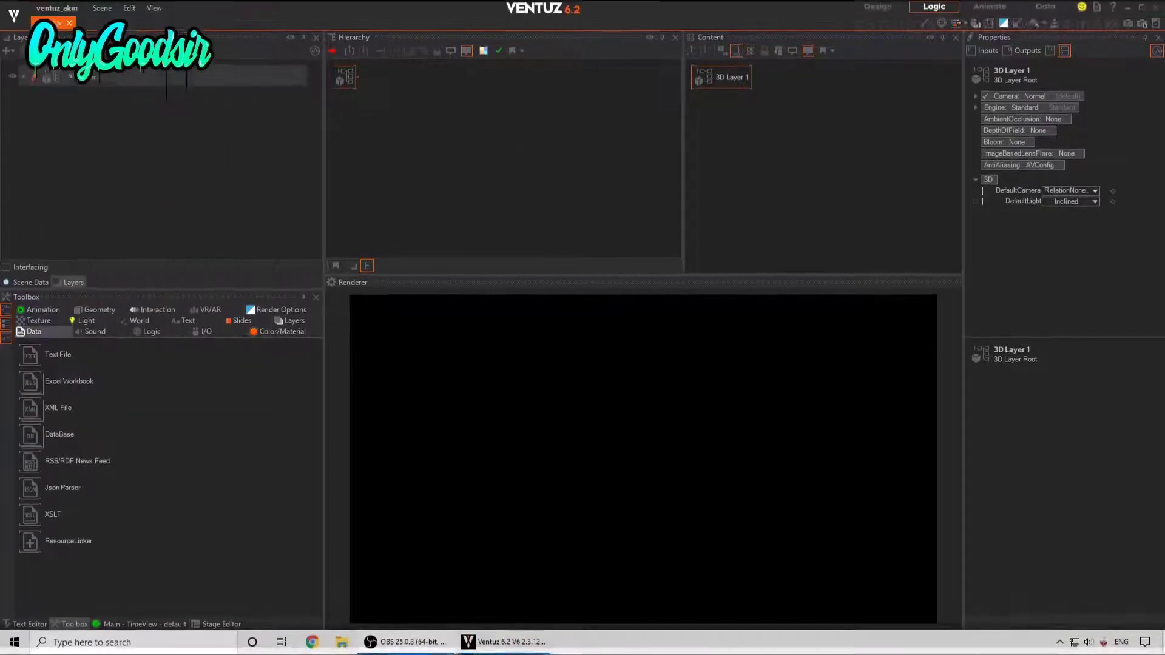
Add an Axis node under the 3D layer root in the hierarchy.
{"action": "left_click", "coordinate": [468, 130]}
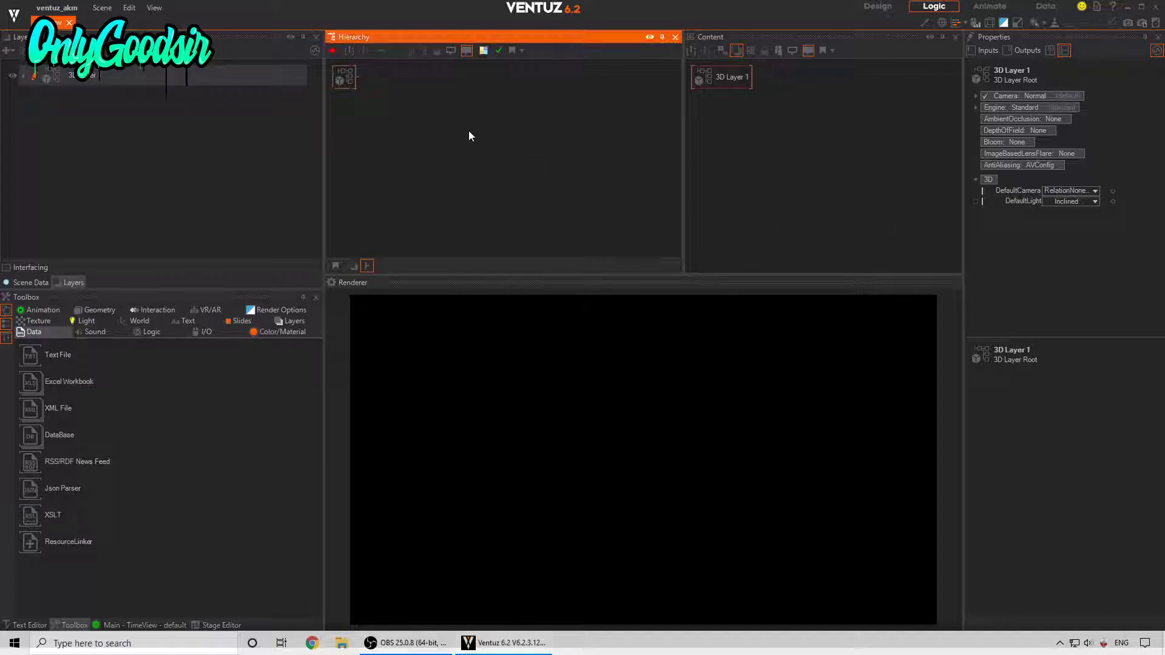
{"action": "left_click", "coordinate": [129, 321]}
{"action": "left_click", "coordinate": [417, 121]}
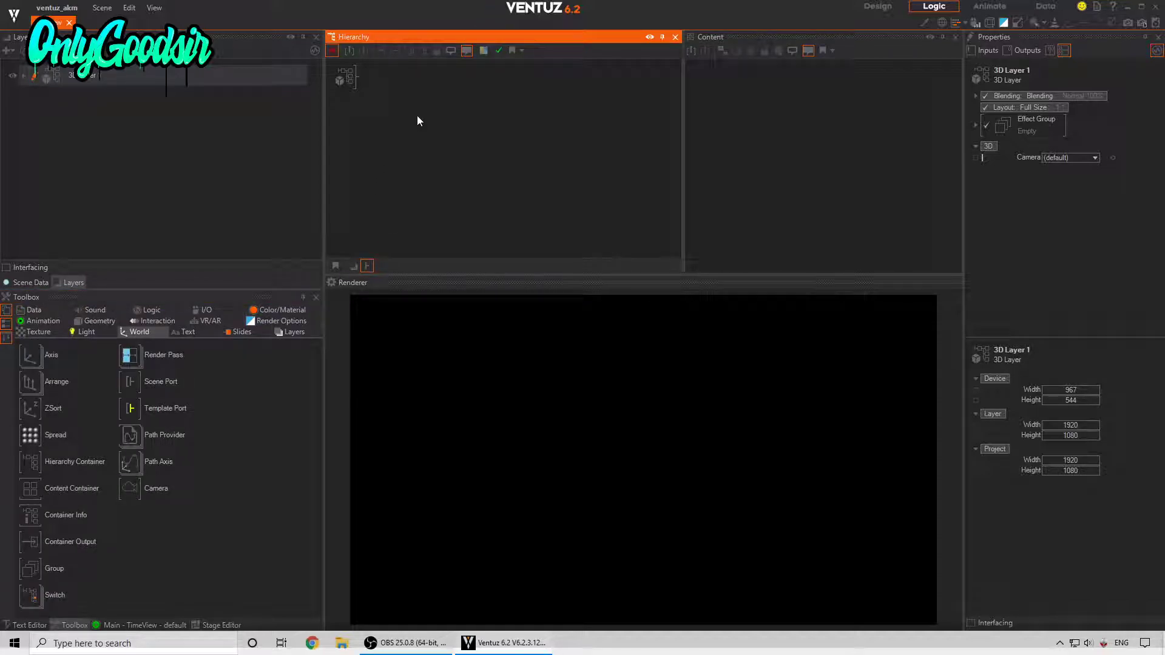
{"action": "double_click", "coordinate": [417, 120]}
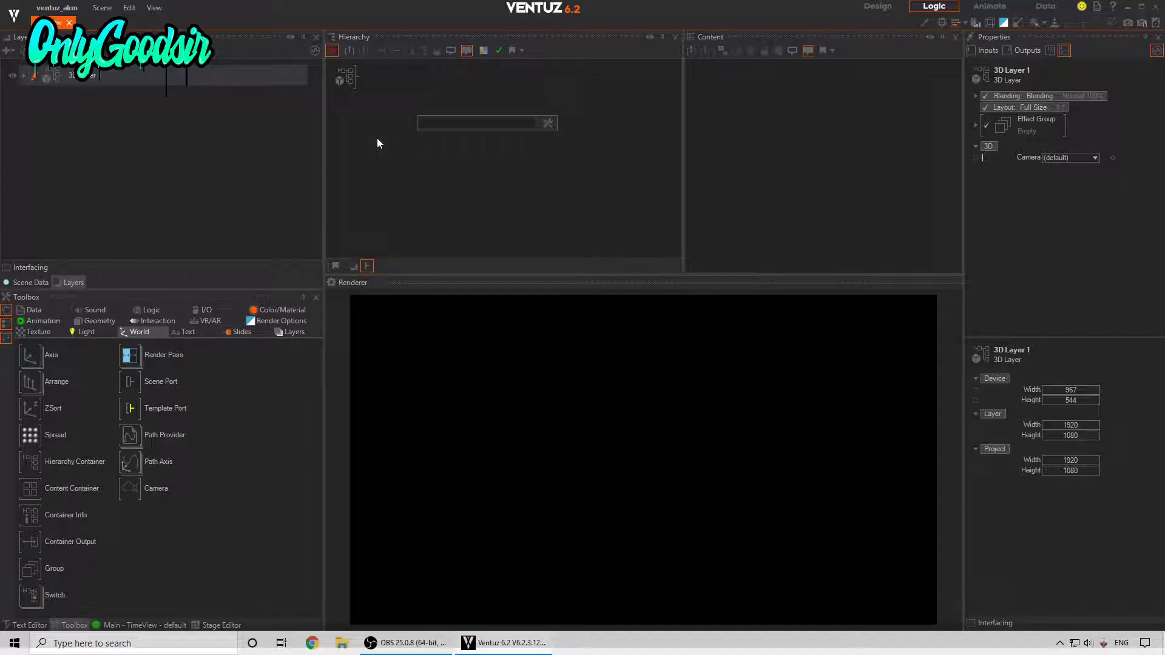
{"action": "type", "text": "ax"}
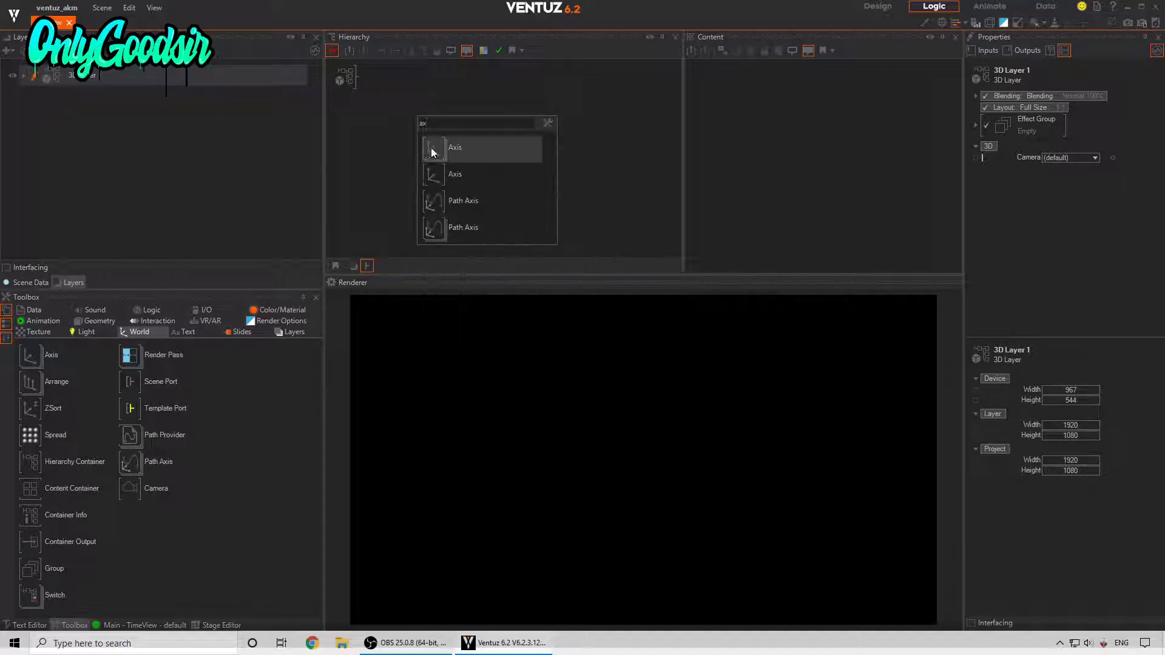
{"action": "left_click_drag", "start_coordinate": [431, 152], "coordinate": [361, 87]}
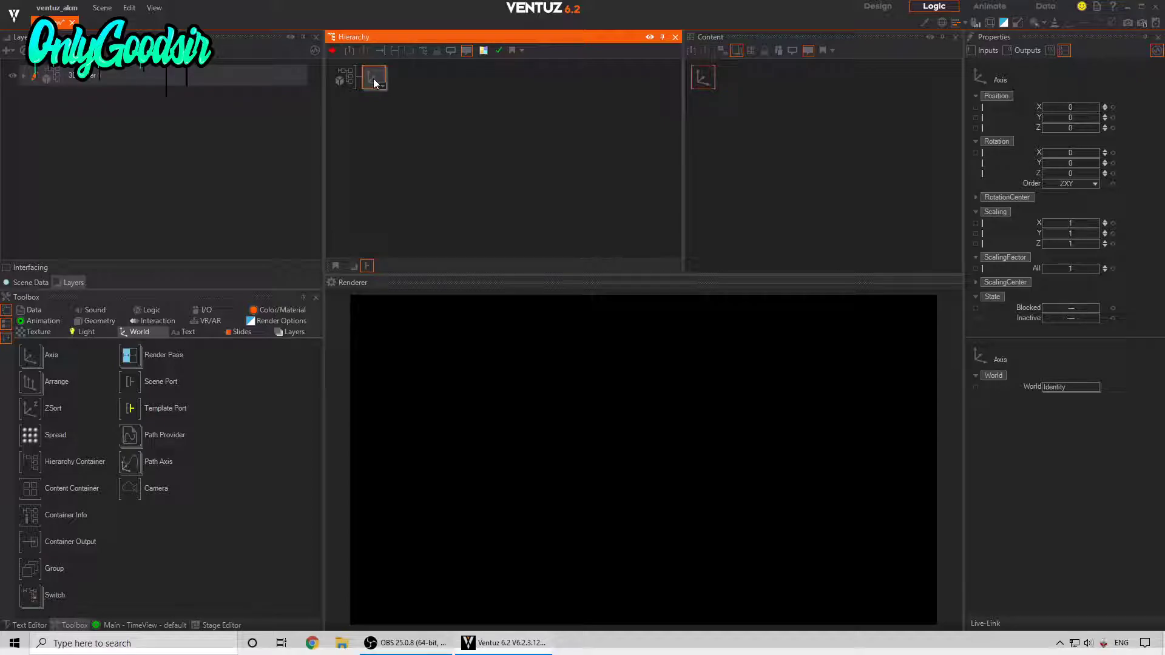
Attach a Circle to the axis and set the axis's overall scaling factor to 16.
{"action": "double_click", "coordinate": [374, 82]}
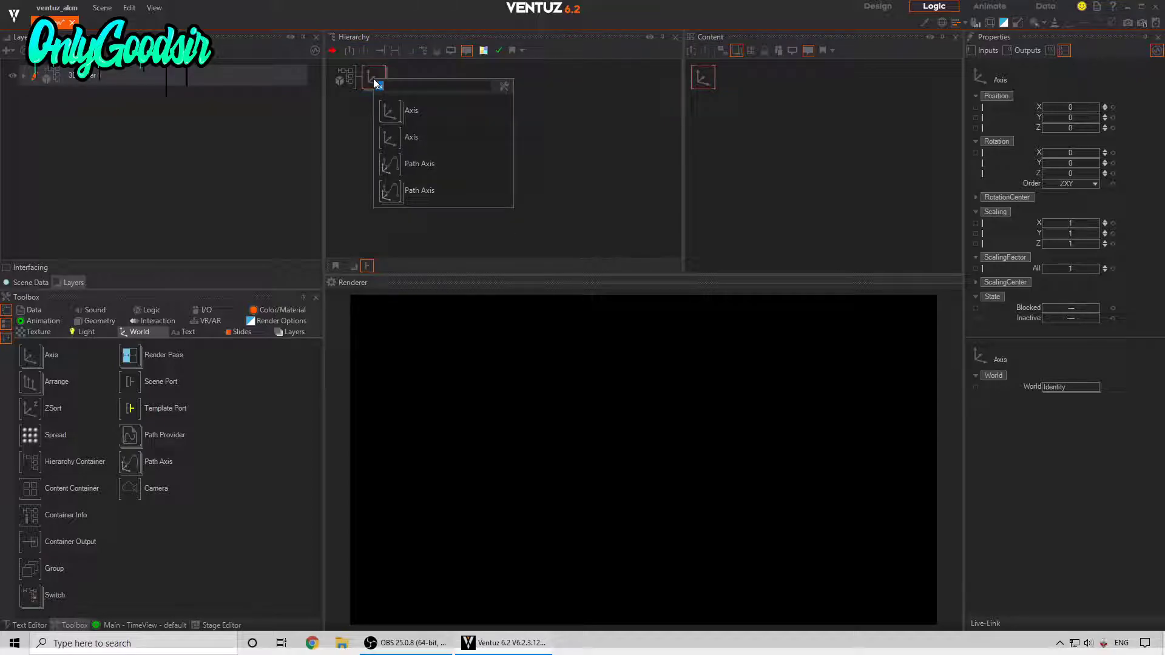
{"action": "type", "text": "ci"}
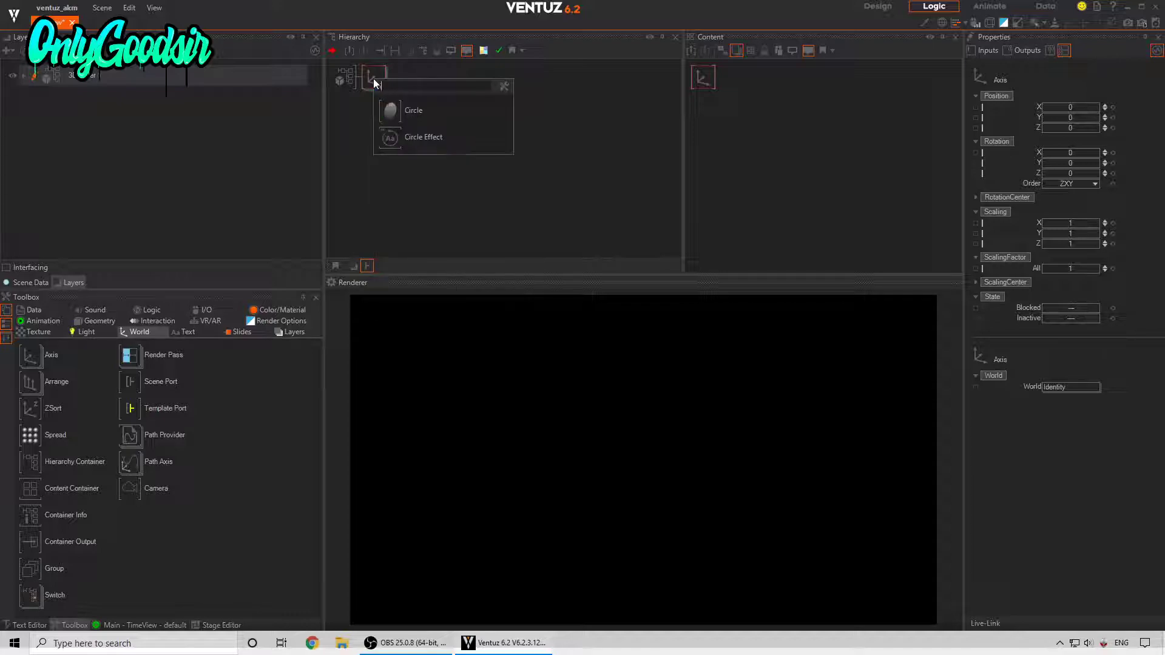
{"action": "left_click_drag", "start_coordinate": [393, 110], "coordinate": [388, 79]}
{"action": "left_click", "coordinate": [373, 78]}
{"action": "left_click_drag", "start_coordinate": [1069, 269], "coordinate": [1096, 269]}
Cut the circle to a sector by setting its Angle to 80.
{"action": "left_click", "coordinate": [433, 83]}
{"action": "mouse_move", "coordinate": [1092, 167]}
{"action": "left_mouse_down"}
{"action": "mouse_move", "coordinate": [1070, 167]}
{"action": "mouse_move", "coordinate": [1080, 174]}
{"action": "left_mouse_up"}
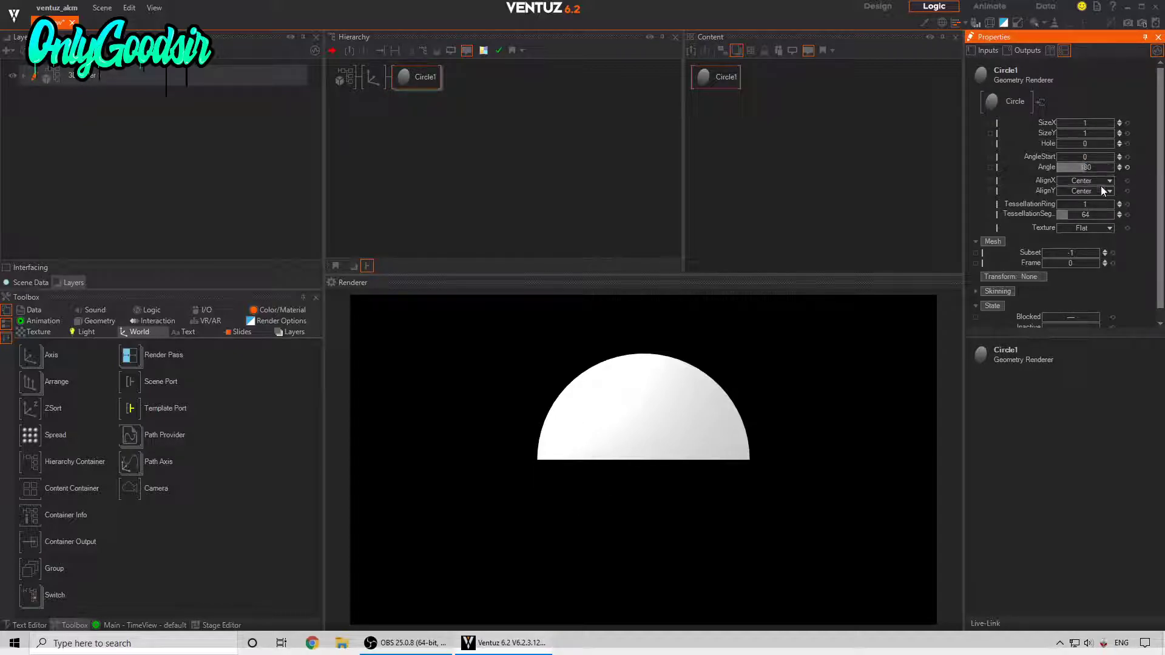
{"action": "left_click_drag", "start_coordinate": [1092, 167], "coordinate": [1057, 169]}
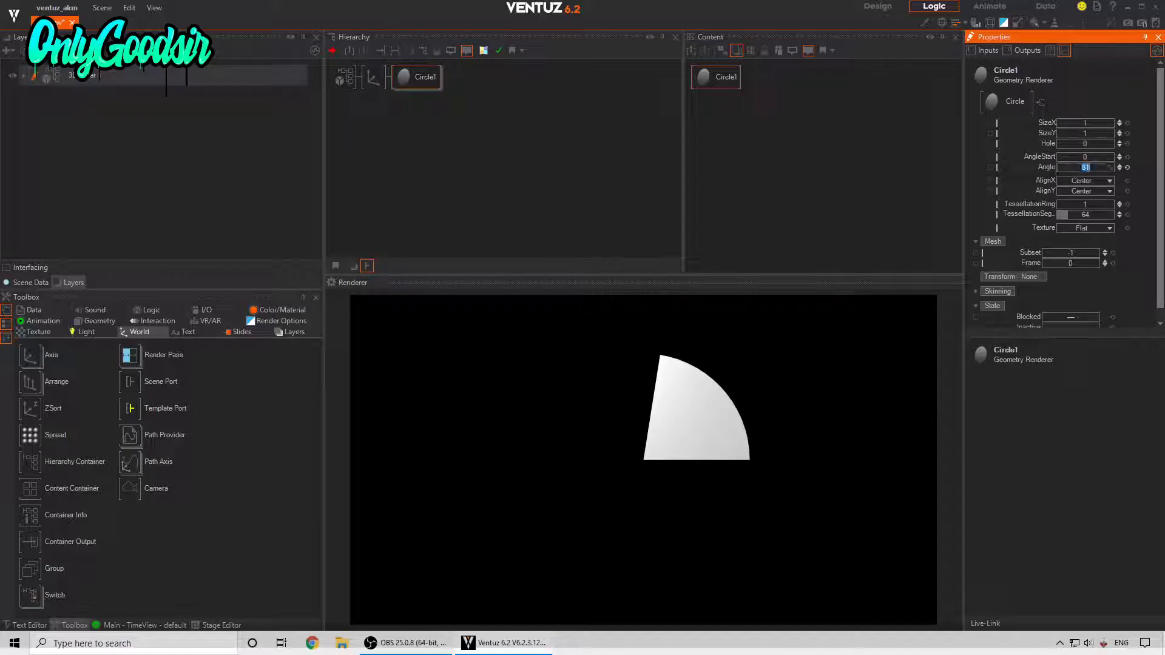
{"action": "type", "text": "80"}
{"action": "key", "text": "Return"}
Duplicate the axis with its circle as a second branch and set the copied circle's Angle to 82.
{"action": "left_click", "coordinate": [369, 85]}
{"action": "left_click_drag", "start_coordinate": [374, 81], "coordinate": [376, 100], "text": "ctrl"}
{"action": "left_click", "coordinate": [426, 111]}
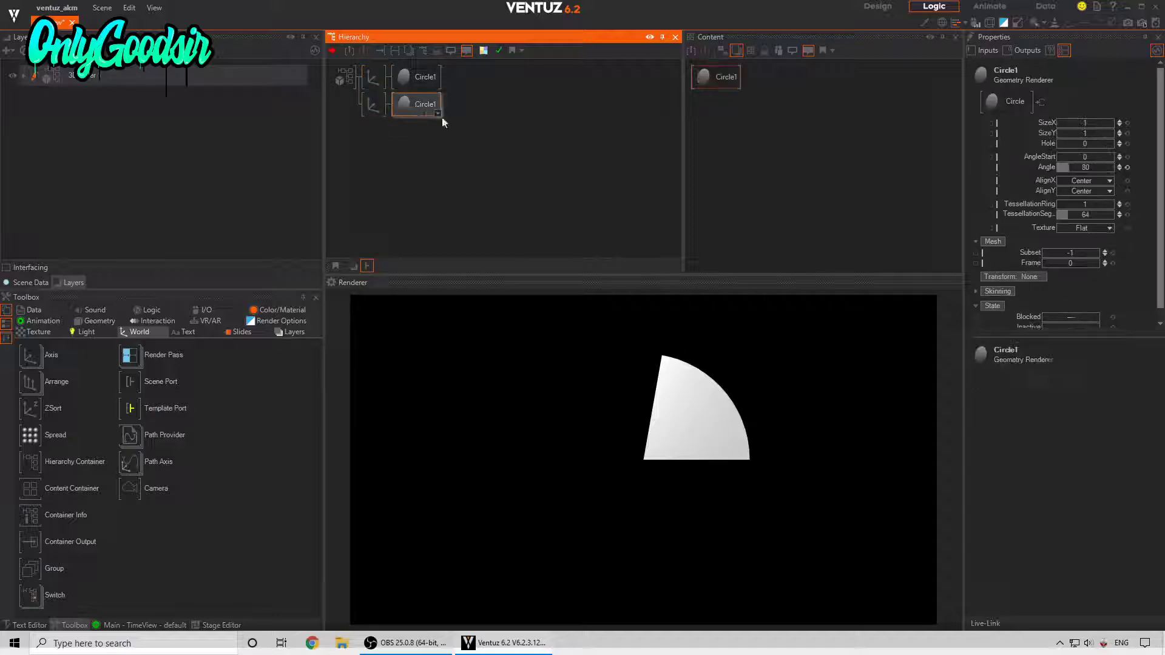
{"action": "mouse_move", "coordinate": [1080, 168]}
{"action": "left_mouse_down"}
{"action": "mouse_move", "coordinate": [1111, 164]}
{"action": "mouse_move", "coordinate": [1084, 167]}
{"action": "mouse_move", "coordinate": [1095, 168]}
{"action": "left_mouse_up"}
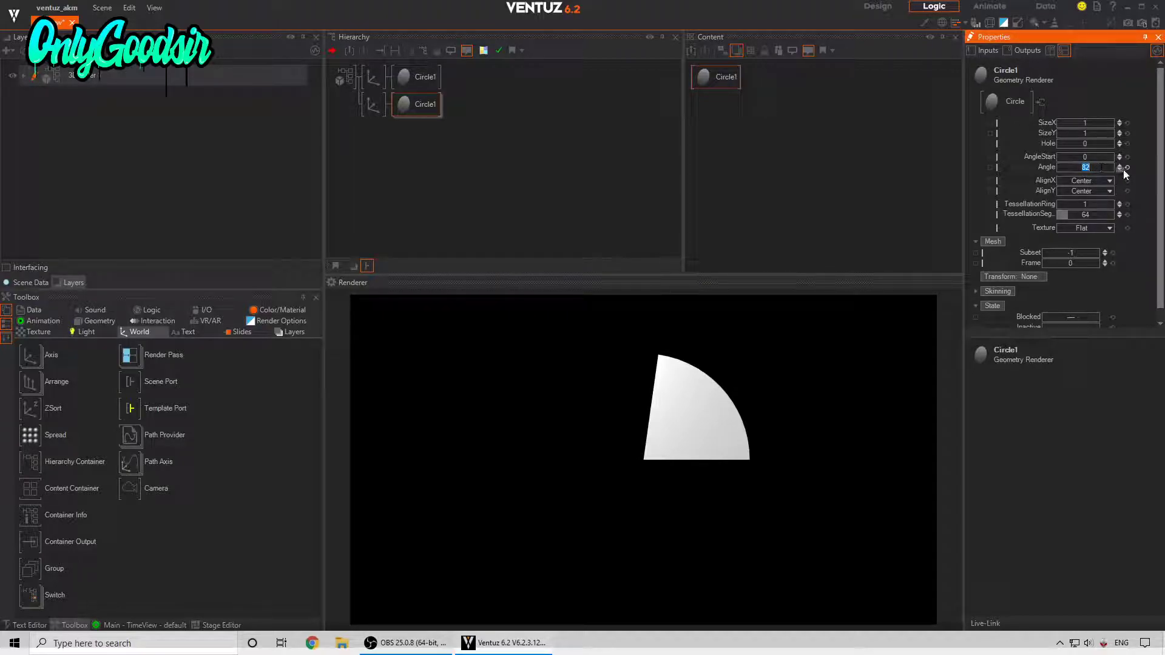
Mirror the duplicated branch by setting its axis's X scaling to -1.
{"action": "left_click", "coordinate": [373, 104]}
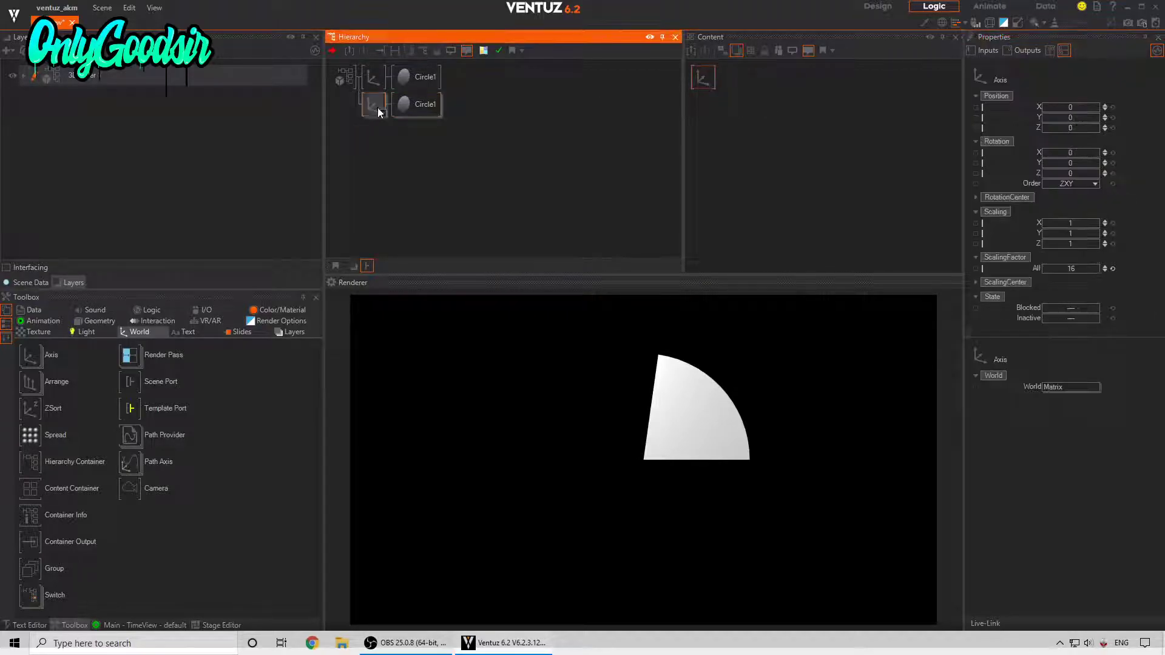
{"action": "left_click", "coordinate": [1075, 229]}
{"action": "type", "text": "-1"}
{"action": "key", "text": "Return"}
Insert a Material between the mirrored axis and its circle.
{"action": "right_click", "coordinate": [406, 161]}
{"action": "left_click", "coordinate": [448, 185]}
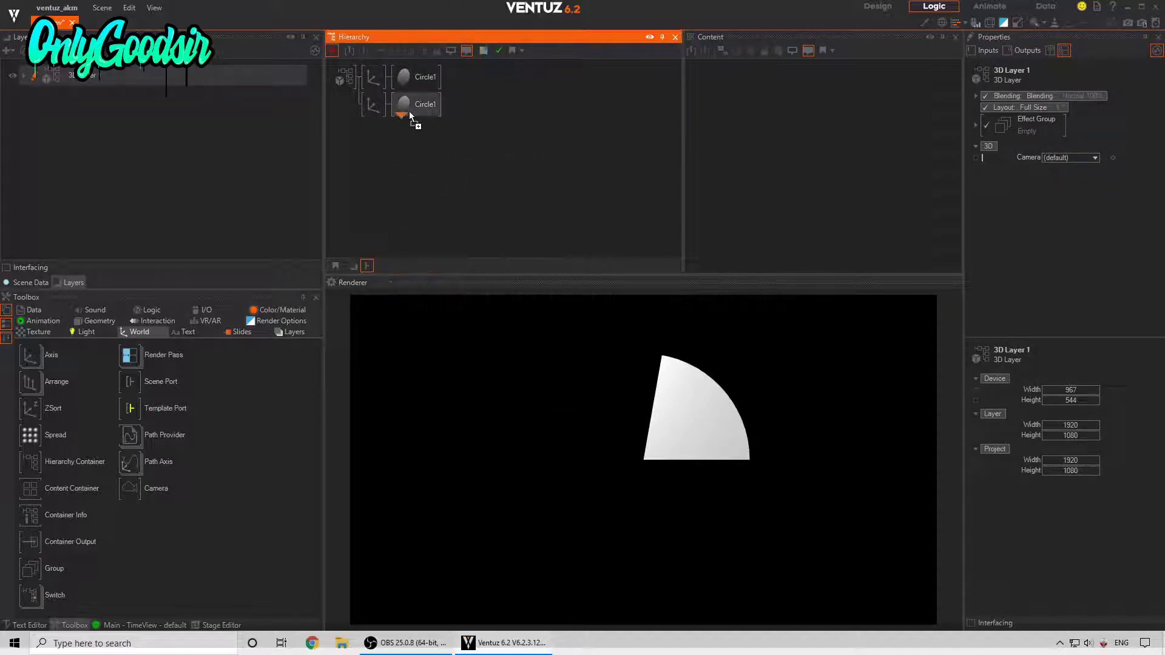
{"action": "left_click", "coordinate": [393, 105]}
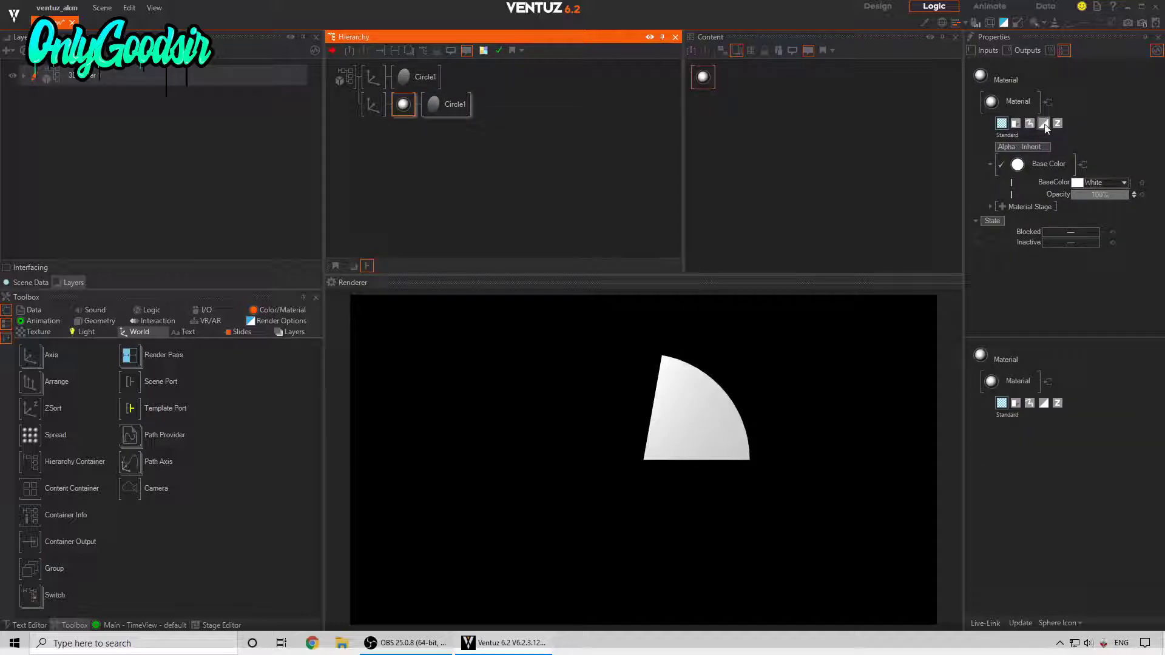
Set the mirrored branch's material to Solid drawing with Culling set to None.
{"action": "left_click", "coordinate": [1045, 125]}
{"action": "left_click", "coordinate": [1030, 124]}
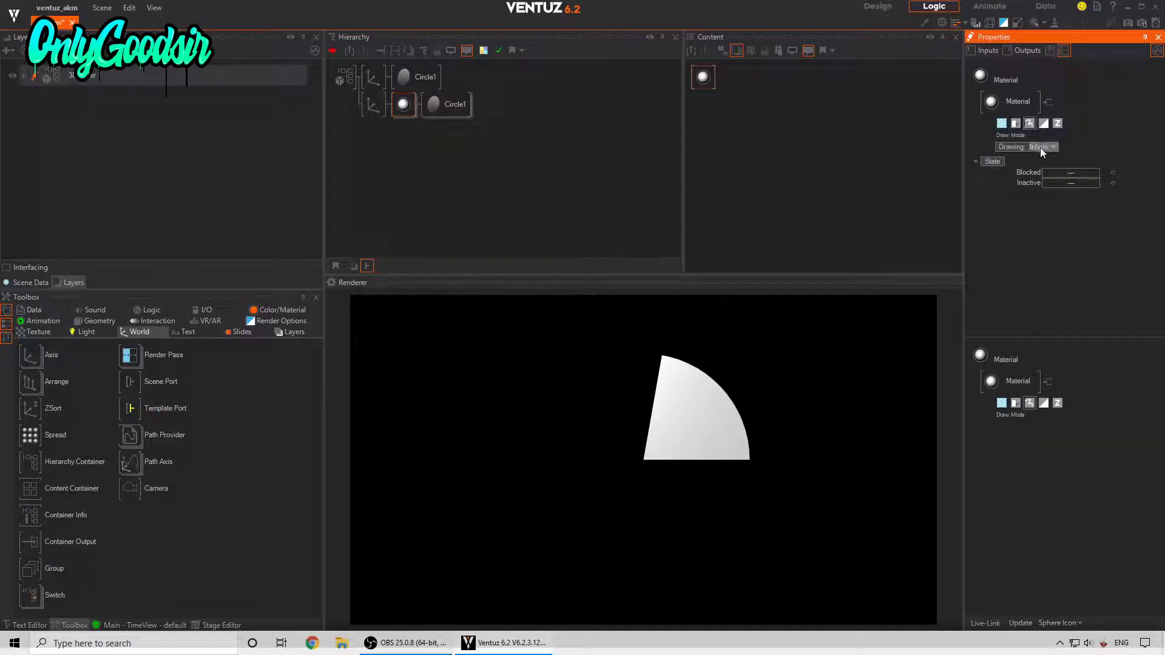
{"action": "left_click", "coordinate": [1035, 147]}
{"action": "left_click", "coordinate": [1015, 173]}
{"action": "left_click", "coordinate": [1100, 158]}
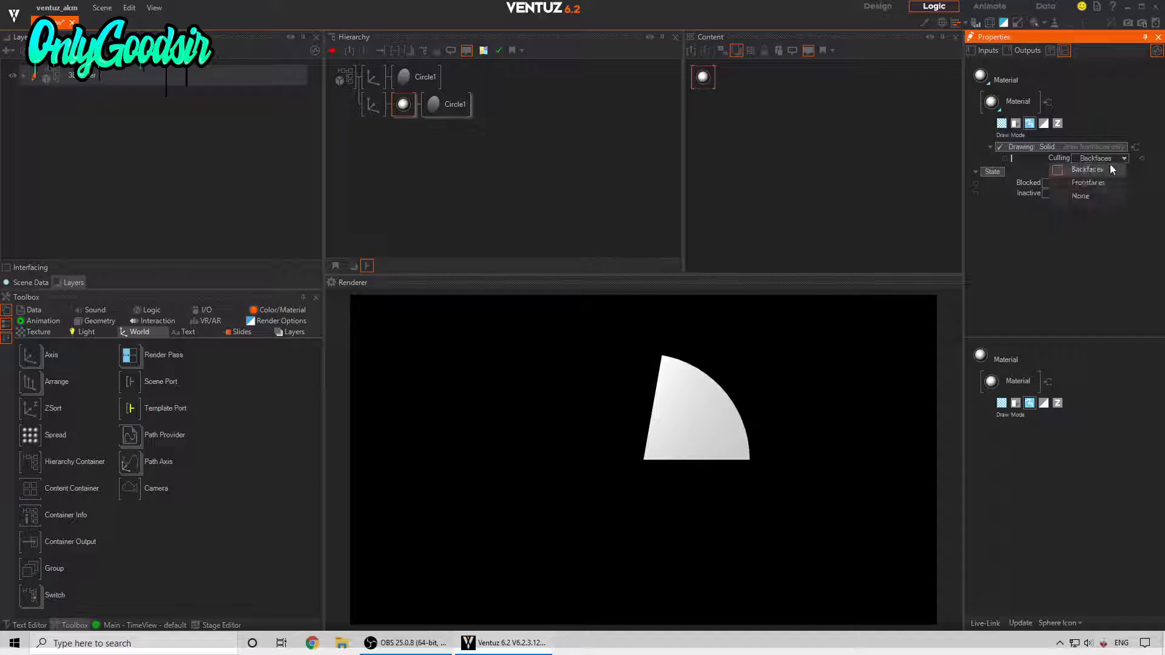
{"action": "left_click", "coordinate": [1086, 195]}
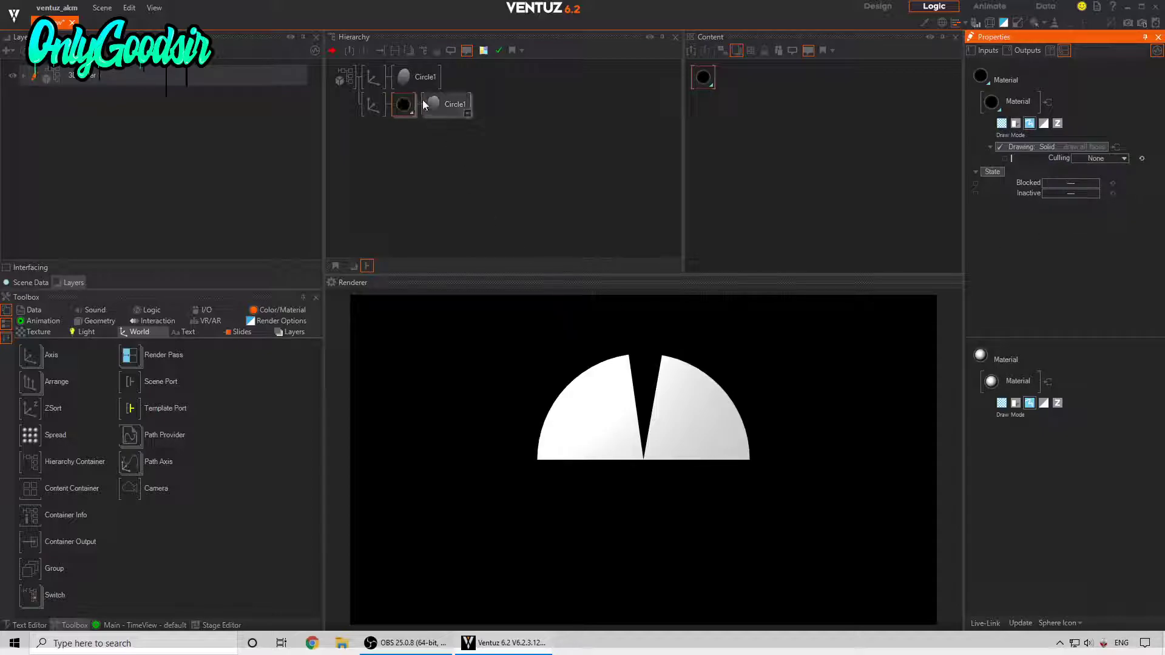
Widen the mirrored circle's Angle until it closes the gap to the first sector and forms a half circle.
{"action": "left_click", "coordinate": [448, 105]}
{"action": "left_click_drag", "start_coordinate": [1075, 168], "coordinate": [1112, 168]}
{"action": "left_click", "coordinate": [419, 117]}
Insert a Material between the first axis and its circle.
{"action": "left_click", "coordinate": [405, 100]}
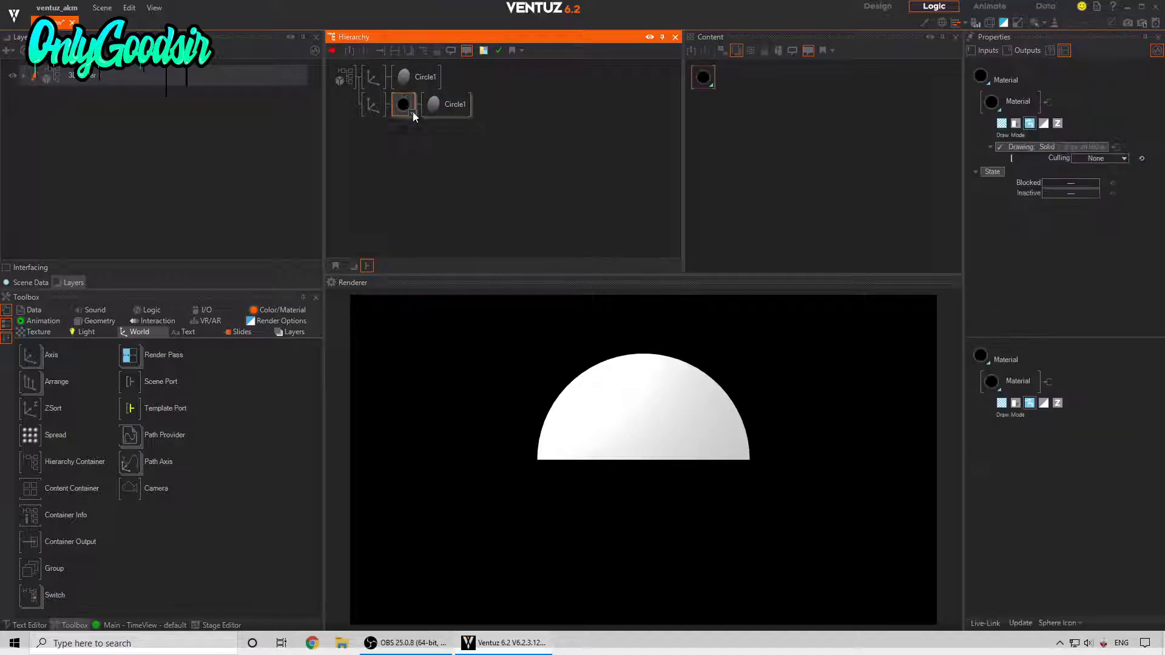
{"action": "key", "text": "space"}
{"action": "left_click", "coordinate": [438, 193]}
{"action": "left_click", "coordinate": [400, 76]}
Change the color type of both branches' materials from Base Color to No Light.
{"action": "left_click", "coordinate": [401, 109]}
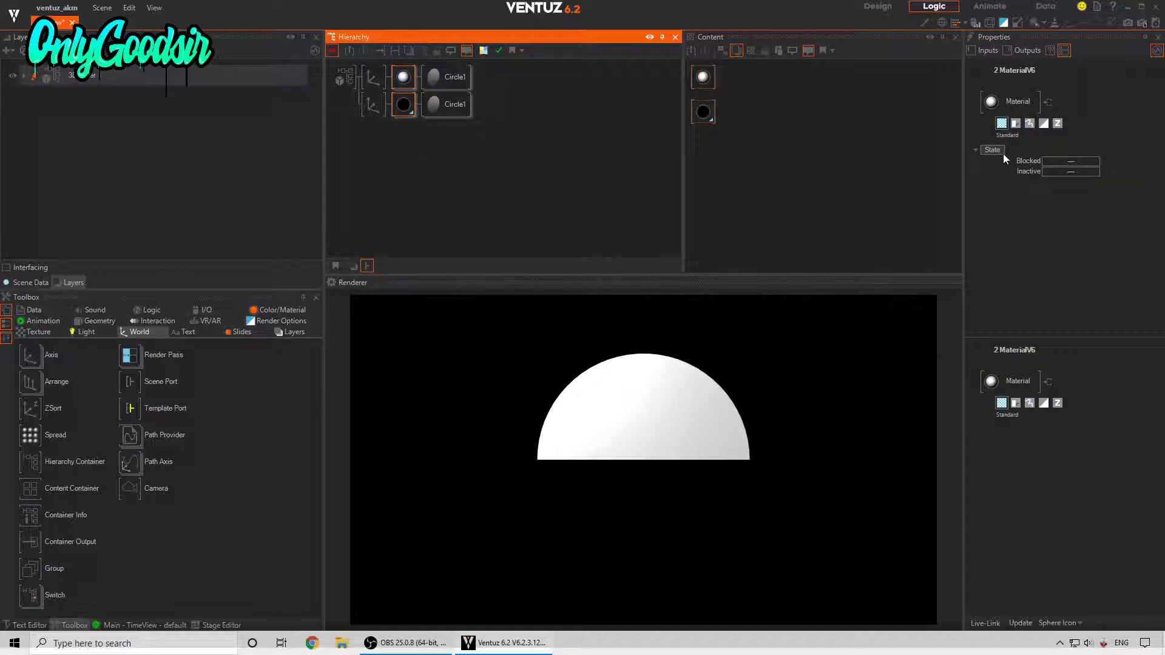
{"action": "left_click", "coordinate": [714, 88]}
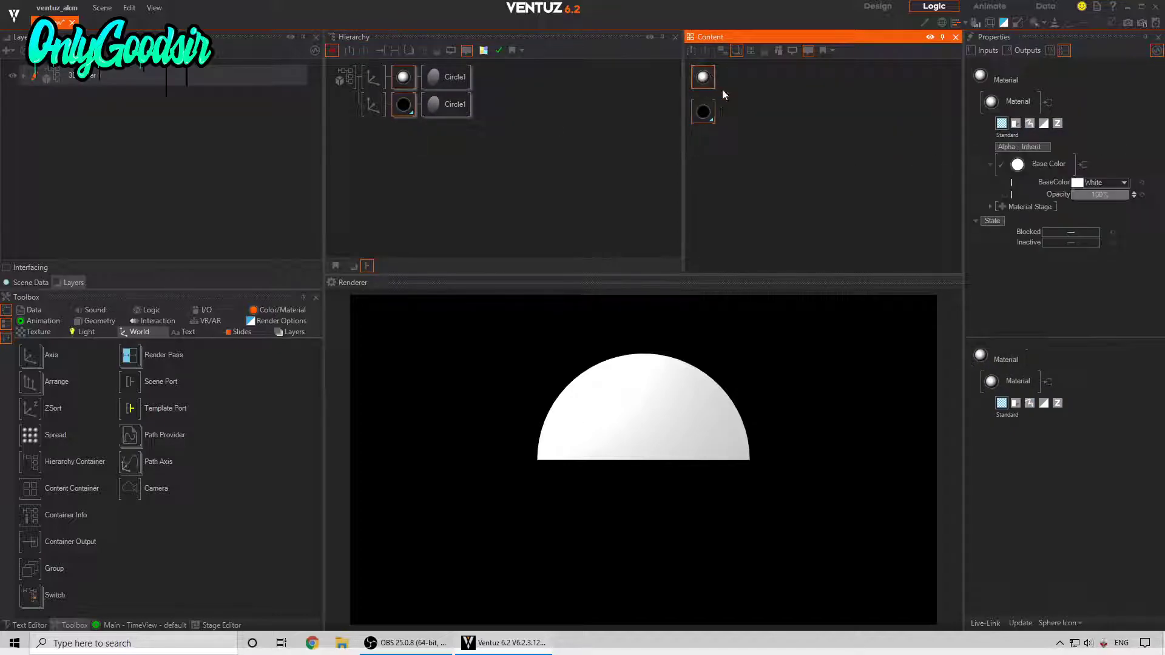
{"action": "left_click", "coordinate": [1049, 164]}
{"action": "left_click", "coordinate": [1010, 199]}
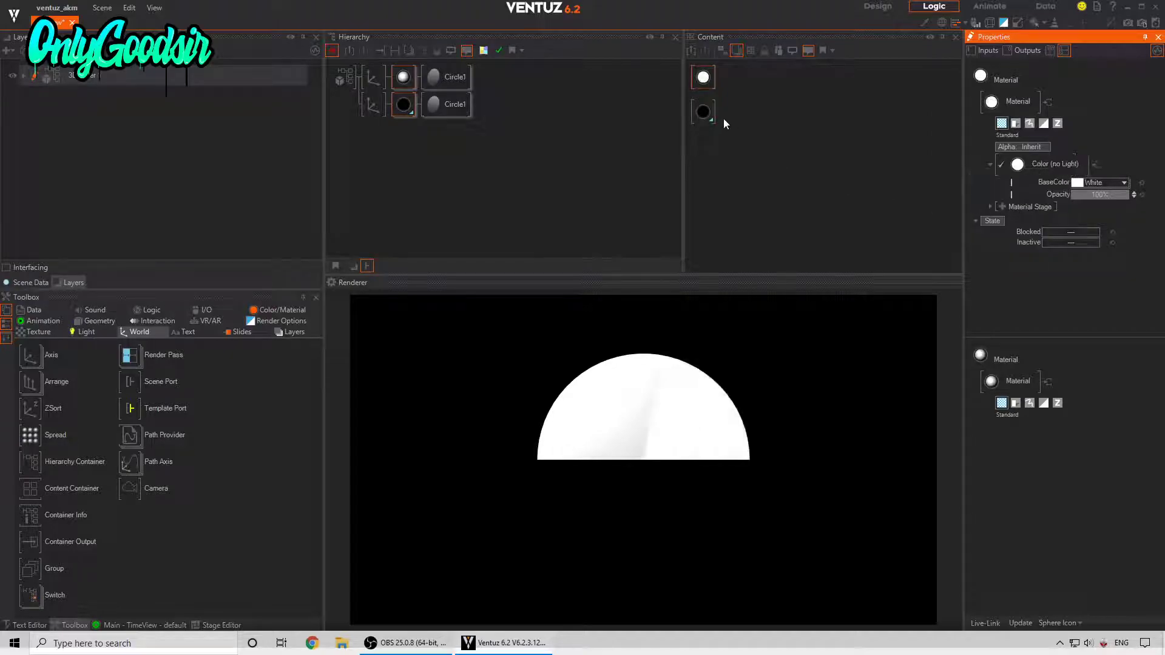
{"action": "left_click", "coordinate": [703, 112]}
{"action": "left_click", "coordinate": [1051, 146]}
{"action": "left_click", "coordinate": [1004, 125]}
{"action": "left_click", "coordinate": [1049, 164]}
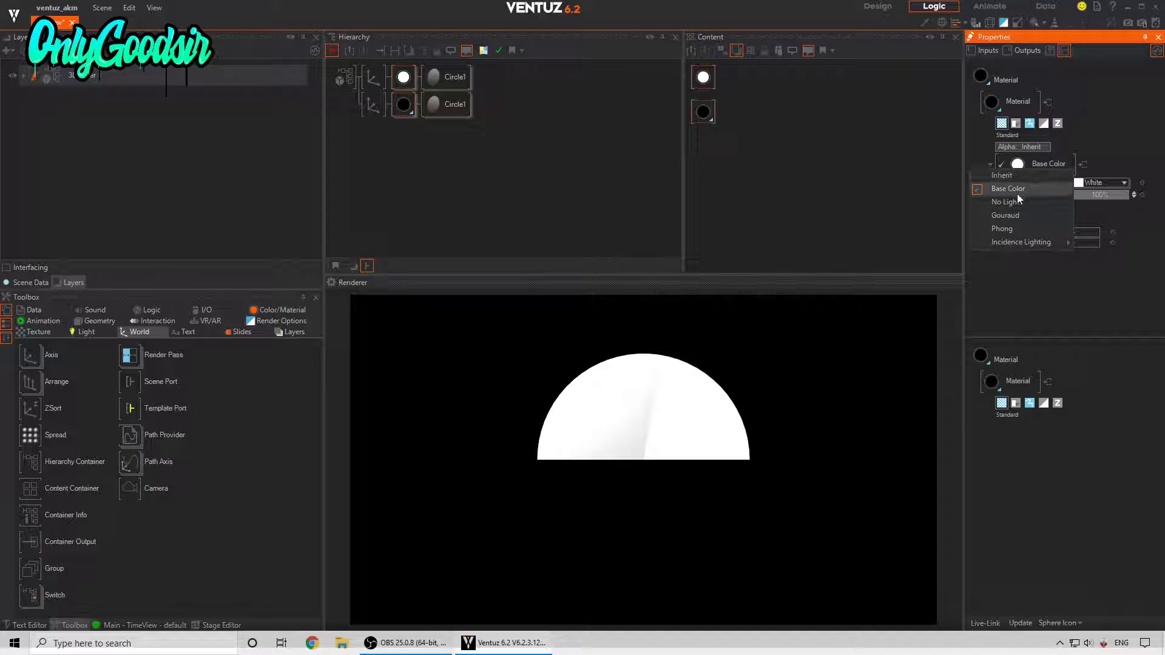
{"action": "left_click", "coordinate": [1018, 200]}
Give the mirrored sector's material a dark green base color.
{"action": "left_click", "coordinate": [1125, 183]}
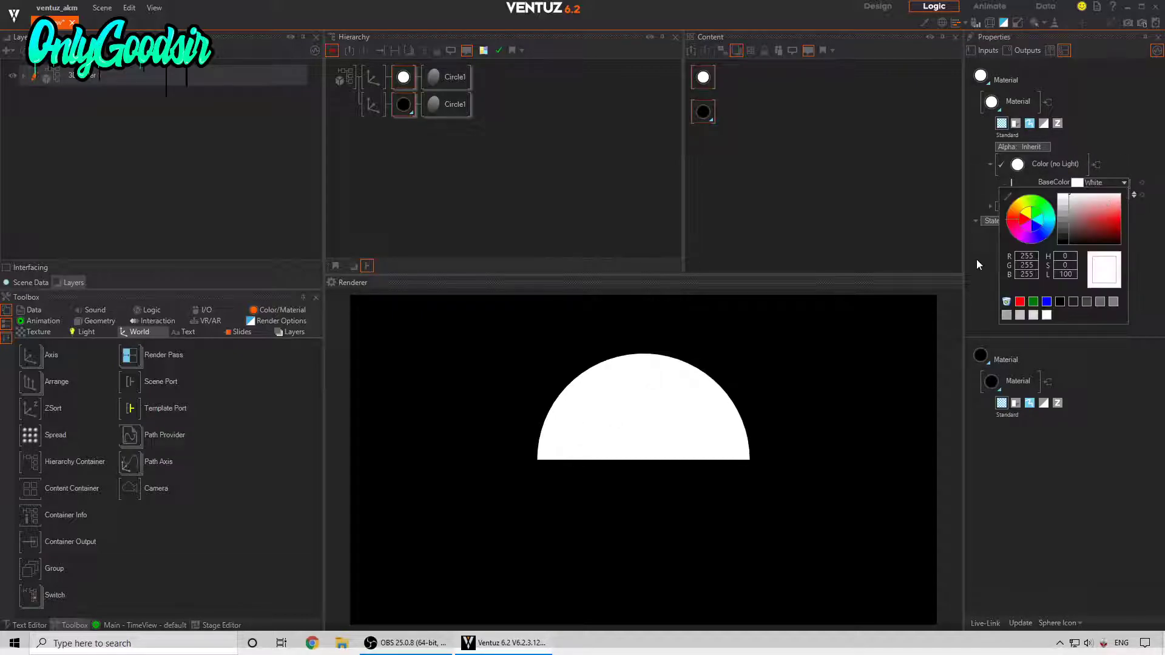
{"action": "left_click", "coordinate": [1048, 212]}
{"action": "left_click_drag", "start_coordinate": [1119, 226], "coordinate": [1118, 240]}
Give the first sector's material a muted green base color of about RGB 46, 66, 47.
{"action": "left_click", "coordinate": [405, 88]}
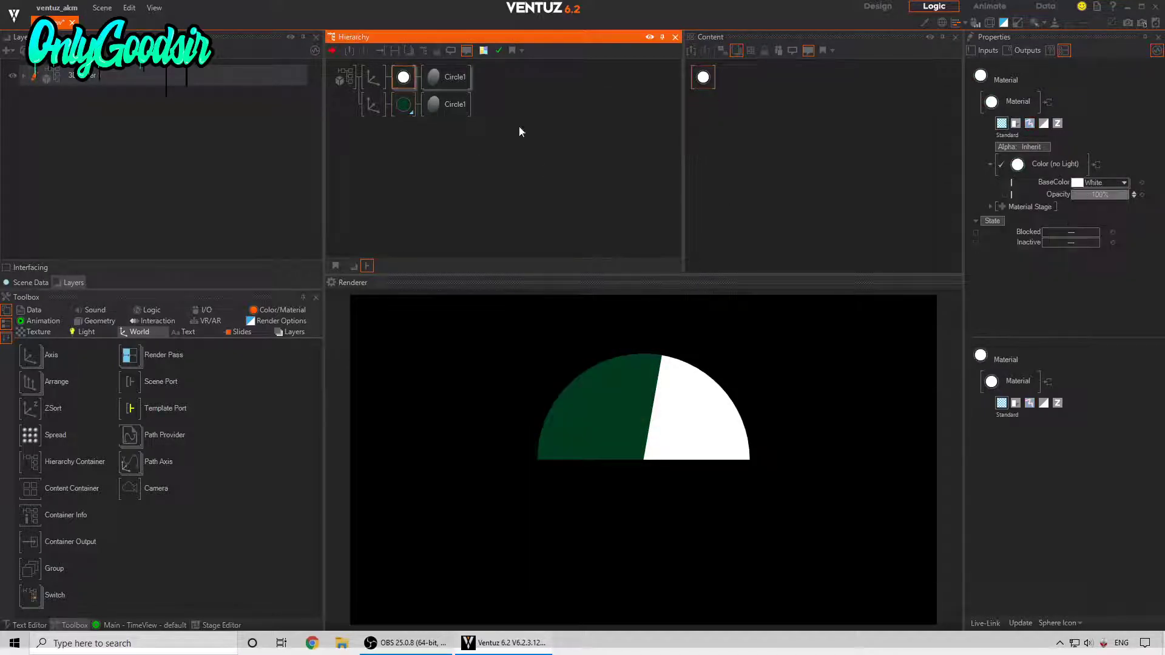
{"action": "left_click", "coordinate": [1124, 182]}
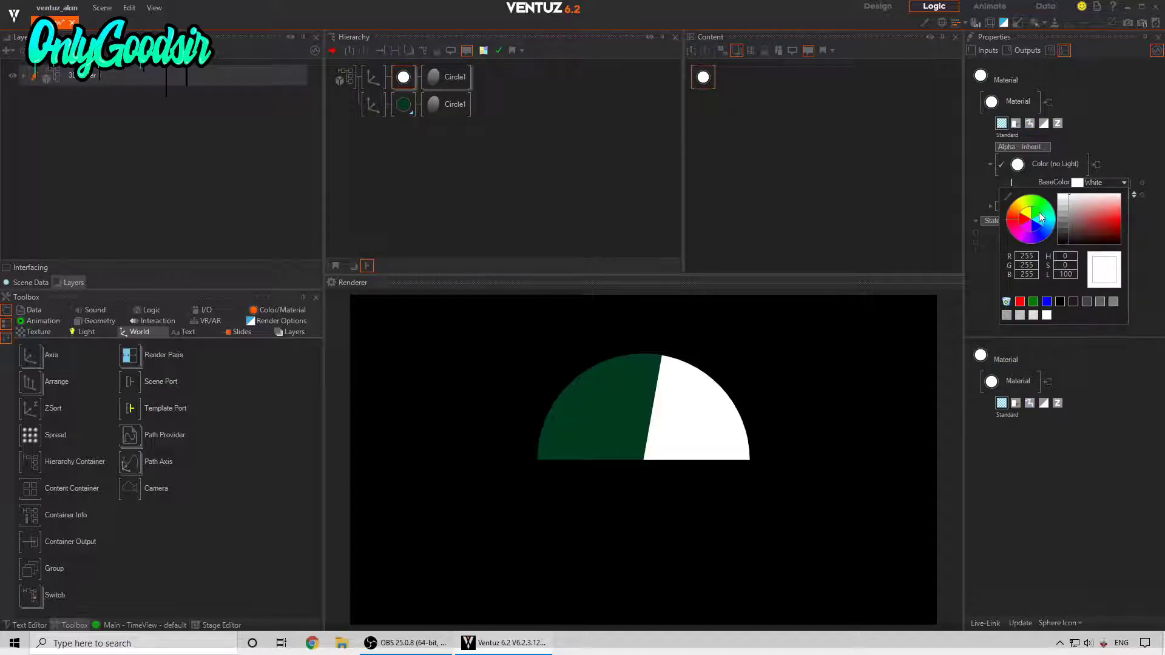
{"action": "left_click_drag", "start_coordinate": [1112, 225], "coordinate": [1079, 236]}
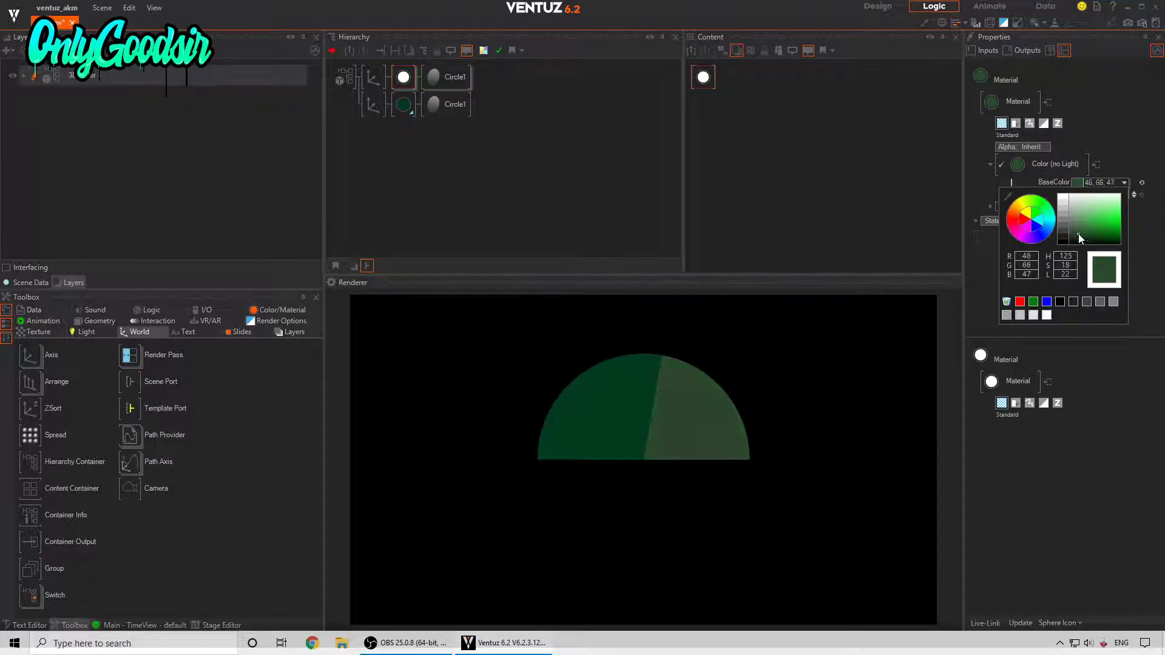
Darken the mirrored sector's base color to about RGB 4, 41, 22.
{"action": "left_click", "coordinate": [403, 104]}
{"action": "left_click", "coordinate": [1119, 184]}
{"action": "left_click_drag", "start_coordinate": [1117, 236], "coordinate": [1110, 241]}
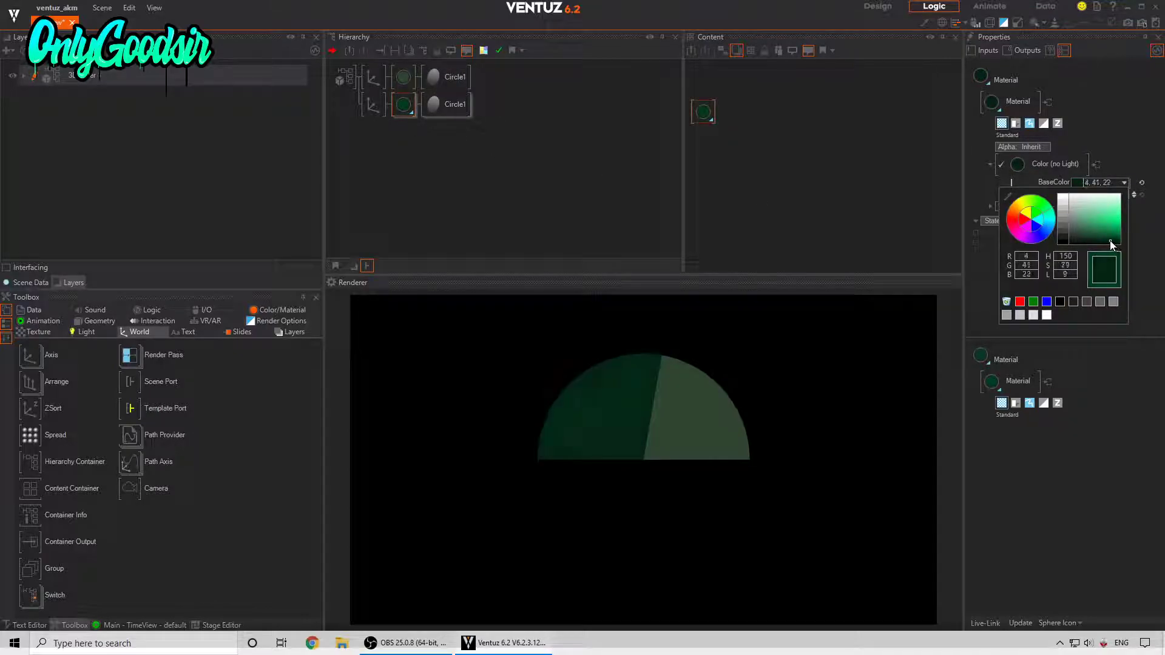
Insert a parent Axis in front of both circle branches and name it HILL1.
{"action": "left_click", "coordinate": [372, 129]}
{"action": "left_click", "coordinate": [373, 84]}
{"action": "double_click", "coordinate": [378, 147]}
{"action": "type", "text": "ax"}
{"action": "left_click_drag", "start_coordinate": [386, 176], "coordinate": [363, 81]}
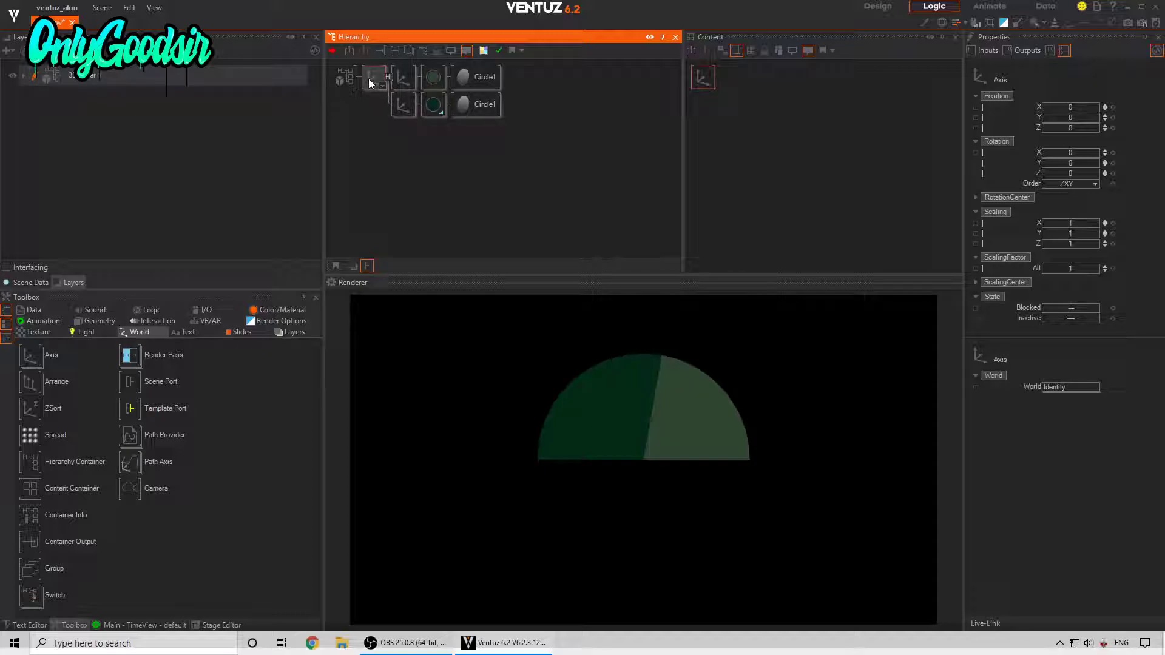
{"action": "key", "text": "Return"}
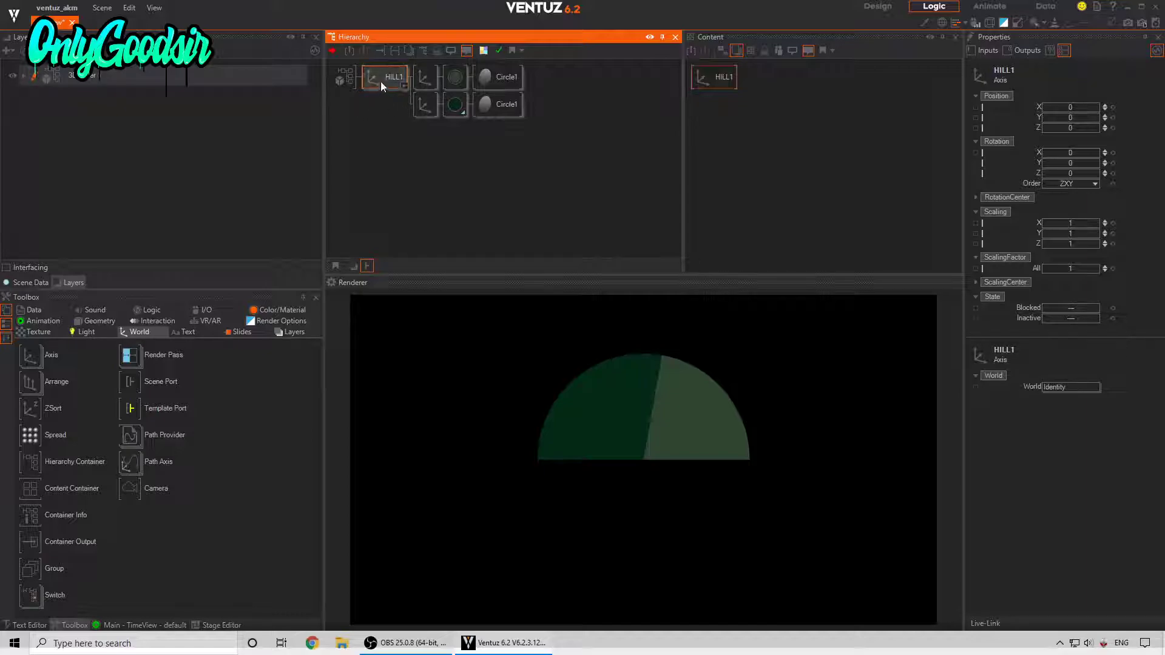
Place HILL1 at about X -11.93, Y -7 and flatten it with Y scaling 0.484 and overall scaling factor 0.873.
{"action": "left_click_drag", "start_coordinate": [1068, 121], "coordinate": [1042, 120]}
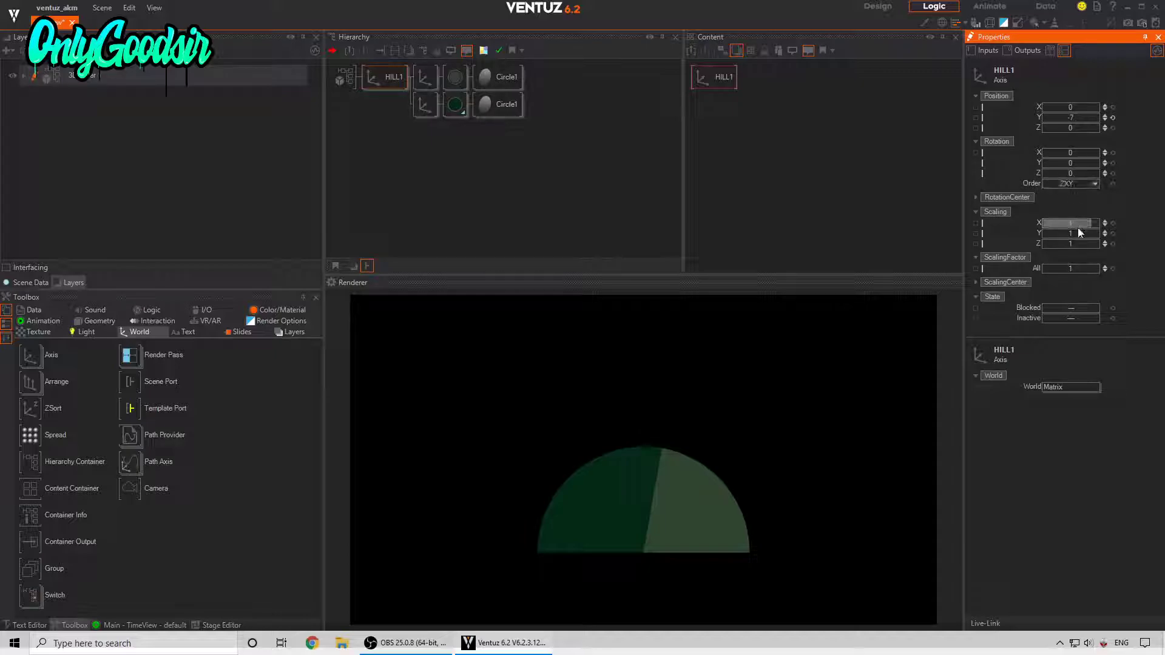
{"action": "left_click_drag", "start_coordinate": [1076, 233], "coordinate": [1056, 230]}
{"action": "left_click_drag", "start_coordinate": [1067, 107], "coordinate": [1047, 108]}
{"action": "left_click_drag", "start_coordinate": [1075, 269], "coordinate": [1084, 235]}
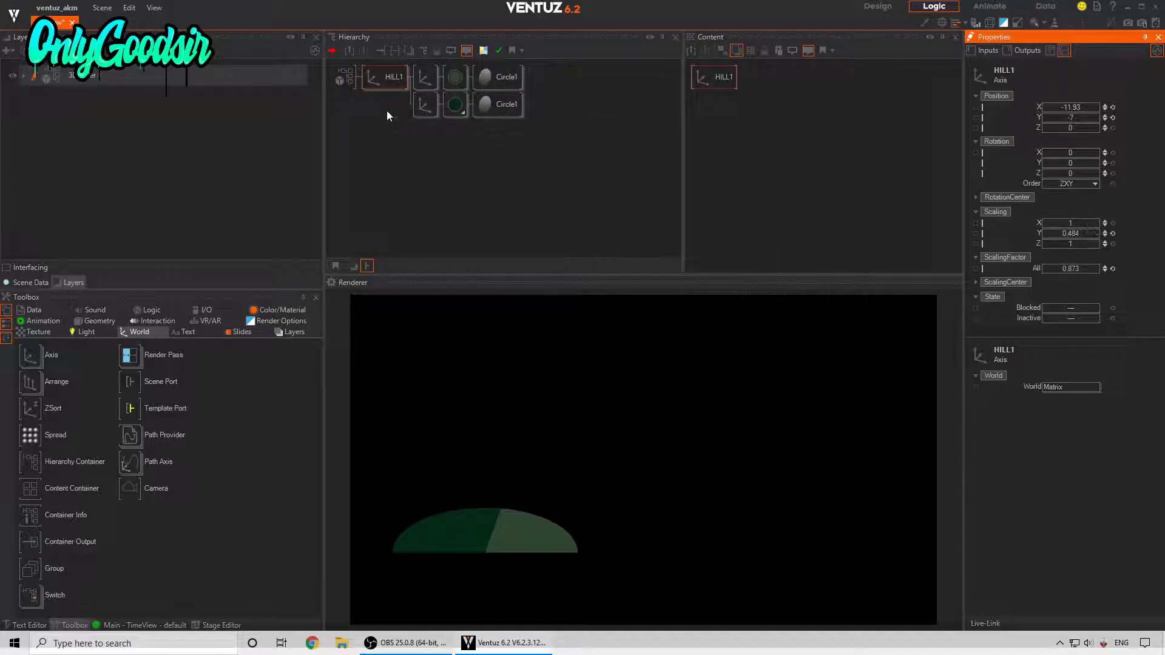
Collapse the HILL1 branch, duplicate it and name the copy HILL2.
{"action": "left_click", "coordinate": [378, 81]}
{"action": "double_click", "coordinate": [379, 82]}
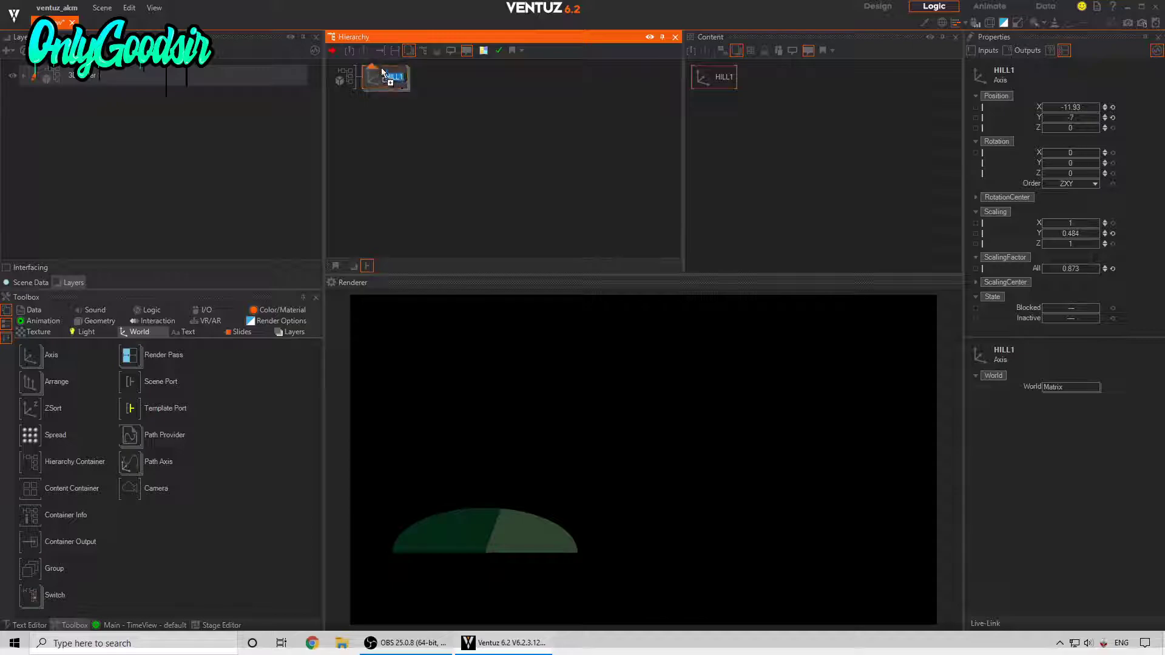
{"action": "left_click_drag", "start_coordinate": [381, 67], "coordinate": [378, 76], "text": "ctrl"}
{"action": "double_click", "coordinate": [377, 77]}
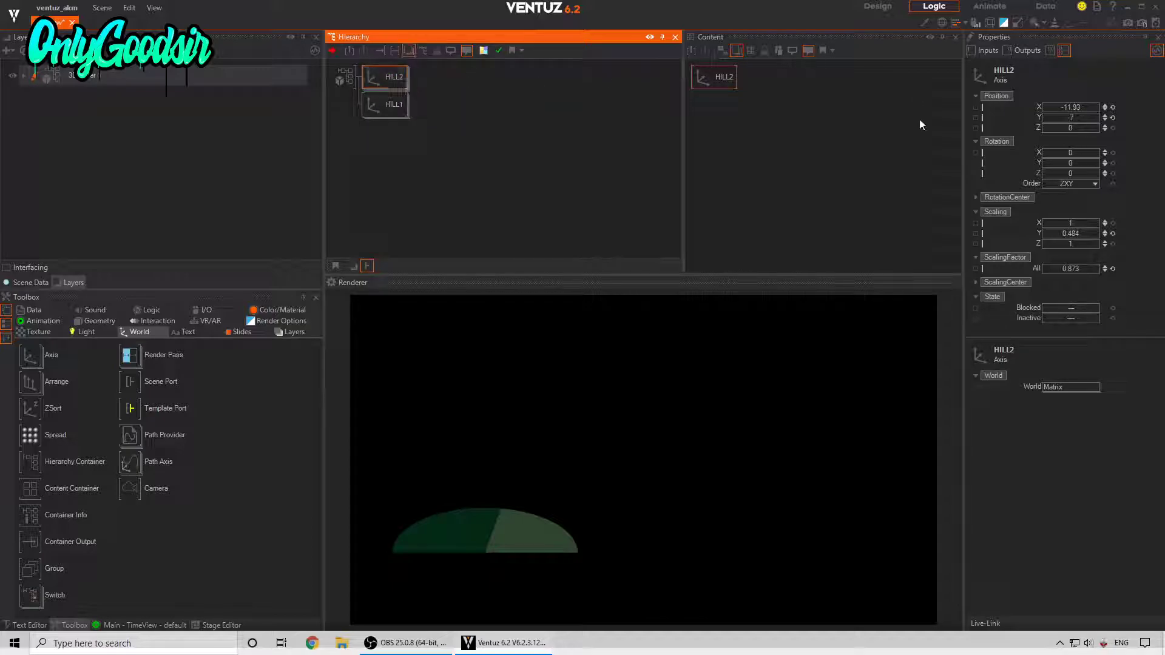
Place HILL2 at about X -6.08, Z 7.18 and set its scaling to X 1.31 and Y 0.814.
{"action": "left_click_drag", "start_coordinate": [1068, 127], "coordinate": [1093, 129]}
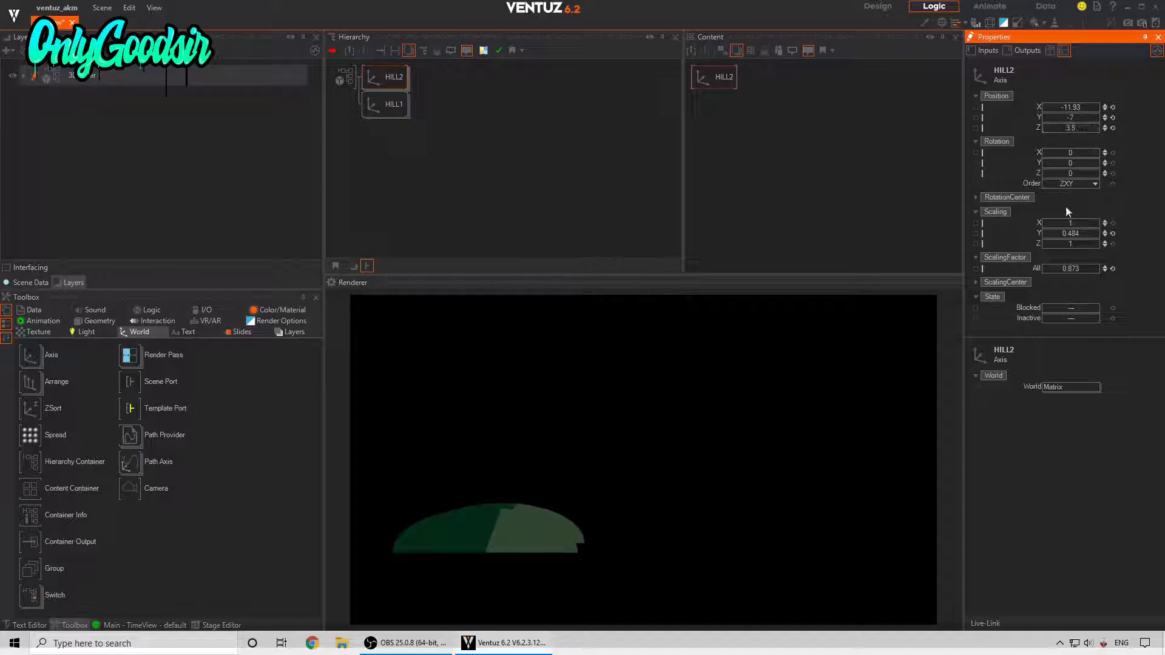
{"action": "left_click_drag", "start_coordinate": [1076, 234], "coordinate": [1082, 233]}
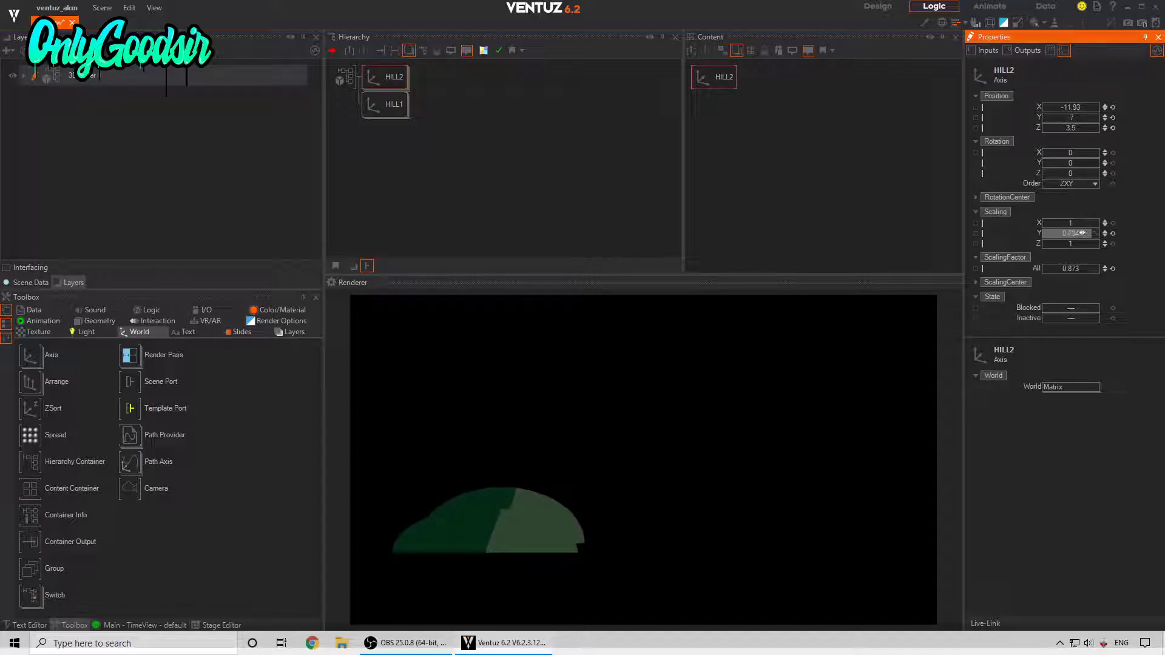
{"action": "left_click_drag", "start_coordinate": [1083, 107], "coordinate": [1098, 108]}
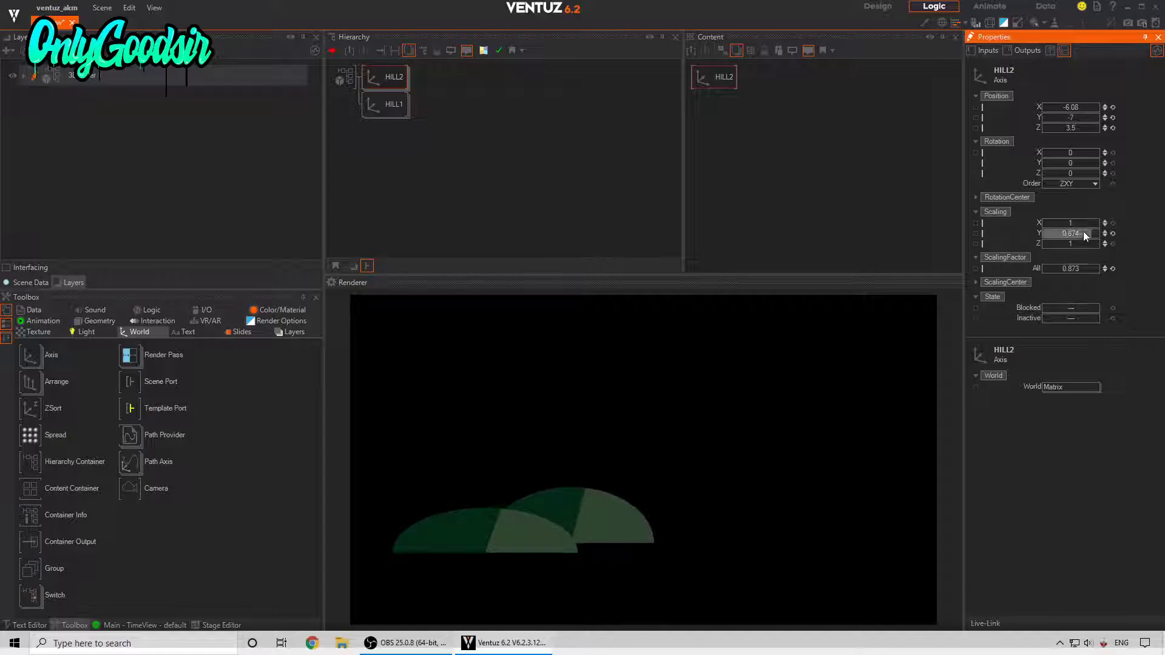
{"action": "left_click_drag", "start_coordinate": [1073, 223], "coordinate": [1073, 234]}
{"action": "mouse_move", "coordinate": [1071, 127]}
{"action": "left_mouse_down"}
{"action": "mouse_move", "coordinate": [1050, 131]}
{"action": "mouse_move", "coordinate": [1090, 125]}
{"action": "left_mouse_up"}
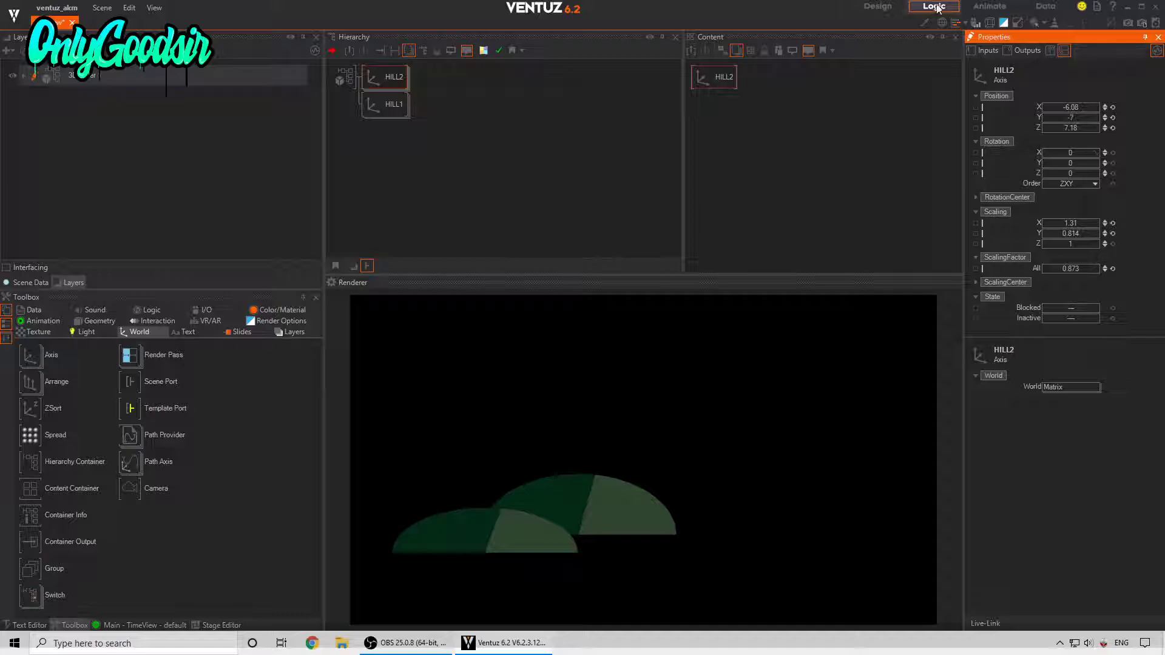
Change the Angle of both HILL2 circles together to narrow the light sector and widen the dark one, and collapse the branch.
{"action": "double_click", "coordinate": [393, 77]}
{"action": "left_click", "coordinate": [506, 79]}
{"action": "left_click", "coordinate": [506, 104], "text": "ctrl"}
{"action": "mouse_move", "coordinate": [1095, 166]}
{"action": "left_mouse_down"}
{"action": "mouse_move", "coordinate": [1057, 167]}
{"action": "mouse_move", "coordinate": [1104, 170]}
{"action": "left_mouse_up"}
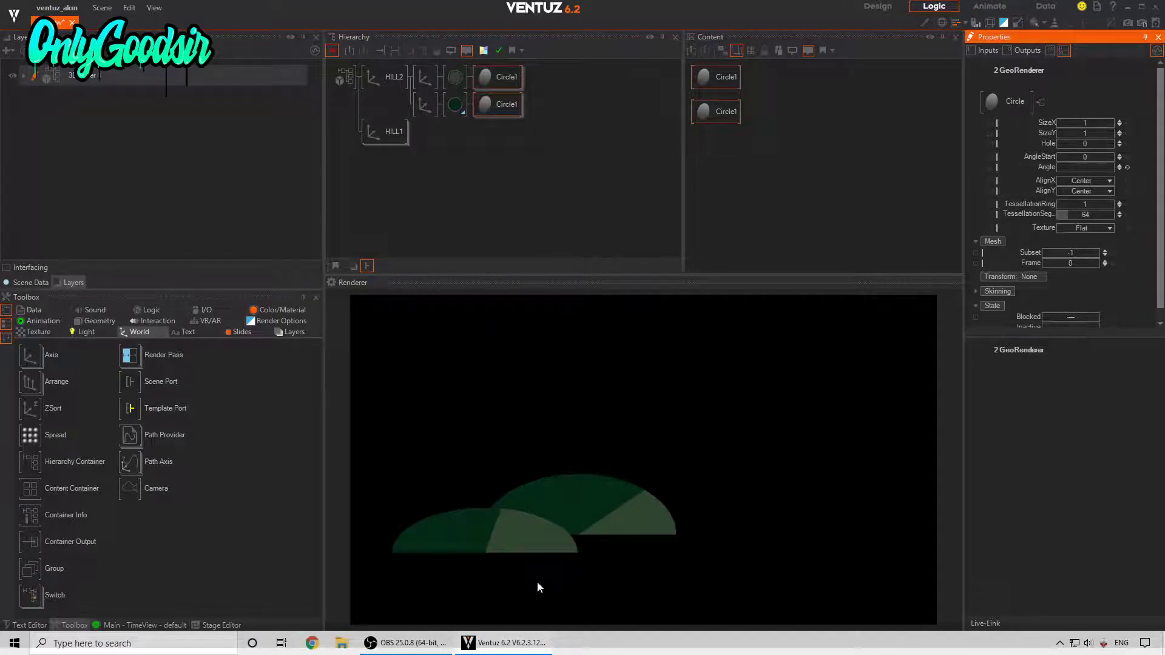
{"action": "double_click", "coordinate": [382, 77]}
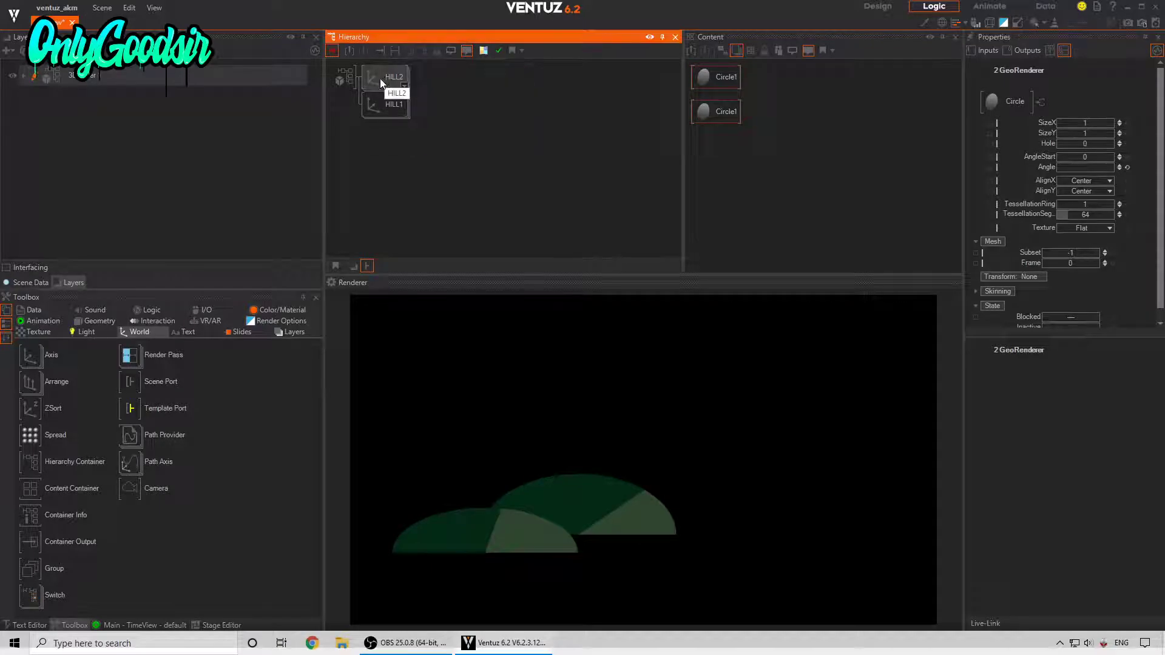
Darken the base color of HILL2's light sector to about RGB 22, 44, 22.
{"action": "double_click", "coordinate": [382, 81]}
{"action": "left_click", "coordinate": [456, 77]}
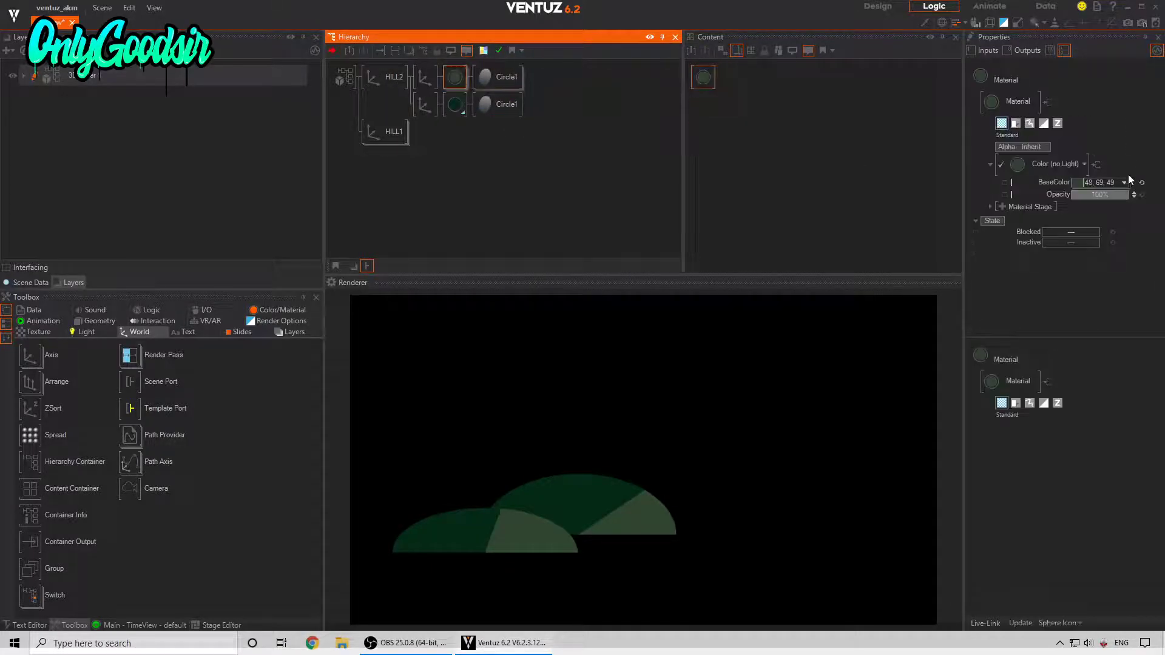
{"action": "left_click", "coordinate": [1124, 182]}
{"action": "left_click_drag", "start_coordinate": [1087, 229], "coordinate": [1087, 241]}
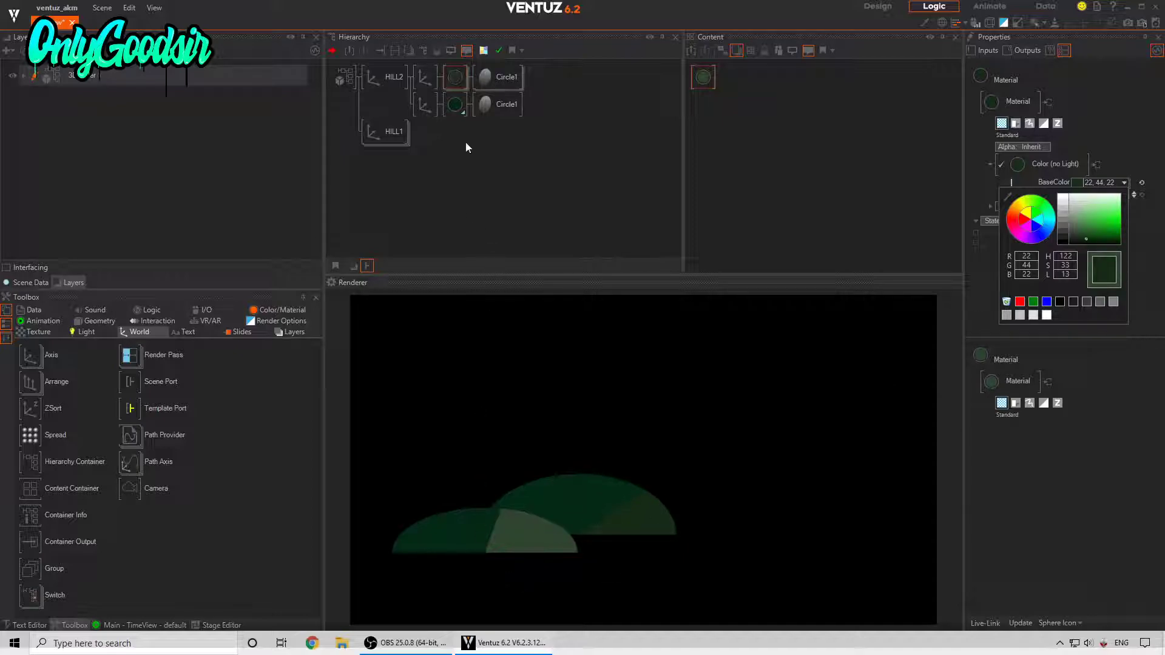
Set the base color of HILL1's light sector to RGB 22, 44, 22 by sampling HILL2's sector in the render.
{"action": "left_click", "coordinate": [385, 133]}
{"action": "double_click", "coordinate": [385, 133]}
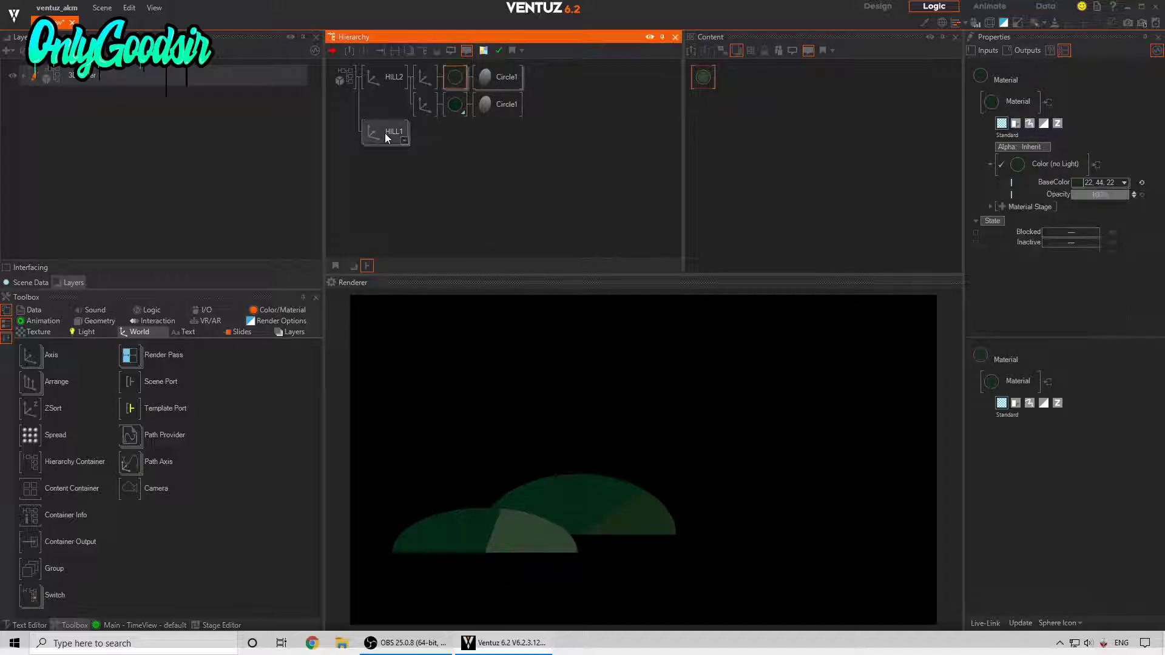
{"action": "left_click", "coordinate": [455, 131]}
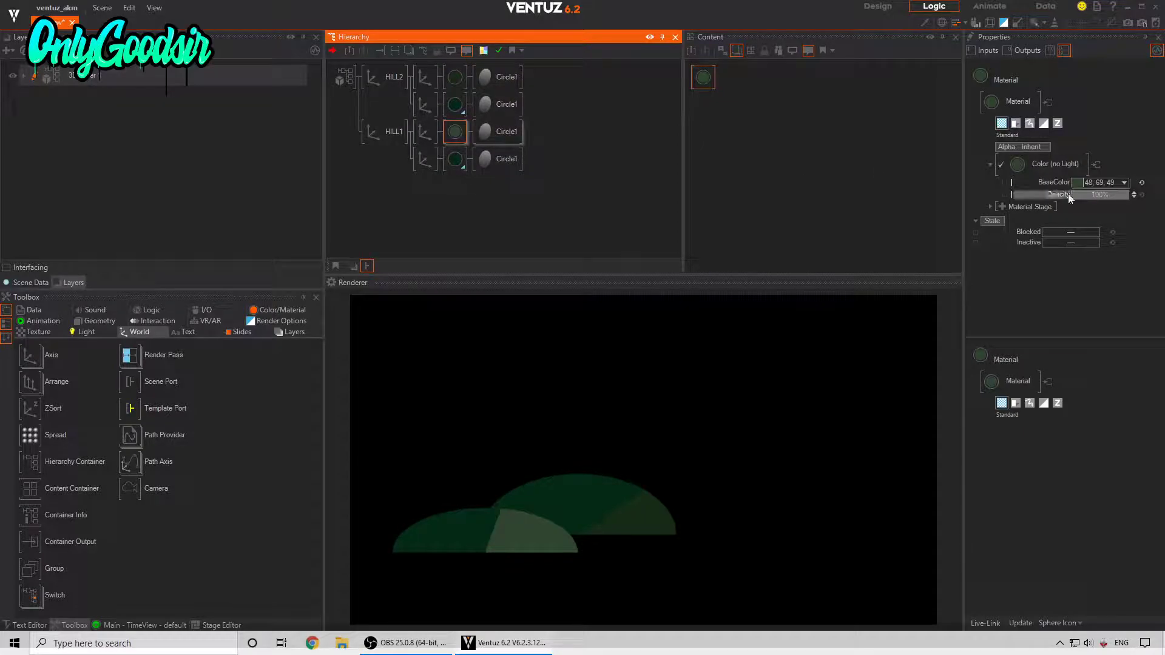
{"action": "left_click", "coordinate": [1124, 182]}
{"action": "left_click", "coordinate": [1080, 236]}
{"action": "left_click_drag", "start_coordinate": [1086, 235], "coordinate": [1088, 237]}
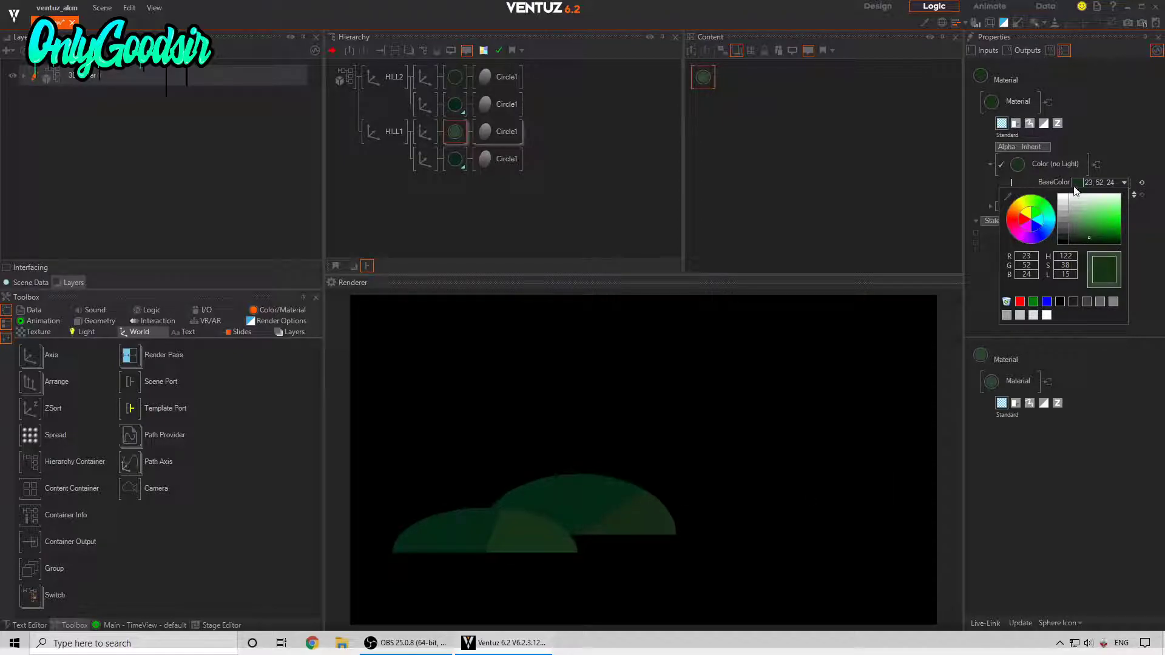
{"action": "left_click", "coordinate": [1143, 151]}
{"action": "left_click_drag", "start_coordinate": [1078, 183], "coordinate": [667, 533]}
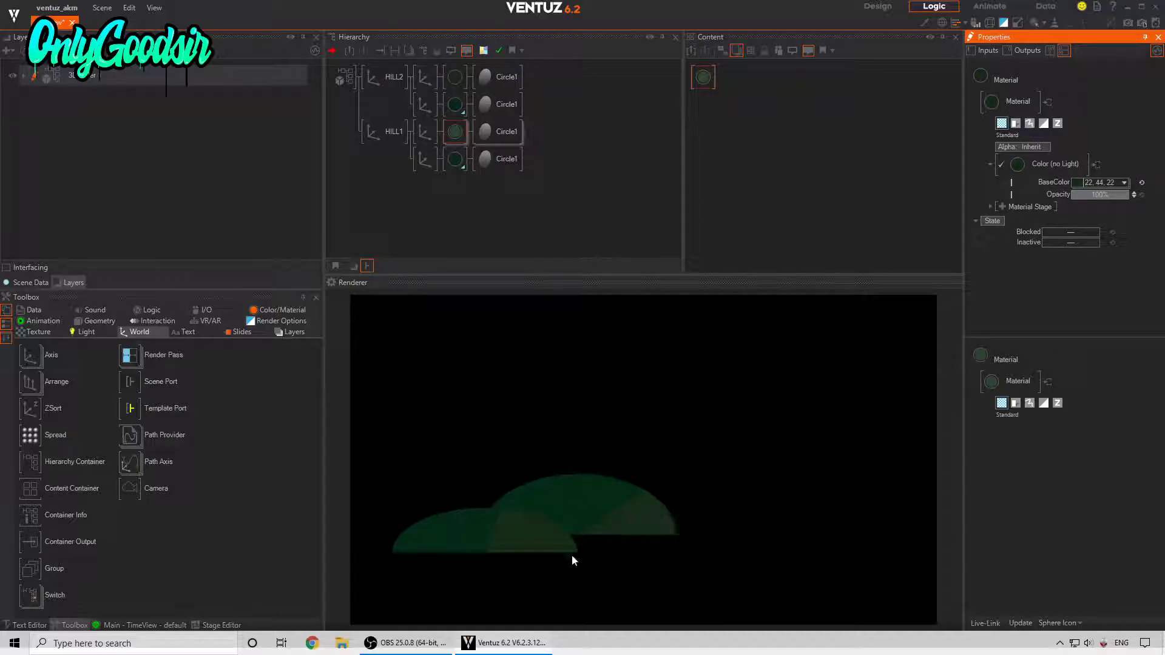
Collapse both hill branches, duplicate HILL2 and name the copy HILL3.
{"action": "middle_click", "coordinate": [391, 82]}
{"action": "middle_click", "coordinate": [390, 105]}
{"action": "left_click", "coordinate": [372, 158]}
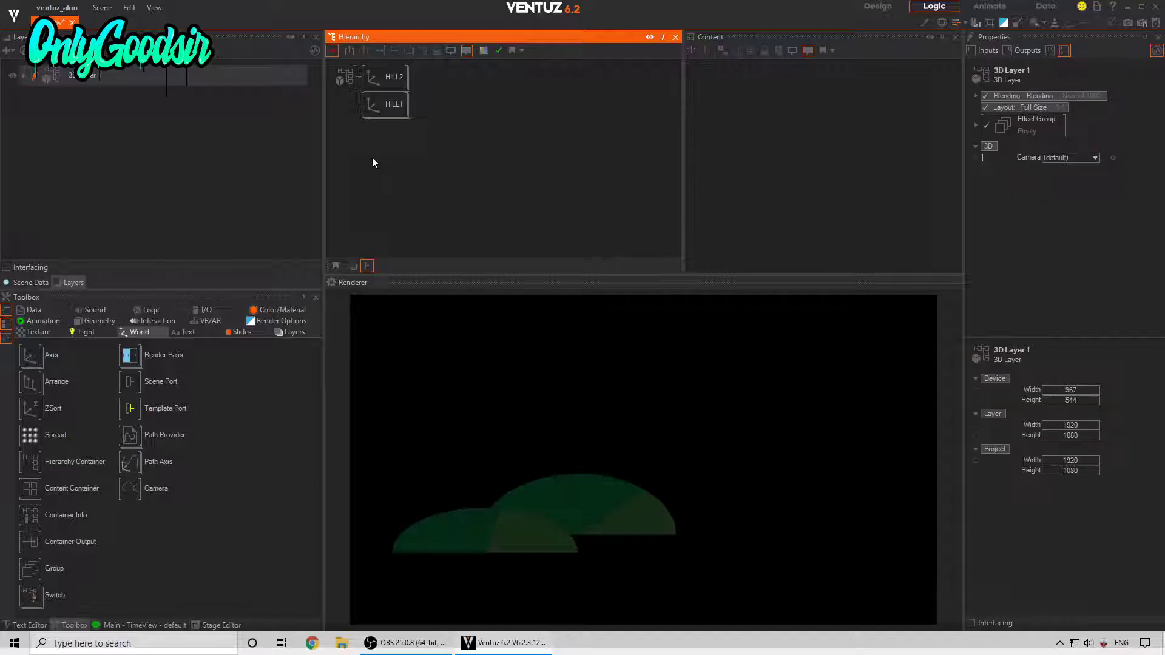
{"action": "left_click", "coordinate": [393, 81]}
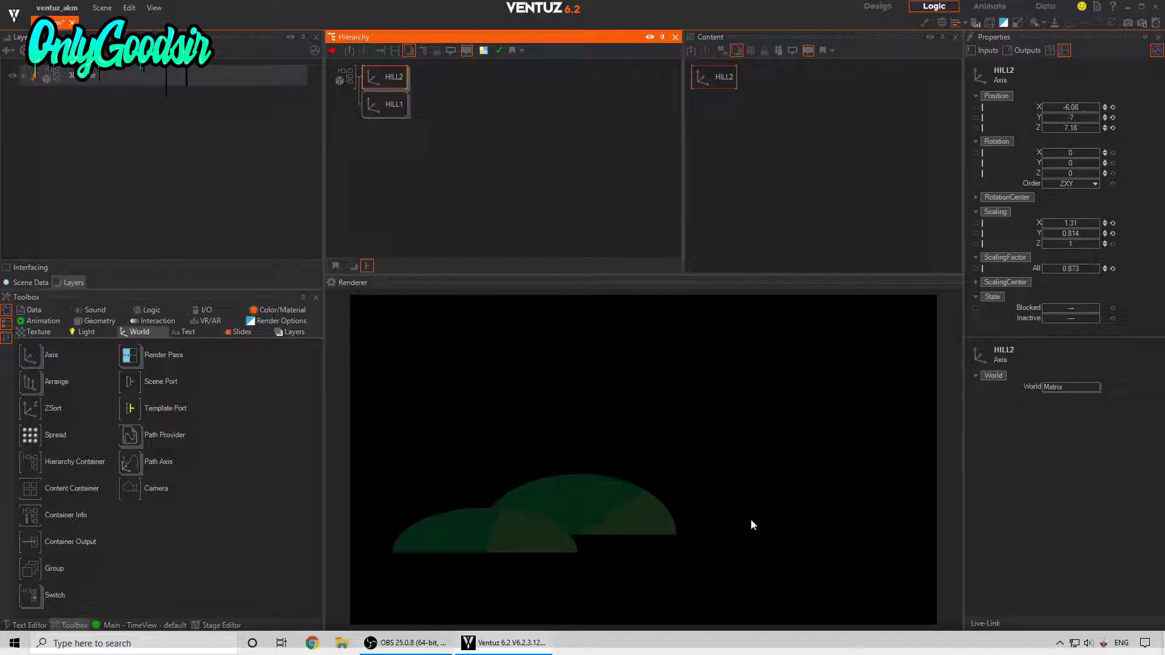
{"action": "left_click", "coordinate": [386, 71]}
{"action": "left_click", "coordinate": [388, 78]}
{"action": "left_click", "coordinate": [387, 85]}
Place HILL3 at about X 11.11, Y -8.39, Z 49.68 with scaling factor 0.691 and X scaling 1.463.
{"action": "left_click_drag", "start_coordinate": [1070, 108], "coordinate": [1096, 109]}
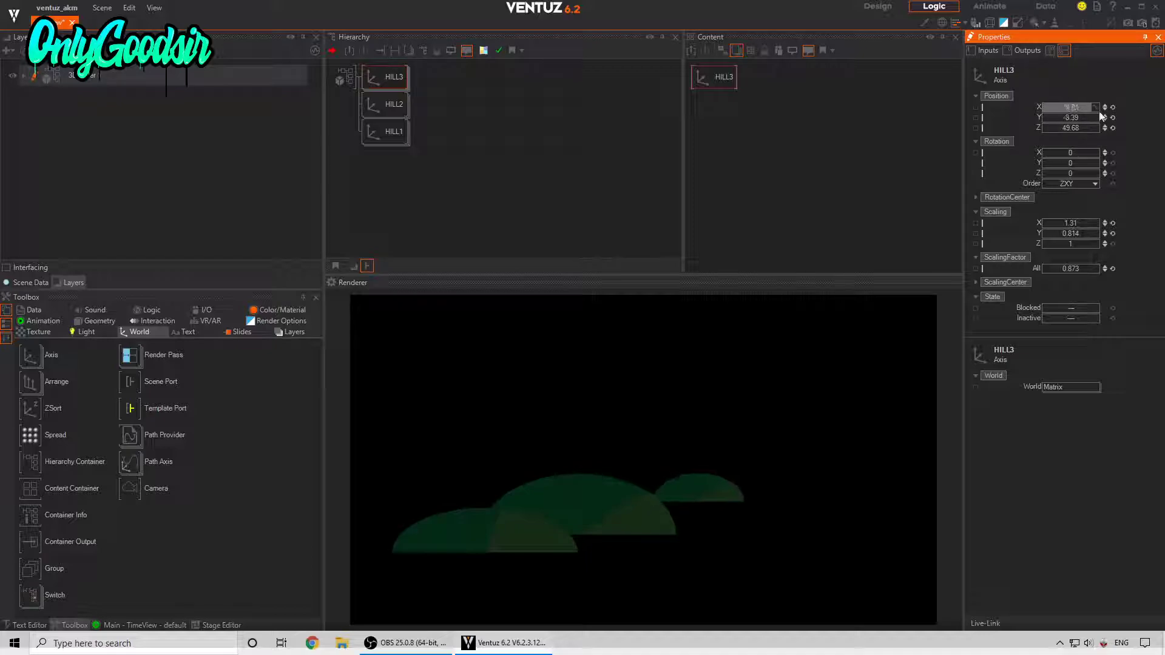
{"action": "left_click_drag", "start_coordinate": [1075, 268], "coordinate": [1044, 267]}
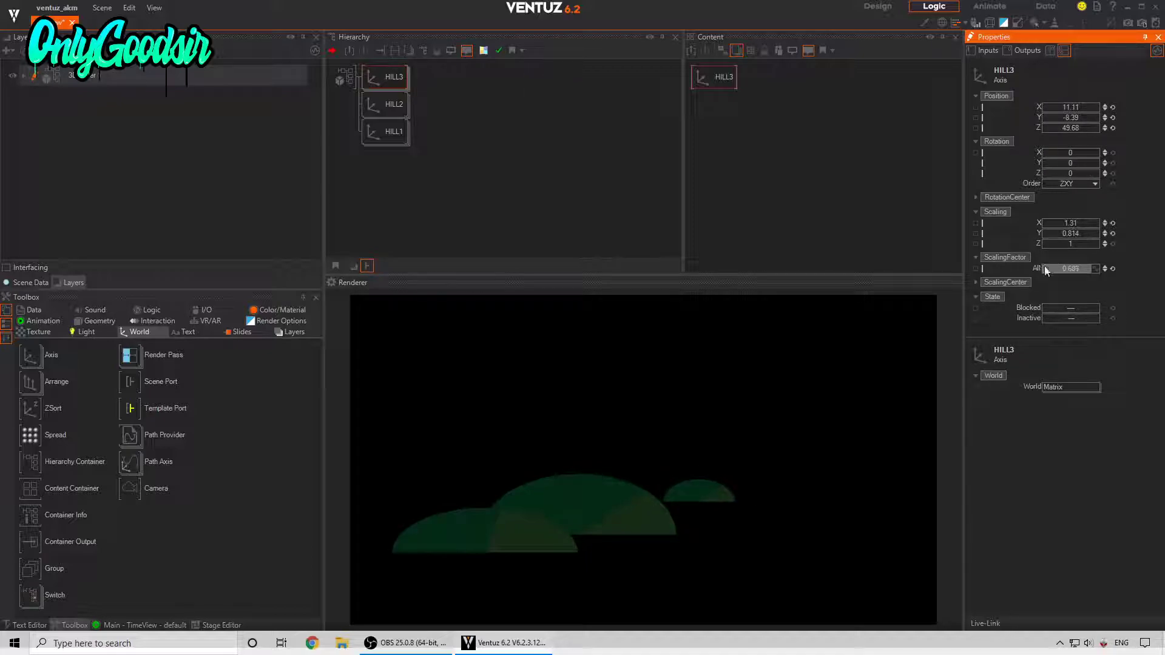
{"action": "left_click_drag", "start_coordinate": [1087, 223], "coordinate": [1098, 221]}
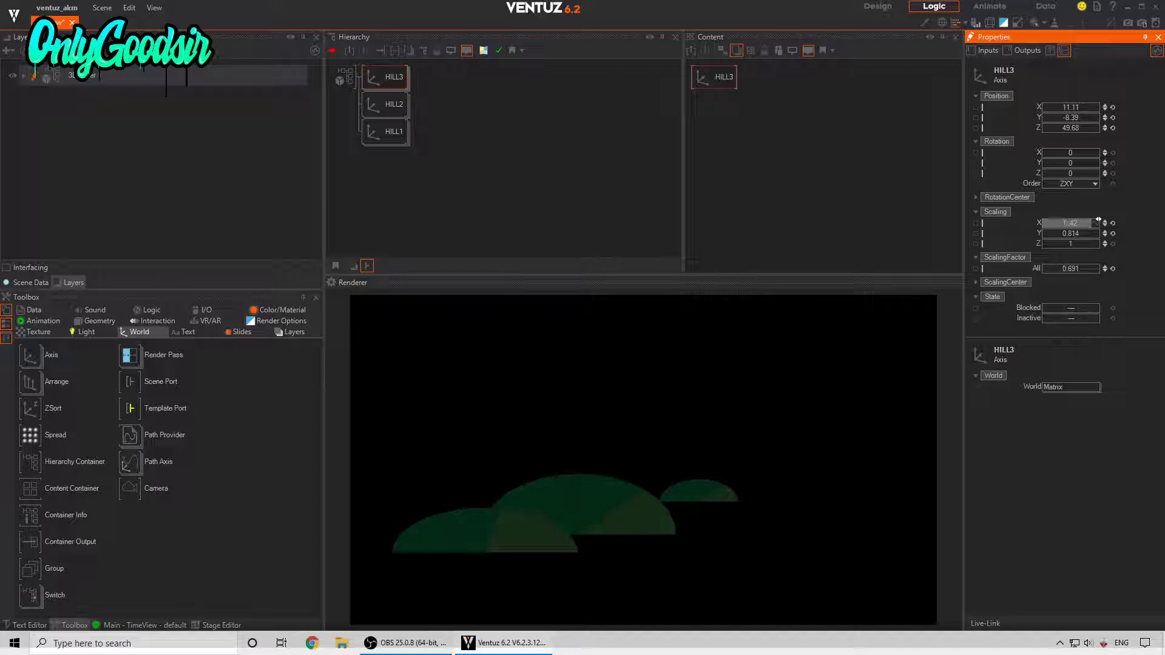
Duplicate HILL3 as HILL4, place it at about X 23.77, Z 50.96 with Y scaling 1.15, and collapse its branch.
{"action": "left_click", "coordinate": [382, 74]}
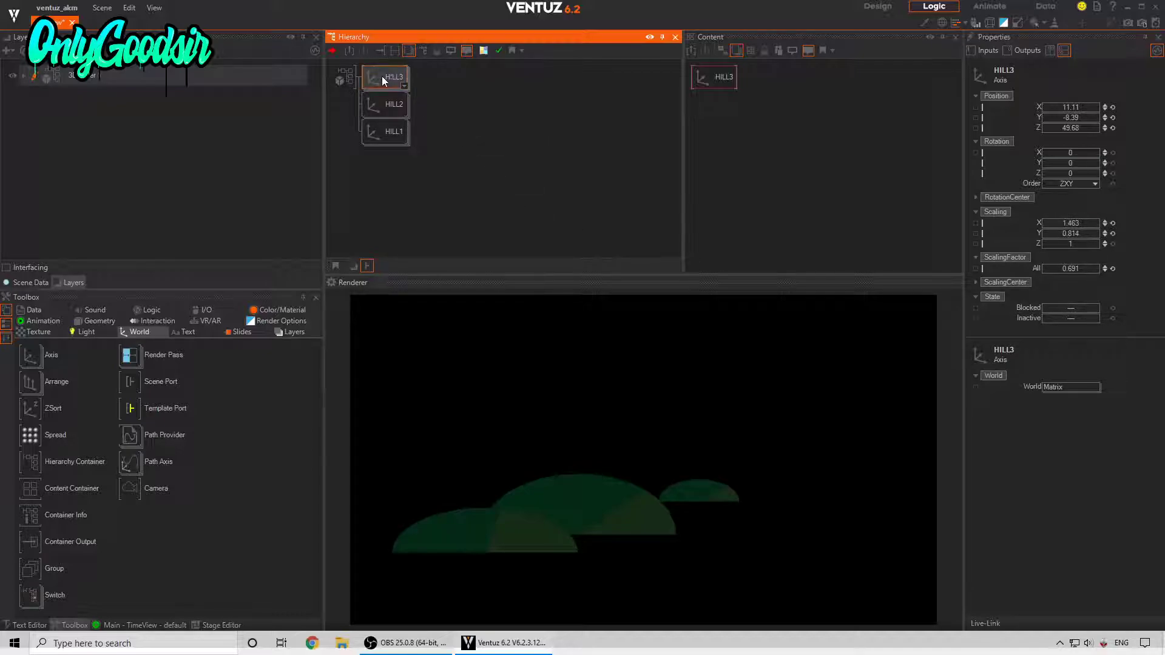
{"action": "left_click_drag", "start_coordinate": [383, 75], "coordinate": [381, 76], "text": "ctrl"}
{"action": "left_click_drag", "start_coordinate": [1062, 106], "coordinate": [1102, 124]}
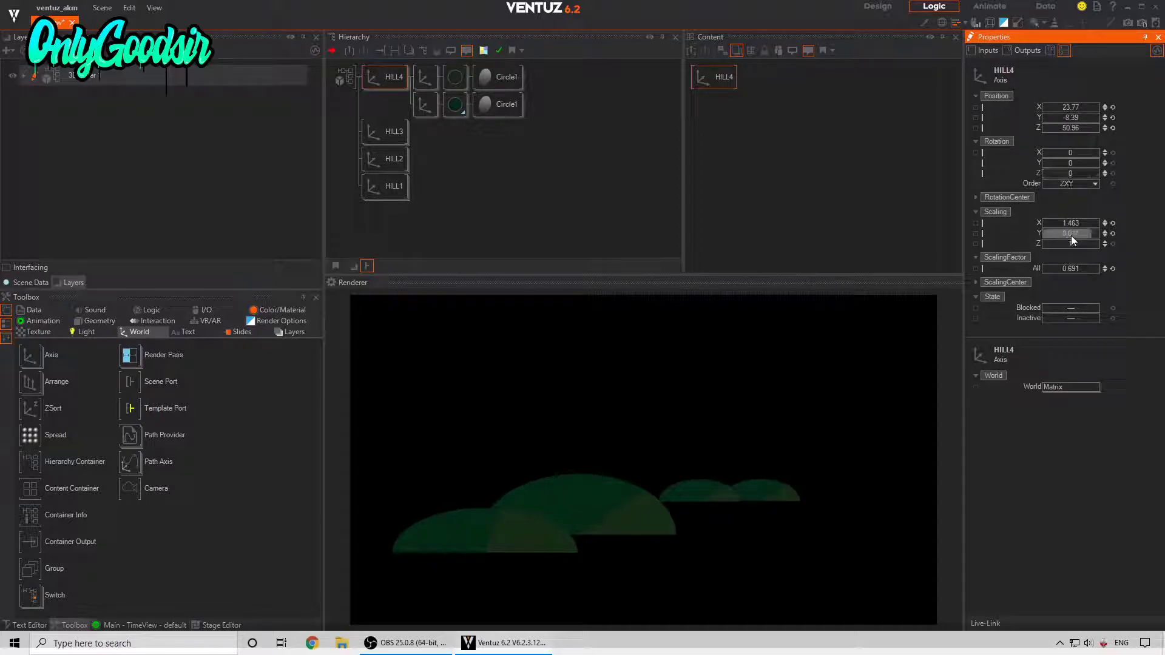
{"action": "left_click_drag", "start_coordinate": [1089, 233], "coordinate": [1077, 230]}
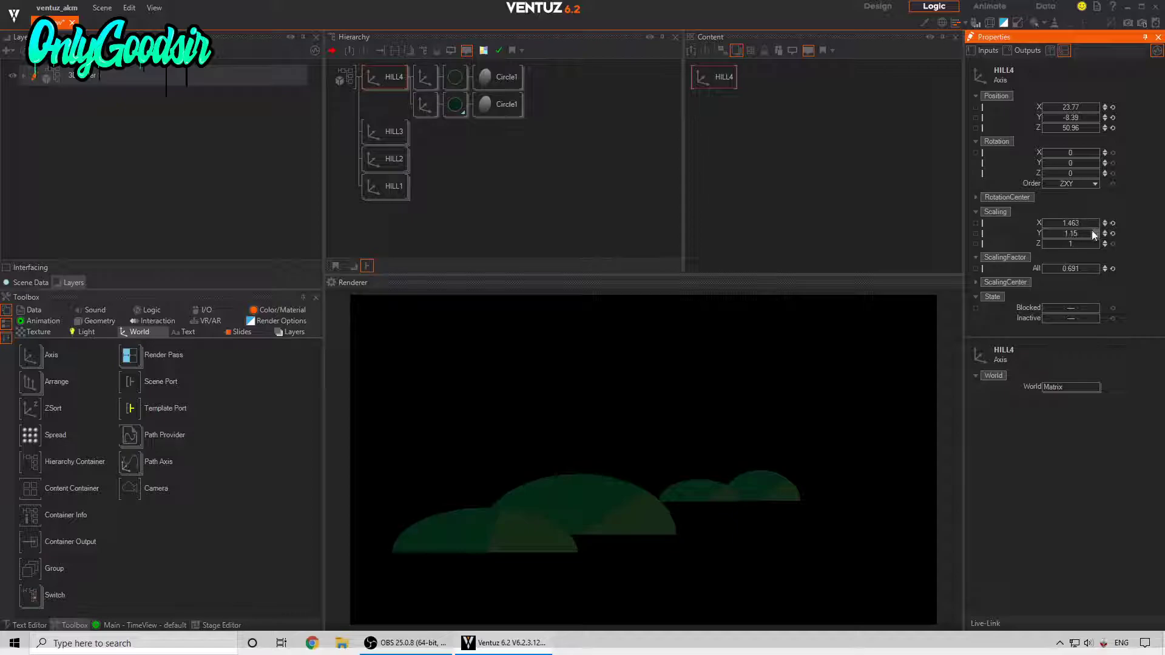
{"action": "double_click", "coordinate": [389, 79]}
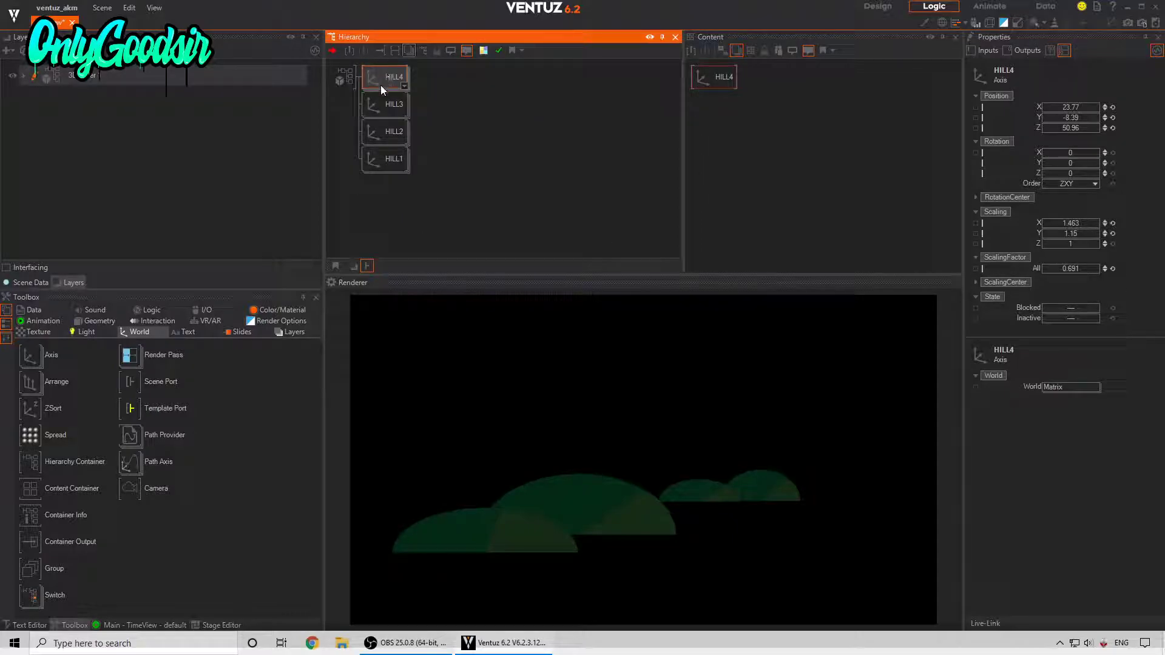
Duplicate HILL3 again, name the copy HILL5 and collapse its branch.
{"action": "left_click", "coordinate": [381, 111]}
{"action": "left_click_drag", "start_coordinate": [376, 105], "coordinate": [382, 76], "text": "ctrl"}
{"action": "double_click", "coordinate": [383, 76]}
{"action": "left_click", "coordinate": [1052, 94]}
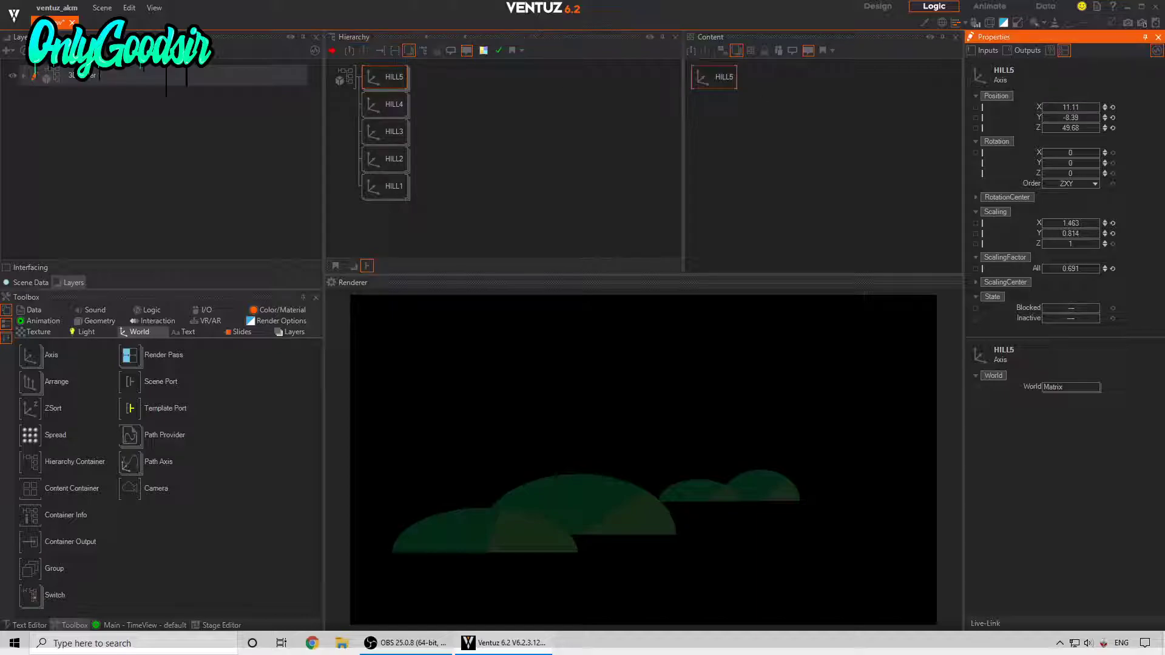
Move HILL5 to about X 35.76, Z 49.34 and reorder it below HILL4 in the hierarchy.
{"action": "left_click_drag", "start_coordinate": [1038, 107], "coordinate": [633, 143]}
{"action": "left_click_drag", "start_coordinate": [367, 85], "coordinate": [382, 110]}
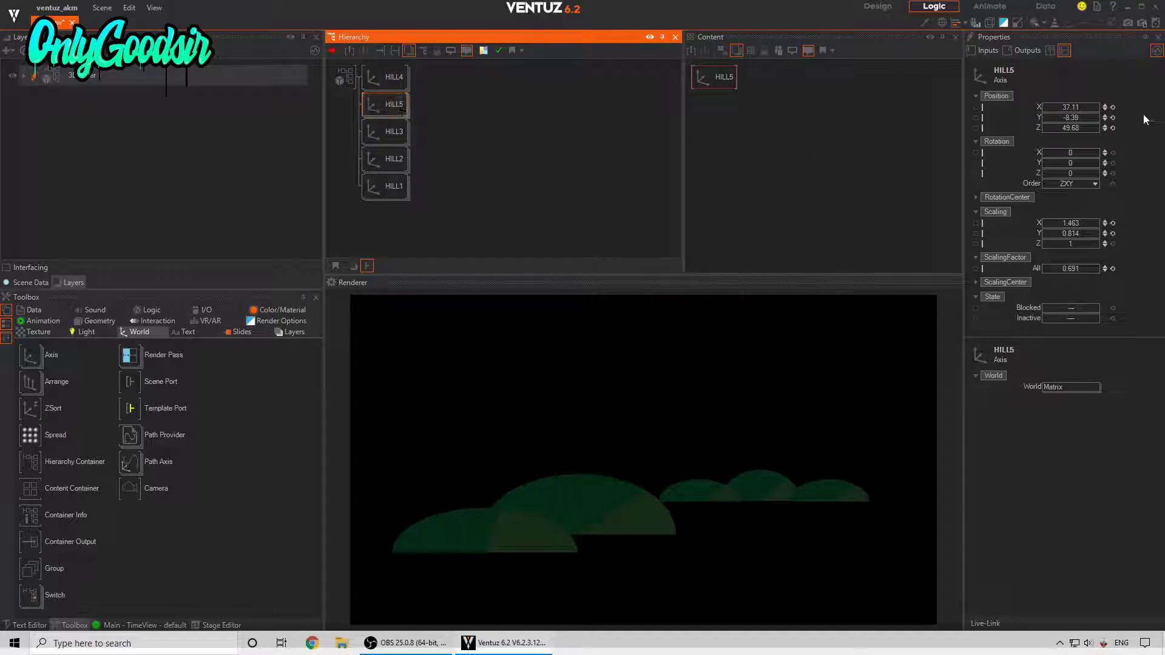
{"action": "left_click_drag", "start_coordinate": [1049, 128], "coordinate": [1039, 109]}
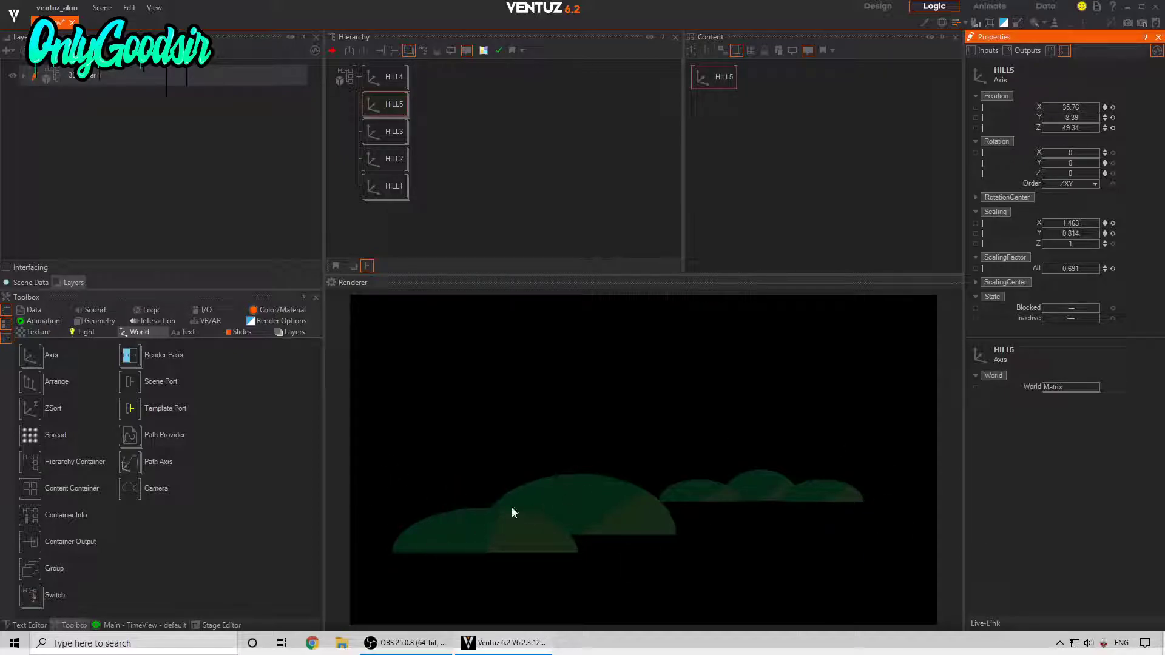
Add a new Axis below HILL1 in the hierarchy and attach a Rectangle to it.
{"action": "left_click", "coordinate": [467, 182]}
{"action": "type", "text": "ax"}
{"action": "left_click_drag", "start_coordinate": [489, 214], "coordinate": [383, 215]}
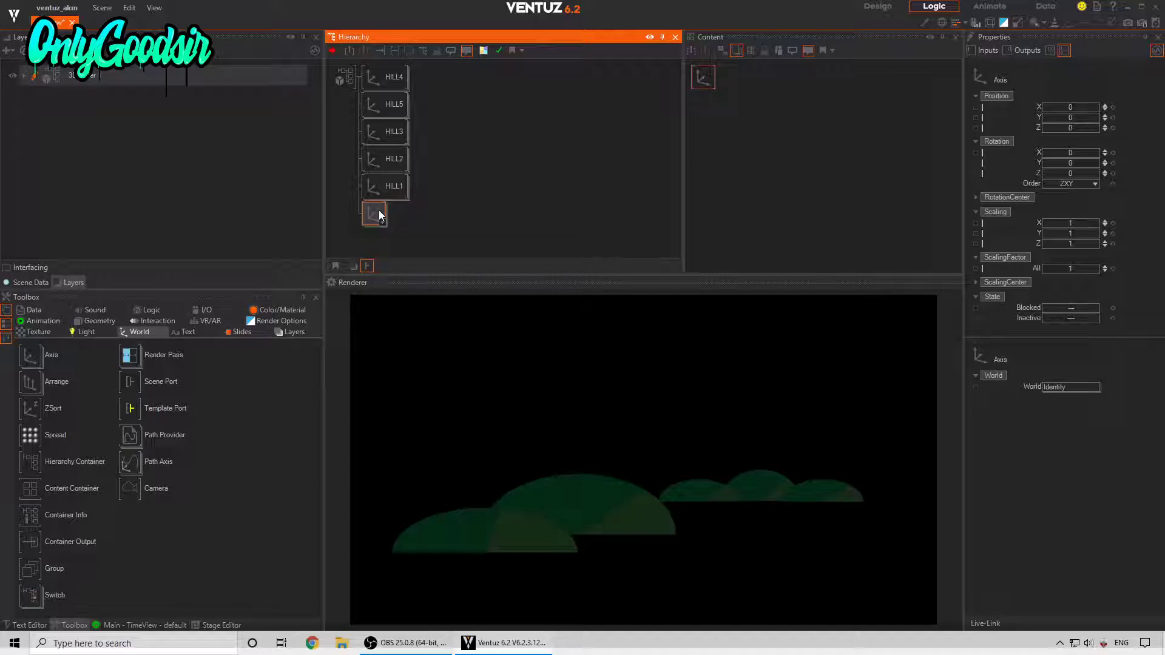
{"action": "key", "text": "Tab"}
{"action": "type", "text": "re"}
{"action": "left_click_drag", "start_coordinate": [393, 270], "coordinate": [393, 219]}
Insert a Color node between the new Axis and the Rectangle.
{"action": "key", "text": "Tab"}
{"action": "type", "text": "co"}
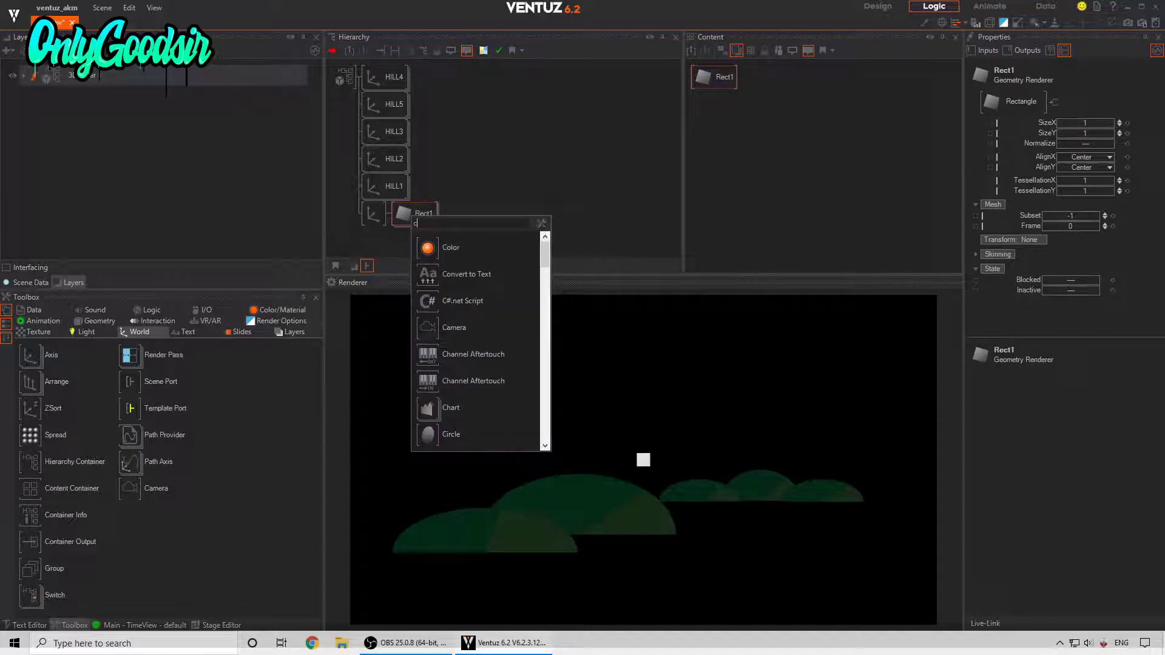
{"action": "left_click_drag", "start_coordinate": [433, 250], "coordinate": [399, 219]}
{"action": "left_click", "coordinate": [458, 190]}
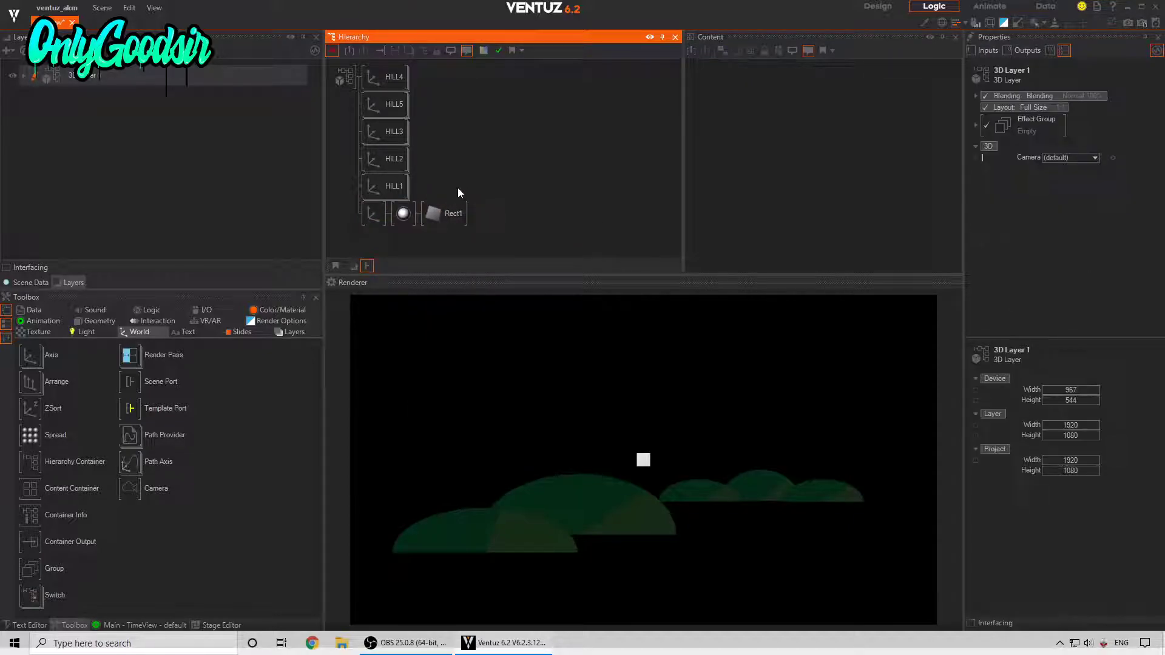
Insert an Effect Mirror between the new Axis and its Color node.
{"action": "left_click", "coordinate": [257, 323]}
{"action": "left_click", "coordinate": [130, 357]}
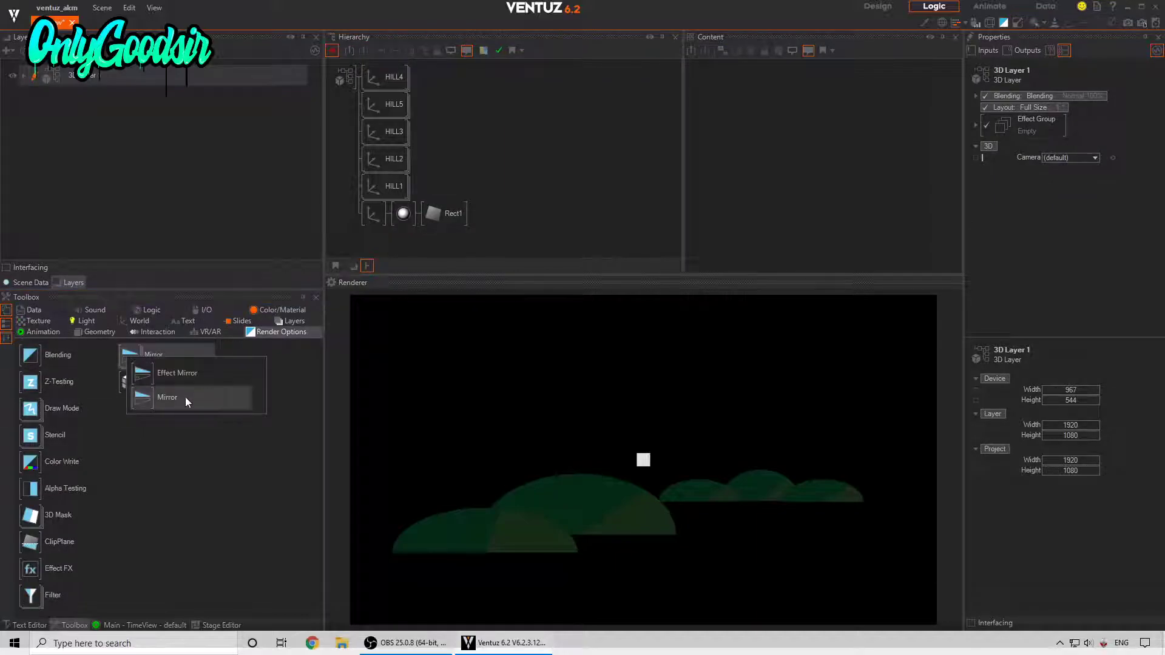
{"action": "left_click_drag", "start_coordinate": [150, 377], "coordinate": [402, 216]}
Switch the mirror node to the Fast Blur preset of Effect Mirror.
{"action": "left_click", "coordinate": [372, 219]}
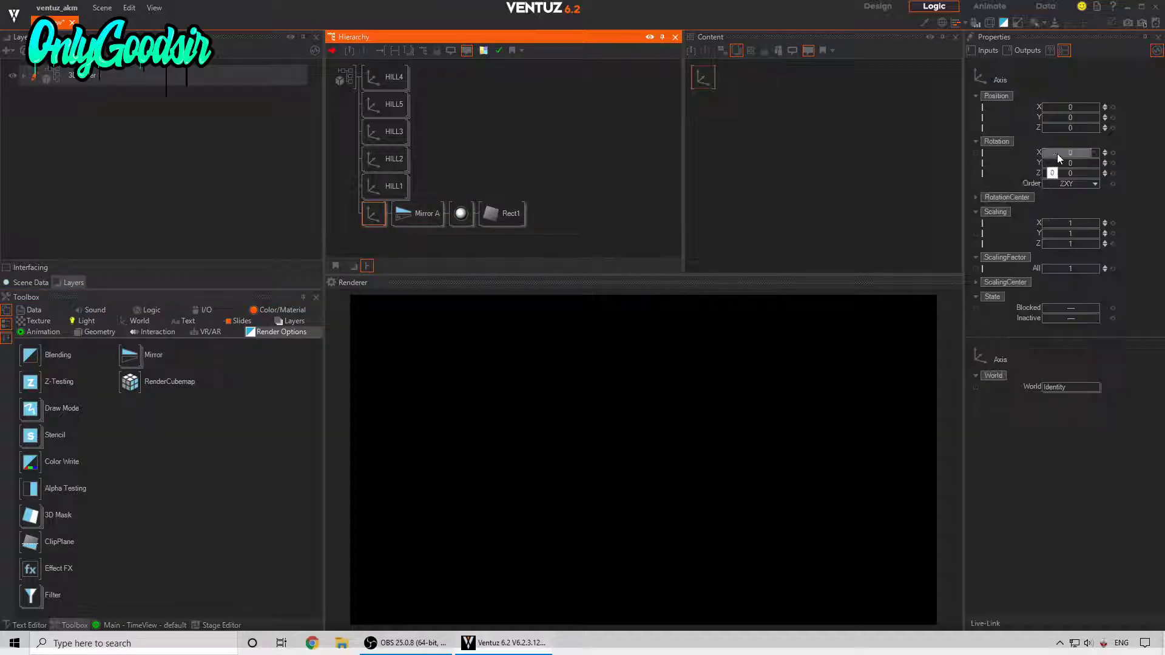
{"action": "left_click", "coordinate": [437, 223]}
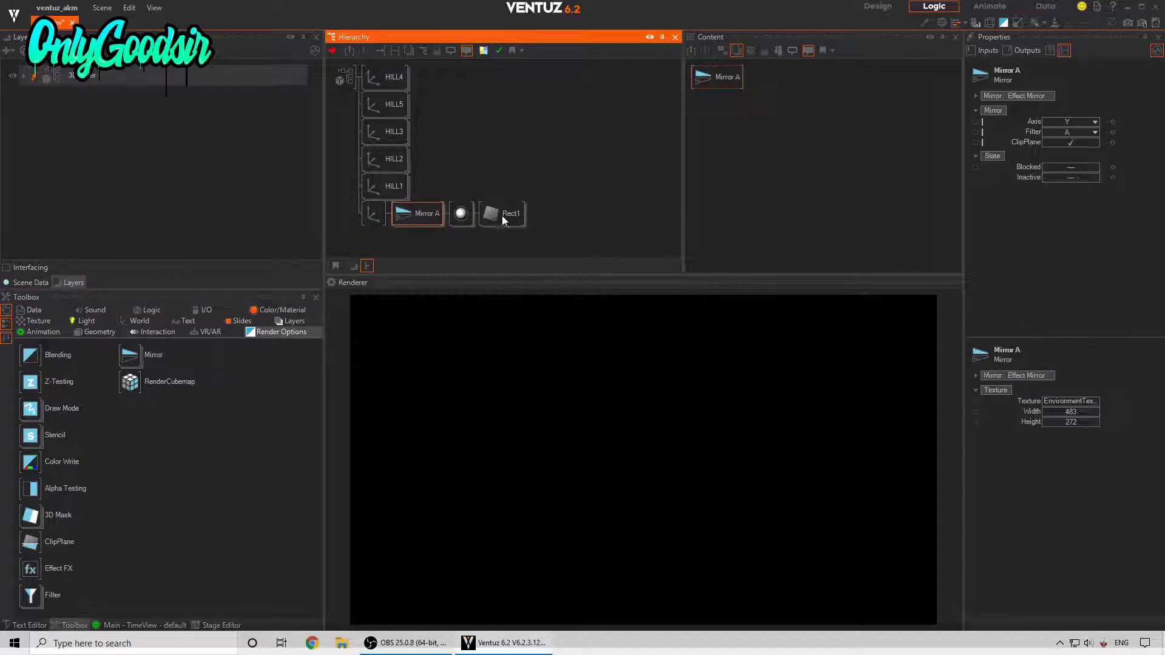
{"action": "left_click", "coordinate": [1039, 96]}
{"action": "mouse_move", "coordinate": [1059, 119]}
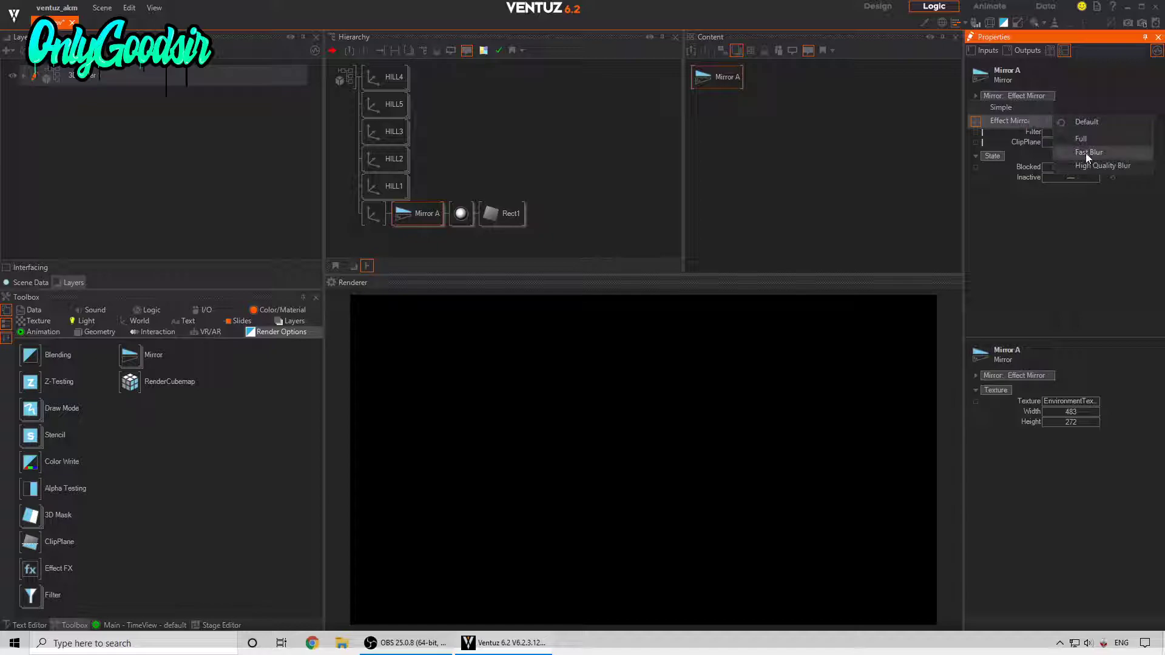
{"action": "left_click", "coordinate": [1086, 155]}
Try a scaling factor of 49.3 and Y position -11.1 on the mirror's parent Axis, and reset its X rotation and position.
{"action": "left_click", "coordinate": [373, 213]}
{"action": "mouse_move", "coordinate": [1061, 155]}
{"action": "left_mouse_down"}
{"action": "mouse_move", "coordinate": [1098, 149]}
{"action": "mouse_move", "coordinate": [1068, 150]}
{"action": "left_mouse_up"}
{"action": "left_click_drag", "start_coordinate": [1063, 269], "coordinate": [1101, 271]}
{"action": "left_click_drag", "start_coordinate": [1083, 155], "coordinate": [1059, 132]}
{"action": "left_click", "coordinate": [1085, 155]}
{"action": "type", "text": "0"}
{"action": "key", "text": "Return"}
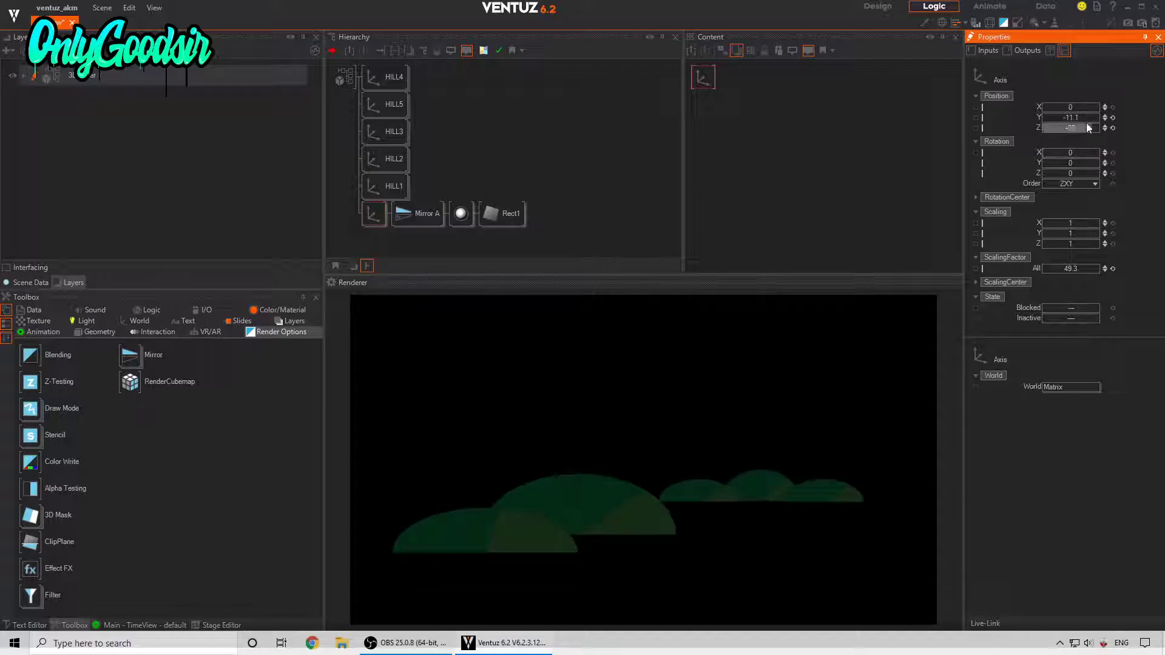
{"action": "left_click", "coordinate": [1113, 118]}
{"action": "left_click", "coordinate": [1113, 128]}
Place the mirror's parent Axis at about Y -7.72, Z 26 and enlarge it to scaling factor 136.66.
{"action": "mouse_move", "coordinate": [1085, 118]}
{"action": "left_mouse_down"}
{"action": "mouse_move", "coordinate": [1046, 117]}
{"action": "mouse_move", "coordinate": [1087, 117]}
{"action": "mouse_move", "coordinate": [1071, 127]}
{"action": "left_mouse_up"}
{"action": "left_click_drag", "start_coordinate": [1076, 268], "coordinate": [1102, 272]}
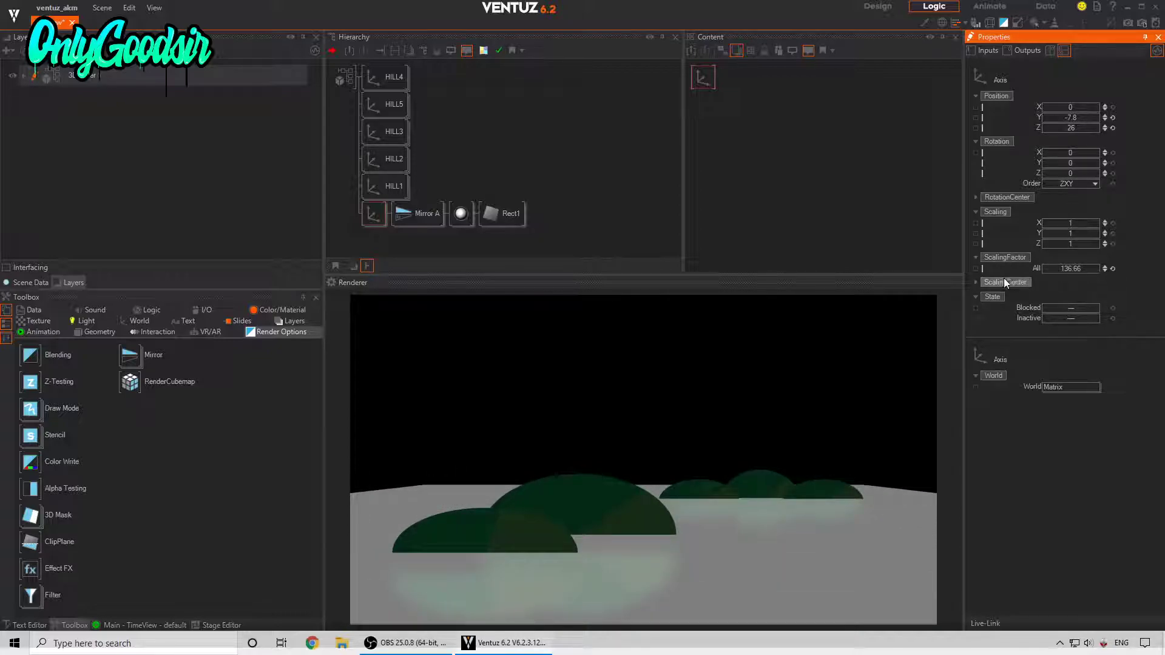
{"action": "mouse_move", "coordinate": [1067, 117]}
{"action": "left_mouse_down"}
{"action": "mouse_move", "coordinate": [1056, 114]}
{"action": "mouse_move", "coordinate": [1066, 118]}
{"action": "left_mouse_up"}
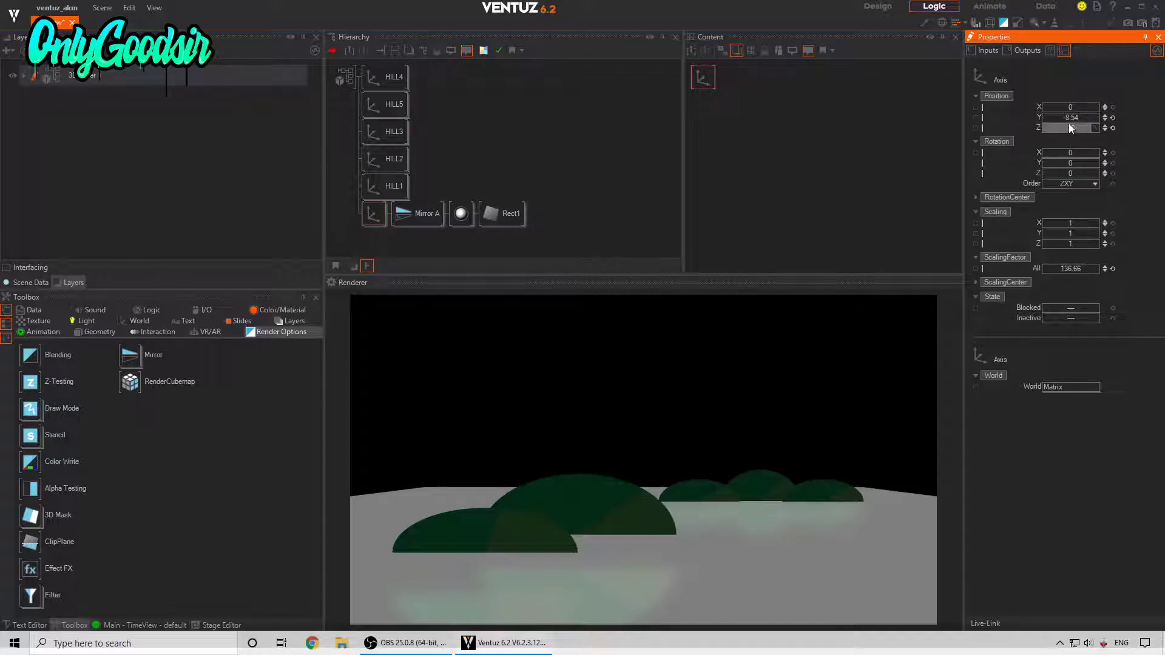
{"action": "left_click_drag", "start_coordinate": [1066, 117], "coordinate": [1095, 121]}
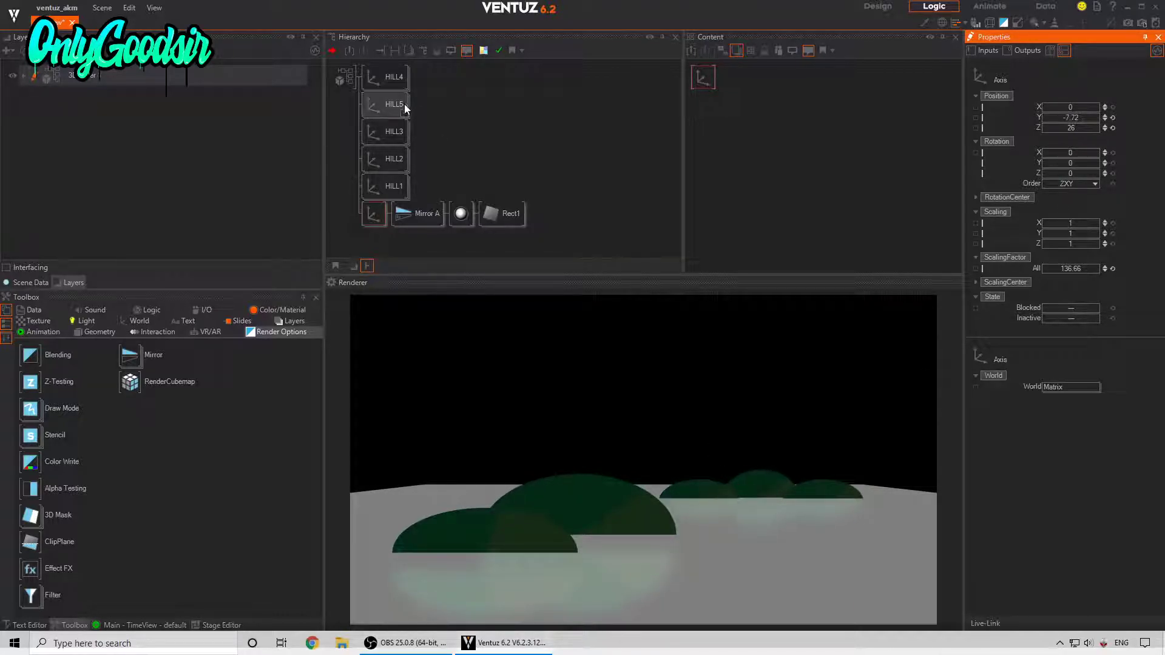
Reset the Z position of the Axis above HILL1's second circle to 0.
{"action": "left_click", "coordinate": [388, 190]}
{"action": "left_click", "coordinate": [434, 212]}
{"action": "left_click_drag", "start_coordinate": [1070, 129], "coordinate": [1070, 135]}
{"action": "left_click", "coordinate": [1113, 128]}
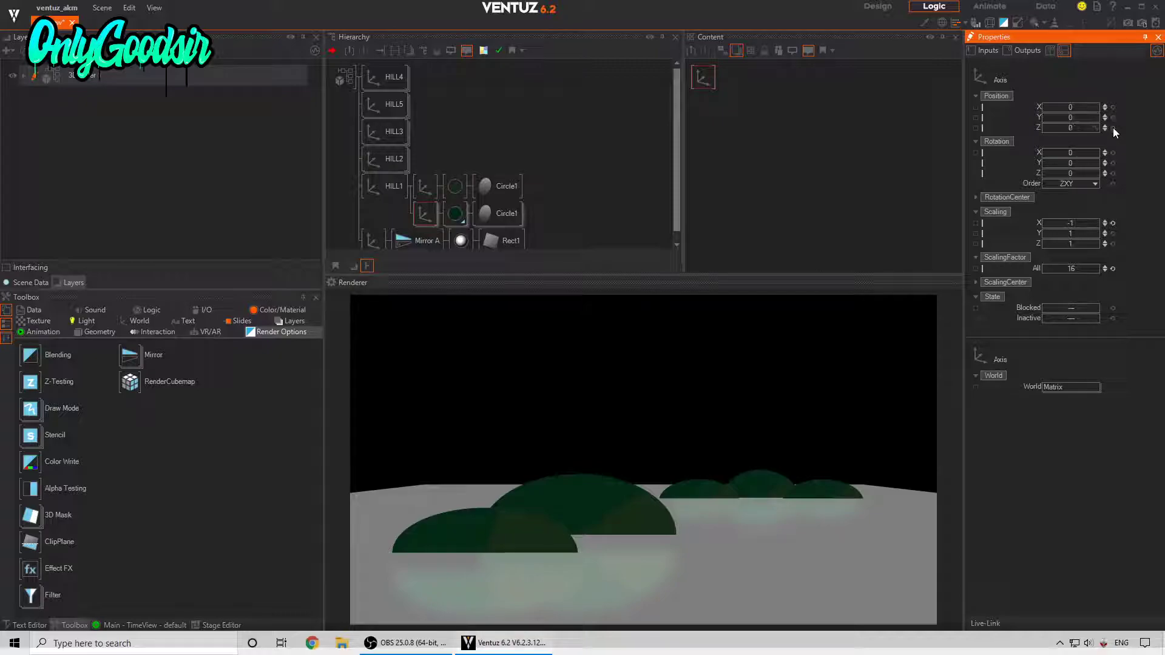
Move the mirror plane's Axis branch ahead of HILL4 so it comes first in the scene hierarchy.
{"action": "left_click", "coordinate": [390, 80]}
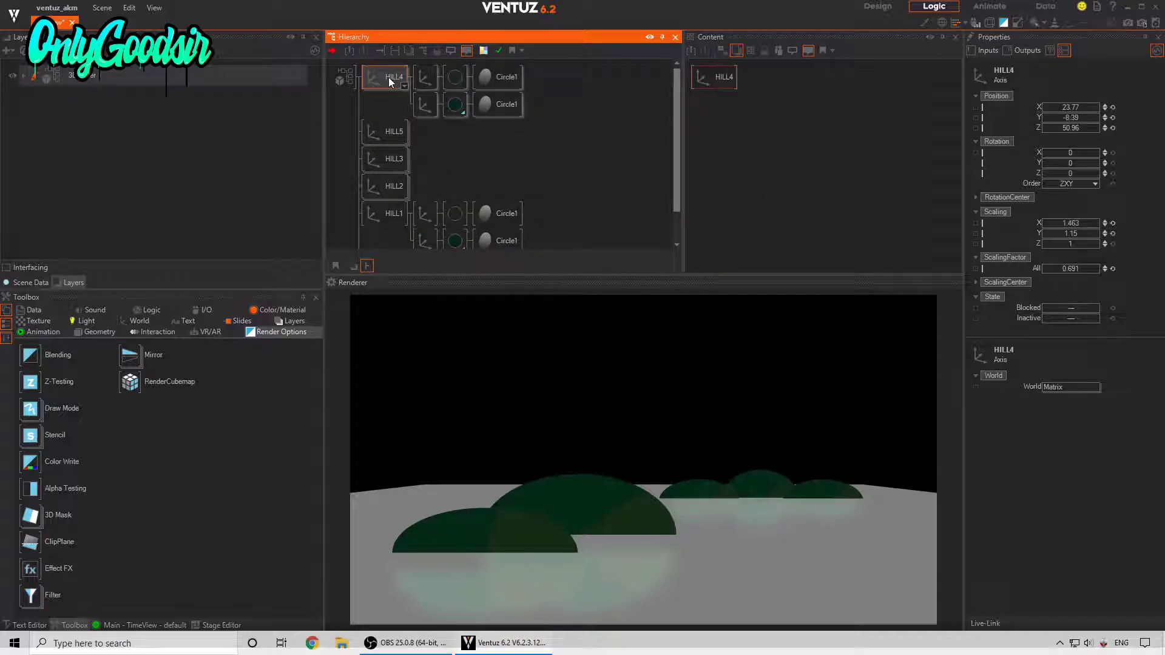
{"action": "left_click", "coordinate": [390, 80]}
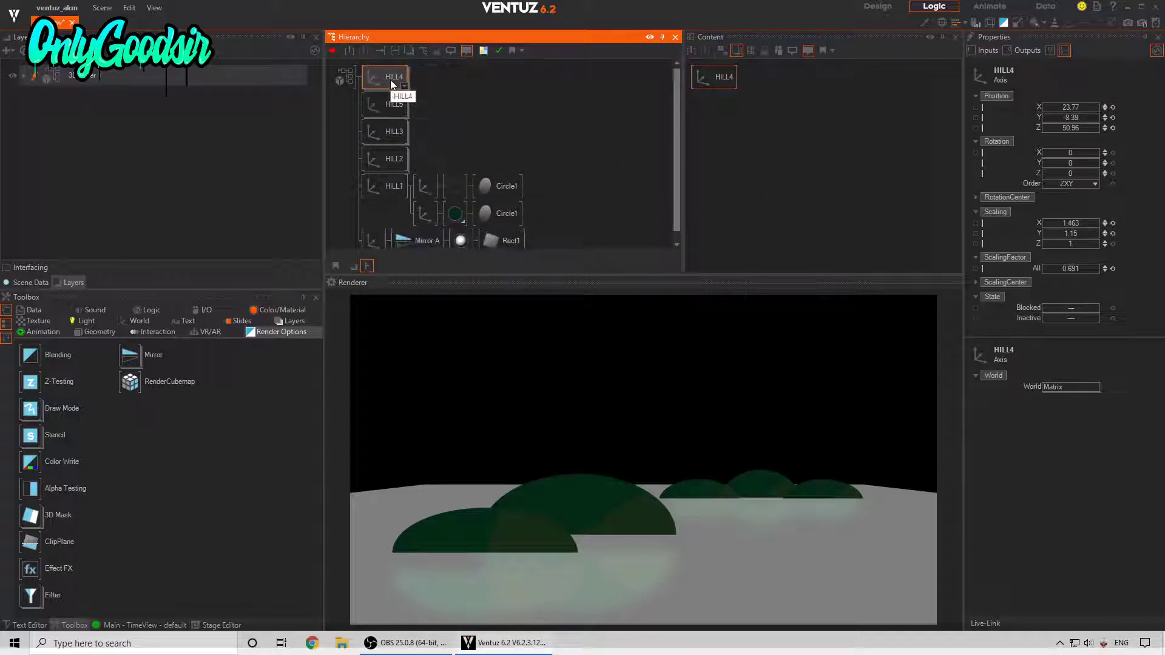
{"action": "left_click_drag", "start_coordinate": [370, 214], "coordinate": [382, 68]}
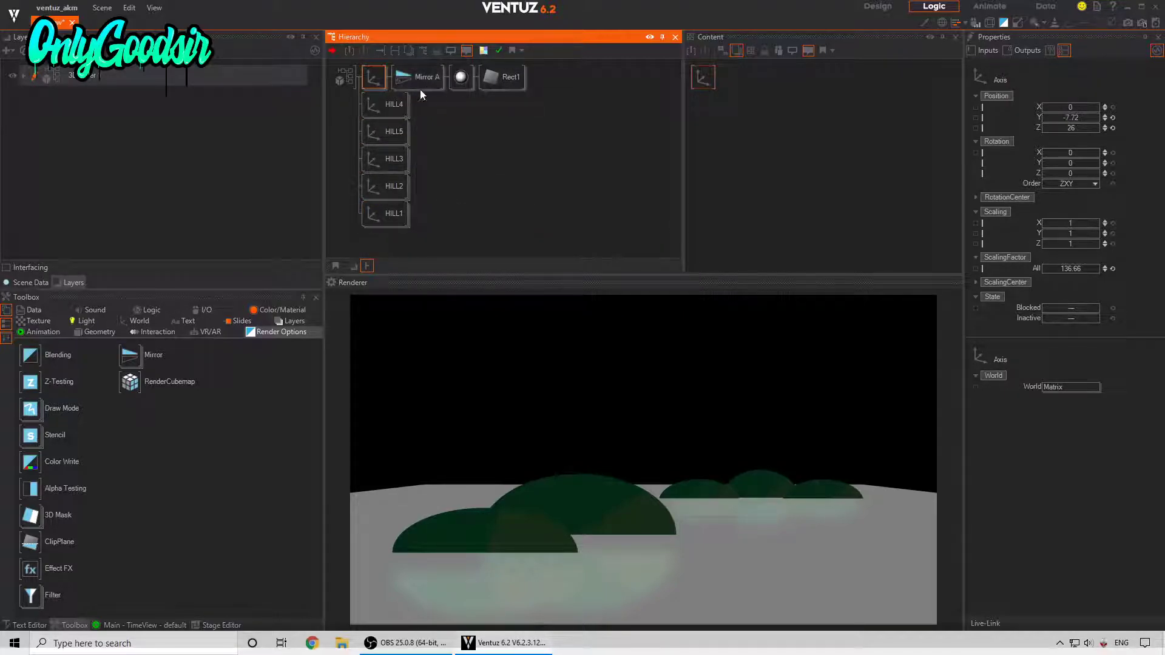
Set the Z position of the Axis above HILL5's second circle to -0.11.
{"action": "left_click", "coordinate": [377, 112]}
{"action": "left_click", "coordinate": [381, 106]}
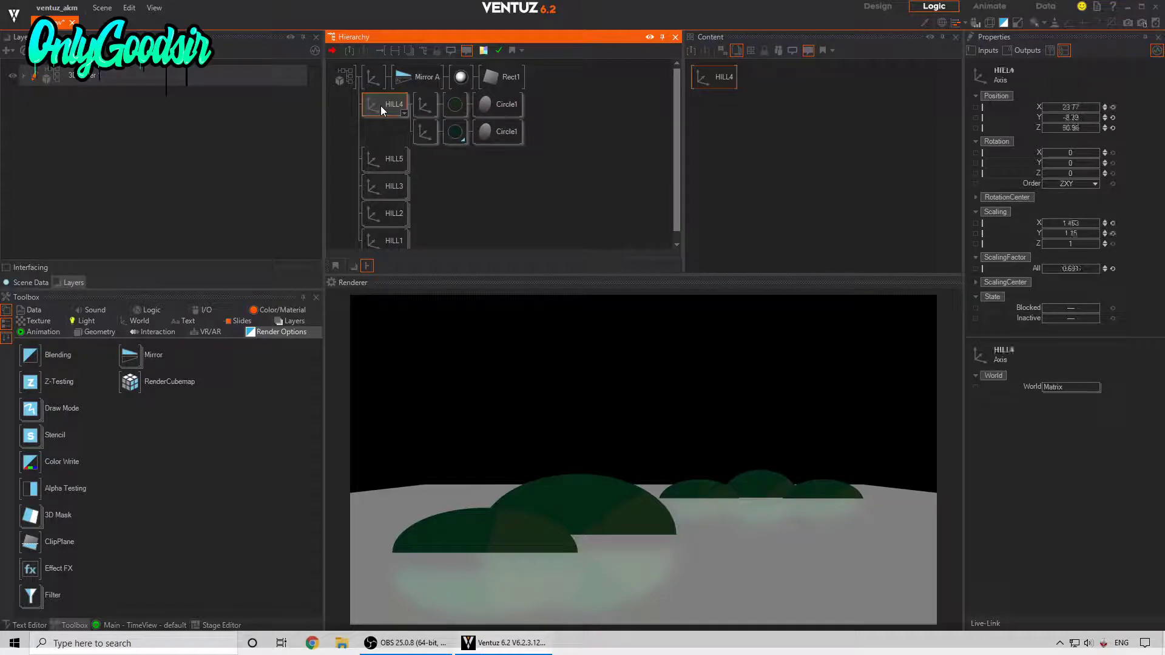
{"action": "left_click", "coordinate": [387, 161]}
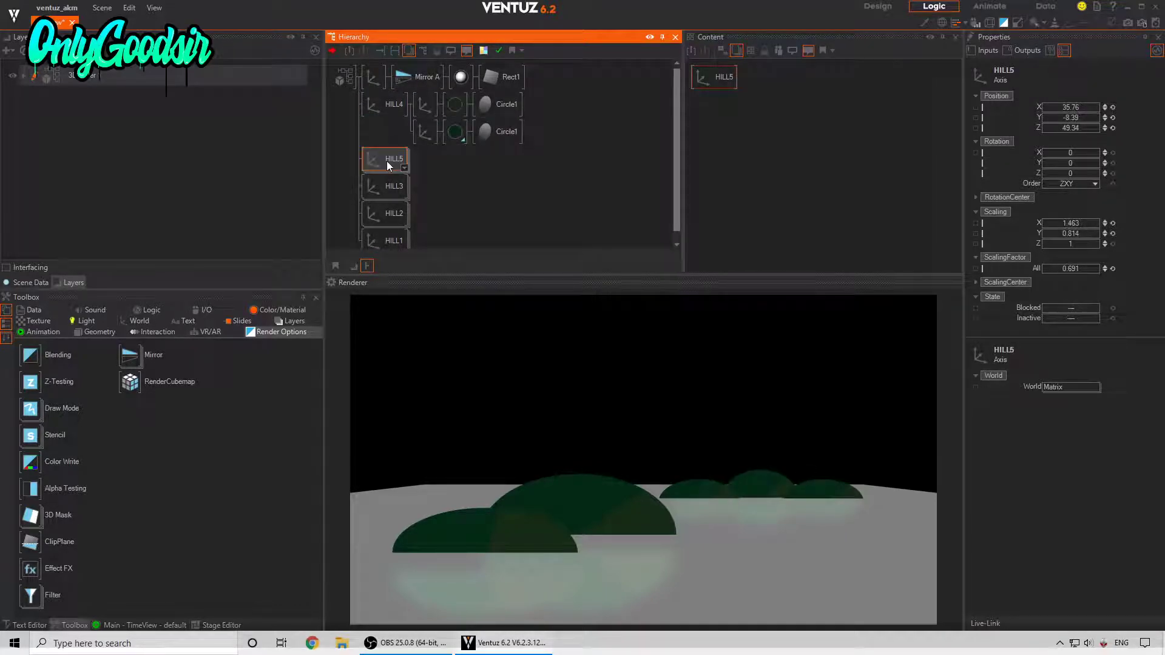
{"action": "left_click", "coordinate": [404, 169]}
{"action": "left_click", "coordinate": [424, 186]}
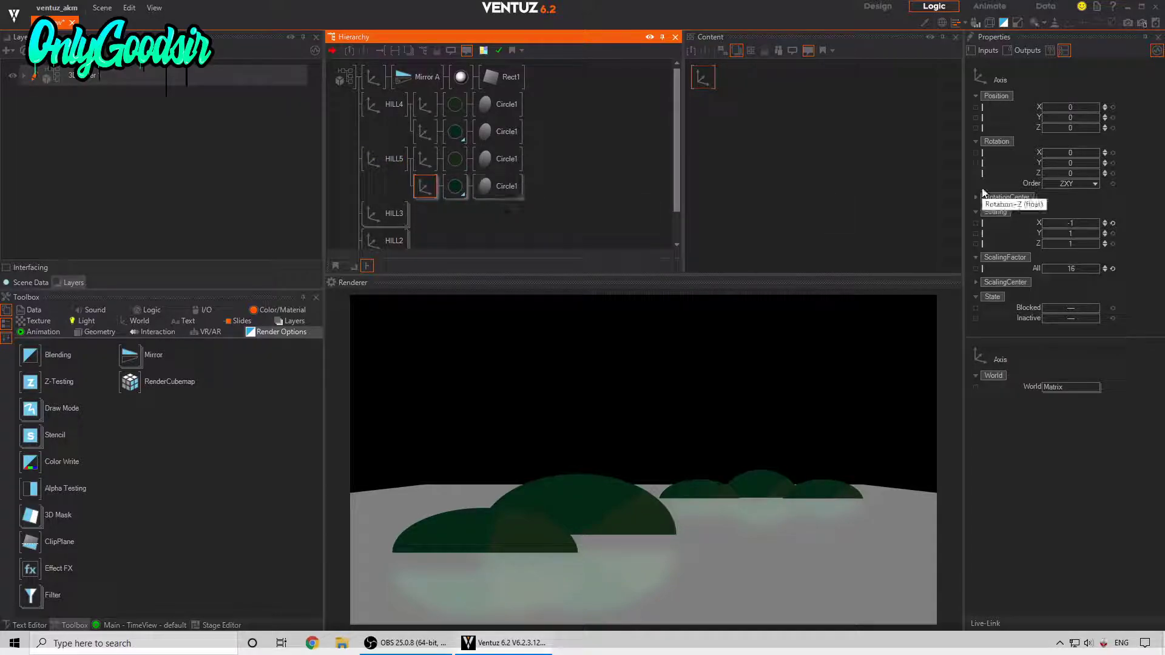
{"action": "left_click", "coordinate": [1070, 128]}
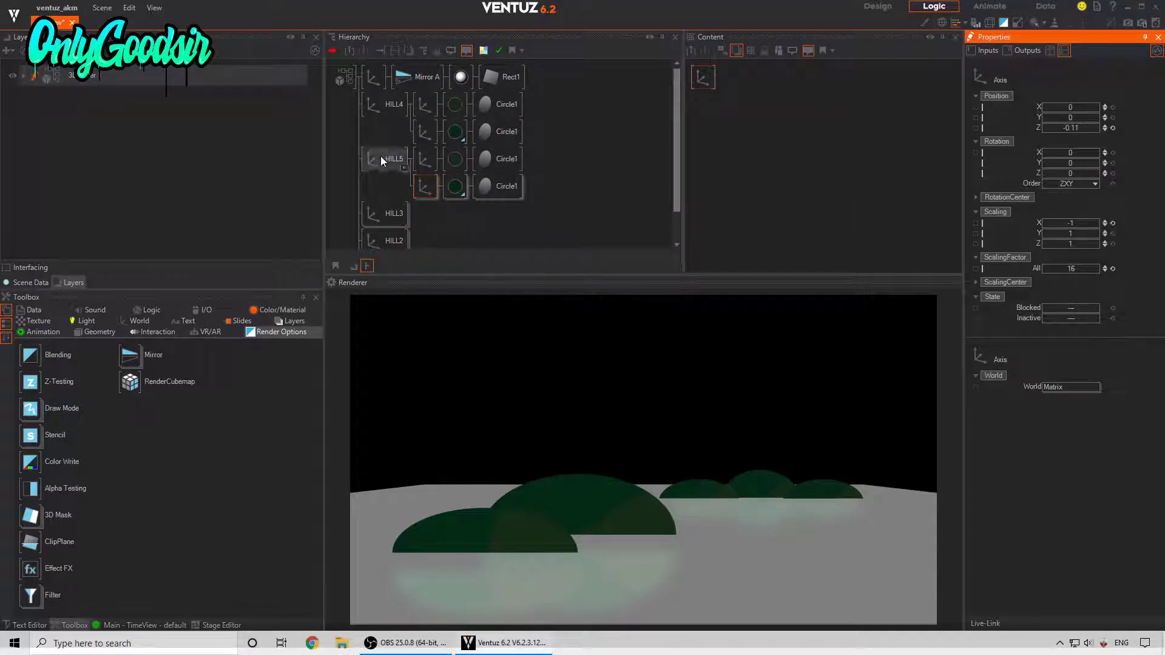
Set the Z position of the Axis above HILL3's second circle to -0.1 and collapse the hill branches.
{"action": "left_click", "coordinate": [404, 168]}
{"action": "left_click", "coordinate": [404, 195]}
{"action": "left_click", "coordinate": [435, 212]}
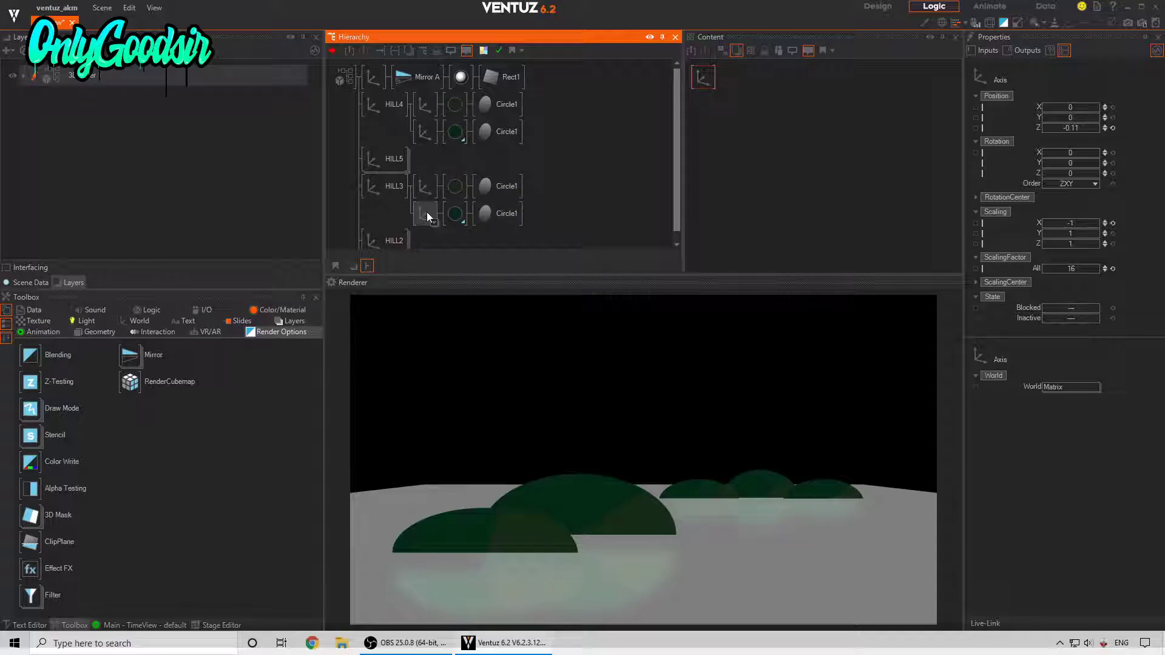
{"action": "left_click", "coordinate": [1069, 128]}
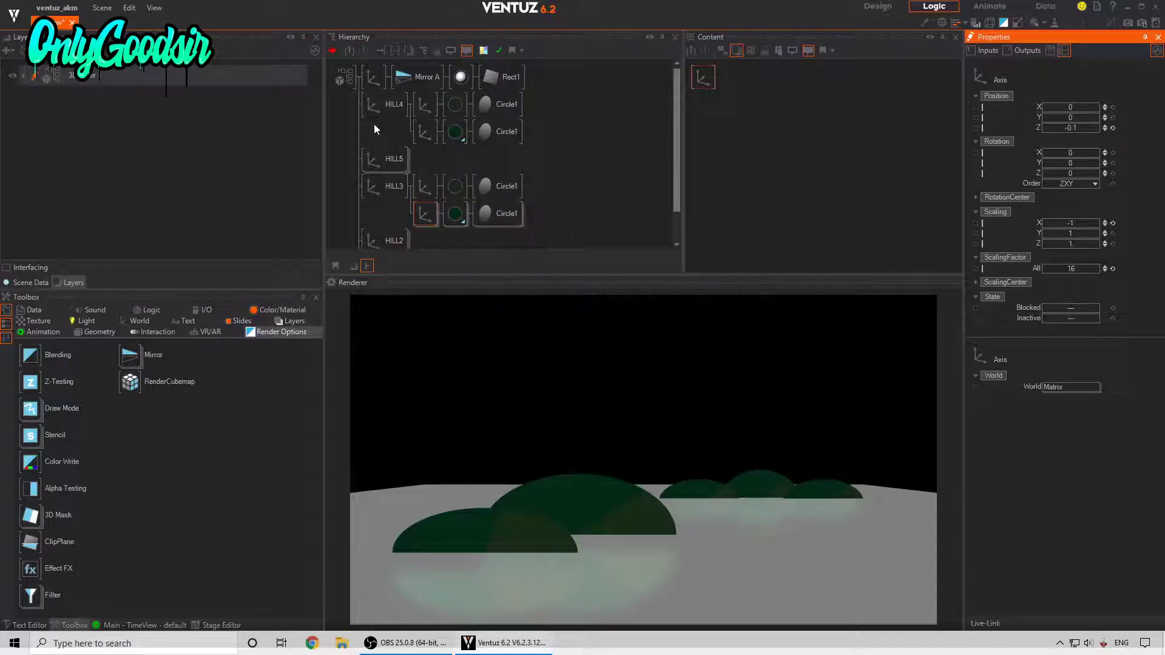
{"action": "double_click", "coordinate": [378, 180]}
{"action": "double_click", "coordinate": [373, 111]}
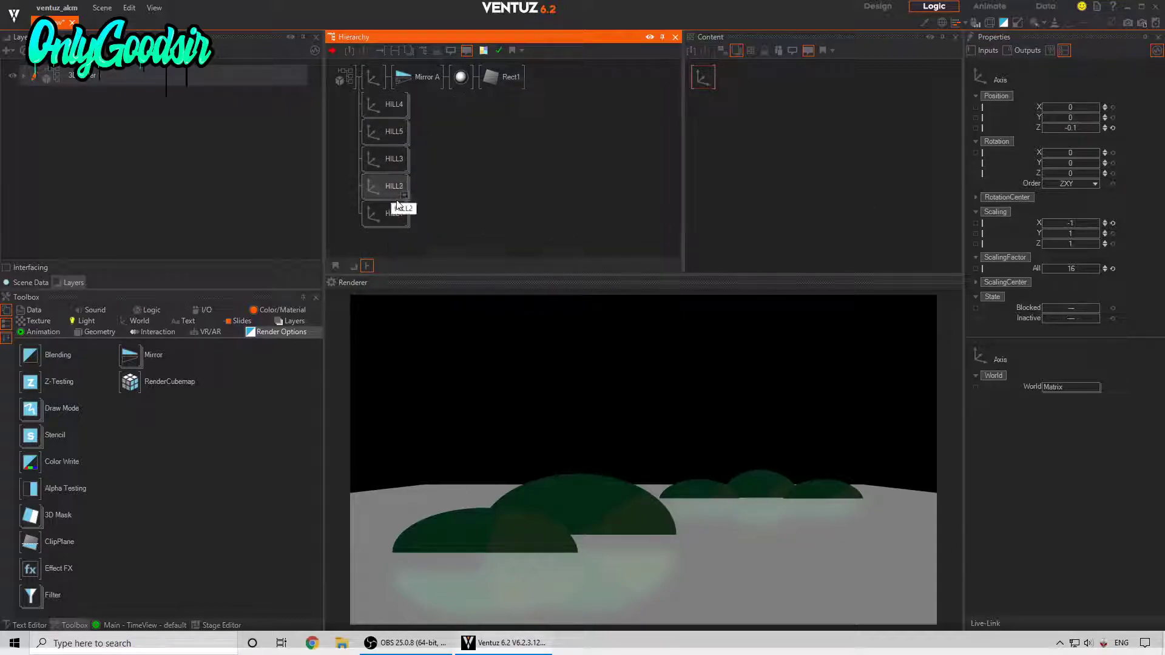
Raise the Effect Mirror's visibility on Mirror A to more than 200%.
{"action": "left_click", "coordinate": [419, 77]}
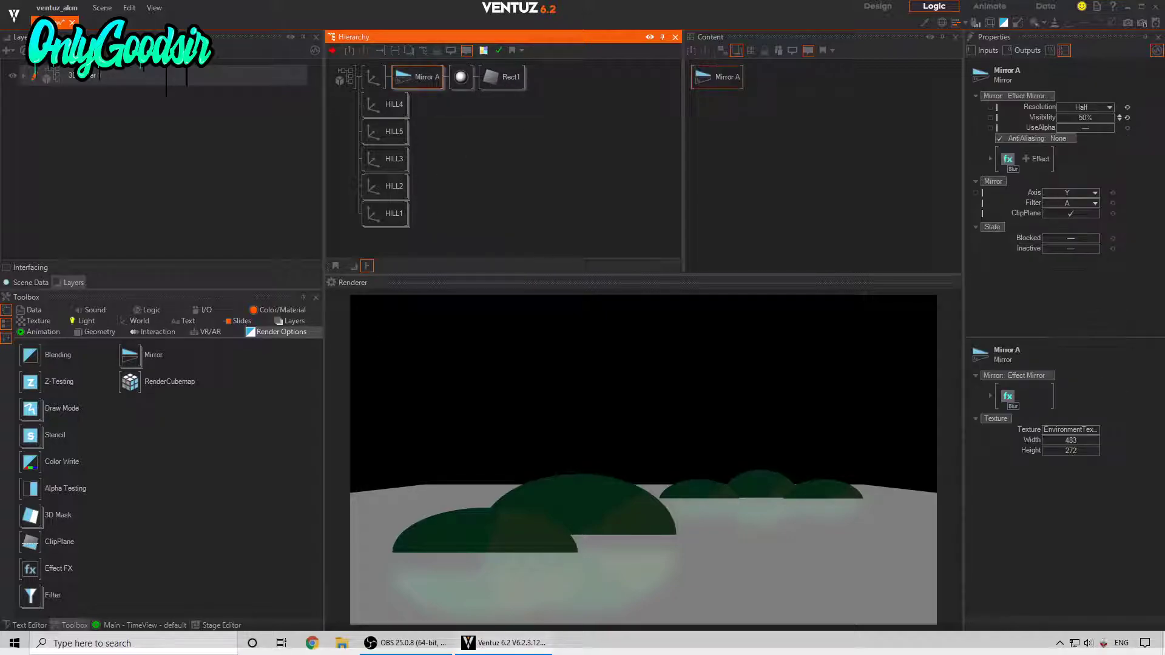
{"action": "left_click", "coordinate": [1057, 118]}
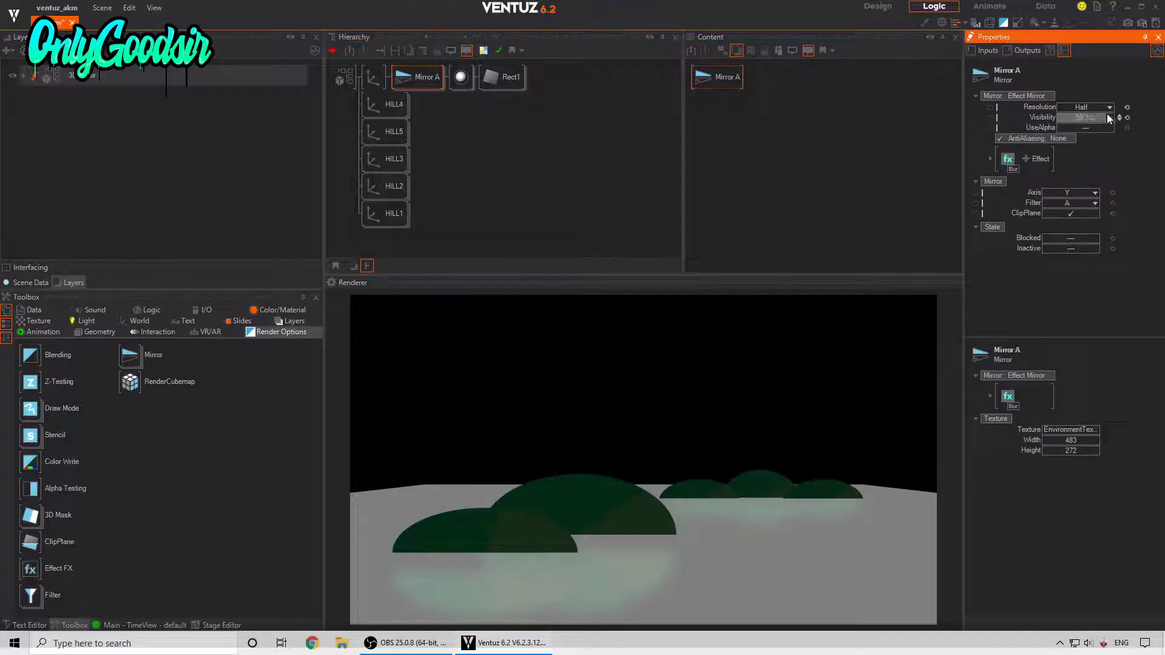
{"action": "left_click_drag", "start_coordinate": [1058, 120], "coordinate": [1114, 115]}
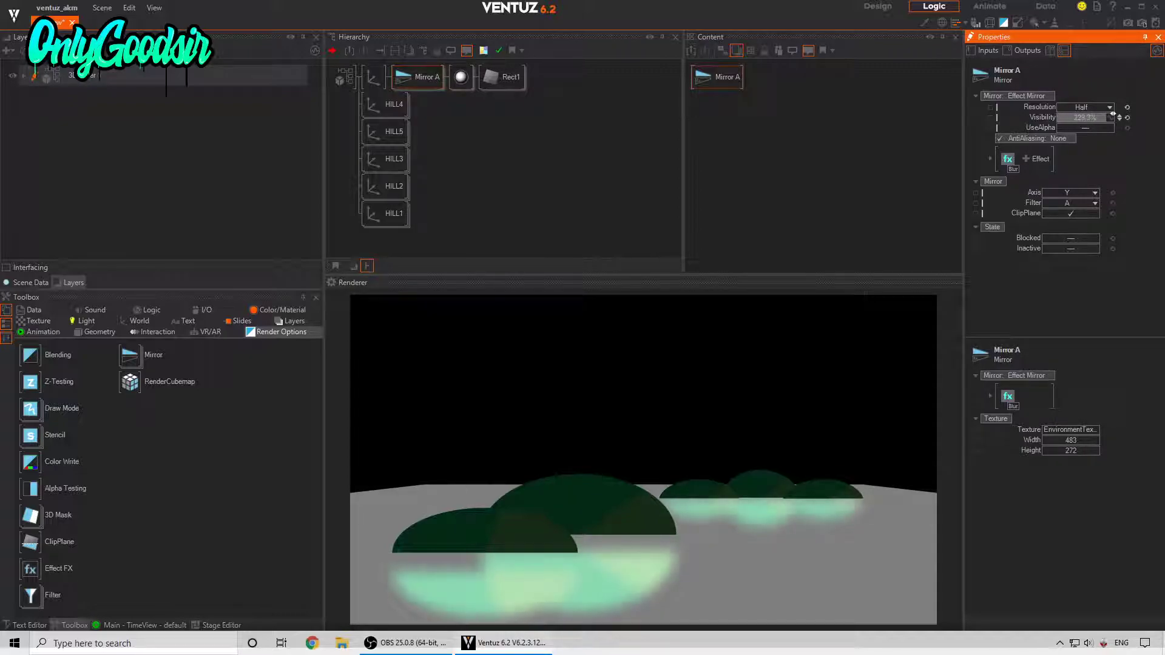
Change the base color of the mirror plane's material from white to a teal blue.
{"action": "left_click", "coordinate": [462, 76]}
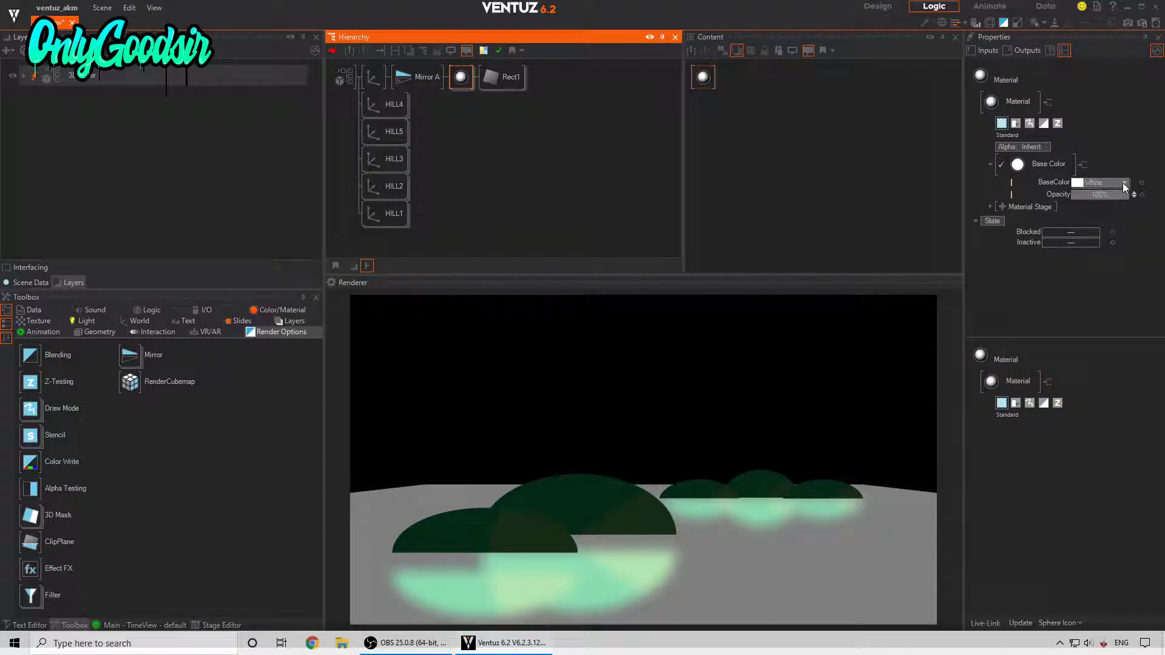
{"action": "left_click", "coordinate": [1124, 183]}
{"action": "left_click_drag", "start_coordinate": [1044, 229], "coordinate": [1049, 230]}
{"action": "mouse_move", "coordinate": [1102, 204]}
{"action": "left_mouse_down"}
{"action": "mouse_move", "coordinate": [1121, 223]}
{"action": "mouse_move", "coordinate": [1055, 230]}
{"action": "mouse_move", "coordinate": [1113, 222]}
{"action": "mouse_move", "coordinate": [1106, 240]}
{"action": "mouse_move", "coordinate": [1085, 223]}
{"action": "mouse_move", "coordinate": [1100, 224]}
{"action": "left_mouse_up"}
{"action": "left_click", "coordinate": [1106, 225]}
{"action": "left_click", "coordinate": [1137, 130]}
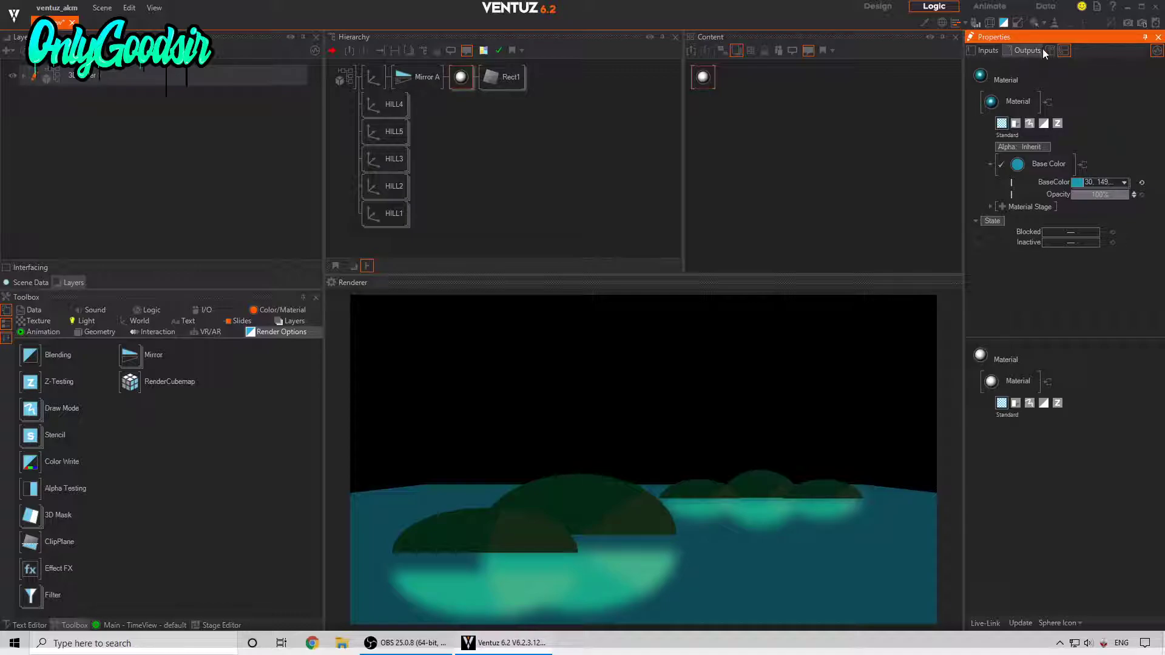
Mute the mirror plane's teal base color slightly and widen Rect1 to a SizeX of 13.3.
{"action": "left_click", "coordinate": [1124, 183]}
{"action": "left_click_drag", "start_coordinate": [1106, 228], "coordinate": [1096, 218]}
{"action": "left_click", "coordinate": [507, 78]}
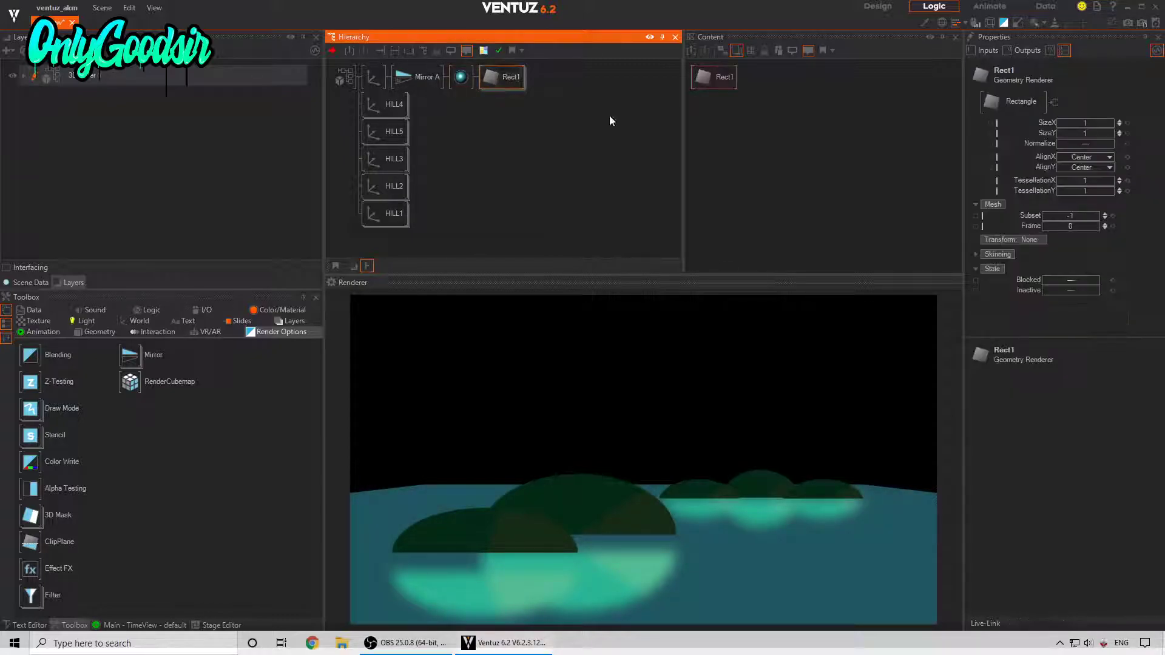
{"action": "left_click_drag", "start_coordinate": [1073, 125], "coordinate": [1101, 125]}
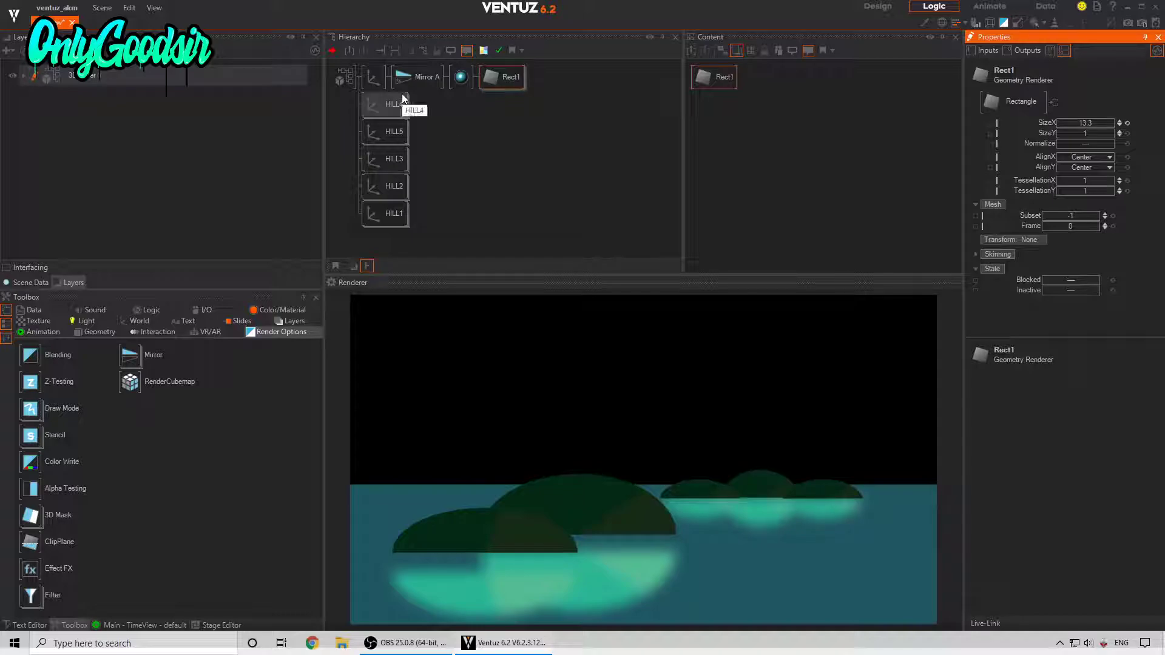
Add a gradient 2D layer as a background to the scene's layers.
{"action": "left_click", "coordinate": [8, 51]}
{"action": "mouse_move", "coordinate": [71, 106]}
{"action": "left_click", "coordinate": [170, 130]}
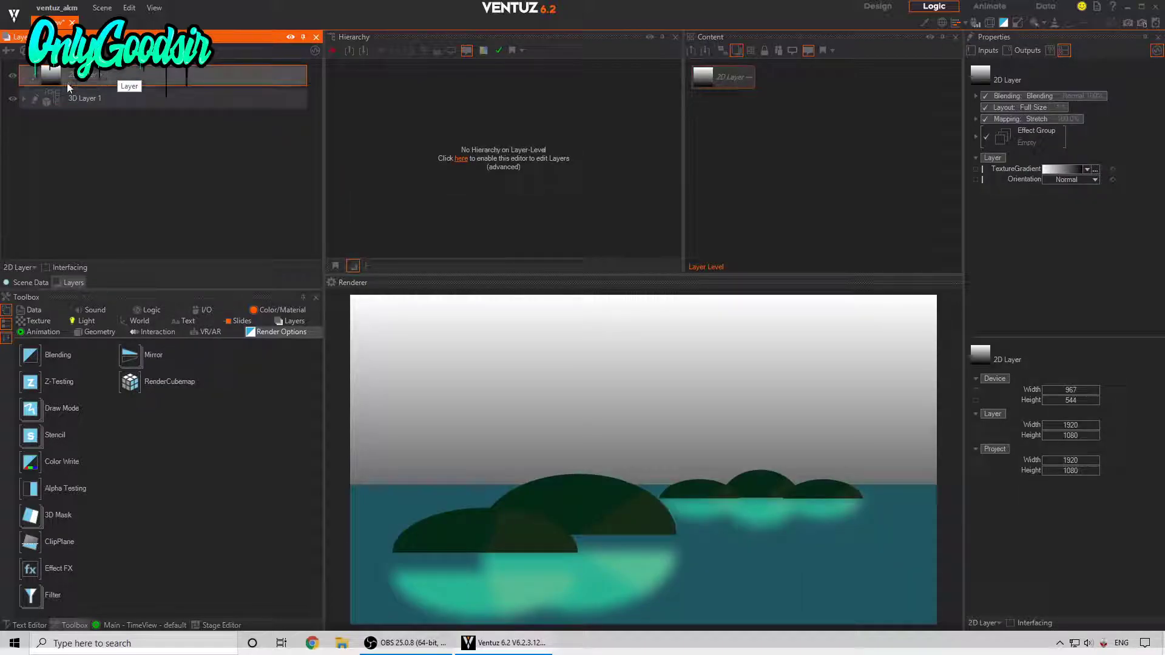
Try a background gradient that runs from dark green to a teal sampled from the rendered water.
{"action": "left_click", "coordinate": [47, 75]}
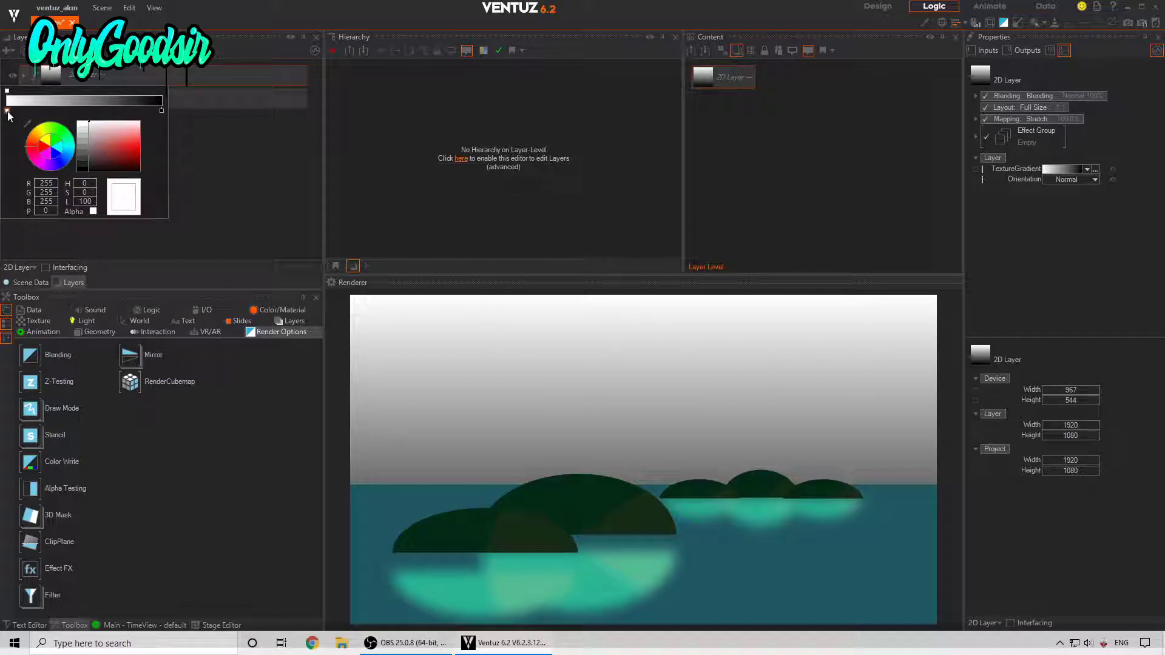
{"action": "left_click", "coordinate": [162, 109]}
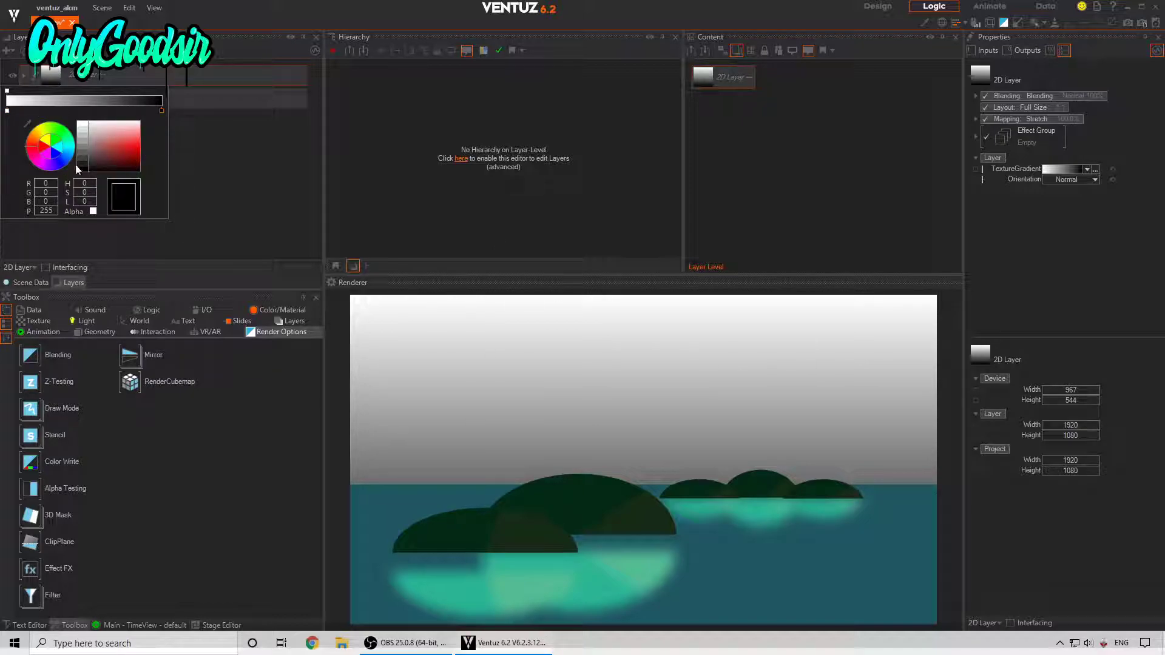
{"action": "left_click", "coordinate": [27, 124]}
{"action": "left_click", "coordinate": [502, 501]}
{"action": "left_click", "coordinate": [7, 111]}
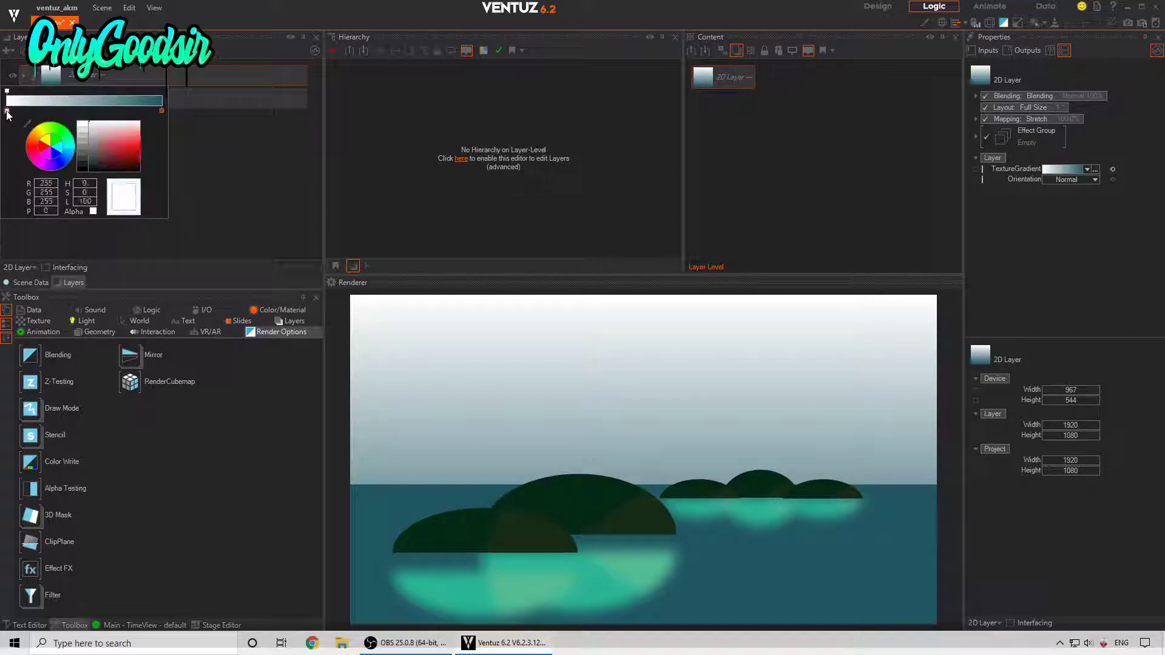
{"action": "left_click_drag", "start_coordinate": [132, 145], "coordinate": [156, 147]}
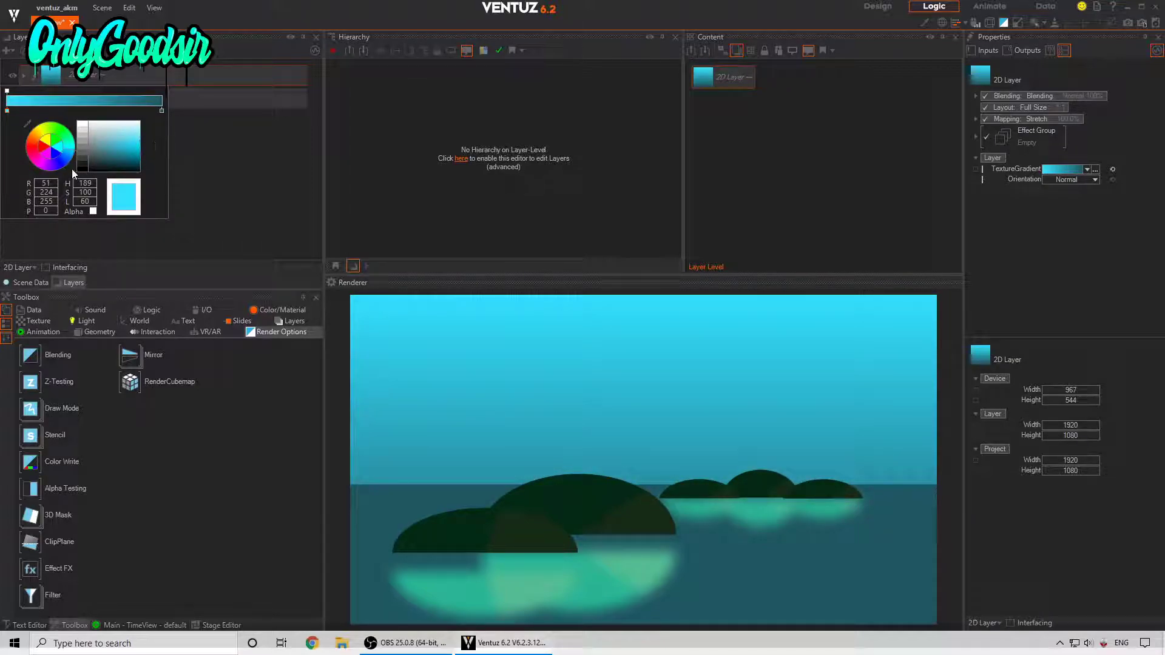
{"action": "left_click_drag", "start_coordinate": [71, 153], "coordinate": [148, 168]}
Try an added middle stop in a brighter green and shift the gradient's stops.
{"action": "left_click", "coordinate": [48, 110]}
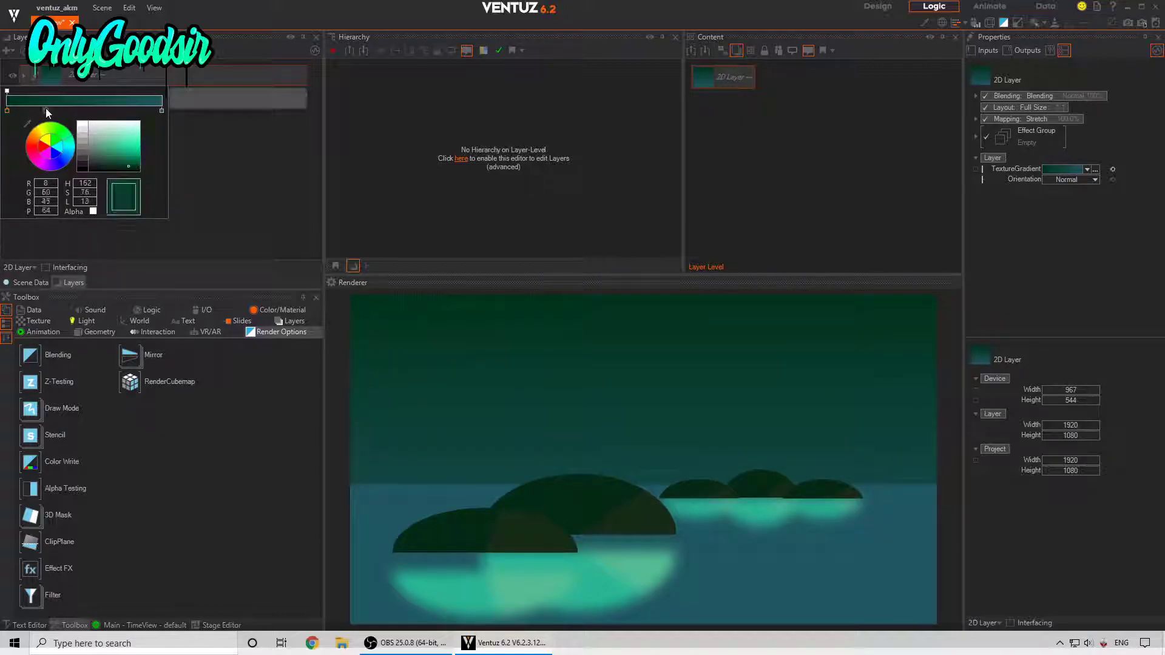
{"action": "left_click_drag", "start_coordinate": [50, 110], "coordinate": [44, 115]}
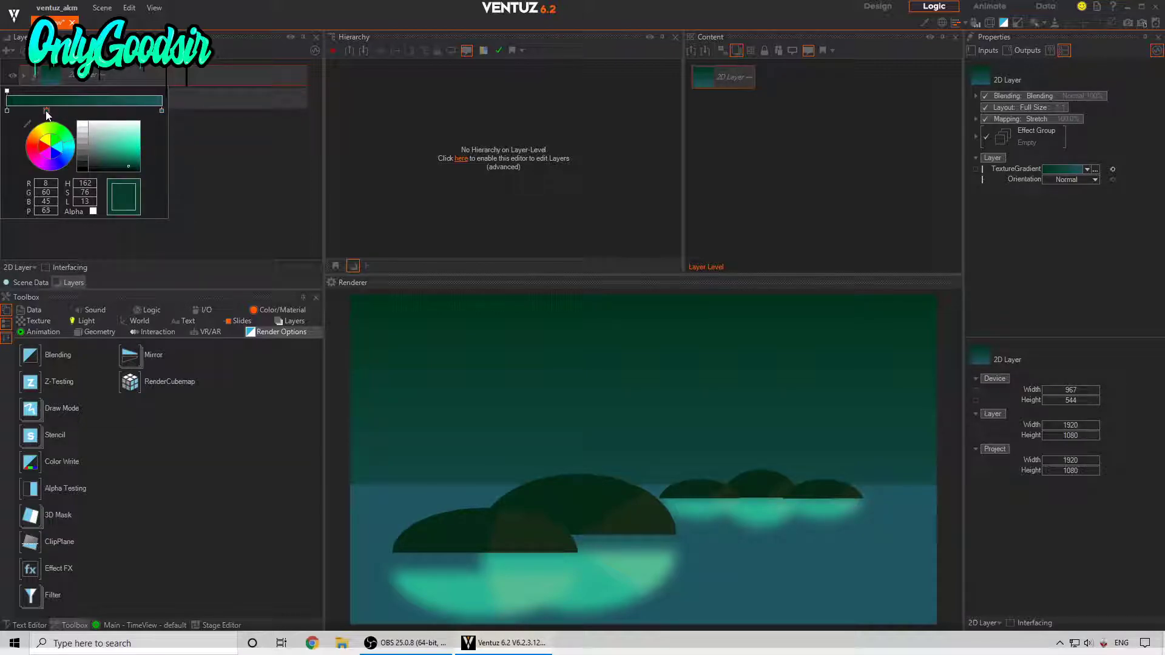
{"action": "left_click_drag", "start_coordinate": [114, 169], "coordinate": [153, 153]}
{"action": "left_click_drag", "start_coordinate": [46, 111], "coordinate": [70, 111]}
{"action": "left_click_drag", "start_coordinate": [160, 113], "coordinate": [140, 125]}
{"action": "left_click", "coordinate": [100, 111]}
{"action": "left_click", "coordinate": [210, 130]}
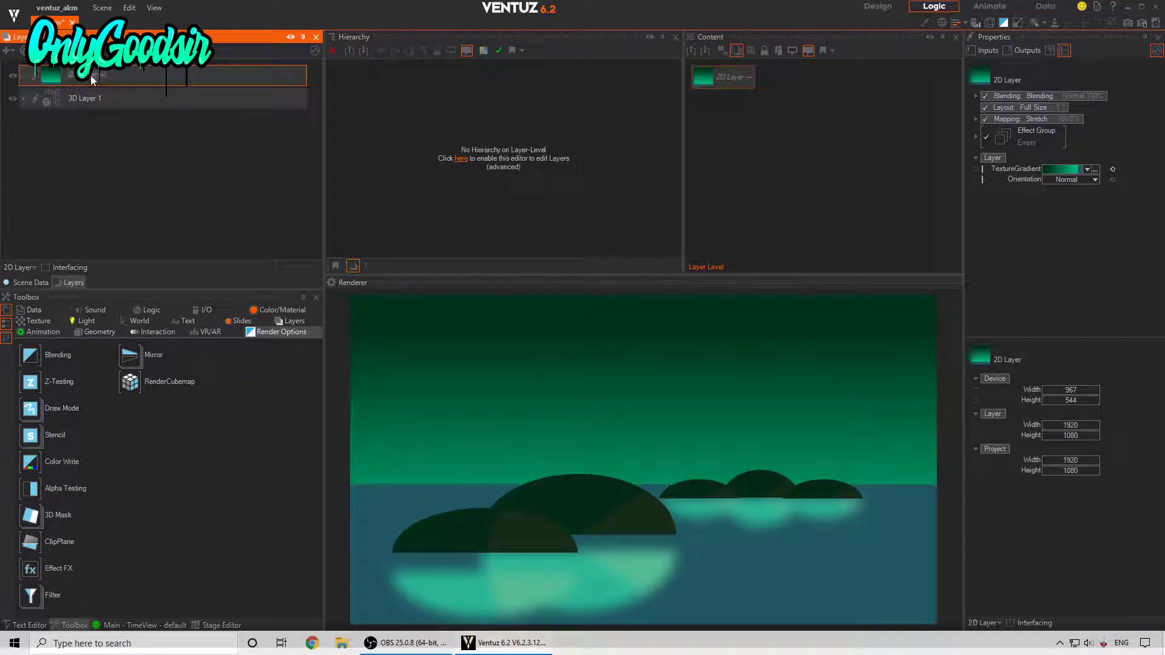
Delete the gradient 2D layer and return to 3D Layer 1.
{"action": "key", "text": "Delete"}
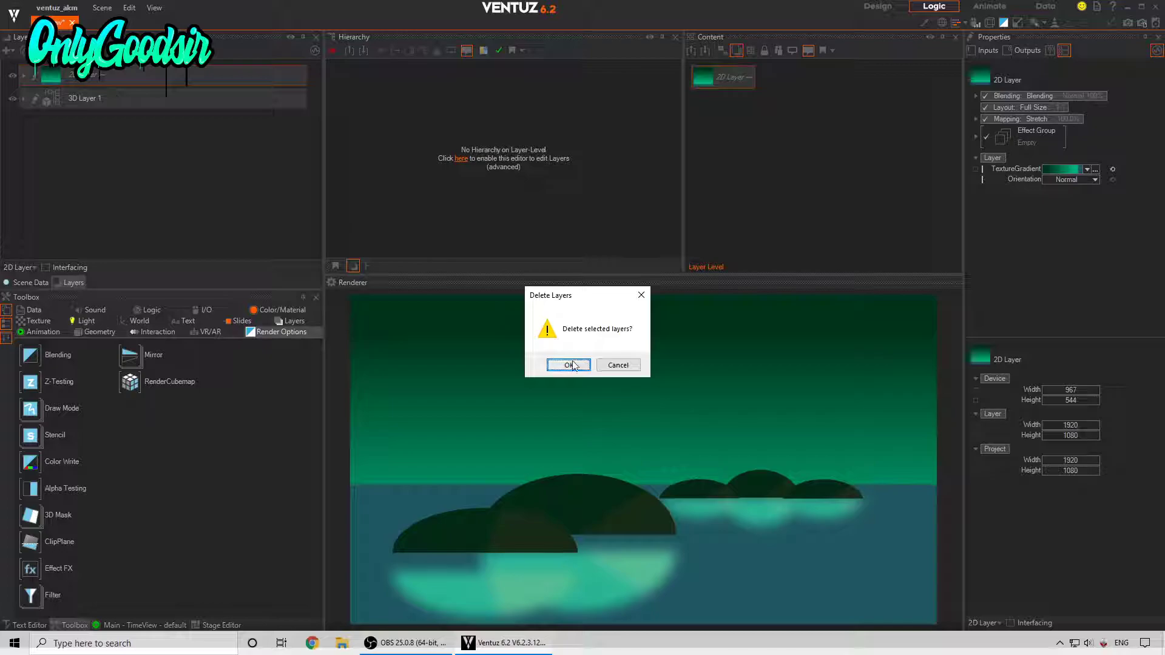
{"action": "key", "text": "Return"}
{"action": "left_click", "coordinate": [48, 78]}
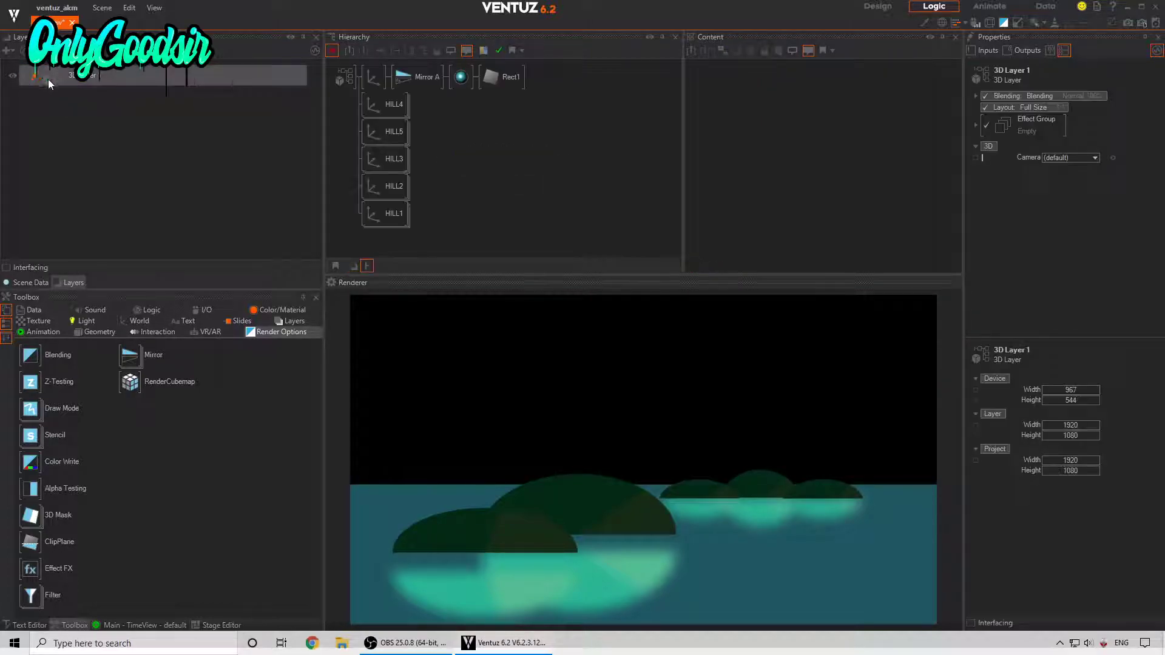
Insert a new Axis ahead of the mirror plane's branch and attach a Color node to it.
{"action": "left_click", "coordinate": [372, 76]}
{"action": "type", "text": "ax"}
{"action": "left_click", "coordinate": [390, 112]}
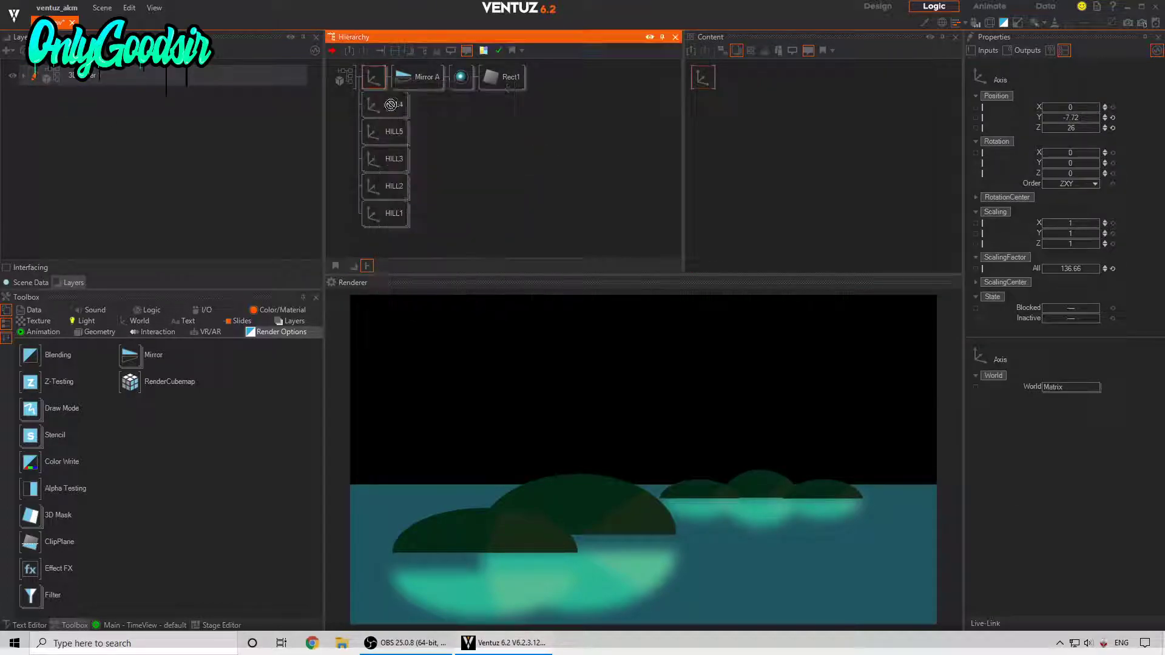
{"action": "left_click", "coordinate": [382, 81]}
{"action": "key", "text": "space"}
{"action": "type", "text": "co"}
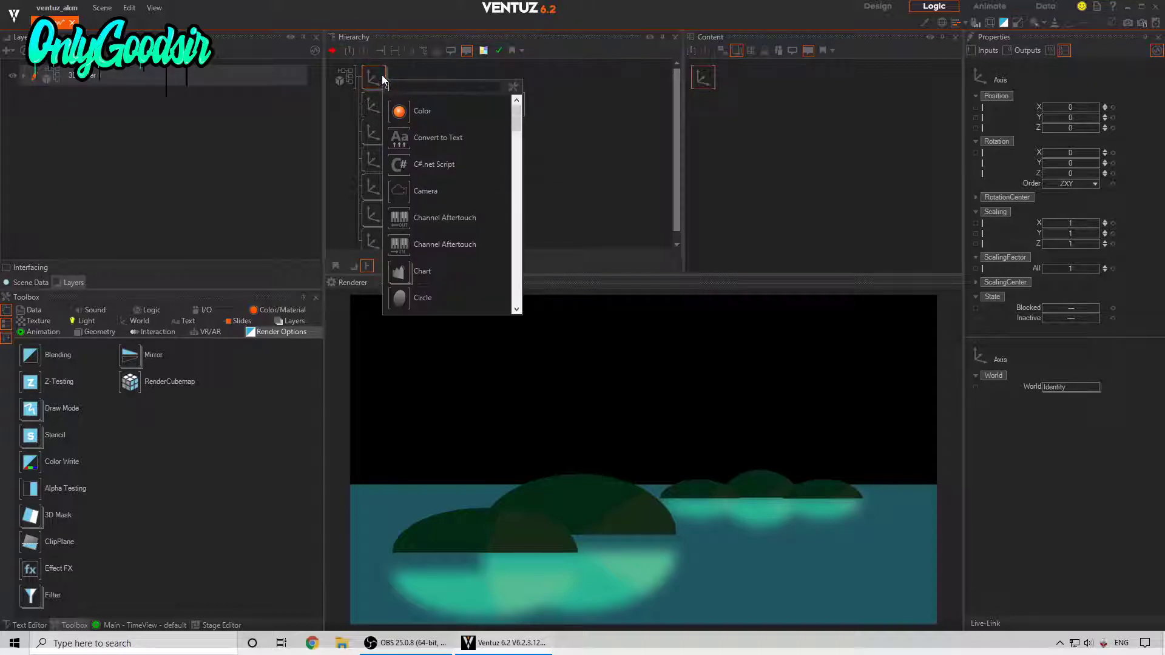
{"action": "left_click", "coordinate": [396, 108]}
Attach a Rectangle geometry to the new white Color node.
{"action": "left_click", "coordinate": [394, 84]}
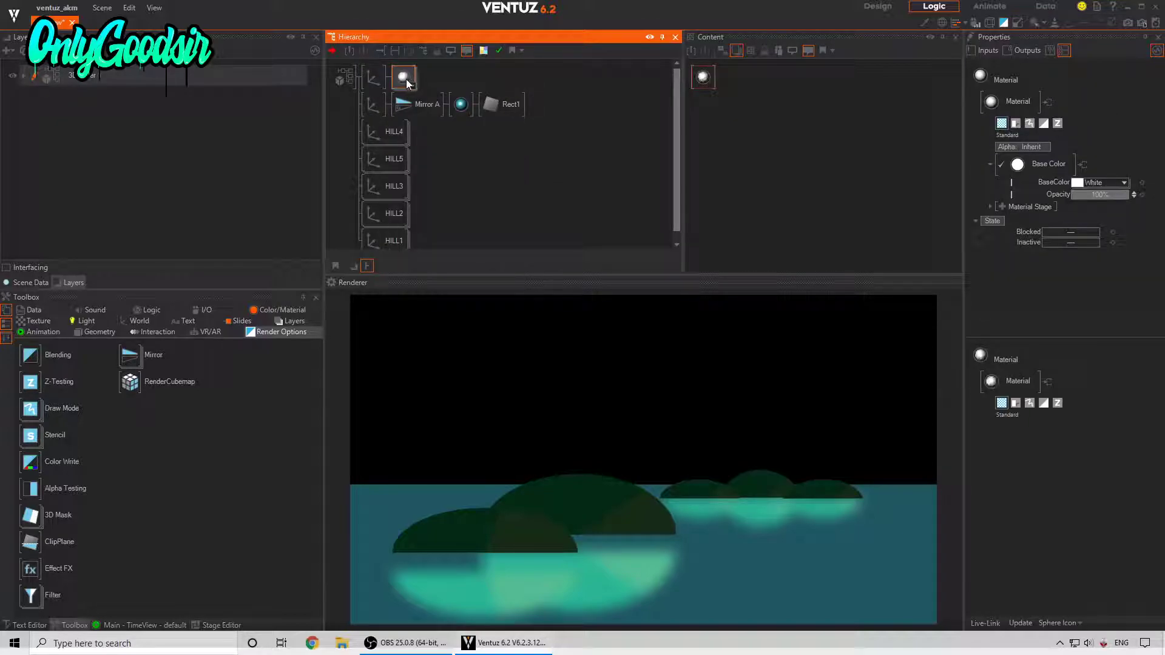
{"action": "key", "text": "space"}
{"action": "type", "text": "re"}
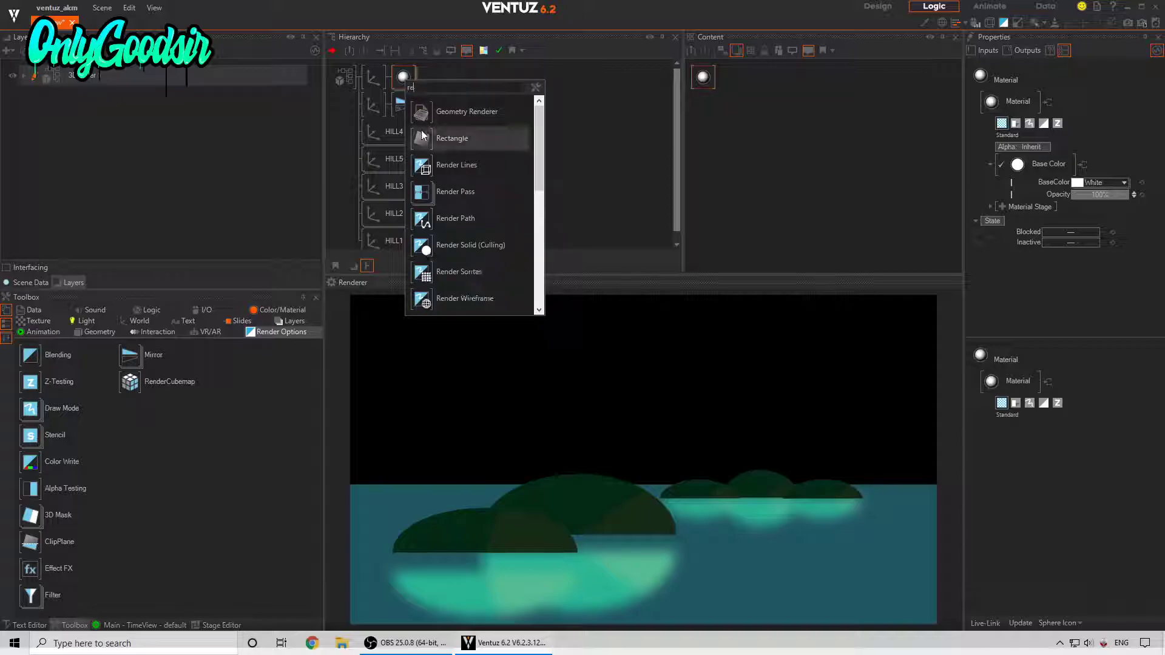
{"action": "left_click", "coordinate": [423, 136]}
Use the new Axis to enlarge, stretch and reposition Rect2 so it fills the background behind the hills, leaving its Y rotation at default.
{"action": "left_click", "coordinate": [373, 77]}
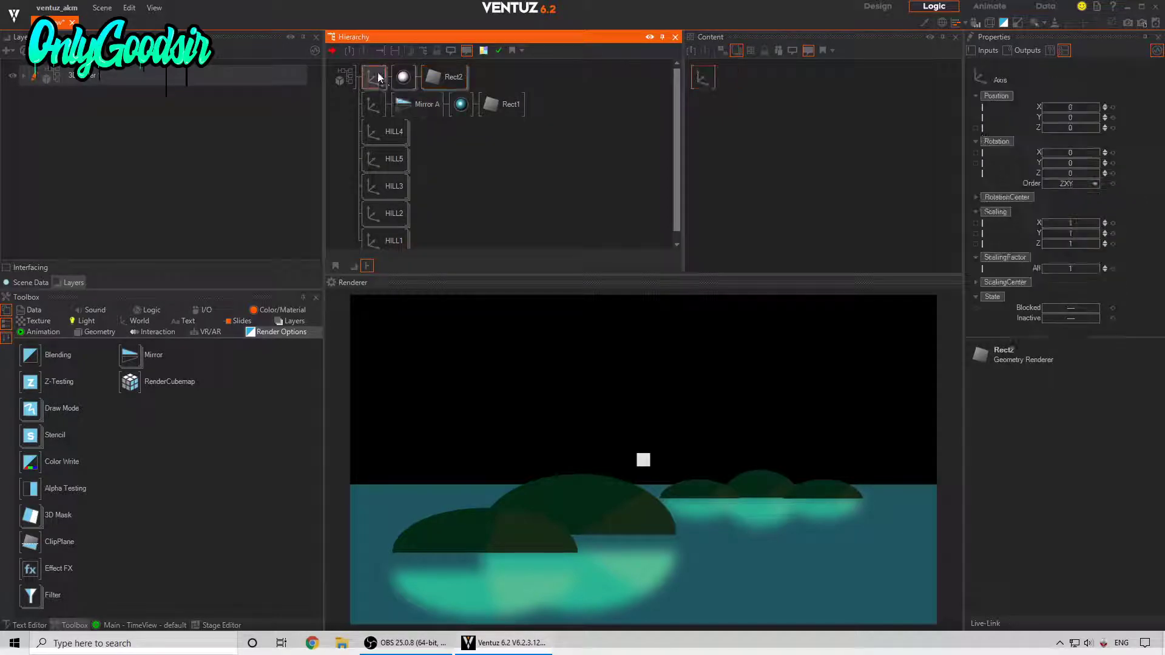
{"action": "left_click_drag", "start_coordinate": [1065, 267], "coordinate": [1074, 268]}
{"action": "left_click_drag", "start_coordinate": [1065, 128], "coordinate": [1065, 128]}
{"action": "left_click_drag", "start_coordinate": [1073, 224], "coordinate": [1098, 224]}
{"action": "left_click_drag", "start_coordinate": [1072, 167], "coordinate": [1092, 166]}
{"action": "left_click", "coordinate": [1113, 164]}
{"action": "left_click_drag", "start_coordinate": [1071, 117], "coordinate": [1083, 117]}
{"action": "left_click_drag", "start_coordinate": [1072, 231], "coordinate": [1099, 233]}
Add a Texture material stage to the background rectangle's Color node.
{"action": "left_click", "coordinate": [403, 76]}
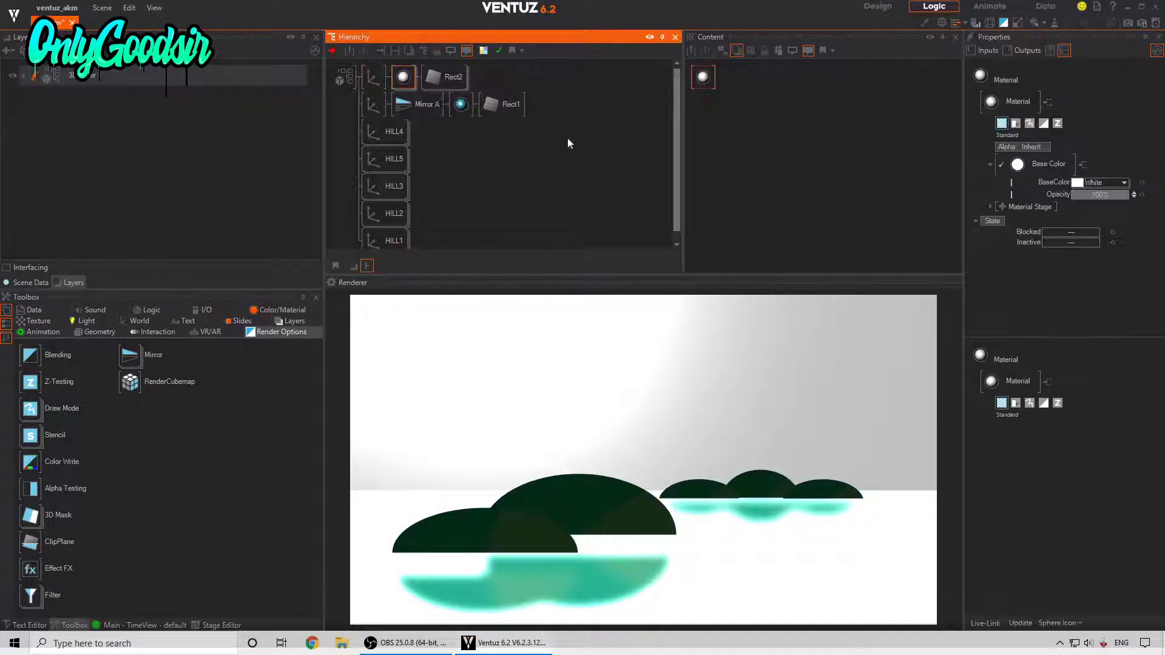
{"action": "left_click", "coordinate": [1000, 210]}
{"action": "mouse_move", "coordinate": [1056, 212]}
{"action": "left_click", "coordinate": [1120, 227]}
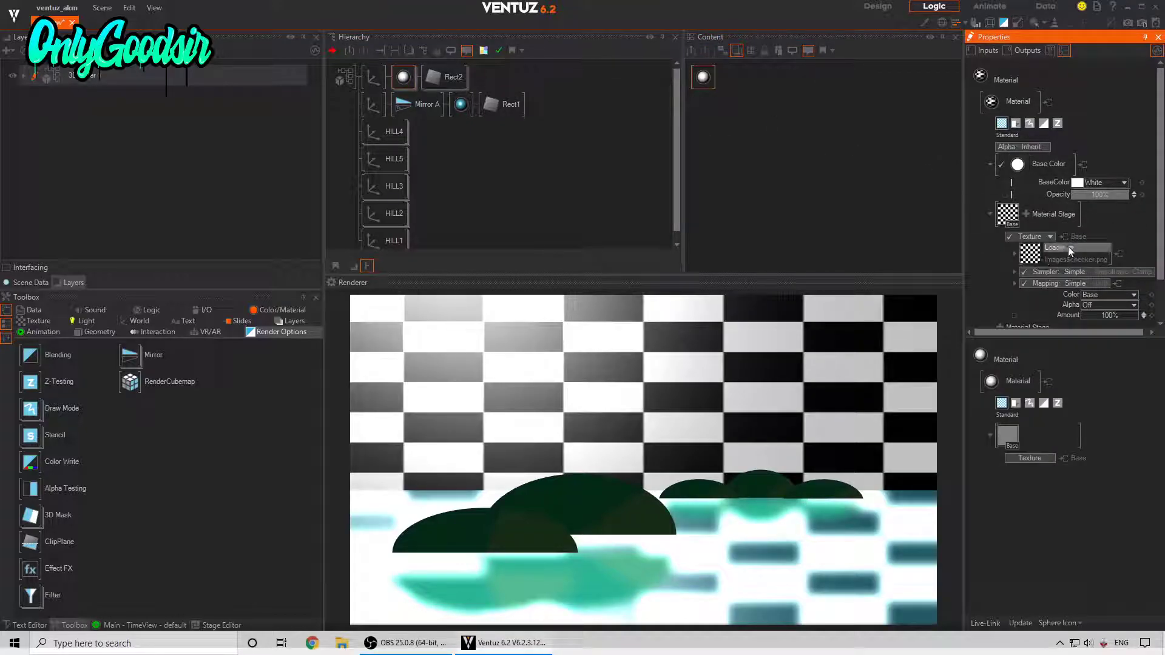
Switch the background texture's source from Loader to a 1D Gradient with the rainbow preset and expand the gradient's settings.
{"action": "left_click", "coordinate": [1068, 247]}
{"action": "mouse_move", "coordinate": [1055, 282]}
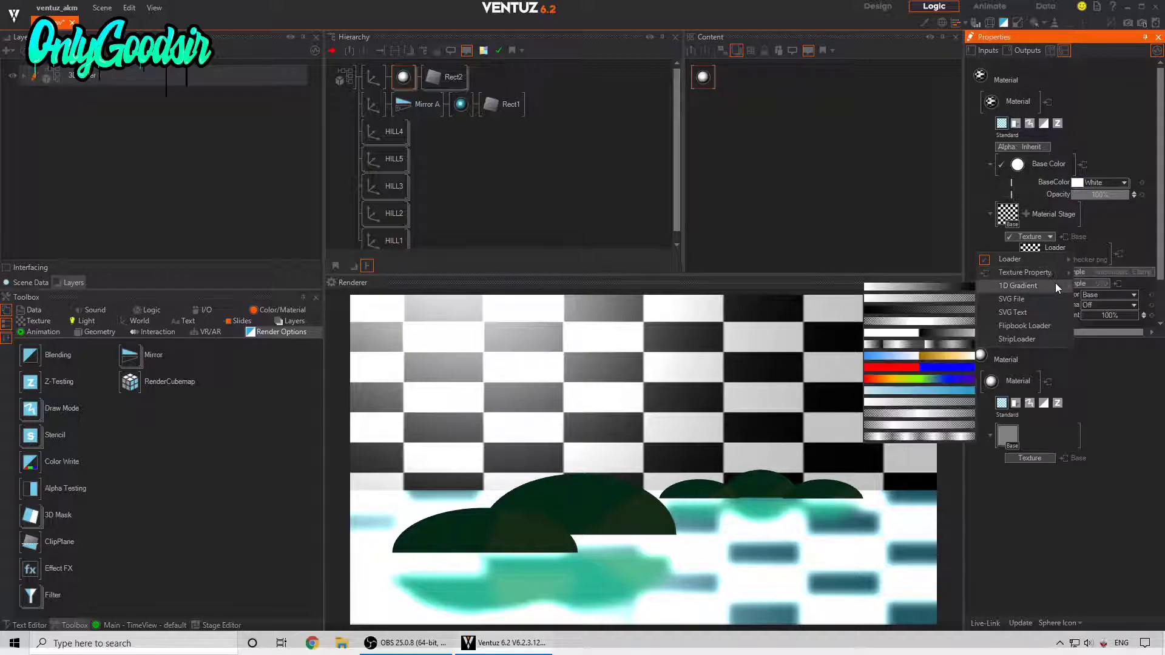
{"action": "left_click", "coordinate": [923, 392]}
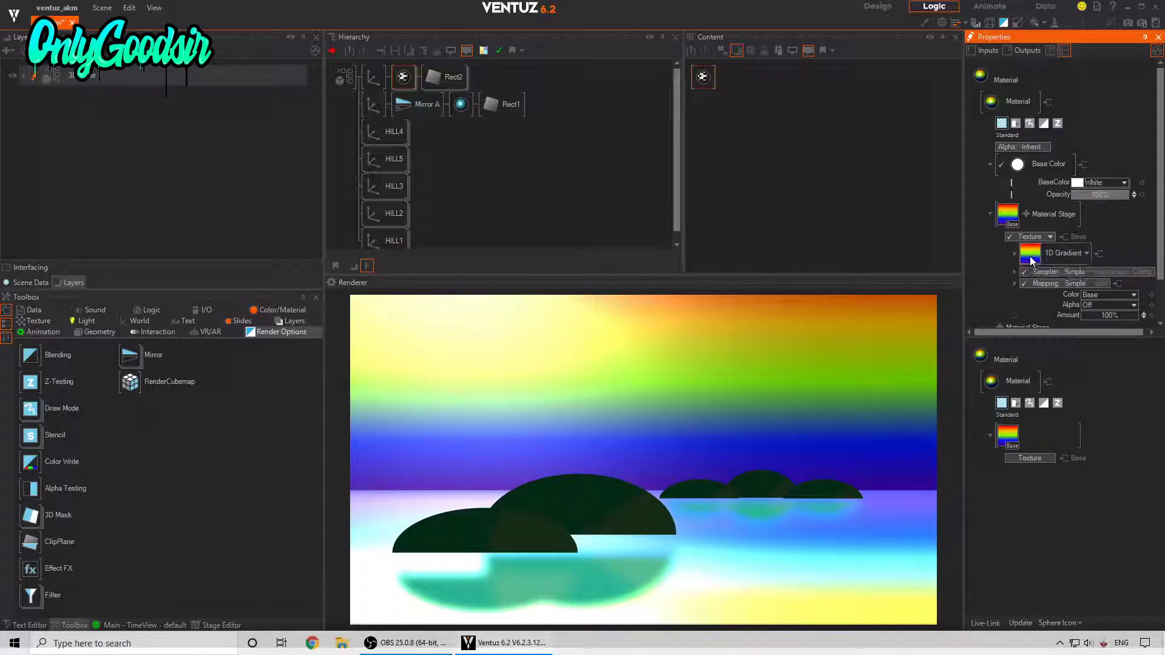
{"action": "left_click", "coordinate": [1086, 254]}
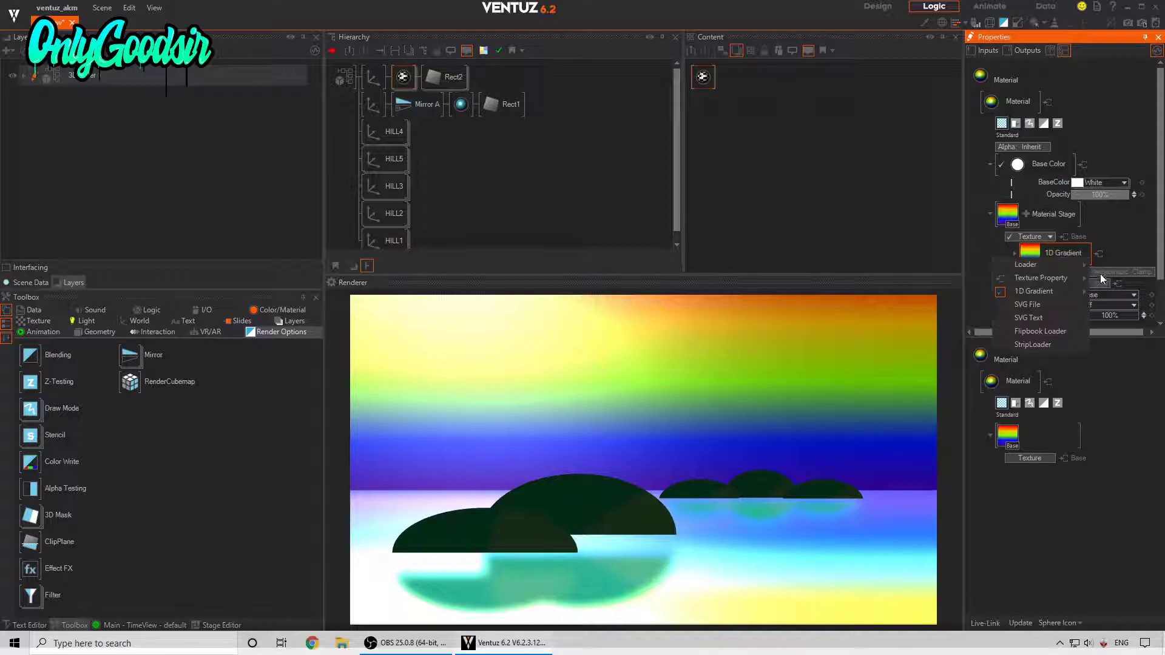
{"action": "left_click", "coordinate": [998, 252]}
{"action": "left_click", "coordinate": [1014, 254]}
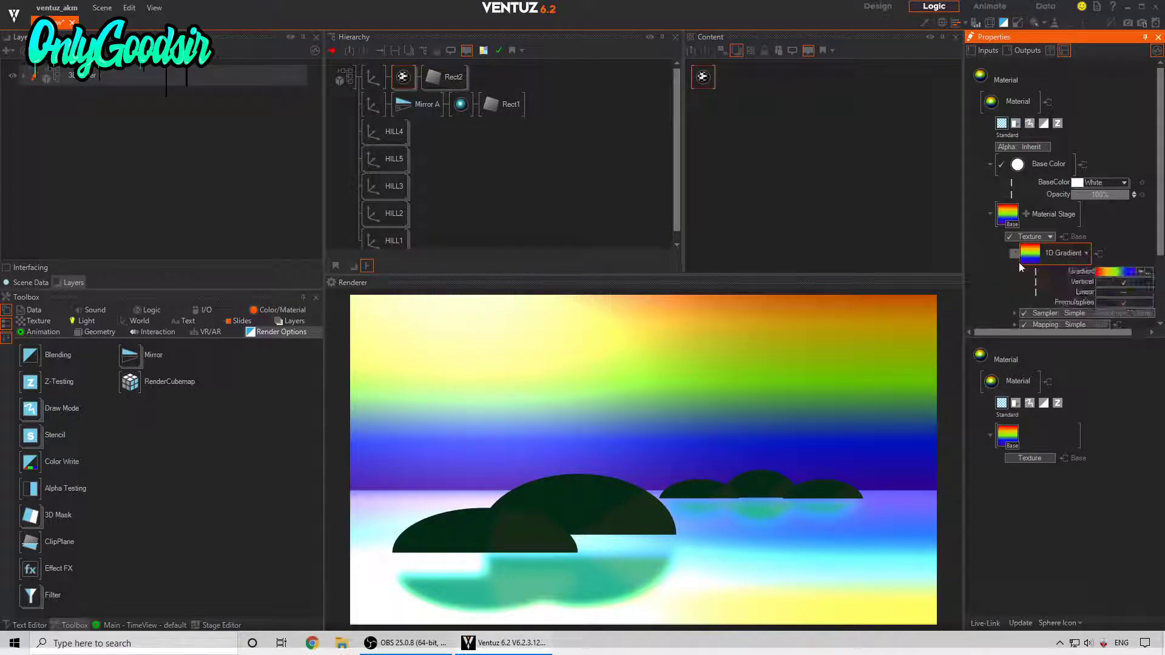
Recolor the rainbow gradient's first stop to dark green (RGB 33, 78, 54) and its second stop to aqua green (RGB 0, 255, 182).
{"action": "left_click", "coordinate": [1152, 272]}
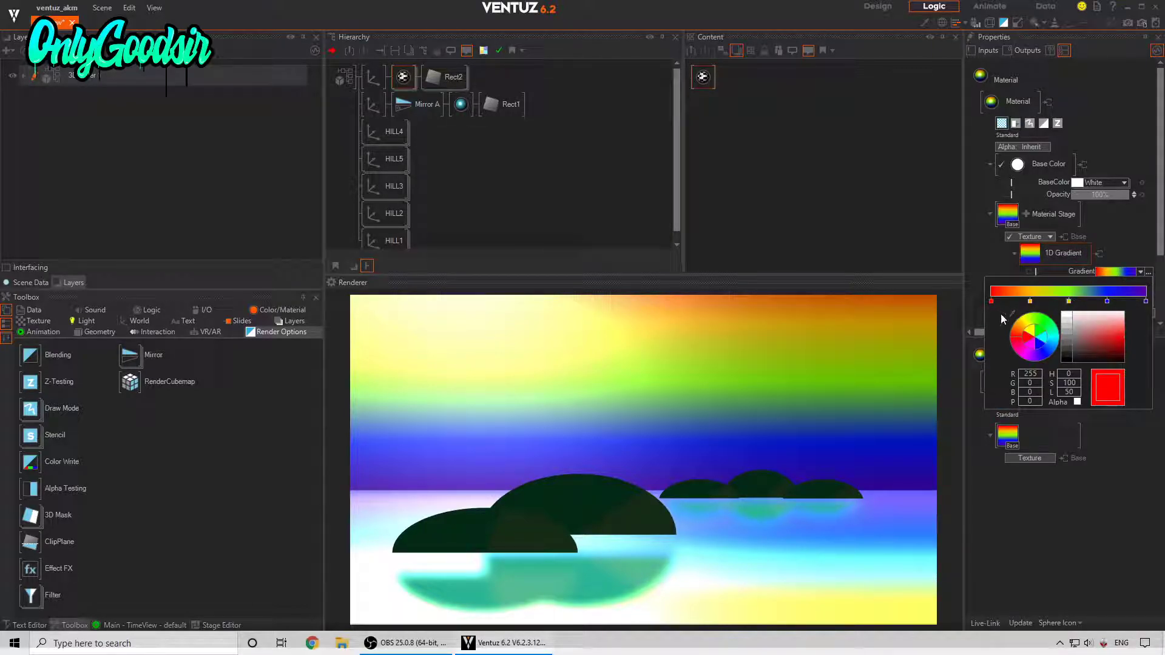
{"action": "left_click_drag", "start_coordinate": [1049, 357], "coordinate": [1056, 326]}
{"action": "left_click_drag", "start_coordinate": [1124, 349], "coordinate": [1095, 352]}
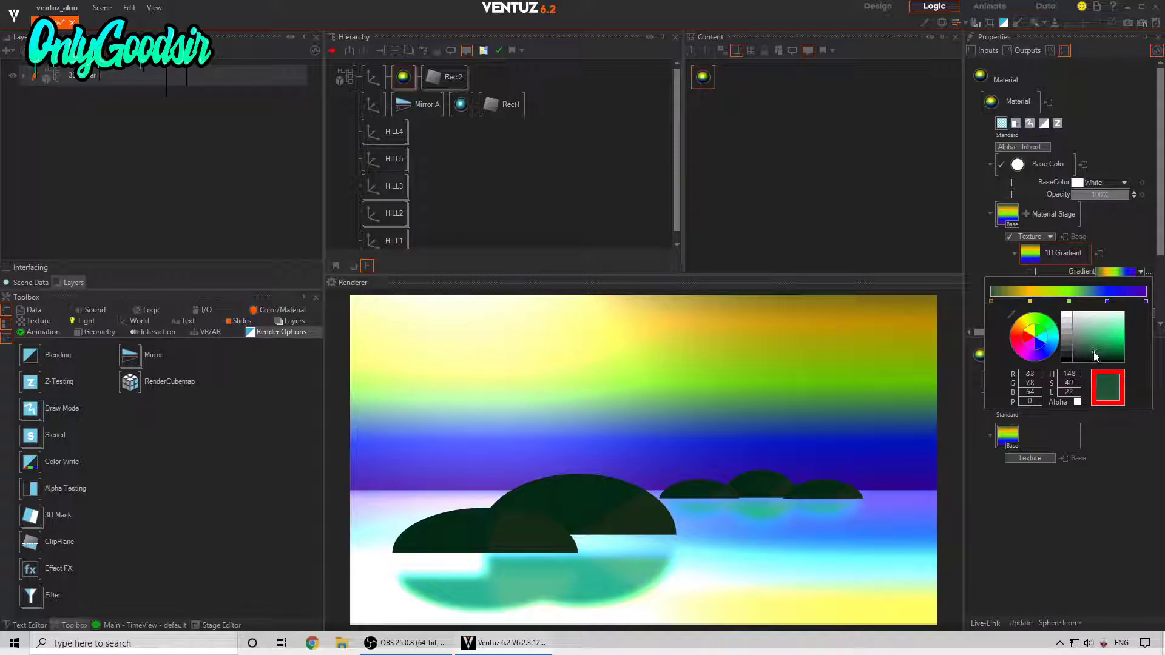
{"action": "left_click", "coordinate": [1030, 301]}
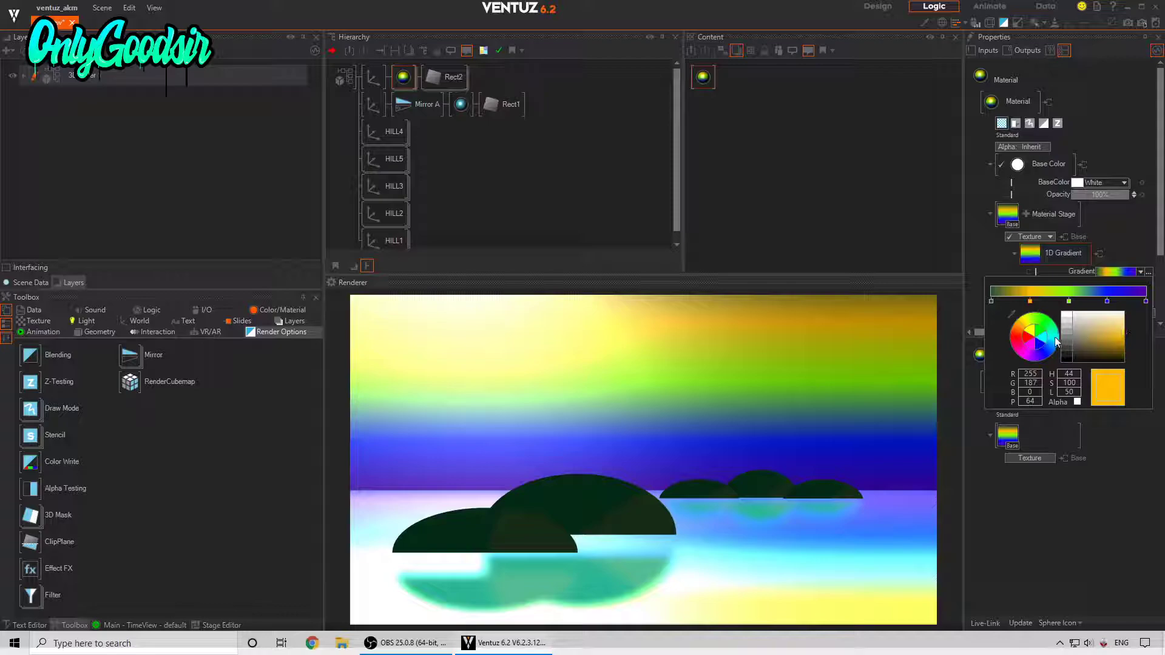
{"action": "left_click", "coordinate": [1057, 342]}
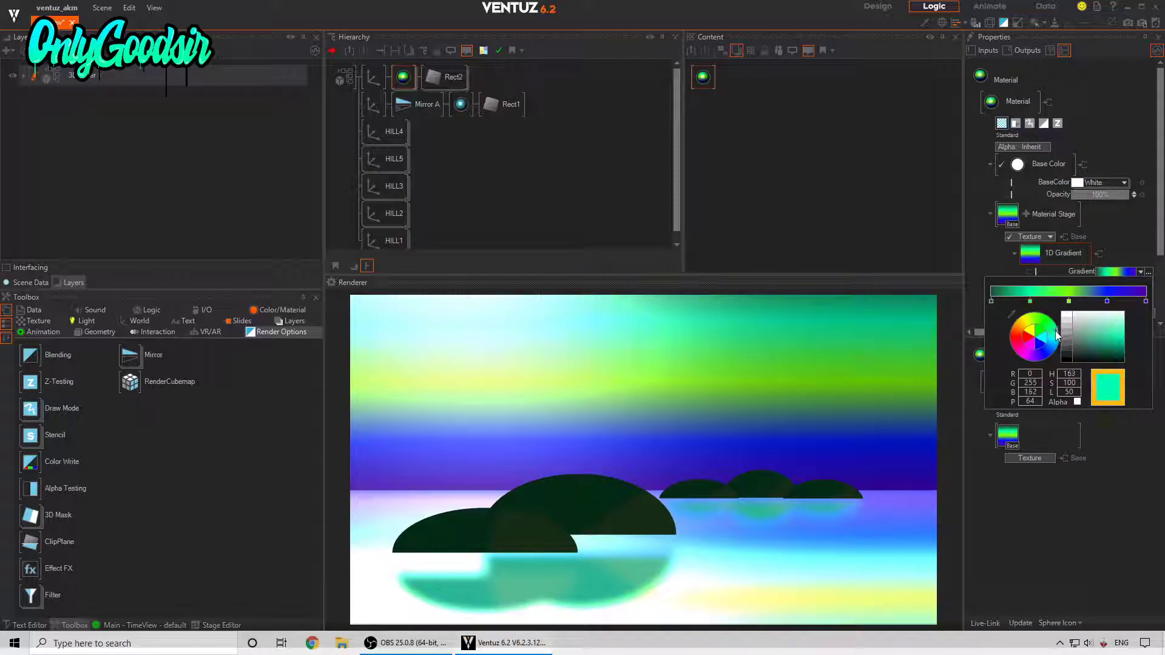
Recolor the gradient's third stop to RGB 0, 255, 161, the fourth to cyan and the last to RGB 0, 163, 125.
{"action": "left_click", "coordinate": [1069, 302]}
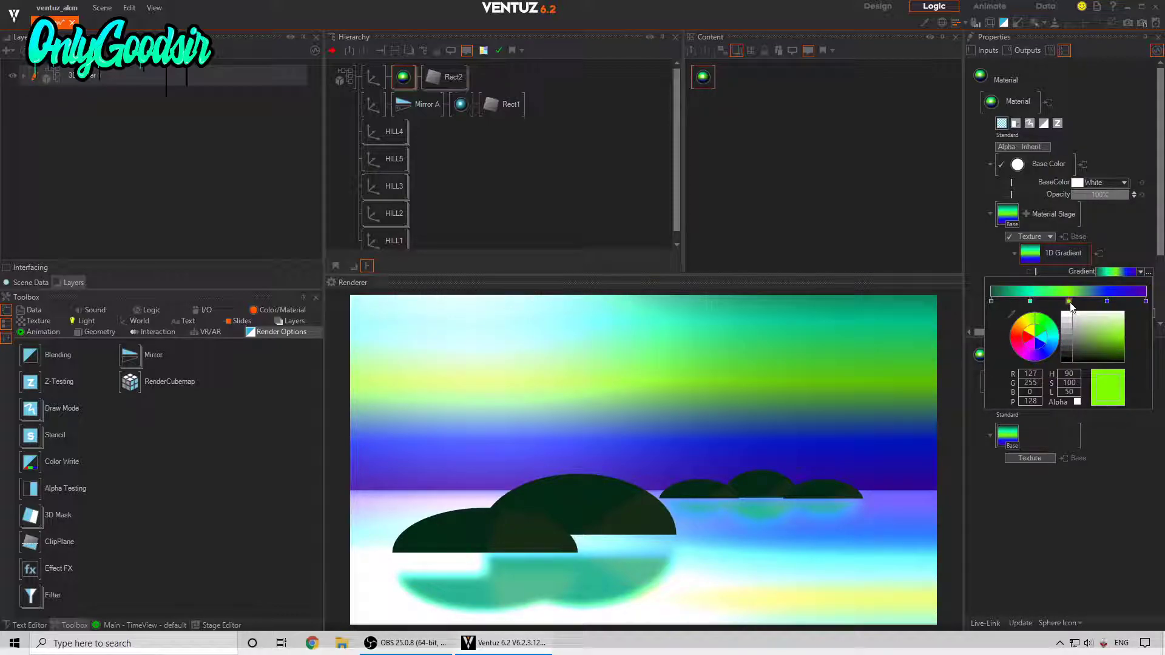
{"action": "left_click", "coordinate": [1057, 339]}
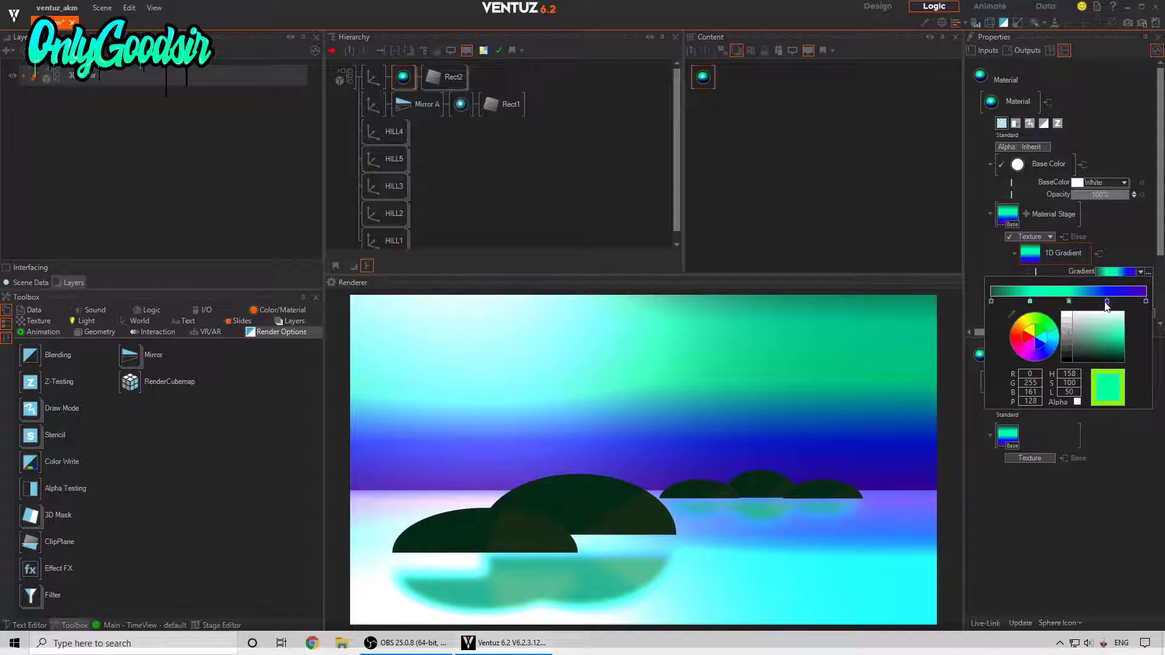
{"action": "left_click", "coordinate": [1107, 302]}
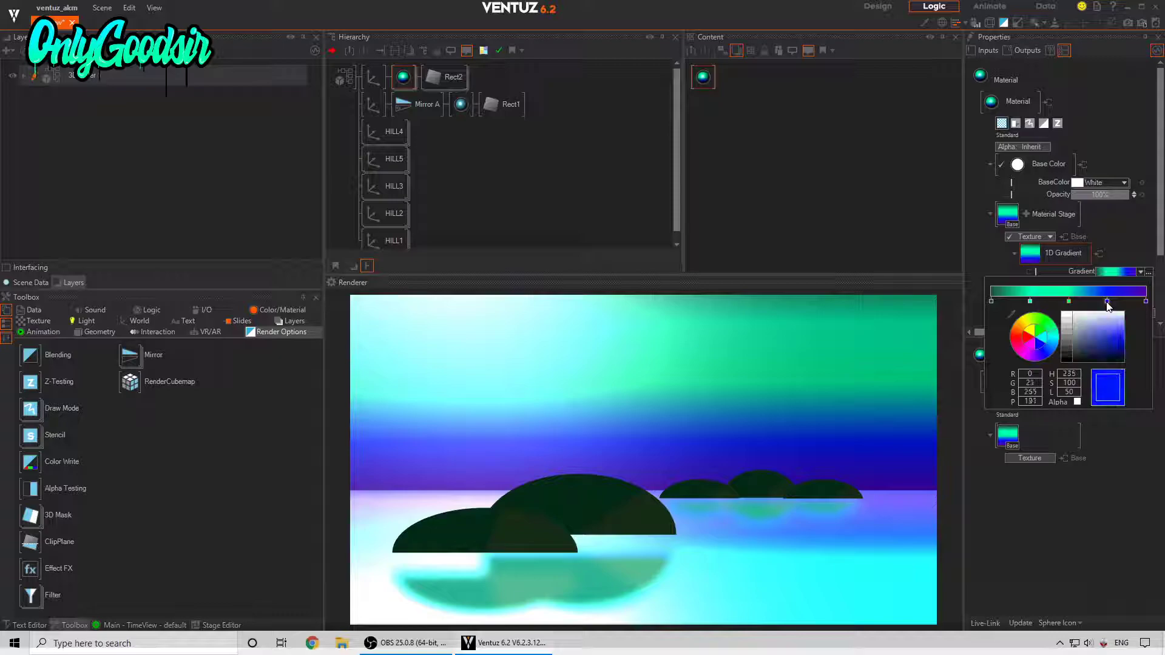
{"action": "left_click_drag", "start_coordinate": [1056, 352], "coordinate": [1055, 330]}
{"action": "left_click", "coordinate": [1146, 301]}
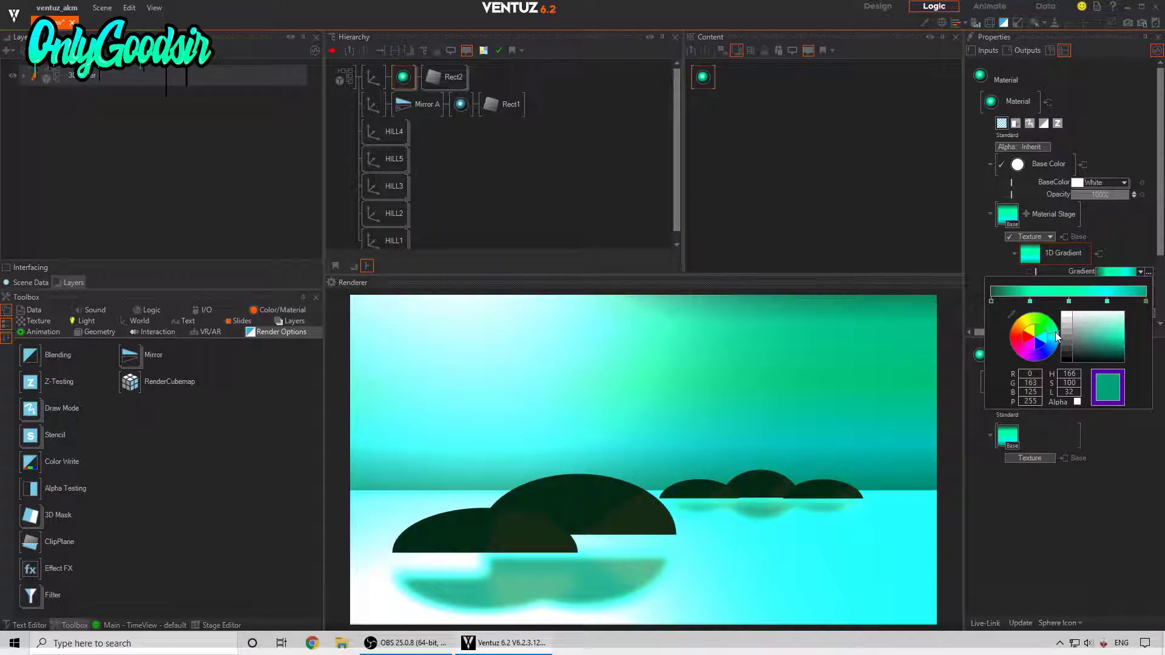
Darken the gradient's second and middle stops to deep green, using RGB 0, 96, 59 for the middle one.
{"action": "left_click", "coordinate": [1030, 302]}
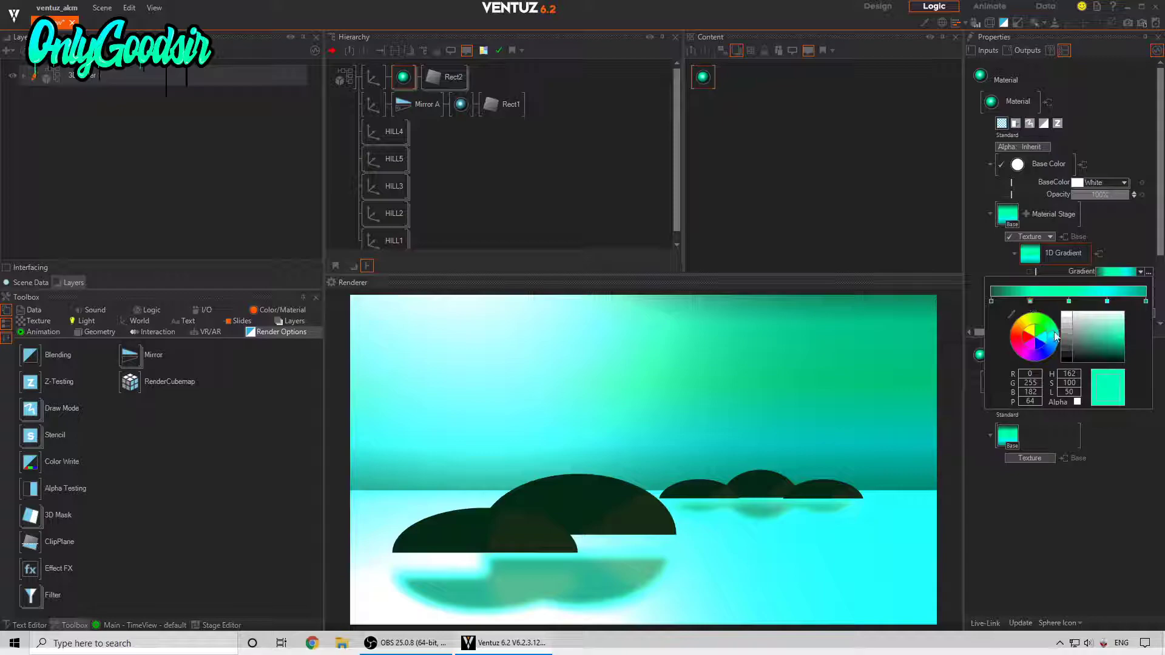
{"action": "left_click_drag", "start_coordinate": [1083, 351], "coordinate": [1131, 358]}
{"action": "left_click", "coordinate": [992, 301]}
{"action": "left_click", "coordinate": [1069, 301]}
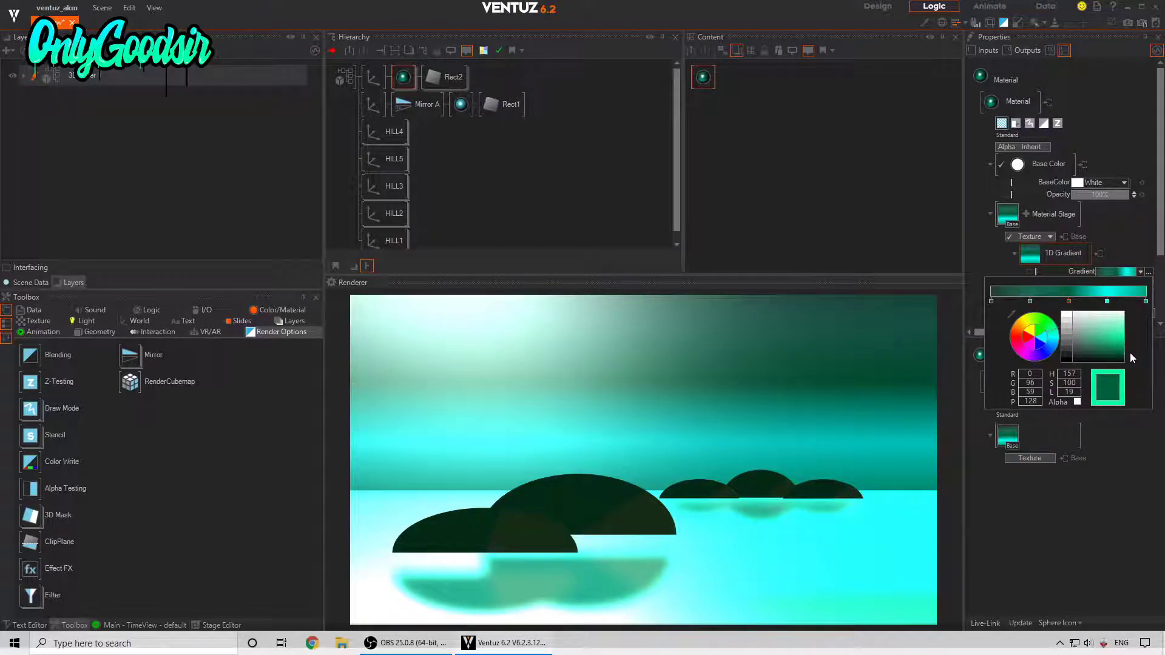
Set the background Axis's Y scaling to 2.3 and change its material's Base Color mode to No Light.
{"action": "left_click", "coordinate": [368, 85]}
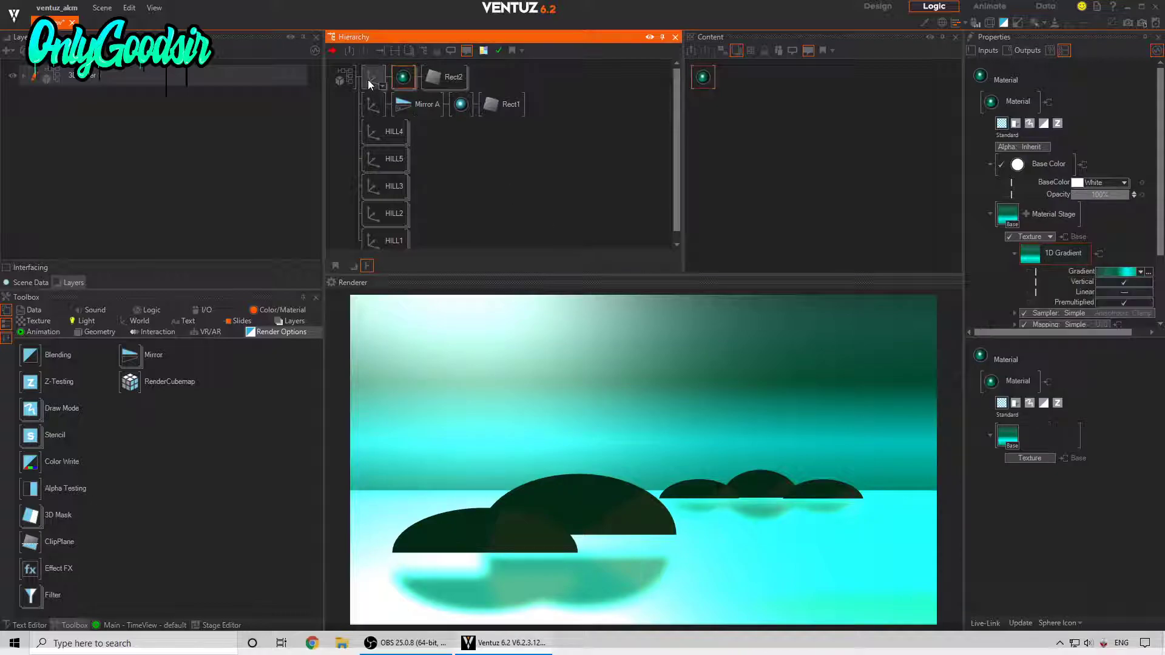
{"action": "mouse_move", "coordinate": [1079, 235]}
{"action": "left_mouse_down"}
{"action": "mouse_move", "coordinate": [1051, 234]}
{"action": "mouse_move", "coordinate": [1090, 233]}
{"action": "left_mouse_up"}
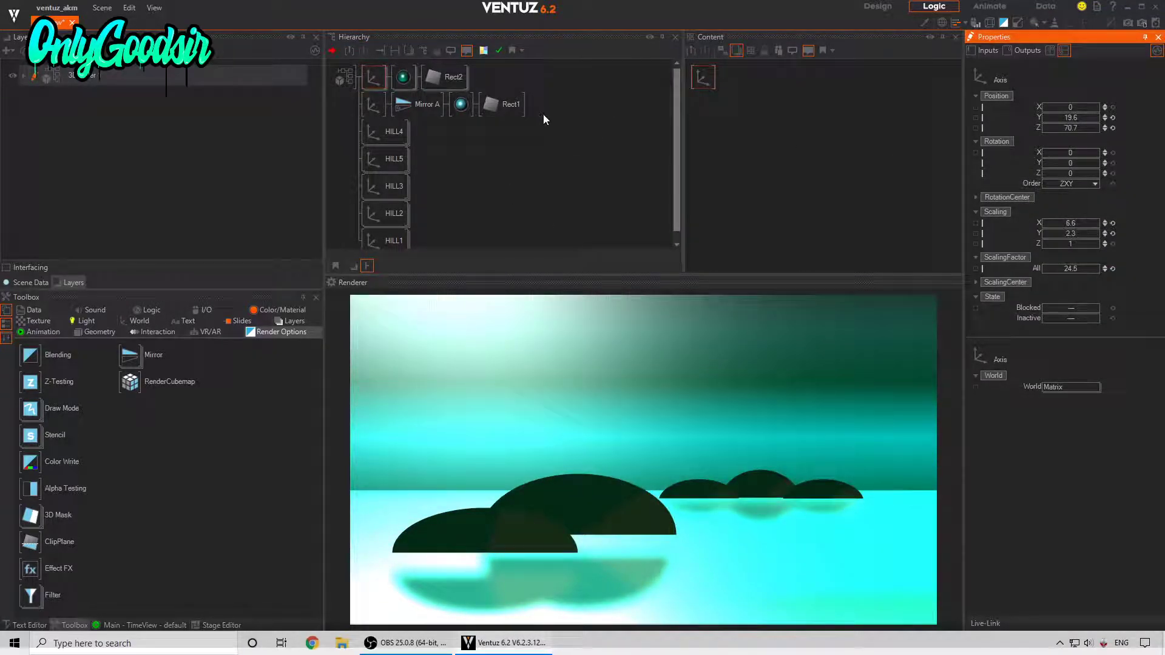
{"action": "left_click", "coordinate": [403, 77]}
{"action": "left_click", "coordinate": [1055, 169]}
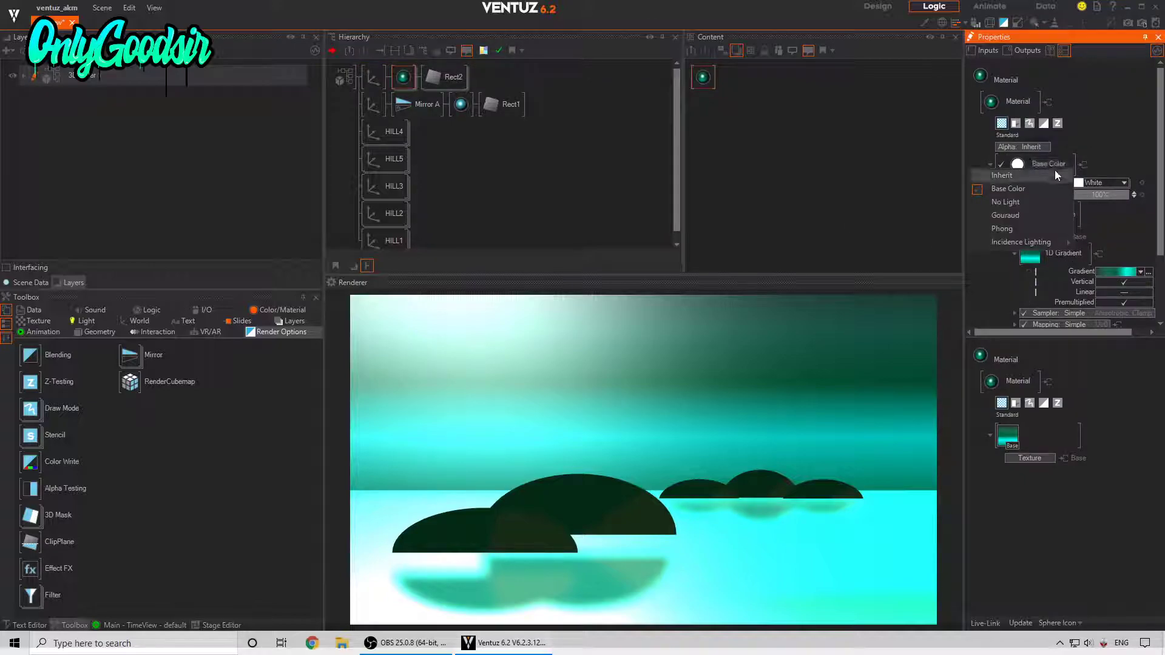
{"action": "left_click", "coordinate": [1020, 201]}
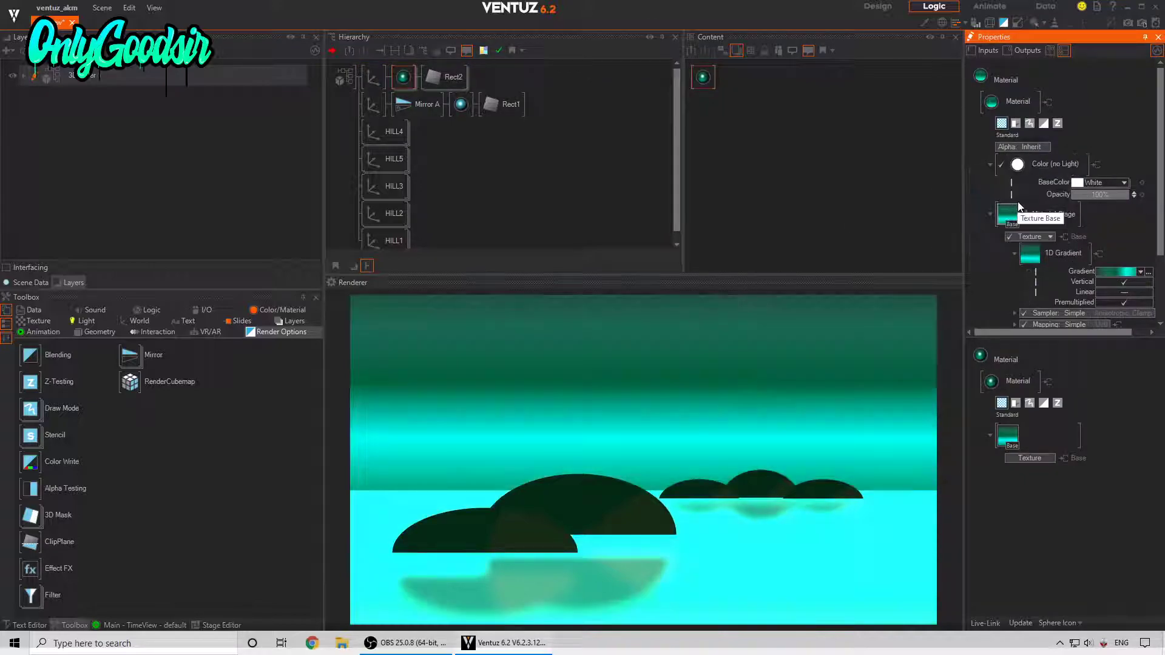
Try the background gradient's Vertical and Linear options, returning each to its original setting.
{"action": "left_click", "coordinate": [1112, 274]}
{"action": "left_click", "coordinate": [1127, 274]}
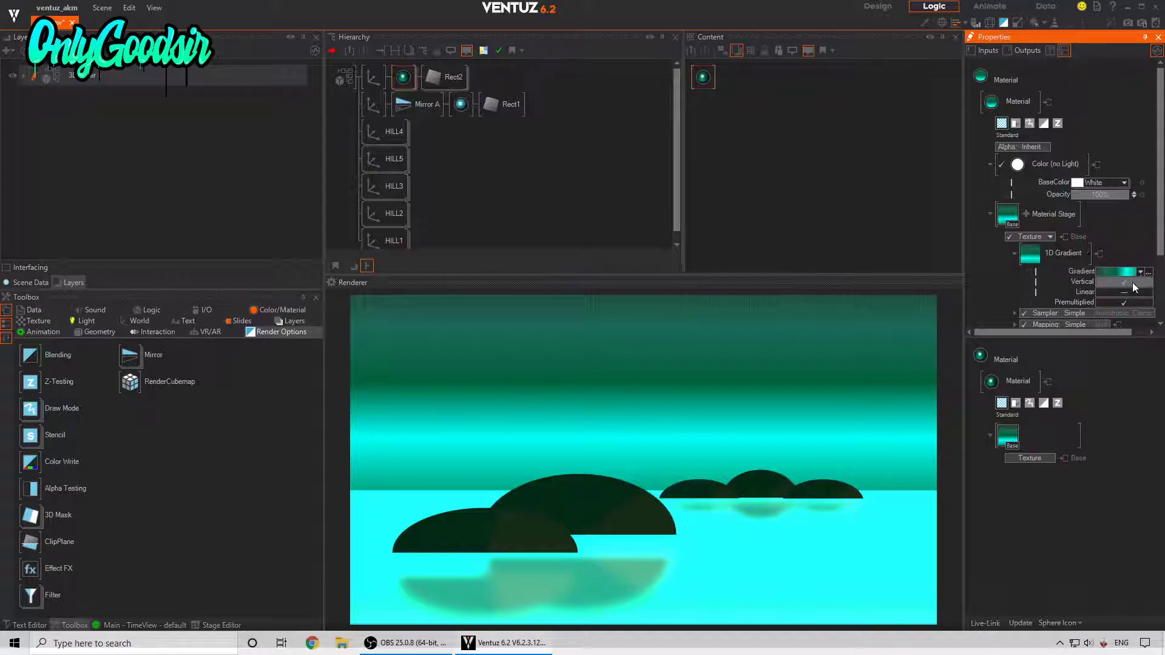
{"action": "left_click", "coordinate": [1123, 282]}
{"action": "left_click", "coordinate": [1123, 282]}
{"action": "left_click", "coordinate": [1124, 293]}
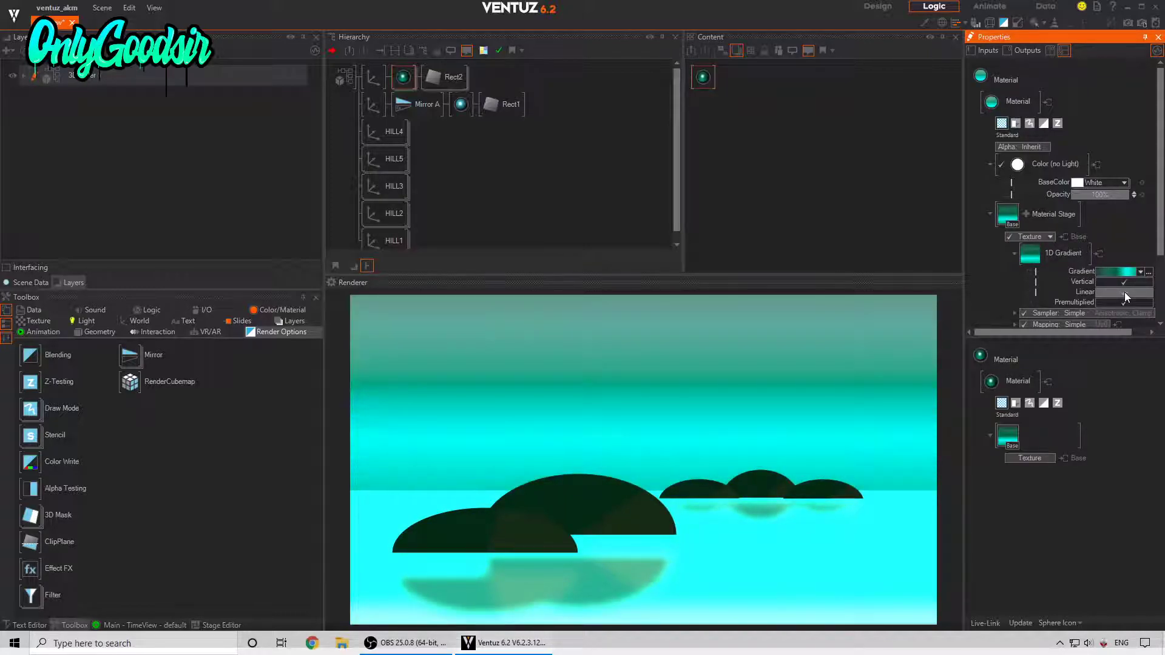
{"action": "left_click", "coordinate": [1124, 291]}
Apply the light-to-medium blue gradient preset, move its blue stop to position 185 and recolor that stop to dark teal (RGB 15, 81, 65).
{"action": "left_click", "coordinate": [1126, 272]}
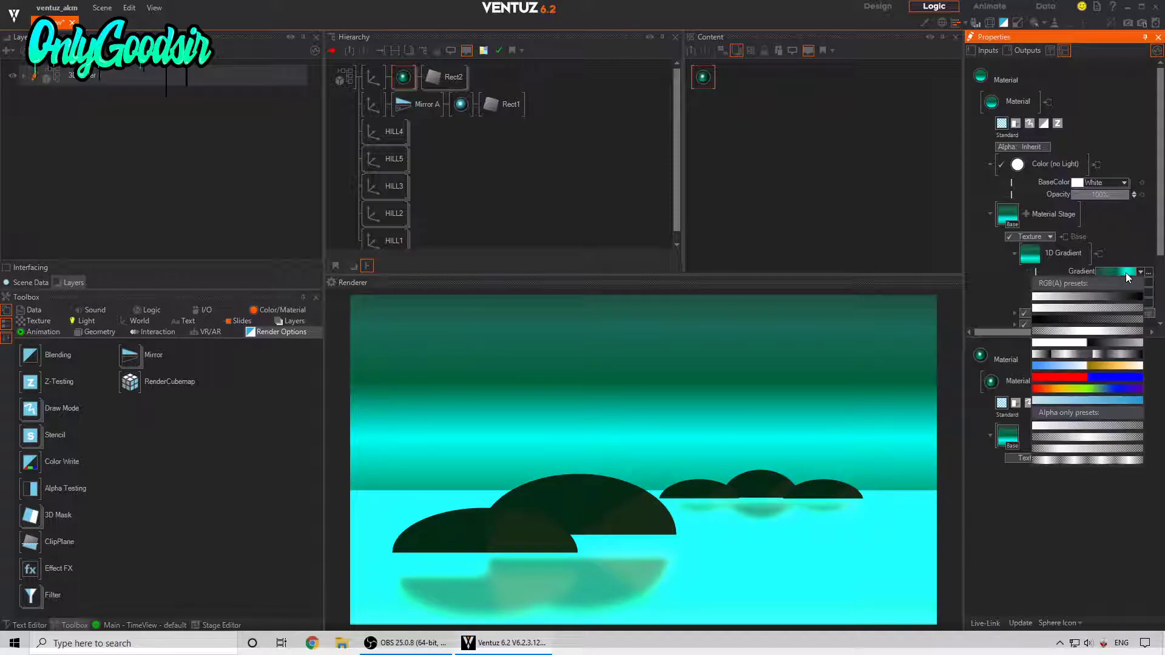
{"action": "left_click", "coordinate": [1094, 401]}
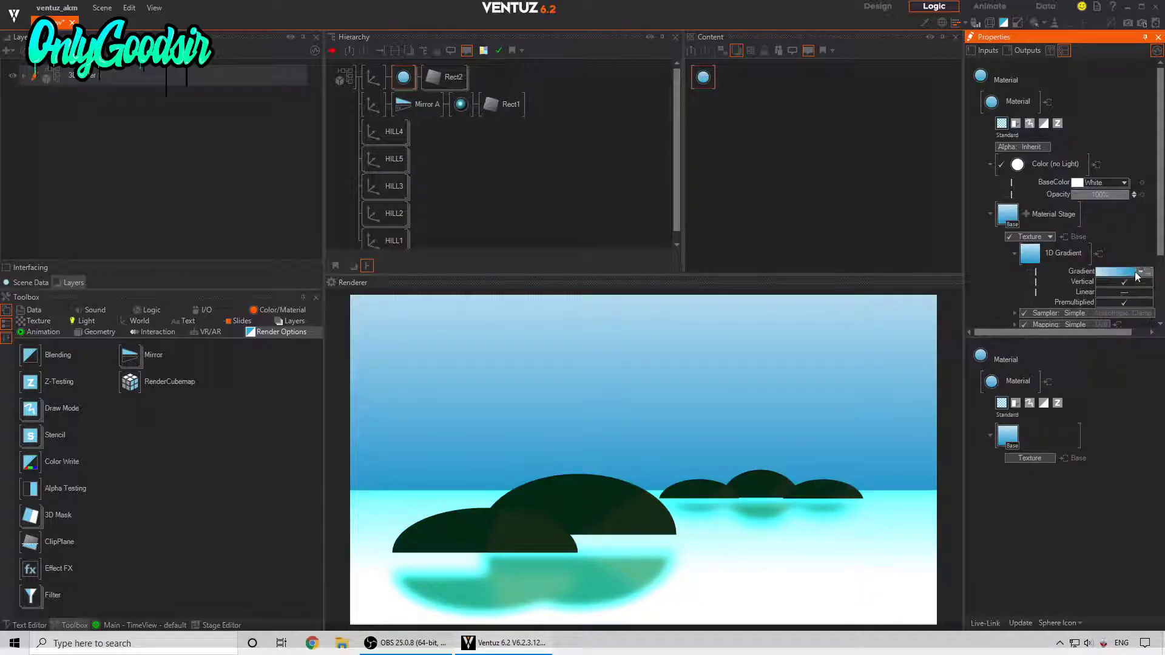
{"action": "left_click", "coordinate": [1137, 274]}
{"action": "left_click", "coordinate": [1147, 303]}
{"action": "left_click_drag", "start_coordinate": [1146, 302], "coordinate": [1102, 306]}
{"action": "left_click_drag", "start_coordinate": [1101, 304], "coordinate": [1104, 305]}
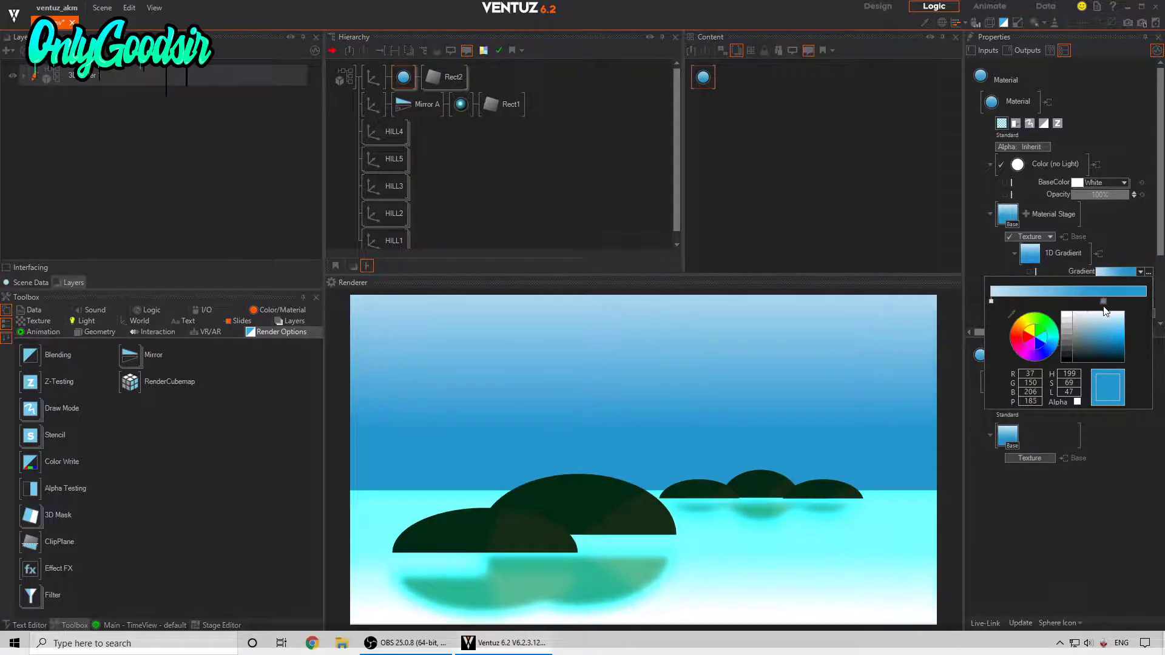
{"action": "left_click_drag", "start_coordinate": [1064, 349], "coordinate": [1110, 359]}
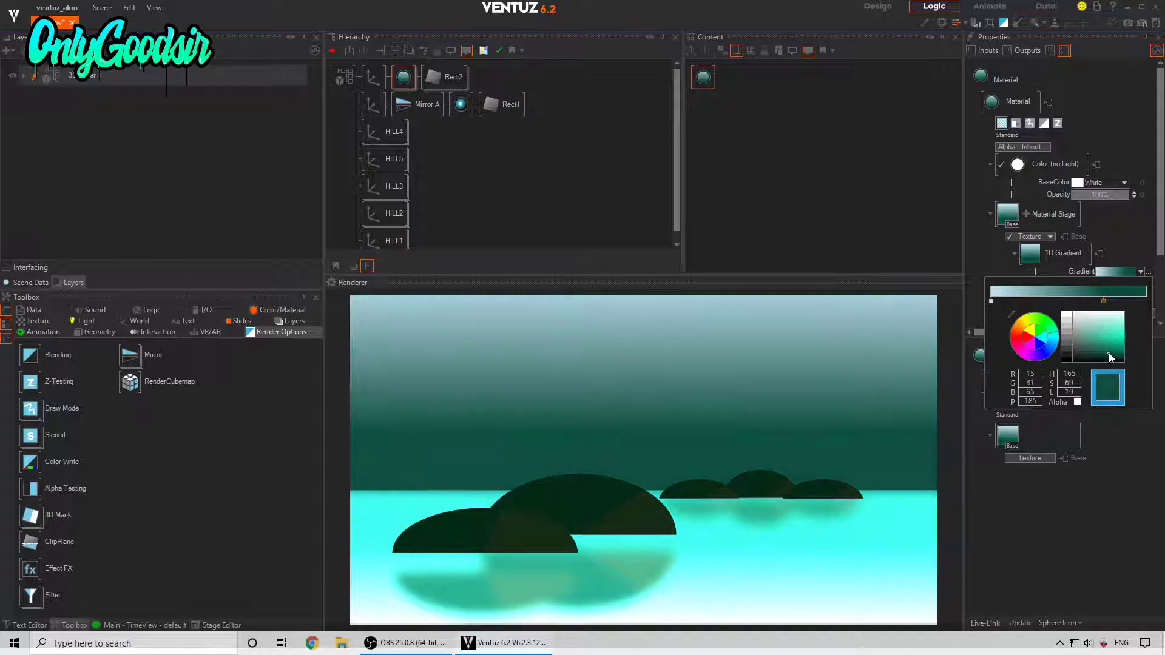
Reverse the gradient's stops, placing the green one at position 84 and the other at 255 in cyan (RGB 12, 185, 212).
{"action": "left_click_drag", "start_coordinate": [992, 302], "coordinate": [937, 307]}
{"action": "left_click_drag", "start_coordinate": [1112, 301], "coordinate": [1146, 302]}
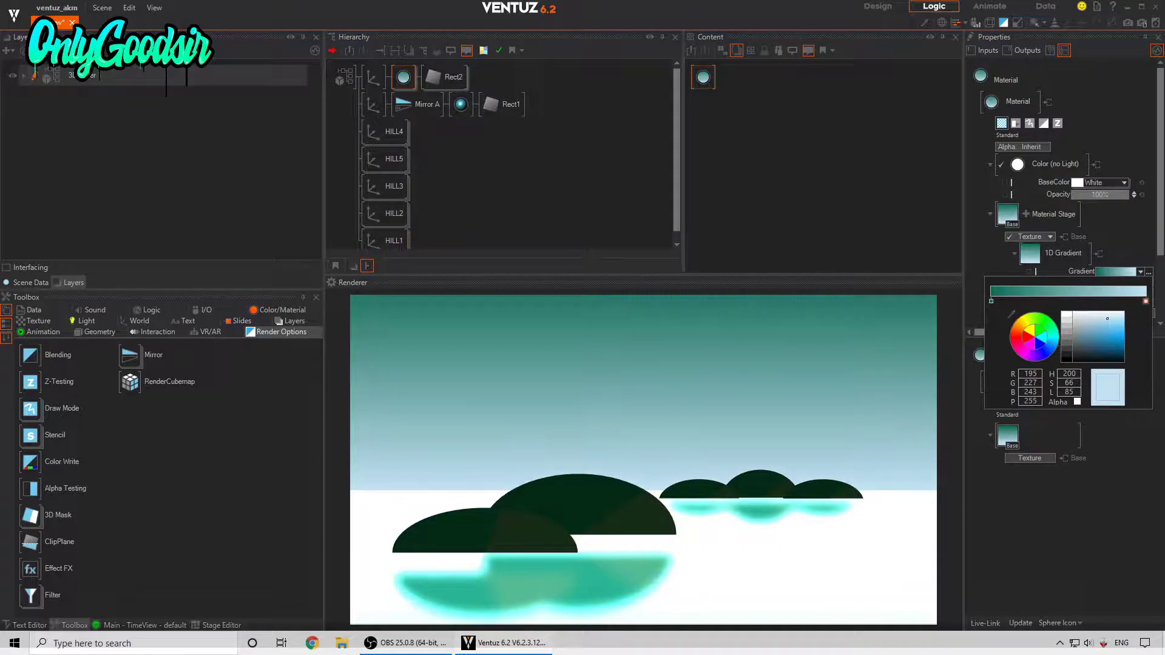
{"action": "left_click_drag", "start_coordinate": [1059, 342], "coordinate": [1121, 341]}
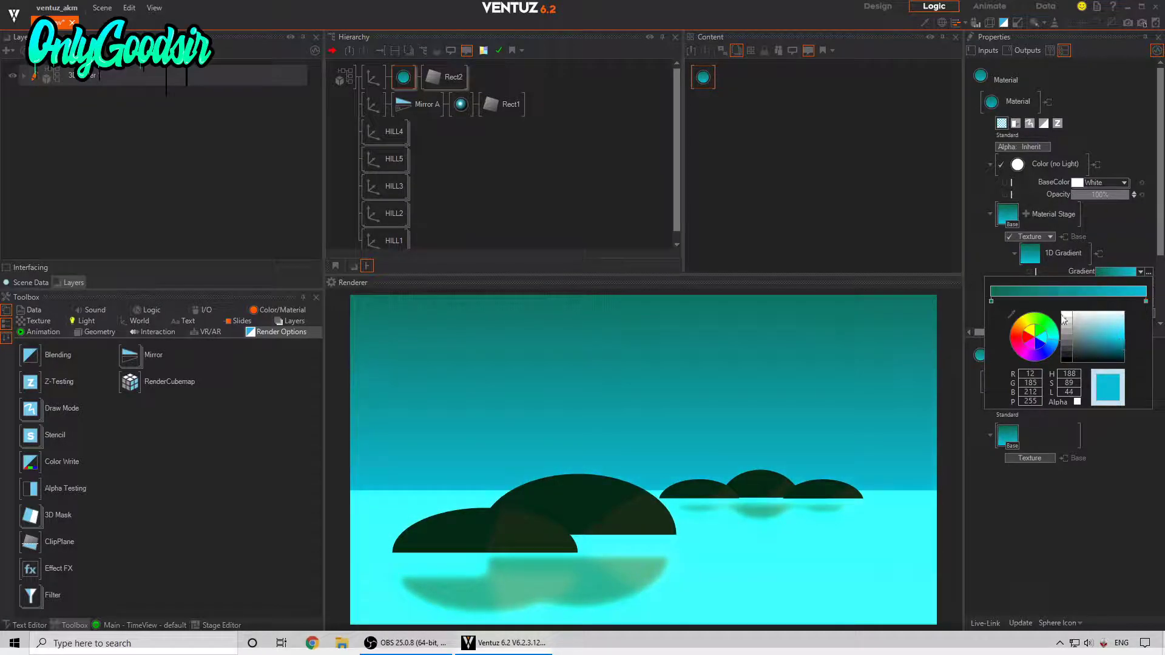
{"action": "left_click_drag", "start_coordinate": [992, 302], "coordinate": [1044, 301]}
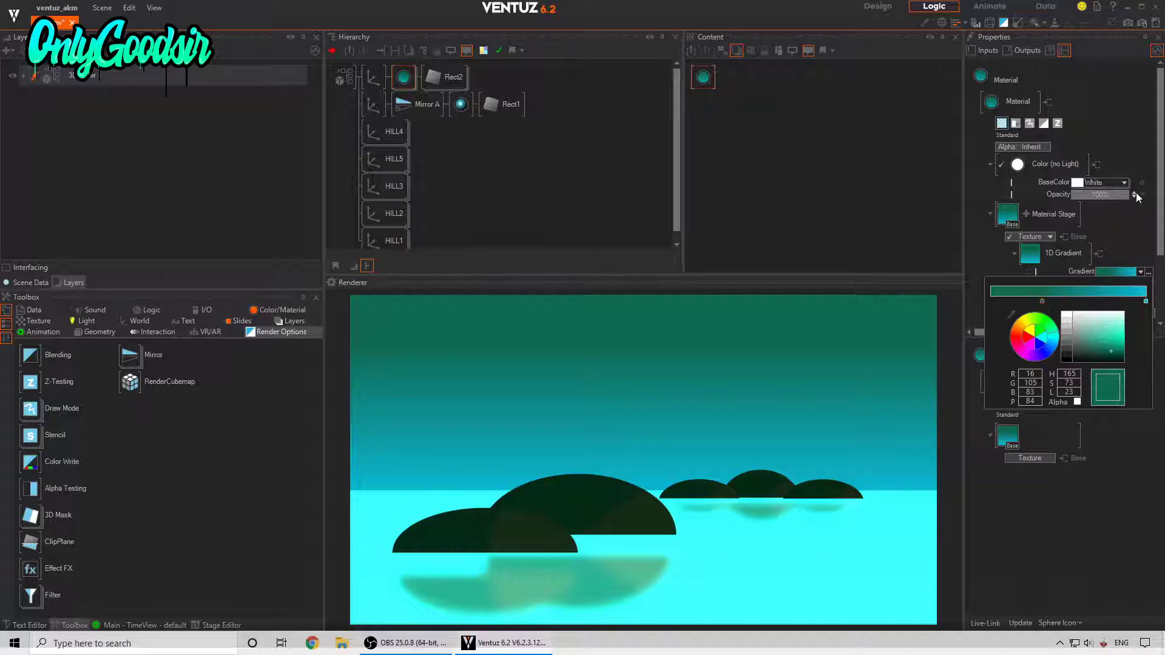
{"action": "left_click", "coordinate": [1124, 131]}
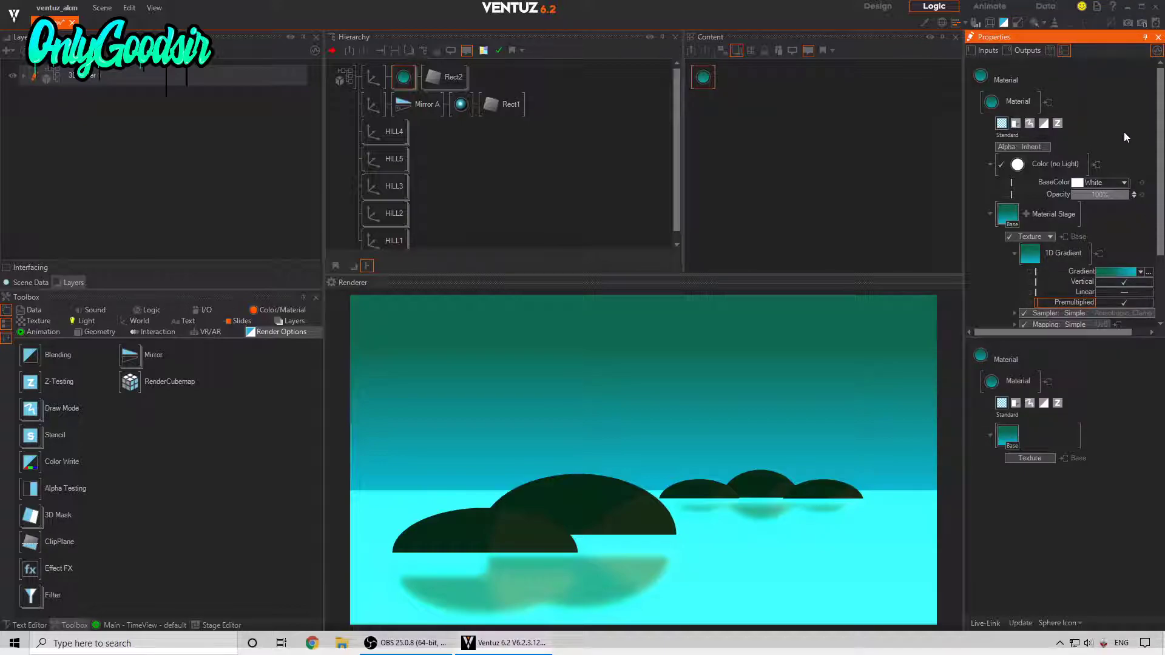
Set the Y position of the mirror plane's Axis to -8.46.
{"action": "left_click", "coordinate": [375, 106]}
{"action": "left_click_drag", "start_coordinate": [1071, 119], "coordinate": [587, 160]}
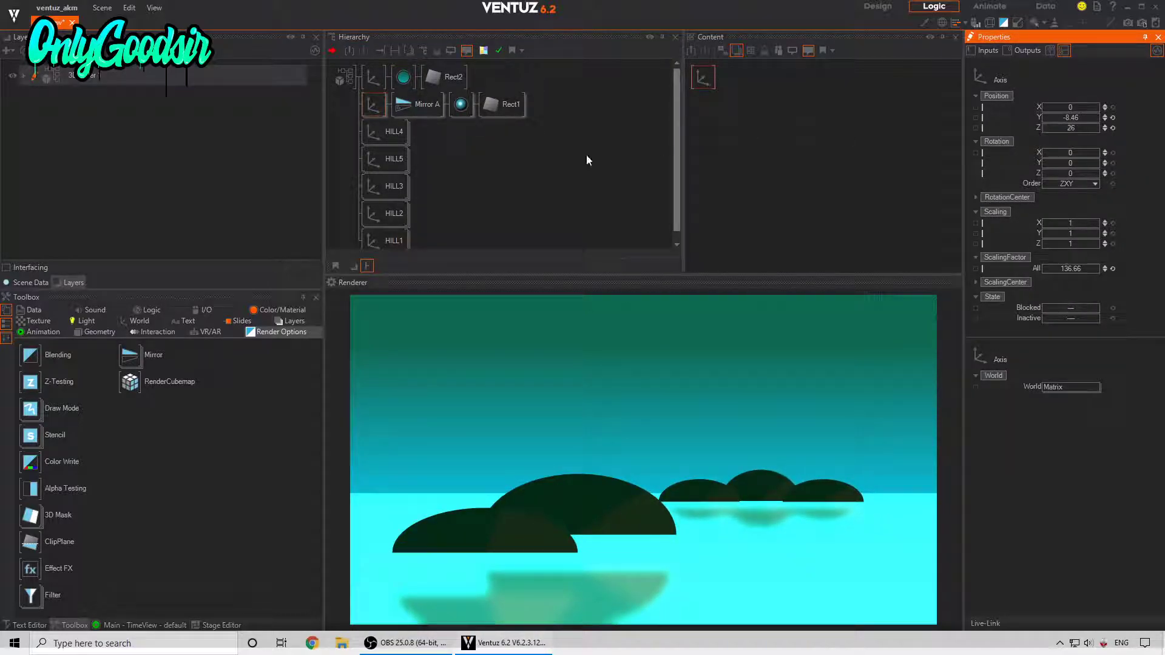
{"action": "left_click", "coordinate": [383, 103]}
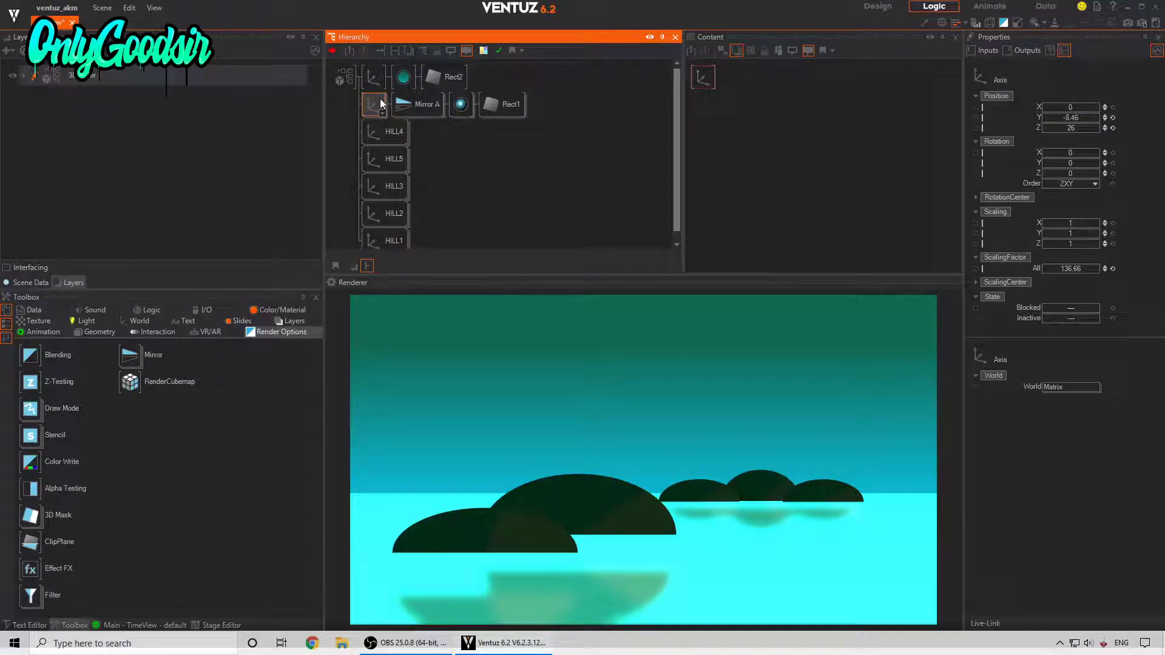
Delete the Mirror A node and set the BaseColor of Rect1's material to dark green (RGB 41, 111, 80).
{"action": "left_click", "coordinate": [437, 107]}
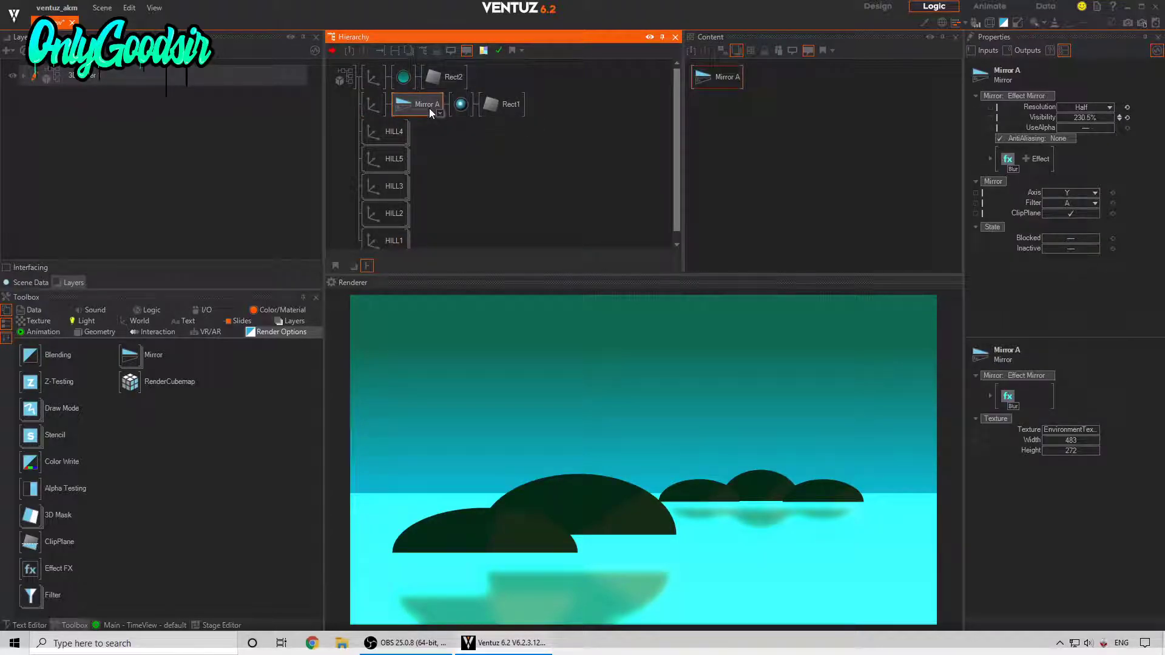
{"action": "key", "text": "Delete"}
{"action": "left_click", "coordinate": [415, 109]}
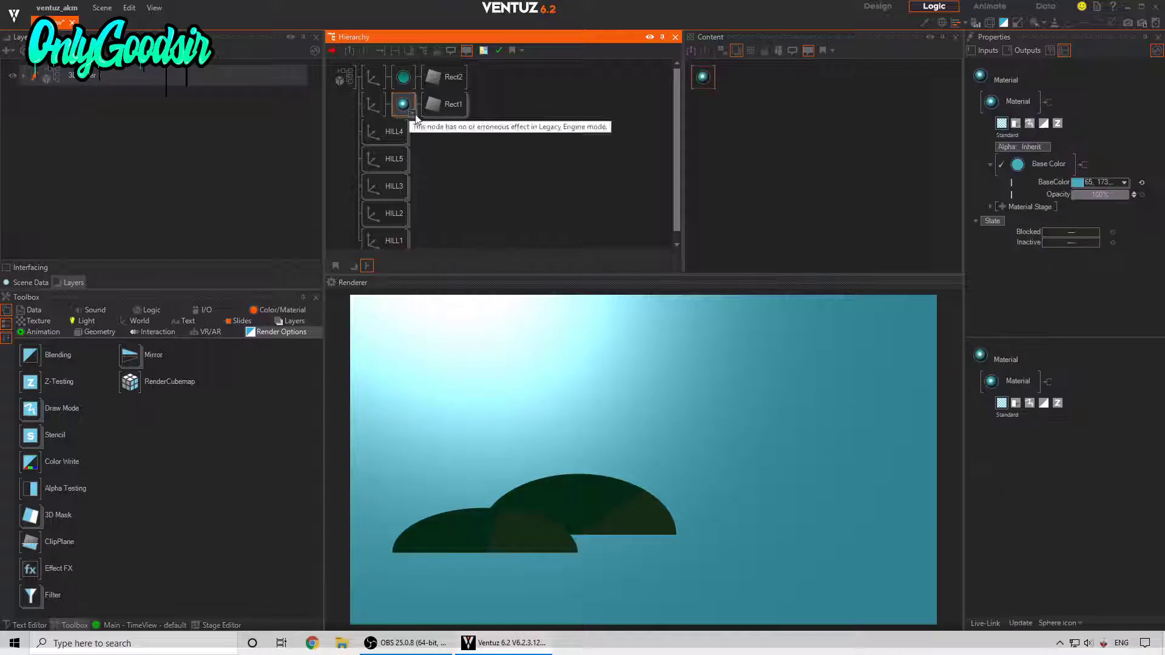
{"action": "left_click", "coordinate": [1120, 182]}
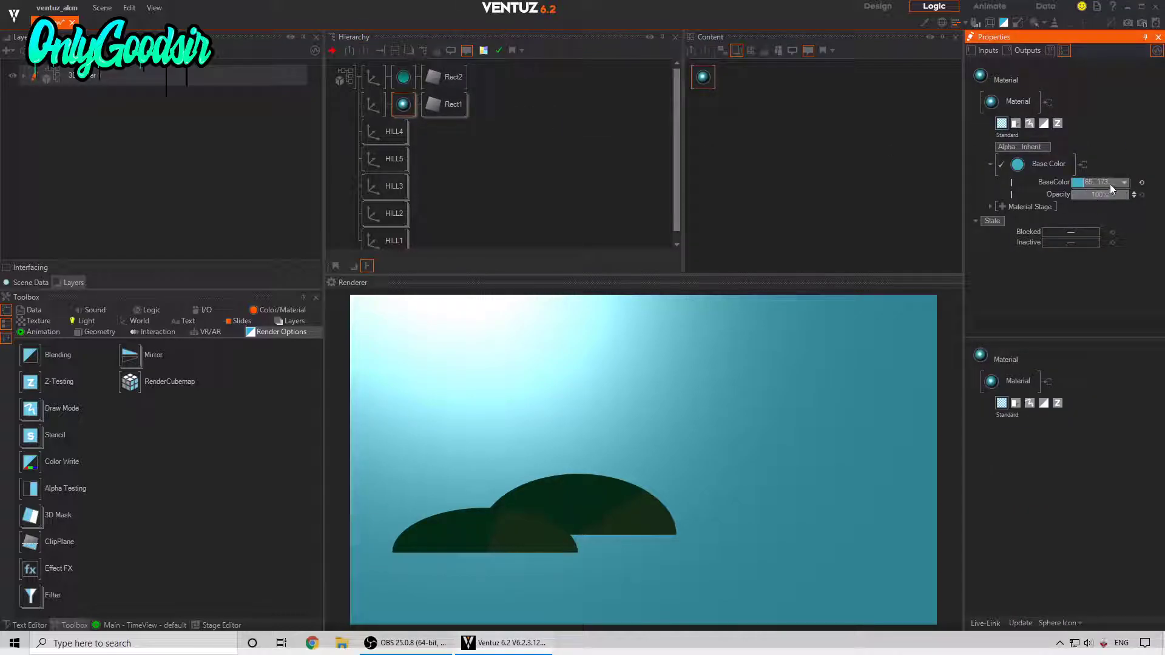
{"action": "left_click", "coordinate": [1123, 182]}
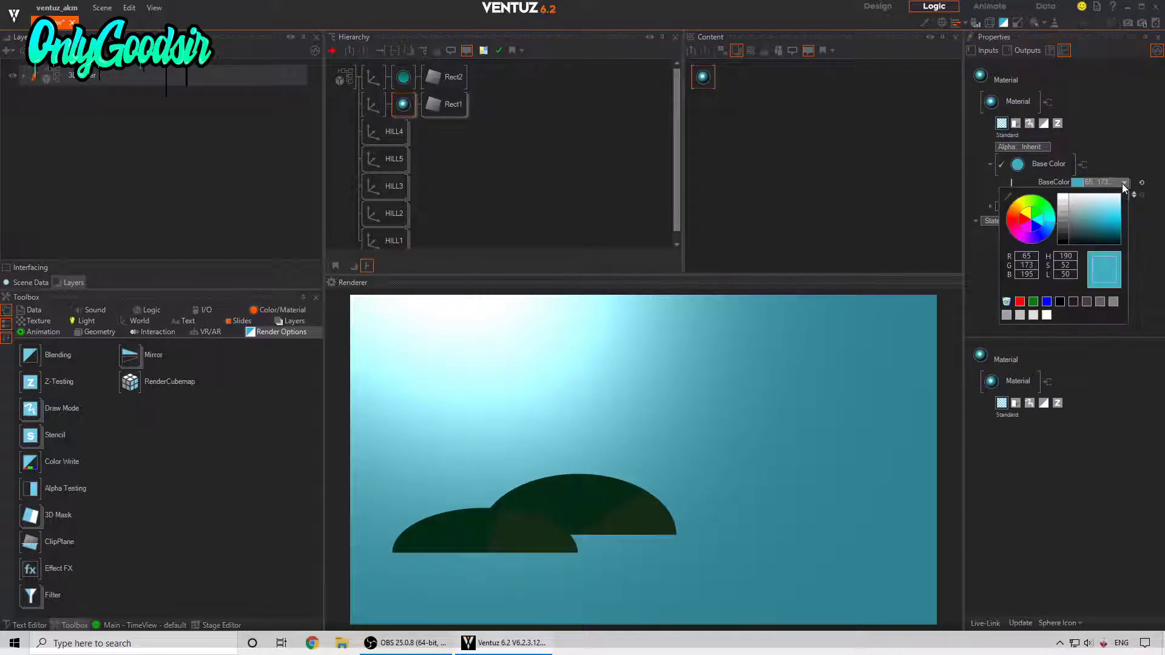
{"action": "left_click_drag", "start_coordinate": [1052, 225], "coordinate": [1094, 229]}
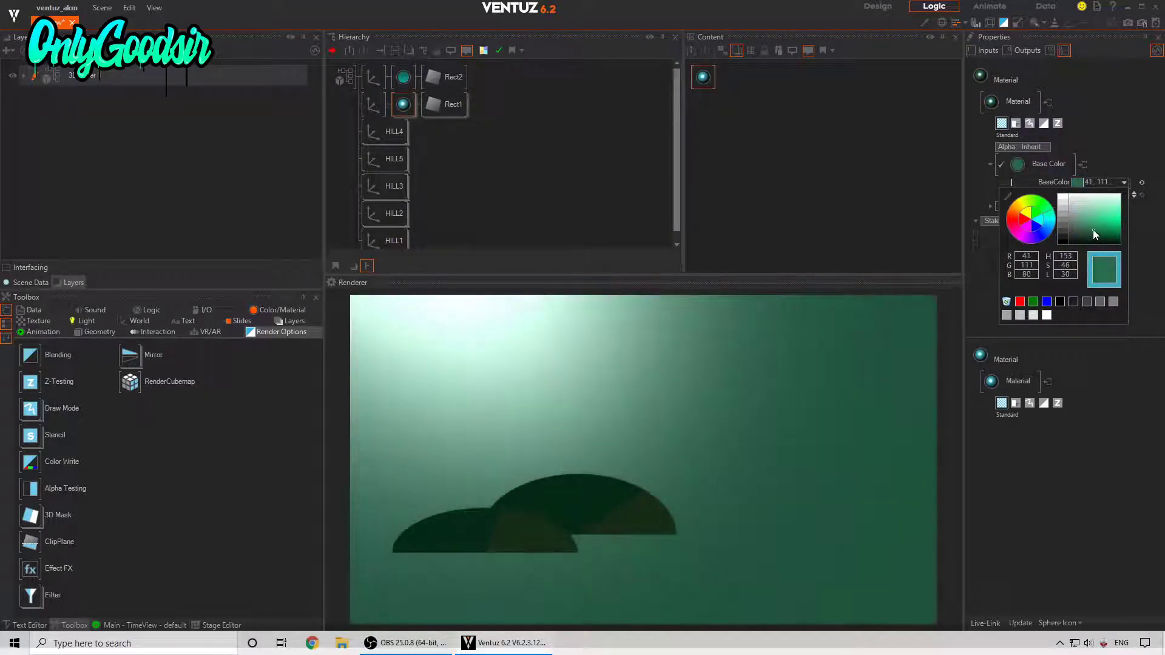
Switch the shading of Rect1's material to No Light.
{"action": "left_click", "coordinate": [483, 129]}
{"action": "left_click", "coordinate": [1054, 165]}
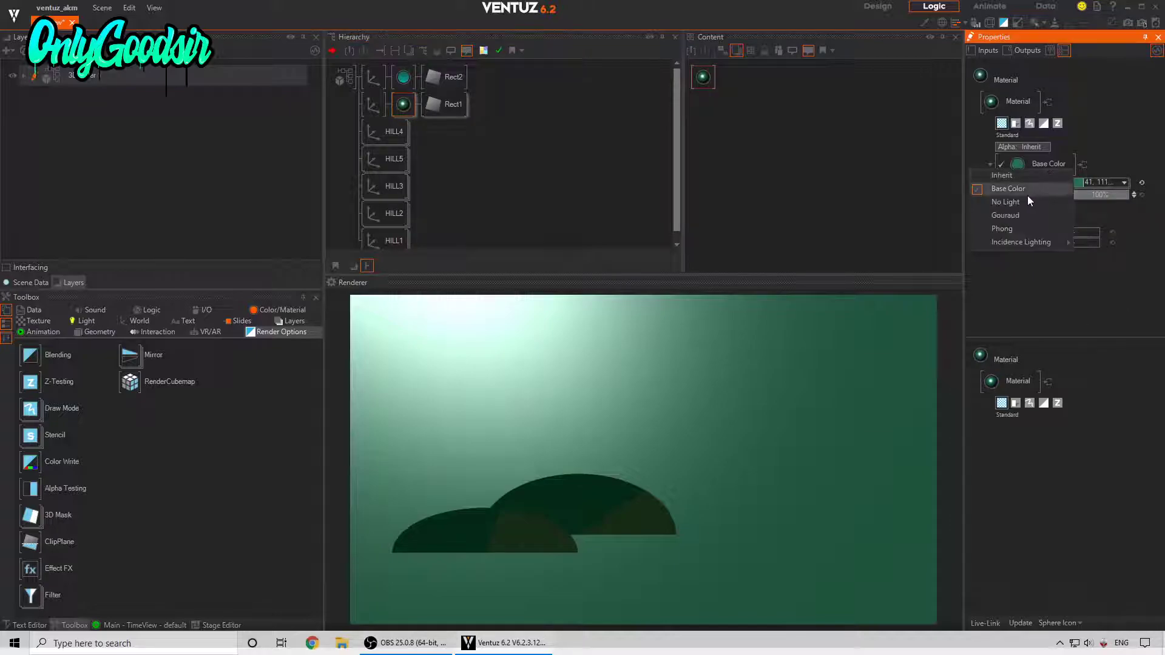
{"action": "left_click", "coordinate": [1022, 205]}
Set the X rotation of Rect1's Axis to 90 so the plane lies flat.
{"action": "left_click", "coordinate": [372, 105]}
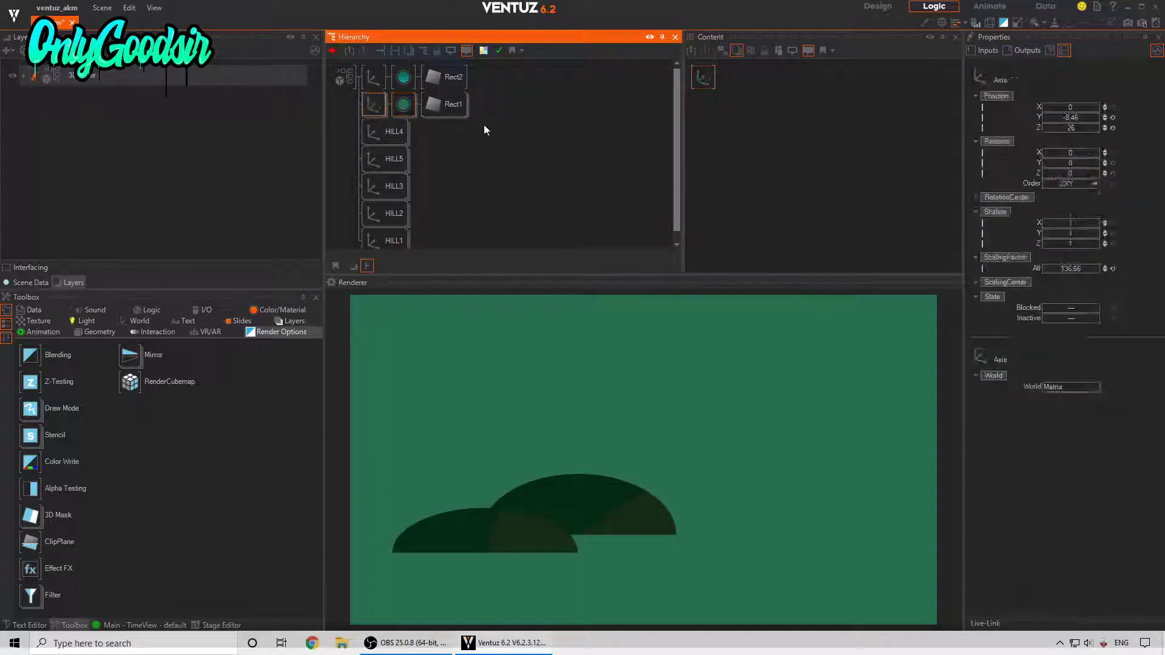
{"action": "left_click", "coordinate": [1070, 152]}
{"action": "type", "text": "90"}
{"action": "key", "text": "Return"}
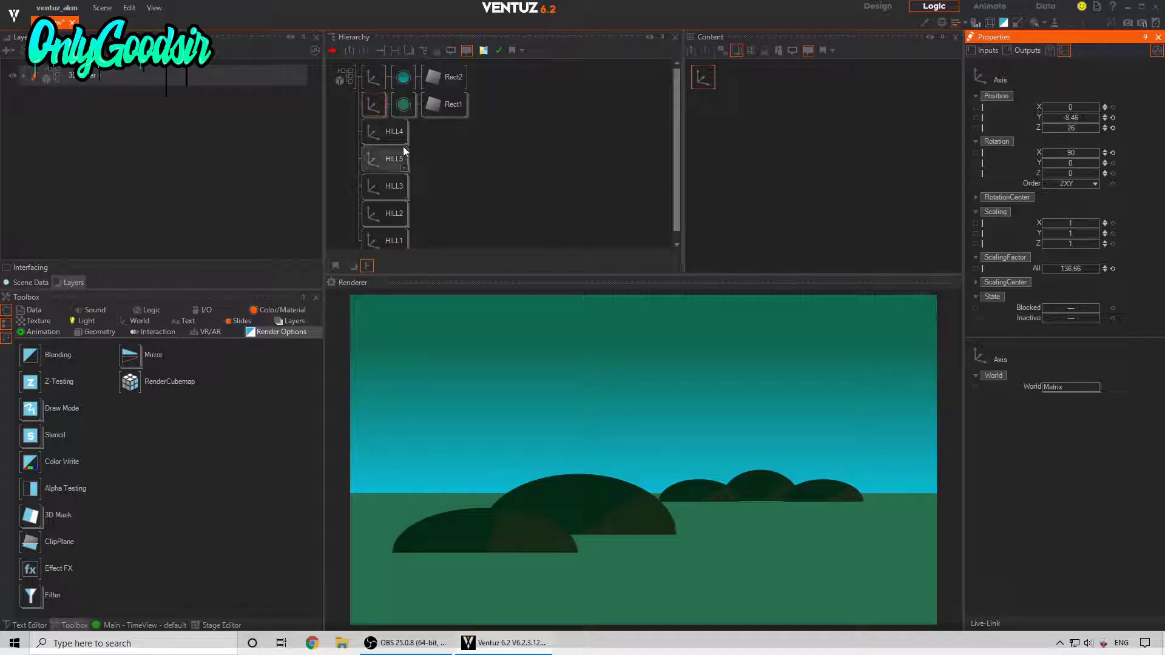
Recolor the BaseColor of Rect1's material to a muted dark blue with red 39 and green 97.
{"action": "left_click", "coordinate": [403, 104]}
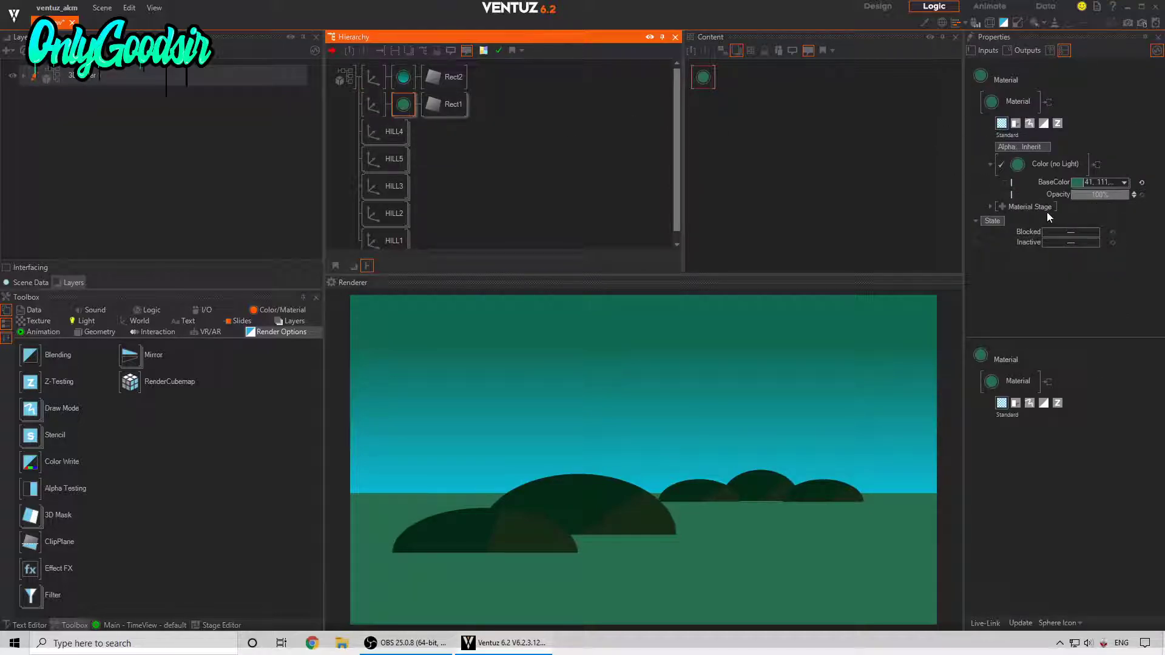
{"action": "left_click", "coordinate": [1125, 182]}
{"action": "left_click_drag", "start_coordinate": [1044, 237], "coordinate": [1054, 225]}
{"action": "left_click", "coordinate": [976, 157]}
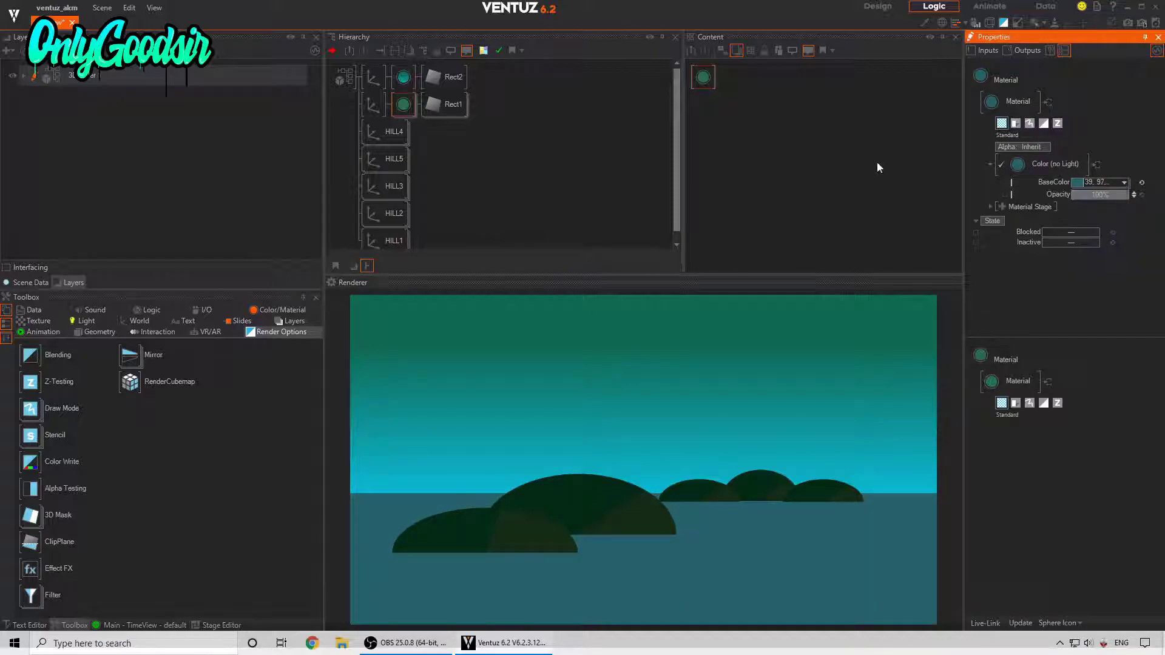
{"action": "left_click", "coordinate": [462, 166]}
Rename Rect1's Axis as WATER and Rect2's Axis as BG.
{"action": "scroll", "coordinate": [441, 166], "scroll_direction": "down", "scroll_amount": 1}
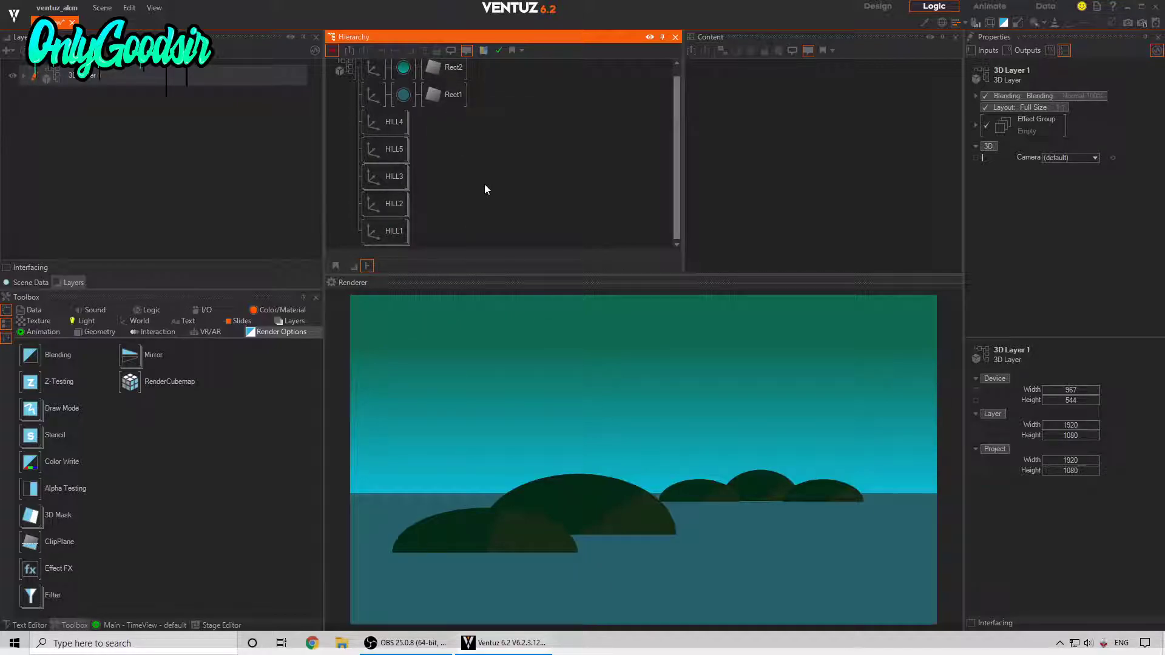
{"action": "left_click", "coordinate": [371, 94]}
{"action": "type", "text": "WATER"}
{"action": "key", "text": "Return"}
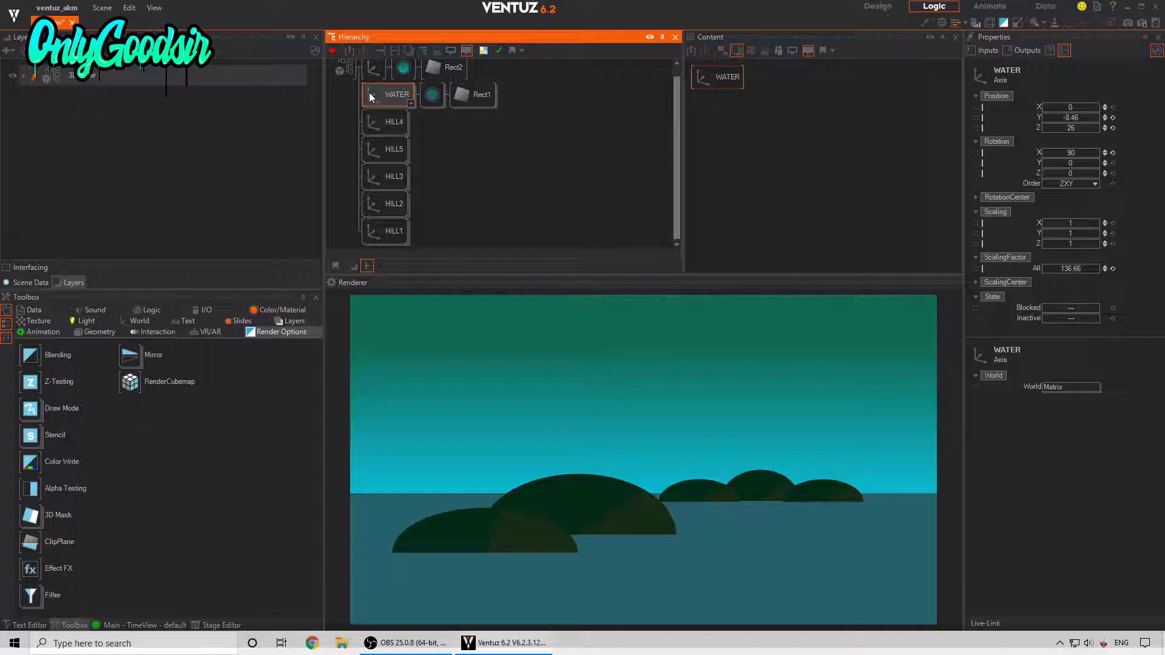
{"action": "left_click", "coordinate": [377, 73]}
{"action": "type", "text": "BG"}
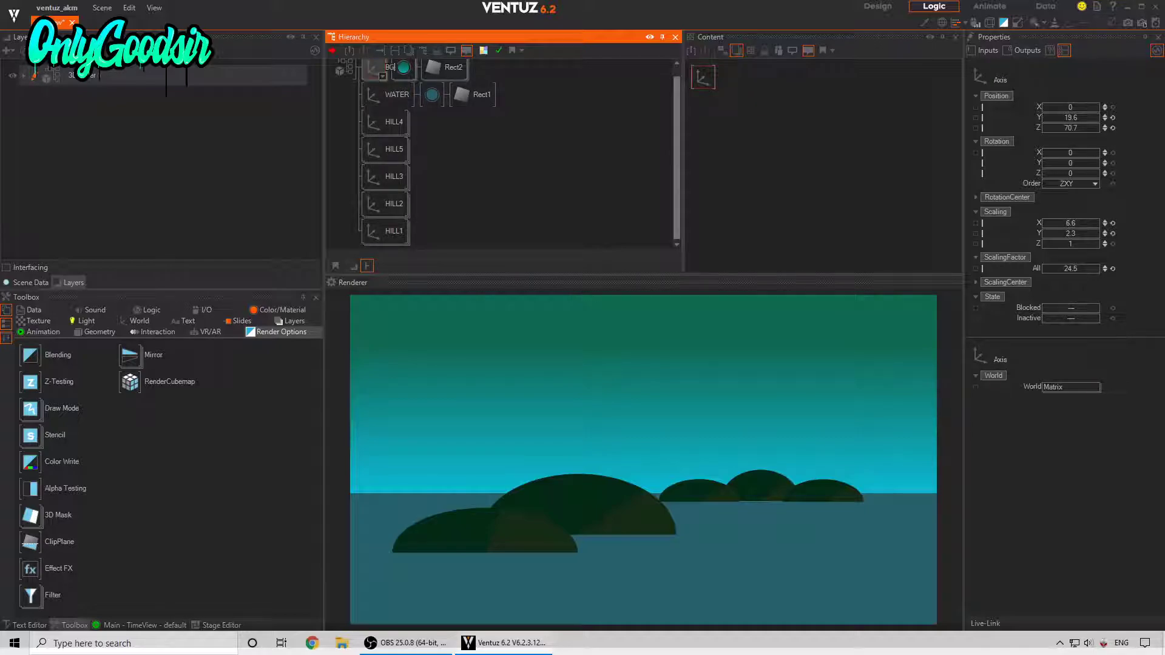
{"action": "key", "text": "Return"}
{"action": "left_click", "coordinate": [483, 154]}
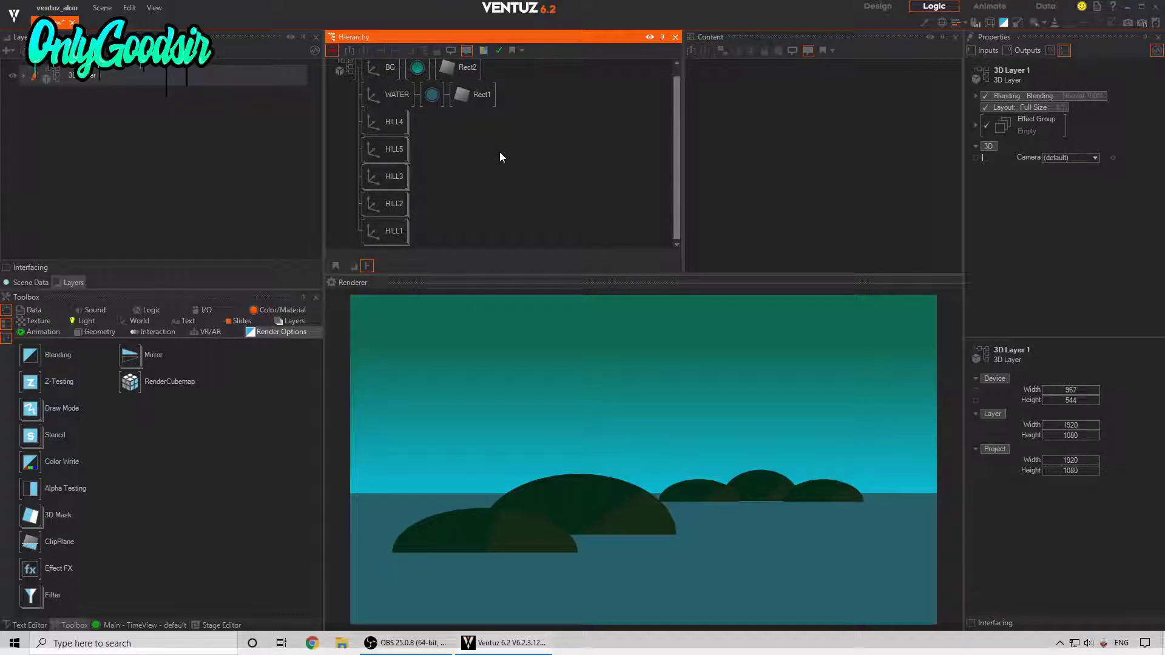
Add an Axis directly below WATER in the hierarchy and name it MOON.
{"action": "double_click", "coordinate": [500, 152]}
{"action": "type", "text": "ax"}
{"action": "left_click", "coordinate": [537, 184]}
{"action": "left_click", "coordinate": [376, 124]}
{"action": "type", "text": "MOON"}
{"action": "key", "text": "Return"}
Add a white Color node with No Light shading and a Circle geometry to the MOON axis.
{"action": "double_click", "coordinate": [377, 120]}
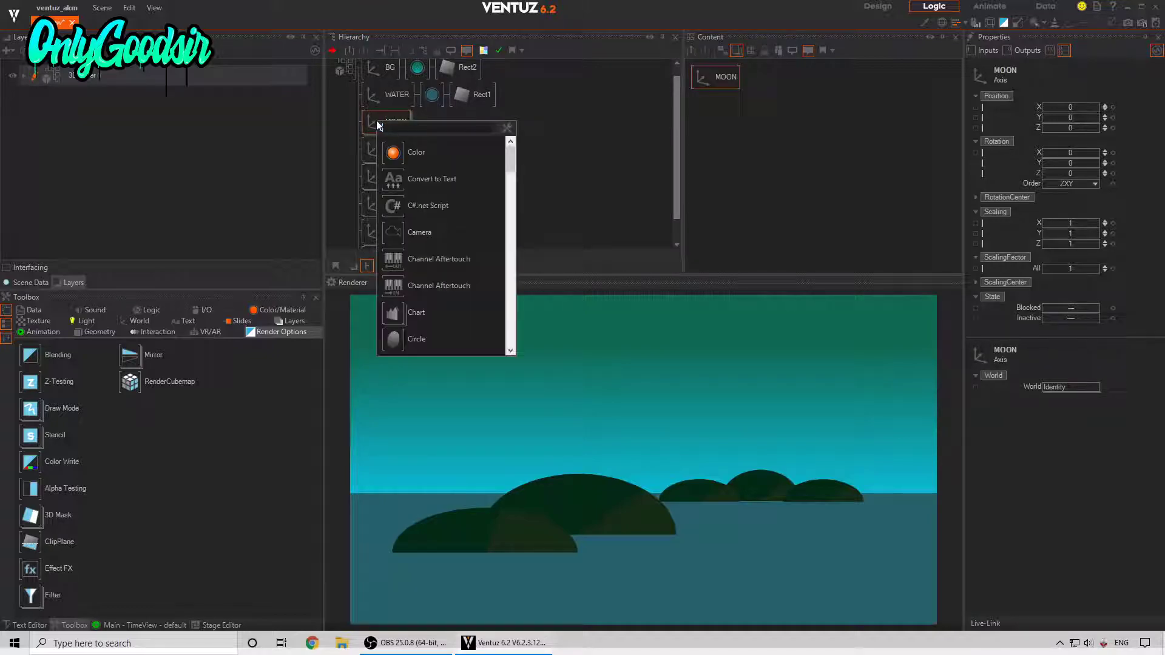
{"action": "left_click", "coordinate": [417, 152]}
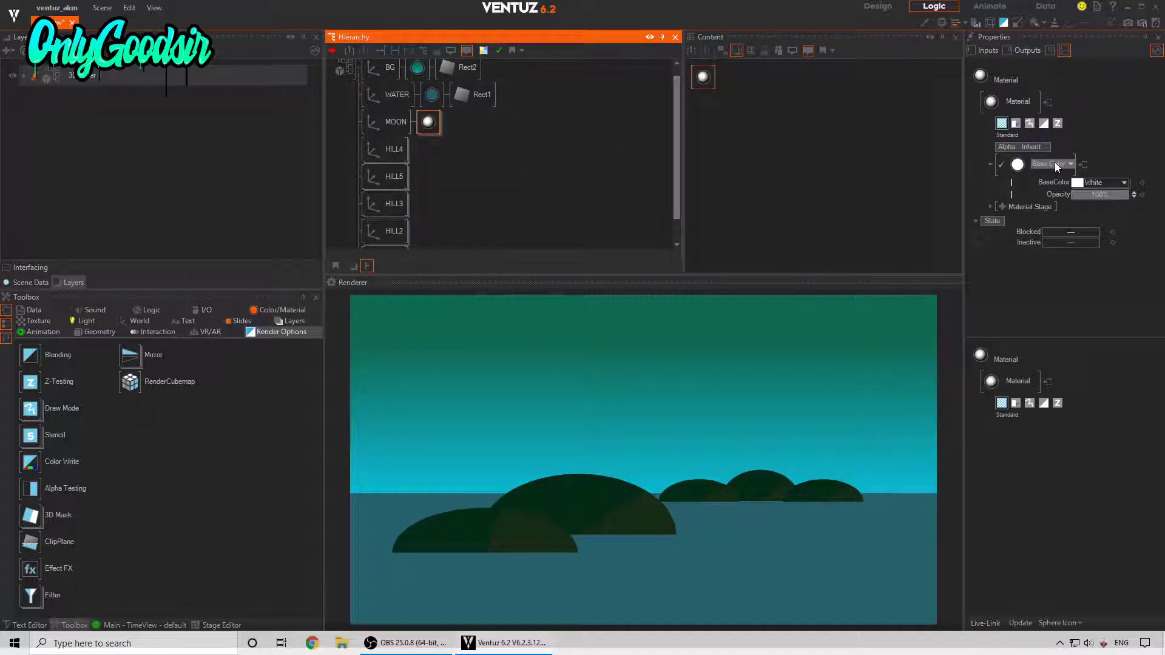
{"action": "left_click", "coordinate": [1055, 164]}
{"action": "double_click", "coordinate": [484, 148]}
{"action": "type", "text": "c"}
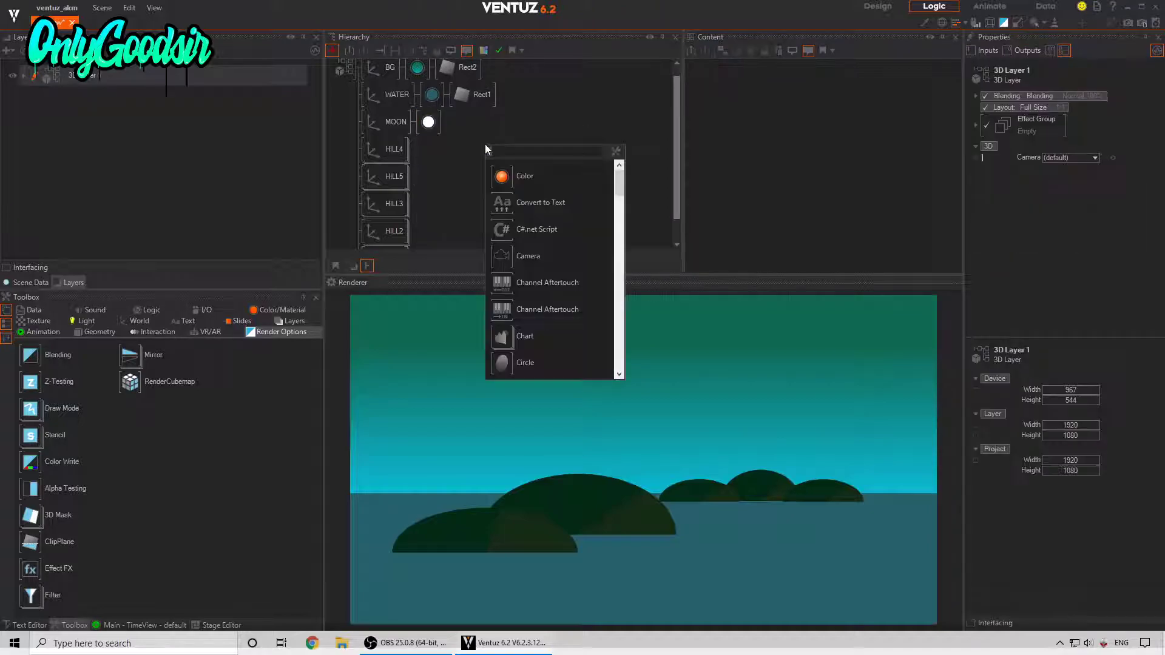
{"action": "type", "text": "i"}
{"action": "left_click", "coordinate": [499, 173]}
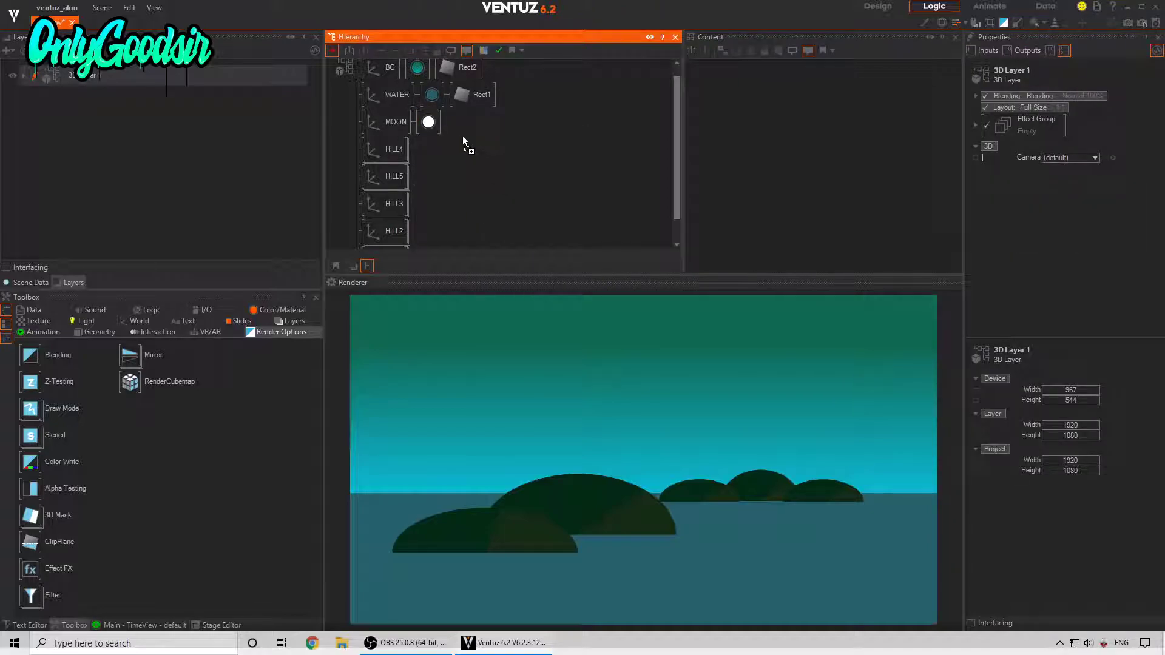
Scale the MOON axis to 43.1 and position it at X 28.2, Y -6.9, Z 52.2.
{"action": "left_click", "coordinate": [395, 127]}
{"action": "left_click_drag", "start_coordinate": [1070, 271], "coordinate": [1098, 272]}
{"action": "left_click_drag", "start_coordinate": [1069, 118], "coordinate": [1096, 130]}
{"action": "mouse_move", "coordinate": [1072, 268]}
{"action": "left_mouse_down"}
{"action": "mouse_move", "coordinate": [1101, 271]}
{"action": "mouse_move", "coordinate": [1072, 268]}
{"action": "left_mouse_up"}
{"action": "key", "text": "super"}
{"action": "left_click", "coordinate": [840, 406]}
{"action": "mouse_move", "coordinate": [1072, 108]}
{"action": "left_mouse_down"}
{"action": "mouse_move", "coordinate": [1086, 110]}
{"action": "mouse_move", "coordinate": [1053, 110]}
{"action": "mouse_move", "coordinate": [1085, 110]}
{"action": "left_mouse_up"}
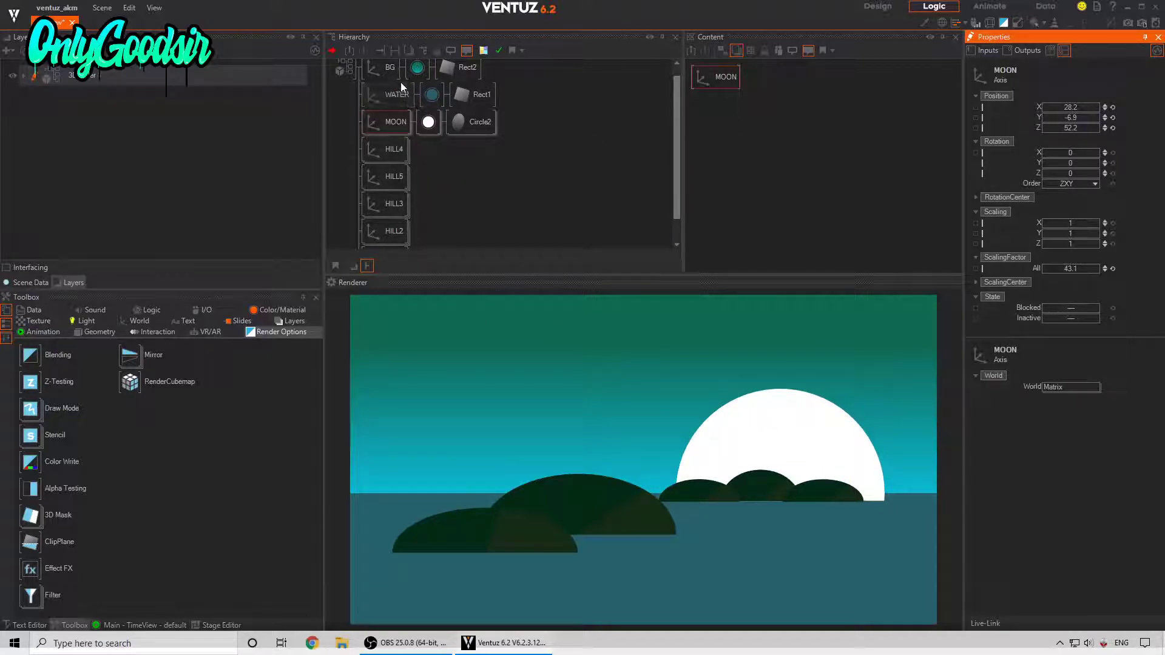
Reorder the hierarchy so that the WATER axis sits below MOON.
{"action": "scroll", "coordinate": [384, 88], "scroll_direction": "up", "scroll_amount": 1}
{"action": "left_click", "coordinate": [380, 104]}
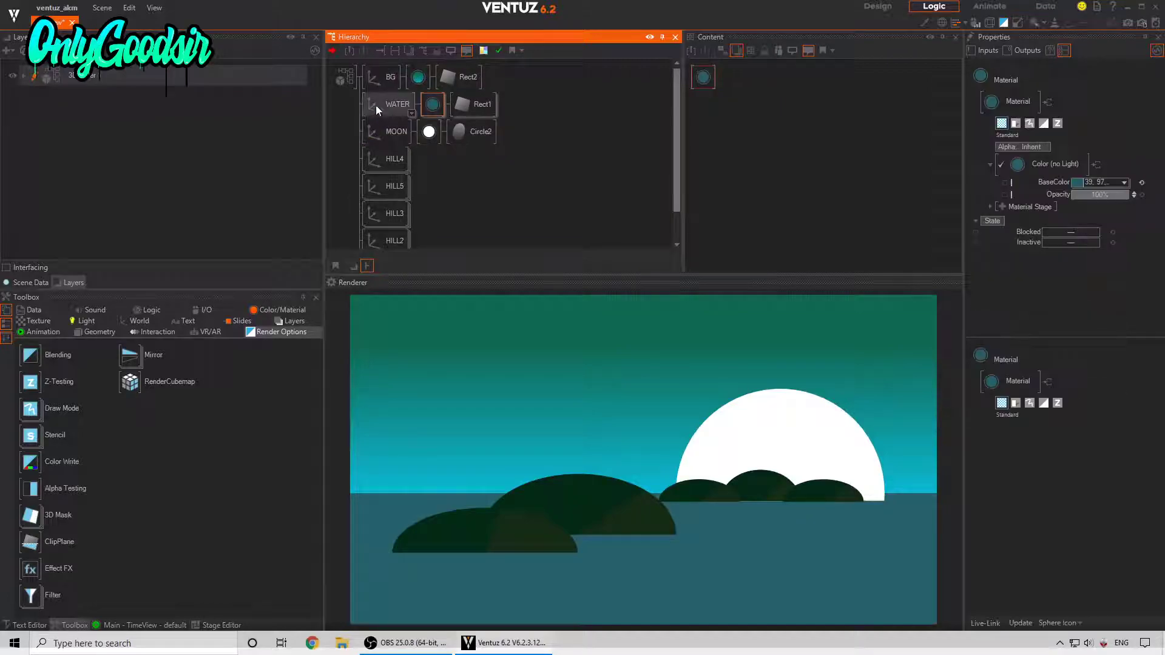
{"action": "left_click_drag", "start_coordinate": [380, 100], "coordinate": [377, 141]}
Lower the opacity of the WATER material to about 92.4%.
{"action": "left_click", "coordinate": [433, 131]}
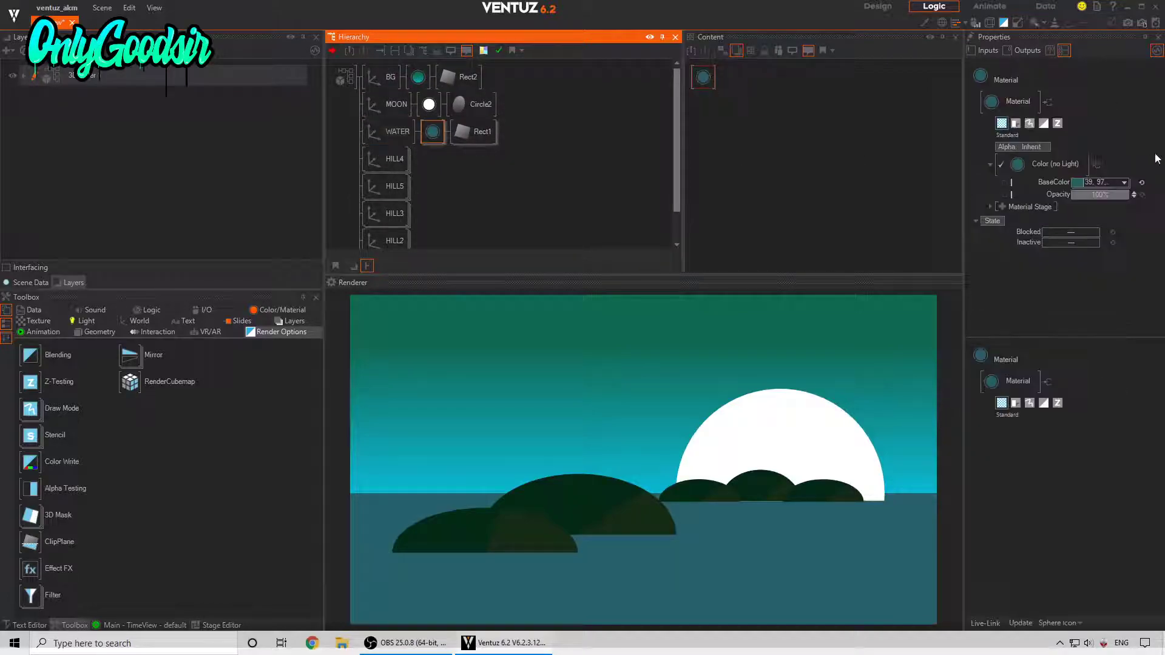
{"action": "left_click_drag", "start_coordinate": [1114, 198], "coordinate": [1094, 197]}
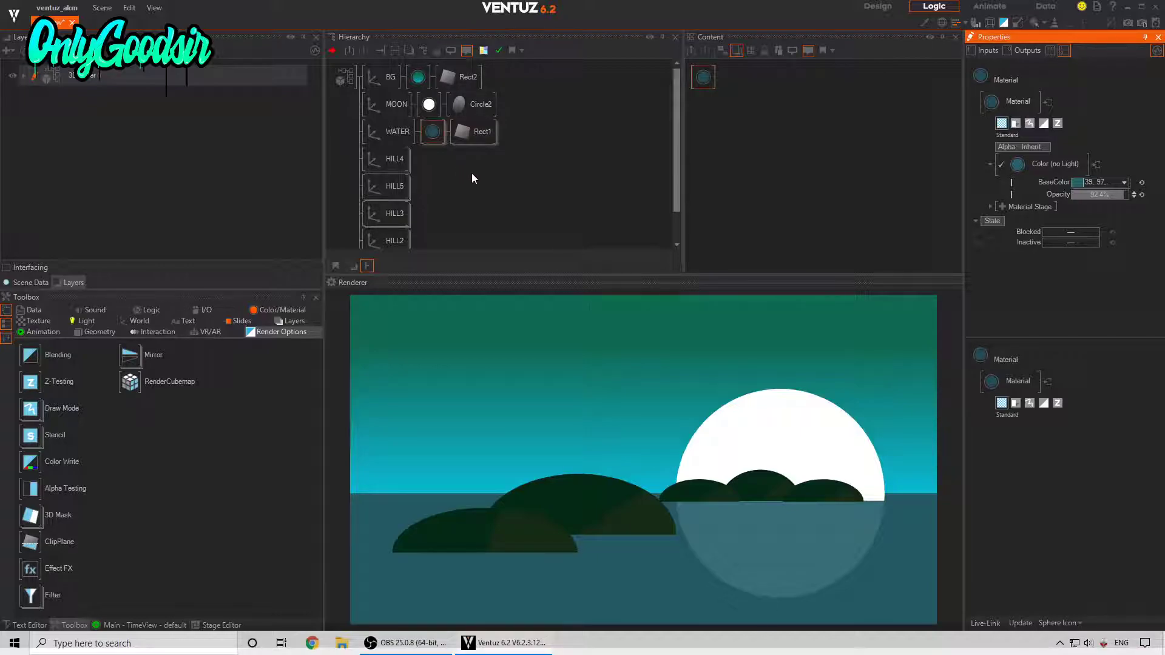
{"action": "left_click", "coordinate": [514, 201]}
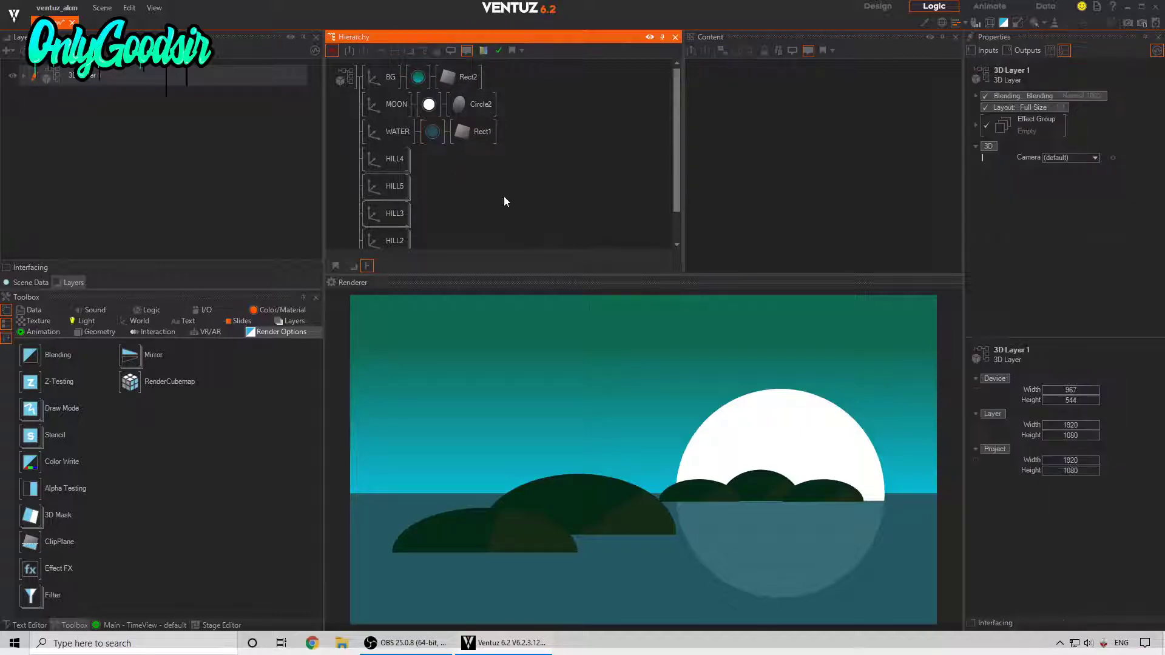
Add a new Axis directly below WATER in the hierarchy.
{"action": "left_click", "coordinate": [383, 131]}
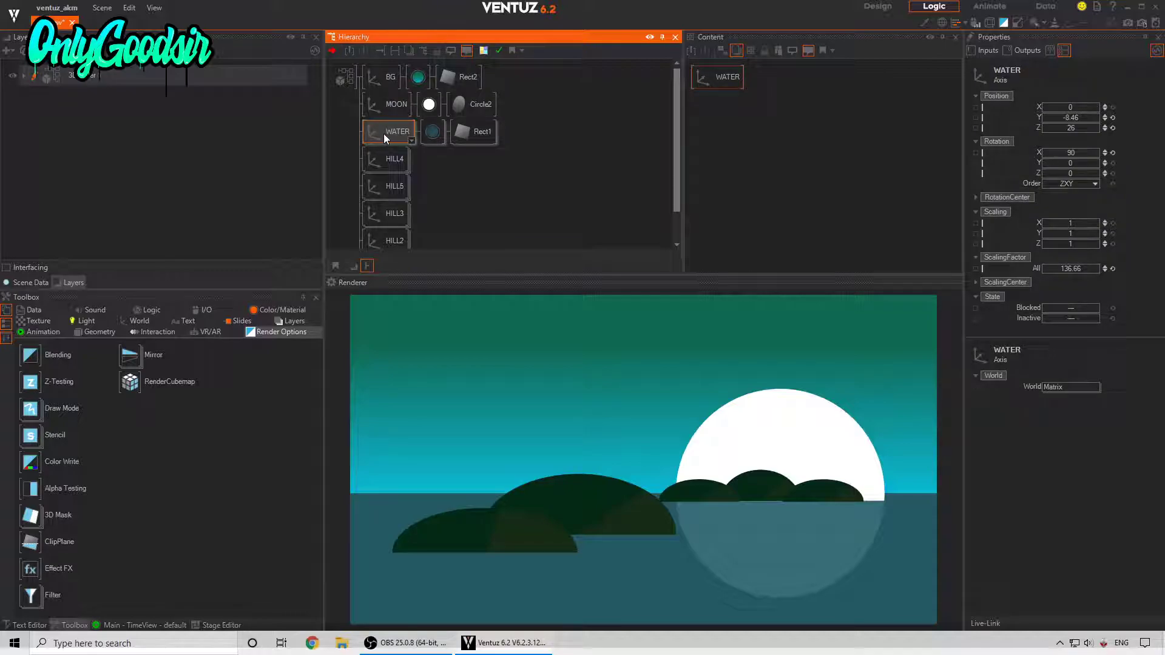
{"action": "type", "text": "ax"}
{"action": "key", "text": "Return"}
{"action": "left_click", "coordinate": [380, 138]}
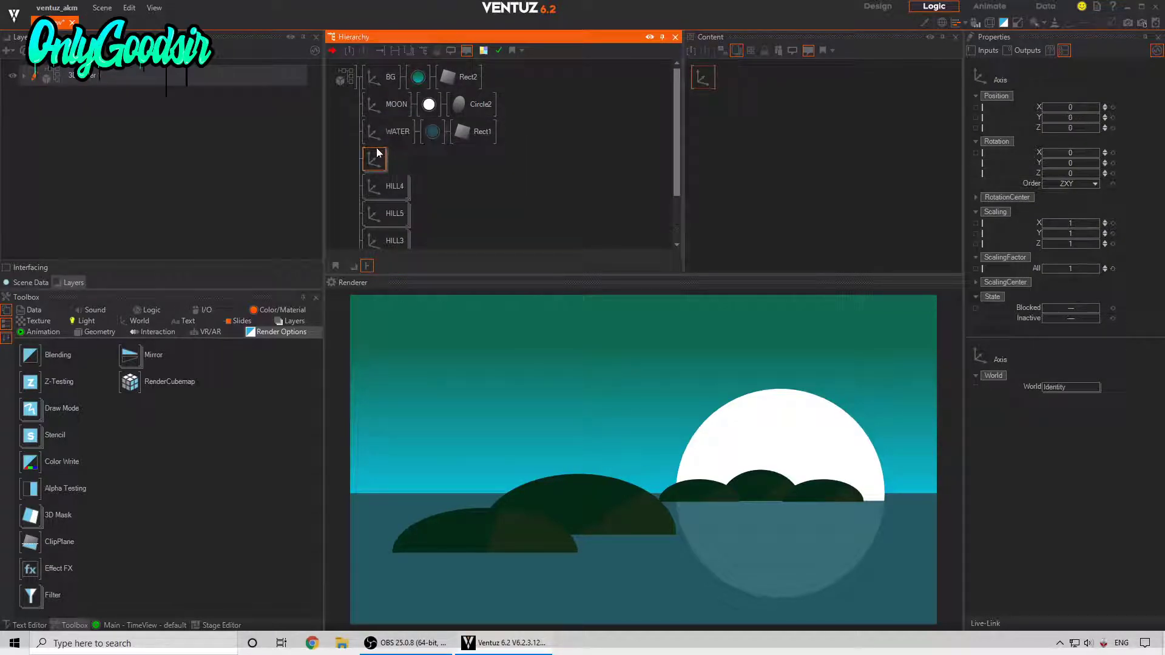
Insert a Group in front of MOON and move WATER and the new unnamed Axis into it.
{"action": "key", "text": "Tab"}
{"action": "type", "text": "gr"}
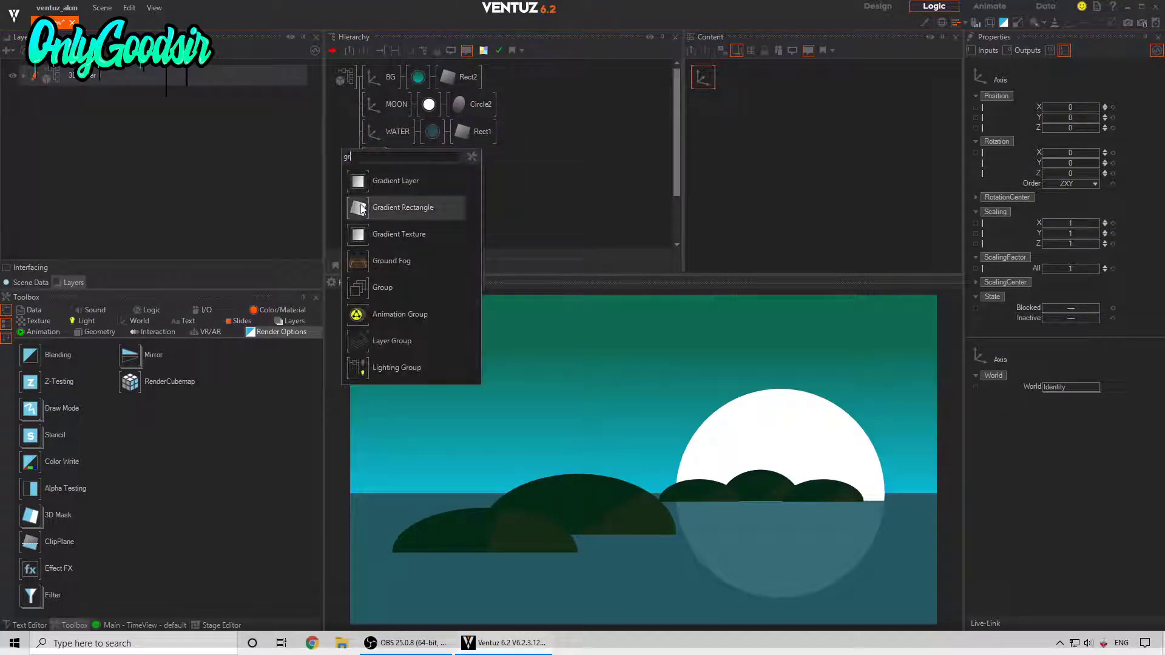
{"action": "left_click", "coordinate": [381, 288]}
{"action": "left_click", "coordinate": [366, 107]}
{"action": "left_click", "coordinate": [377, 136]}
{"action": "left_click_drag", "start_coordinate": [386, 129], "coordinate": [415, 157]}
{"action": "left_click", "coordinate": [376, 157]}
Insert a Group in front of the unnamed Axis and name it RIPPLES.
{"action": "left_click", "coordinate": [405, 163]}
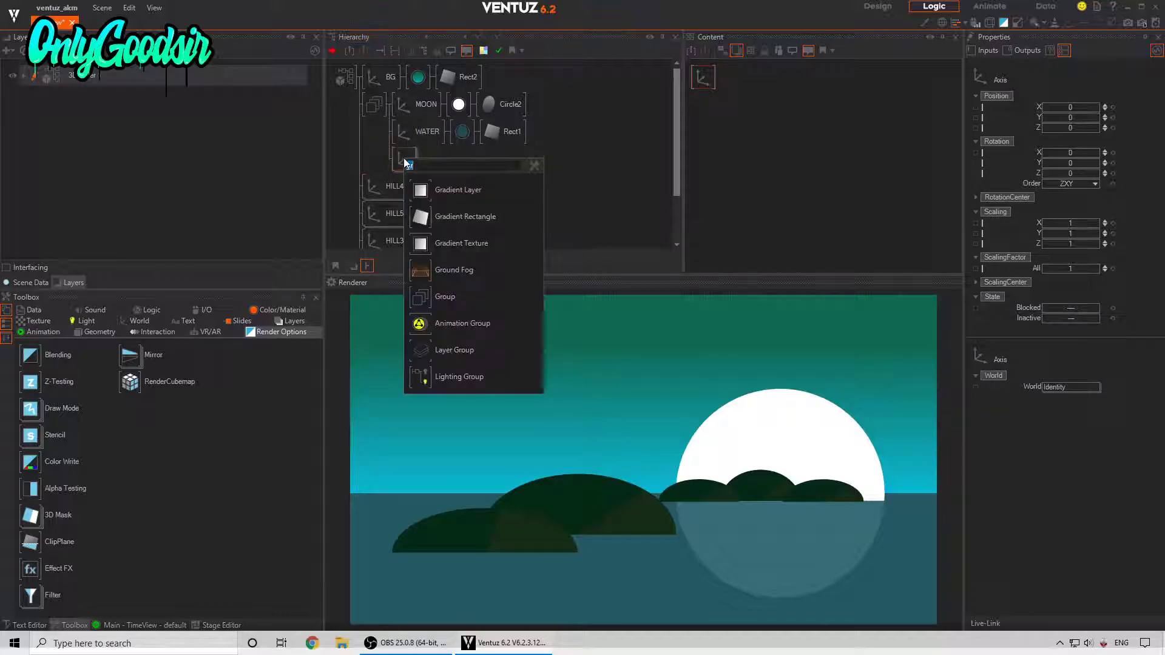
{"action": "left_click", "coordinate": [432, 297]}
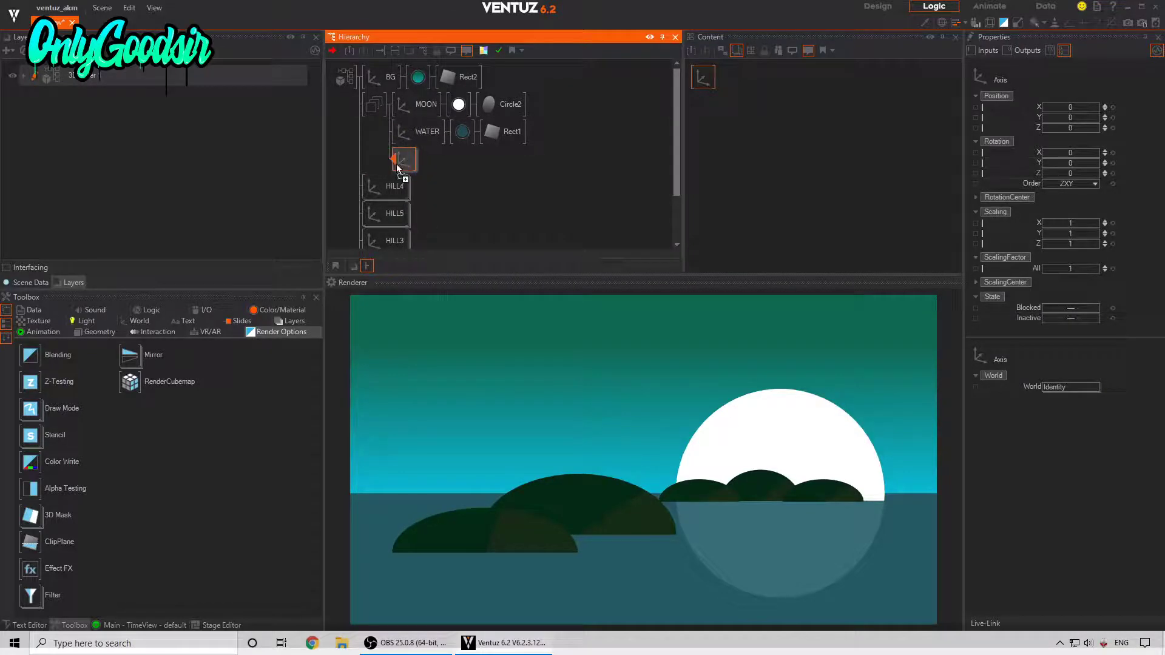
{"action": "type", "text": "RIPPLES"}
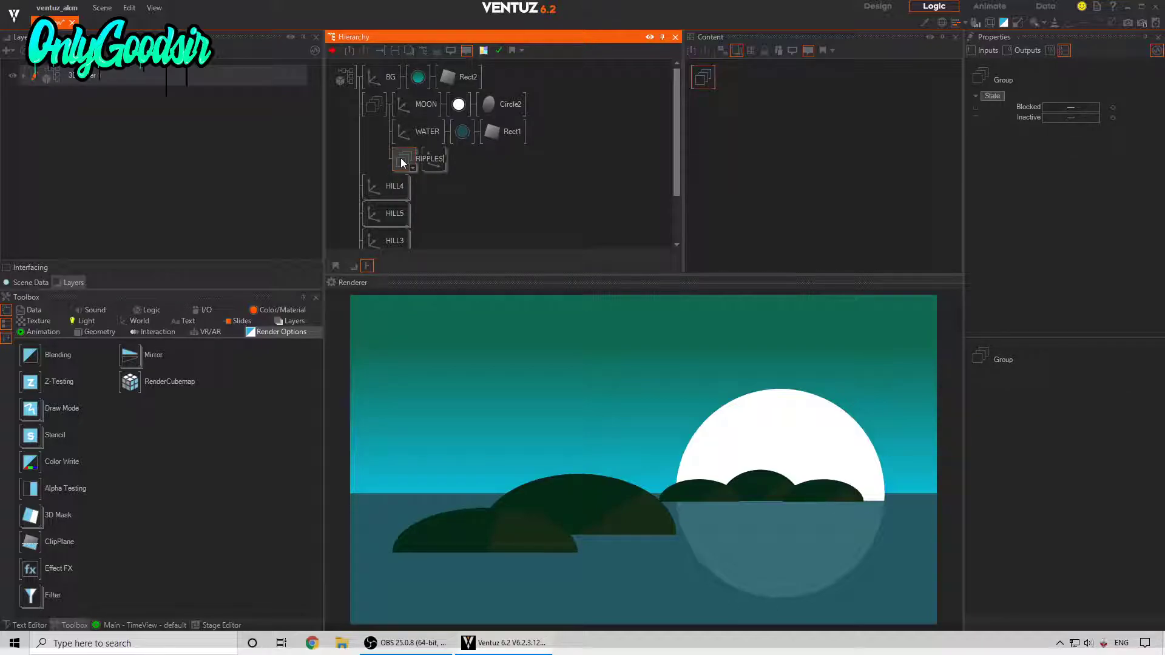
{"action": "key", "text": "Return"}
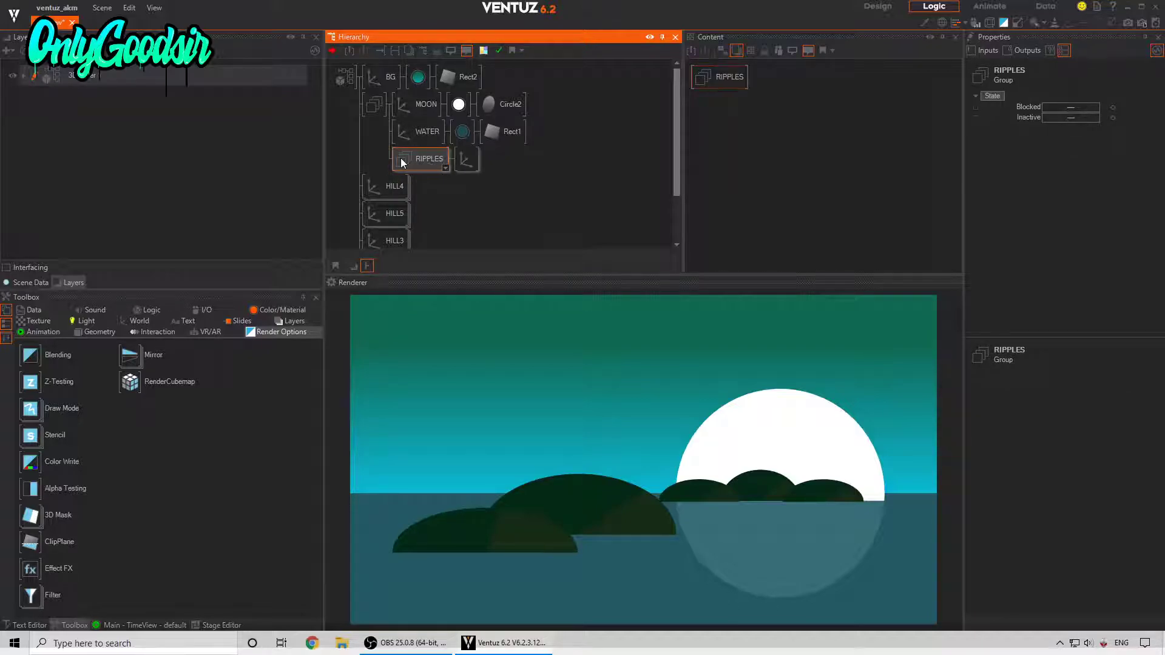
Add a Rounded Rectangle to the axis in RIPPLES and set its SizeX to 6.14 and SizeY to 0.31.
{"action": "double_click", "coordinate": [497, 174]}
{"action": "type", "text": "roun"}
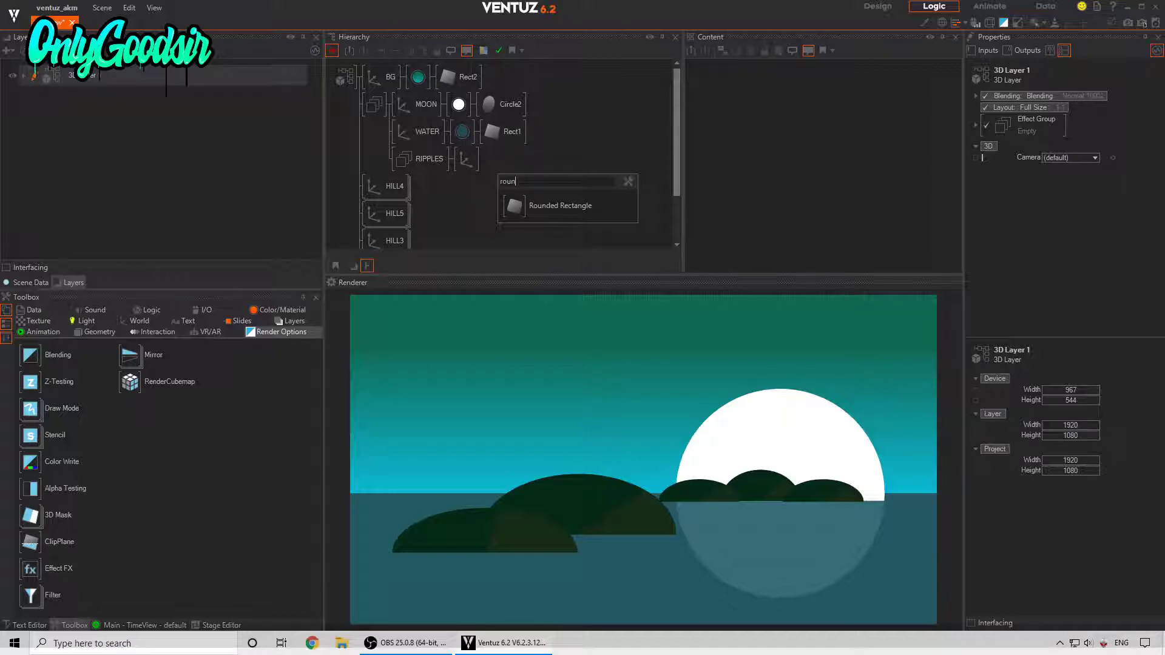
{"action": "left_click", "coordinate": [525, 206]}
{"action": "left_click", "coordinate": [467, 160]}
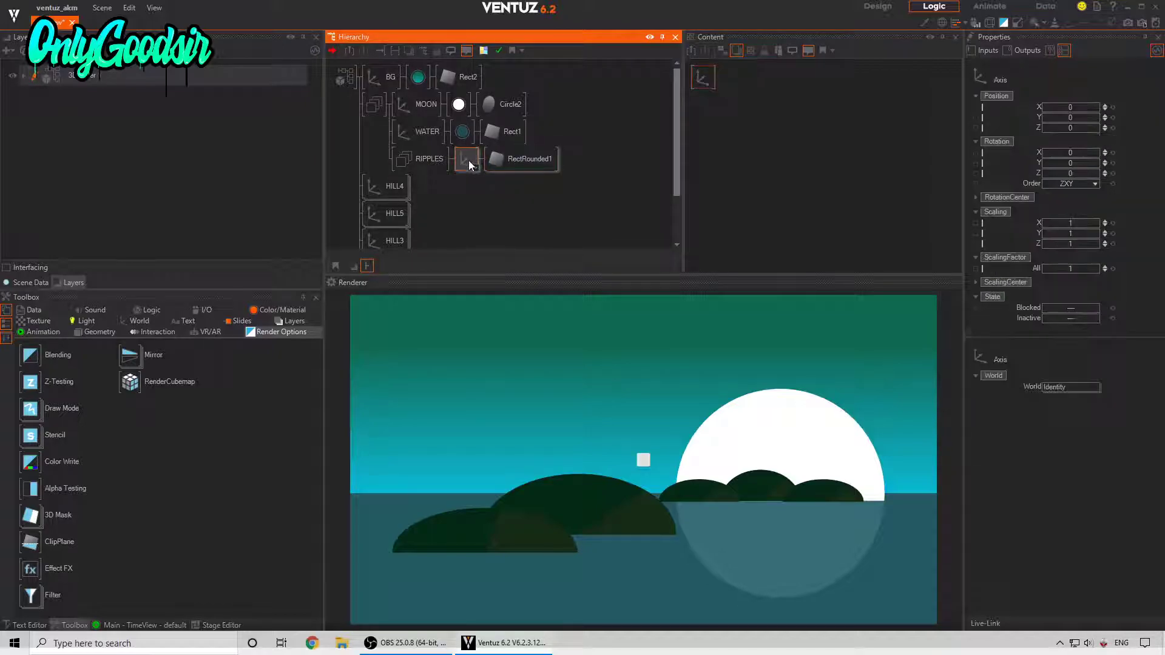
{"action": "left_click", "coordinate": [527, 156]}
{"action": "left_click_drag", "start_coordinate": [1083, 132], "coordinate": [1105, 122]}
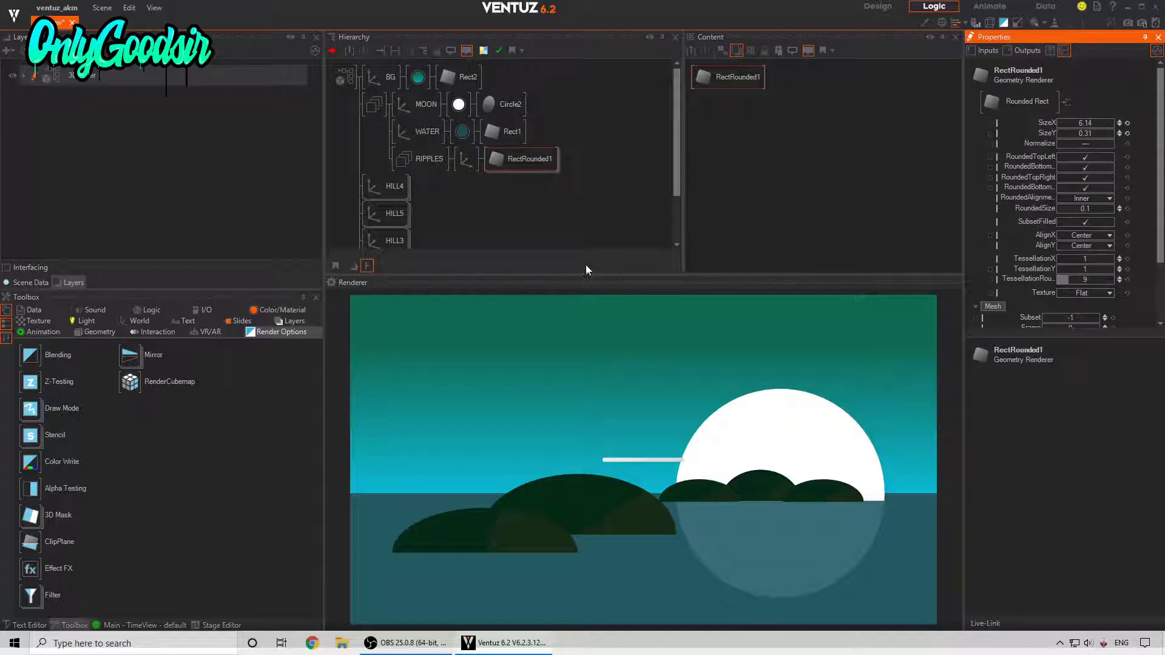
Insert a white Color node between RIPPLES and its Axis and set its shading to No Light.
{"action": "key", "text": "space"}
{"action": "type", "text": "c"}
{"action": "left_click", "coordinate": [518, 205]}
{"action": "left_click", "coordinate": [461, 160]}
{"action": "left_click", "coordinate": [1036, 163]}
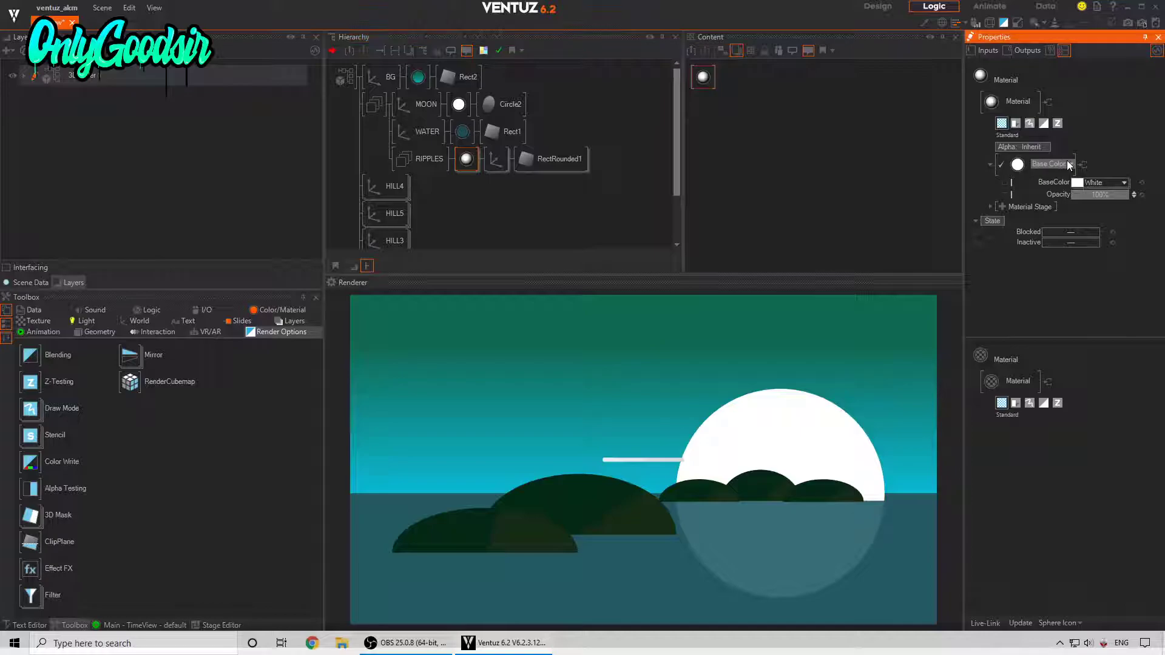
{"action": "left_click", "coordinate": [1014, 201]}
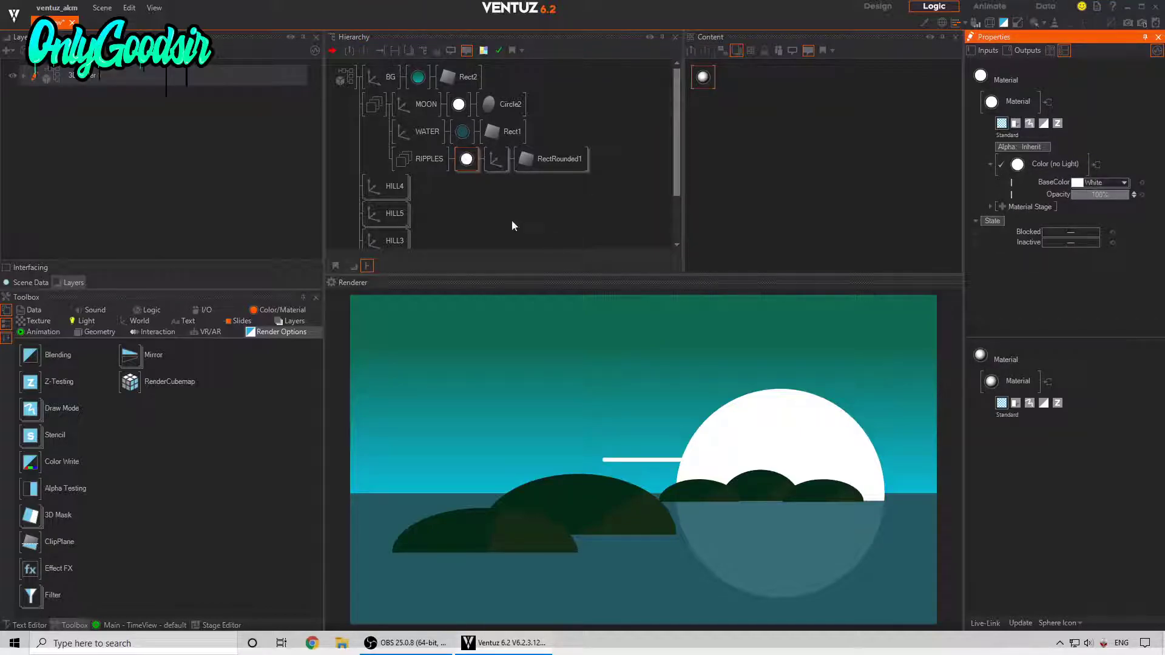
Move the ripple's Axis onto the water over the moon's reflection, with Y at -8.39 and Z at 29.4.
{"action": "left_click", "coordinate": [495, 160]}
{"action": "left_click_drag", "start_coordinate": [1058, 118], "coordinate": [1100, 107]}
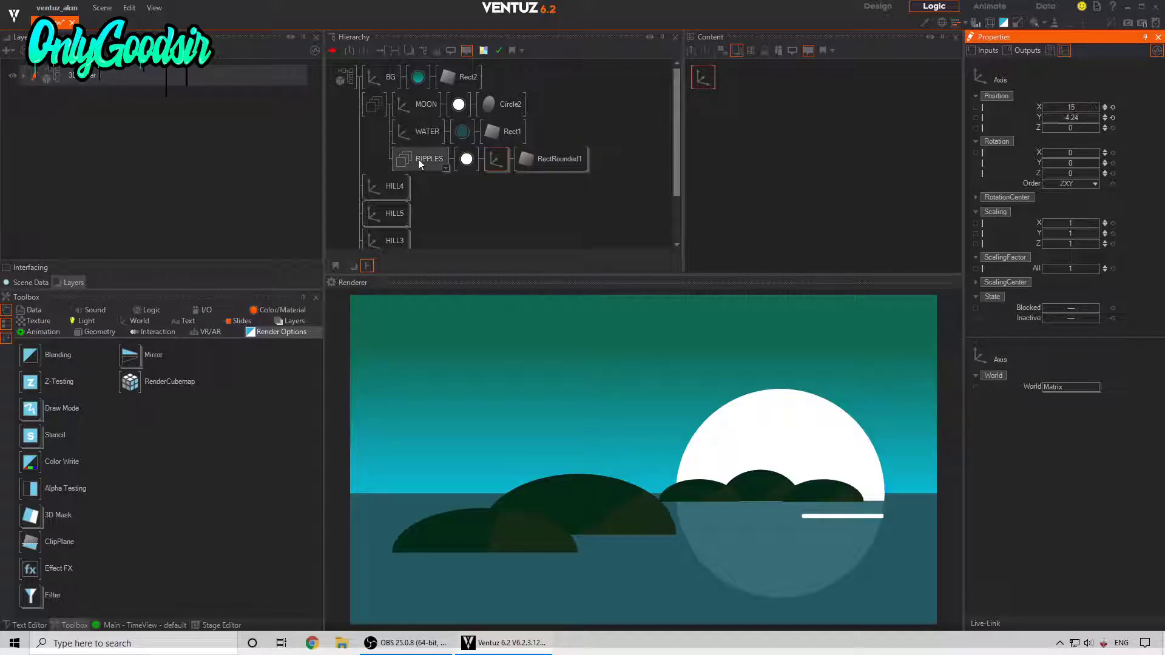
{"action": "mouse_move", "coordinate": [1044, 117]}
{"action": "left_mouse_down"}
{"action": "mouse_move", "coordinate": [1101, 130]}
{"action": "mouse_move", "coordinate": [1060, 135]}
{"action": "mouse_move", "coordinate": [1098, 110]}
{"action": "mouse_move", "coordinate": [1063, 111]}
{"action": "left_mouse_up"}
Duplicate the ripple's Axis within RIPPLES, shift the copy left of the original and lengthen its rectangle.
{"action": "left_click_drag", "start_coordinate": [497, 163], "coordinate": [498, 186], "text": "ctrl"}
{"action": "left_click_drag", "start_coordinate": [1070, 108], "coordinate": [1041, 108]}
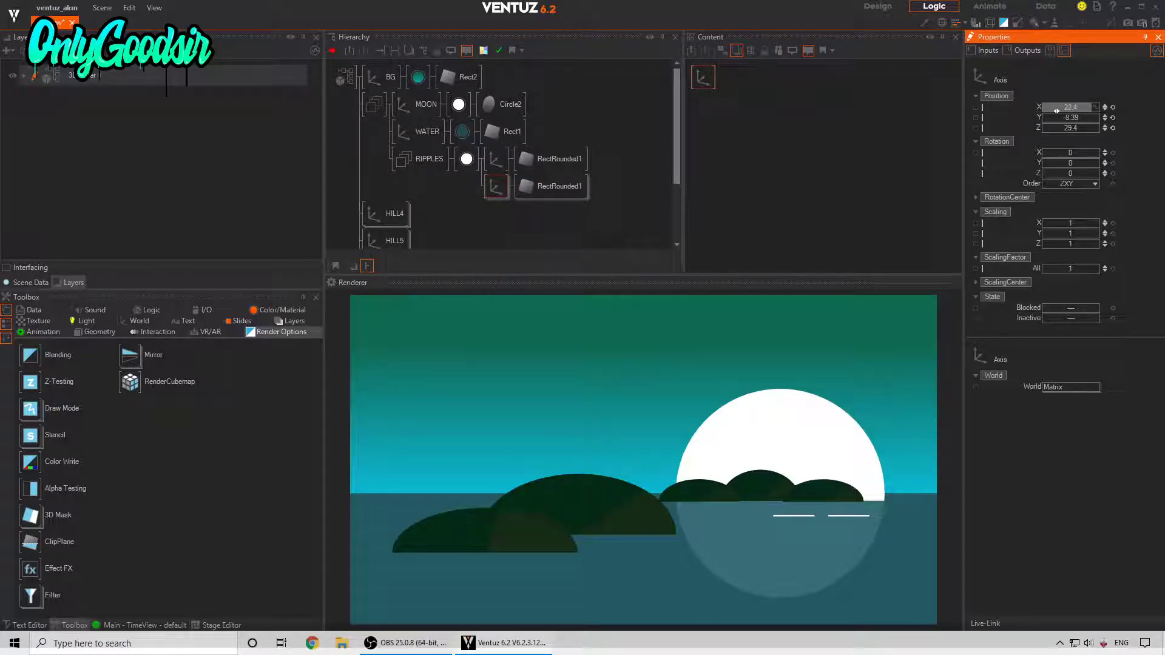
{"action": "left_click_drag", "start_coordinate": [1051, 111], "coordinate": [1106, 123]}
Adjust SizeY and RoundedSize of both ripple rectangles together to make the lines thicker.
{"action": "left_click", "coordinate": [551, 186]}
{"action": "left_click", "coordinate": [564, 159], "text": "ctrl"}
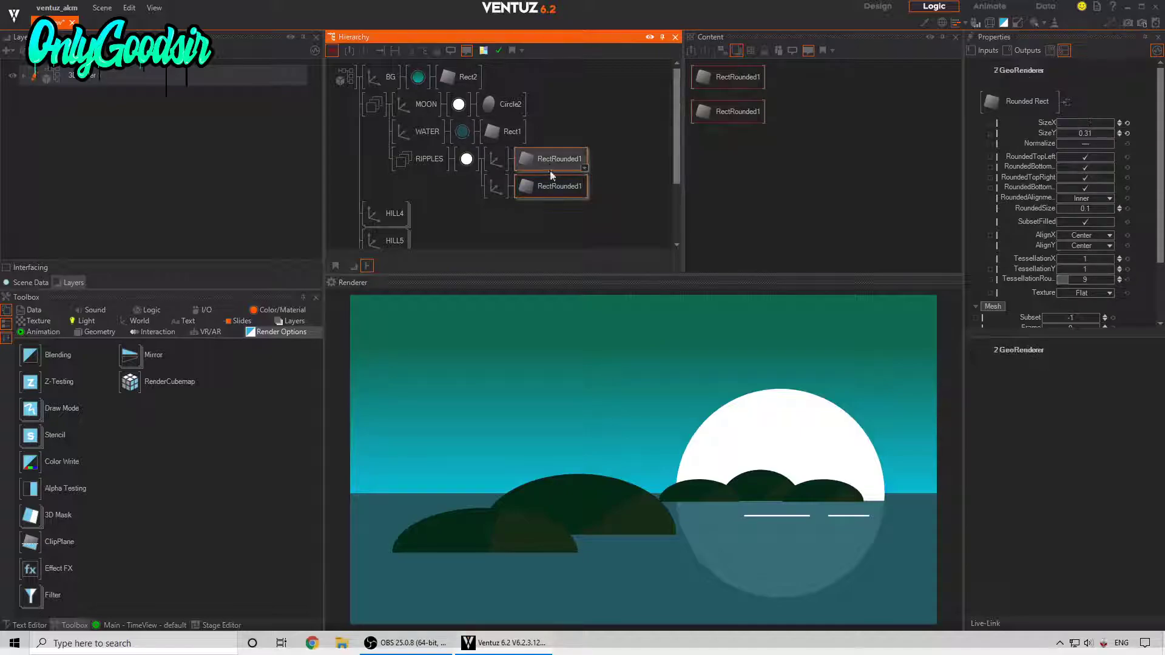
{"action": "left_click_drag", "start_coordinate": [1091, 134], "coordinate": [1097, 134]}
{"action": "left_click_drag", "start_coordinate": [1113, 207], "coordinate": [1113, 205]}
Set the X rotation of both ripple axes to 66 and their Y position to -7.99.
{"action": "left_click", "coordinate": [493, 168]}
{"action": "left_click", "coordinate": [495, 184], "text": "ctrl"}
{"action": "left_click_drag", "start_coordinate": [1096, 153], "coordinate": [1123, 110]}
Duplicate the second ripple's Axis and move the copy left along X to about 10.
{"action": "left_click", "coordinate": [496, 187]}
{"action": "left_click", "coordinate": [485, 192]}
{"action": "key", "text": "ctrl+c"}
{"action": "key", "text": "ctrl+v"}
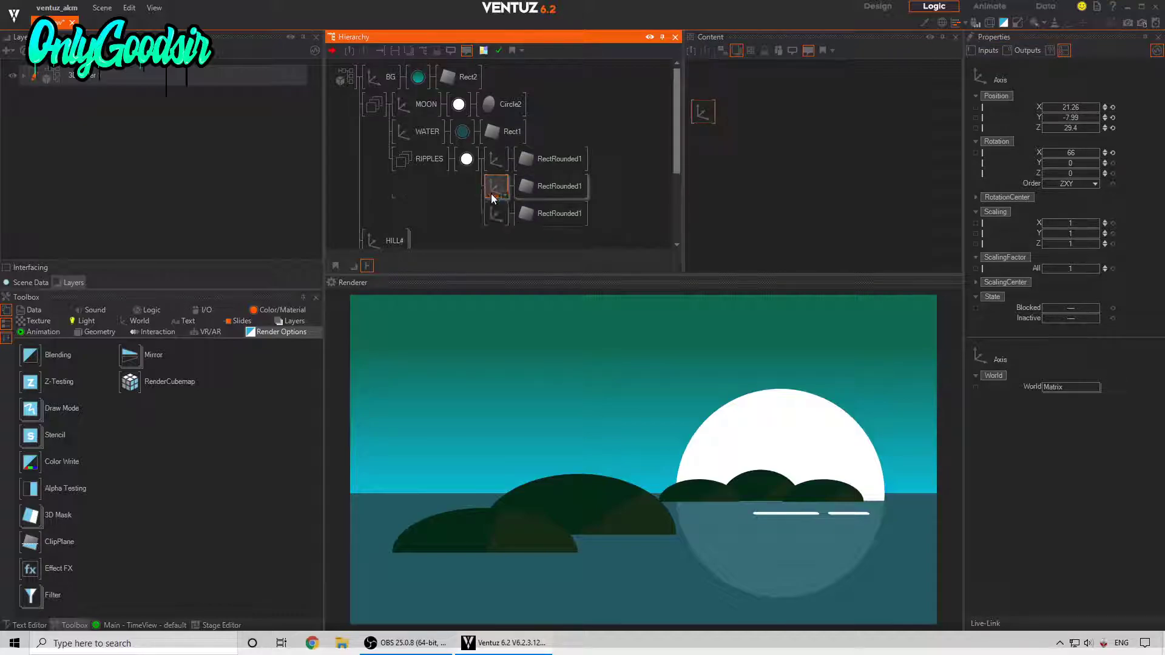
{"action": "mouse_move", "coordinate": [1074, 113]}
{"action": "left_mouse_down"}
{"action": "mouse_move", "coordinate": [1045, 111]}
{"action": "mouse_move", "coordinate": [1077, 109]}
{"action": "left_mouse_up"}
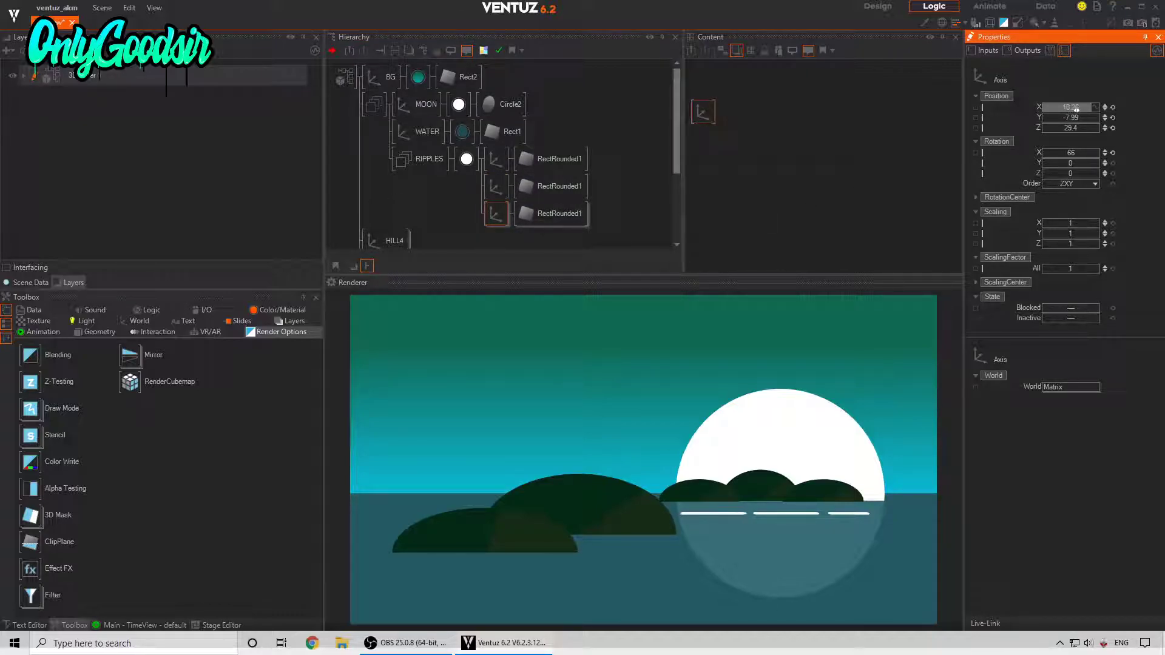
Duplicate all three ripple axes together, move the copies back to Z 36.95 at Y -8.03, and shift them right along X.
{"action": "left_click", "coordinate": [501, 186], "text": "ctrl"}
{"action": "left_click", "coordinate": [490, 165], "text": "ctrl"}
{"action": "left_click_drag", "start_coordinate": [489, 221], "coordinate": [496, 234], "text": "ctrl"}
{"action": "scroll", "coordinate": [483, 167], "scroll_direction": "down", "scroll_amount": 1}
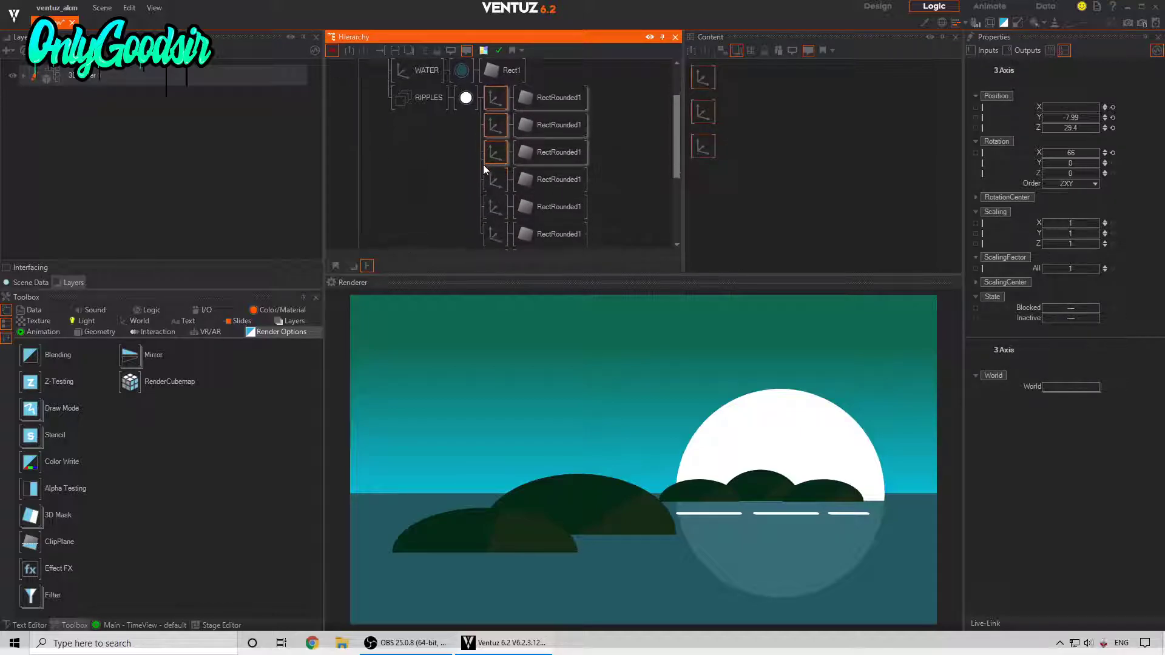
{"action": "left_click", "coordinate": [490, 182]}
{"action": "left_click", "coordinate": [492, 208], "text": "ctrl"}
{"action": "left_click", "coordinate": [493, 233], "text": "ctrl"}
{"action": "mouse_move", "coordinate": [1090, 120]}
{"action": "left_mouse_down"}
{"action": "mouse_move", "coordinate": [1042, 114]}
{"action": "mouse_move", "coordinate": [1074, 128]}
{"action": "mouse_move", "coordinate": [1100, 109]}
{"action": "mouse_move", "coordinate": [1079, 126]}
{"action": "left_mouse_up"}
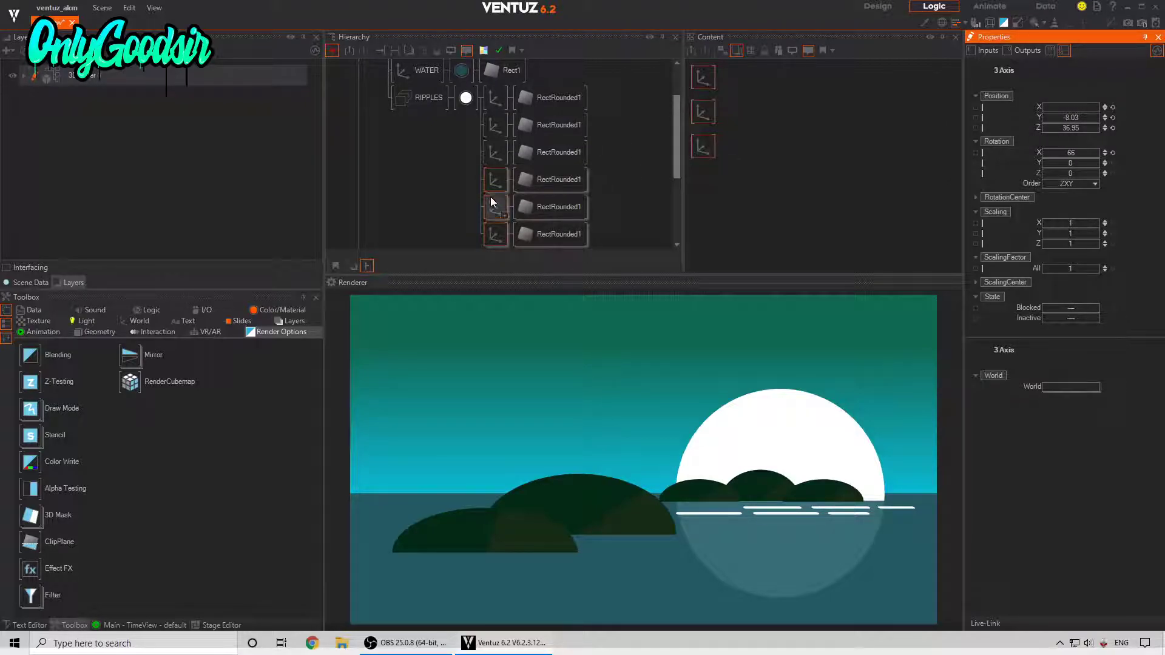
Duplicate the three newest ripple axes, bring the copies forward to Z 22.75, and offset them along X.
{"action": "left_click", "coordinate": [497, 235]}
{"action": "scroll", "coordinate": [501, 242], "scroll_direction": "down", "scroll_amount": 2}
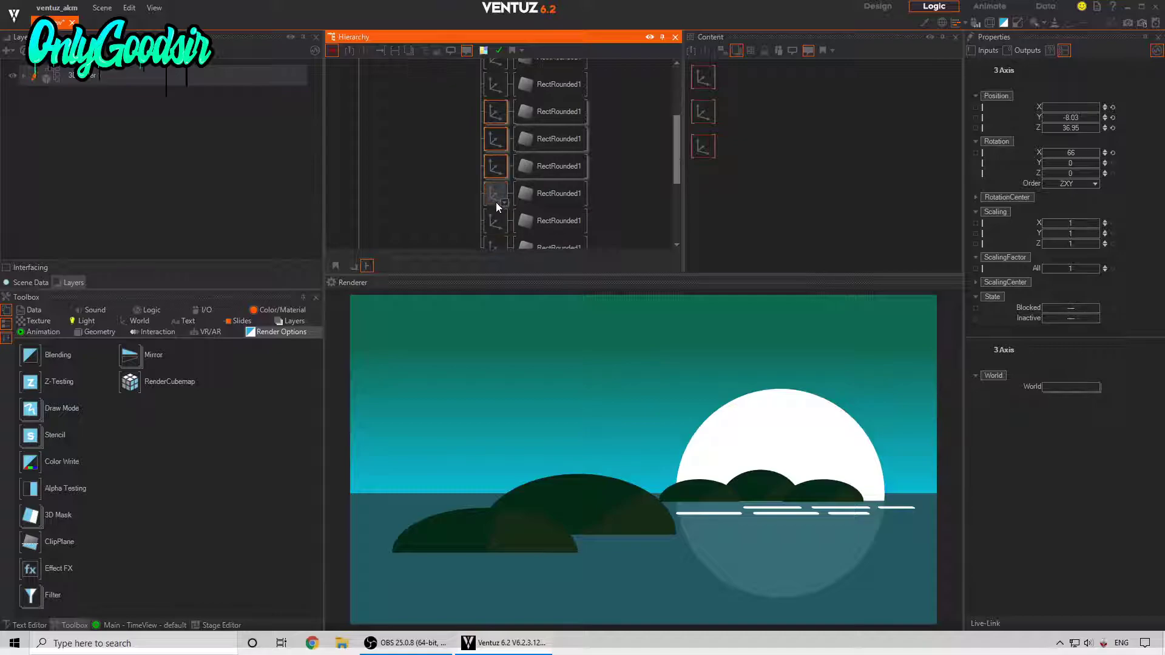
{"action": "middle_click_drag", "start_coordinate": [498, 207], "coordinate": [500, 155]}
{"action": "left_click", "coordinate": [501, 155], "text": "ctrl"}
{"action": "left_click", "coordinate": [500, 183], "text": "ctrl"}
{"action": "left_click_drag", "start_coordinate": [1079, 132], "coordinate": [1044, 125]}
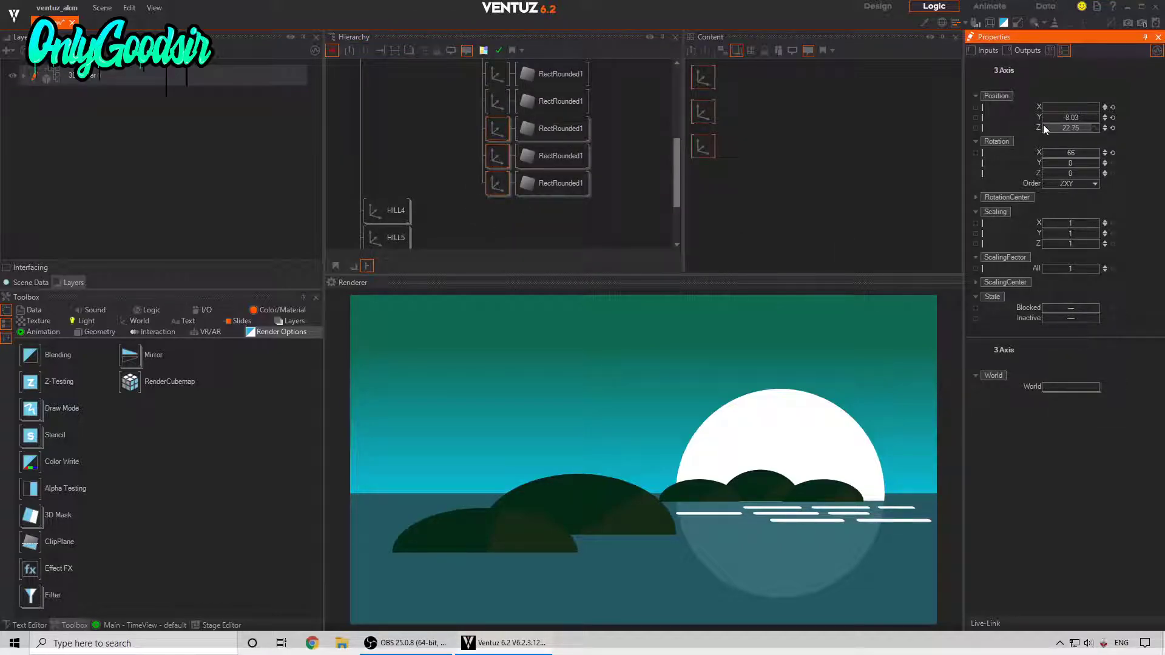
Duplicate the three ripple axes at Z 22.75, bring the copies forward to Z 14.05, and shift them left along X.
{"action": "left_click_drag", "start_coordinate": [494, 179], "coordinate": [496, 192]}
{"action": "middle_click_drag", "start_coordinate": [494, 217], "coordinate": [498, 151]}
{"action": "left_click", "coordinate": [498, 148]}
{"action": "left_click", "coordinate": [499, 172], "text": "ctrl"}
{"action": "left_click", "coordinate": [496, 199], "text": "ctrl"}
{"action": "left_click_drag", "start_coordinate": [1089, 129], "coordinate": [1060, 111]}
Duplicate the three ripple axes at Z 14.05 and move the copies right along X to extend the front row.
{"action": "left_click_drag", "start_coordinate": [494, 200], "coordinate": [497, 214], "text": "ctrl"}
{"action": "middle_click_drag", "start_coordinate": [507, 227], "coordinate": [508, 152]}
{"action": "left_click", "coordinate": [506, 152], "text": "ctrl"}
{"action": "left_click", "coordinate": [500, 177], "text": "ctrl"}
{"action": "left_click", "coordinate": [497, 210], "text": "ctrl"}
{"action": "left_click", "coordinate": [504, 151]}
{"action": "left_click", "coordinate": [500, 176], "text": "ctrl"}
{"action": "left_click", "coordinate": [497, 210], "text": "ctrl"}
{"action": "mouse_move", "coordinate": [1062, 108]}
{"action": "left_mouse_down"}
{"action": "mouse_move", "coordinate": [1097, 105]}
{"action": "mouse_move", "coordinate": [1070, 105]}
{"action": "left_mouse_up"}
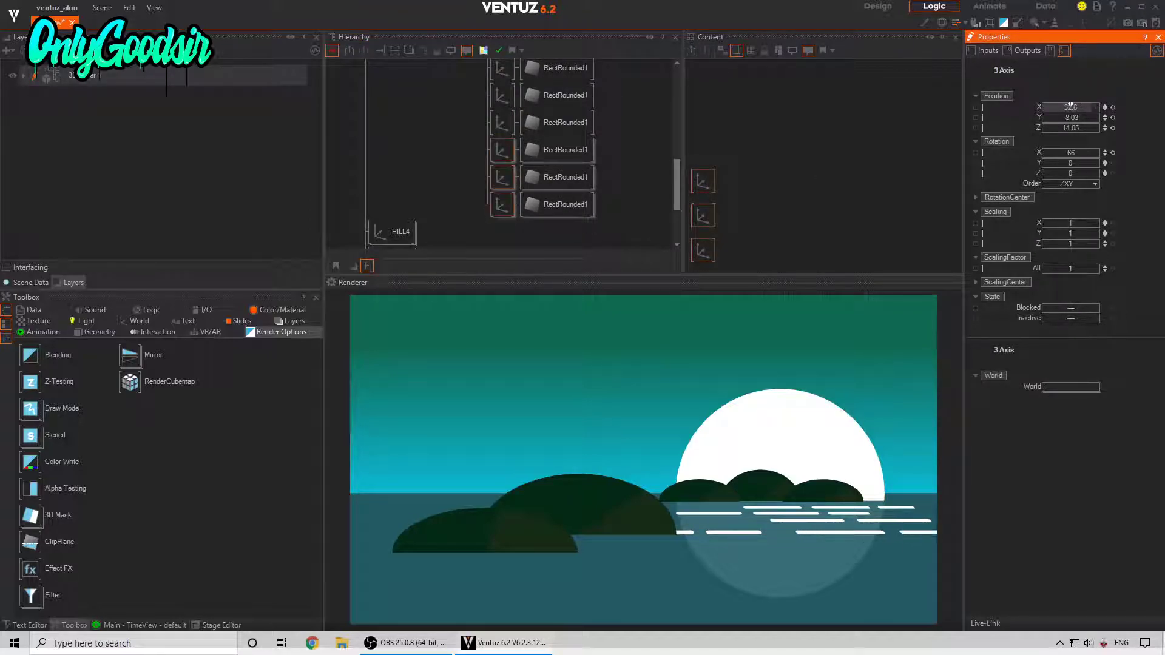
Duplicate the last three front-row axes and place the copies at Z 18.55, scaled to 0.46 and shifted along X.
{"action": "left_click_drag", "start_coordinate": [502, 205], "coordinate": [506, 221], "text": "ctrl"}
{"action": "middle_click_drag", "start_coordinate": [509, 236], "coordinate": [503, 163]}
{"action": "left_click", "coordinate": [499, 162]}
{"action": "left_click", "coordinate": [497, 186], "text": "ctrl"}
{"action": "left_click", "coordinate": [498, 212], "text": "ctrl"}
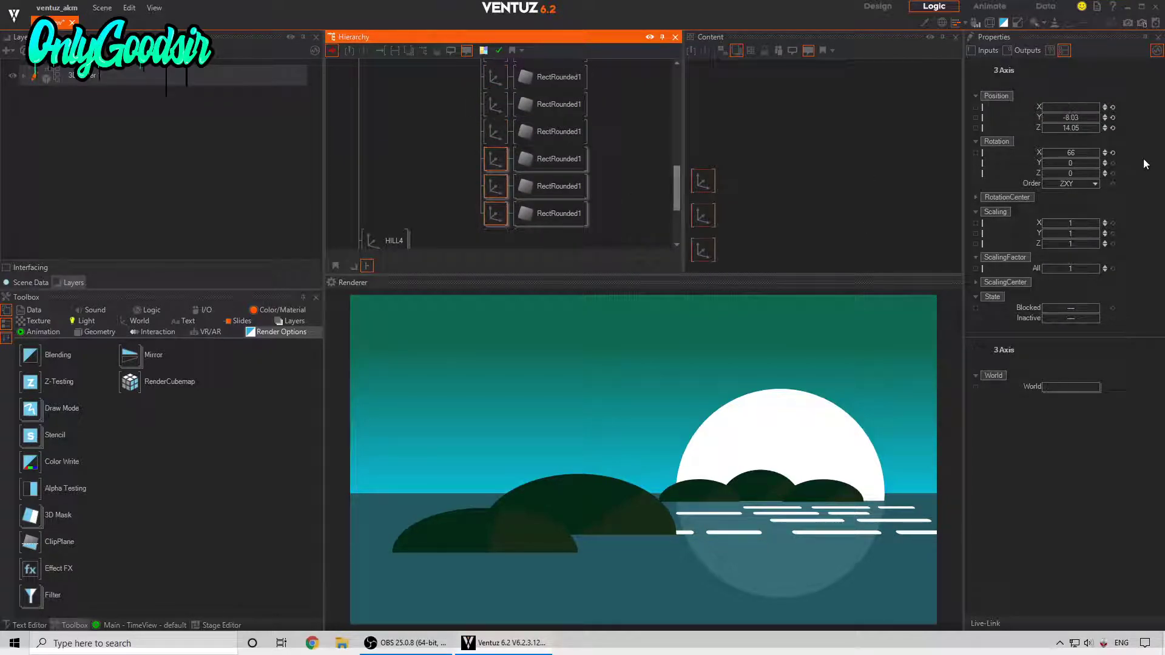
{"action": "left_click_drag", "start_coordinate": [1074, 129], "coordinate": [1060, 105]}
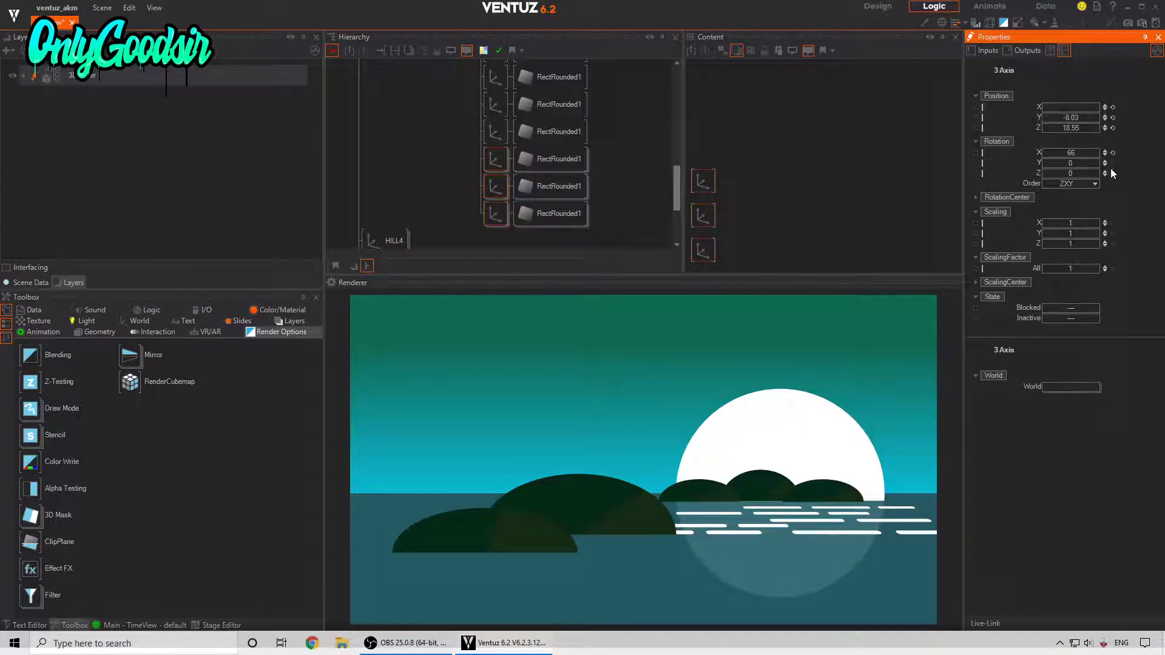
{"action": "left_click_drag", "start_coordinate": [1079, 269], "coordinate": [1051, 268]}
{"action": "left_click_drag", "start_coordinate": [1066, 107], "coordinate": [1087, 111]}
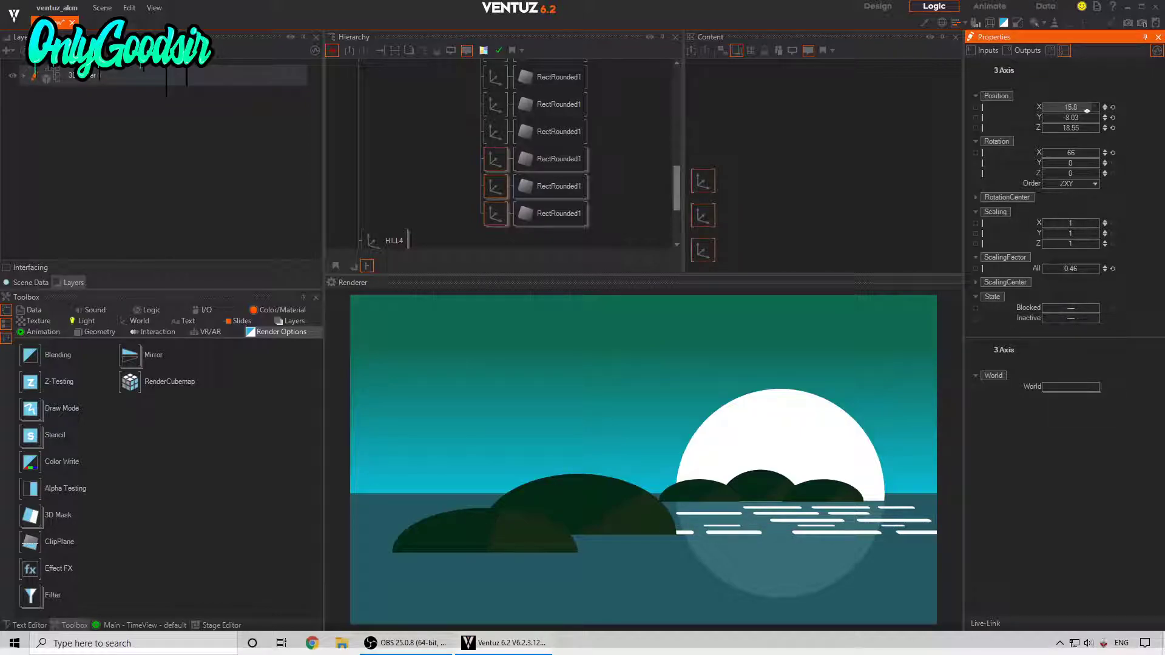
Duplicate the three scaled-down axes, move the copies back to Z 42.25, and lengthen the middle copy's rectangle to SizeX about 33.
{"action": "left_click", "coordinate": [497, 217]}
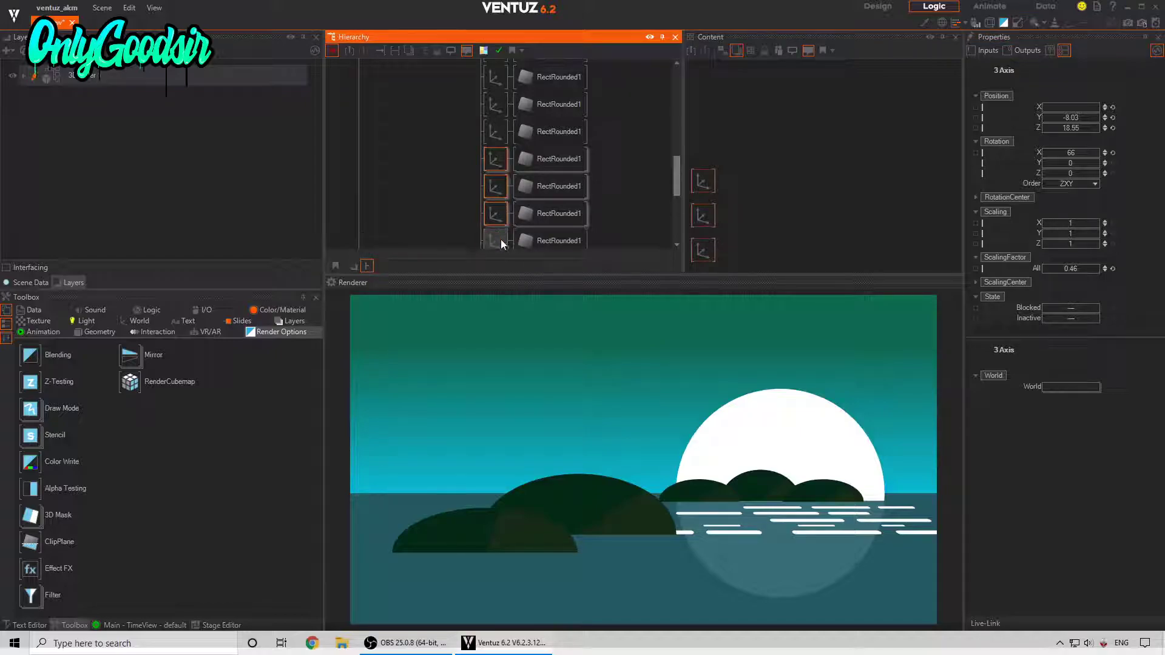
{"action": "left_click", "coordinate": [496, 157]}
{"action": "left_click", "coordinate": [497, 182], "text": "ctrl"}
{"action": "left_click", "coordinate": [496, 213], "text": "ctrl"}
{"action": "left_click_drag", "start_coordinate": [1066, 129], "coordinate": [1096, 130]}
{"action": "left_click", "coordinate": [549, 187]}
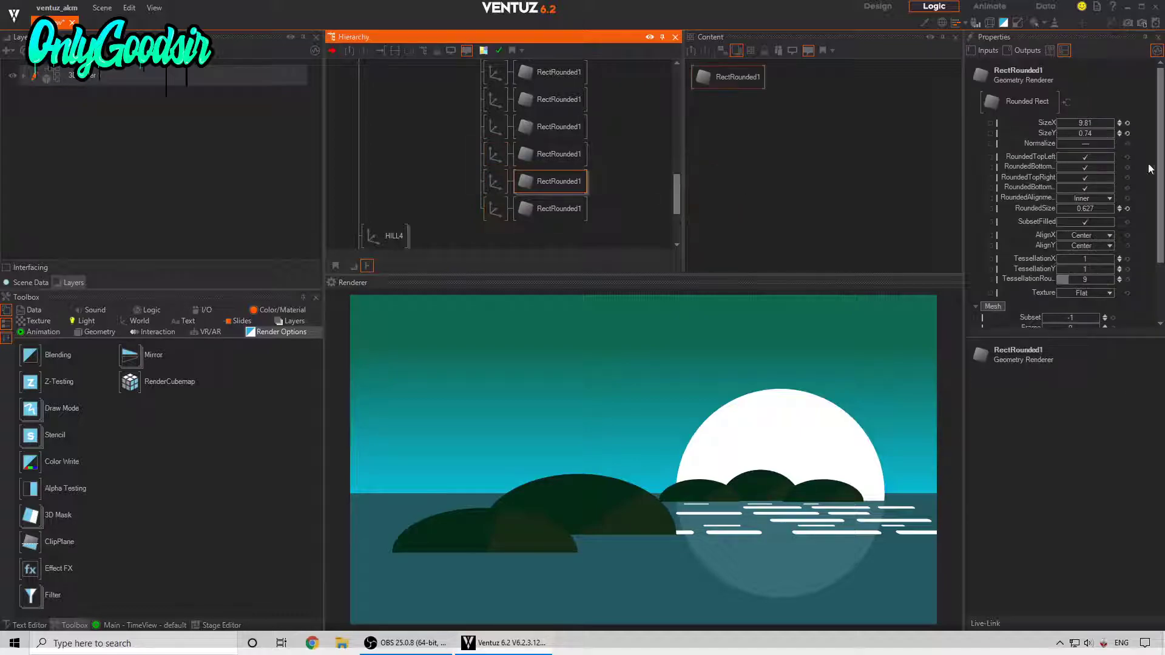
{"action": "left_click_drag", "start_coordinate": [1113, 124], "coordinate": [1108, 128]}
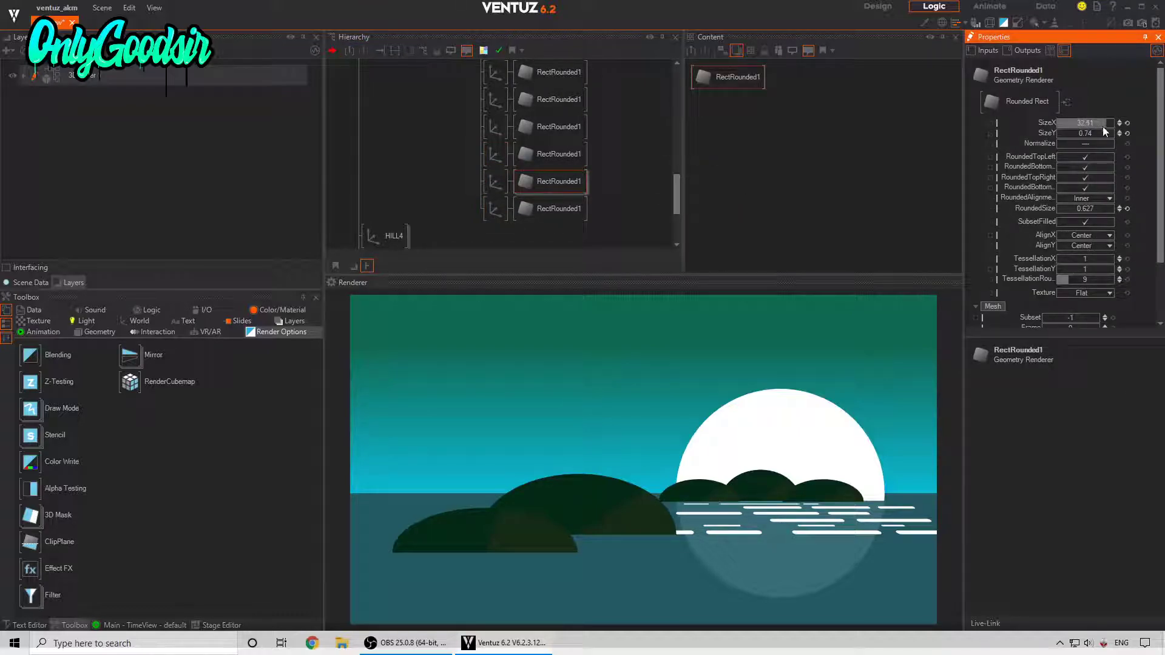
Select four rounded rectangles across the ripple rows and set their shared SizeY to 0.37.
{"action": "middle_click_drag", "start_coordinate": [548, 153], "coordinate": [567, 176]}
{"action": "left_click", "coordinate": [564, 125]}
{"action": "scroll", "coordinate": [561, 110], "scroll_direction": "up", "scroll_amount": 1}
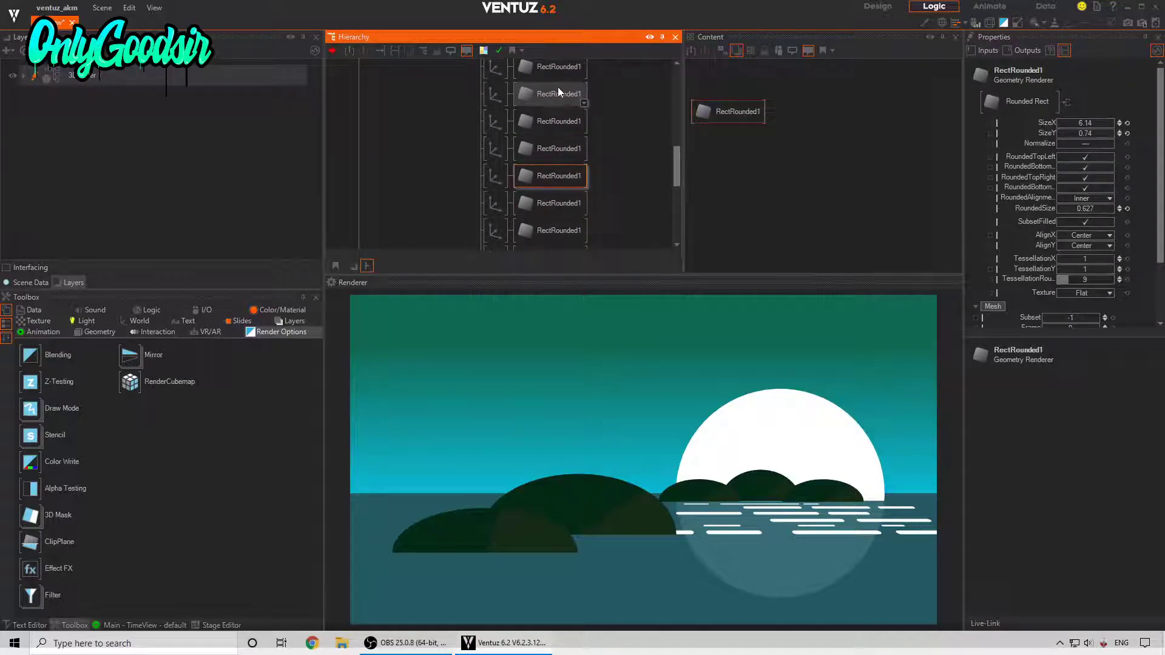
{"action": "left_click", "coordinate": [557, 91], "text": "ctrl"}
{"action": "scroll", "coordinate": [544, 112], "scroll_direction": "up", "scroll_amount": 1}
{"action": "left_click", "coordinate": [555, 107], "text": "ctrl"}
{"action": "left_click", "coordinate": [562, 80], "text": "ctrl"}
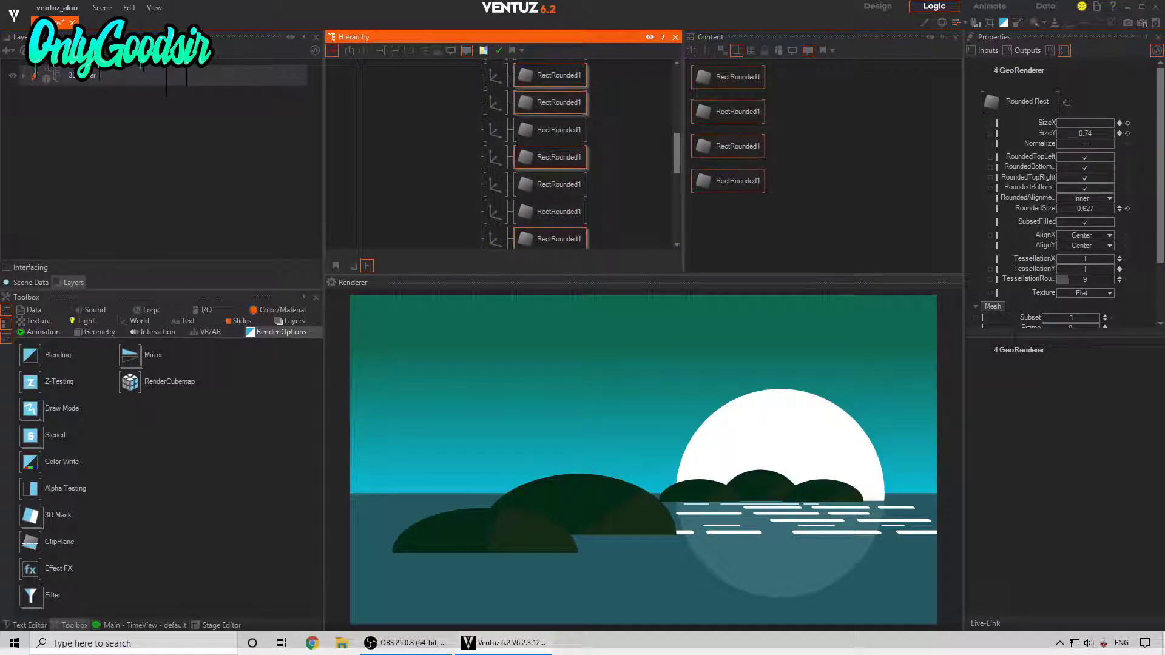
{"action": "mouse_move", "coordinate": [1069, 125]}
{"action": "left_mouse_down"}
{"action": "mouse_move", "coordinate": [1113, 126]}
{"action": "mouse_move", "coordinate": [1064, 141]}
{"action": "left_mouse_up"}
Set SizeY to 0.33 on the second, fourth and sixth ripple rectangles together.
{"action": "scroll", "coordinate": [509, 186], "scroll_direction": "up", "scroll_amount": 4}
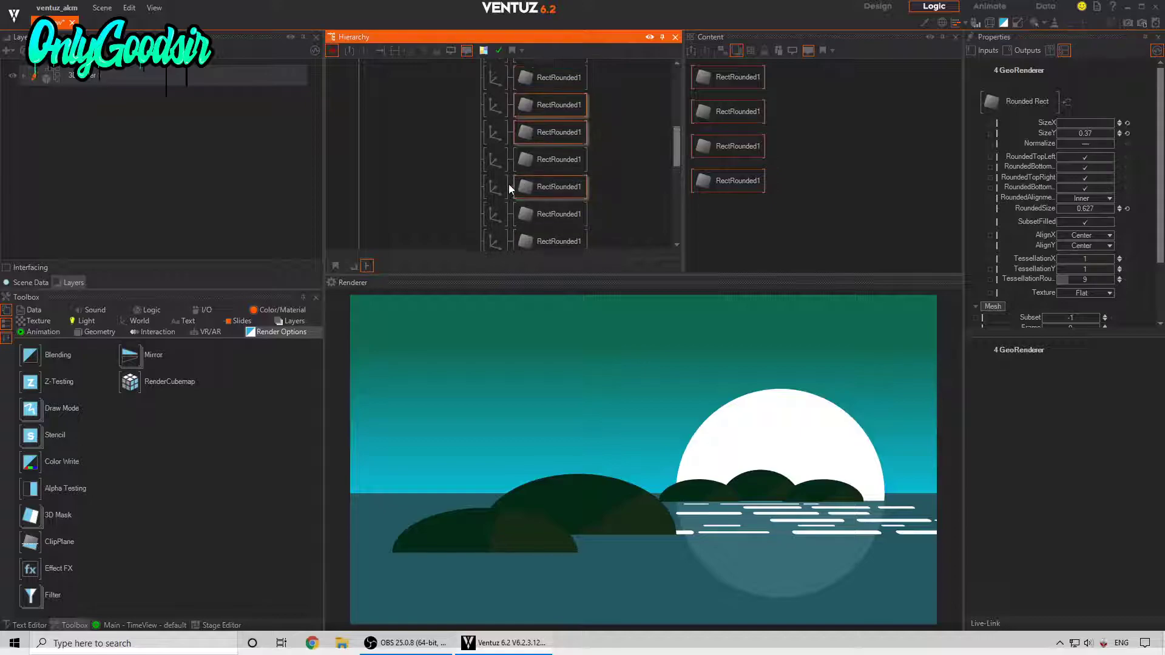
{"action": "left_click", "coordinate": [548, 126]}
{"action": "scroll", "coordinate": [539, 122], "scroll_direction": "up", "scroll_amount": 2}
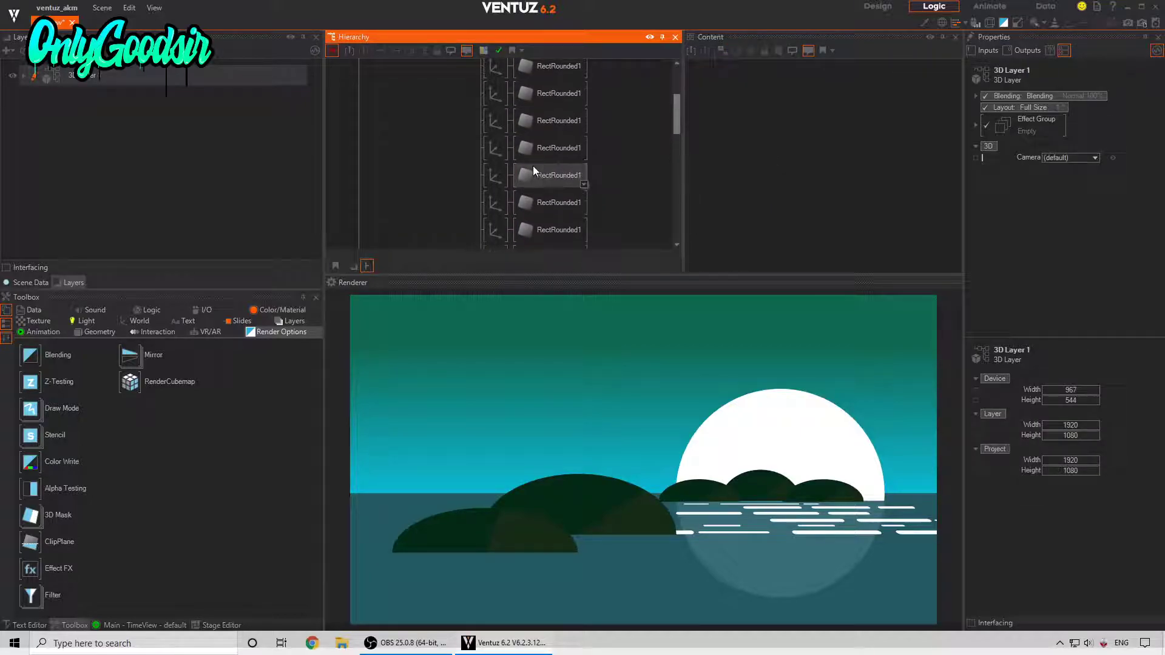
{"action": "left_click", "coordinate": [534, 168]}
{"action": "left_click", "coordinate": [548, 114], "text": "ctrl"}
{"action": "scroll", "coordinate": [549, 97], "scroll_direction": "up", "scroll_amount": 2}
{"action": "left_click", "coordinate": [542, 125], "text": "ctrl"}
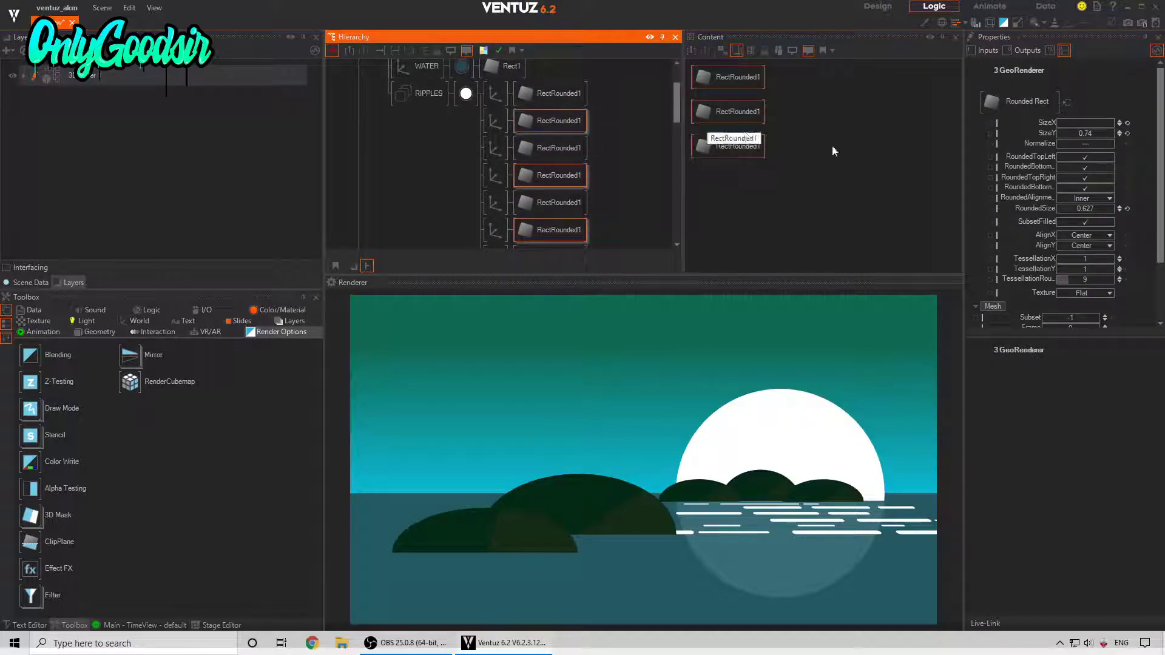
{"action": "mouse_move", "coordinate": [1088, 133]}
{"action": "left_mouse_down"}
{"action": "mouse_move", "coordinate": [1062, 130]}
{"action": "mouse_move", "coordinate": [1076, 129]}
{"action": "left_mouse_up"}
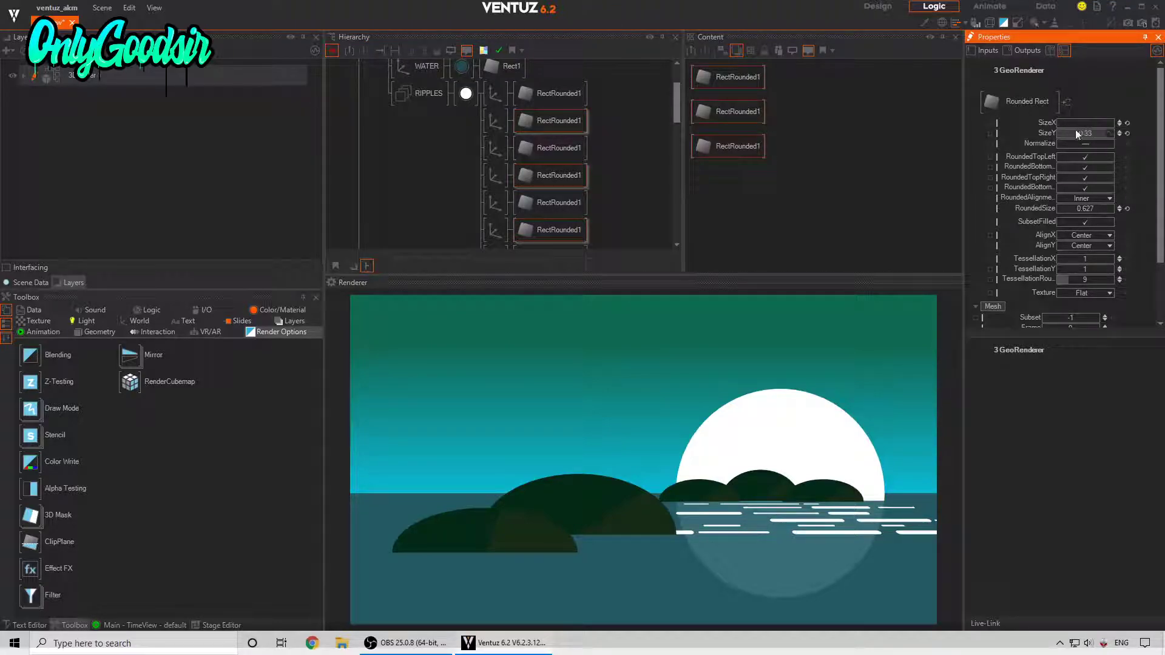
Check the ripple axes one by one, toggling their Blocked state to identify which line each controls.
{"action": "middle_click_drag", "start_coordinate": [613, 220], "coordinate": [563, 112]}
{"action": "scroll", "coordinate": [565, 113], "scroll_direction": "down", "scroll_amount": 5}
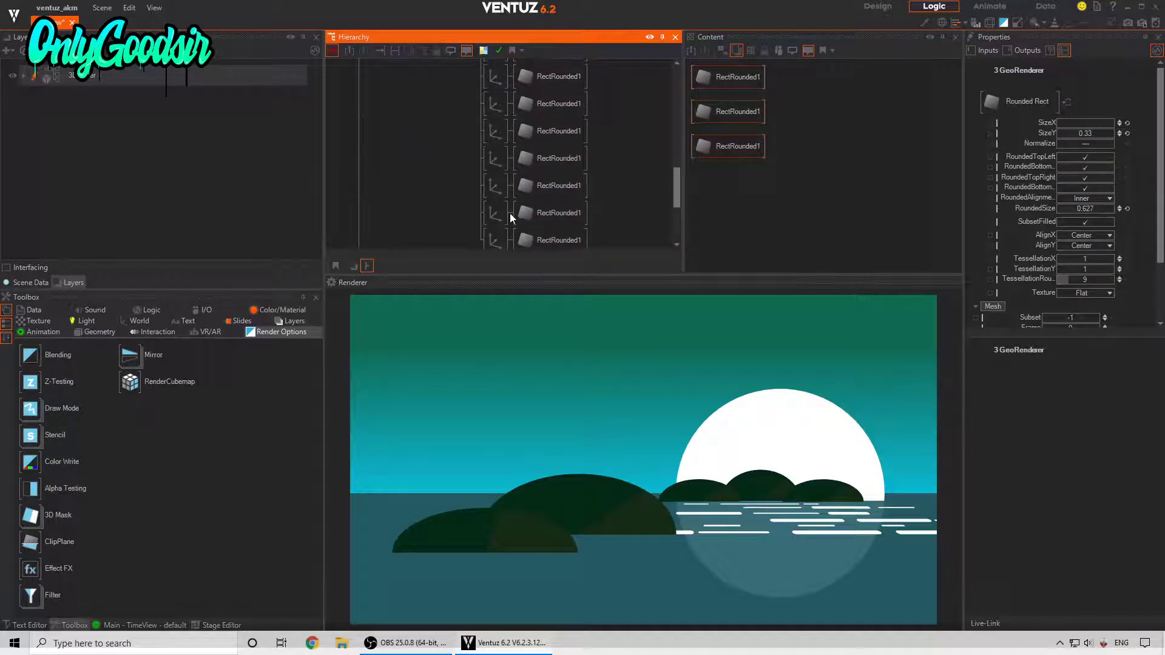
{"action": "left_click", "coordinate": [495, 203]}
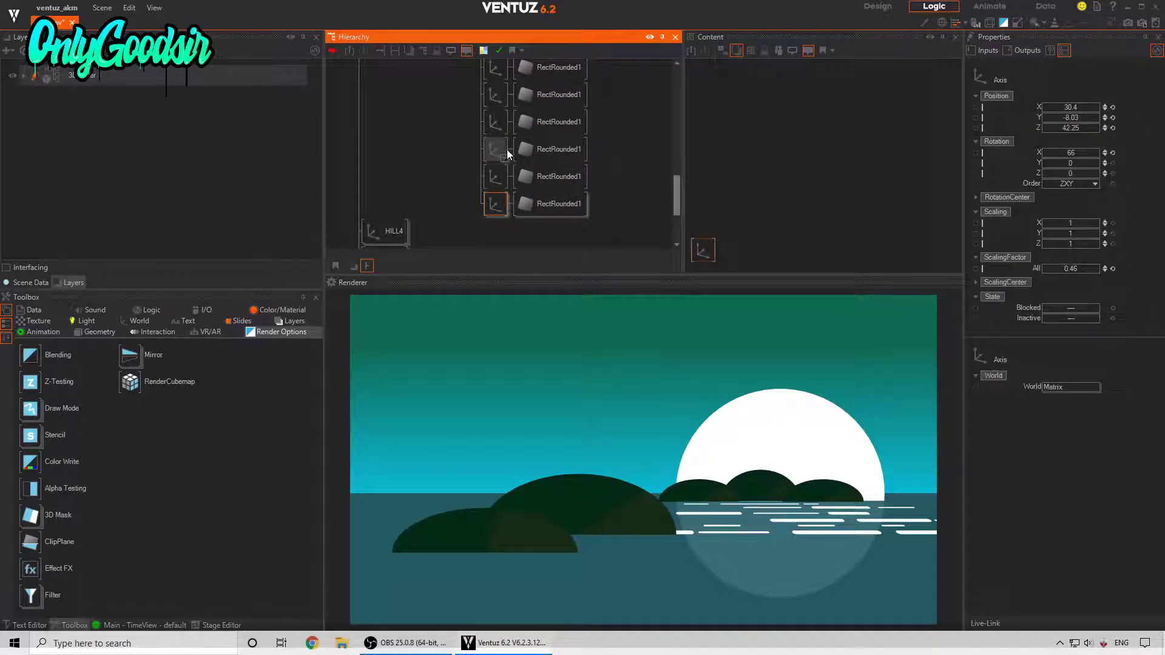
{"action": "left_click", "coordinate": [497, 102]}
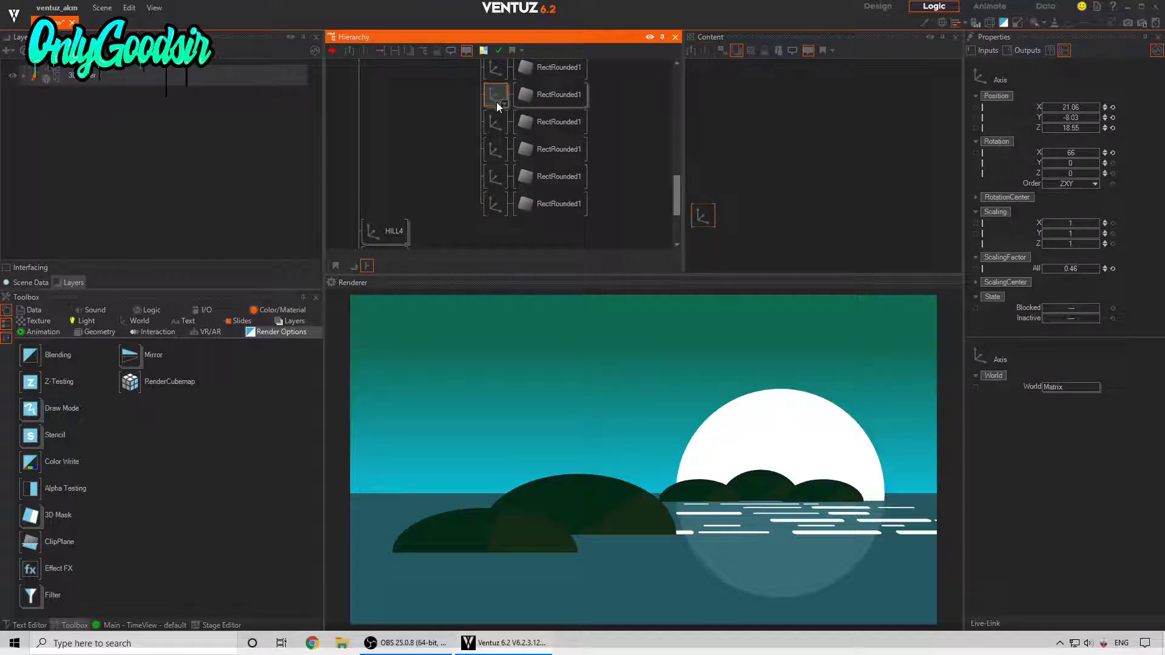
{"action": "left_click", "coordinate": [491, 154]}
{"action": "left_click", "coordinate": [492, 177]}
{"action": "left_click", "coordinate": [493, 200]}
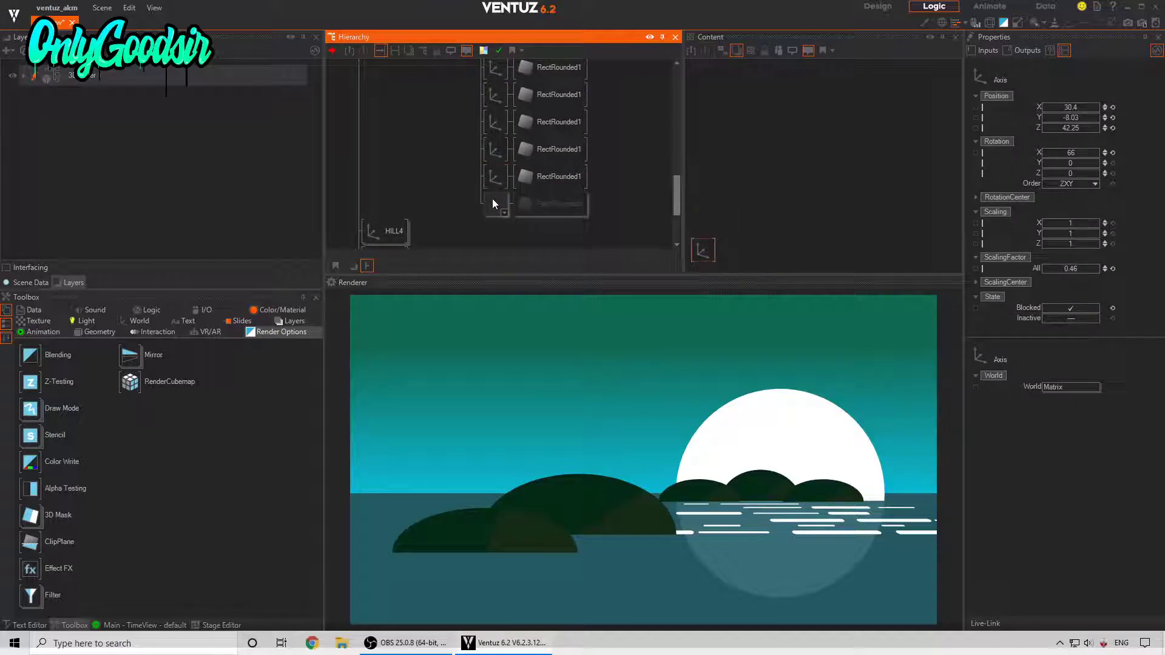
{"action": "scroll", "coordinate": [504, 170], "scroll_direction": "up", "scroll_amount": 5}
{"action": "left_click", "coordinate": [496, 159]}
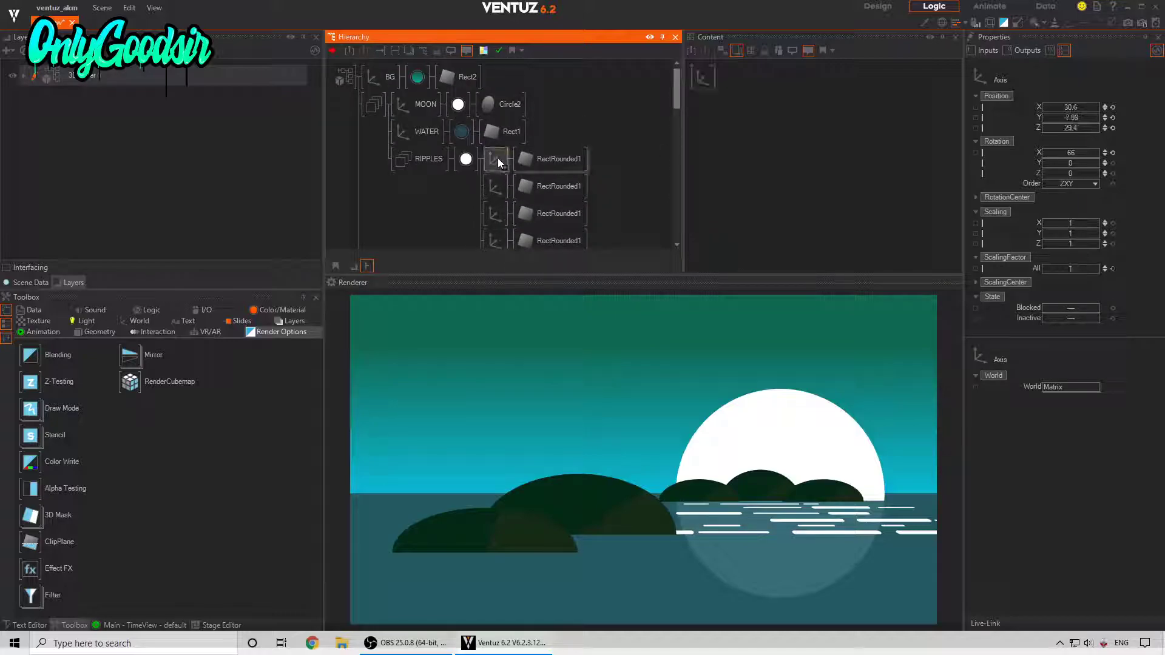
{"action": "left_click", "coordinate": [493, 185]}
{"action": "scroll", "coordinate": [485, 157], "scroll_direction": "down", "scroll_amount": 2}
{"action": "left_click", "coordinate": [486, 154]}
{"action": "left_click", "coordinate": [491, 184]}
{"action": "left_click", "coordinate": [496, 208]}
{"action": "scroll", "coordinate": [496, 218], "scroll_direction": "down", "scroll_amount": 3}
{"action": "left_click", "coordinate": [493, 152]}
{"action": "left_click", "coordinate": [493, 180]}
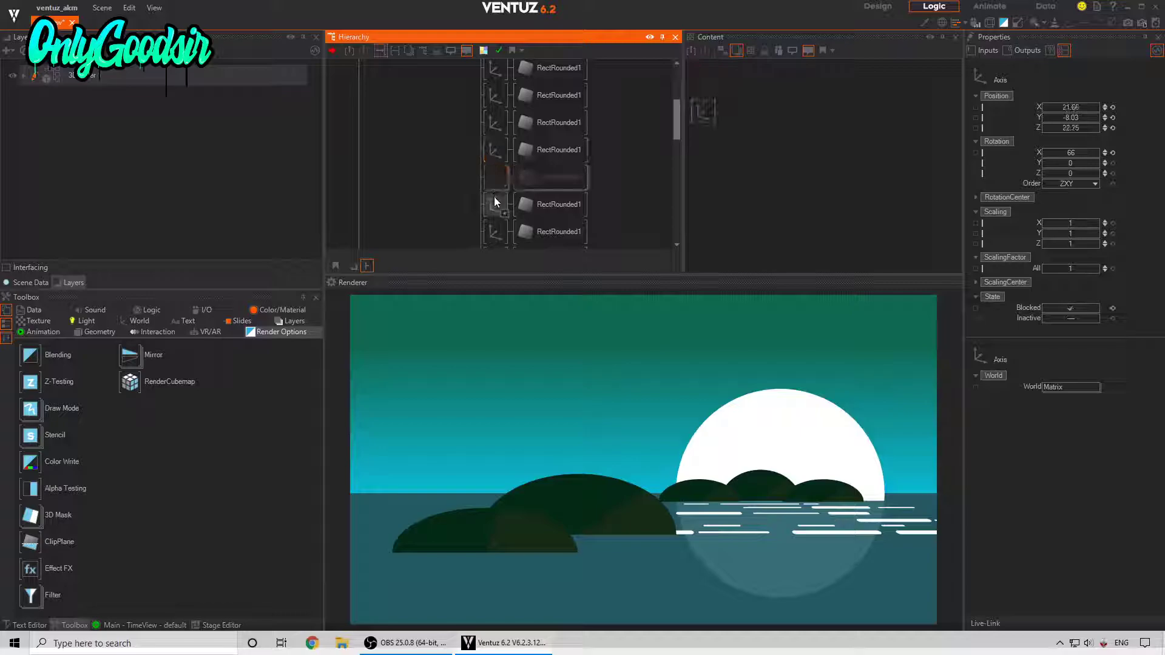
{"action": "left_click", "coordinate": [494, 203]}
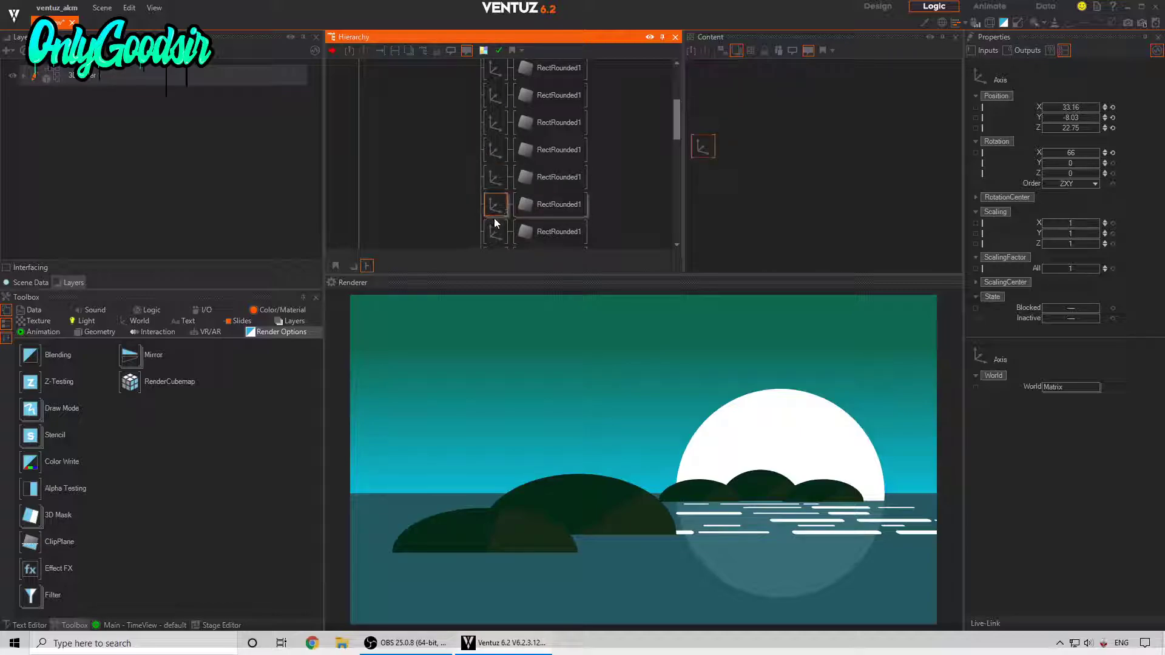
{"action": "left_click", "coordinate": [495, 231]}
{"action": "scroll", "coordinate": [514, 239], "scroll_direction": "down", "scroll_amount": 3}
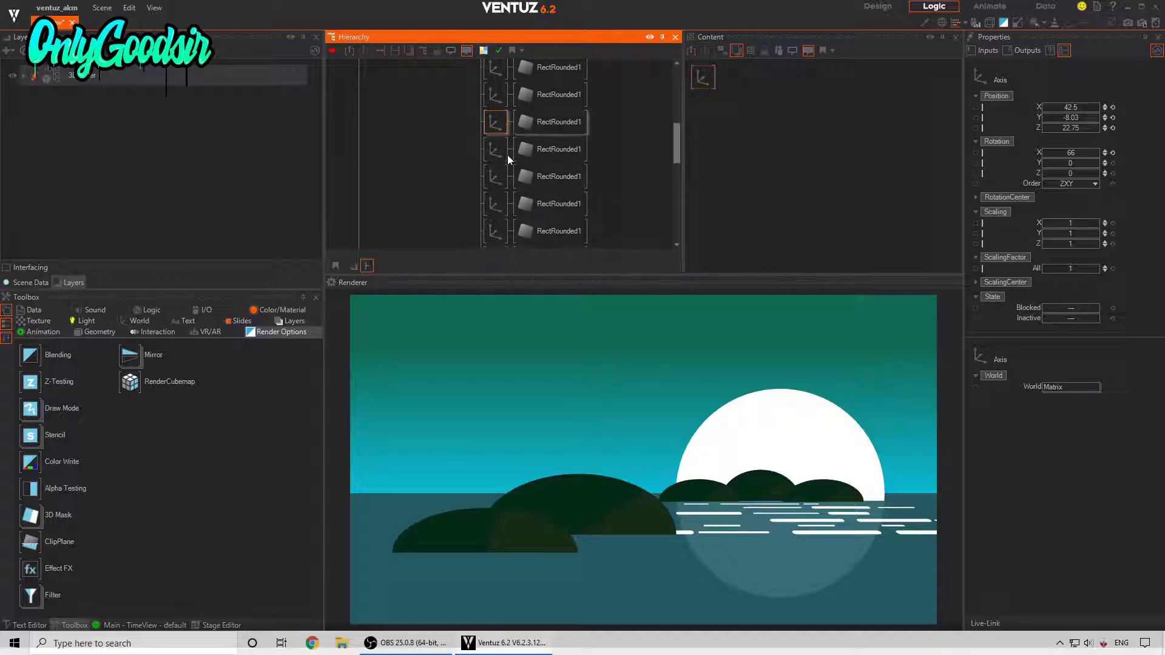
{"action": "left_click", "coordinate": [495, 176]}
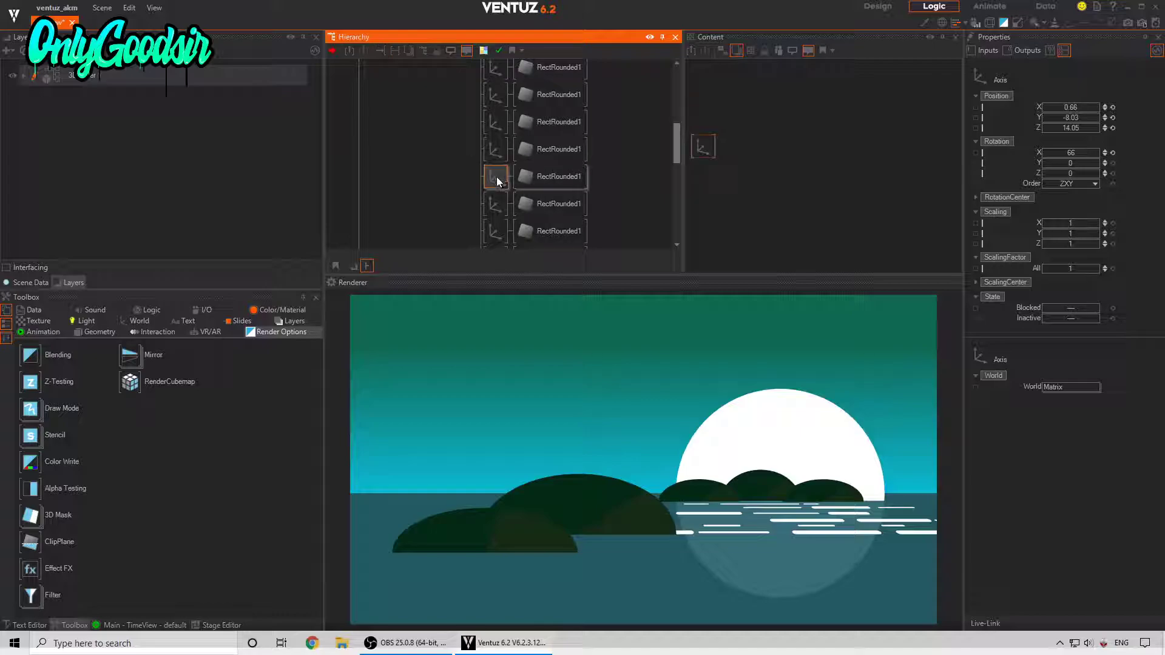
{"action": "left_click", "coordinate": [494, 204]}
{"action": "left_click", "coordinate": [498, 230]}
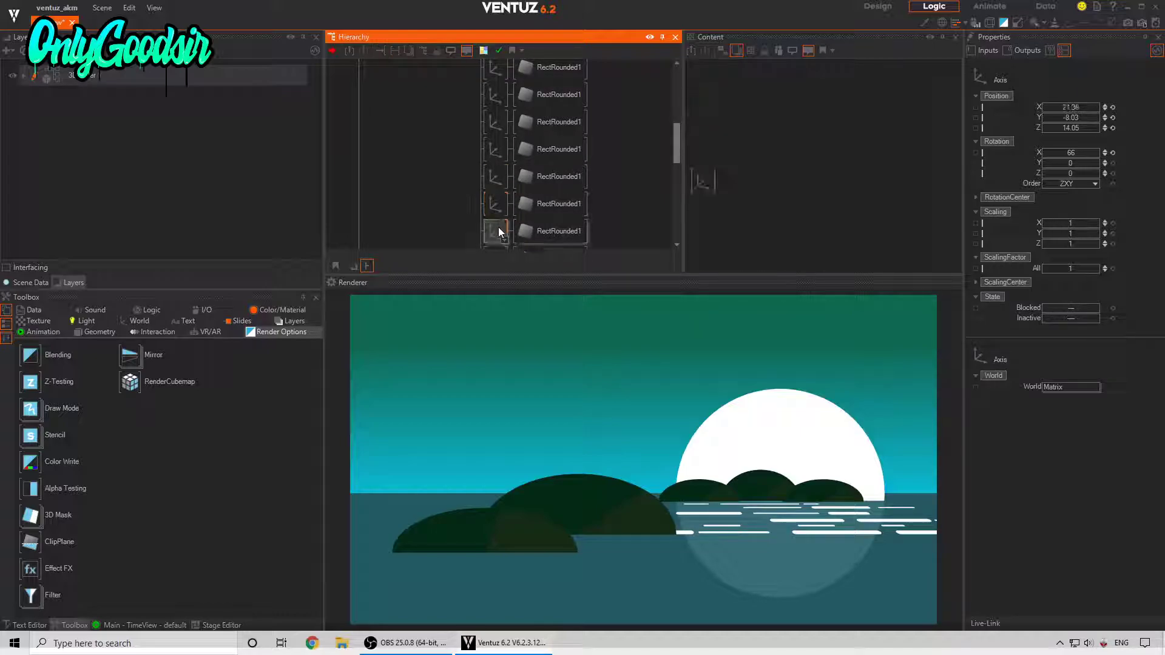
Shorten the long front-row ripple rectangle, set its SizeY to 0.38, and move its axis to X 17.4.
{"action": "left_click", "coordinate": [572, 229]}
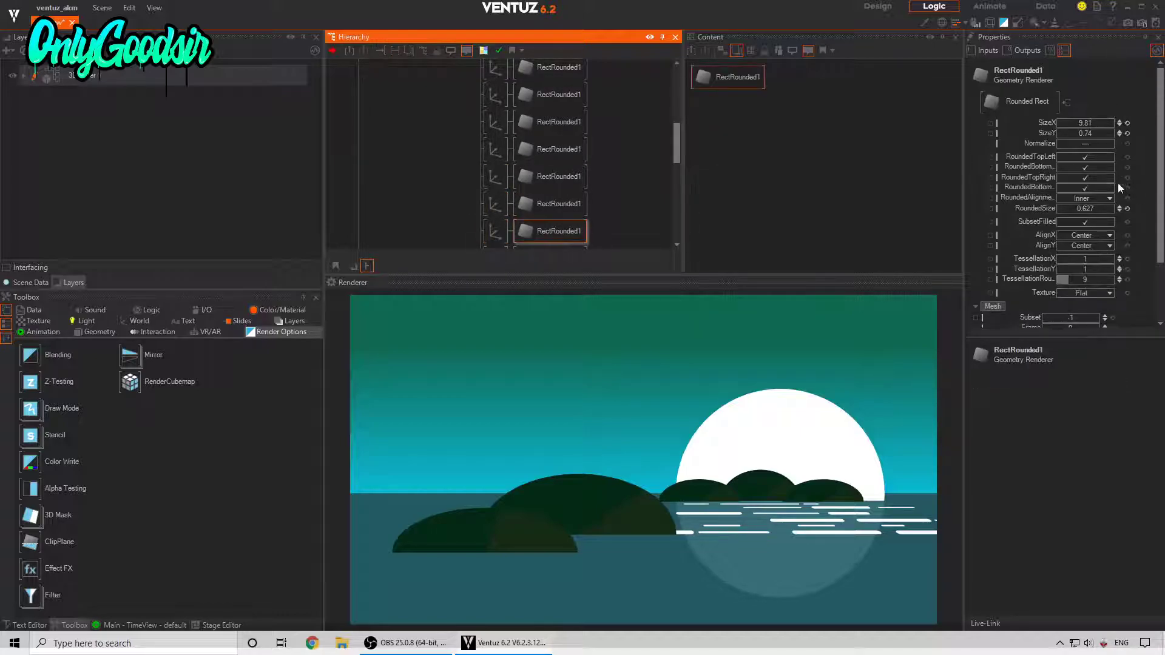
{"action": "left_click", "coordinate": [1080, 134]}
{"action": "left_click_drag", "start_coordinate": [1080, 134], "coordinate": [1084, 135]}
{"action": "left_click_drag", "start_coordinate": [1077, 123], "coordinate": [1073, 124]}
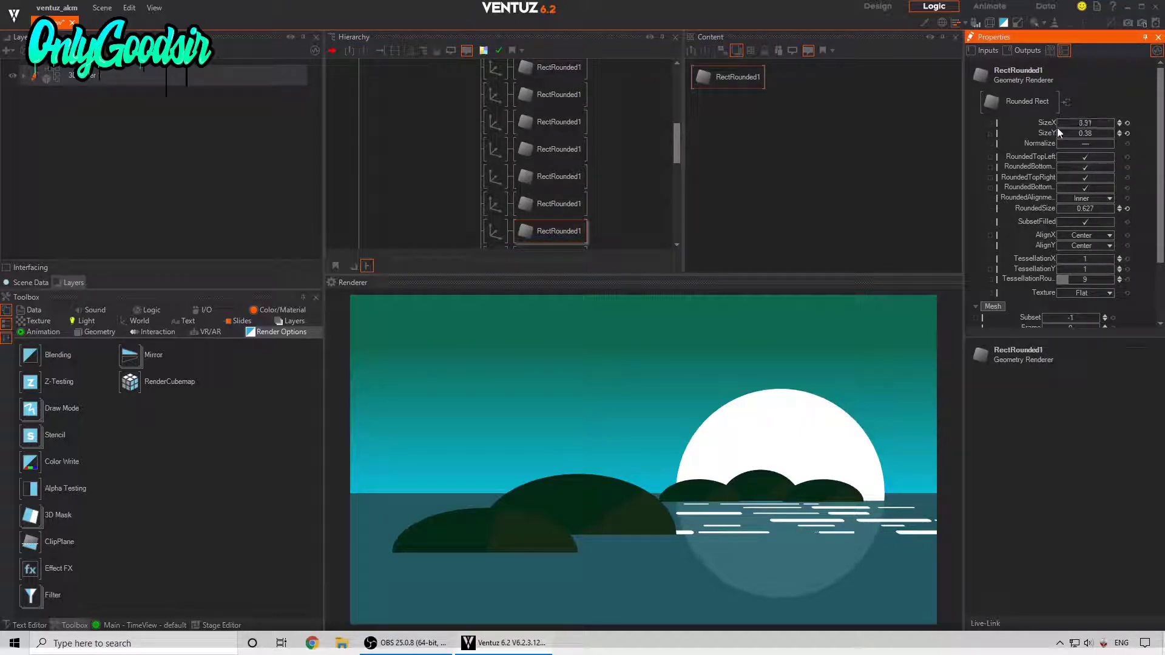
{"action": "left_click", "coordinate": [496, 231]}
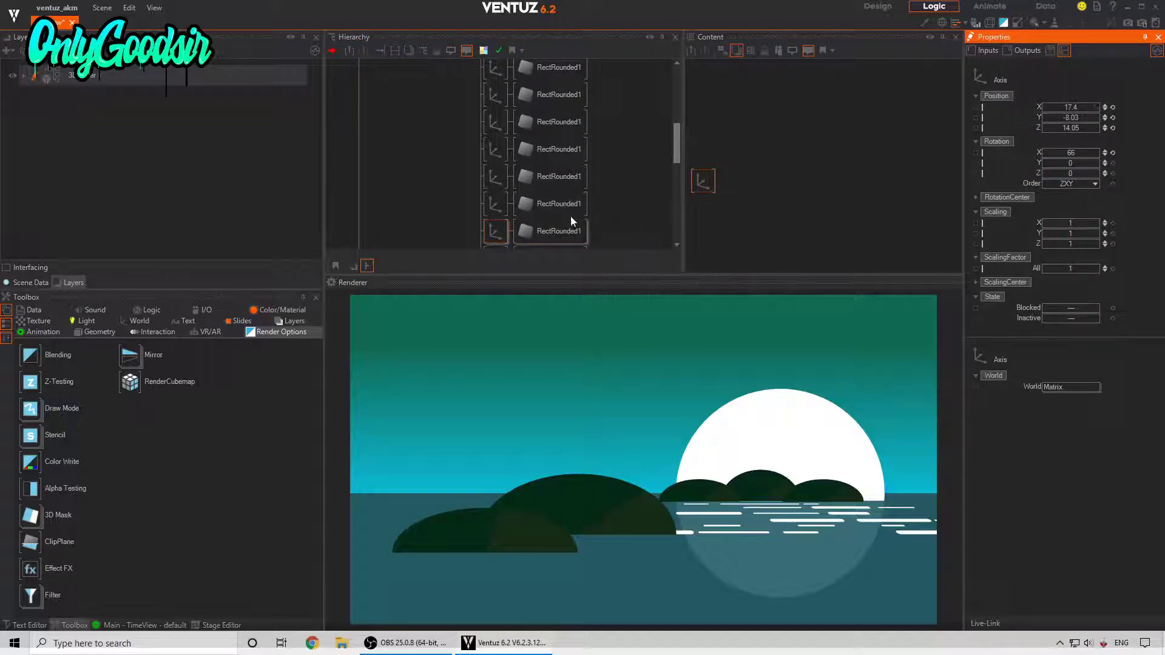
Move the two following front-row axes together to Z 7.95, scale them to 0.775, and shift them left along X.
{"action": "scroll", "coordinate": [573, 214], "scroll_direction": "down", "scroll_amount": 3}
{"action": "left_click", "coordinate": [494, 165]}
{"action": "left_click", "coordinate": [495, 190], "text": "ctrl"}
{"action": "mouse_move", "coordinate": [1071, 108]}
{"action": "left_mouse_down"}
{"action": "mouse_move", "coordinate": [1044, 111]}
{"action": "mouse_move", "coordinate": [1090, 106]}
{"action": "mouse_move", "coordinate": [1052, 126]}
{"action": "left_mouse_up"}
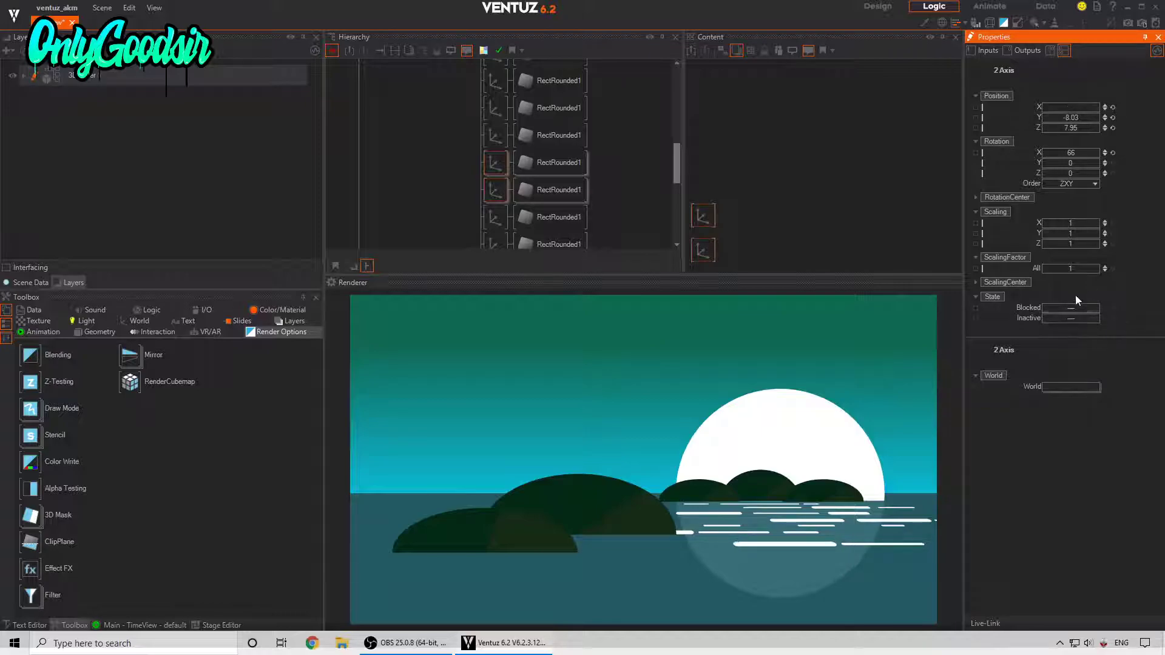
{"action": "left_click_drag", "start_coordinate": [1074, 270], "coordinate": [1061, 265]}
{"action": "left_click_drag", "start_coordinate": [1075, 107], "coordinate": [1064, 103]}
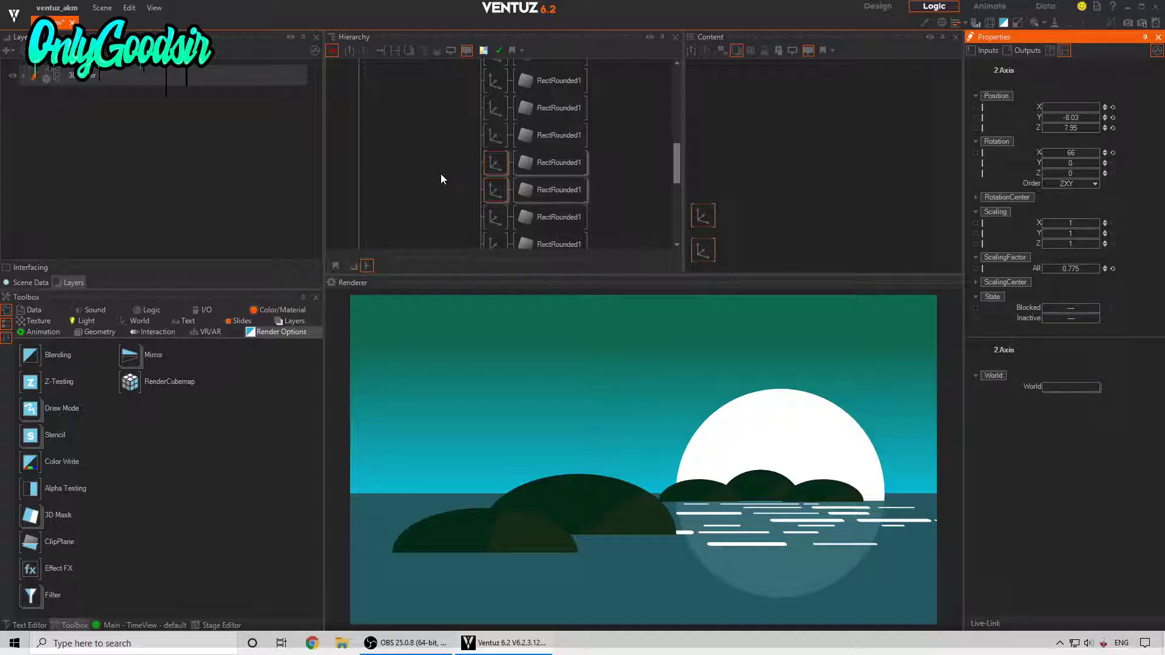
Duplicate the white material inside the RIPPLES group.
{"action": "scroll", "coordinate": [474, 176], "scroll_direction": "up", "scroll_amount": 5}
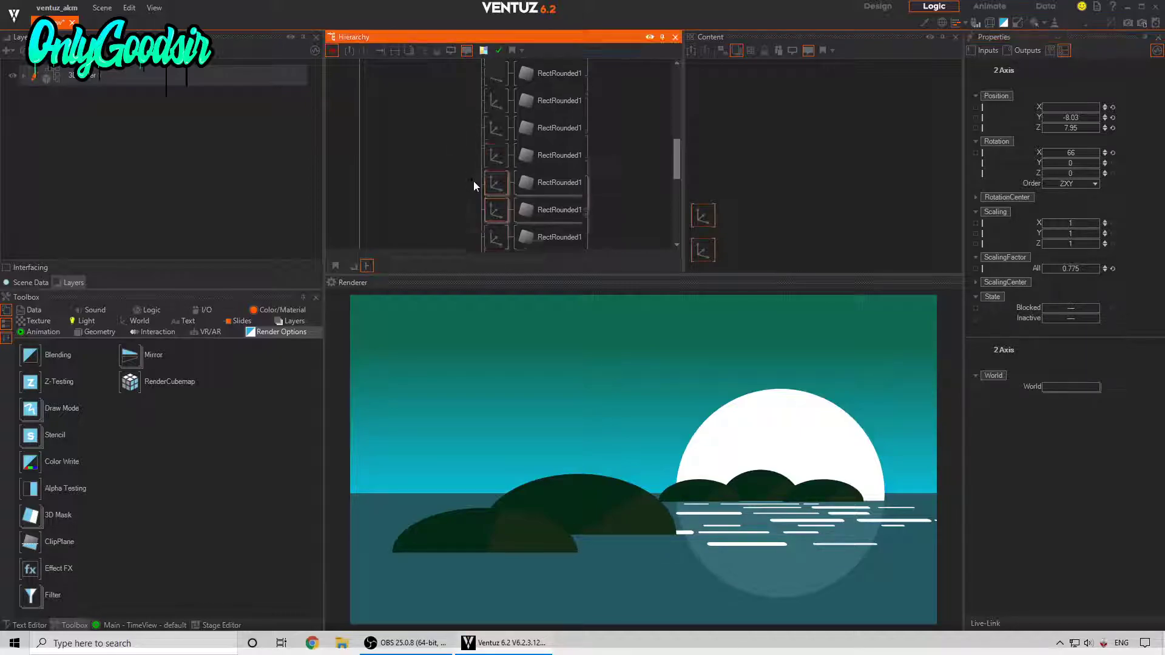
{"action": "double_click", "coordinate": [445, 155]}
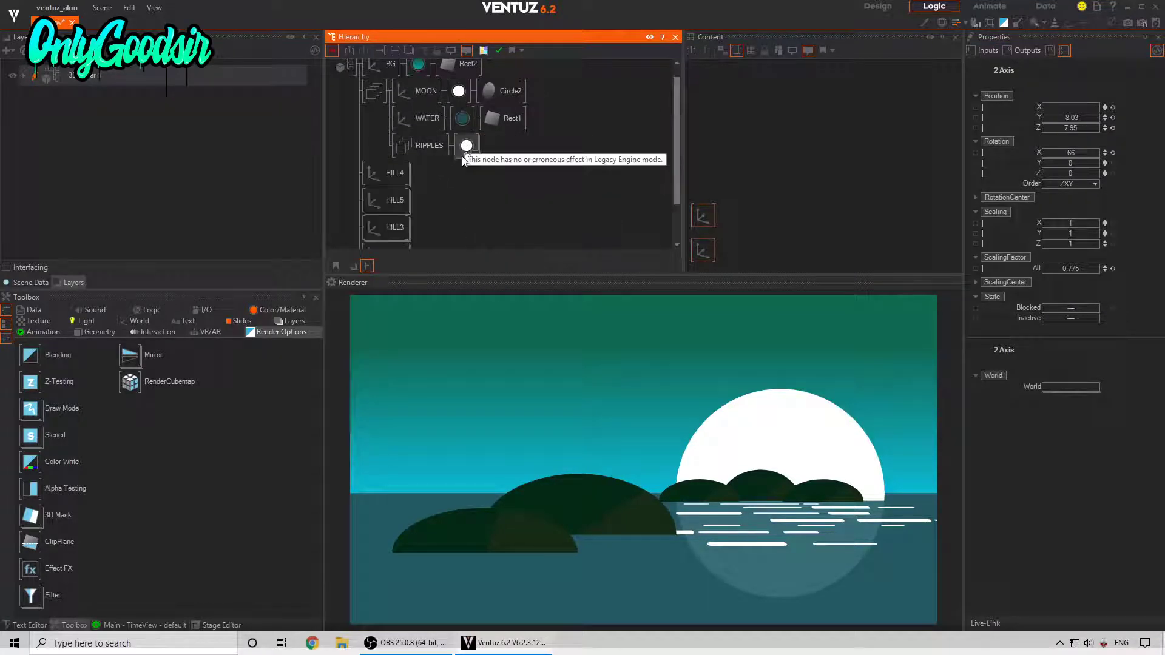
{"action": "left_click", "coordinate": [465, 150]}
{"action": "double_click", "coordinate": [467, 152]}
{"action": "scroll", "coordinate": [464, 159], "scroll_direction": "down", "scroll_amount": 1}
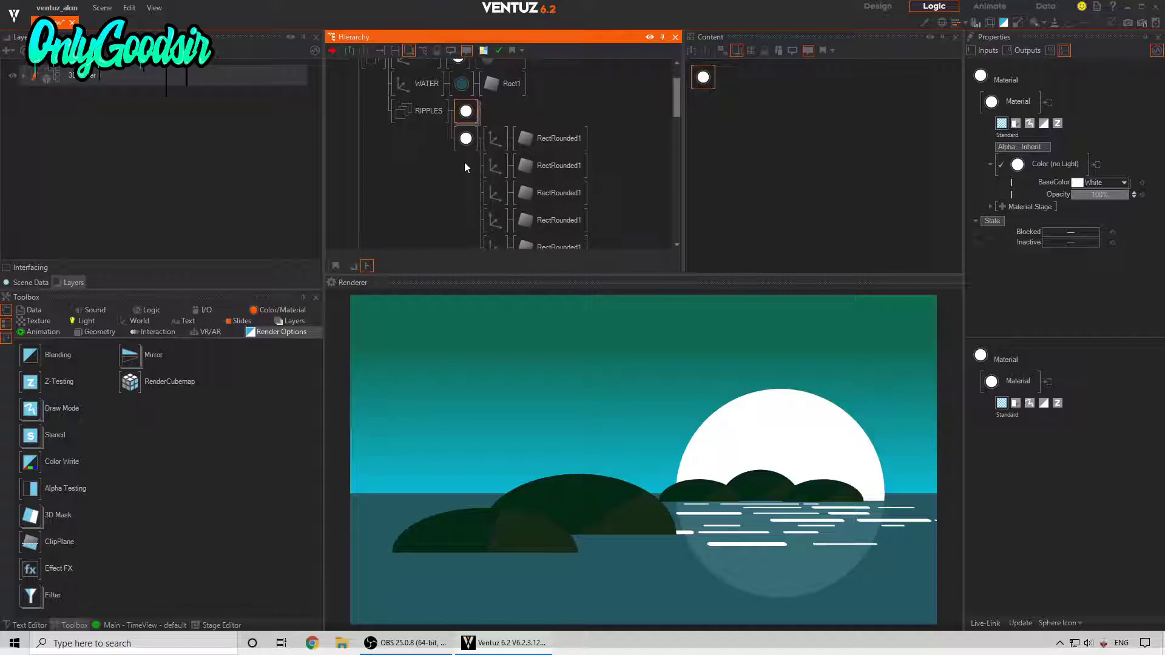
Insert an axis before the duplicated RIPPLES material and set its position to -13.02, -5.01, -5.37 with an overall scaling factor of 0.386.
{"action": "left_click", "coordinate": [497, 138]}
{"action": "double_click", "coordinate": [464, 187]}
{"action": "type", "text": "ax"}
{"action": "left_click_drag", "start_coordinate": [480, 213], "coordinate": [460, 142]}
{"action": "mouse_move", "coordinate": [1072, 107]}
{"action": "left_mouse_down"}
{"action": "mouse_move", "coordinate": [1041, 107]}
{"action": "mouse_move", "coordinate": [1072, 126]}
{"action": "left_mouse_up"}
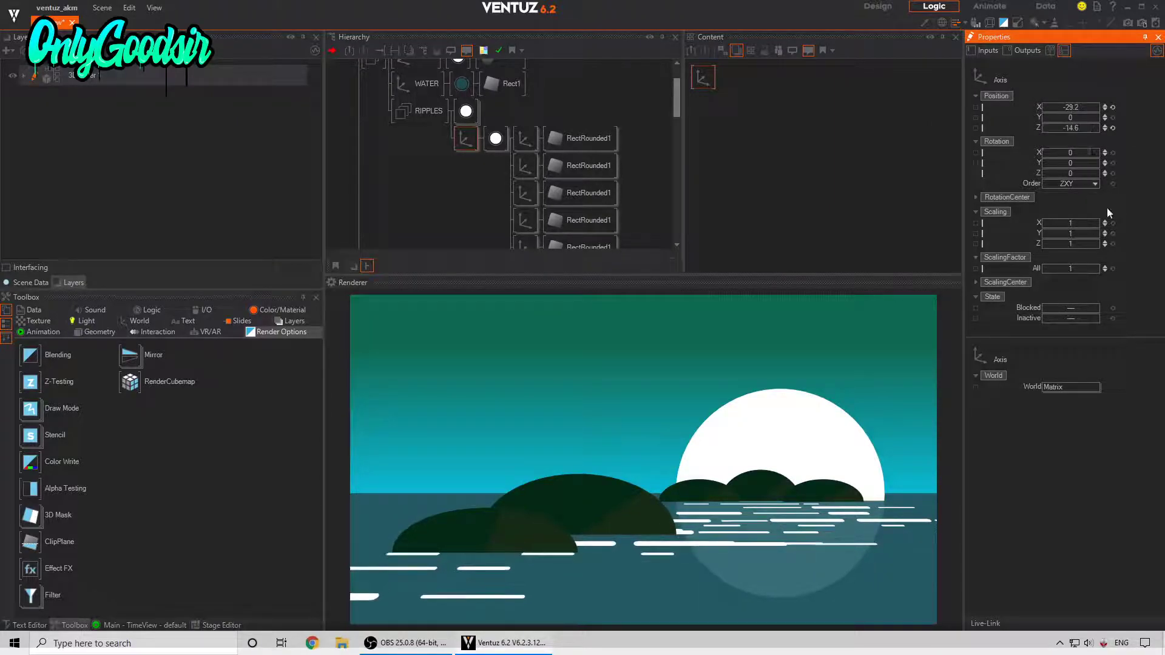
{"action": "left_click_drag", "start_coordinate": [1087, 268], "coordinate": [1087, 268]}
{"action": "left_click_drag", "start_coordinate": [1098, 108], "coordinate": [1073, 107]}
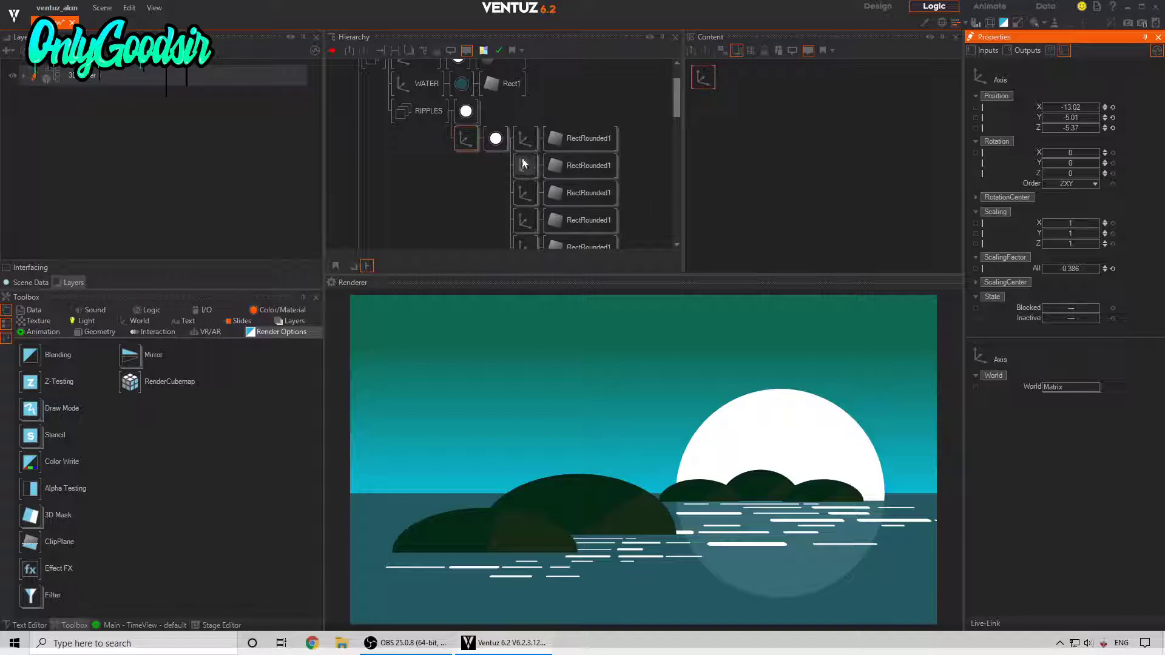
Recolour the duplicated ripple material by sampling the water colour in the render, then darken it to RGB 10, 36, 40.
{"action": "left_click", "coordinate": [494, 141]}
{"action": "left_click", "coordinate": [1124, 182]}
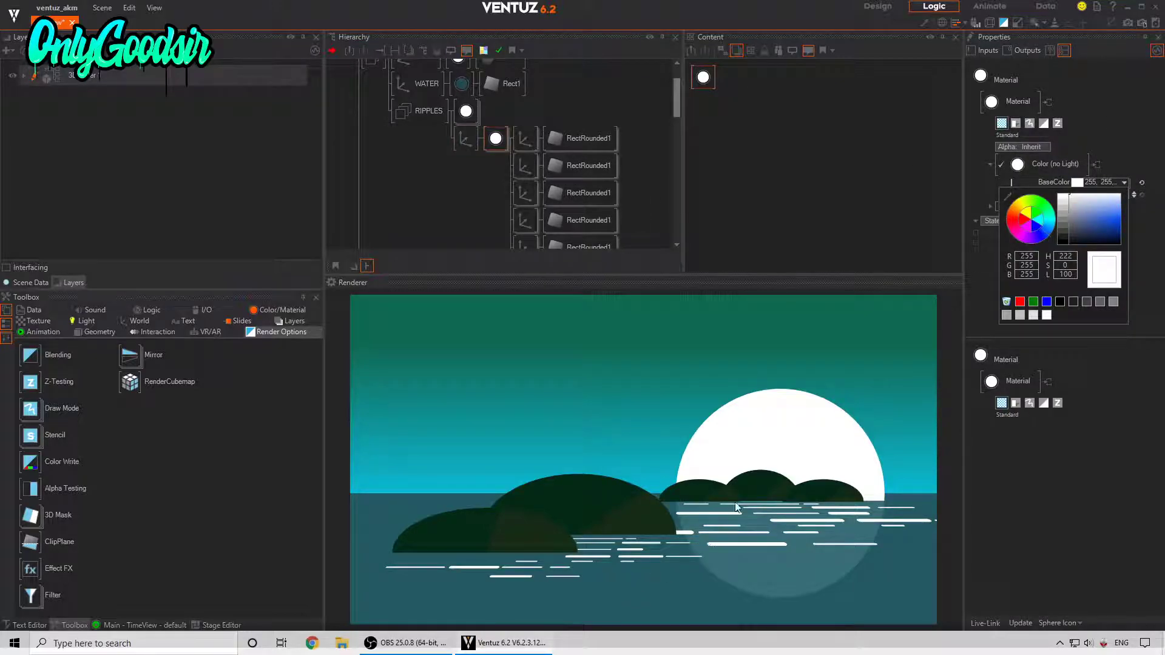
{"action": "left_click", "coordinate": [1008, 197]}
{"action": "left_click", "coordinate": [670, 604]}
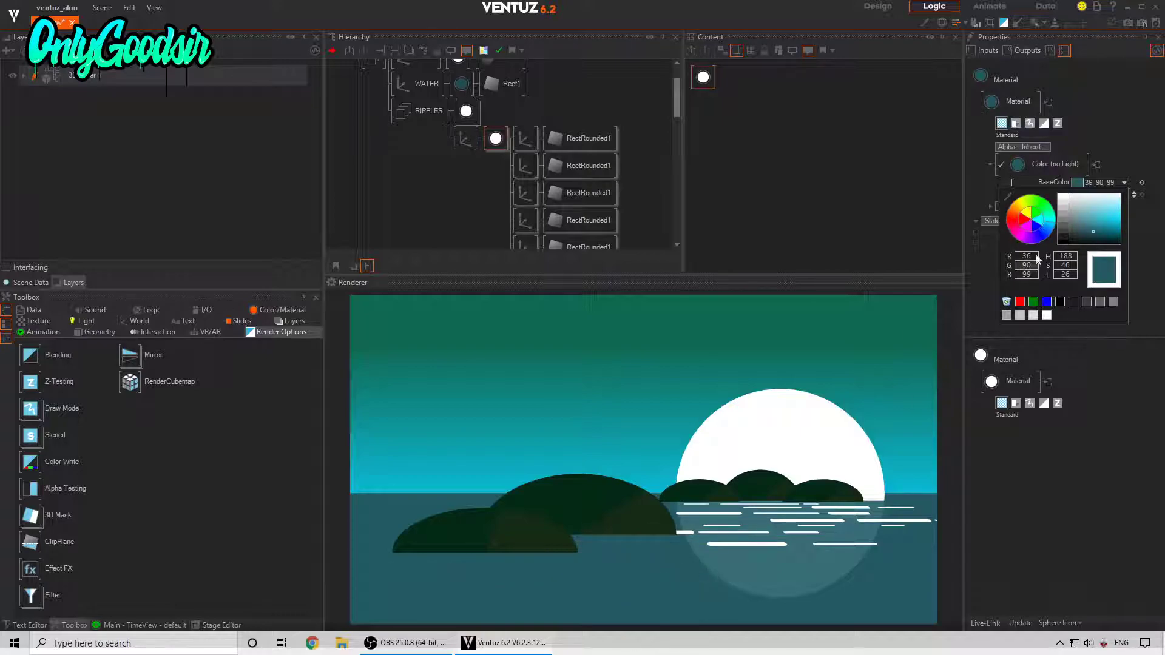
{"action": "left_click_drag", "start_coordinate": [1095, 235], "coordinate": [1100, 244]}
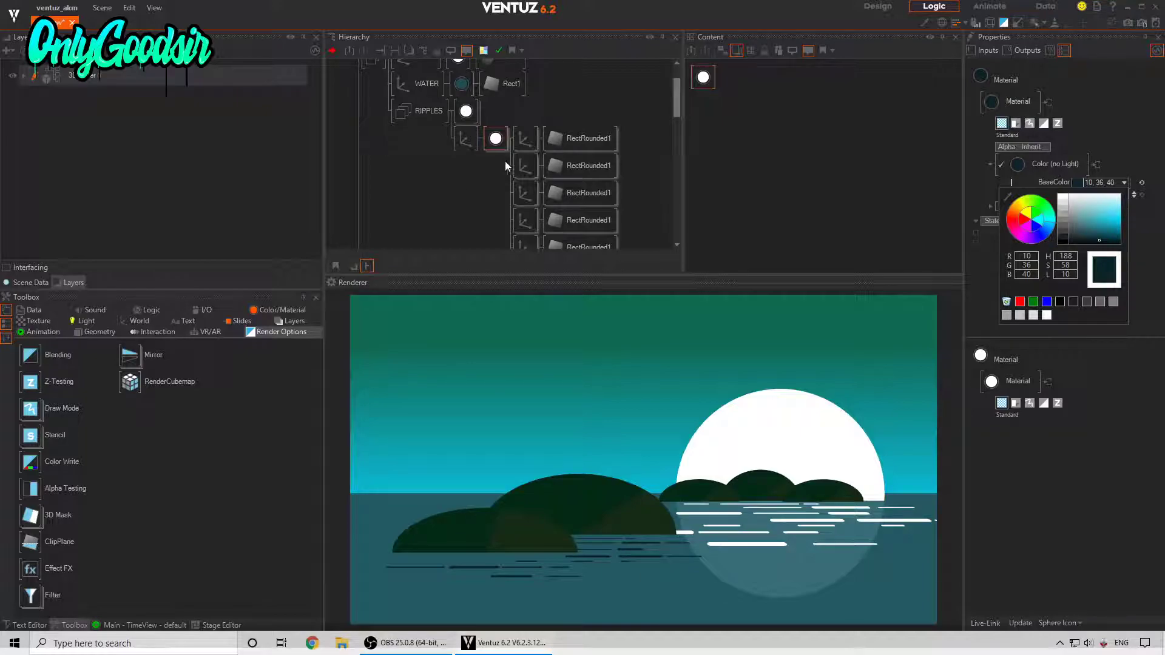
Duplicate the dark ripple group's axis, move the copy to X -20.52 and Z -15.23, and stretch its X scaling to 1.9.
{"action": "double_click", "coordinate": [490, 138]}
{"action": "left_click", "coordinate": [466, 140]}
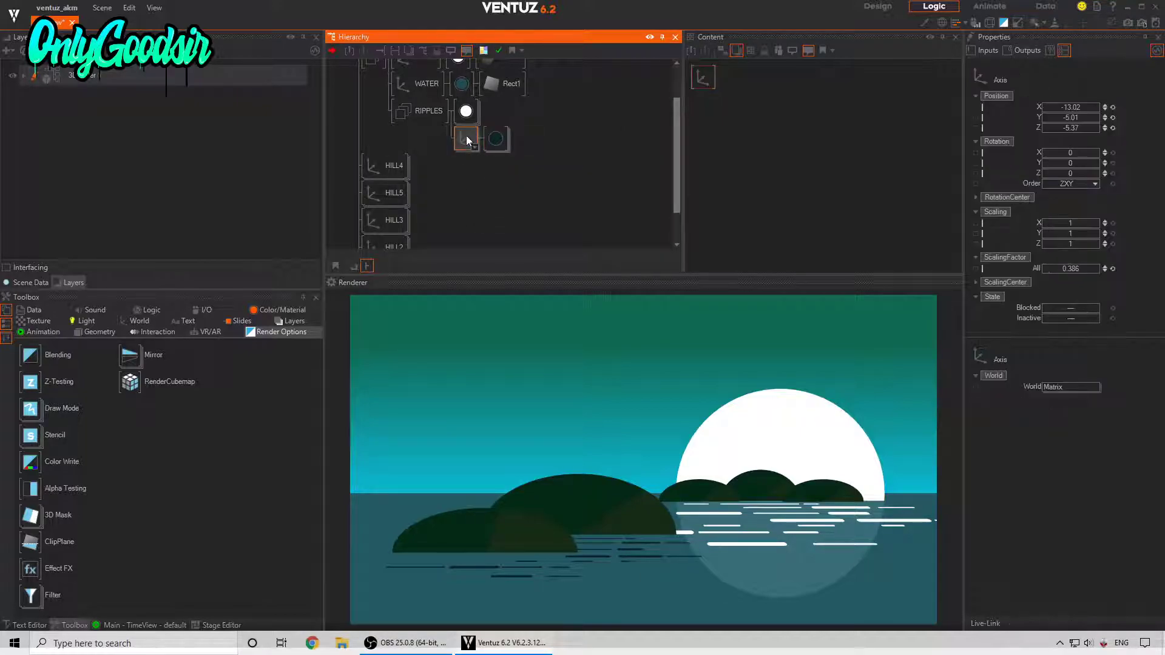
{"action": "left_click_drag", "start_coordinate": [467, 152], "coordinate": [466, 164], "text": "ctrl"}
{"action": "mouse_move", "coordinate": [1040, 128]}
{"action": "left_mouse_down"}
{"action": "mouse_move", "coordinate": [1057, 127]}
{"action": "mouse_move", "coordinate": [1034, 108]}
{"action": "mouse_move", "coordinate": [1049, 108]}
{"action": "left_mouse_up"}
{"action": "mouse_move", "coordinate": [1072, 227]}
{"action": "left_mouse_down"}
{"action": "mouse_move", "coordinate": [1089, 224]}
{"action": "mouse_move", "coordinate": [1074, 225]}
{"action": "left_mouse_up"}
{"action": "left_click_drag", "start_coordinate": [1072, 128], "coordinate": [1120, 179]}
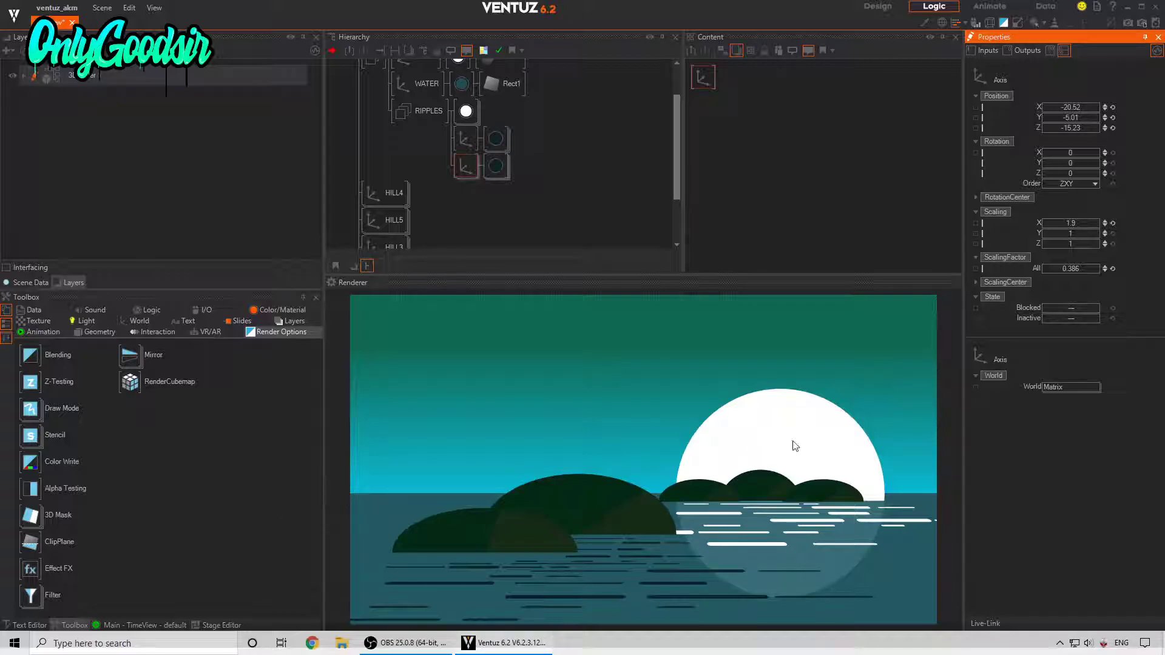
Copy one ripple's axis and rounded rectangle under MOON and give it a copy of the moon's material coloured grey 165, 165, 165.
{"action": "scroll", "coordinate": [516, 176], "scroll_direction": "up", "scroll_amount": 2}
{"action": "double_click", "coordinate": [416, 164]}
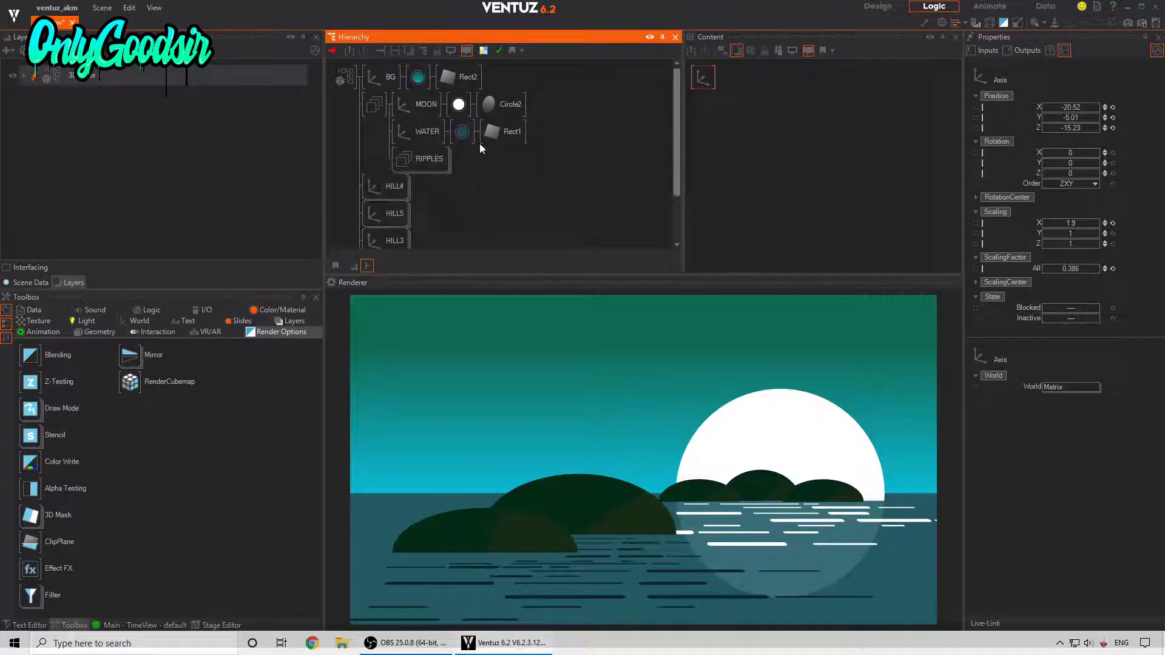
{"action": "double_click", "coordinate": [429, 159]}
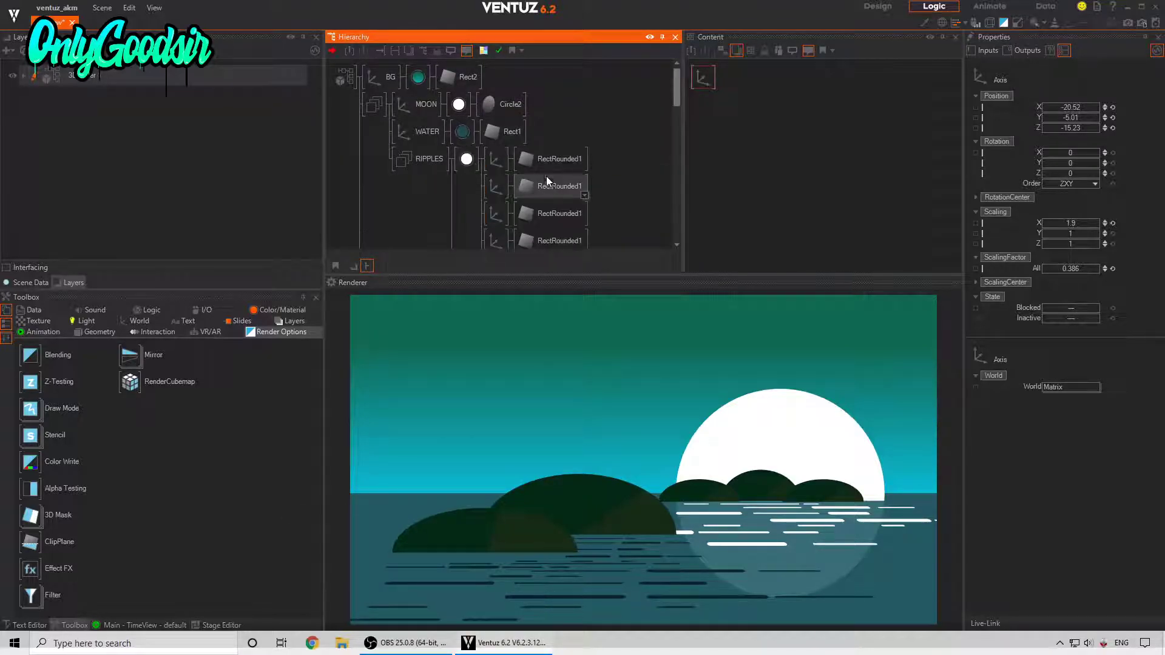
{"action": "left_click_drag", "start_coordinate": [500, 156], "coordinate": [489, 132]}
{"action": "double_click", "coordinate": [431, 182]}
{"action": "left_click", "coordinate": [459, 105]}
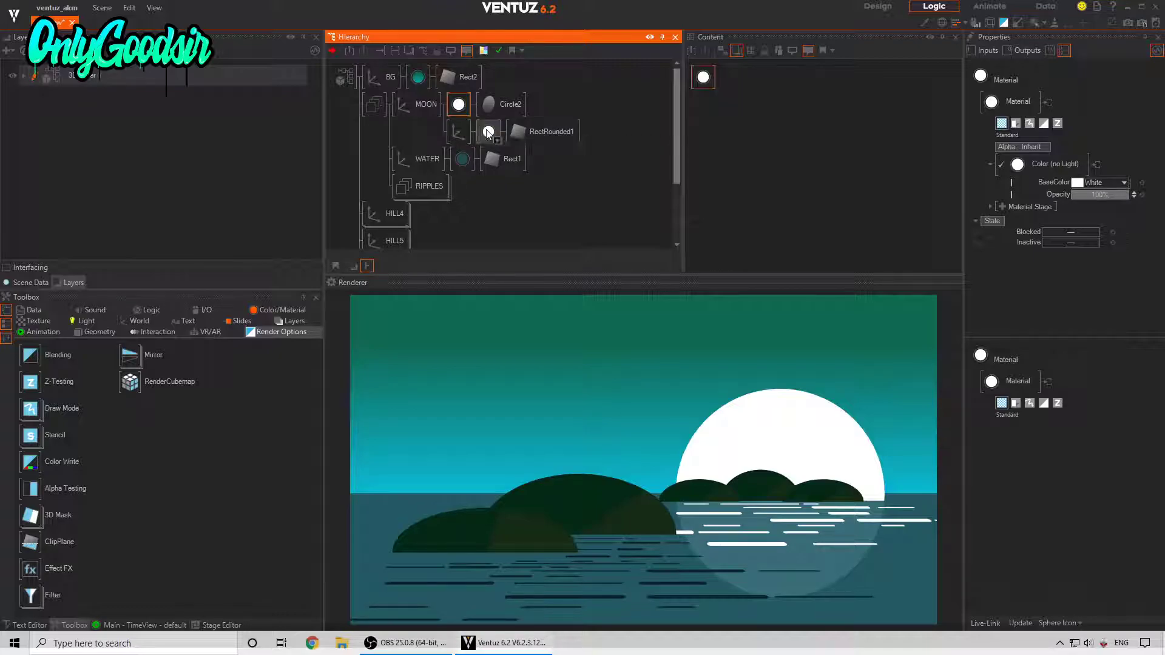
{"action": "left_click", "coordinate": [1124, 183]}
{"action": "left_click_drag", "start_coordinate": [1071, 199], "coordinate": [1066, 211]}
Reset the moon bar axis's position and rotation, then set its Y to 0.25 and its overall scaling factor to -0.068.
{"action": "left_click", "coordinate": [458, 131]}
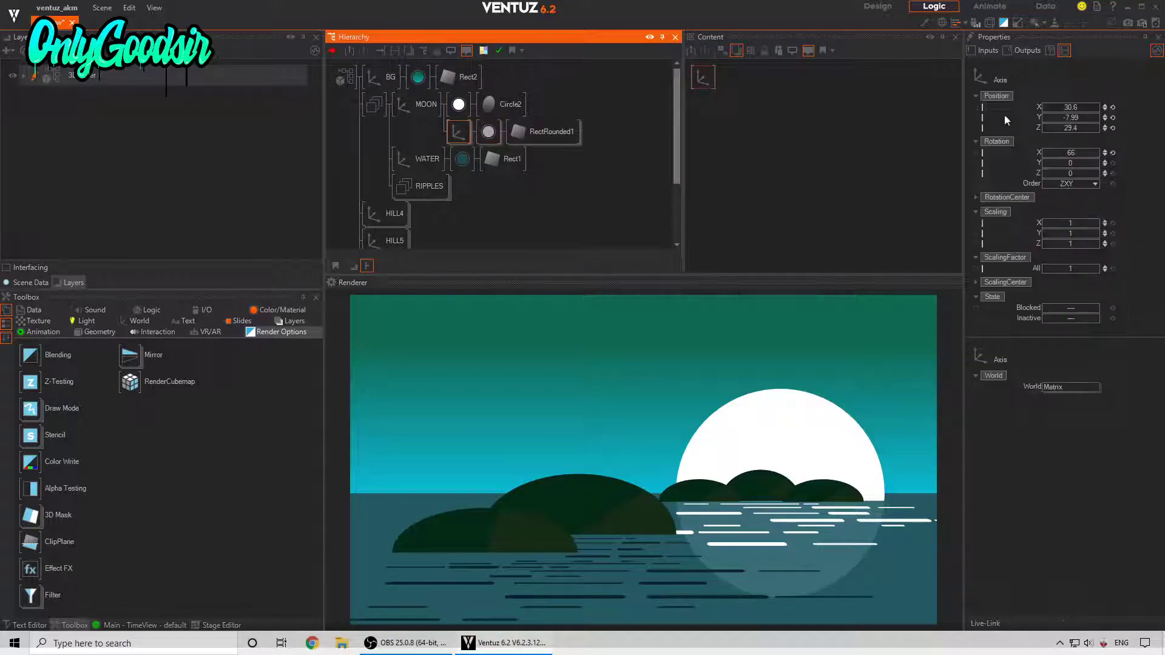
{"action": "left_click", "coordinate": [1113, 128]}
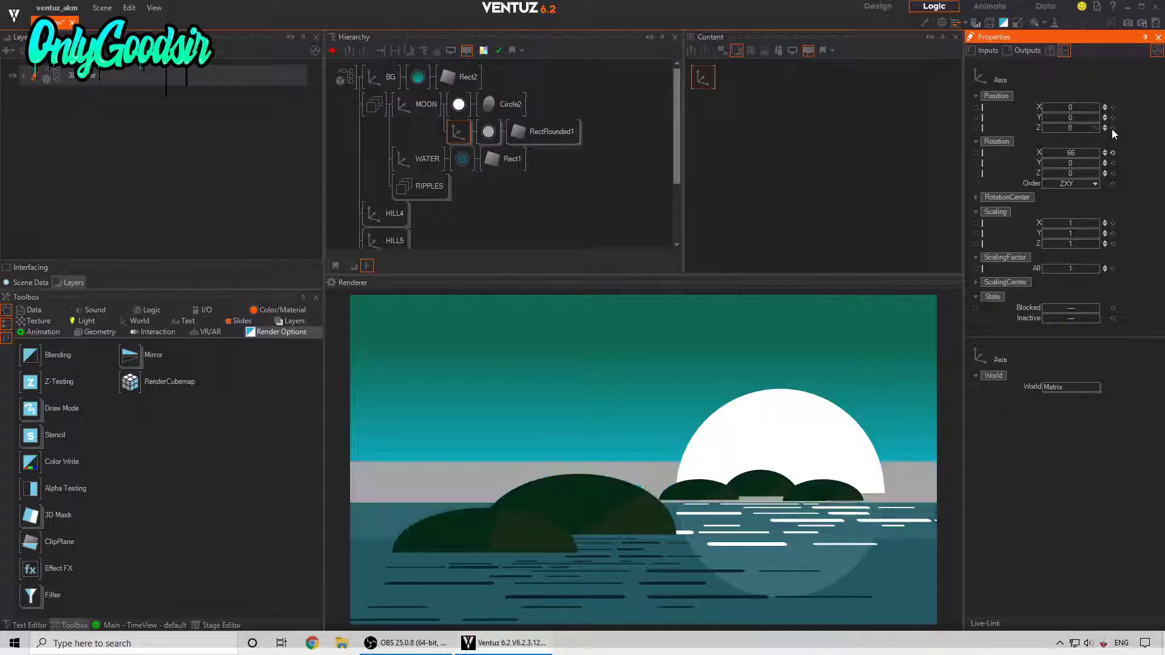
{"action": "left_click_drag", "start_coordinate": [1070, 269], "coordinate": [1092, 272]}
{"action": "left_click_drag", "start_coordinate": [1071, 118], "coordinate": [1092, 119]}
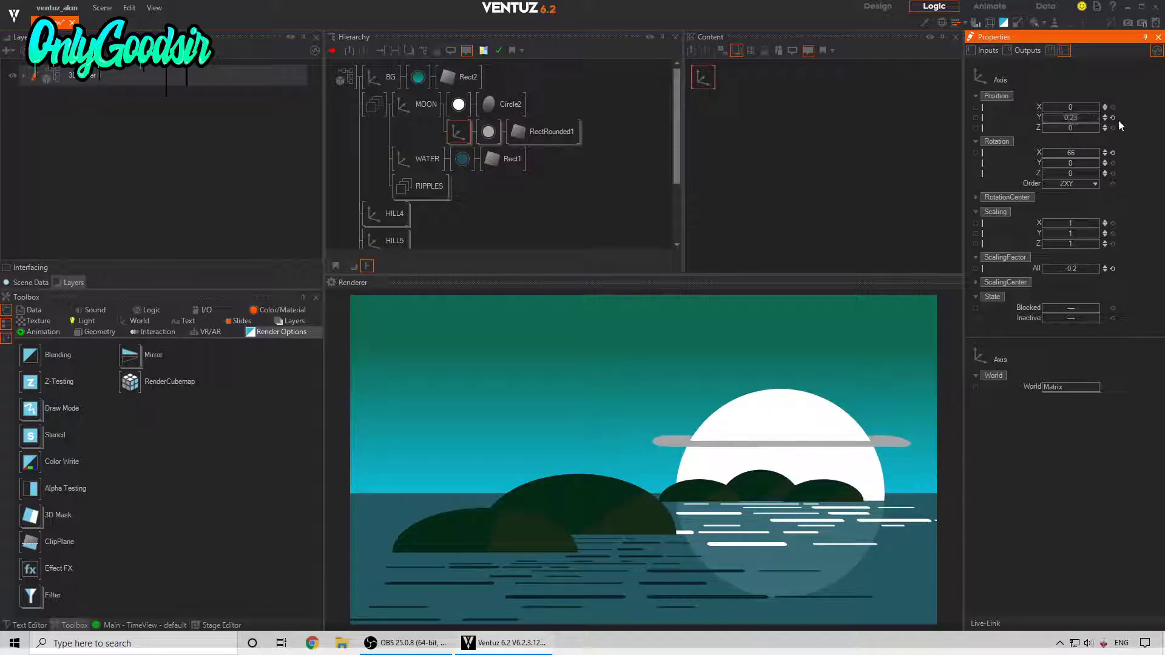
{"action": "left_click", "coordinate": [1113, 153]}
{"action": "left_click_drag", "start_coordinate": [1075, 270], "coordinate": [934, 300]}
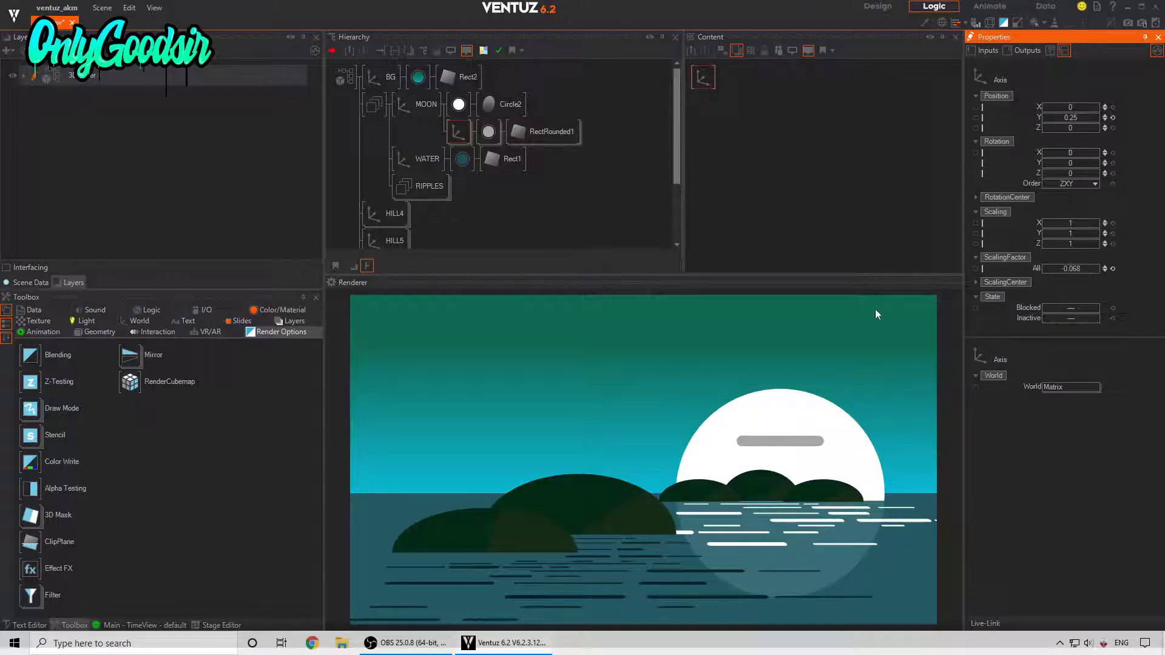
Lighten the moon bar's material to a pale grey of RGB 229, 229, 229.
{"action": "left_click", "coordinate": [489, 132]}
{"action": "left_click", "coordinate": [1123, 183]}
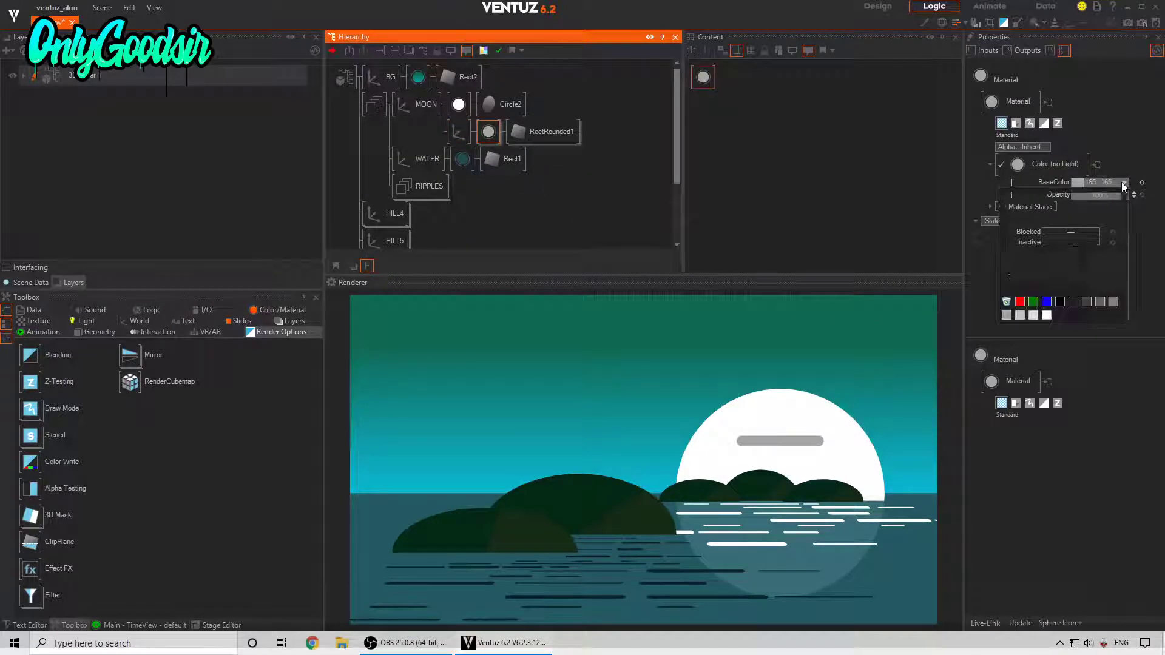
{"action": "left_click_drag", "start_coordinate": [1072, 216], "coordinate": [1065, 198]}
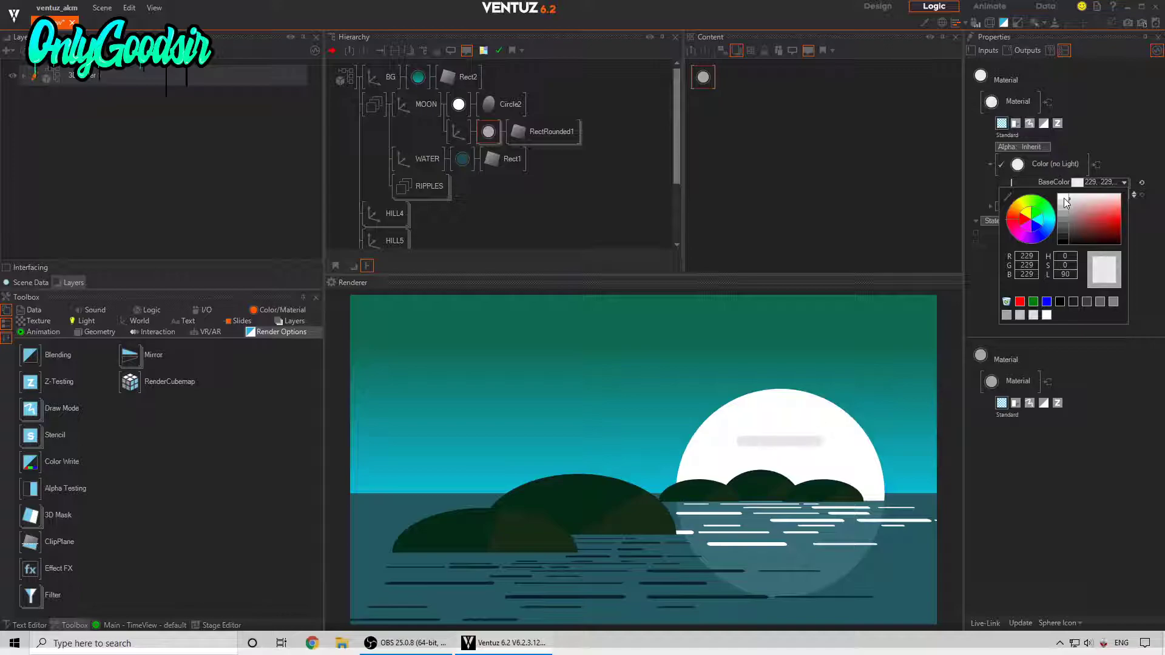
Reposition the moon bar higher along Y and lengthen its rounded rectangle to SizeX 7.207.
{"action": "left_click", "coordinate": [458, 131]}
{"action": "left_click_drag", "start_coordinate": [1077, 120], "coordinate": [1076, 116]}
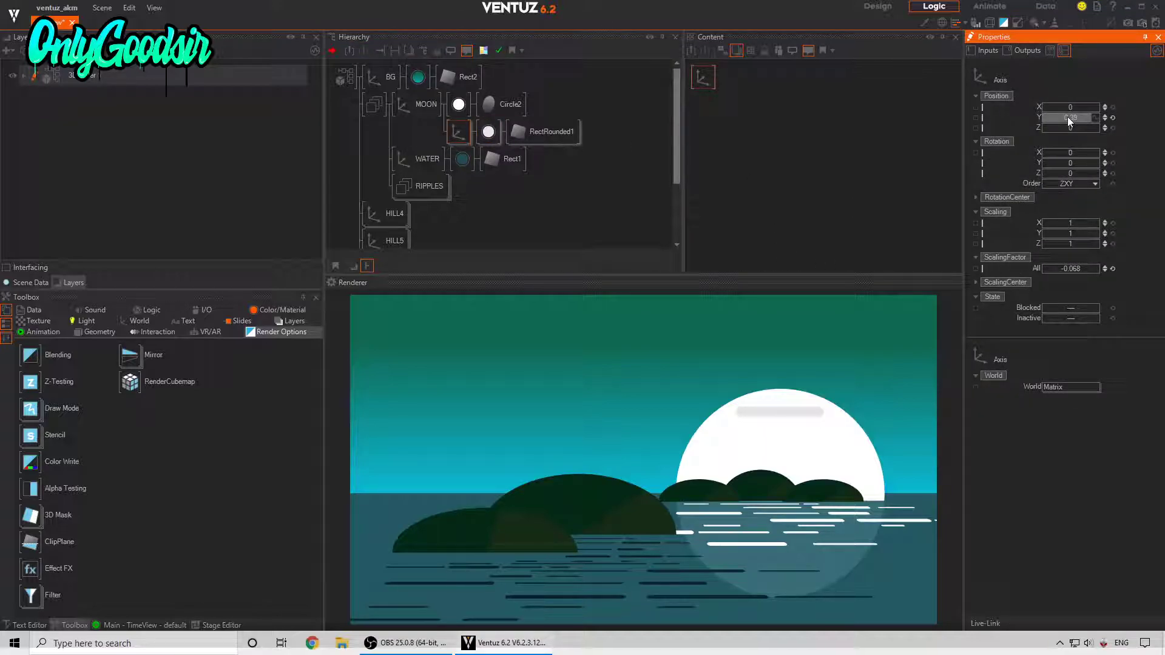
{"action": "left_click", "coordinate": [522, 130]}
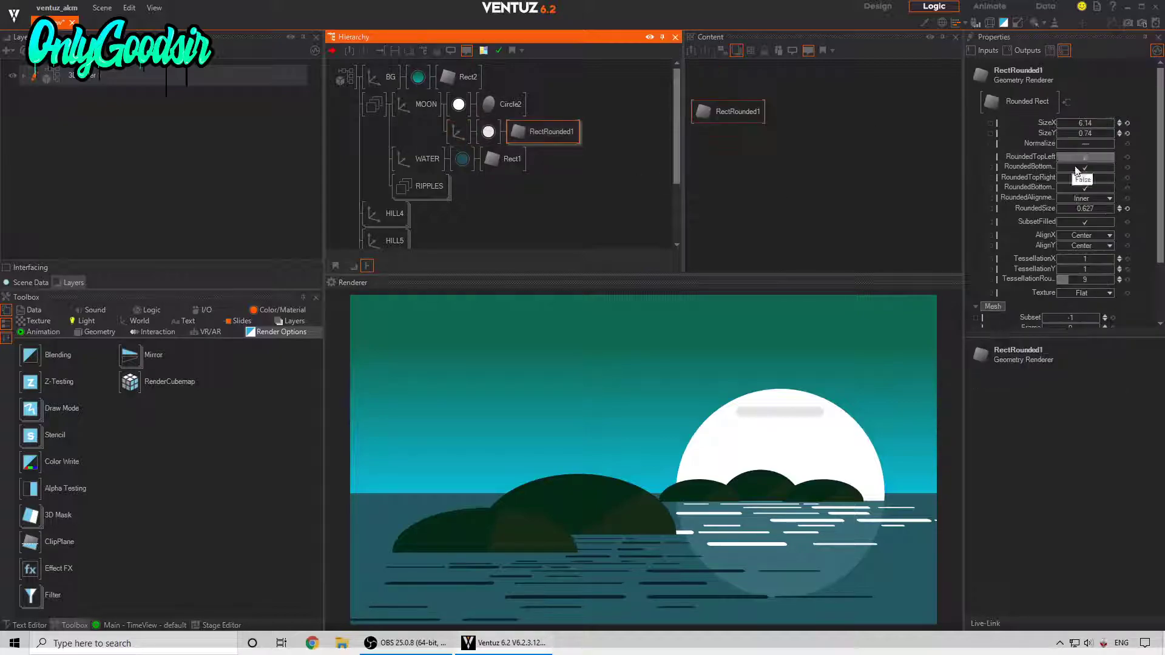
{"action": "left_click_drag", "start_coordinate": [1096, 124], "coordinate": [1067, 114]}
Duplicate the moon bar, place the copy just beneath it at Y 0.236, and shorten its rectangle to SizeX 2.267.
{"action": "left_click", "coordinate": [458, 131]}
{"action": "left_click_drag", "start_coordinate": [458, 134], "coordinate": [458, 145], "text": "ctrl"}
{"action": "left_click_drag", "start_coordinate": [1066, 118], "coordinate": [1055, 116]}
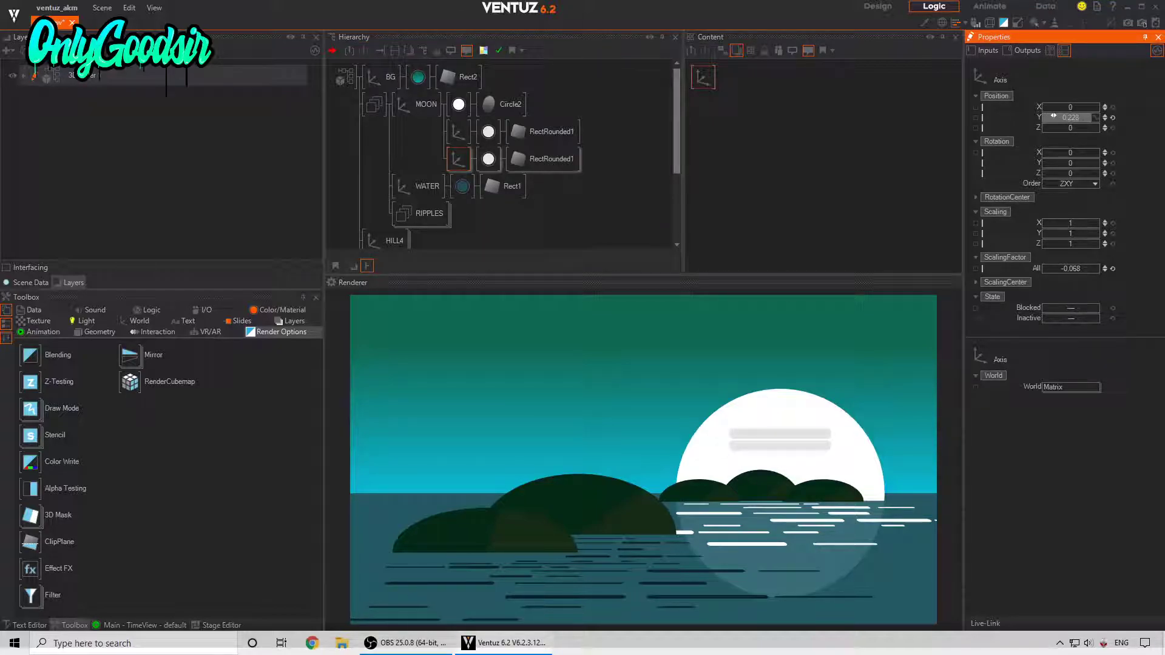
{"action": "left_click", "coordinate": [544, 159]}
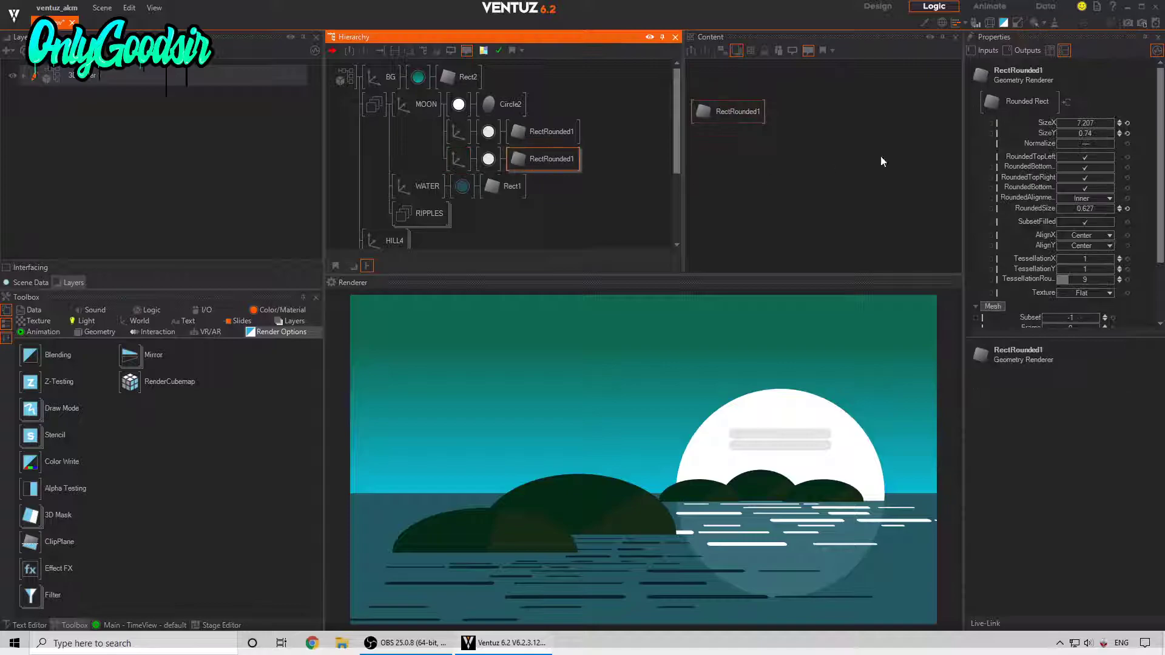
{"action": "left_click_drag", "start_coordinate": [1086, 124], "coordinate": [1059, 120]}
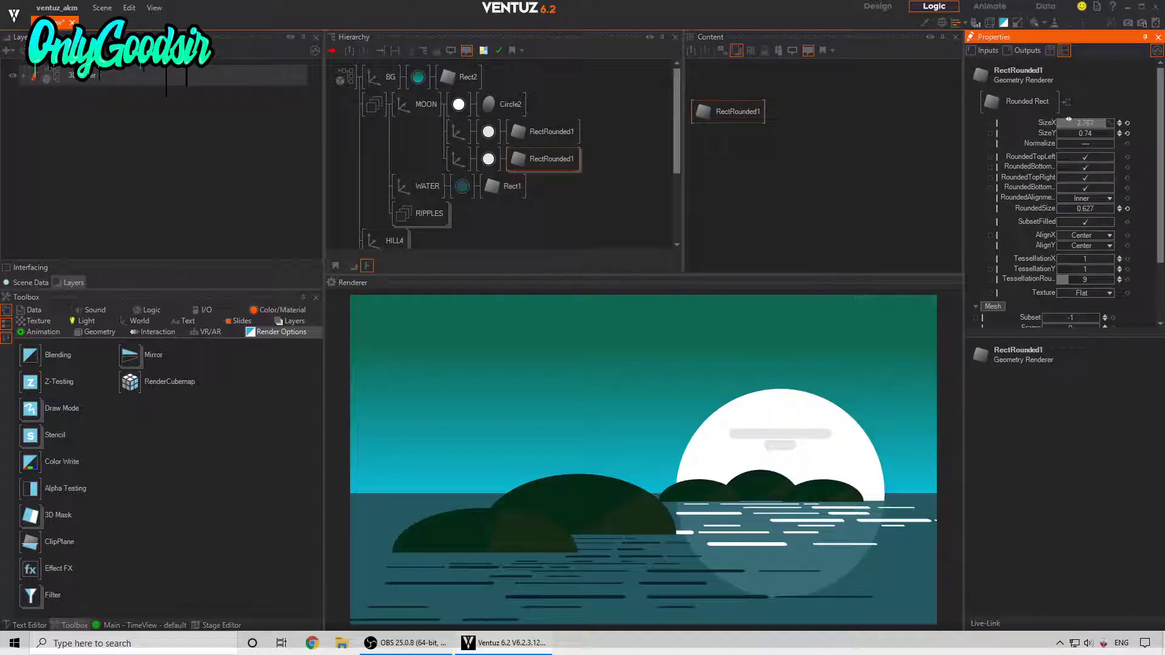
{"action": "left_click", "coordinate": [458, 159]}
{"action": "left_click", "coordinate": [1077, 117]}
{"action": "left_click_drag", "start_coordinate": [1077, 117], "coordinate": [1058, 115]}
Duplicate the short connector bar as a third bar at X -0.07, Y 0.201, and lengthen its rectangle to SizeX 10.815.
{"action": "left_click_drag", "start_coordinate": [459, 159], "coordinate": [461, 185], "text": "ctrl"}
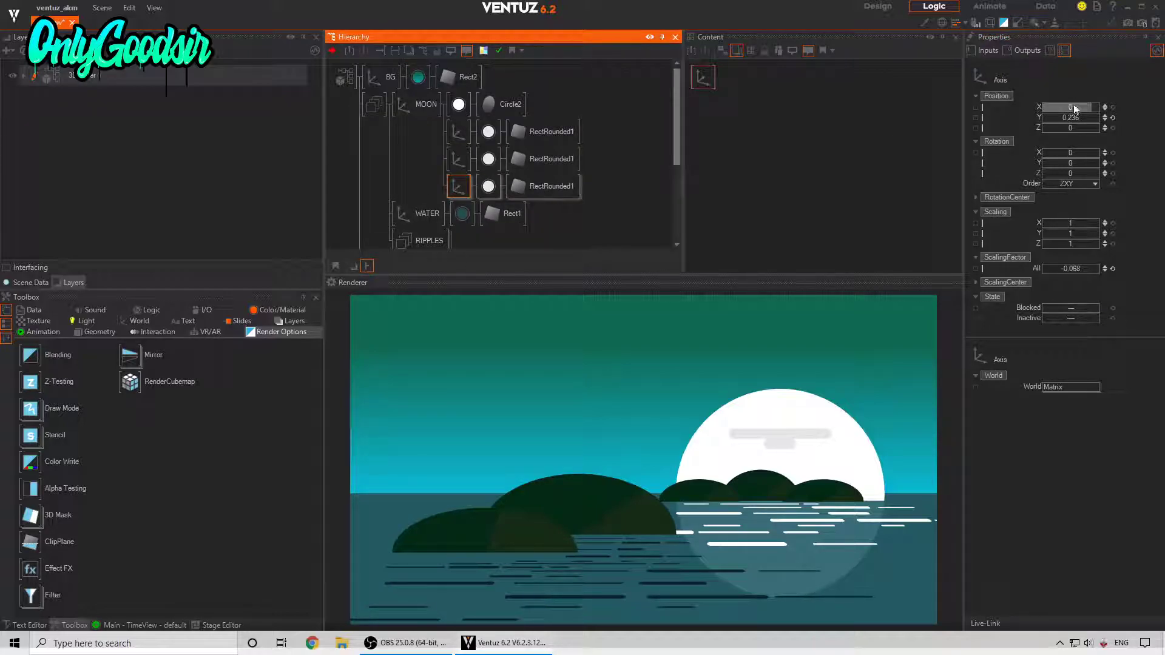
{"action": "left_click", "coordinate": [1074, 118]}
{"action": "left_click_drag", "start_coordinate": [1042, 116], "coordinate": [1116, 123]}
{"action": "left_click", "coordinate": [543, 186]}
{"action": "left_click", "coordinate": [1080, 122]}
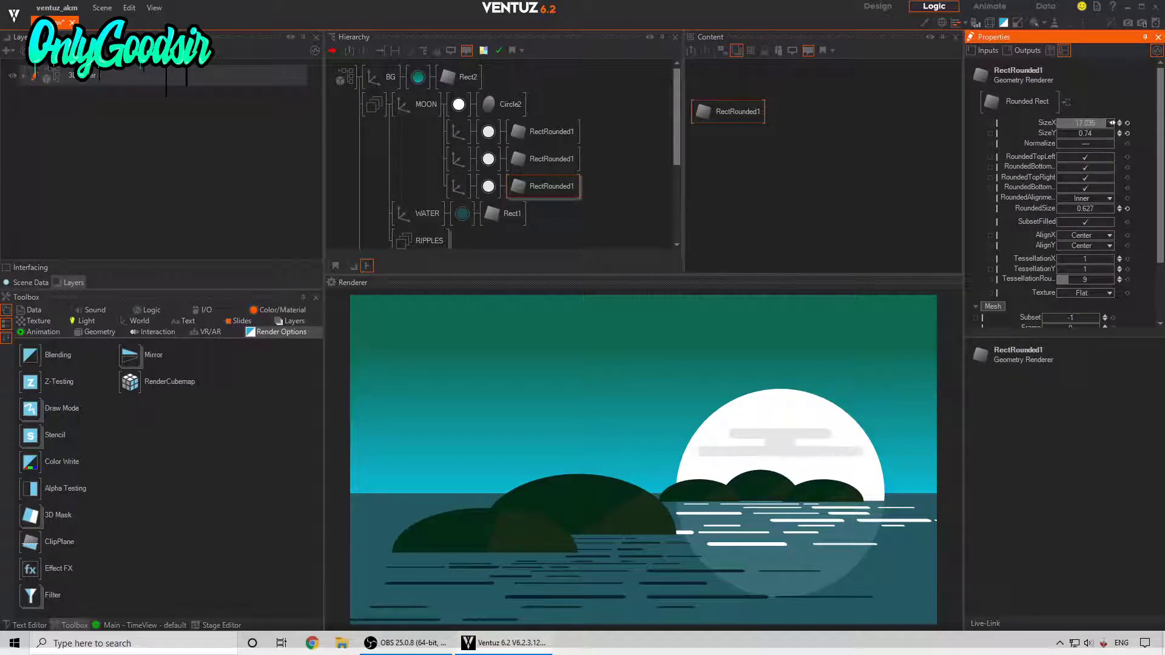
{"action": "left_click", "coordinate": [459, 185]}
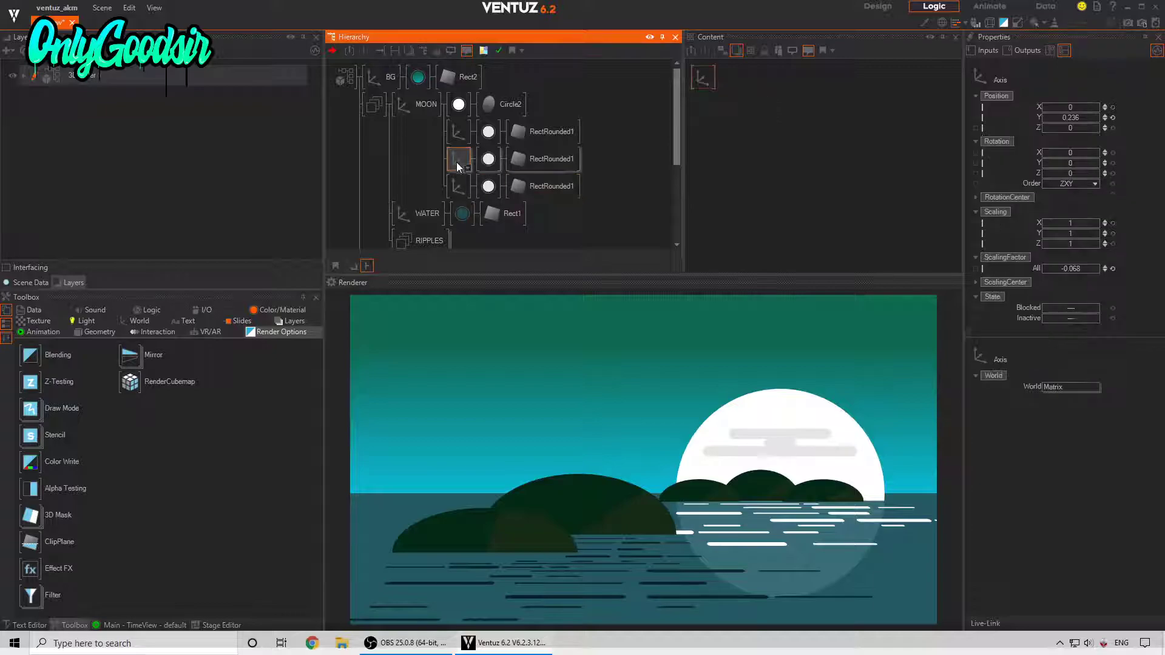
{"action": "left_click_drag", "start_coordinate": [1068, 107], "coordinate": [1041, 108]}
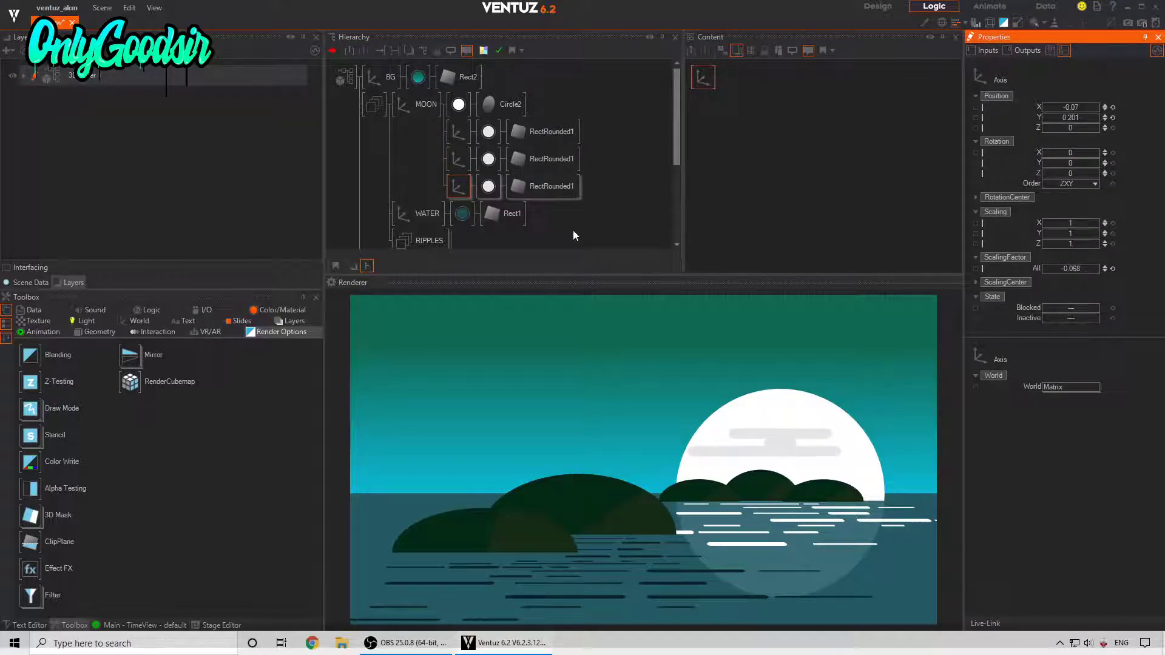
Duplicate the connector and the long bar together and lower both copies along Y beneath the existing bars.
{"action": "left_click", "coordinate": [458, 160], "text": "ctrl"}
{"action": "left_click_drag", "start_coordinate": [456, 184], "coordinate": [459, 201], "text": "ctrl"}
{"action": "middle_click_drag", "start_coordinate": [457, 214], "coordinate": [455, 189]}
{"action": "left_click", "coordinate": [456, 193]}
{"action": "left_click", "coordinate": [460, 216], "text": "ctrl"}
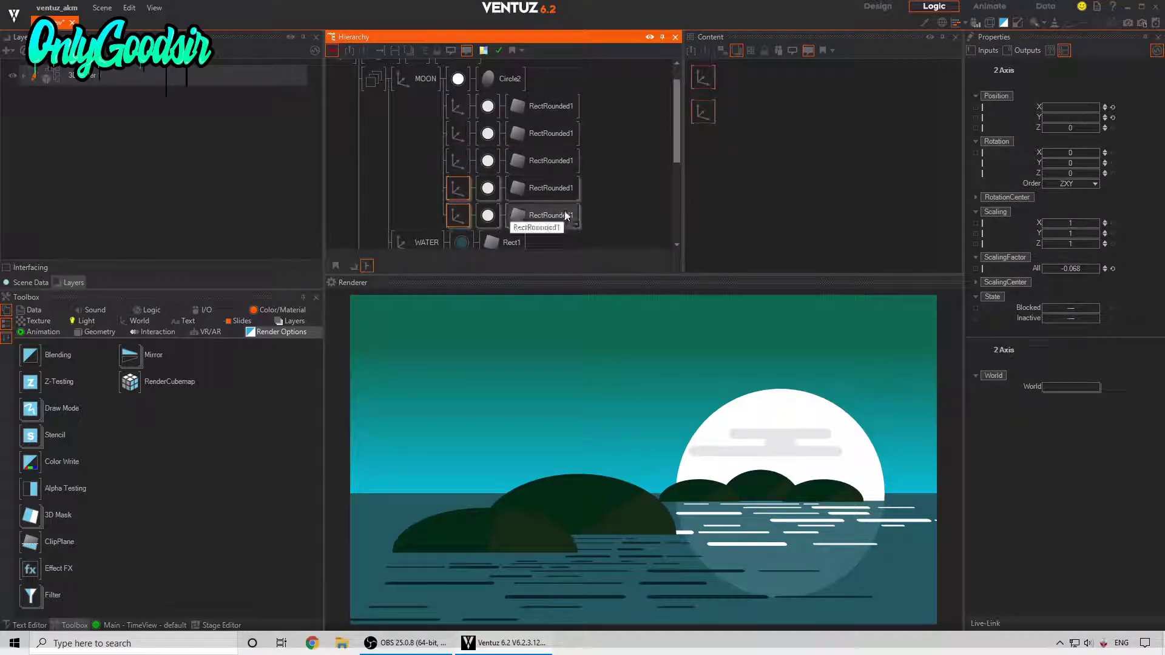
{"action": "left_click_drag", "start_coordinate": [1076, 117], "coordinate": [1050, 119]}
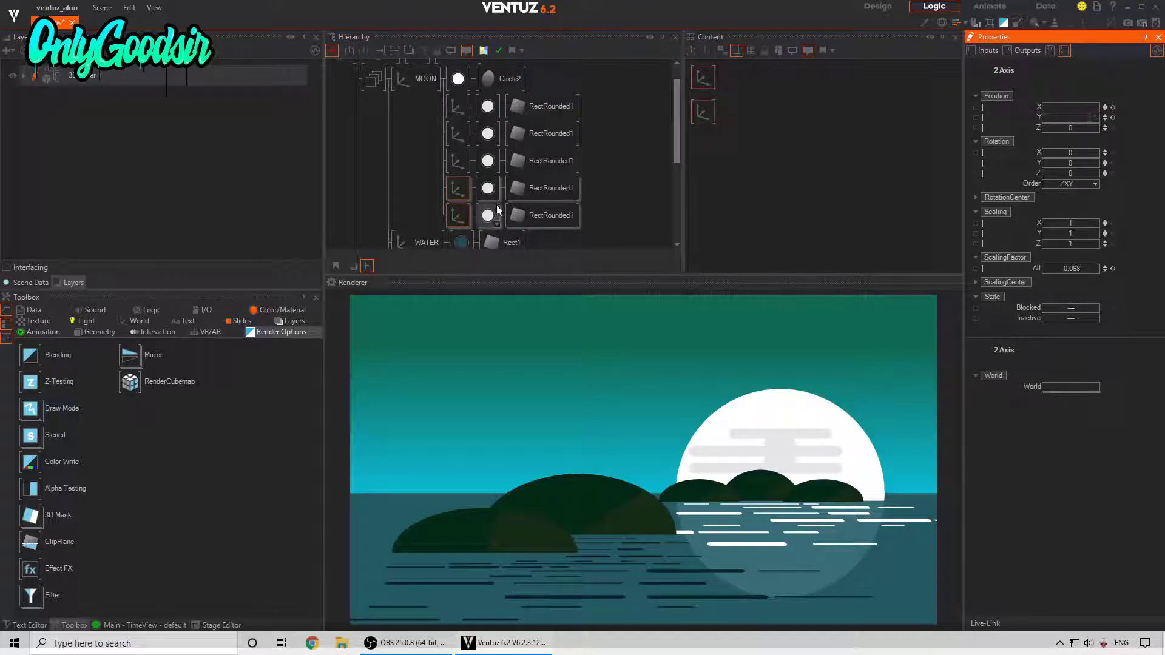
Shift the lowest long bar right along X, shorten its rectangle, and adjust the lower connector's SizeX.
{"action": "left_click", "coordinate": [464, 188]}
{"action": "left_click_drag", "start_coordinate": [1072, 110], "coordinate": [1113, 120]}
{"action": "left_click", "coordinate": [547, 191]}
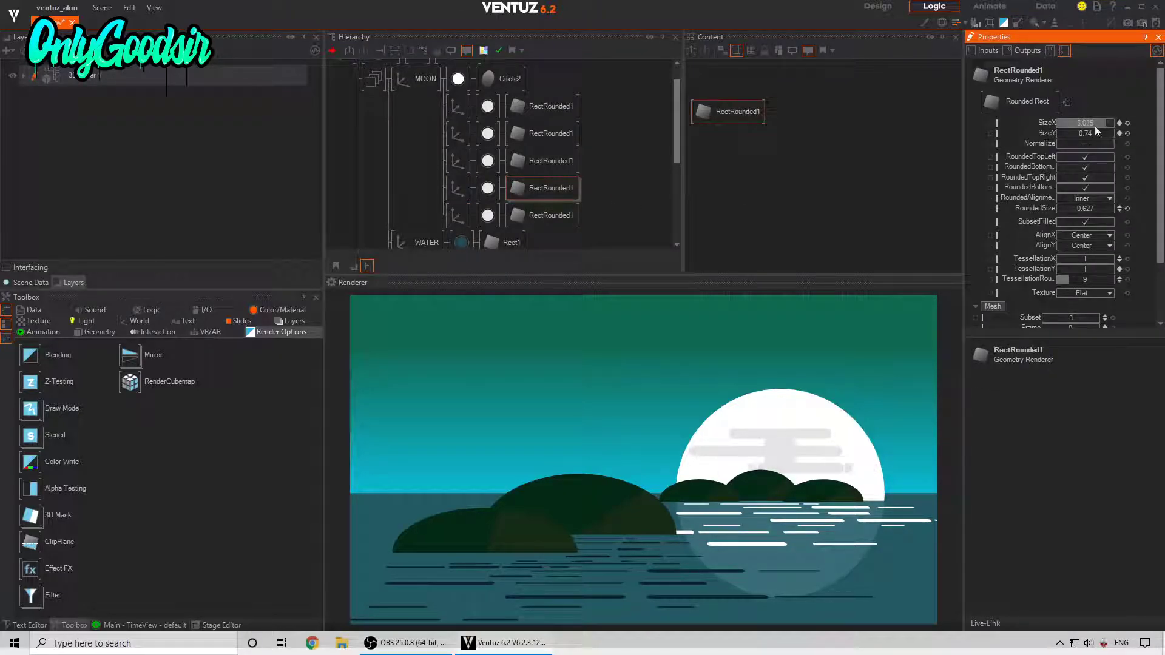
{"action": "left_click", "coordinate": [534, 215]}
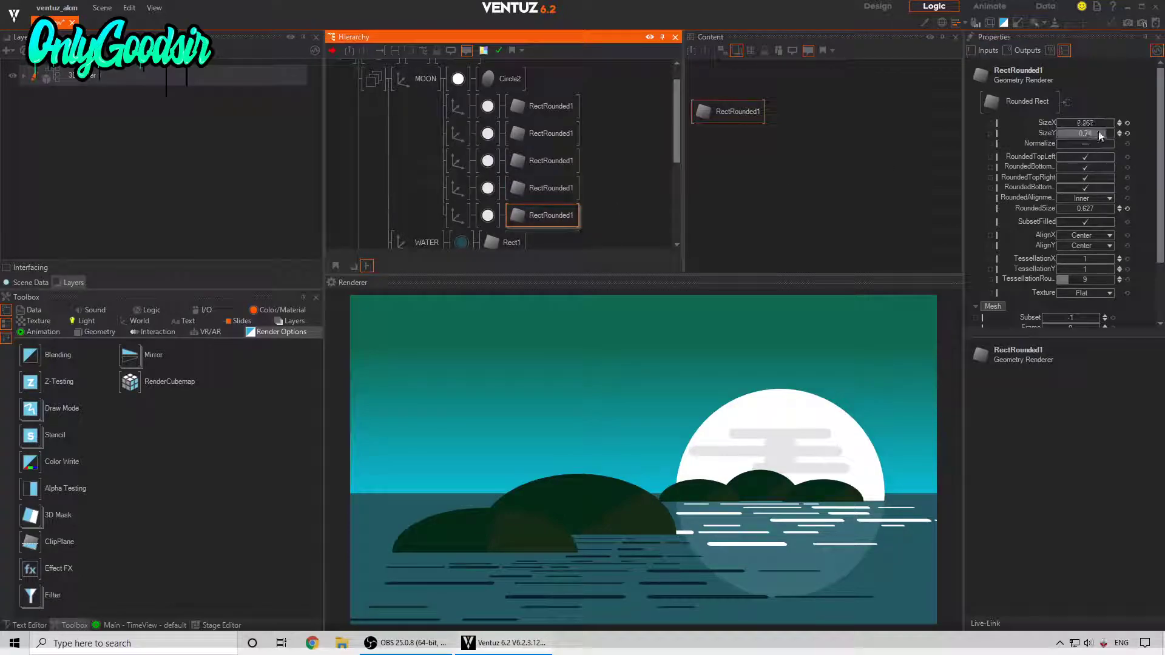
{"action": "left_click", "coordinate": [1080, 123]}
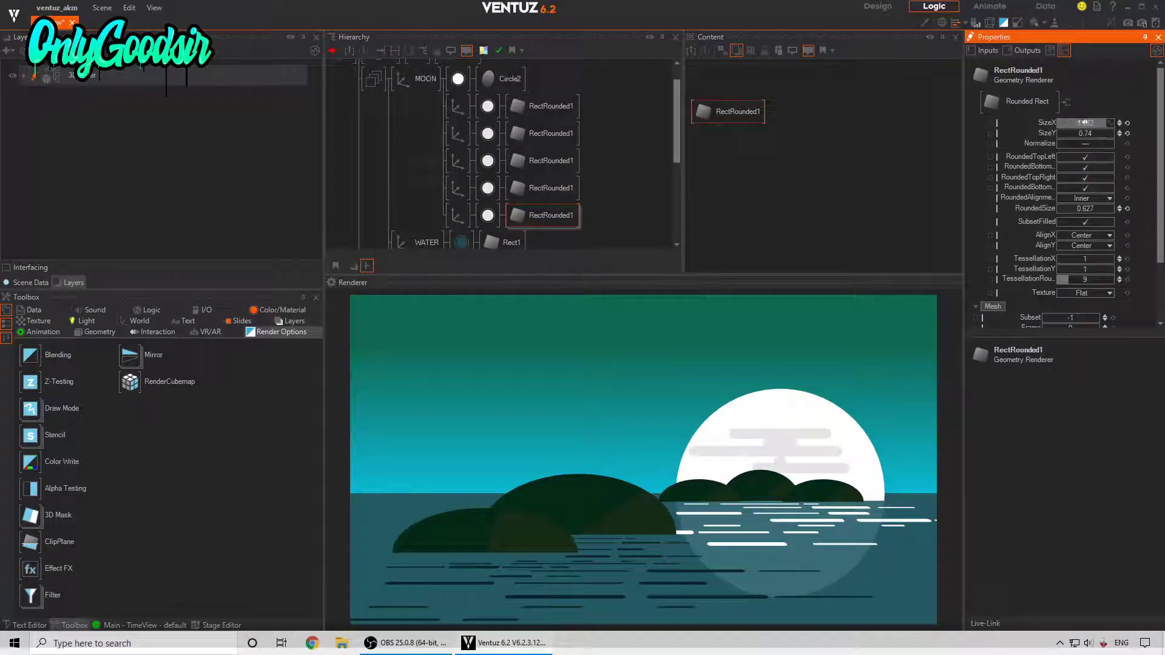
Select the lowest bar's and lower connector's axes together and move them left along X and slightly up.
{"action": "left_click", "coordinate": [459, 188]}
{"action": "left_click", "coordinate": [457, 215], "text": "ctrl"}
{"action": "left_click_drag", "start_coordinate": [1071, 117], "coordinate": [1053, 110]}
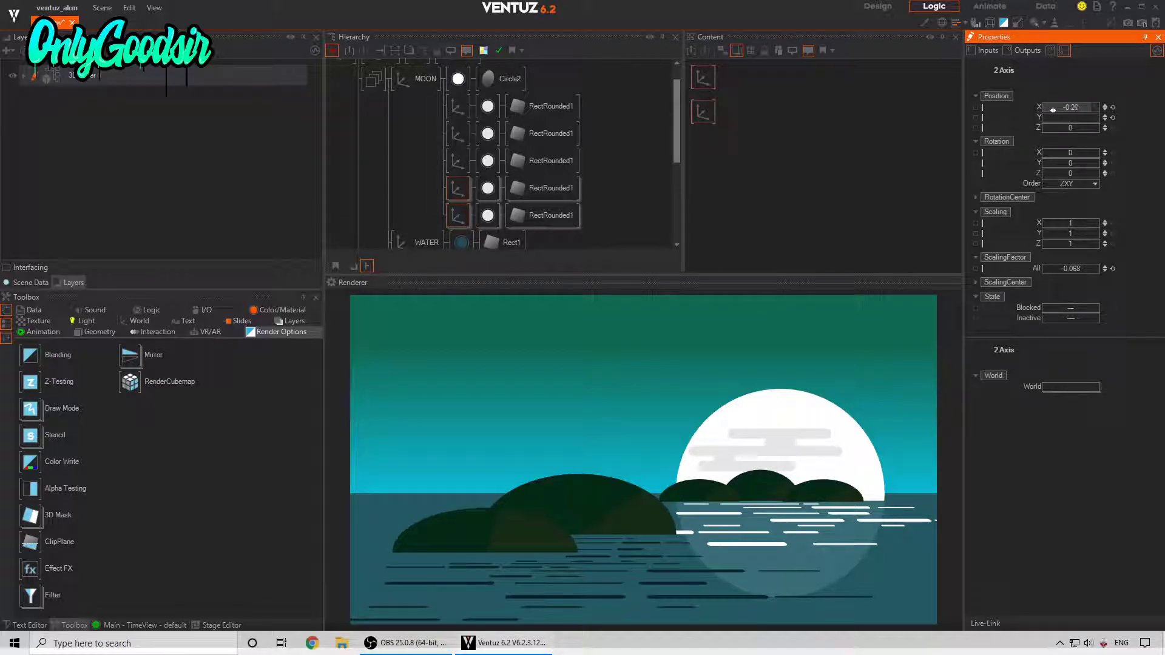
Thicken the third bar to SizeY 0.85 and enlarge the upper connector to SizeX 4.987 and SizeY 1.29.
{"action": "left_click", "coordinate": [542, 160]}
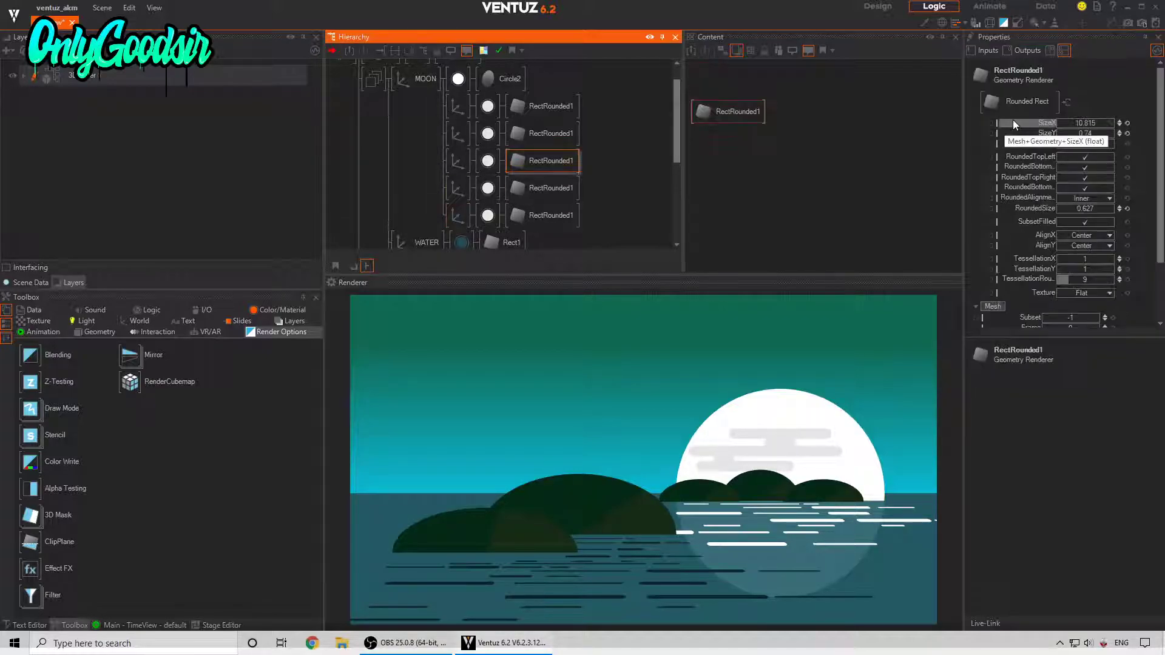
{"action": "left_click", "coordinate": [1084, 133]}
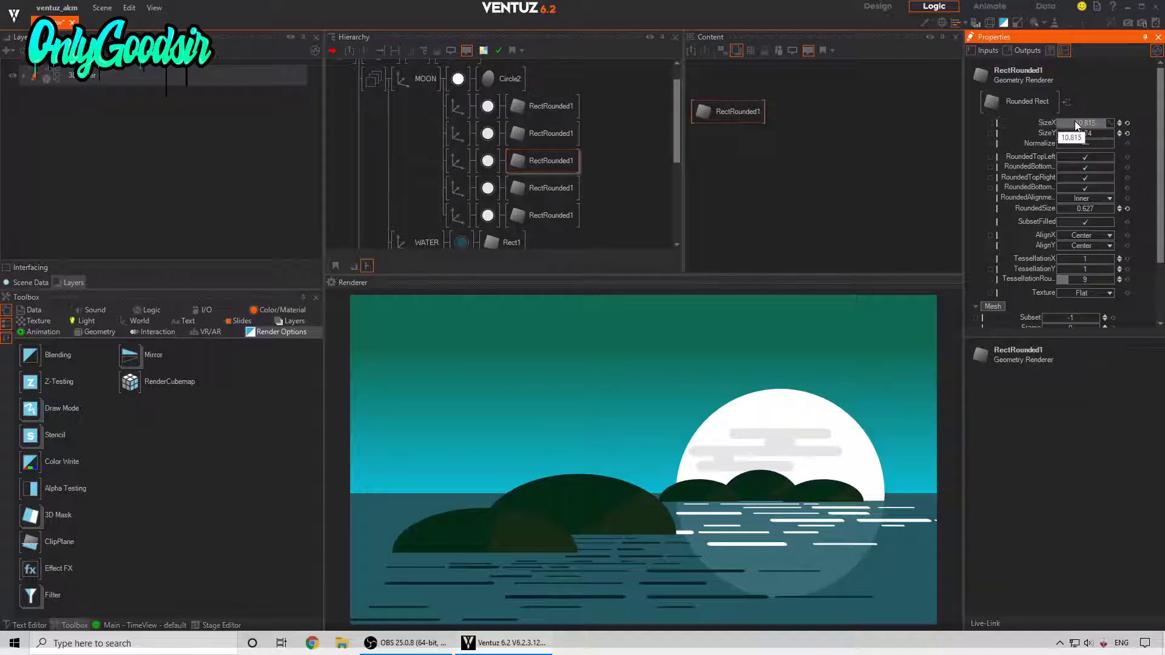
{"action": "left_click_drag", "start_coordinate": [1064, 132], "coordinate": [1086, 129]}
{"action": "left_click", "coordinate": [542, 133]}
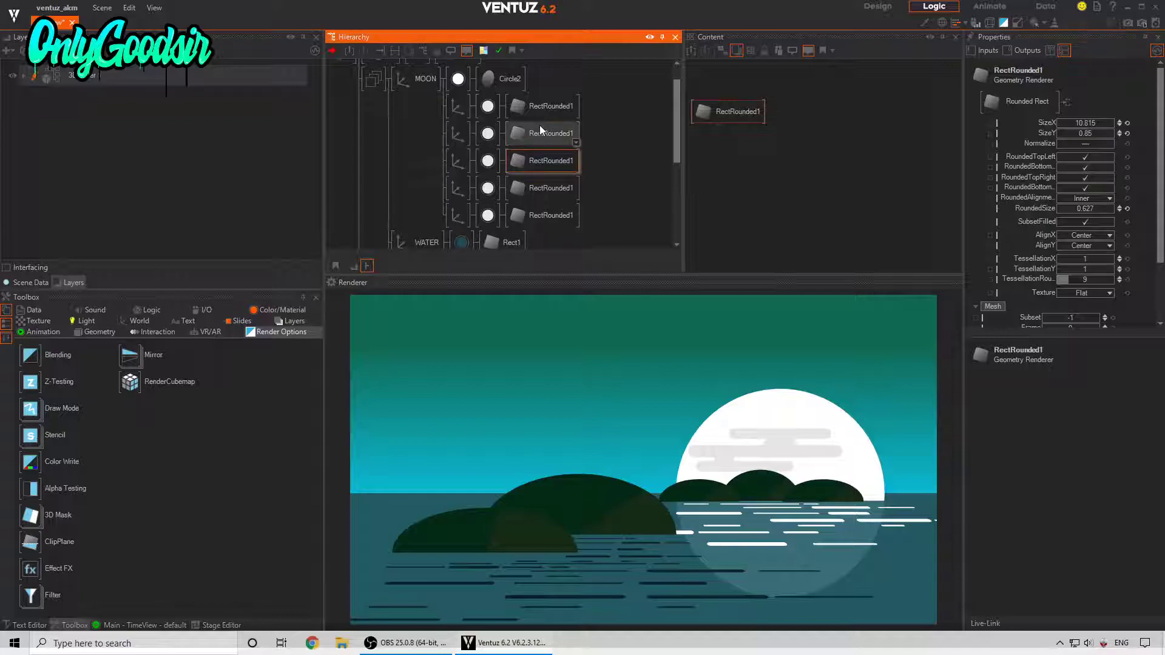
{"action": "left_click", "coordinate": [1080, 132]}
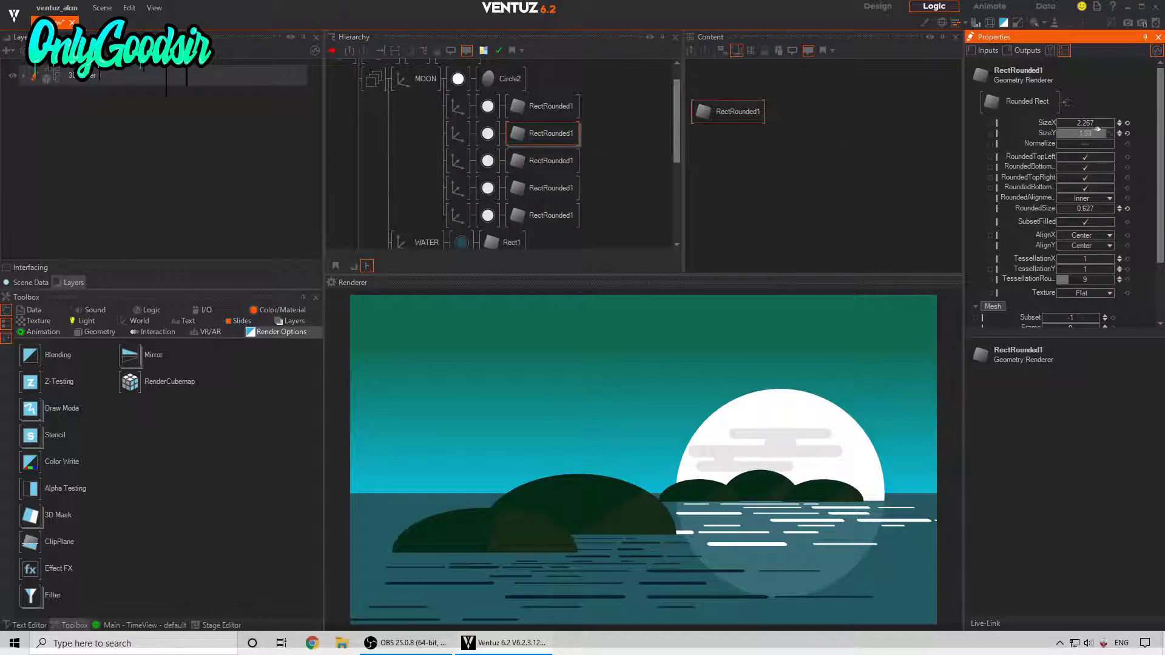
{"action": "mouse_move", "coordinate": [1093, 122]}
{"action": "left_mouse_down"}
{"action": "mouse_move", "coordinate": [1062, 121]}
{"action": "mouse_move", "coordinate": [1113, 122]}
{"action": "left_mouse_up"}
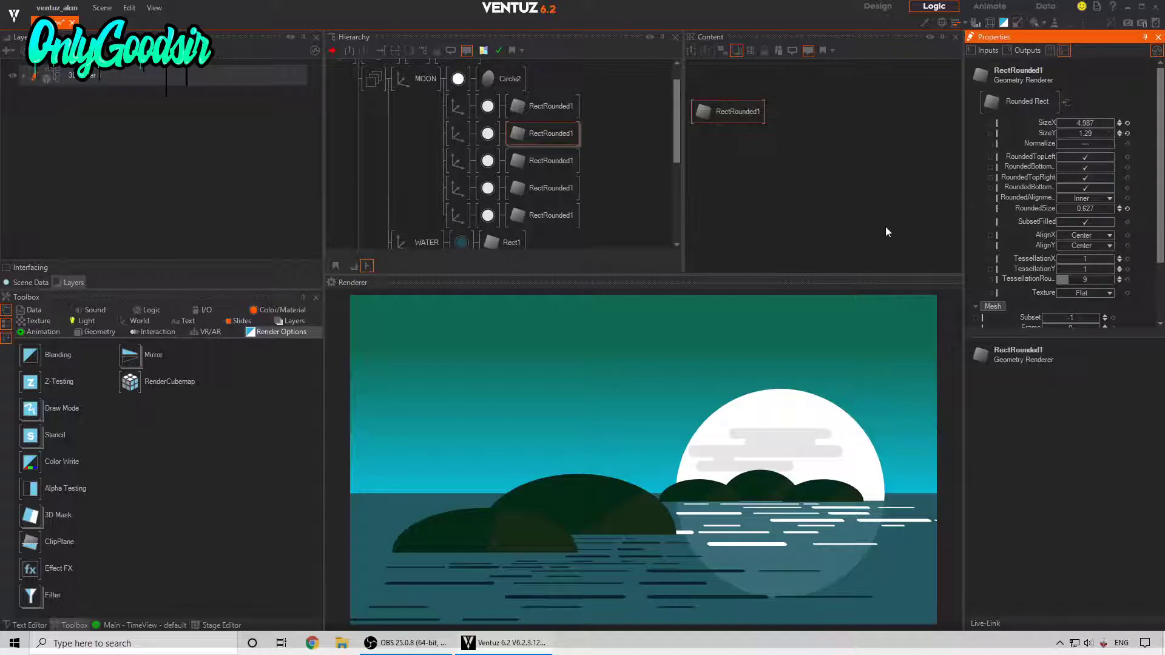
Duplicate the top moon bar, shorten its rectangle to SizeX 2.907, and position its axis at X 0.166, Y 0.365.
{"action": "left_click", "coordinate": [457, 108]}
{"action": "left_click_drag", "start_coordinate": [459, 100], "coordinate": [460, 103], "text": "ctrl"}
{"action": "mouse_move", "coordinate": [1055, 119]}
{"action": "left_mouse_down"}
{"action": "mouse_move", "coordinate": [1072, 118]}
{"action": "mouse_move", "coordinate": [1057, 120]}
{"action": "left_mouse_up"}
{"action": "left_click", "coordinate": [550, 121]}
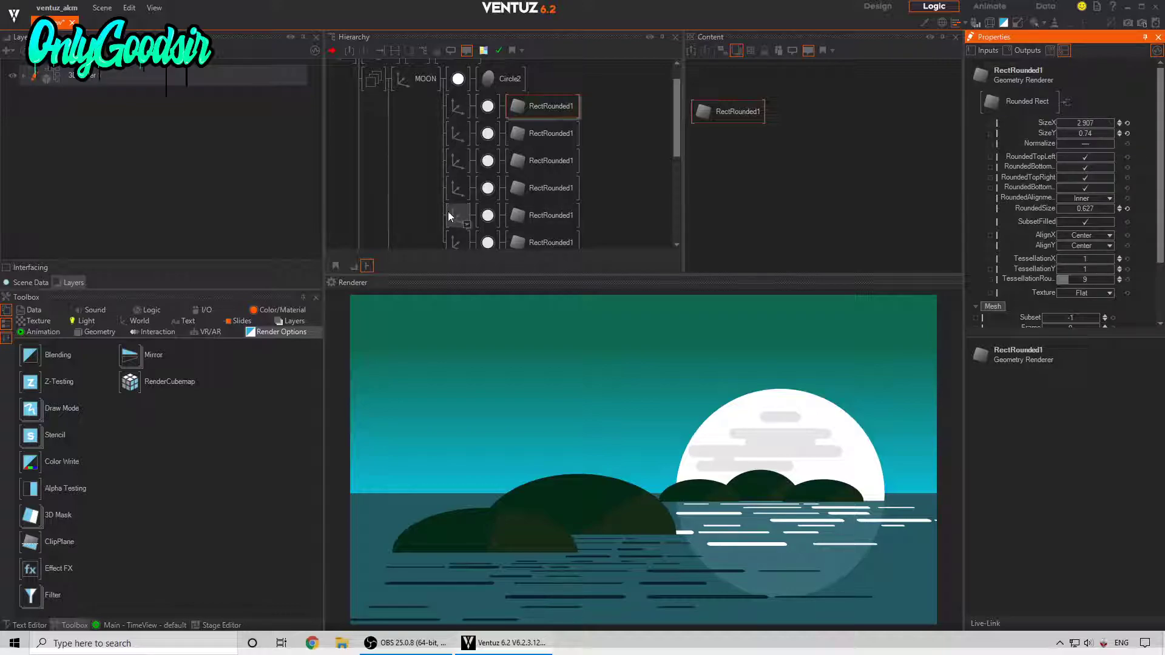
{"action": "left_click", "coordinate": [457, 107]}
{"action": "left_click_drag", "start_coordinate": [1079, 107], "coordinate": [1093, 106]}
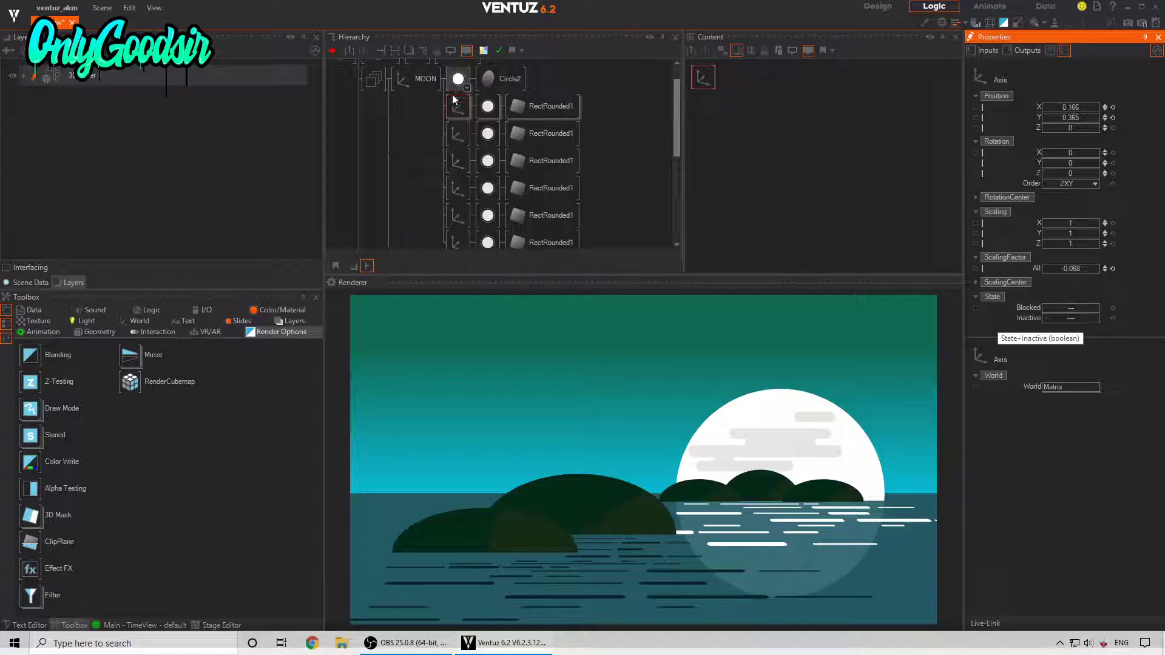
Move the first moon stripe's material ahead of its axis and delete the separate materials of the other five stripes.
{"action": "left_click", "coordinate": [489, 108]}
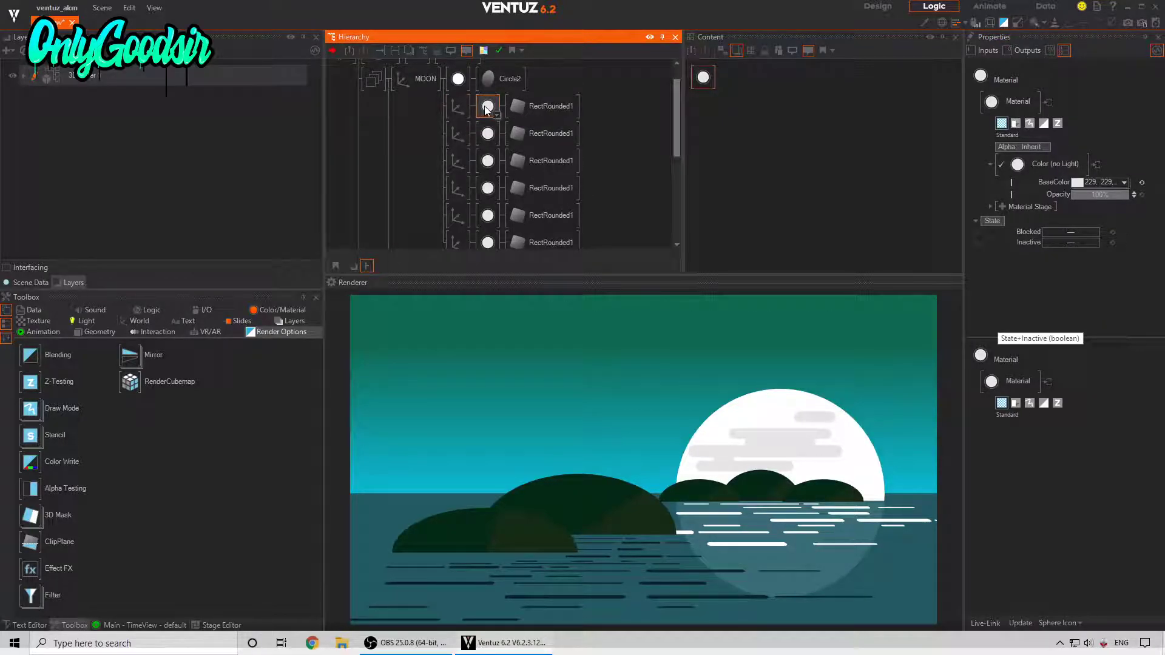
{"action": "left_click_drag", "start_coordinate": [487, 109], "coordinate": [452, 109]}
{"action": "left_click", "coordinate": [517, 107]}
{"action": "left_click", "coordinate": [488, 134], "text": "ctrl"}
{"action": "scroll", "coordinate": [489, 157], "scroll_direction": "down", "scroll_amount": 1}
{"action": "left_click", "coordinate": [488, 131], "text": "ctrl"}
{"action": "left_click", "coordinate": [490, 159], "text": "ctrl"}
{"action": "left_click", "coordinate": [489, 186], "text": "ctrl"}
{"action": "left_click", "coordinate": [489, 214], "text": "ctrl"}
{"action": "key", "text": "Delete"}
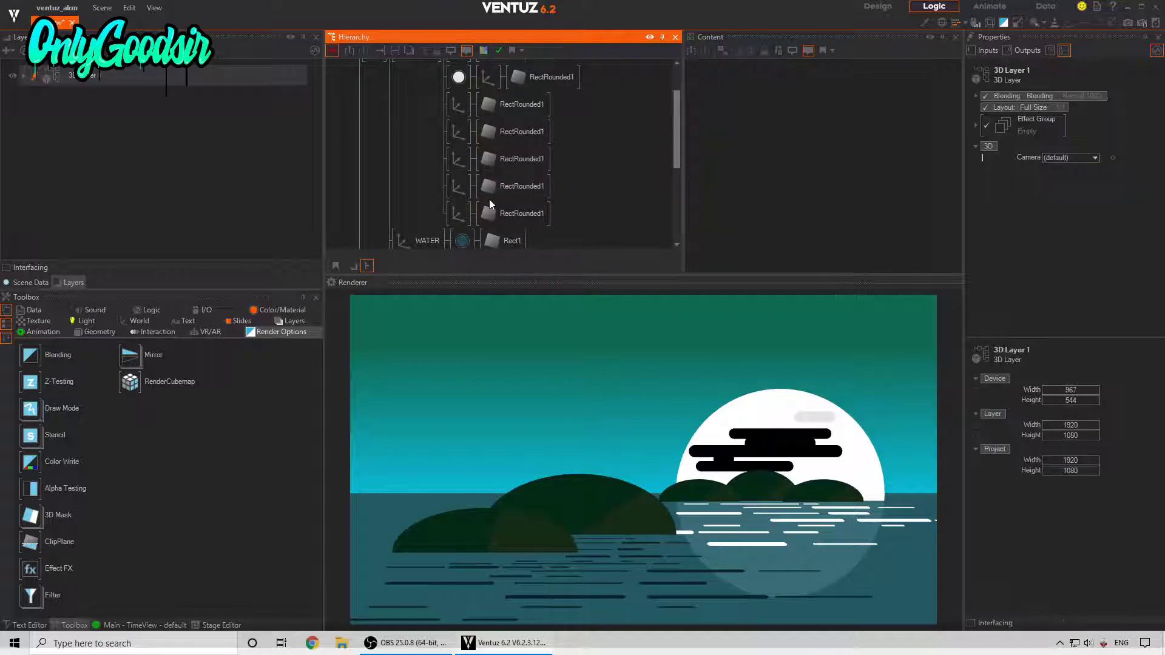
Attach the other five stripe axes to the first stripe's material so all six RectRounded1 stripes share it.
{"action": "left_click", "coordinate": [450, 105]}
{"action": "left_click", "coordinate": [457, 133], "text": "ctrl"}
{"action": "left_click", "coordinate": [457, 159], "text": "ctrl"}
{"action": "left_click", "coordinate": [458, 186], "text": "ctrl"}
{"action": "left_click", "coordinate": [458, 211], "text": "ctrl"}
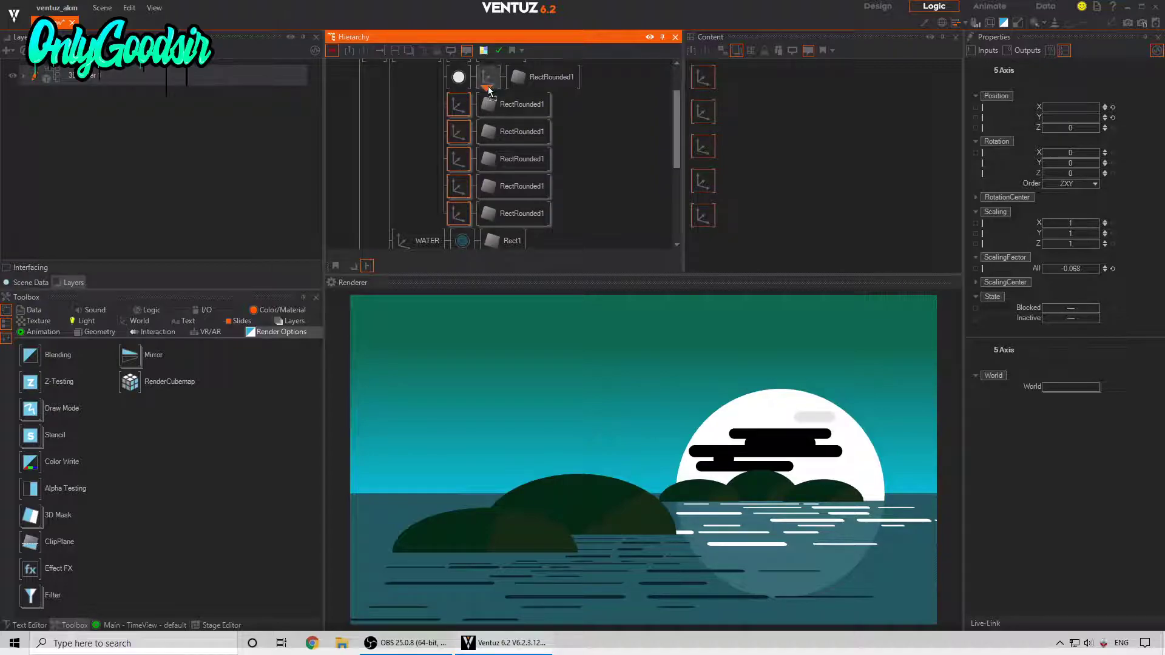
{"action": "left_click_drag", "start_coordinate": [489, 89], "coordinate": [488, 85]}
Set the shared moon stripe material's base colour to light grey 239, 239, 239.
{"action": "left_click", "coordinate": [458, 77]}
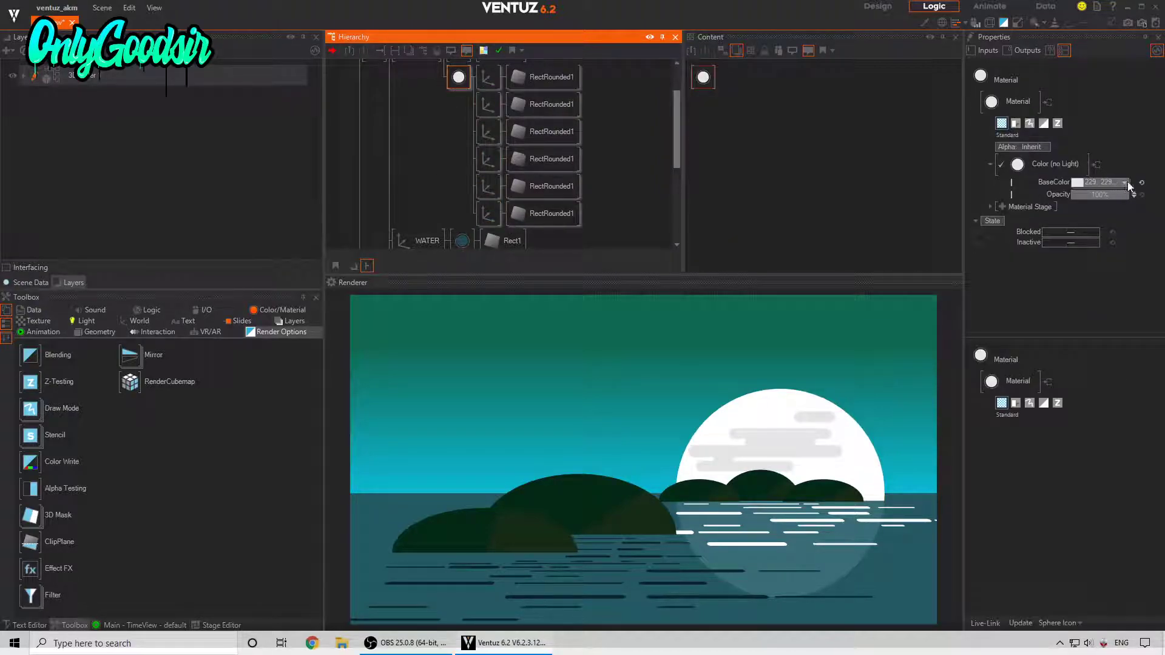
{"action": "left_click", "coordinate": [1125, 183]}
{"action": "left_click", "coordinate": [1069, 201]}
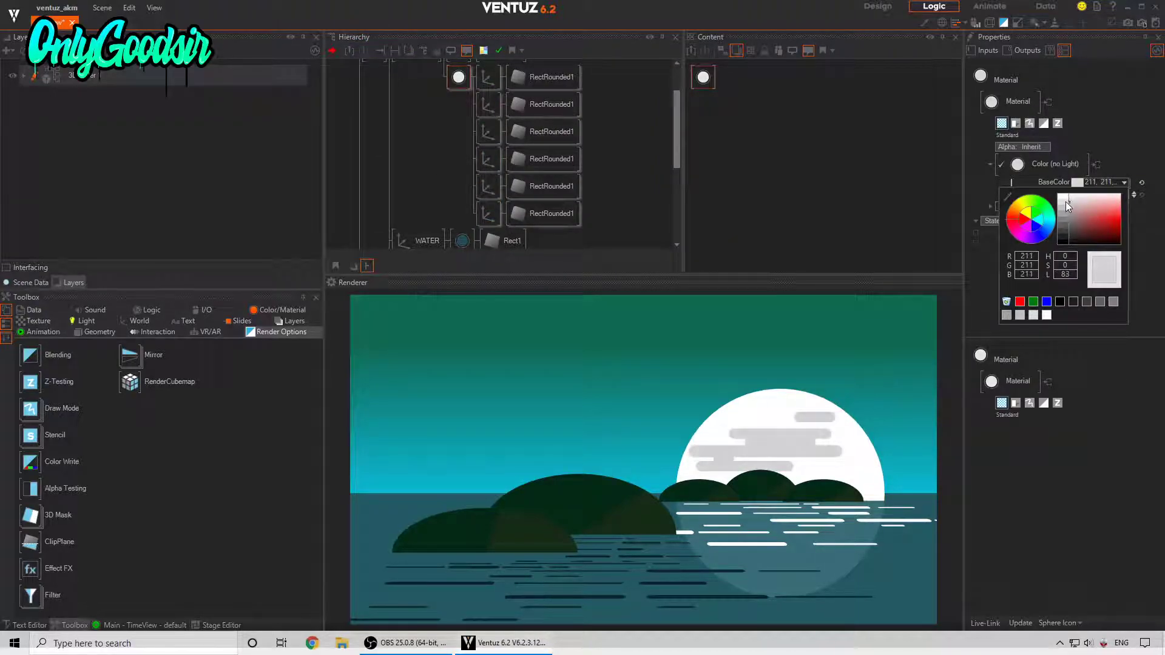
{"action": "left_click", "coordinate": [1062, 199]}
{"action": "left_click_drag", "start_coordinate": [1062, 198], "coordinate": [1050, 199]}
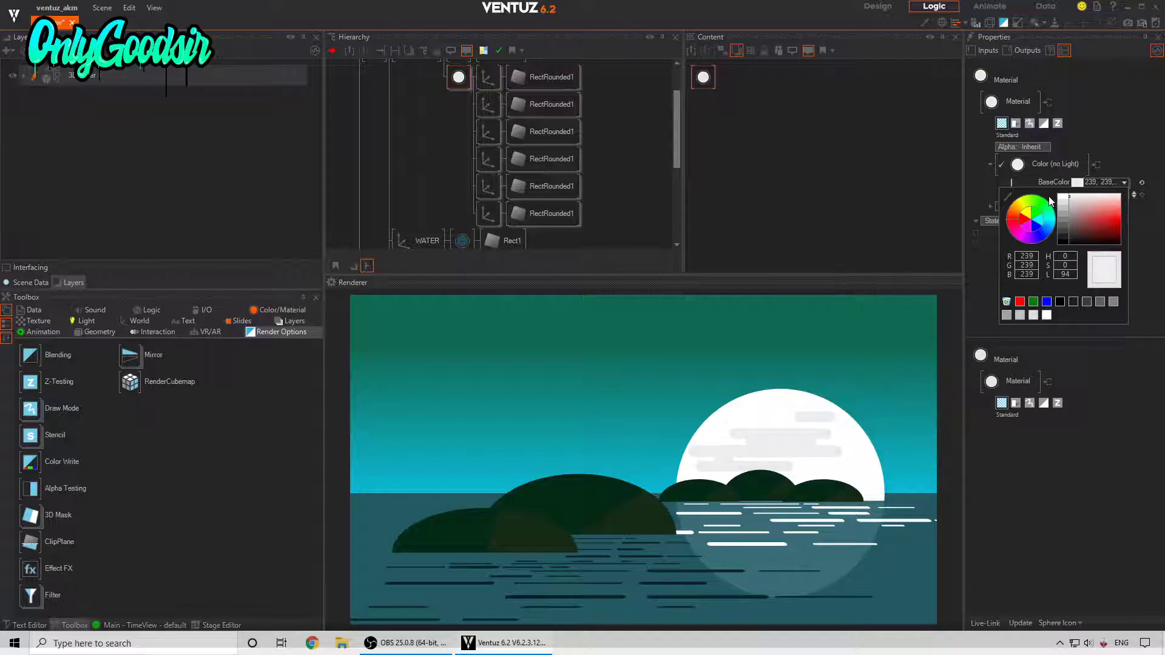
{"action": "left_click", "coordinate": [593, 184]}
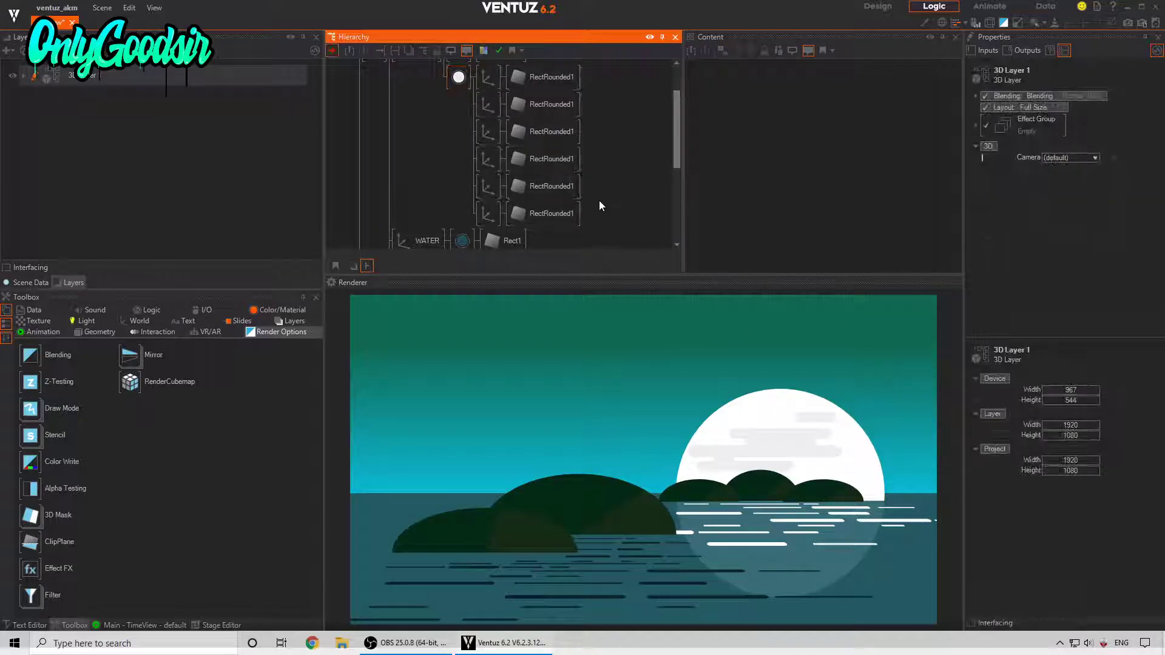
Add an Axis above the whole scene and push the scene back along Z.
{"action": "scroll", "coordinate": [435, 139], "scroll_direction": "up", "scroll_amount": 2}
{"action": "middle_click", "coordinate": [433, 115]}
{"action": "middle_click", "coordinate": [393, 131]}
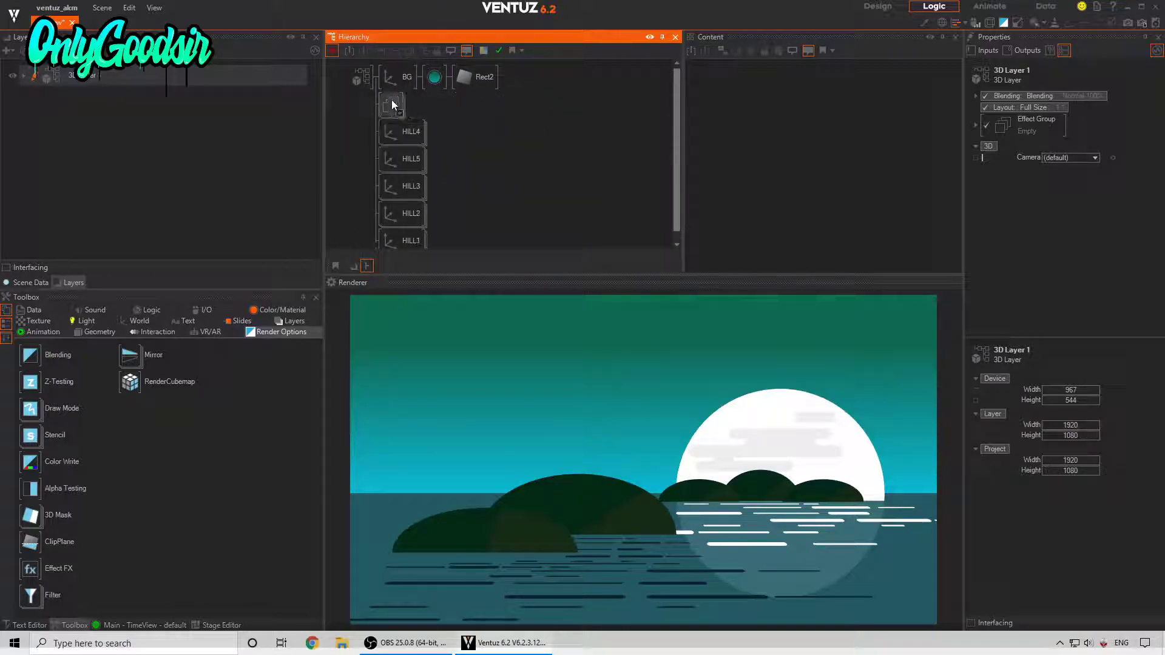
{"action": "right_click", "coordinate": [496, 162]}
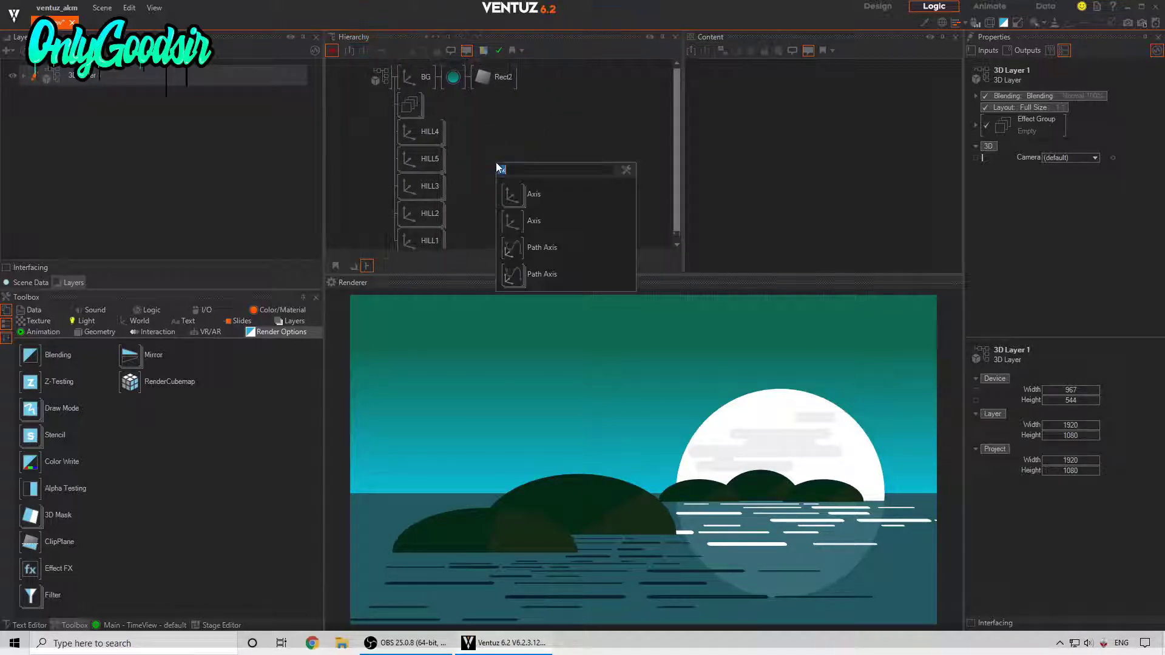
{"action": "left_click", "coordinate": [523, 197]}
{"action": "left_click", "coordinate": [400, 81]}
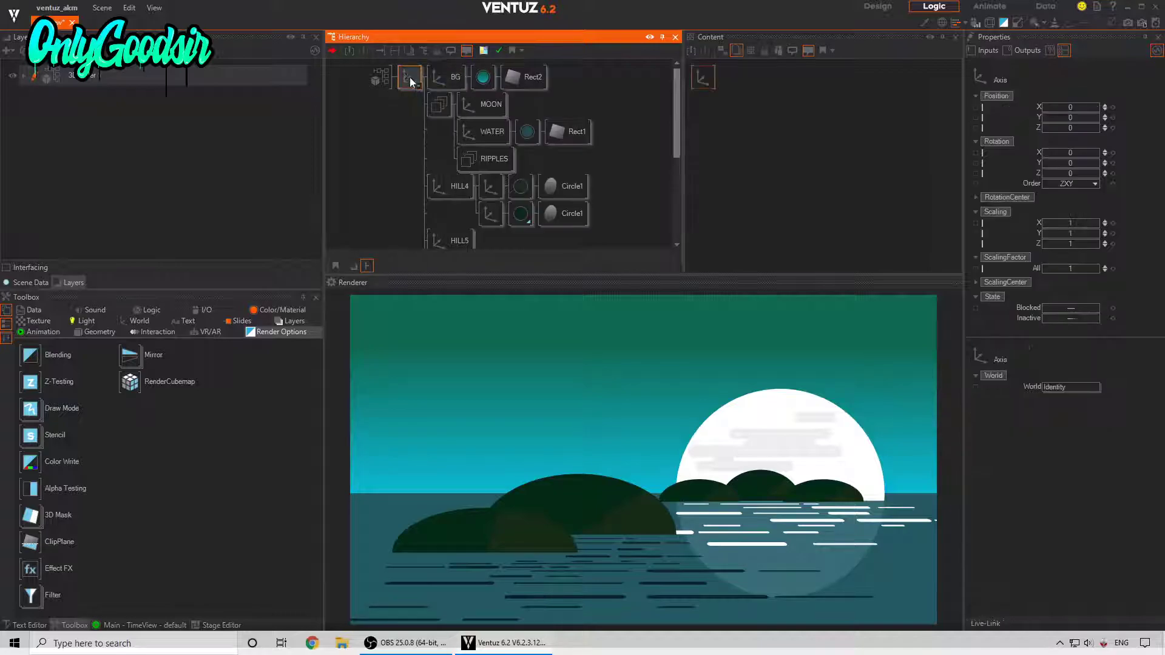
{"action": "mouse_move", "coordinate": [1075, 129]}
{"action": "left_mouse_down"}
{"action": "mouse_move", "coordinate": [1099, 131]}
{"action": "mouse_move", "coordinate": [1042, 131]}
{"action": "mouse_move", "coordinate": [1099, 124]}
{"action": "mouse_move", "coordinate": [1062, 131]}
{"action": "left_mouse_up"}
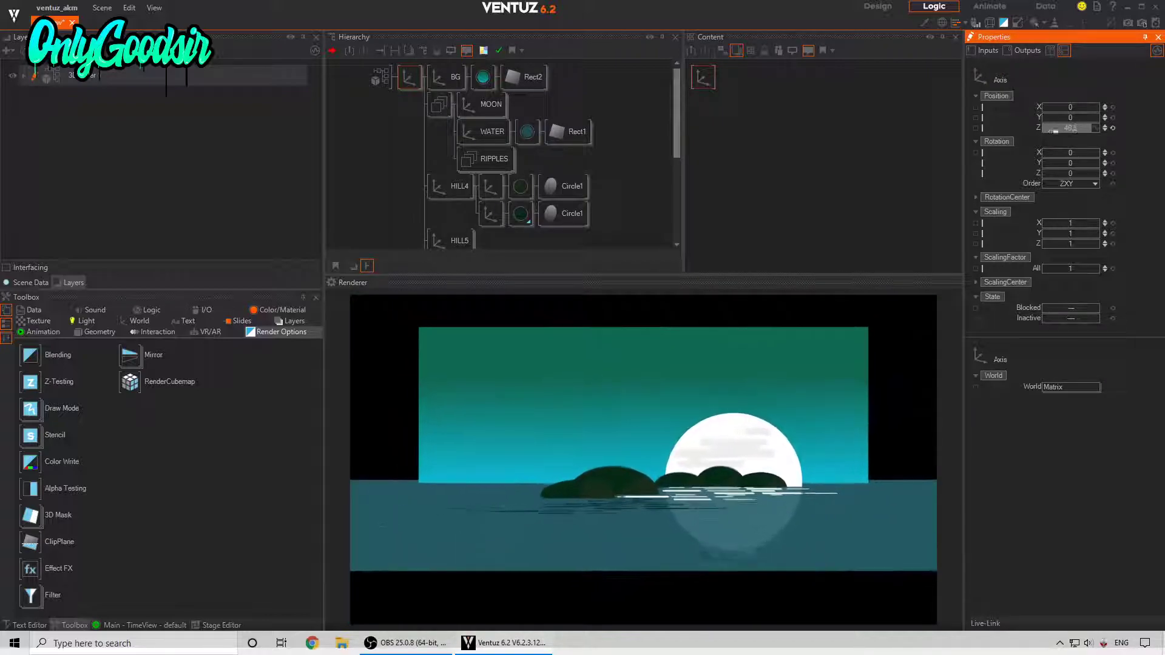
Enlarge the BG background, with Y scaling 3.585, and adjust its Y position so it fills the sky behind the scene.
{"action": "left_click", "coordinate": [443, 75]}
{"action": "left_click_drag", "start_coordinate": [1098, 233], "coordinate": [1041, 233]}
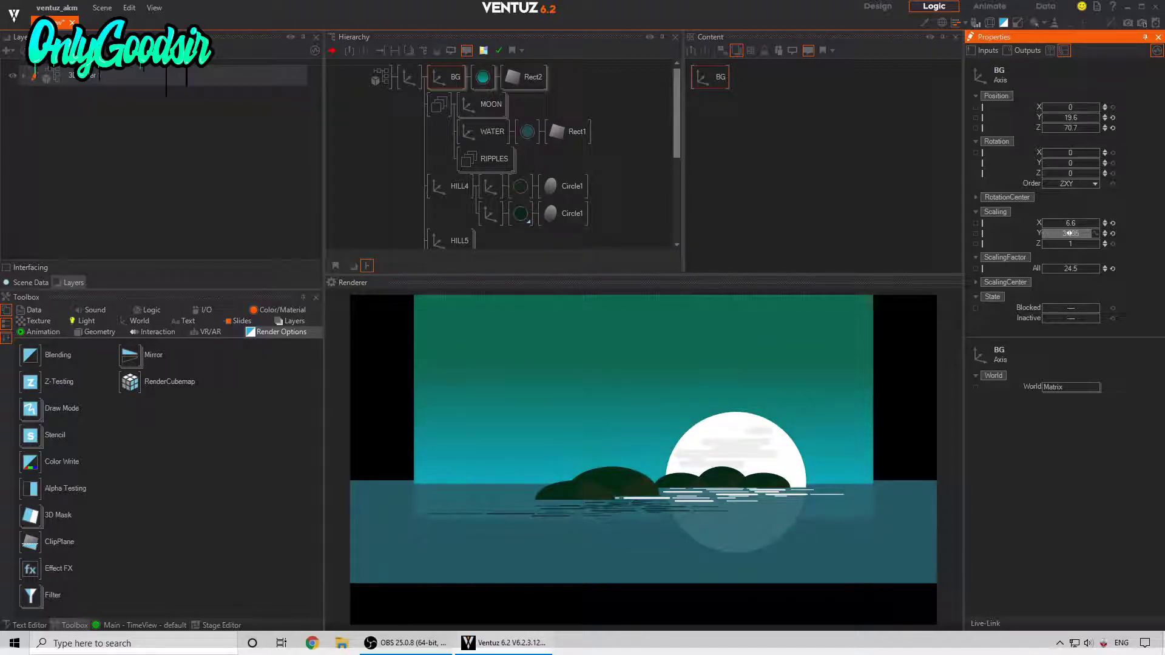
{"action": "left_click_drag", "start_coordinate": [1098, 116], "coordinate": [1099, 116]}
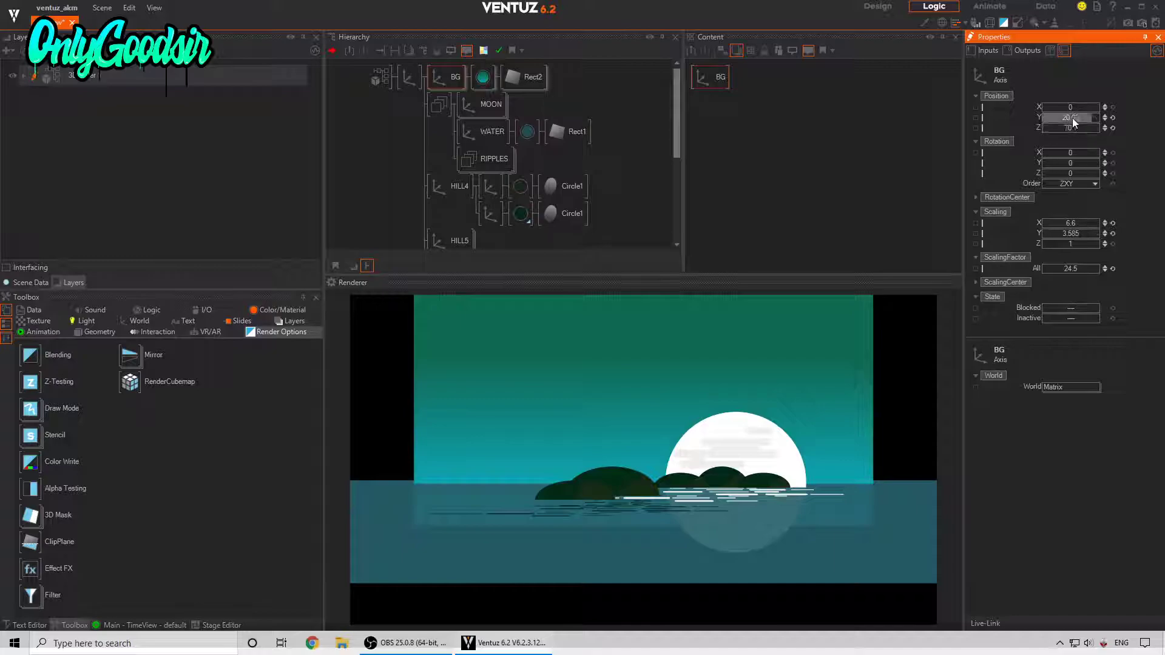
{"action": "mouse_move", "coordinate": [1089, 115]}
{"action": "left_mouse_down"}
{"action": "mouse_move", "coordinate": [1042, 114]}
{"action": "mouse_move", "coordinate": [1108, 125]}
{"action": "left_mouse_up"}
Enlarge the WATER plane through its overall scaling factor and set the scene's parent axis to Z position 16.11.
{"action": "left_click", "coordinate": [519, 78]}
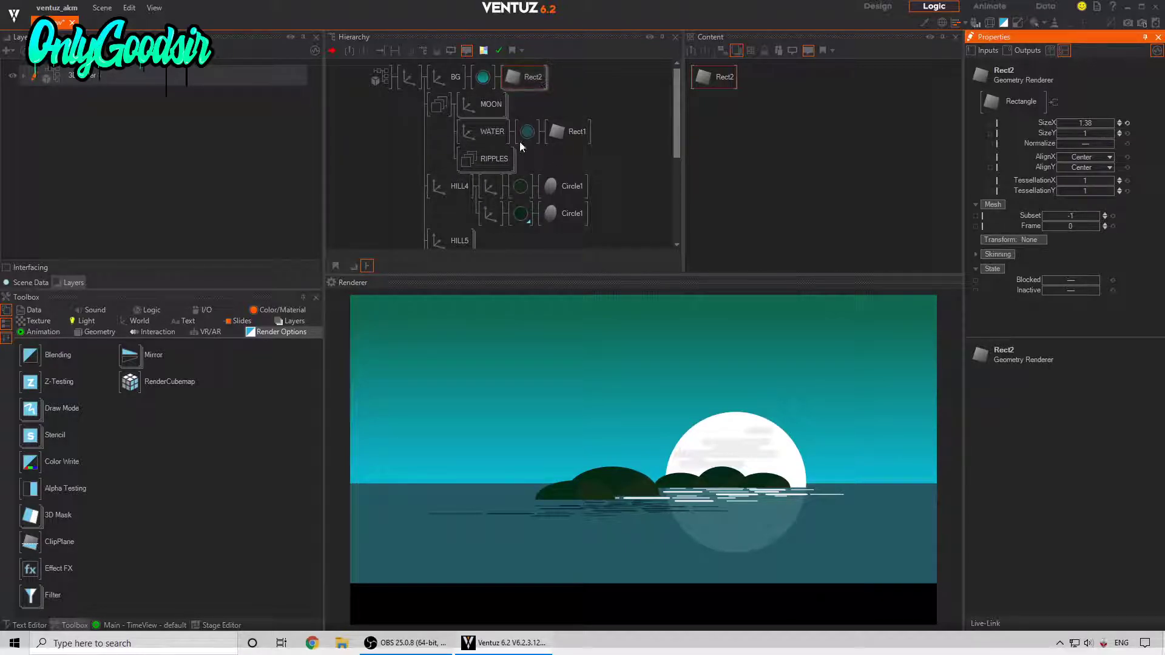
{"action": "left_click", "coordinate": [565, 131]}
{"action": "left_click", "coordinate": [492, 131]}
{"action": "left_click_drag", "start_coordinate": [1075, 269], "coordinate": [1094, 269]}
{"action": "left_click", "coordinate": [412, 79]}
{"action": "mouse_move", "coordinate": [1081, 128]}
{"action": "left_mouse_down"}
{"action": "mouse_move", "coordinate": [1042, 131]}
{"action": "mouse_move", "coordinate": [1099, 125]}
{"action": "left_mouse_up"}
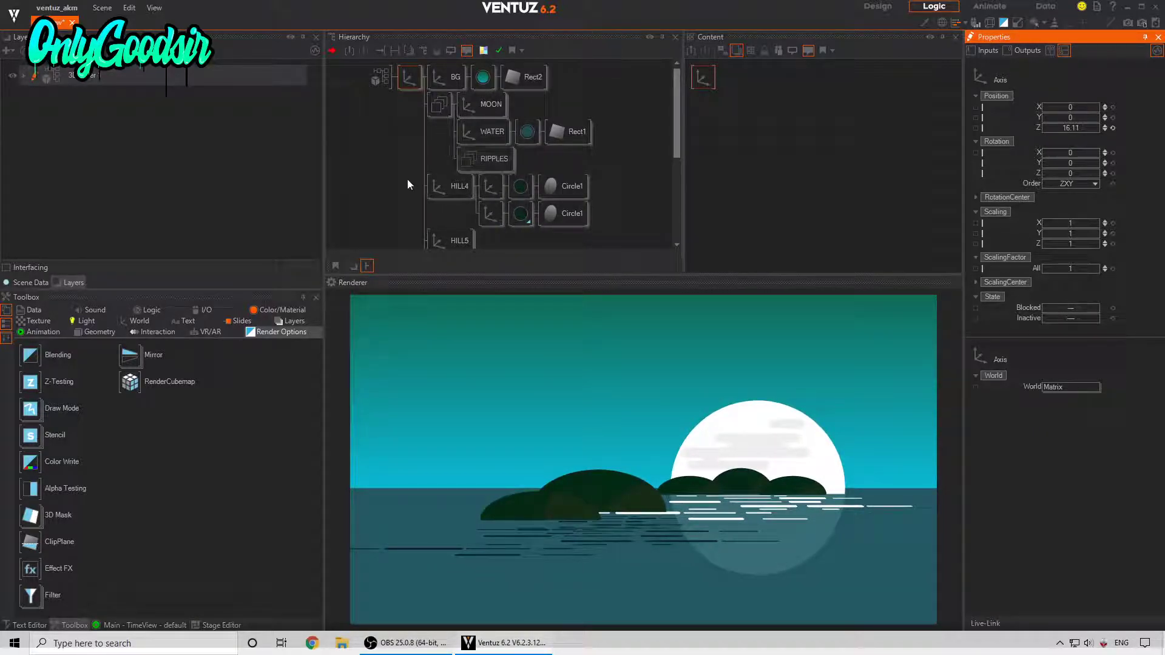
Lower HILL1 to HILL5 together by reducing their Y position so they sit in the water.
{"action": "middle_click", "coordinate": [442, 192]}
{"action": "middle_click_drag", "start_coordinate": [461, 223], "coordinate": [455, 174]}
{"action": "middle_click", "coordinate": [444, 190]}
{"action": "middle_click", "coordinate": [443, 222]}
{"action": "middle_click_drag", "start_coordinate": [502, 214], "coordinate": [500, 170]}
{"action": "middle_click", "coordinate": [432, 205]}
{"action": "left_click", "coordinate": [439, 234]}
{"action": "left_click", "coordinate": [442, 203], "text": "ctrl"}
{"action": "left_click", "coordinate": [447, 176], "text": "ctrl"}
{"action": "left_click", "coordinate": [447, 149], "text": "ctrl"}
{"action": "left_click", "coordinate": [446, 124], "text": "ctrl"}
{"action": "left_click_drag", "start_coordinate": [1069, 116], "coordinate": [1047, 119]}
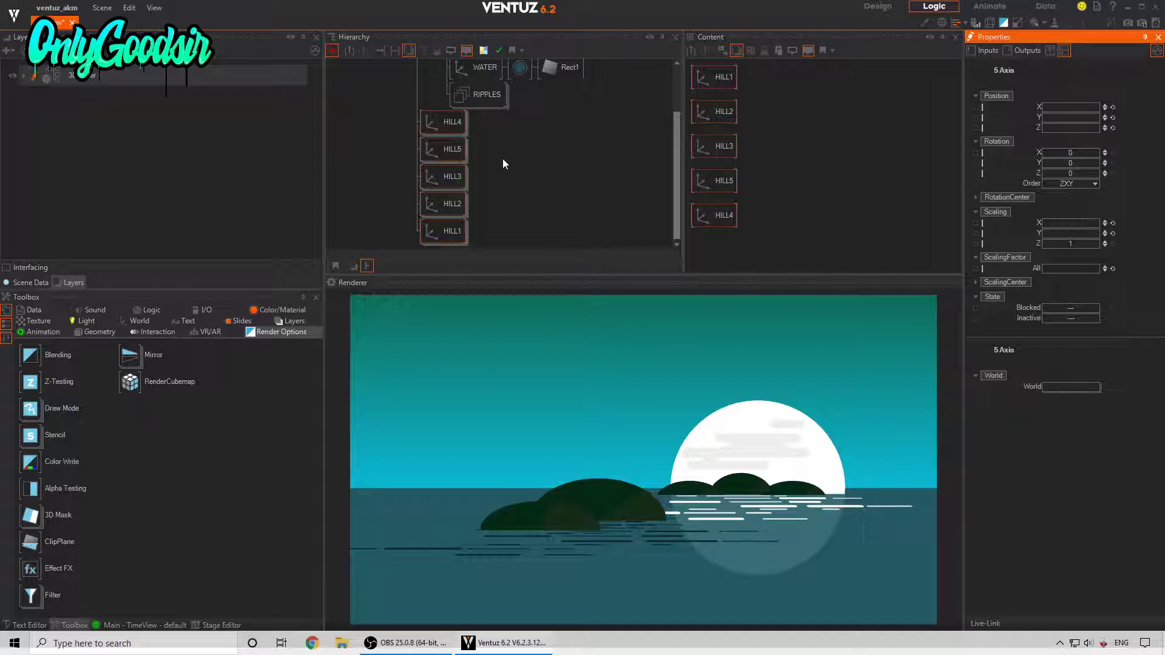
Insert a Group node above HILL4 and move HILL5, HILL3, HILL2 and HILL1 into it.
{"action": "double_click", "coordinate": [503, 160]}
{"action": "type", "text": "group"}
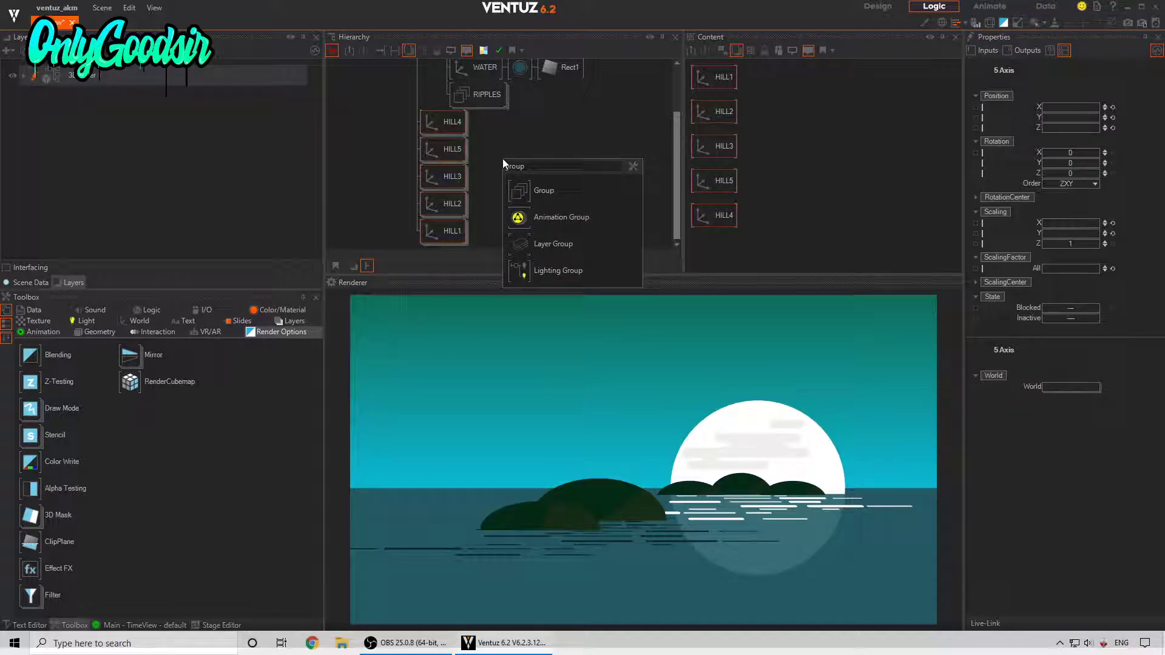
{"action": "left_click", "coordinate": [526, 191]}
{"action": "left_click", "coordinate": [424, 126]}
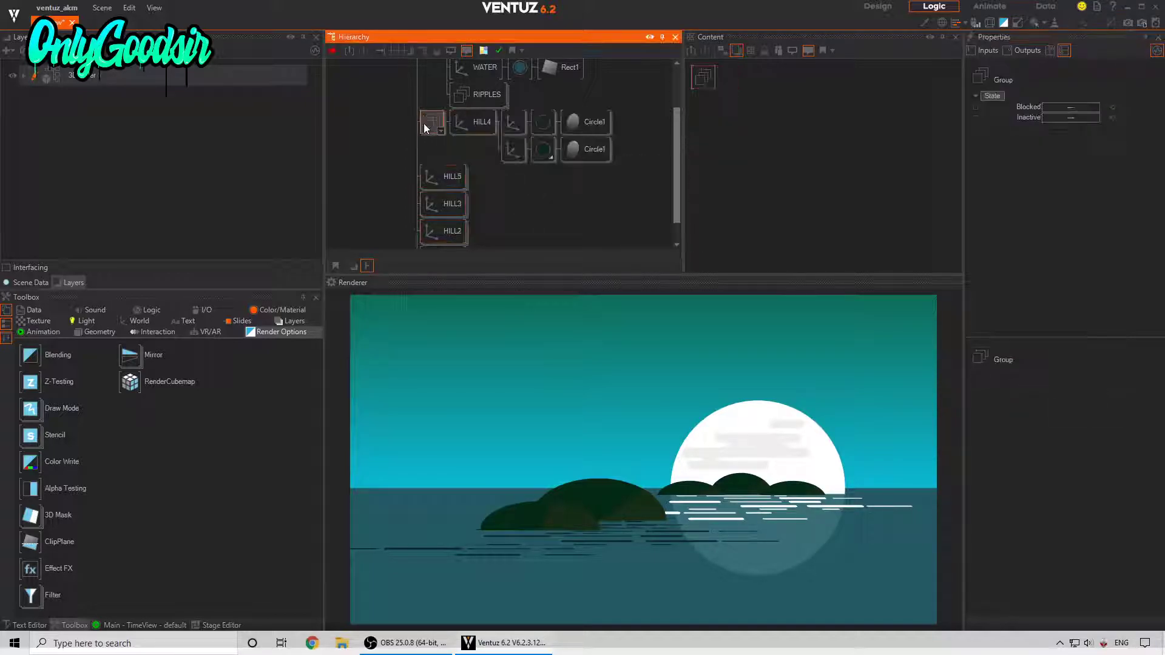
{"action": "left_click", "coordinate": [444, 157]}
{"action": "left_click", "coordinate": [443, 181], "text": "ctrl"}
{"action": "left_click", "coordinate": [443, 205], "text": "ctrl"}
{"action": "left_click", "coordinate": [443, 226], "text": "ctrl"}
{"action": "left_click_drag", "start_coordinate": [443, 226], "coordinate": [432, 126]}
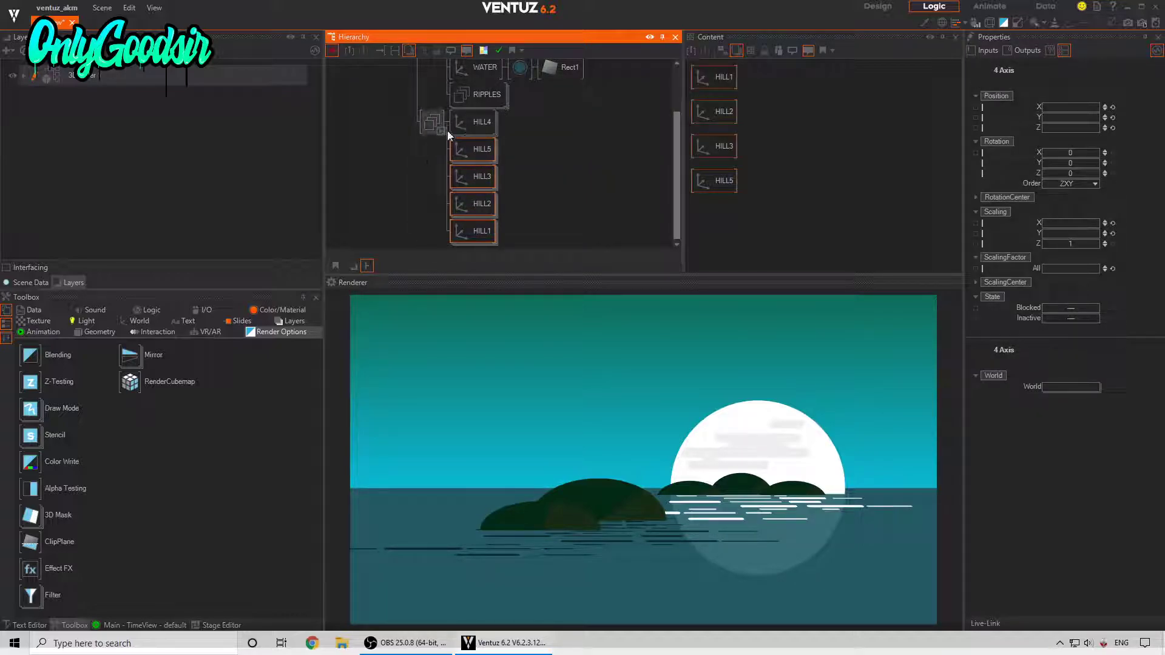
Rename the hills' group as HILLS.
{"action": "left_click", "coordinate": [428, 124]}
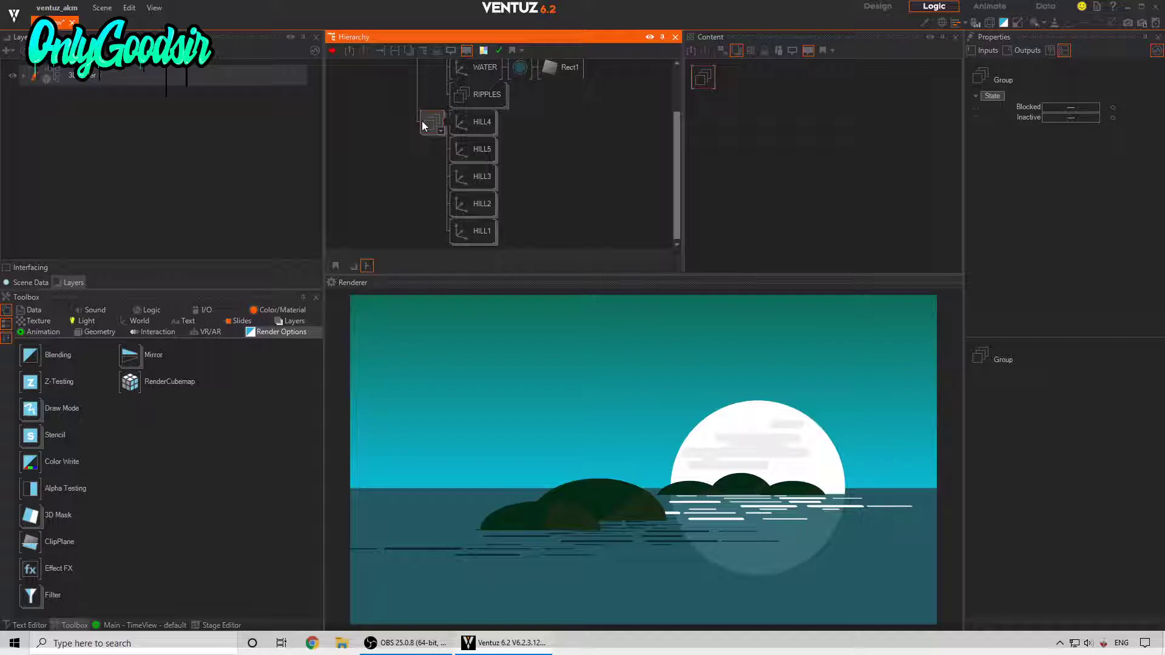
{"action": "type", "text": "HILLS"}
{"action": "key", "text": "Return"}
Create a linked copy of the HILLS group below the original and put a new Axis in front of it.
{"action": "double_click", "coordinate": [435, 119]}
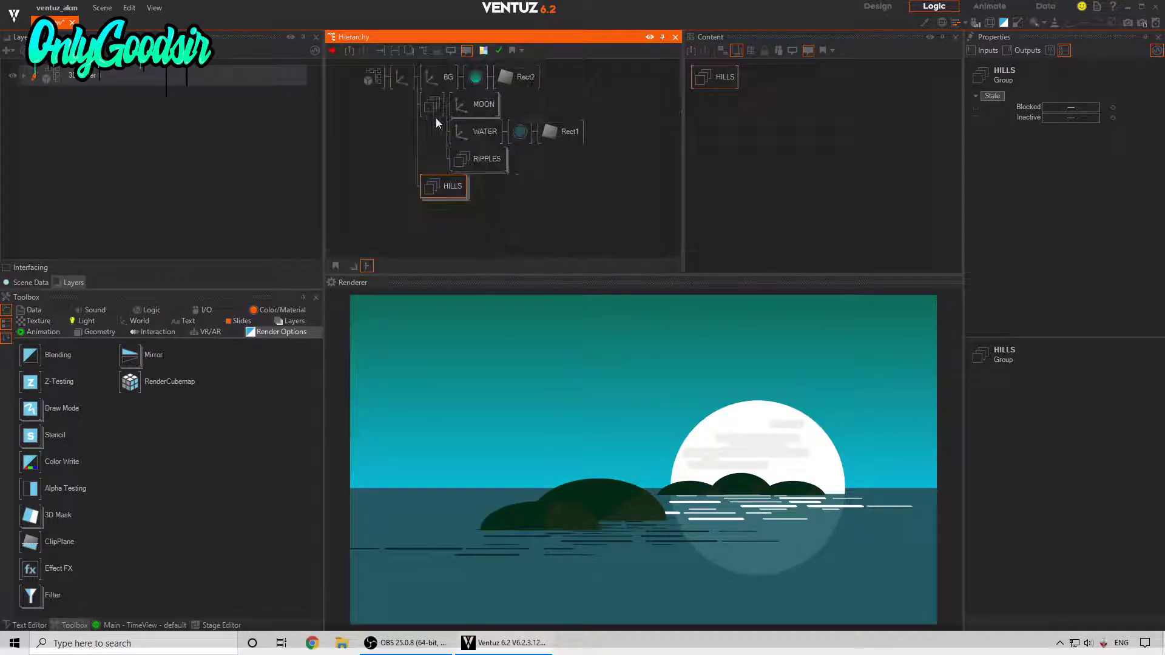
{"action": "right_click_drag", "start_coordinate": [440, 196], "coordinate": [437, 194]}
{"action": "left_click", "coordinate": [487, 226]}
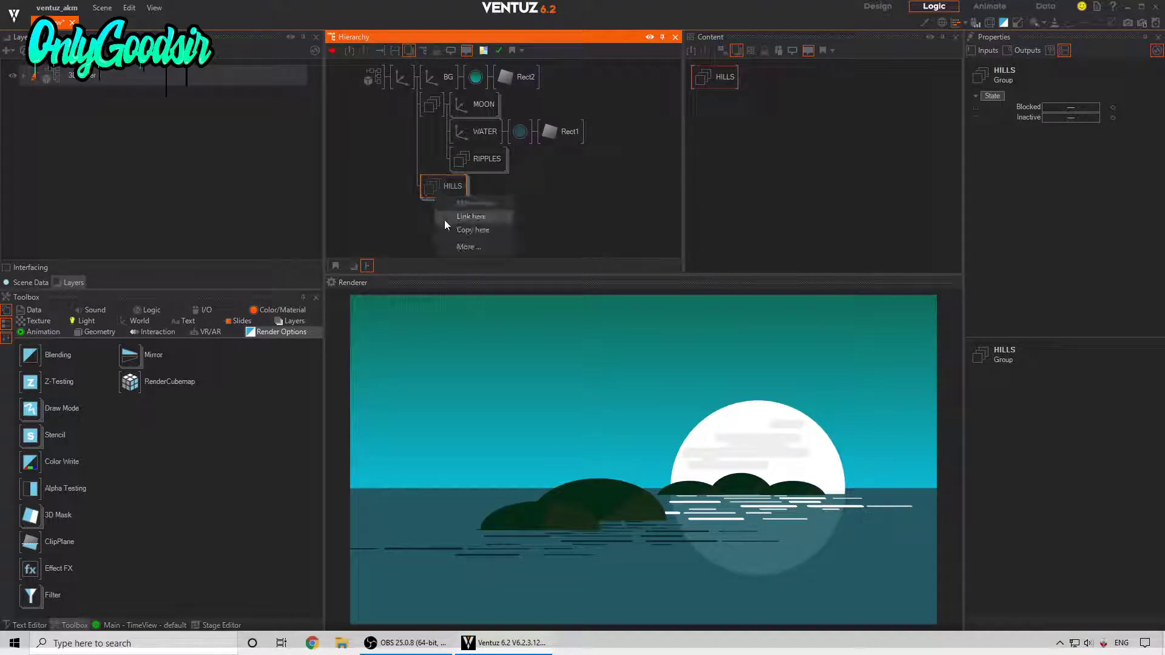
{"action": "left_click", "coordinate": [463, 218]}
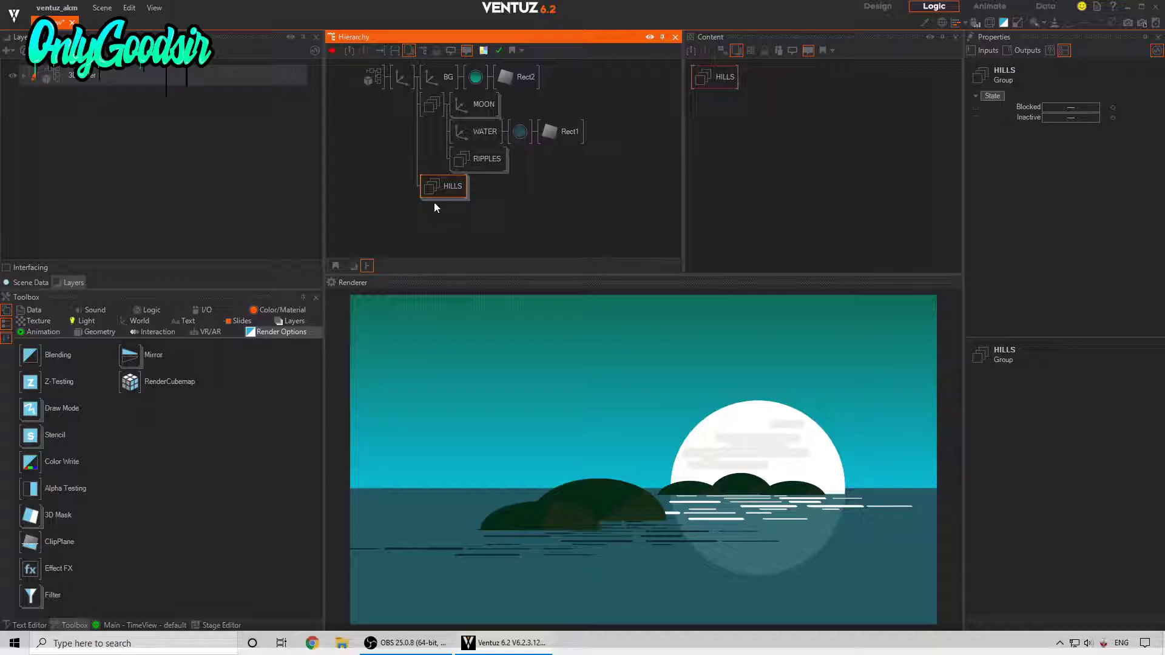
{"action": "double_click", "coordinate": [451, 216]}
{"action": "double_click", "coordinate": [478, 230]}
{"action": "right_click_drag", "start_coordinate": [454, 216], "coordinate": [460, 232]}
Flip the linked hills vertically with Y scaling -1 on their axis and set its Y position to -20.07.
{"action": "left_click", "coordinate": [425, 217]}
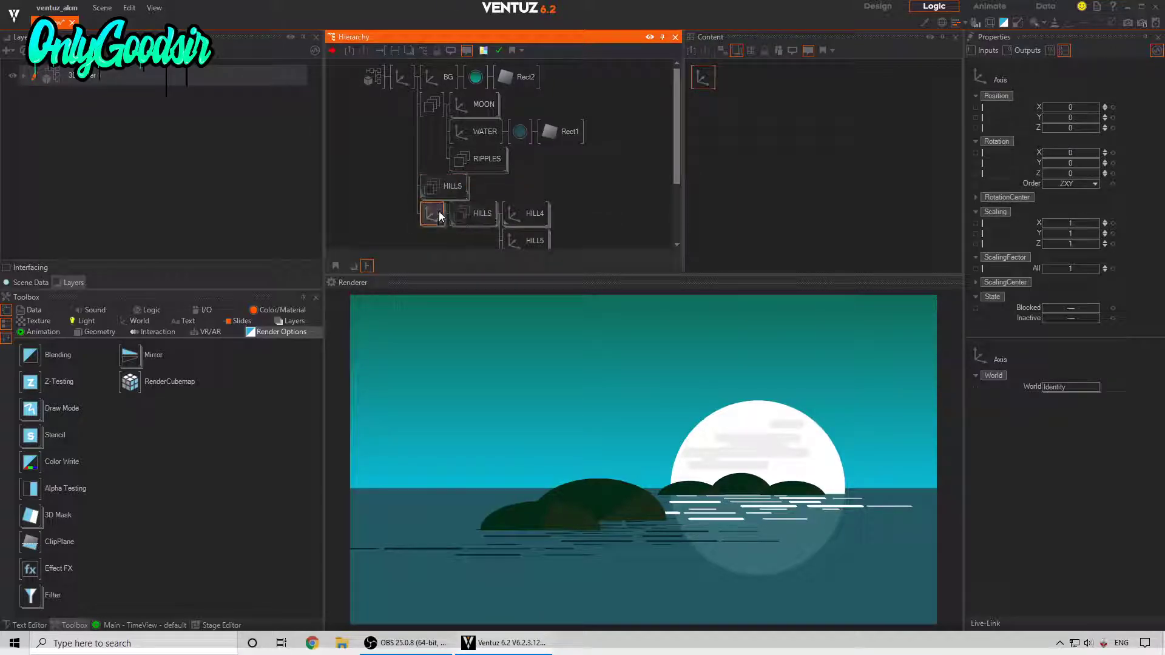
{"action": "left_click", "coordinate": [1073, 233]}
{"action": "left_click", "coordinate": [1073, 233]}
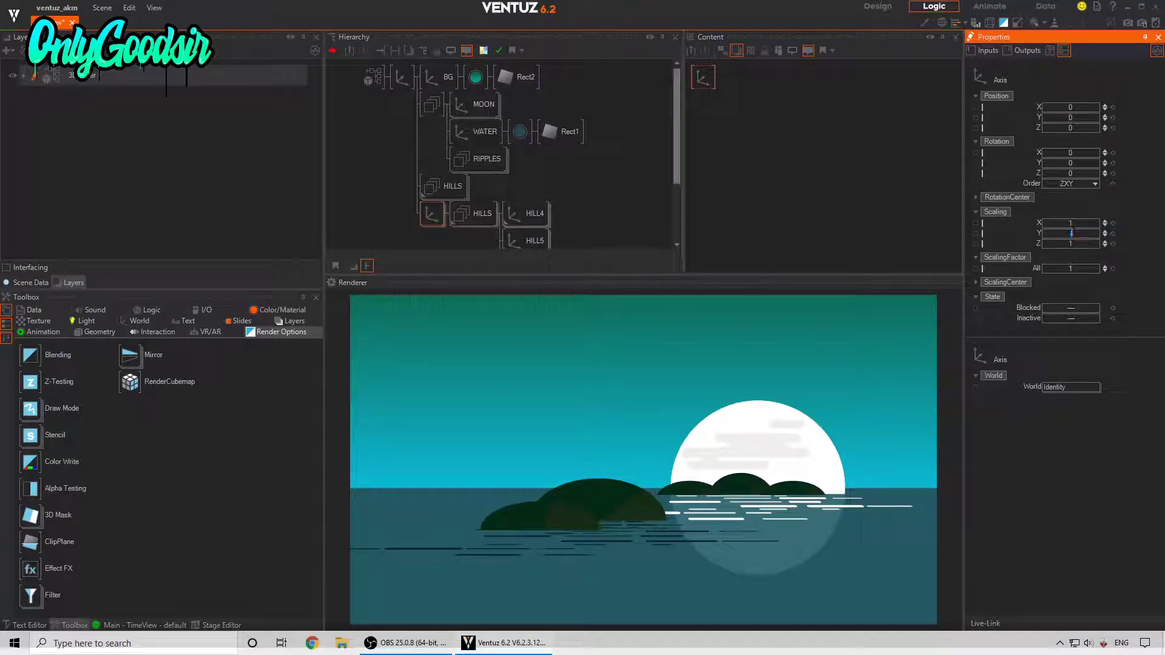
{"action": "type", "text": "-1"}
{"action": "key", "text": "Return"}
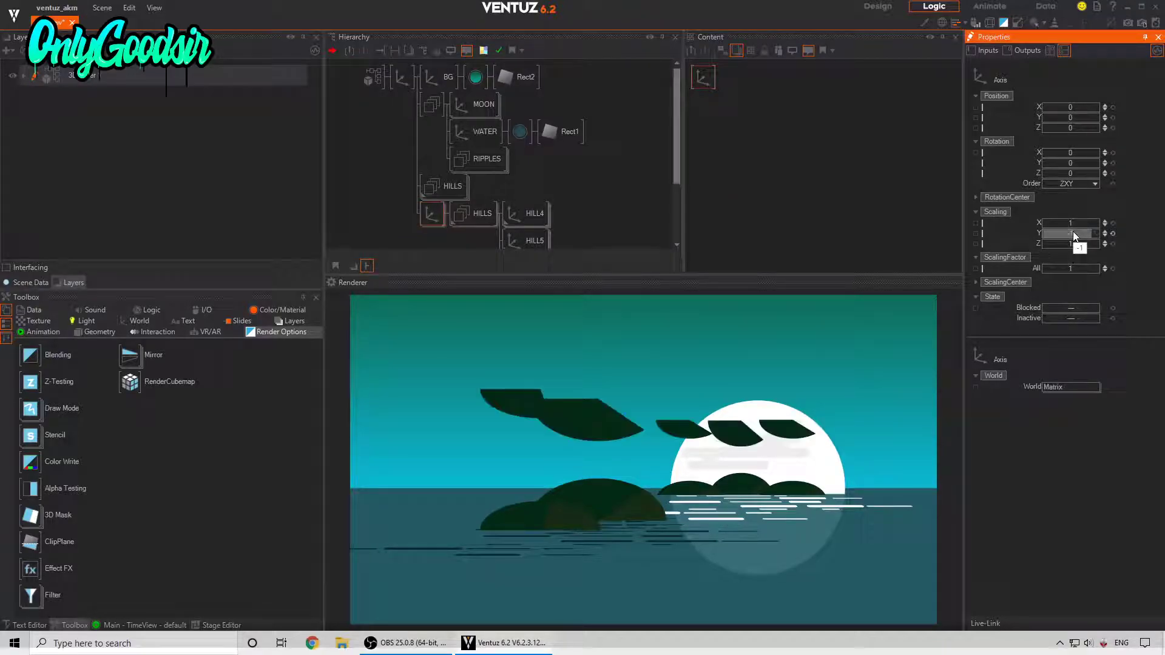
{"action": "middle_click", "coordinate": [469, 216]}
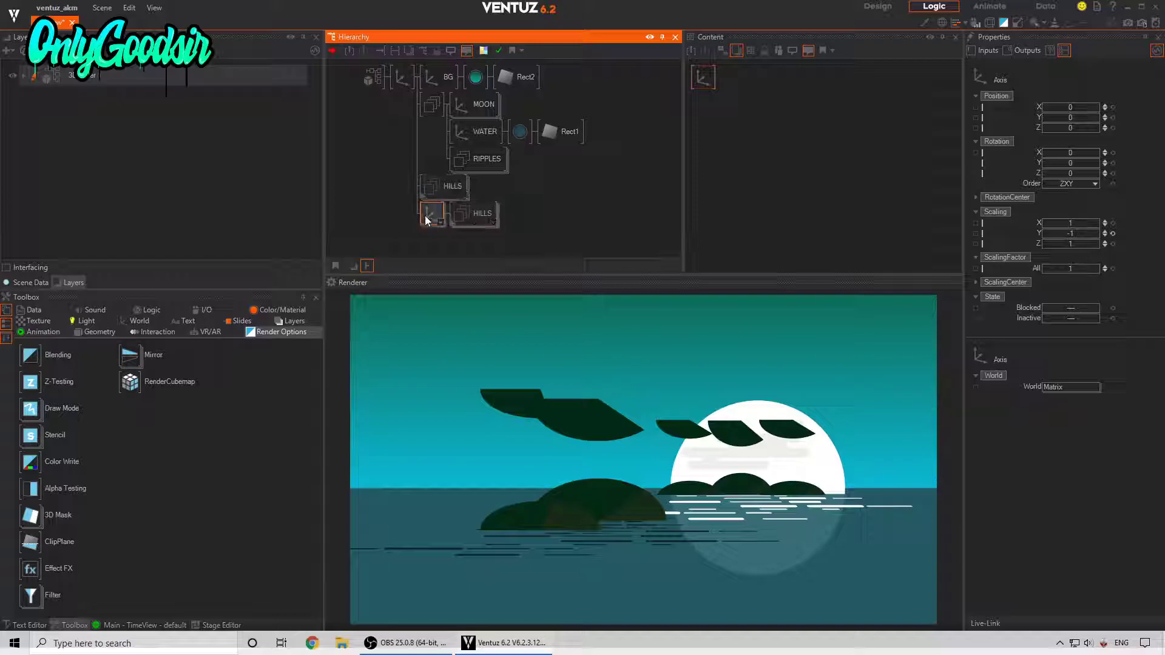
{"action": "left_click_drag", "start_coordinate": [1081, 117], "coordinate": [1037, 118]}
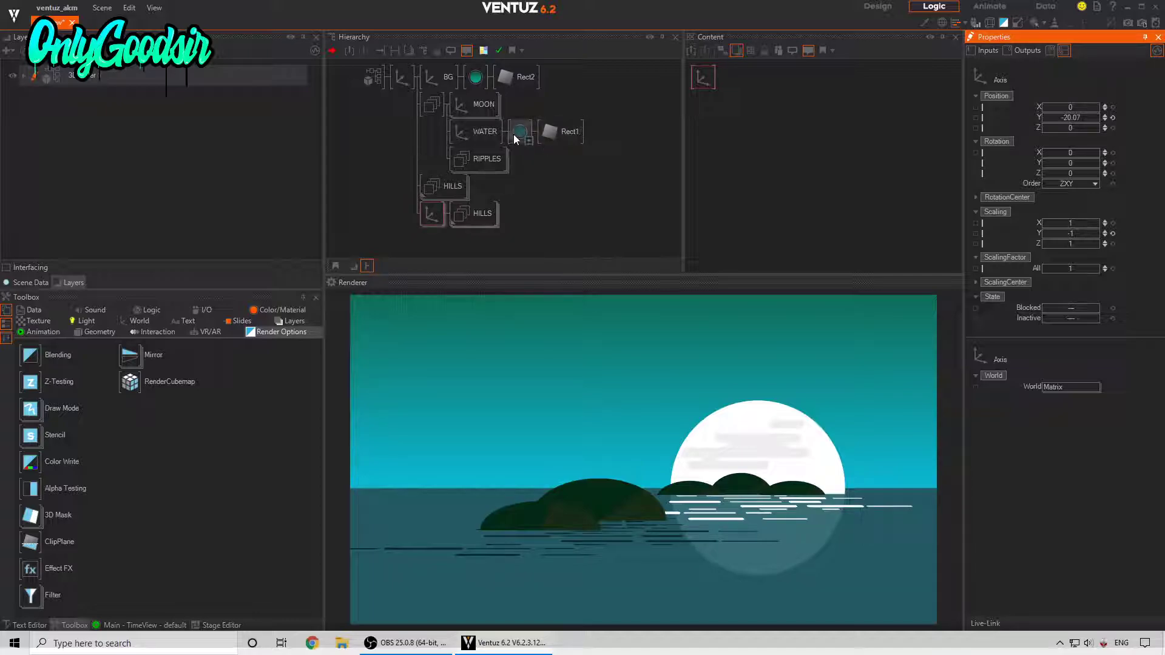
Move the flipped hills directly after BG, fine-tune their Y position, and reduce the WATER material's opacity to about 77%.
{"action": "left_click_drag", "start_coordinate": [431, 213], "coordinate": [431, 104]}
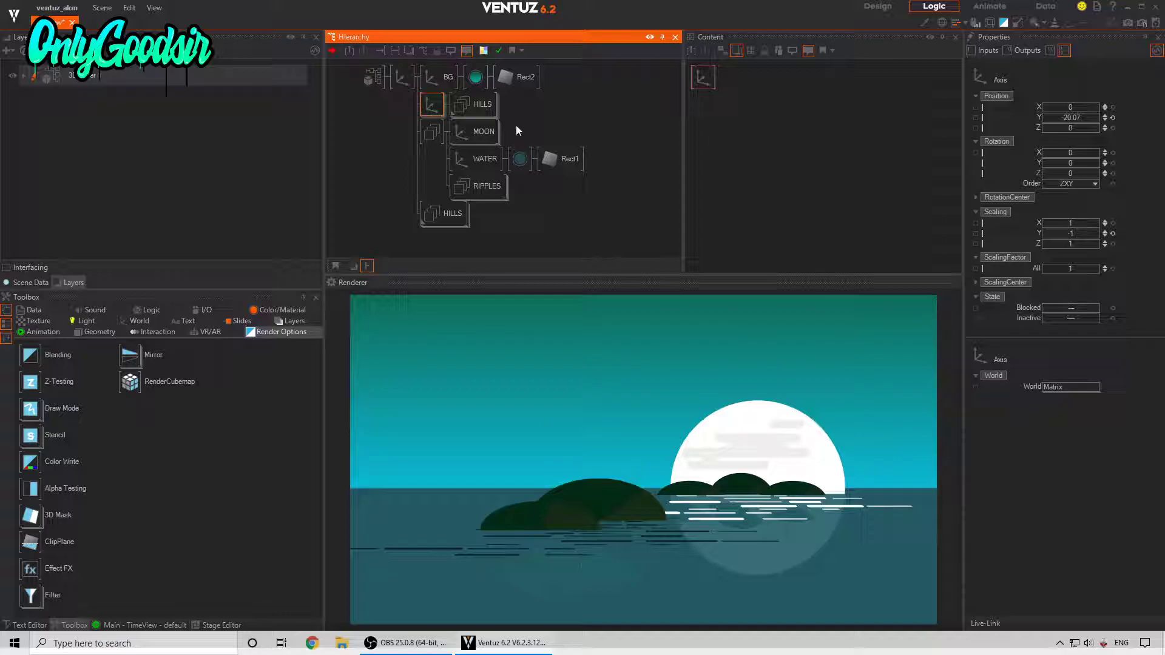
{"action": "mouse_move", "coordinate": [1066, 117]}
{"action": "left_mouse_down"}
{"action": "mouse_move", "coordinate": [1098, 114]}
{"action": "mouse_move", "coordinate": [1072, 119]}
{"action": "left_mouse_up"}
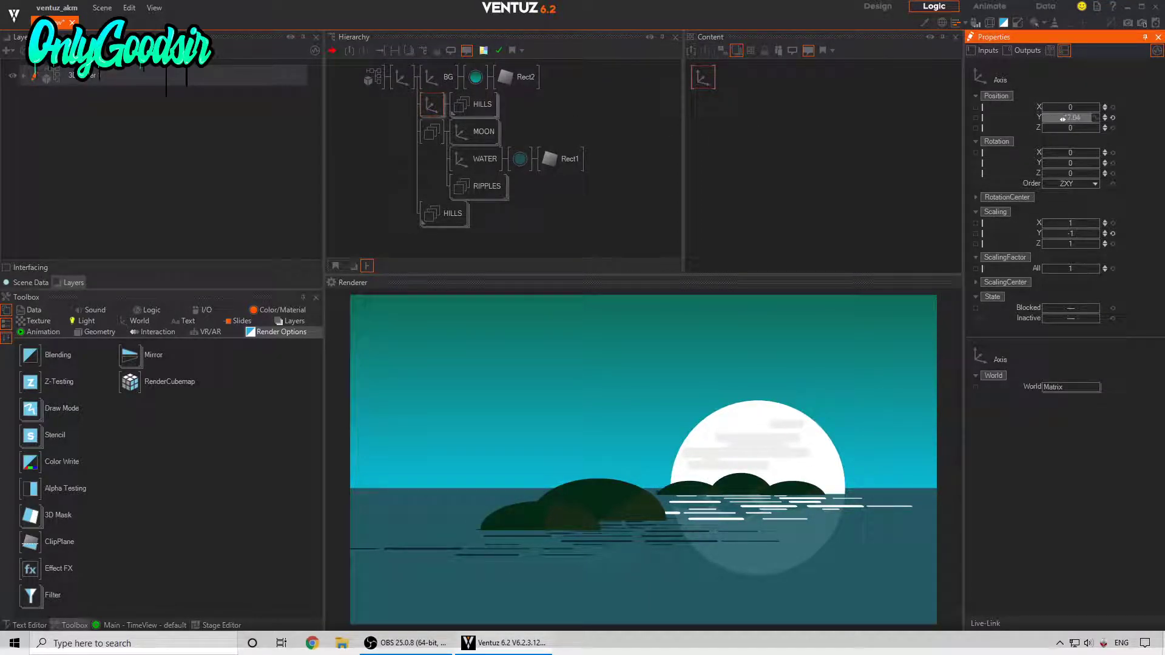
{"action": "left_click", "coordinate": [520, 159]}
{"action": "left_click_drag", "start_coordinate": [1121, 199], "coordinate": [1085, 198]}
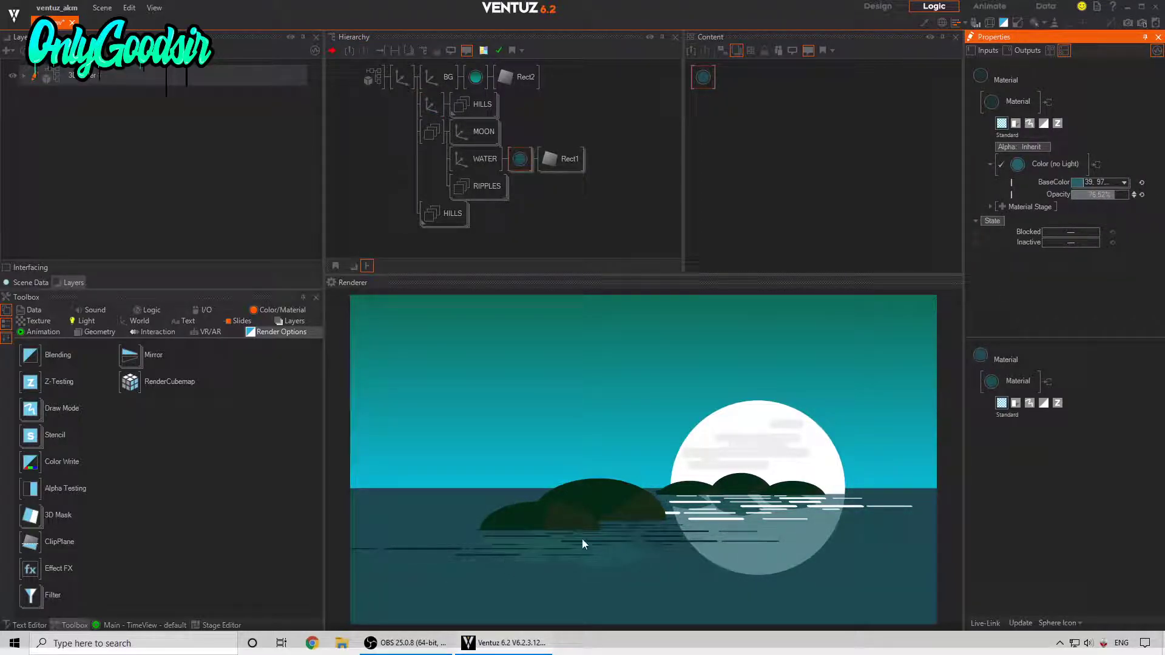
Set the draw mode of HILL4's first circle material to Solid with culling None.
{"action": "left_click", "coordinate": [453, 217]}
{"action": "scroll", "coordinate": [539, 155], "scroll_direction": "down", "scroll_amount": 4}
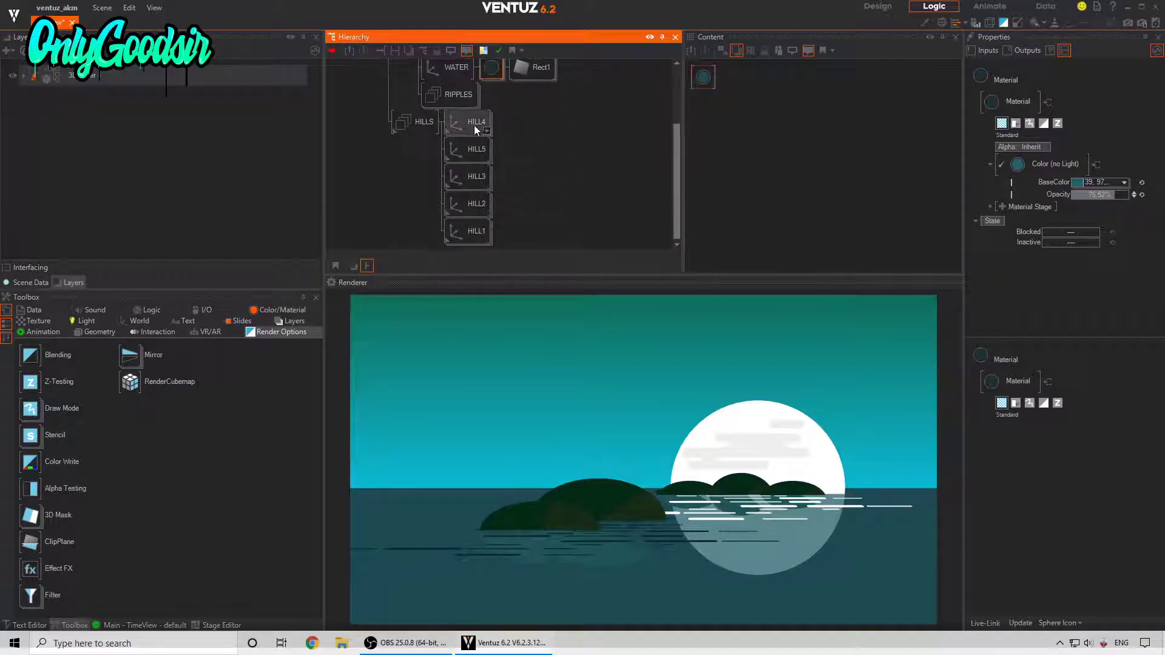
{"action": "left_click", "coordinate": [538, 95]}
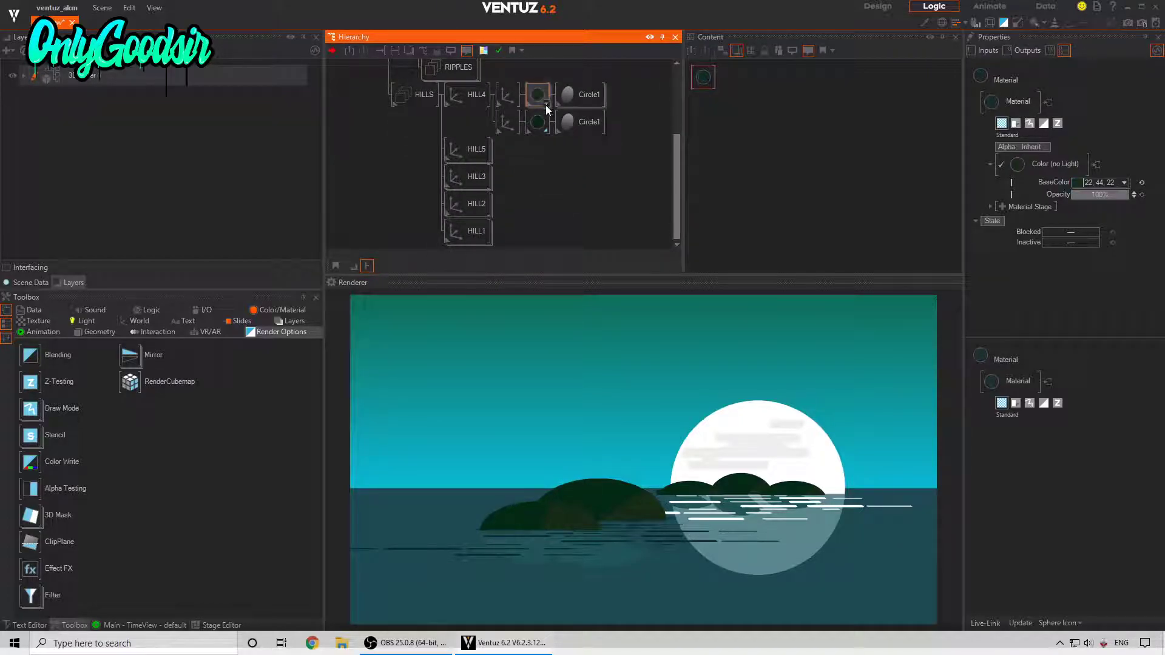
{"action": "left_click", "coordinate": [1043, 125]}
{"action": "left_click", "coordinate": [1030, 124]}
{"action": "left_click", "coordinate": [1035, 147]}
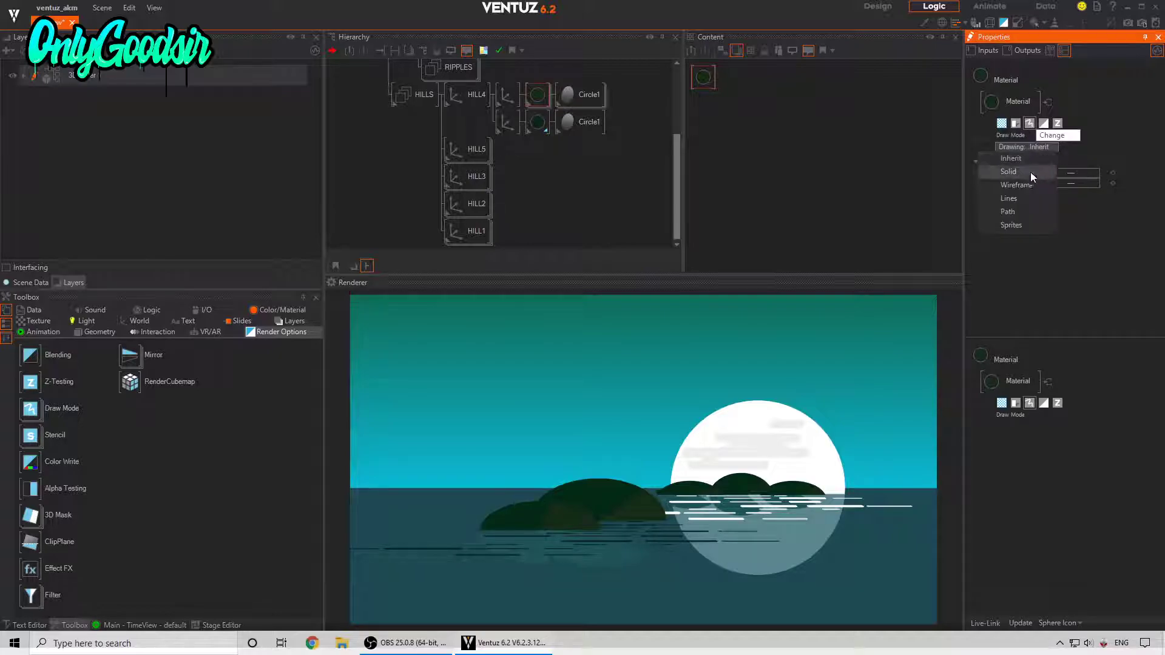
{"action": "left_click", "coordinate": [1008, 172]}
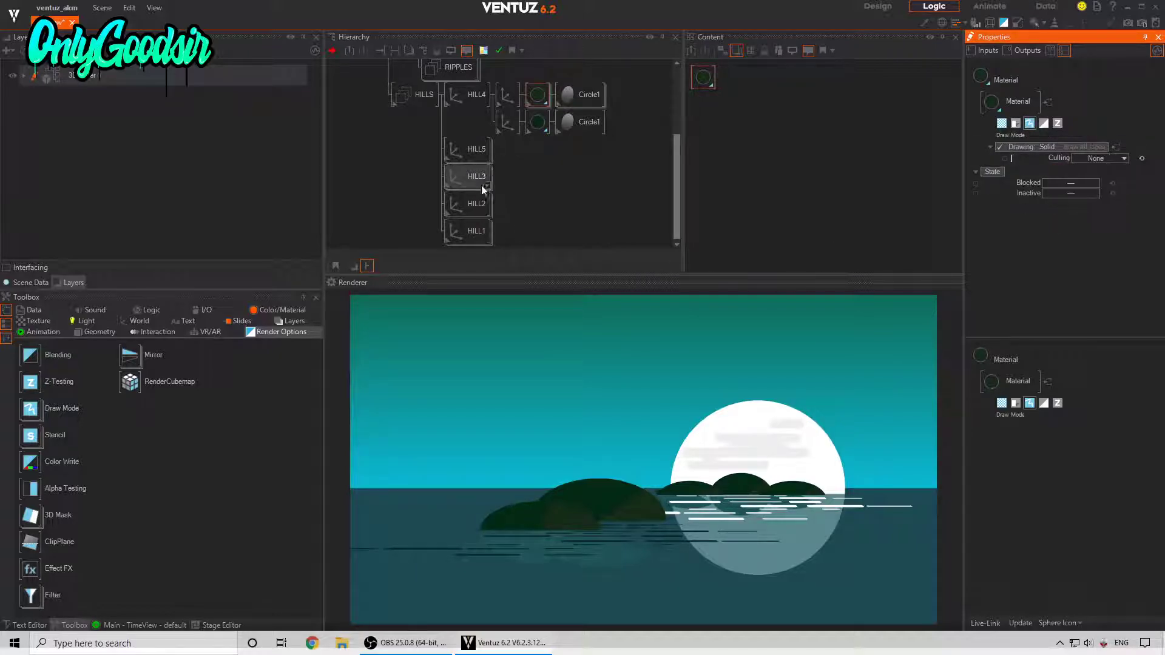
Set the draw mode of HILL5's first circle material to Solid with culling None.
{"action": "left_click", "coordinate": [487, 157]}
{"action": "left_click", "coordinate": [538, 150]}
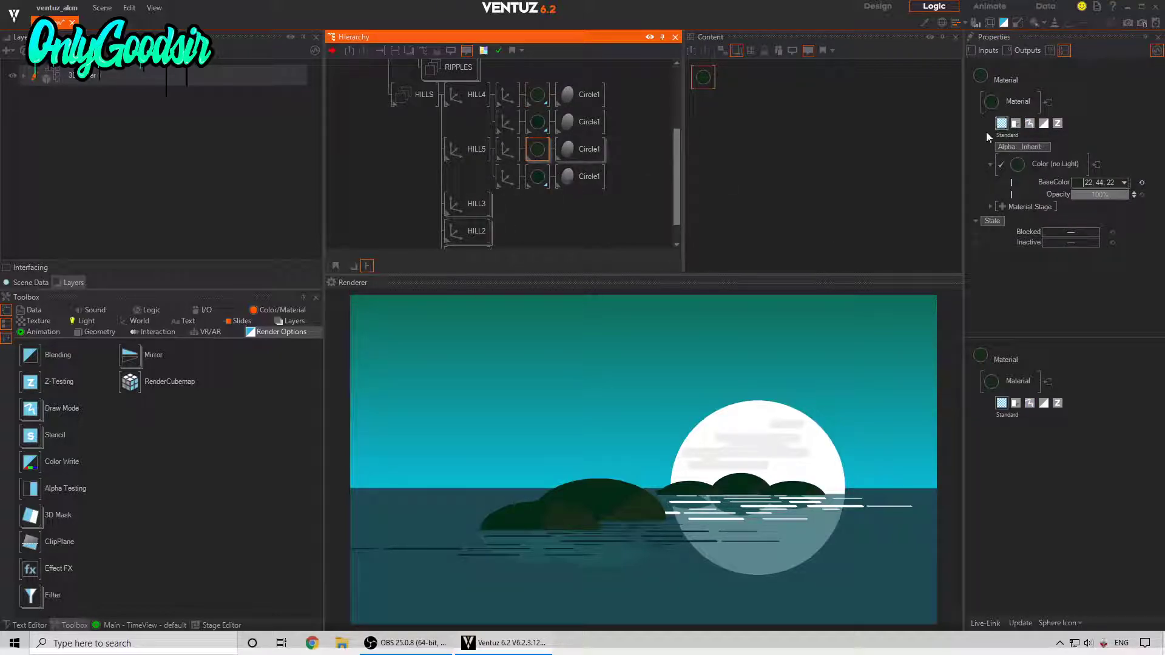
{"action": "left_click", "coordinate": [1030, 123]}
{"action": "left_click", "coordinate": [1049, 147]}
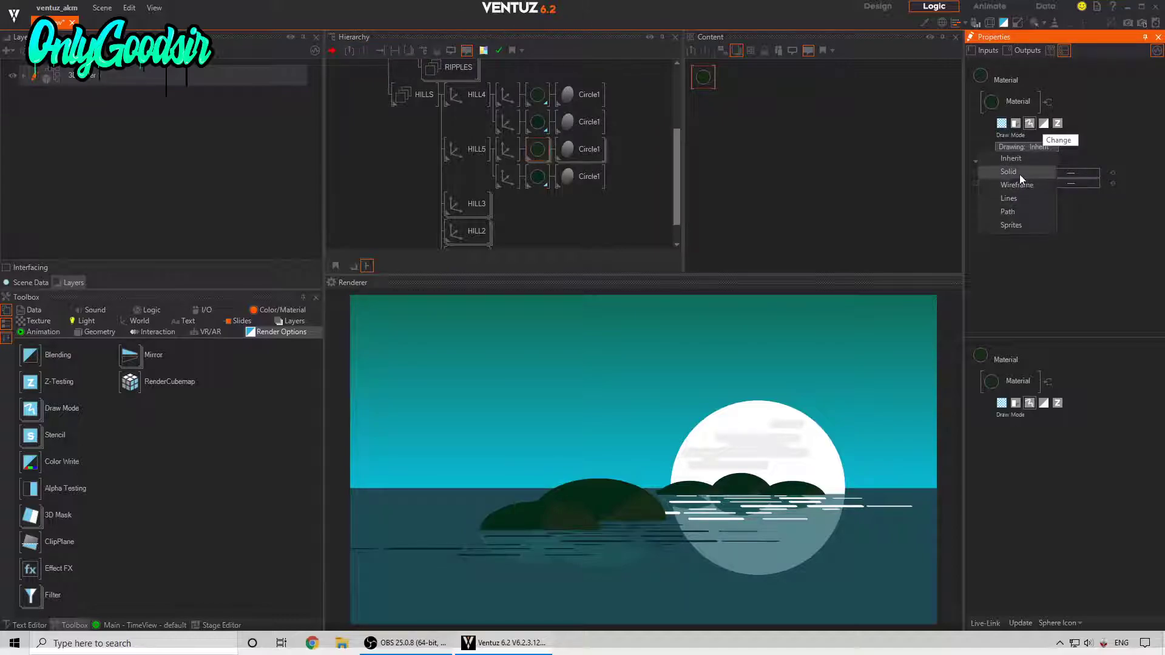
{"action": "left_click", "coordinate": [1009, 172]}
{"action": "left_click", "coordinate": [1079, 196]}
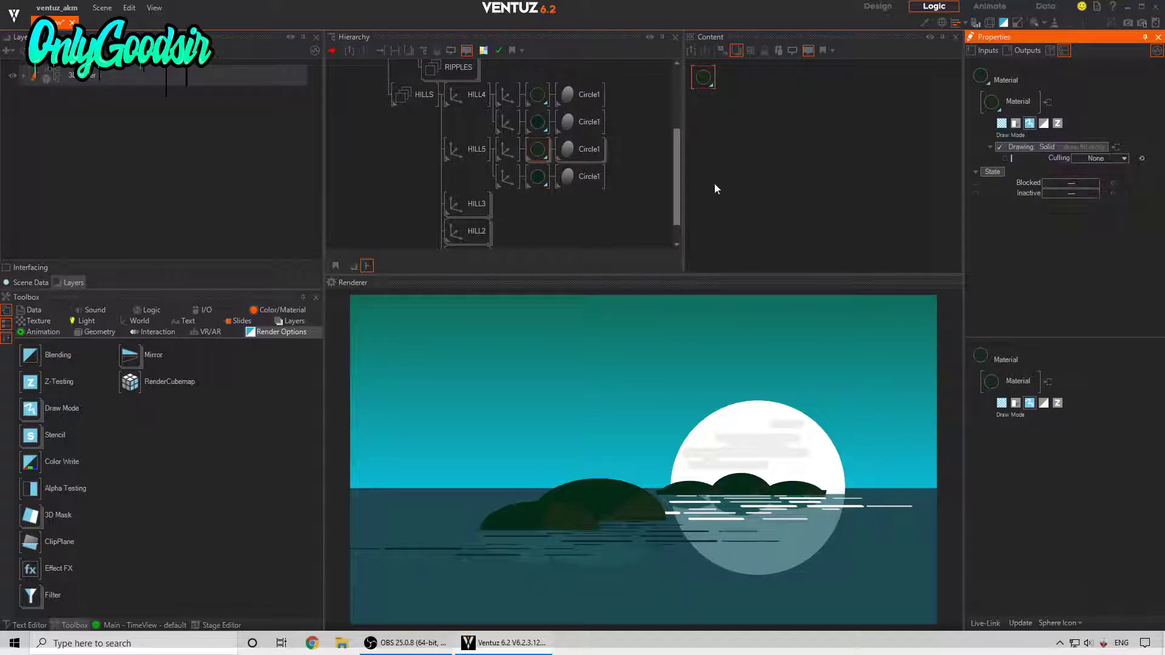
Set the draw mode of HILL3's first circle material to Solid.
{"action": "left_click", "coordinate": [486, 212]}
{"action": "left_click", "coordinate": [538, 204]}
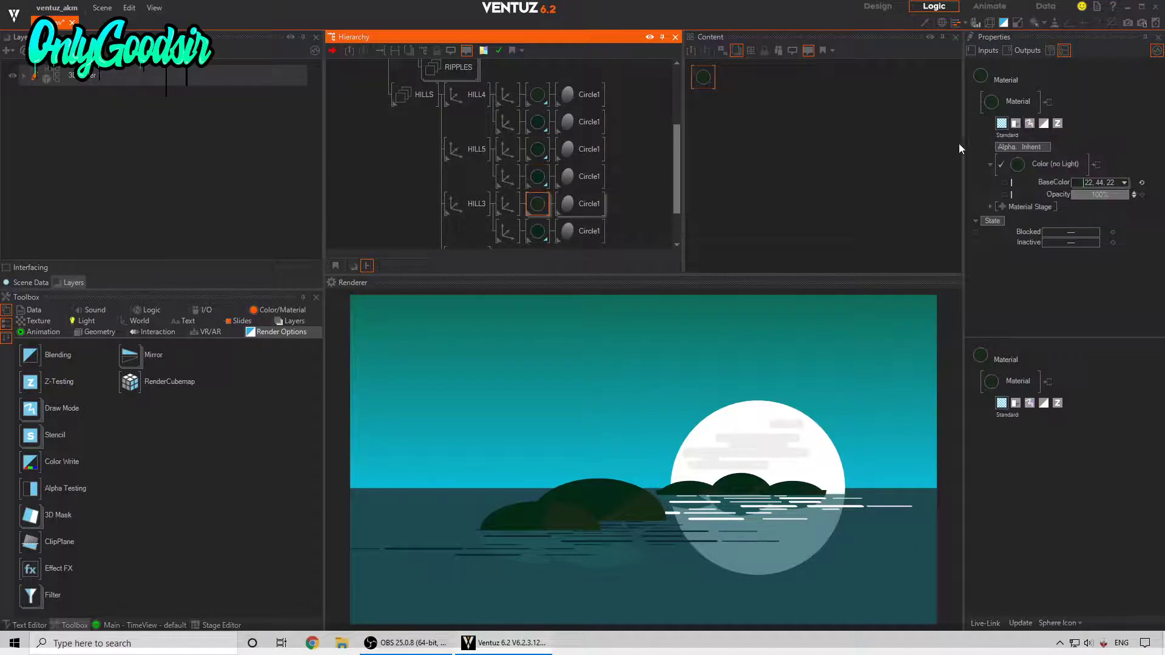
{"action": "left_click", "coordinate": [1030, 124]}
{"action": "left_click", "coordinate": [1050, 148]}
{"action": "left_click", "coordinate": [1022, 171]}
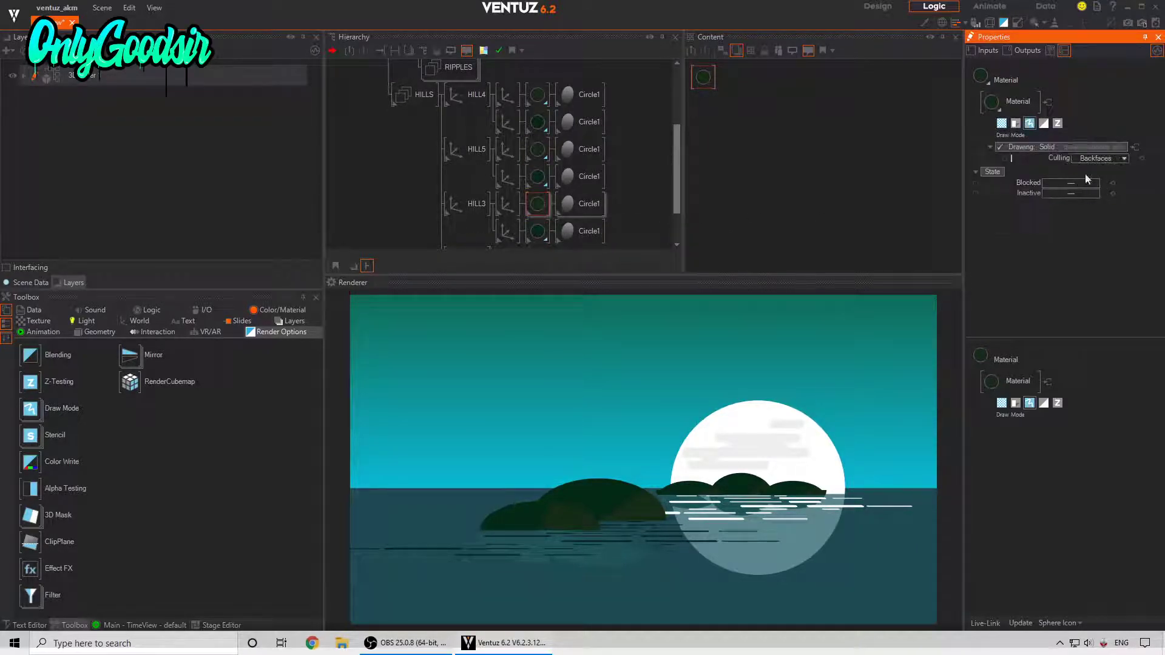
Set the draw mode of HILL2's first circle material to Solid with culling None.
{"action": "scroll", "coordinate": [479, 216], "scroll_direction": "down", "scroll_amount": 2}
{"action": "middle_click", "coordinate": [454, 205]}
{"action": "scroll", "coordinate": [534, 161], "scroll_direction": "down", "scroll_amount": 1}
{"action": "left_click", "coordinate": [538, 176]}
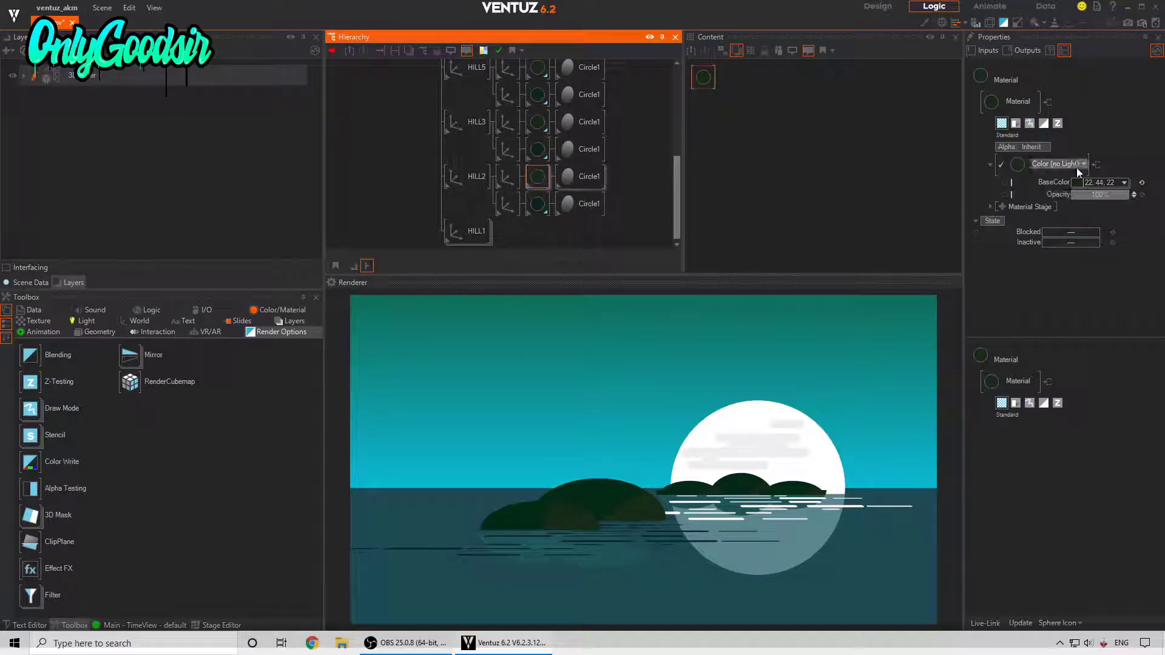
{"action": "left_click", "coordinate": [1076, 164]}
{"action": "left_click", "coordinate": [1033, 126]}
{"action": "left_click", "coordinate": [1030, 123]}
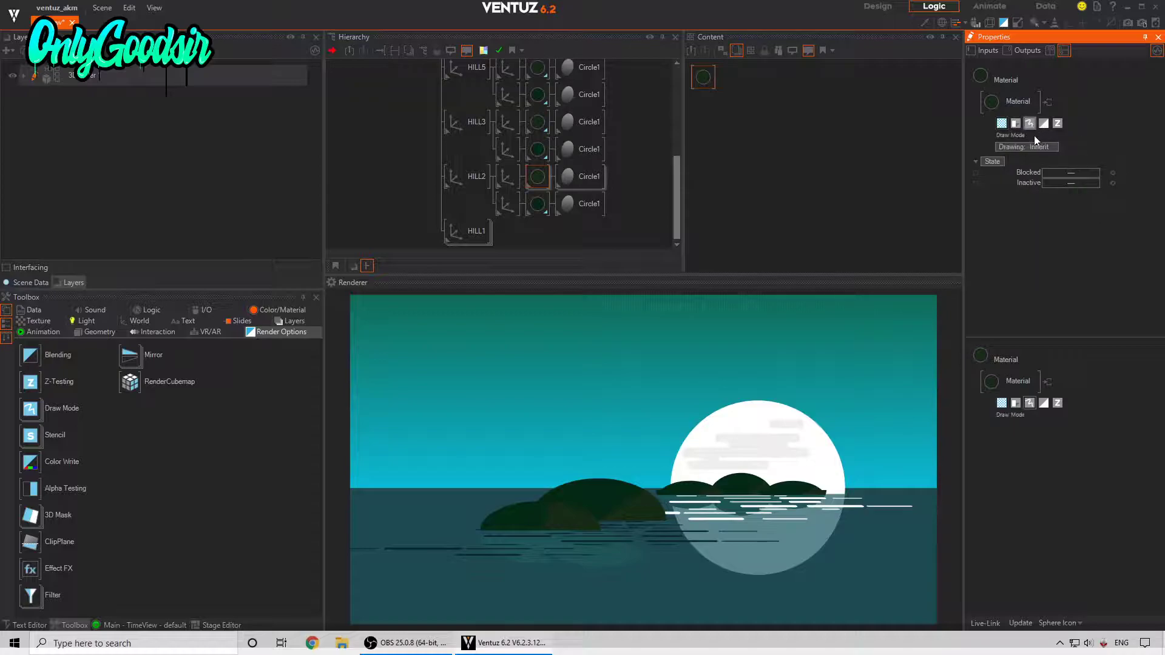
{"action": "left_click", "coordinate": [1050, 149]}
{"action": "left_click", "coordinate": [1009, 171]}
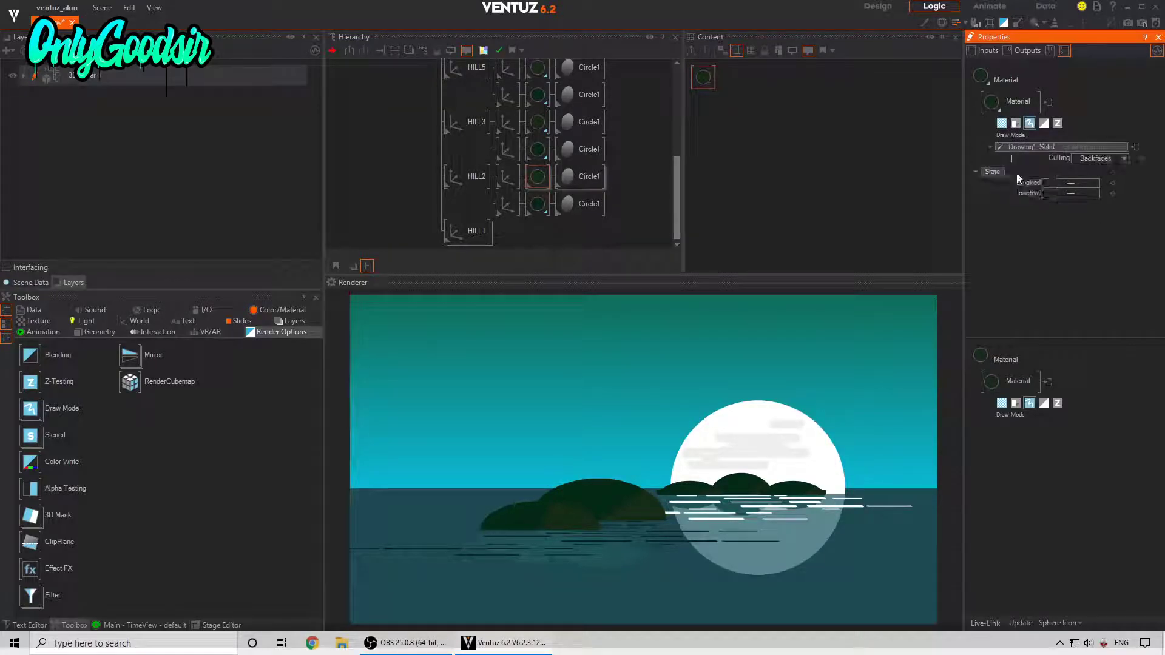
{"action": "left_click", "coordinate": [1100, 159]}
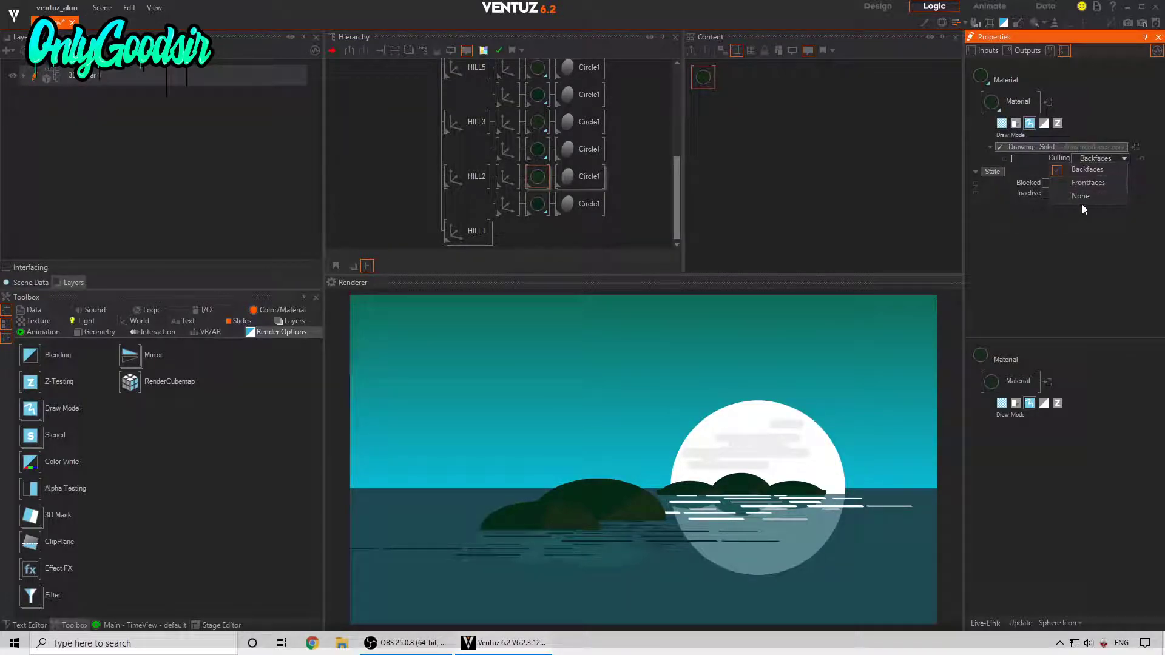
Set the draw mode of HILL1's first circle material to Solid with culling None.
{"action": "middle_click", "coordinate": [473, 231]}
{"action": "scroll", "coordinate": [529, 237], "scroll_direction": "down", "scroll_amount": 1}
{"action": "left_click", "coordinate": [538, 203]}
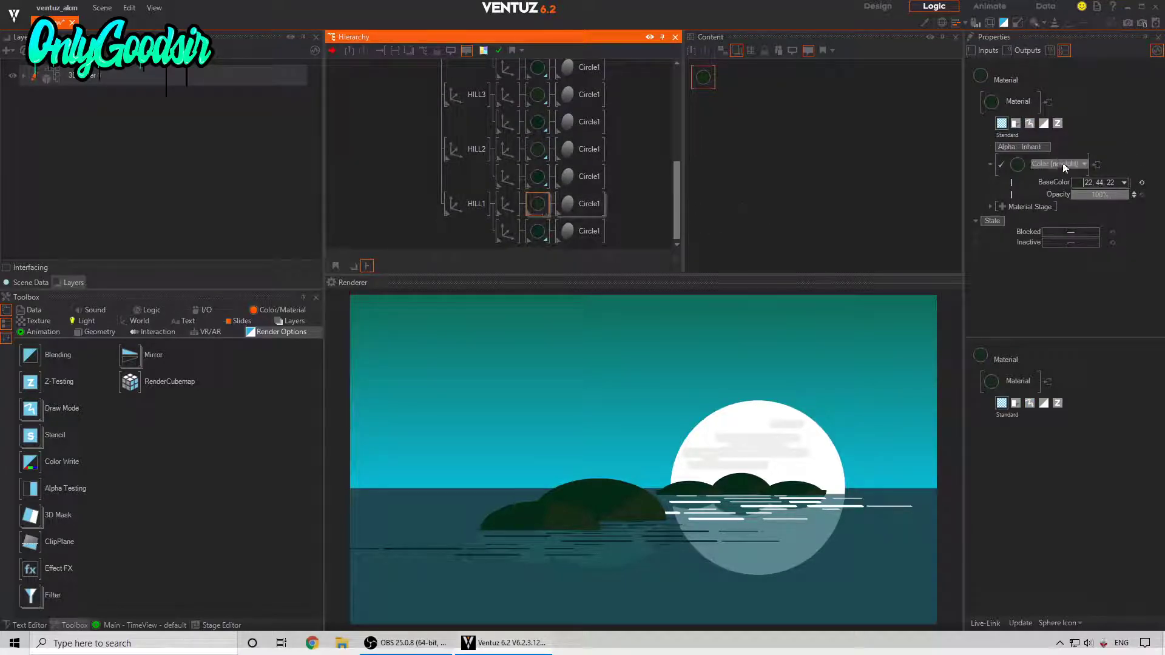
{"action": "left_click", "coordinate": [1028, 124]}
{"action": "left_click", "coordinate": [1034, 147]}
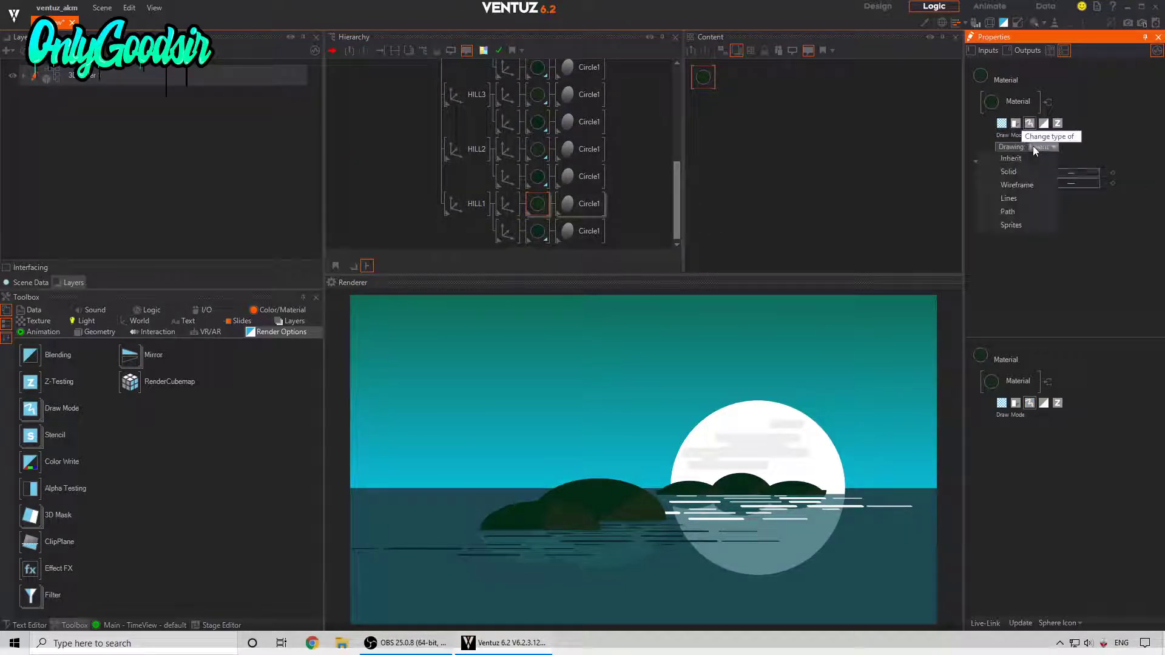
{"action": "left_click", "coordinate": [1011, 171]}
{"action": "left_click", "coordinate": [1080, 195]}
Collapse the individual hill branches and the lower HILLS group in the hierarchy.
{"action": "scroll", "coordinate": [470, 176], "scroll_direction": "up", "scroll_amount": 1}
{"action": "scroll", "coordinate": [469, 180], "scroll_direction": "up", "scroll_amount": 4}
{"action": "left_click", "coordinate": [477, 192]}
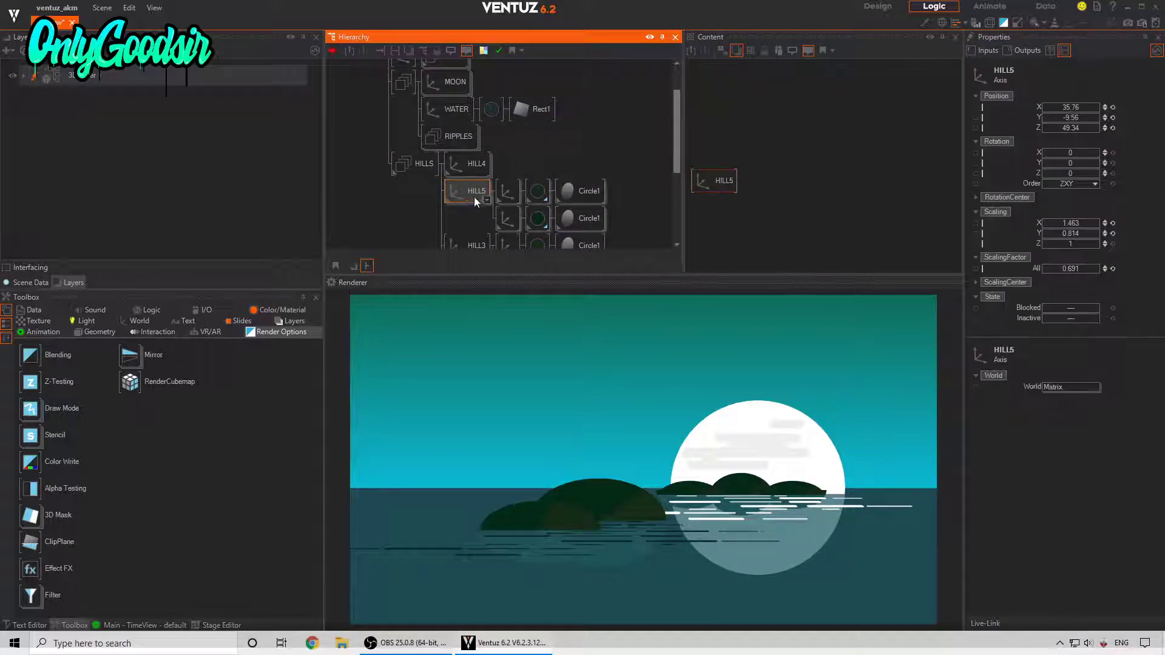
{"action": "right_click", "coordinate": [475, 196]}
{"action": "right_click", "coordinate": [471, 221]}
{"action": "scroll", "coordinate": [396, 194], "scroll_direction": "down", "scroll_amount": 2}
{"action": "right_click", "coordinate": [460, 200]}
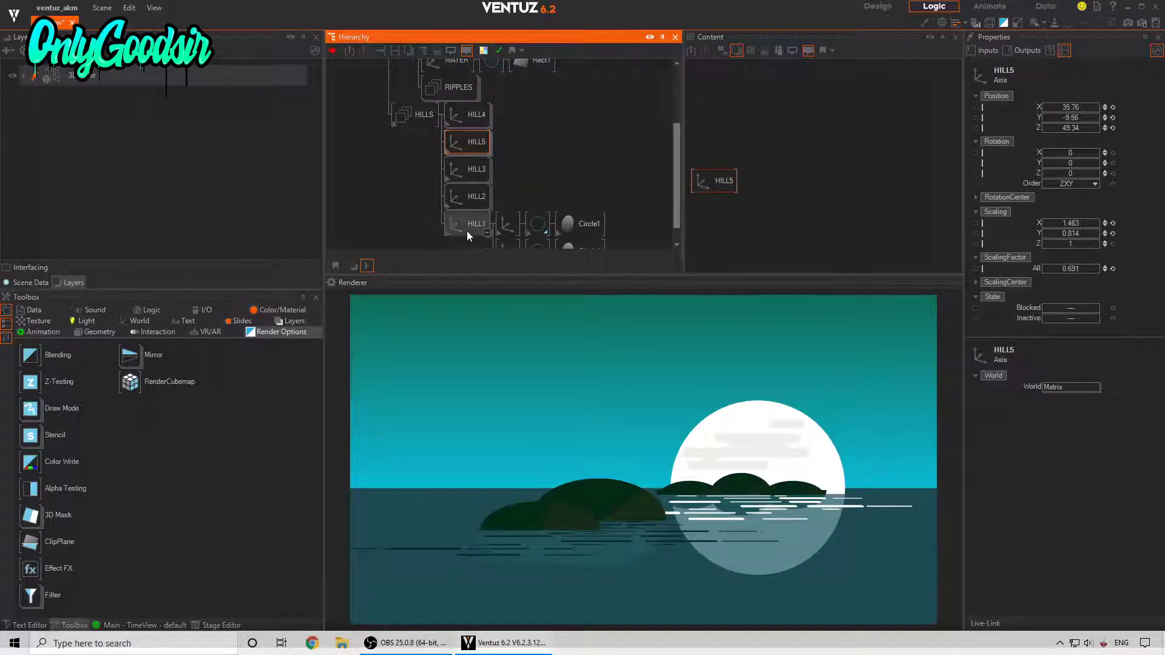
{"action": "right_click", "coordinate": [467, 231]}
{"action": "left_click", "coordinate": [398, 203]}
{"action": "right_click", "coordinate": [415, 126]}
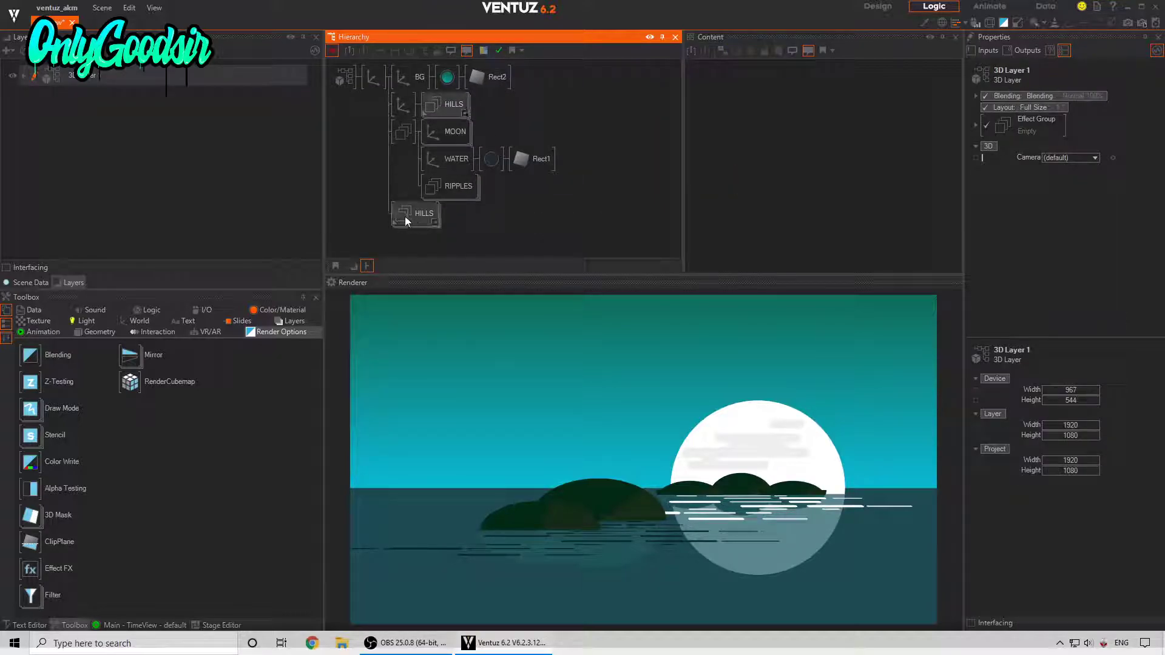
Nudge the flipped hills' Y position and fade them with an Alpha node inserted before their HILLS group, at about 39% alpha value.
{"action": "left_click", "coordinate": [401, 106]}
{"action": "left_click_drag", "start_coordinate": [1071, 117], "coordinate": [1067, 120]}
{"action": "double_click", "coordinate": [521, 122]}
{"action": "type", "text": "a"}
{"action": "left_click_drag", "start_coordinate": [546, 150], "coordinate": [427, 106]}
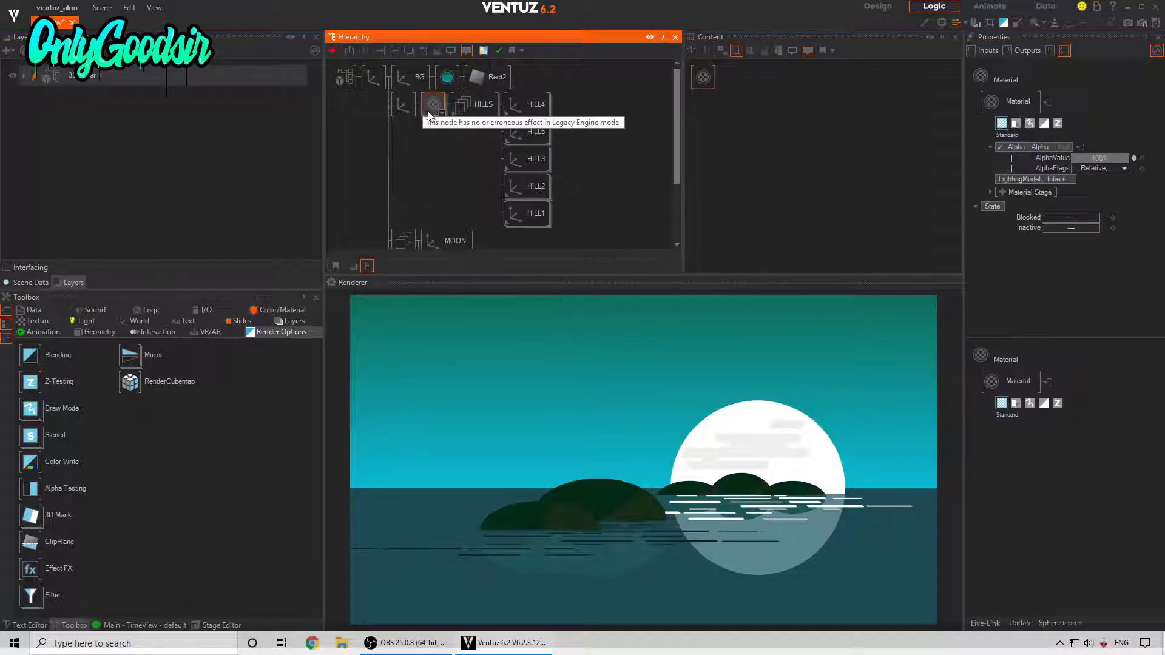
{"action": "left_click", "coordinate": [430, 106]}
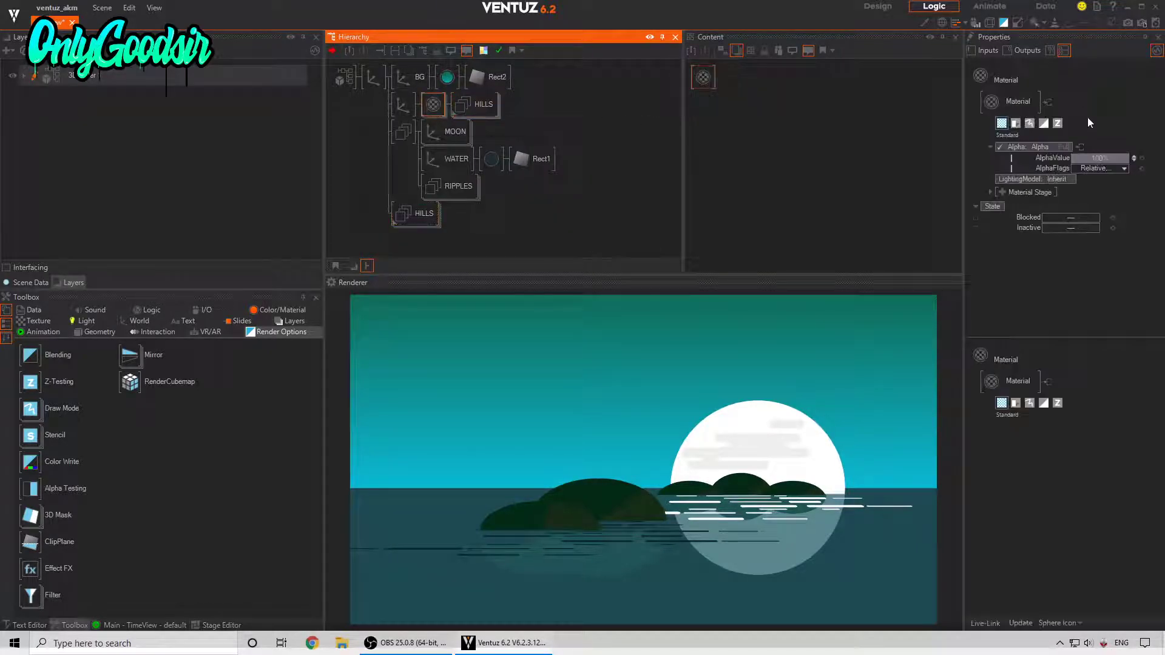
{"action": "left_click", "coordinate": [1094, 159]}
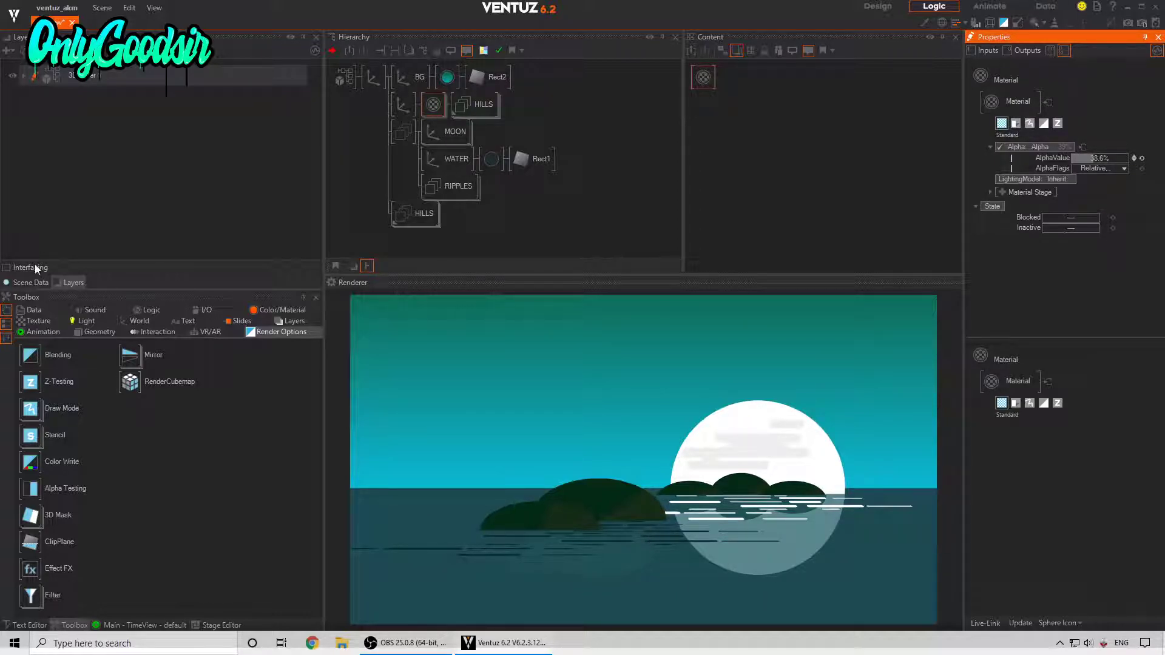
Push the whole scene back by setting the root axis's Z position to 20.91.
{"action": "left_click", "coordinate": [373, 79]}
{"action": "mouse_move", "coordinate": [1082, 128]}
{"action": "left_mouse_down"}
{"action": "mouse_move", "coordinate": [1043, 128]}
{"action": "mouse_move", "coordinate": [1098, 131]}
{"action": "left_mouse_up"}
{"action": "left_click_drag", "start_coordinate": [1042, 130], "coordinate": [1088, 122]}
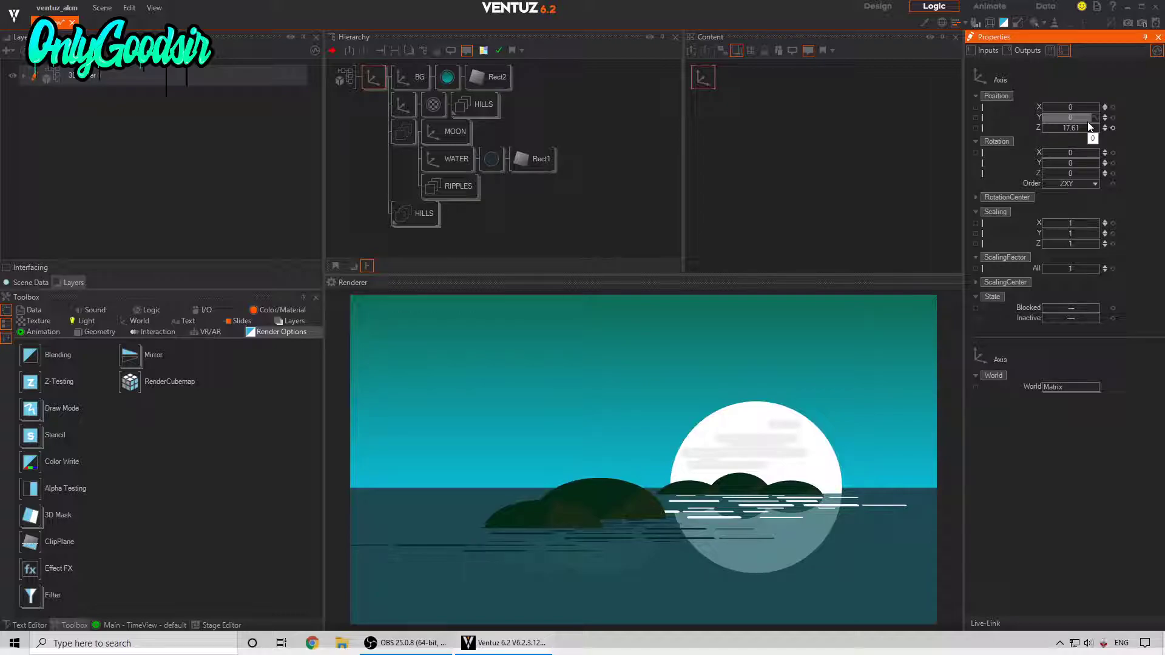
{"action": "left_click_drag", "start_coordinate": [1063, 129], "coordinate": [1097, 133]}
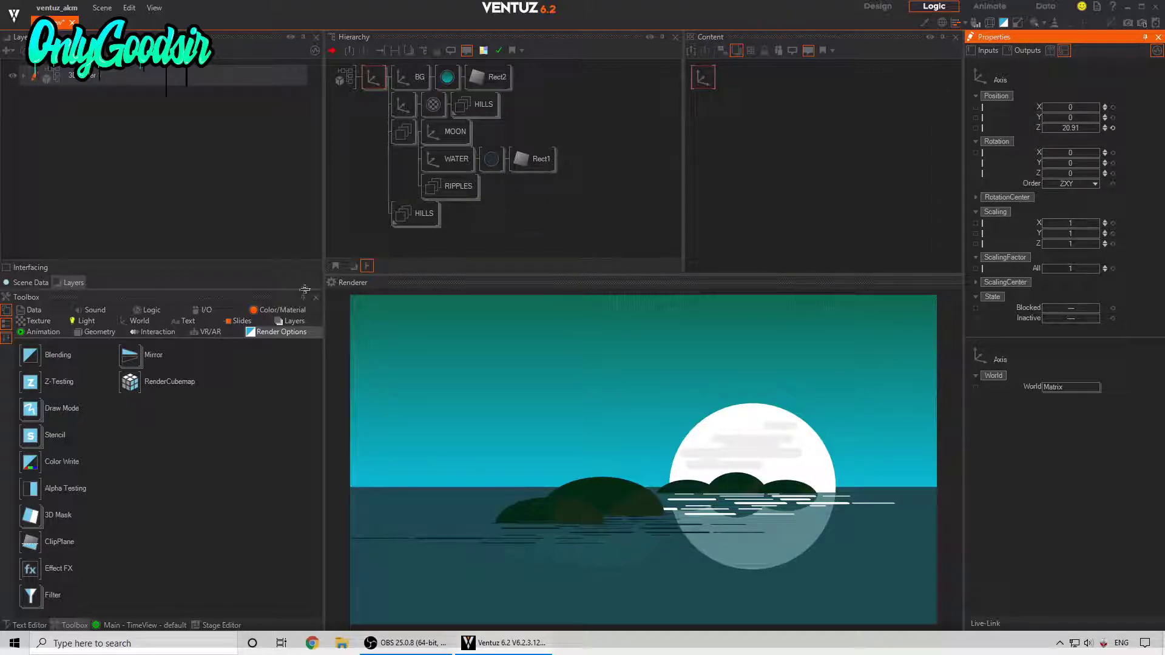
Add a new Axis holding a Rounded Rectangle below the lower HILLS group and set its overall scaling factor to 5.5.
{"action": "left_click", "coordinate": [97, 332]}
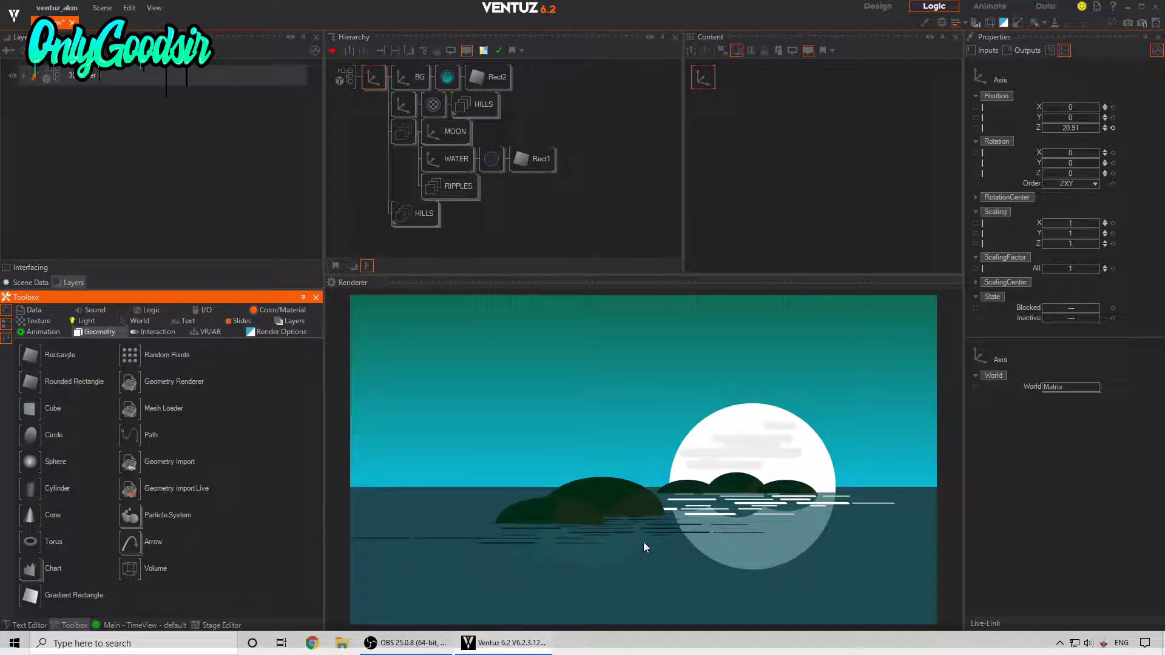
{"action": "left_click", "coordinate": [397, 142]}
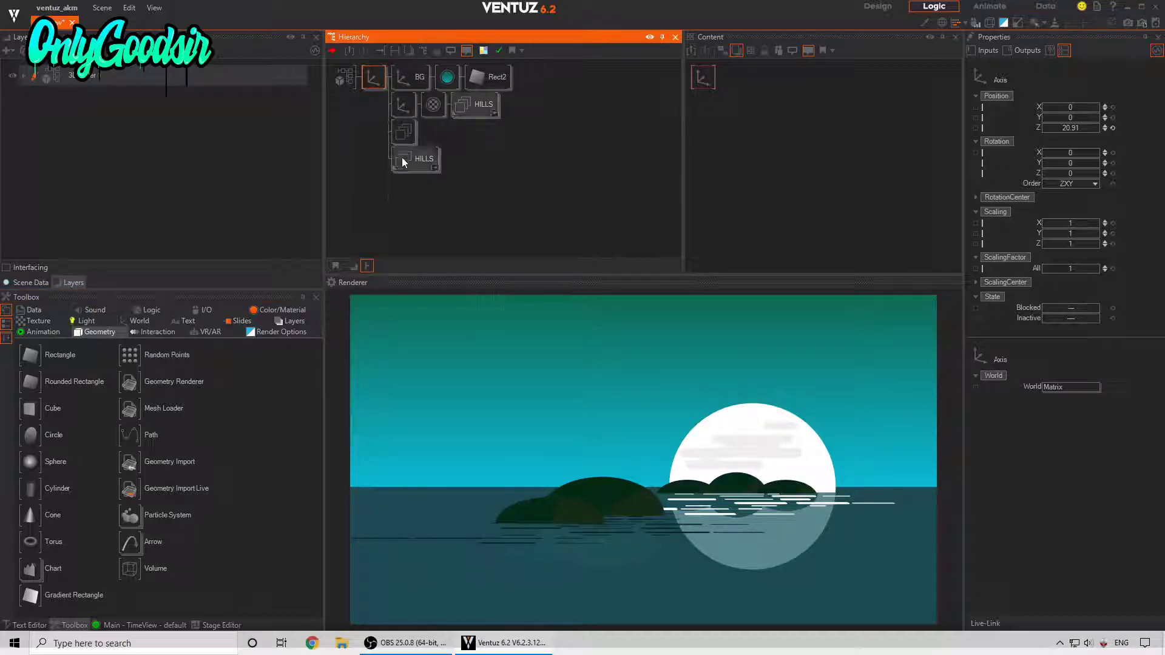
{"action": "double_click", "coordinate": [423, 192]}
{"action": "type", "text": "ax"}
{"action": "left_click_drag", "start_coordinate": [438, 229], "coordinate": [410, 145]}
{"action": "left_click_drag", "start_coordinate": [438, 222], "coordinate": [409, 171]}
{"action": "double_click", "coordinate": [406, 182]}
{"action": "type", "text": "roun"}
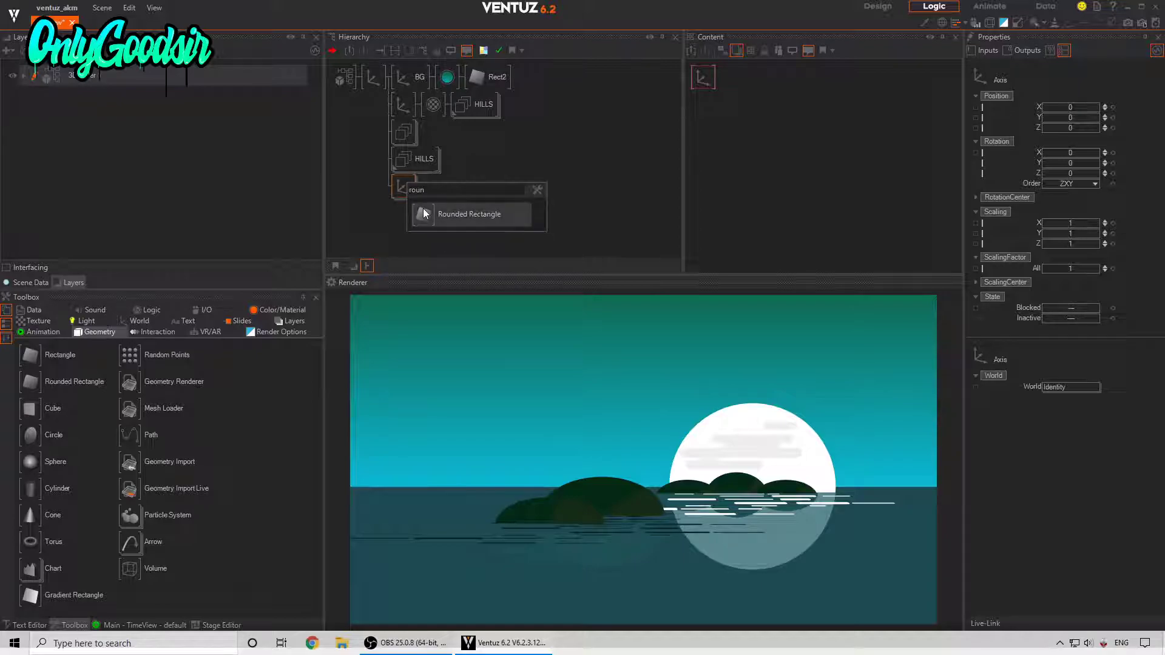
{"action": "left_click", "coordinate": [468, 214]}
{"action": "left_click", "coordinate": [407, 188]}
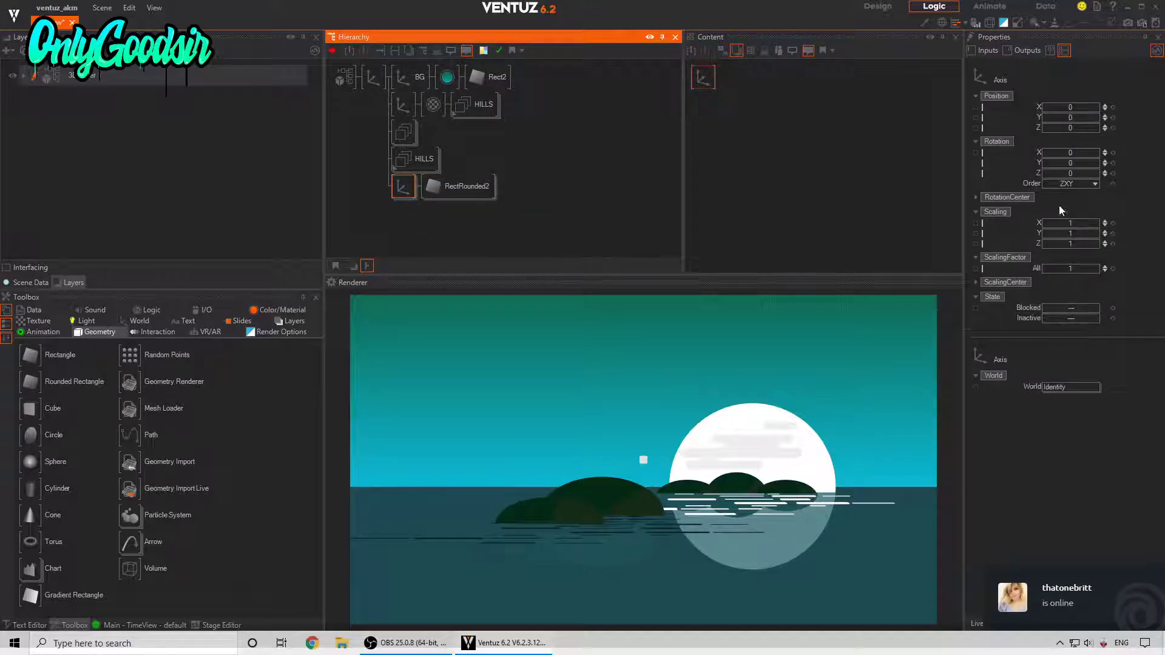
{"action": "left_click_drag", "start_coordinate": [1077, 267], "coordinate": [1085, 269]}
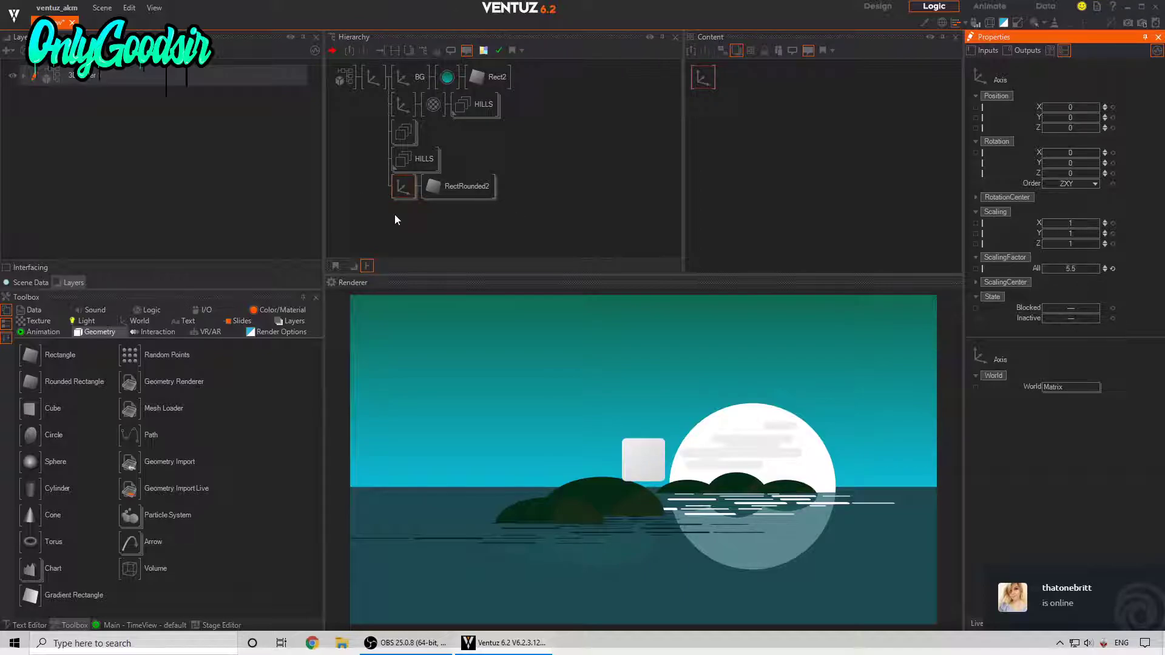
Insert a Group in front of the rounded rectangle's axis and name it TREE.
{"action": "double_click", "coordinate": [417, 217]}
{"action": "type", "text": "gr"}
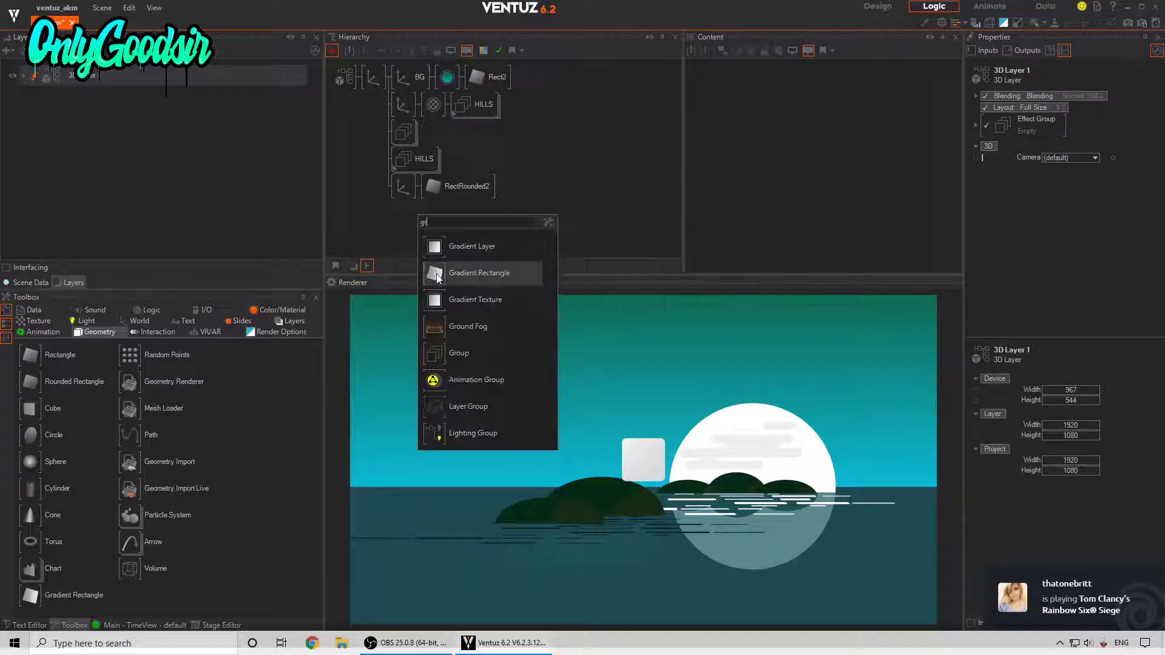
{"action": "left_click_drag", "start_coordinate": [442, 354], "coordinate": [403, 189]}
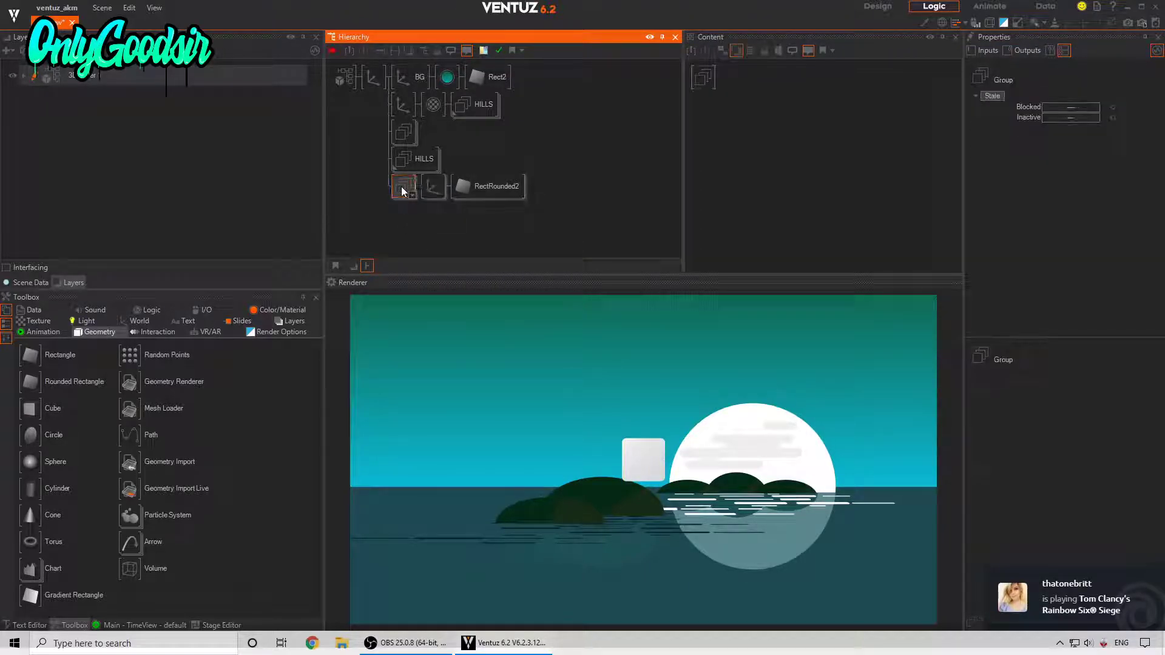
{"action": "type", "text": "TREE"}
{"action": "key", "text": "Return"}
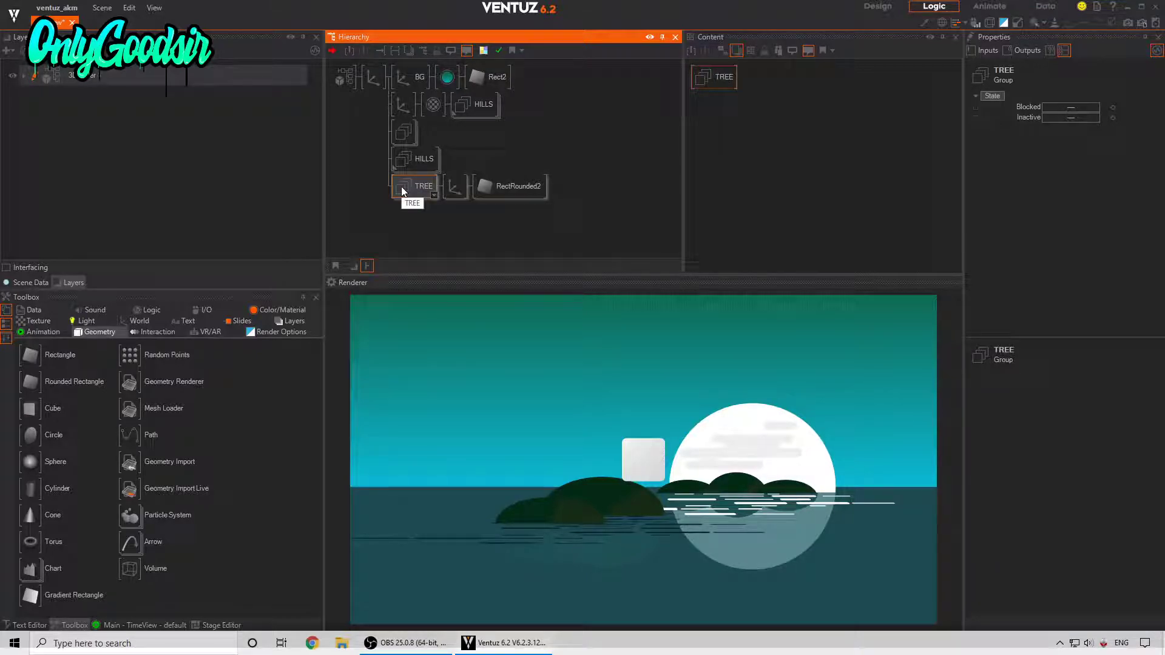
Raise the TREE axis above the hills and shape its rounded rectangle with SizeY 0.43 and RoundedSize 0.325.
{"action": "left_click", "coordinate": [452, 193]}
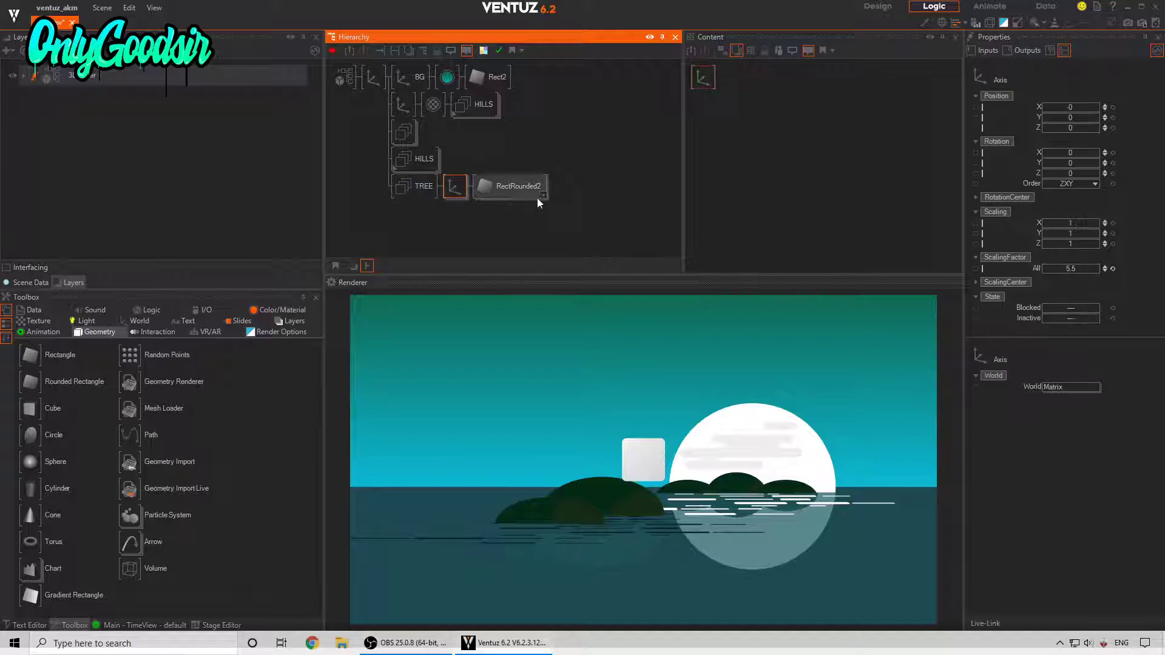
{"action": "left_click_drag", "start_coordinate": [1072, 118], "coordinate": [1095, 141]}
{"action": "left_click", "coordinate": [510, 186]}
{"action": "left_click_drag", "start_coordinate": [1112, 208], "coordinate": [1112, 205]}
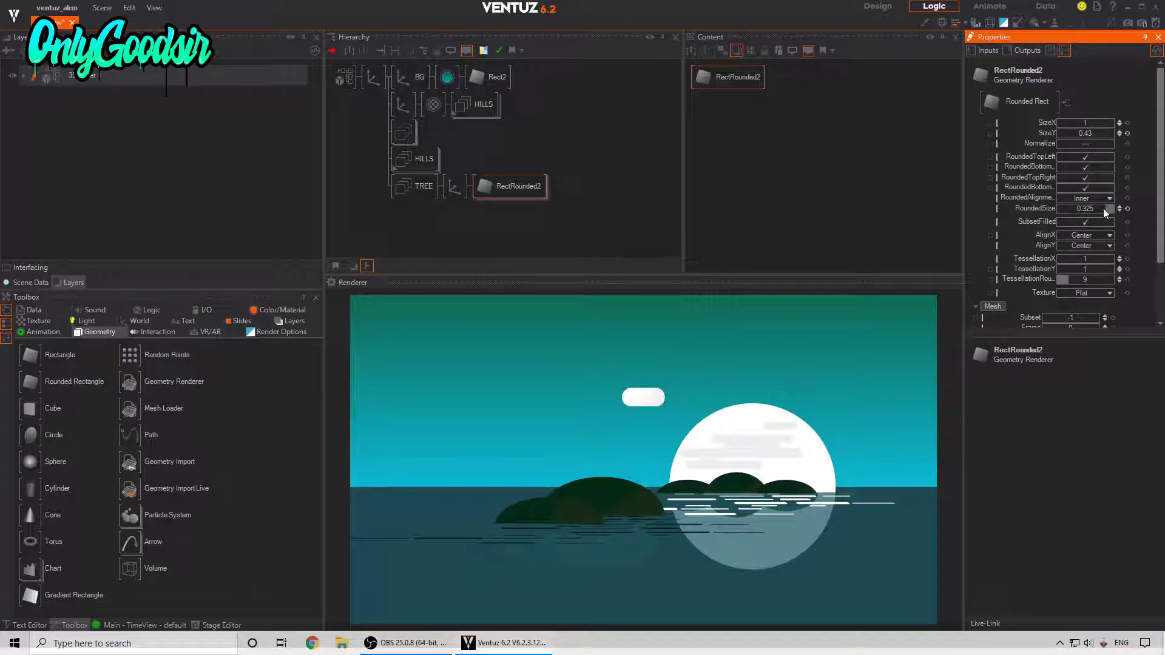
Add a Color material in front of the TREE rounded rectangle and switch its lighting model to Color (no Light).
{"action": "left_click", "coordinate": [492, 188]}
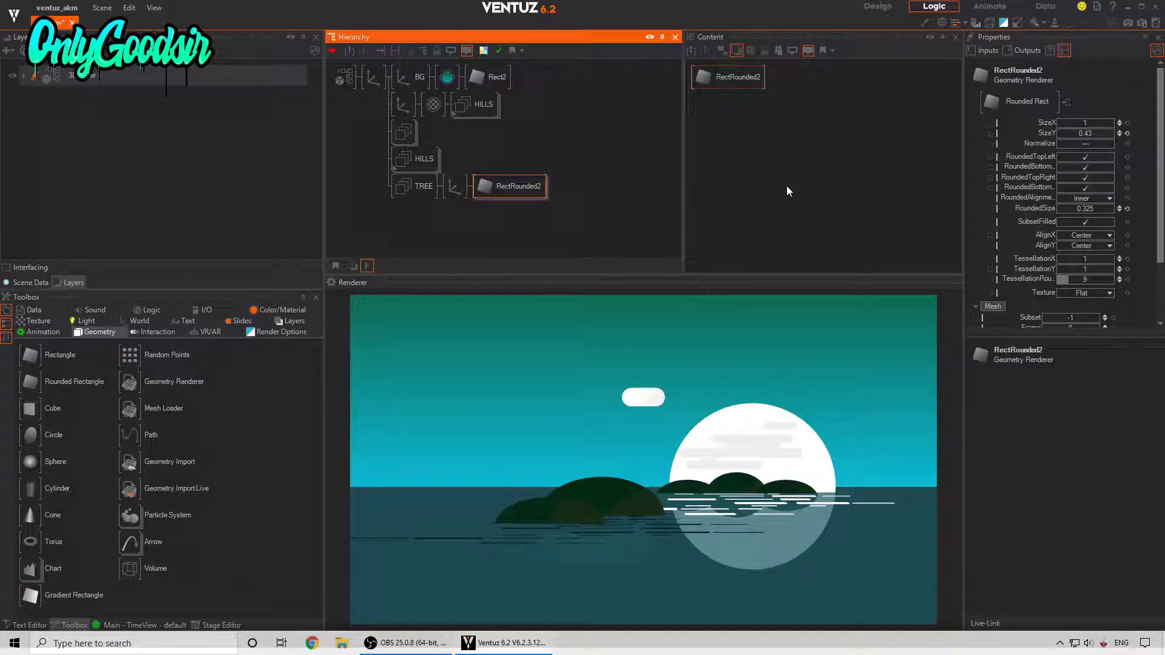
{"action": "right_click", "coordinate": [493, 209]}
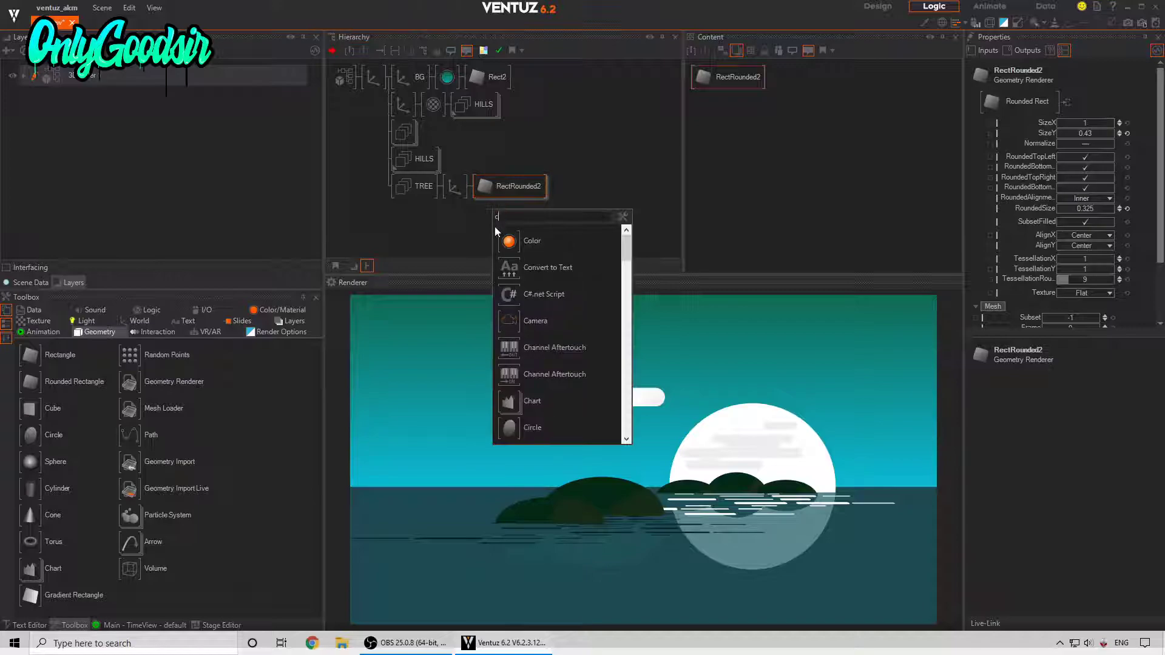
{"action": "left_click", "coordinate": [516, 239]}
{"action": "left_click", "coordinate": [486, 190]}
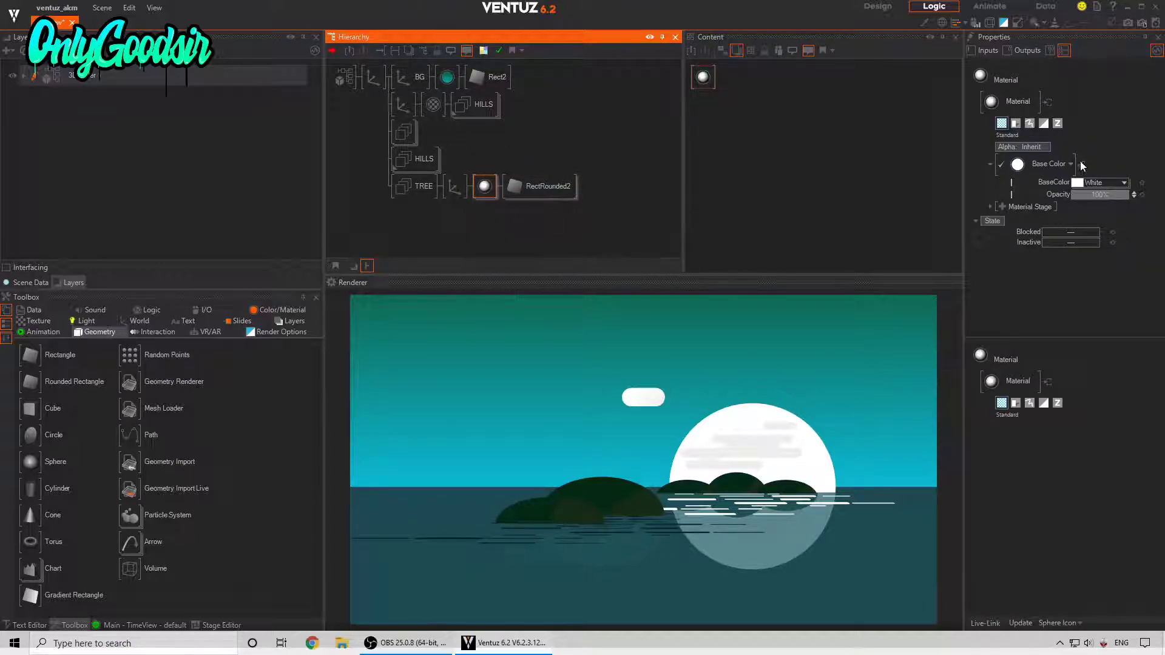
{"action": "left_click", "coordinate": [1043, 164]}
{"action": "left_click", "coordinate": [1006, 202]}
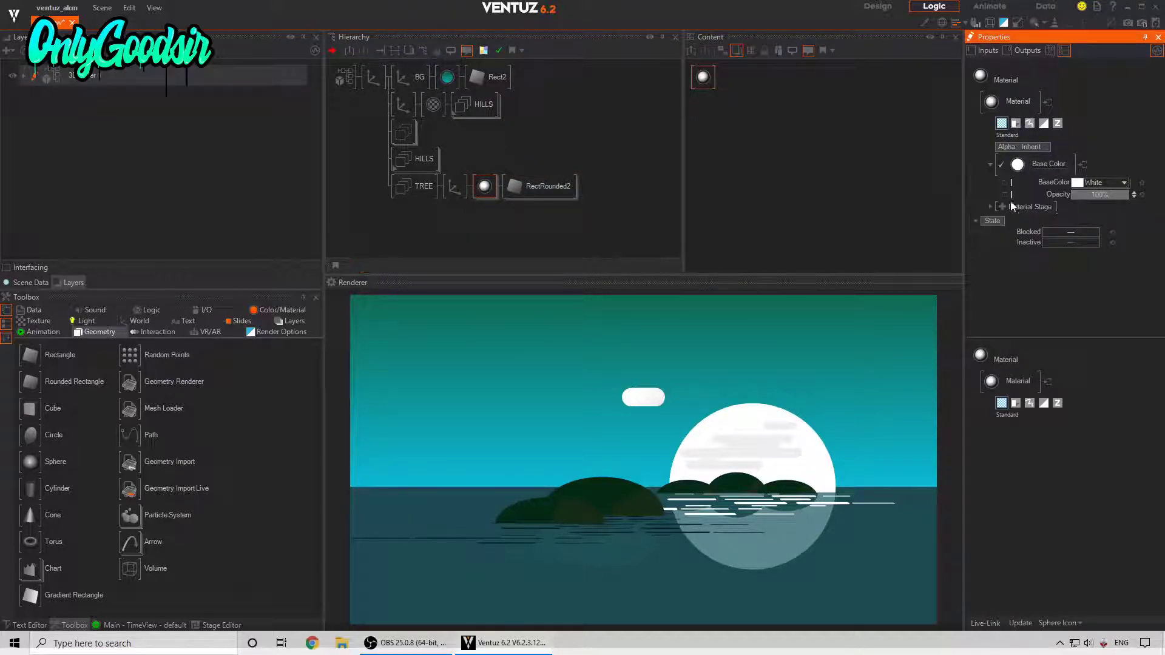
Set the TREE material's base color to dark green, RGB 16, 49, 27.
{"action": "left_click", "coordinate": [1124, 182]}
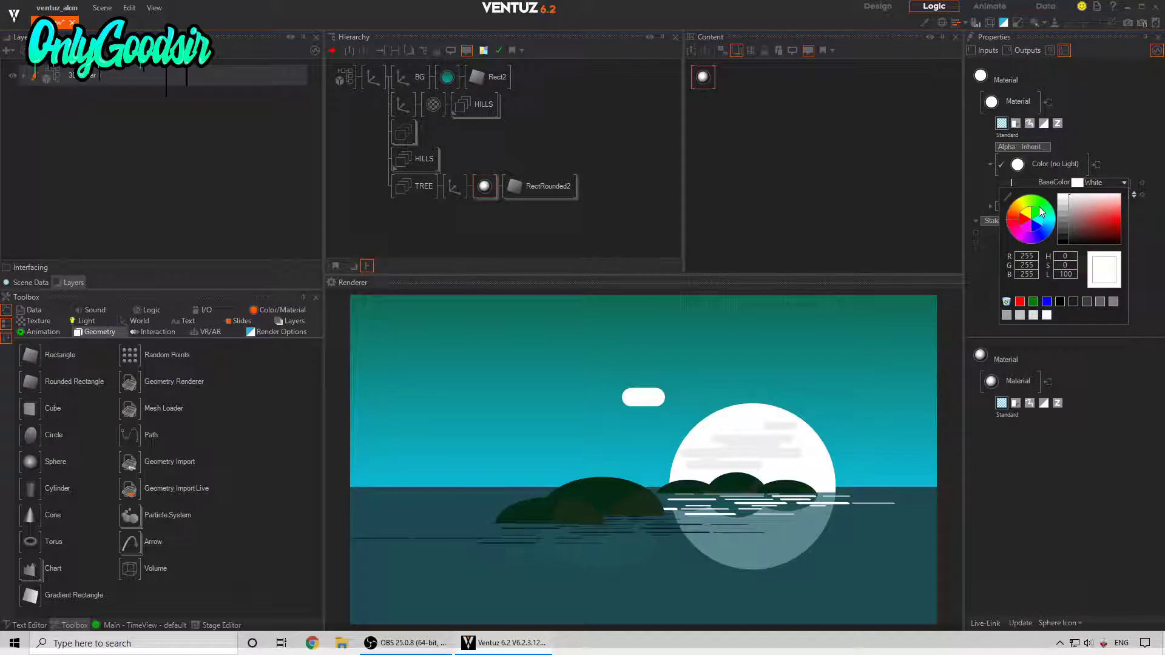
{"action": "left_click", "coordinate": [1050, 208]}
{"action": "left_click_drag", "start_coordinate": [1107, 229], "coordinate": [1099, 242]}
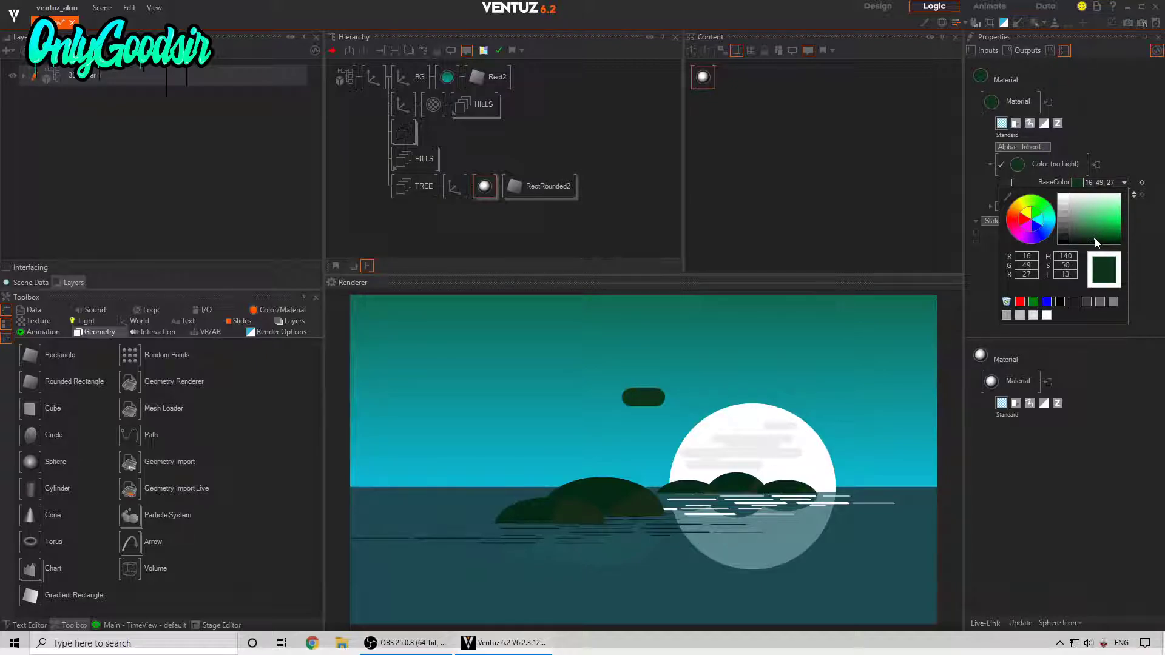
Duplicate the TREE axis with its material and rounded rectangle as a second branch in the TREE group.
{"action": "left_click", "coordinate": [527, 207]}
{"action": "left_click_drag", "start_coordinate": [457, 188], "coordinate": [456, 214], "text": "ctrl"}
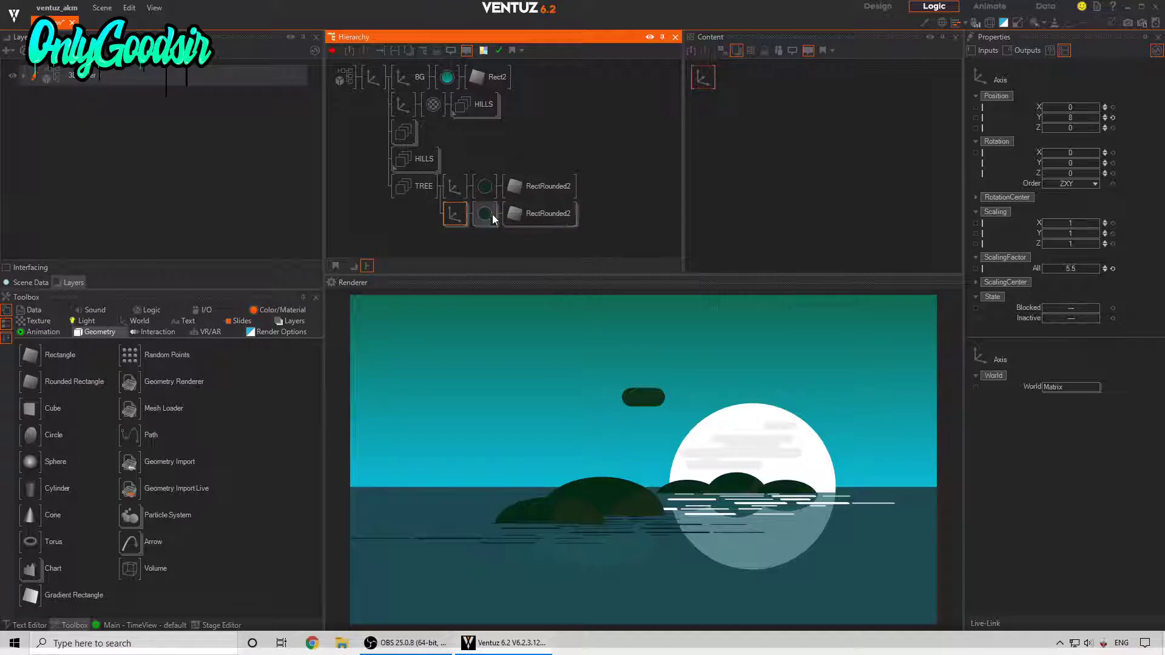
Try to switch off the bottom-left corner rounding on the first TREE rounded rectangle.
{"action": "left_click", "coordinate": [516, 188]}
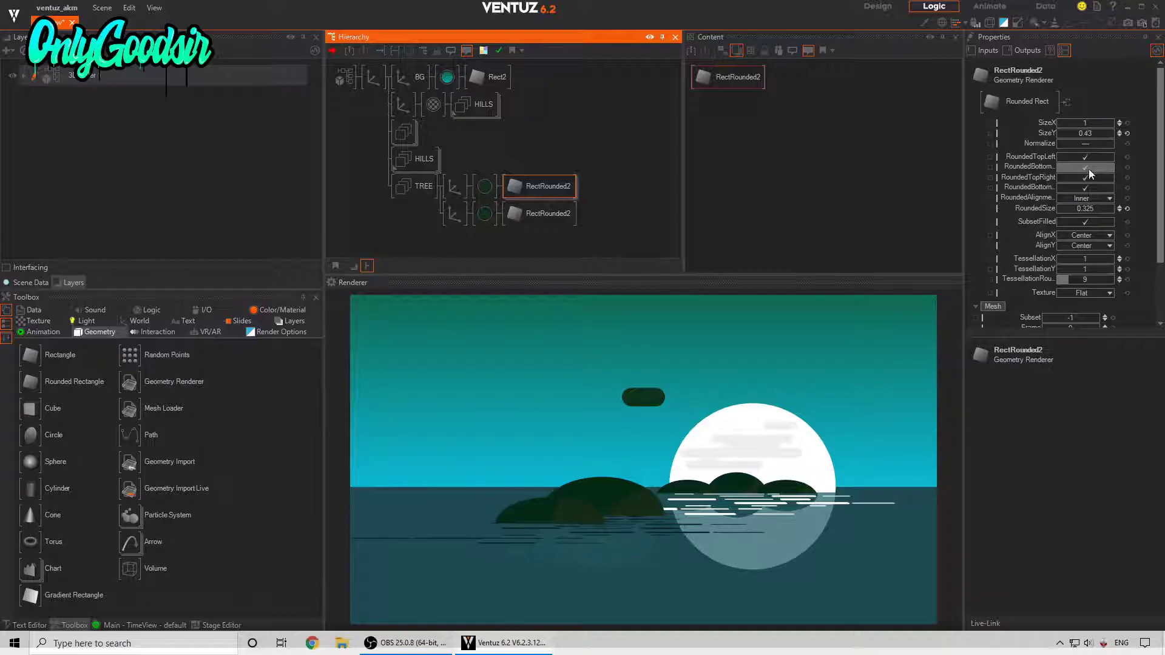
{"action": "left_click", "coordinate": [1090, 168]}
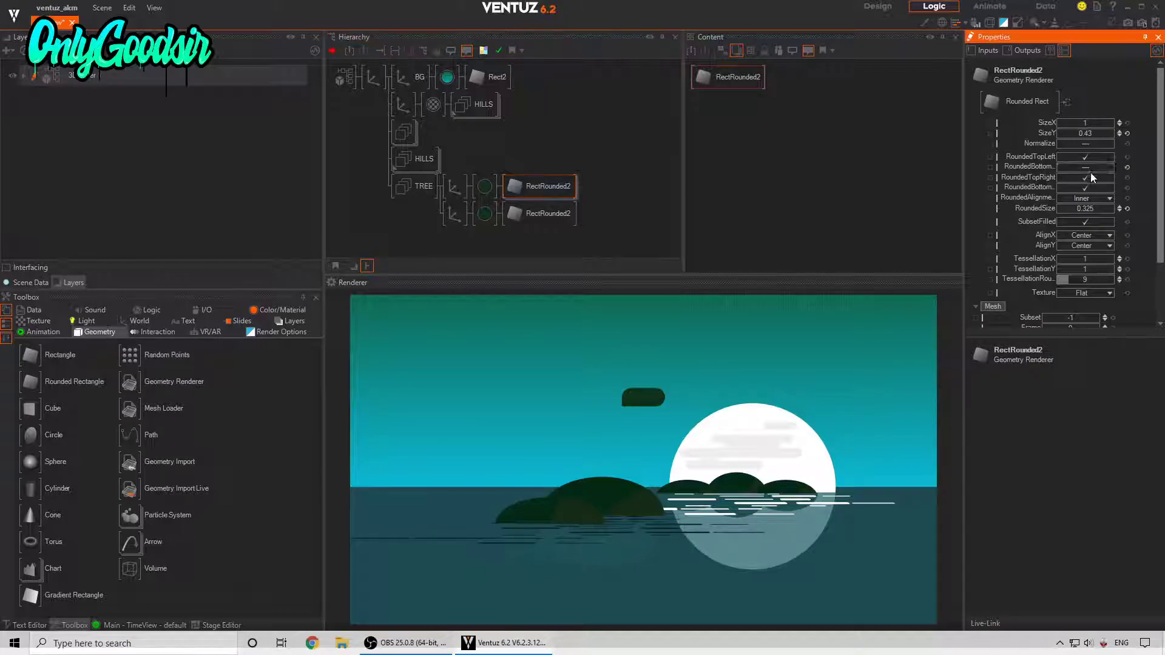
{"action": "left_click", "coordinate": [453, 187]}
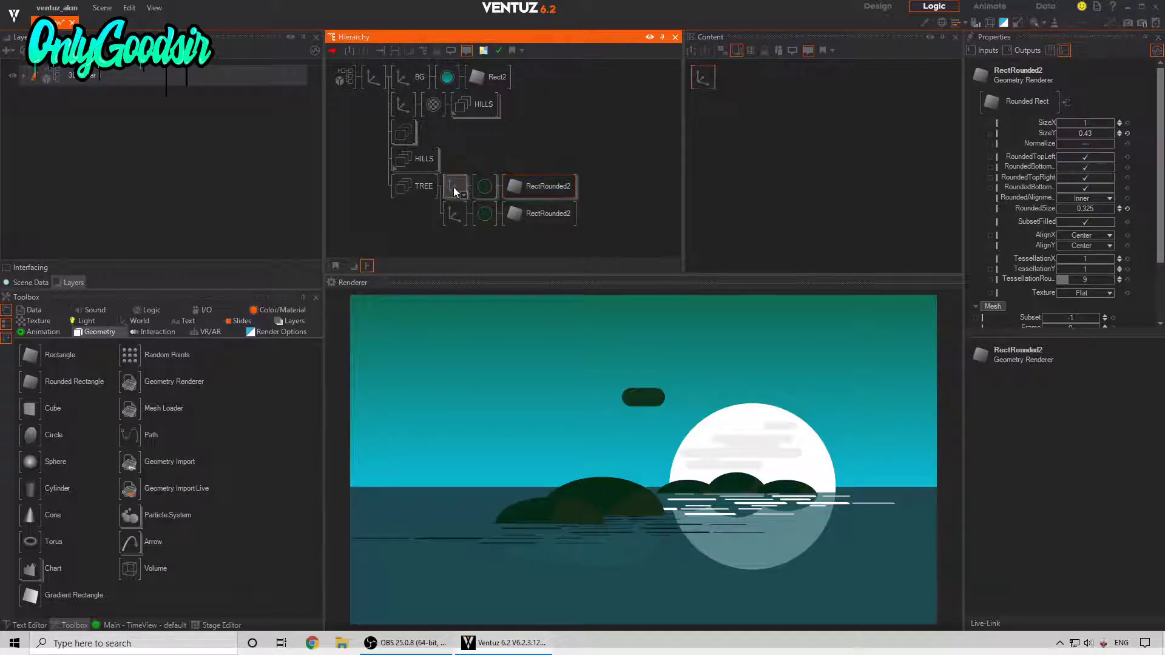
Lighten the green base color of the duplicated branch's material and move its axis to X 0.22, Z 0.12.
{"action": "left_click", "coordinate": [485, 213]}
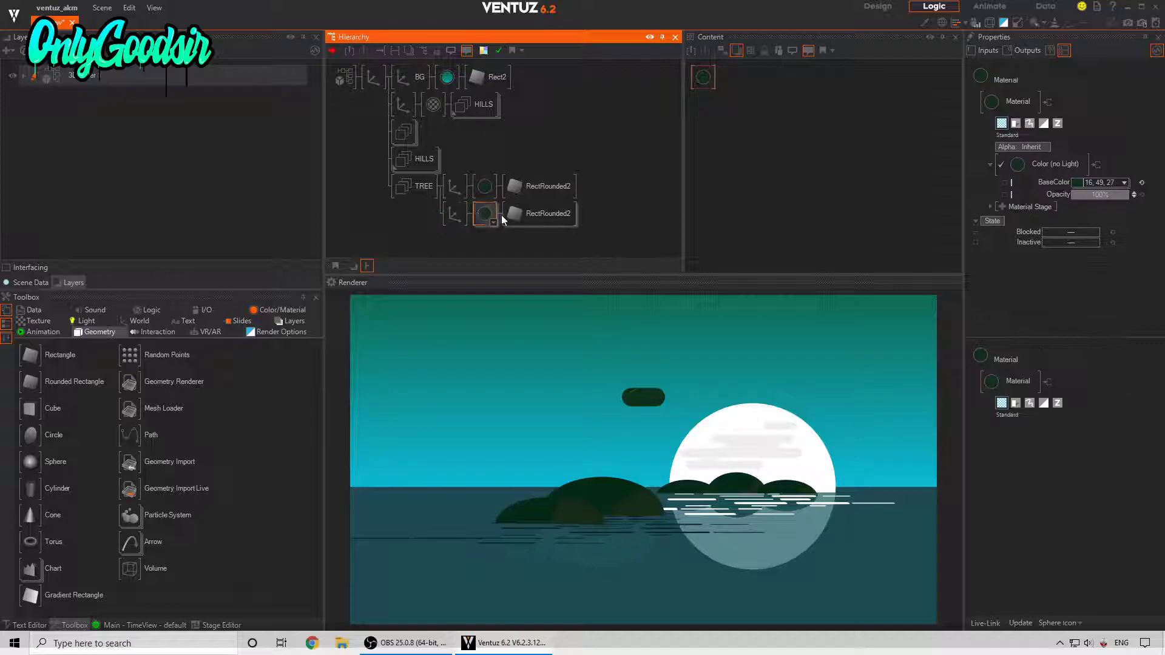
{"action": "left_click", "coordinate": [1124, 183]}
{"action": "left_click_drag", "start_coordinate": [1094, 233], "coordinate": [1099, 236]}
{"action": "left_click", "coordinate": [453, 212]}
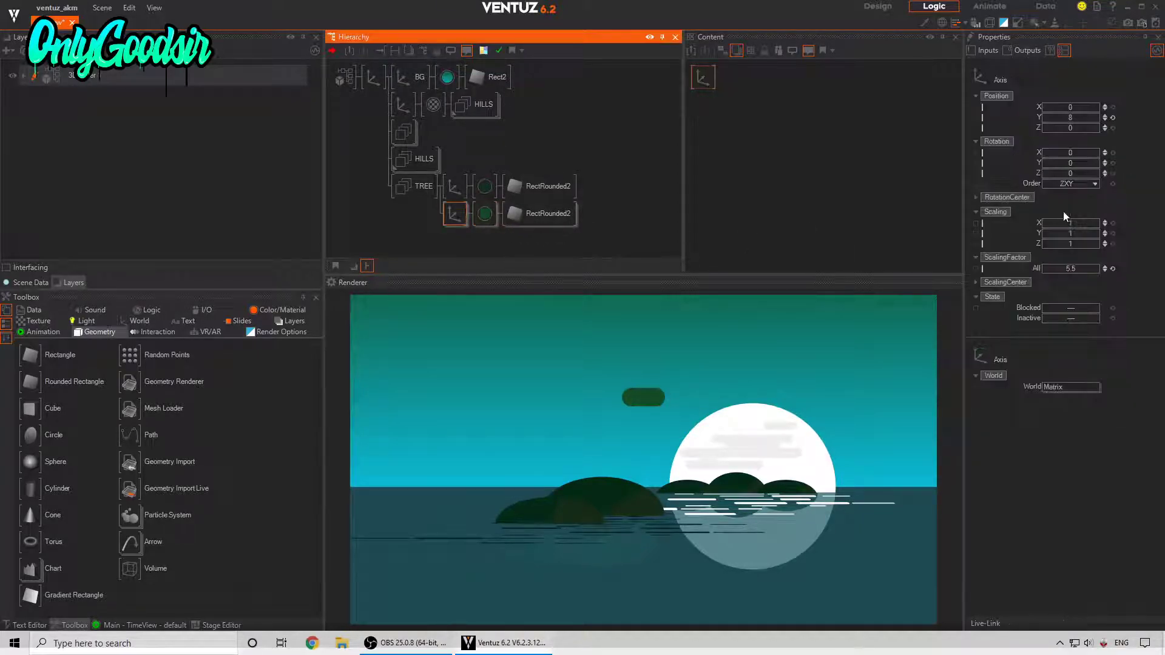
{"action": "left_click_drag", "start_coordinate": [1076, 108], "coordinate": [1095, 130]}
Move the lighter green branch above the darker one in the TREE group and adjust its axis's Z position.
{"action": "left_click", "coordinate": [463, 213]}
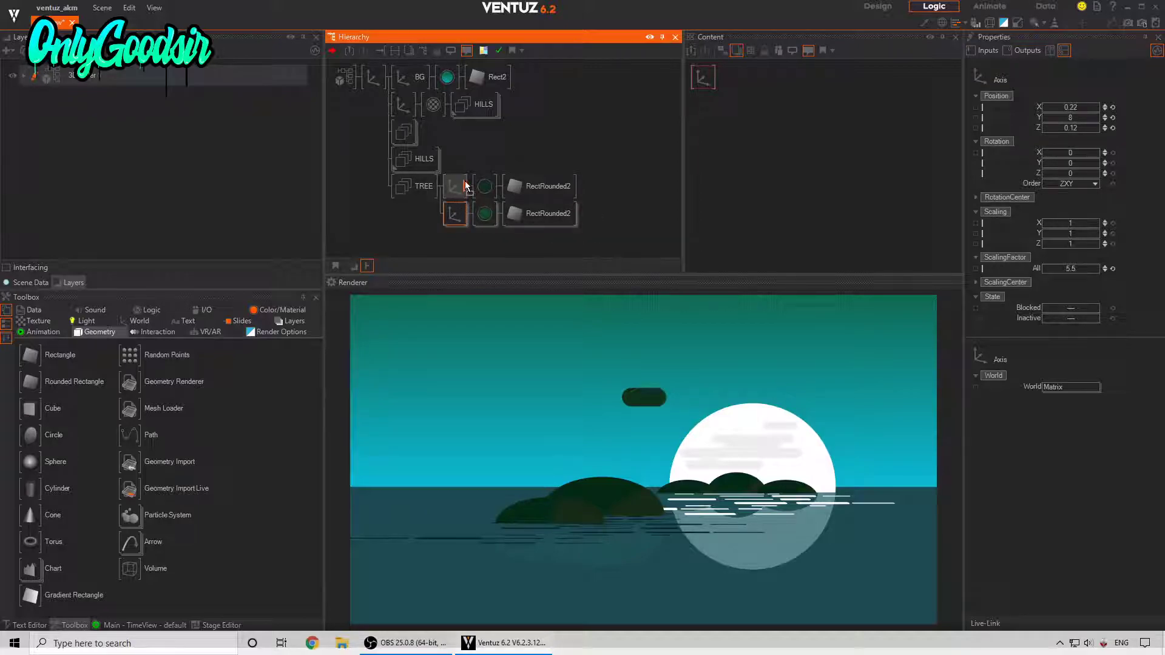
{"action": "left_click", "coordinate": [455, 187]}
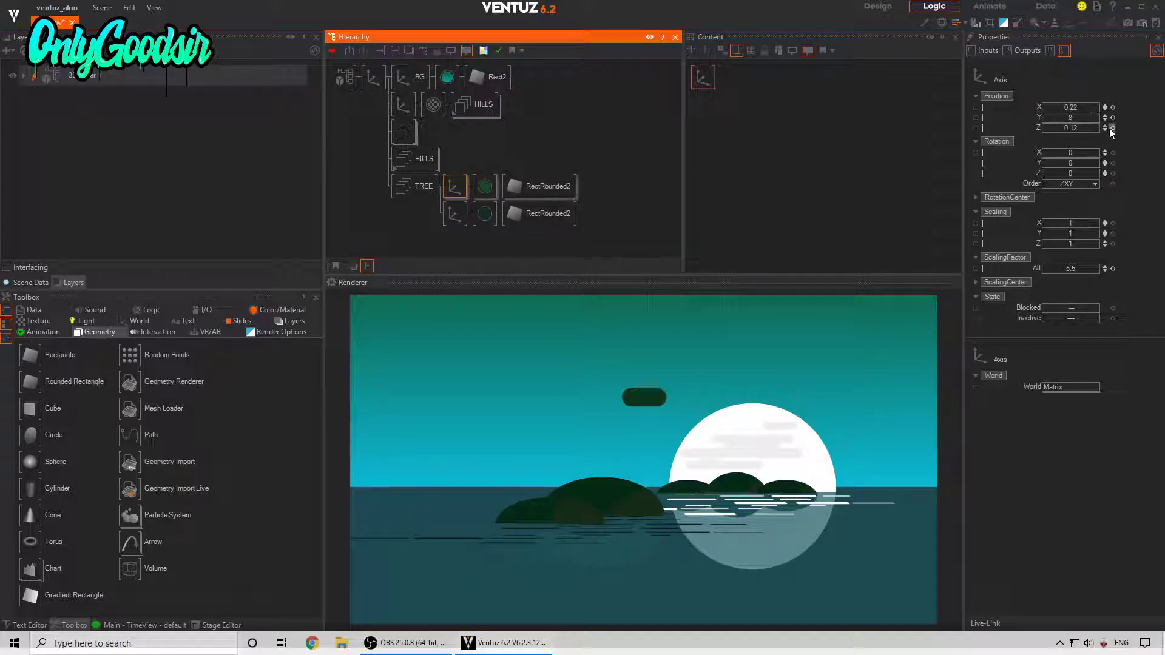
{"action": "left_click", "coordinate": [1073, 127]}
{"action": "mouse_move", "coordinate": [1073, 127]}
{"action": "left_mouse_down"}
{"action": "mouse_move", "coordinate": [1092, 123]}
{"action": "mouse_move", "coordinate": [1070, 125]}
{"action": "left_mouse_up"}
Narrow both TREE rounded rectangles by reducing SizeX and shift the darker one's axis to X -0.52.
{"action": "left_click", "coordinate": [541, 186]}
{"action": "left_click", "coordinate": [540, 213]}
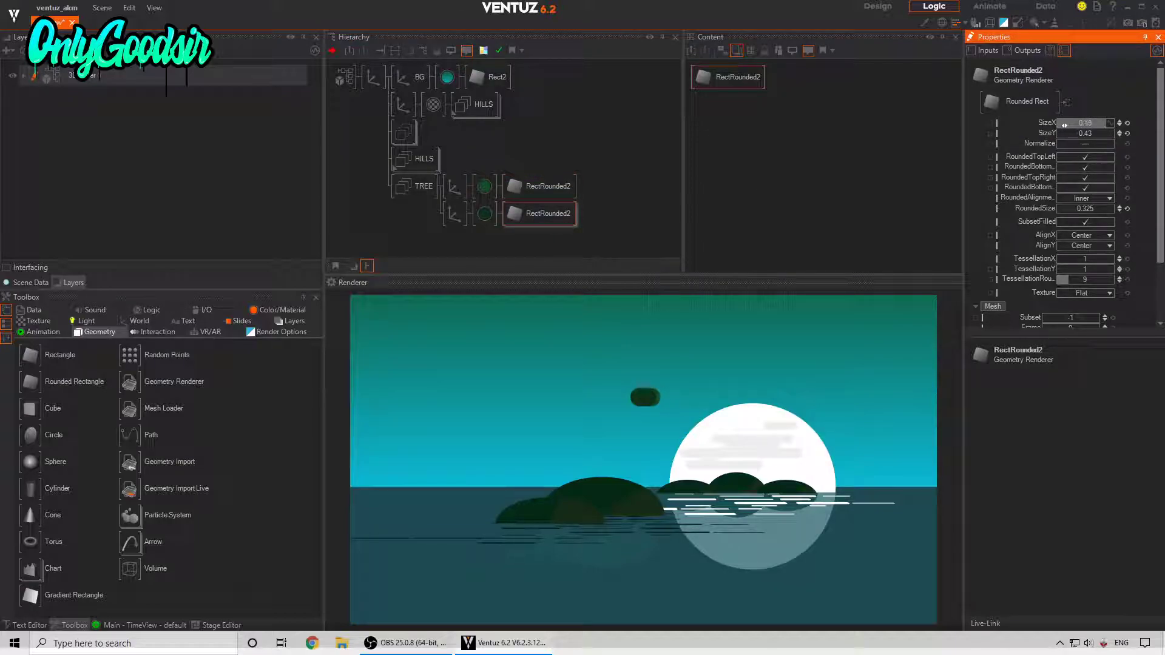
{"action": "left_click", "coordinate": [454, 213]}
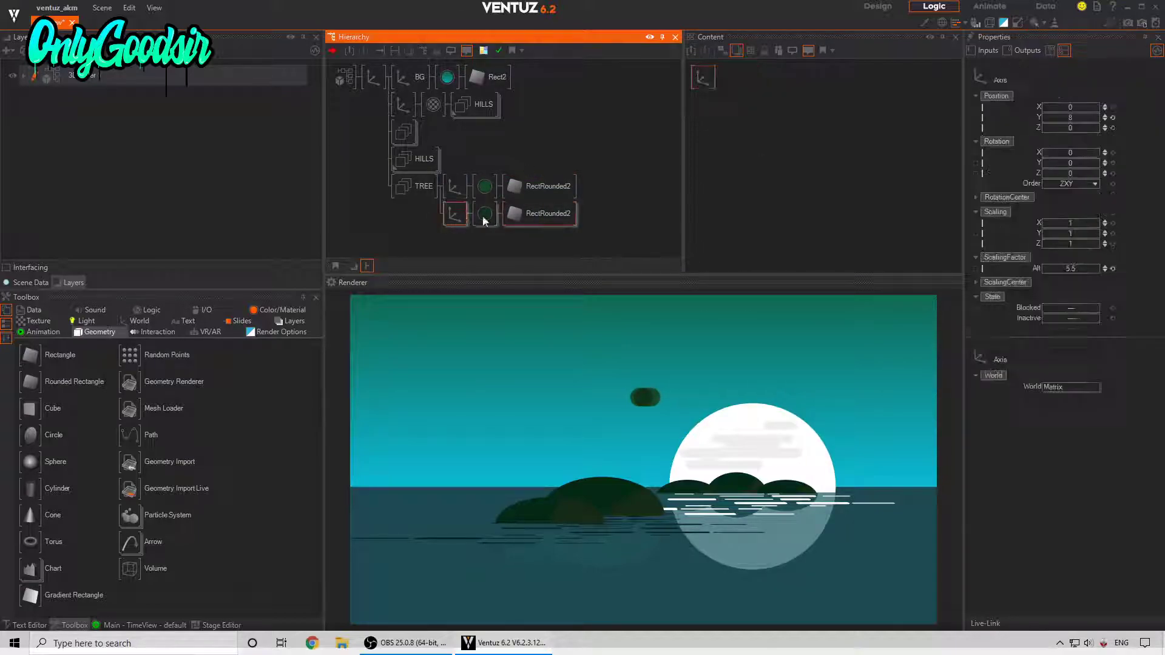
{"action": "left_click_drag", "start_coordinate": [1074, 107], "coordinate": [1055, 107]}
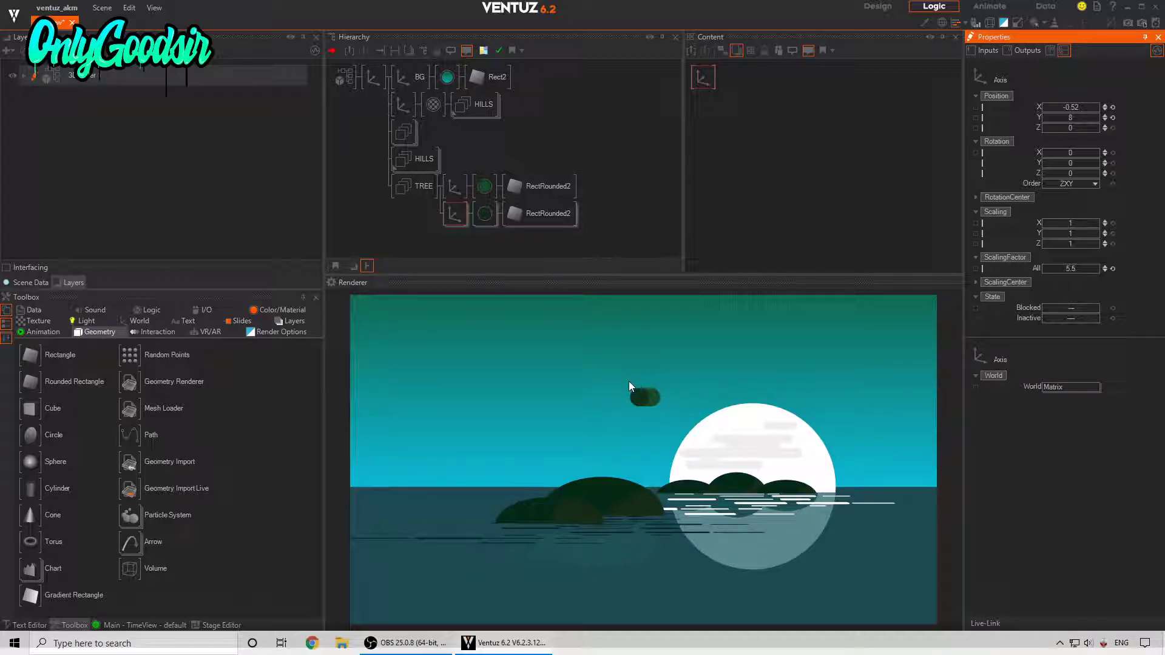
Insert an Axis in front of both rounded-rectangle branches, name it BUSH1 and collapse it.
{"action": "left_click", "coordinate": [465, 236]}
{"action": "type", "text": "ax"}
{"action": "key", "text": "Return"}
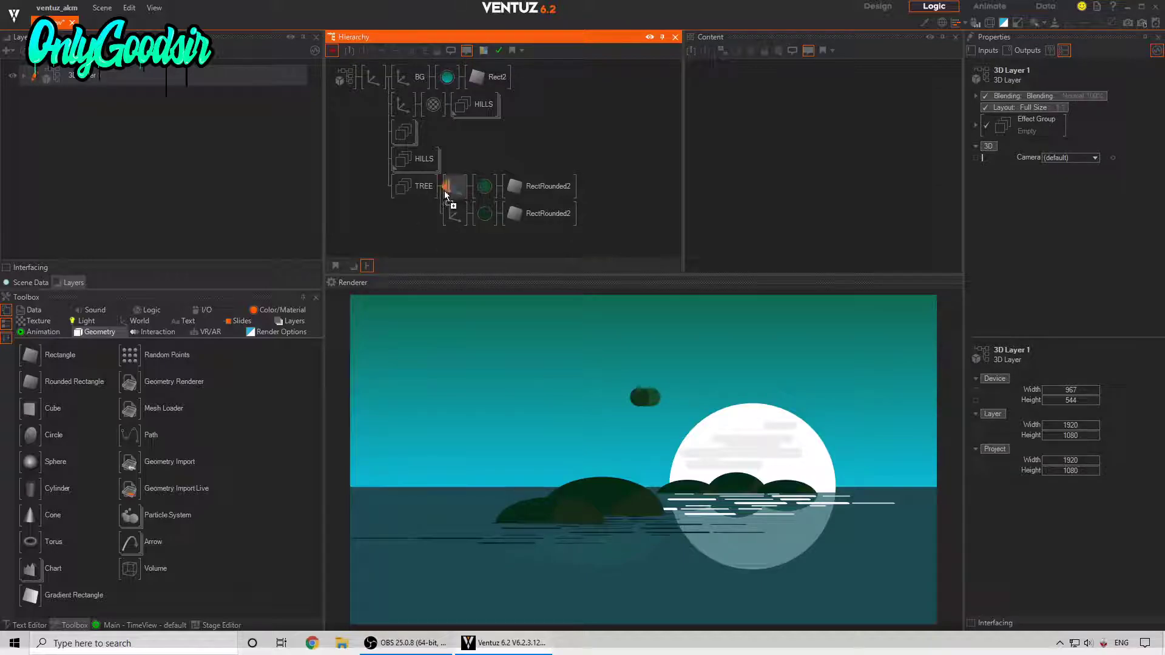
{"action": "left_click", "coordinate": [441, 191]}
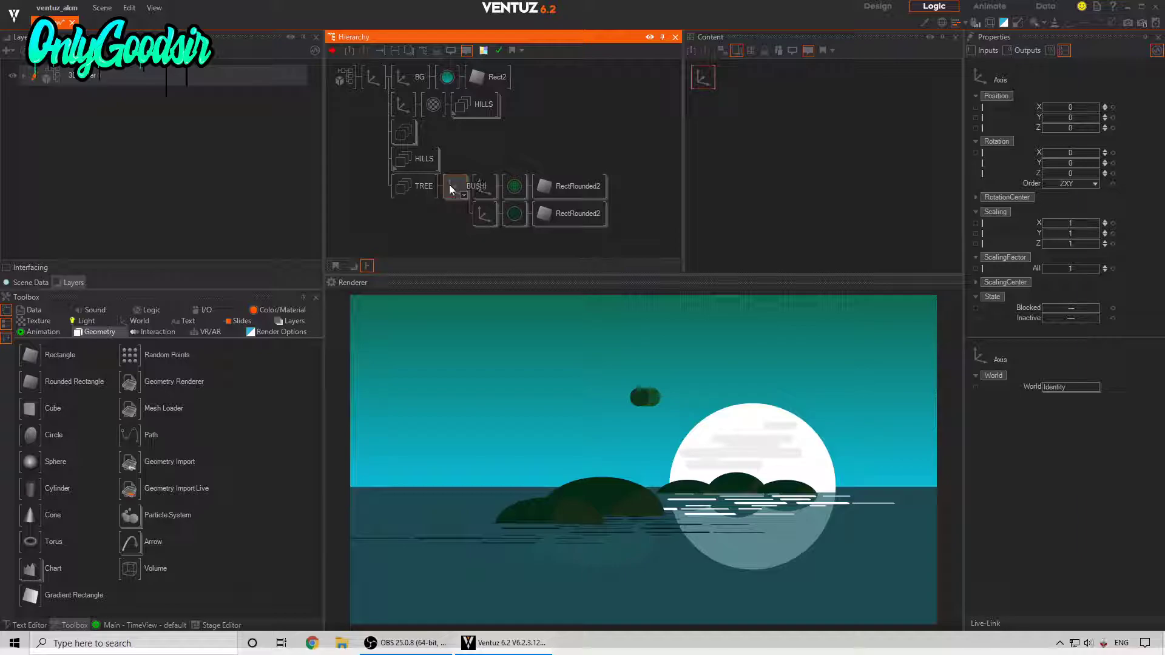
{"action": "key", "text": "Return"}
{"action": "double_click", "coordinate": [451, 185]}
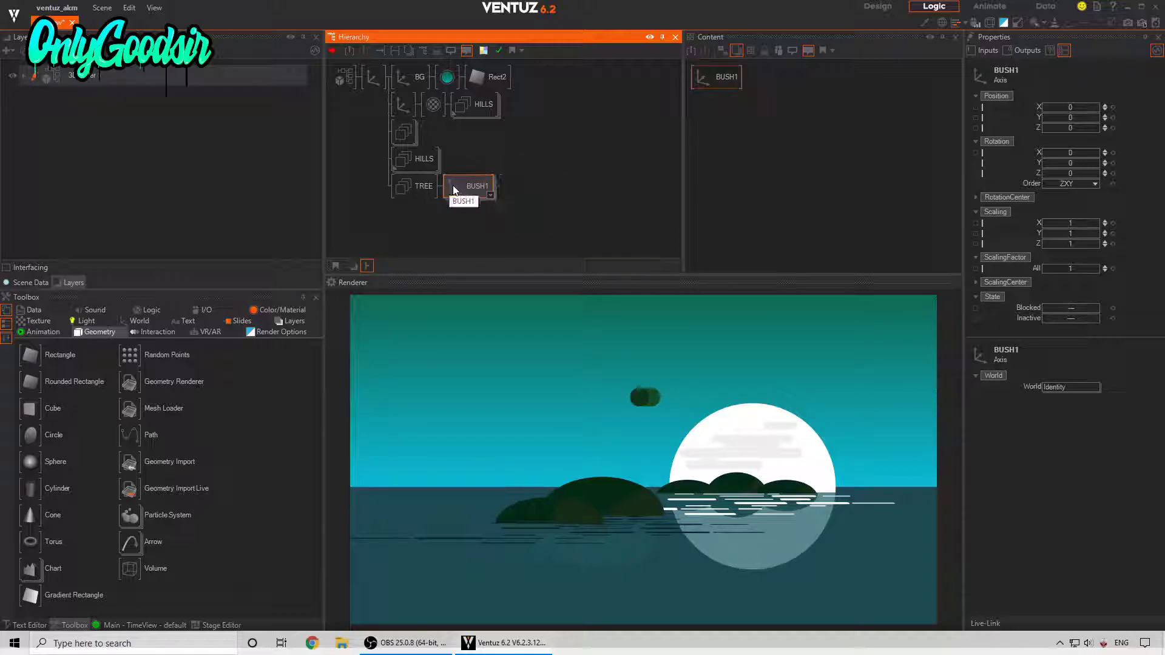
Duplicate BUSH1 as BUSH2, place the copy at X 3.3, Y 0.36 and set its overall scaling factor to 1.355.
{"action": "left_click_drag", "start_coordinate": [464, 187], "coordinate": [462, 203], "text": "ctrl"}
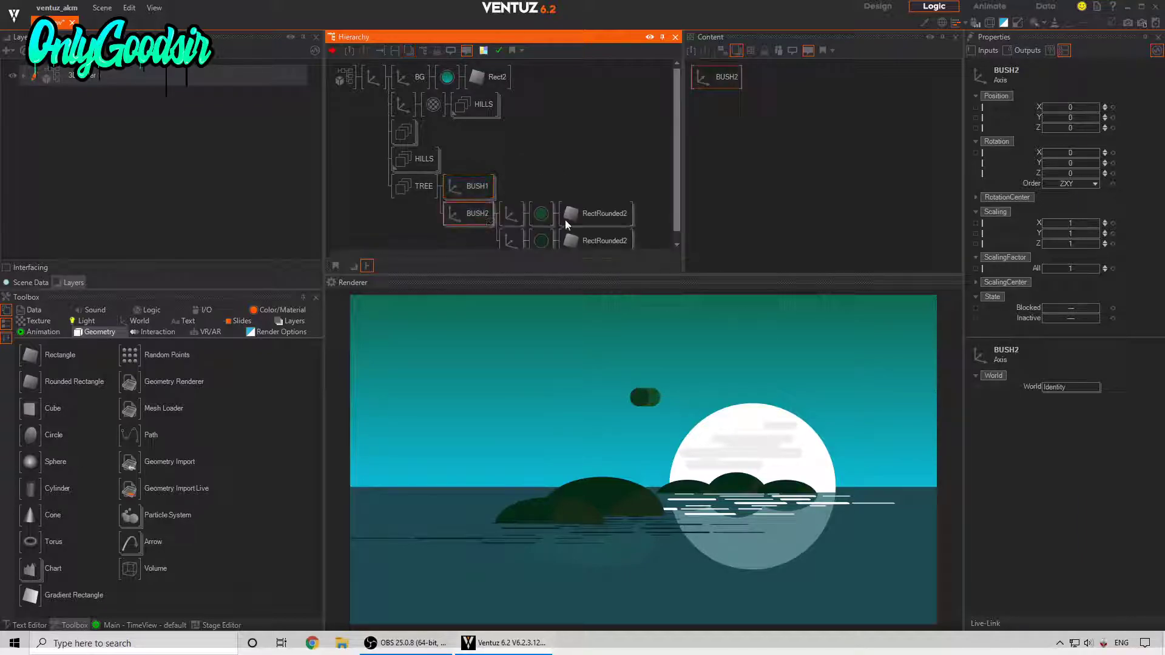
{"action": "left_click_drag", "start_coordinate": [1079, 121], "coordinate": [1081, 106]}
{"action": "left_click_drag", "start_coordinate": [1071, 268], "coordinate": [1082, 266]}
{"action": "left_click_drag", "start_coordinate": [1068, 117], "coordinate": [1043, 121]}
Widen the darker rounded rectangle in BUSH2, set its axis to X -0.33 and collapse BUSH2.
{"action": "left_click", "coordinate": [579, 236]}
{"action": "mouse_move", "coordinate": [1086, 124]}
{"action": "left_mouse_down"}
{"action": "mouse_move", "coordinate": [1098, 123]}
{"action": "mouse_move", "coordinate": [1075, 107]}
{"action": "left_mouse_up"}
{"action": "left_click", "coordinate": [511, 229]}
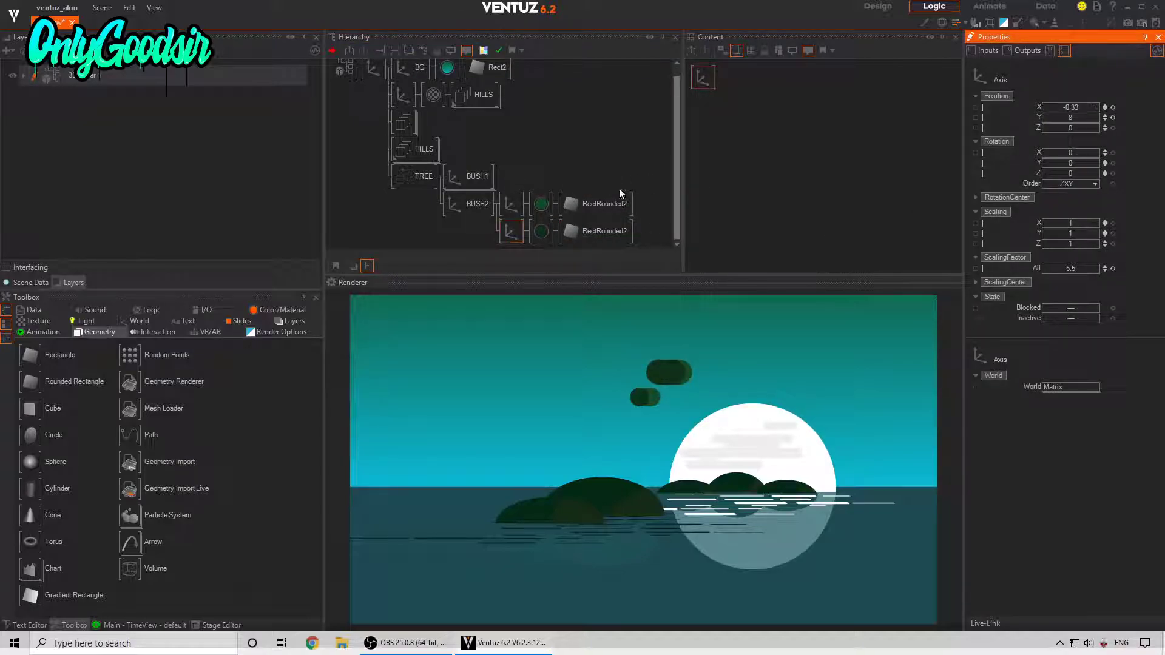
{"action": "left_click", "coordinate": [555, 183]}
{"action": "middle_click", "coordinate": [462, 209]}
Copy BUSH2 as BUSH3, place it below the other two bushes and slightly reduce its overall scaling factor.
{"action": "left_click", "coordinate": [462, 215]}
{"action": "key", "text": "ctrl+c"}
{"action": "key", "text": "ctrl+v"}
{"action": "scroll", "coordinate": [465, 220], "scroll_direction": "down", "scroll_amount": 1}
{"action": "left_click", "coordinate": [466, 203]}
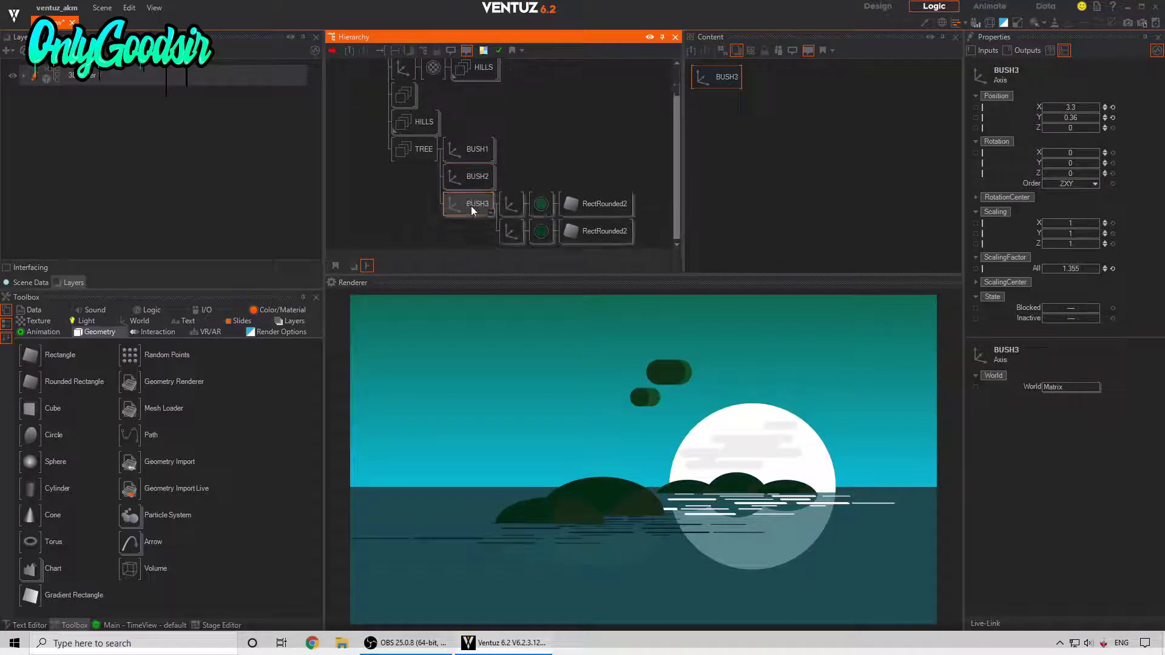
{"action": "left_click_drag", "start_coordinate": [1069, 117], "coordinate": [1097, 115]}
{"action": "left_click_drag", "start_coordinate": [1072, 269], "coordinate": [1060, 270]}
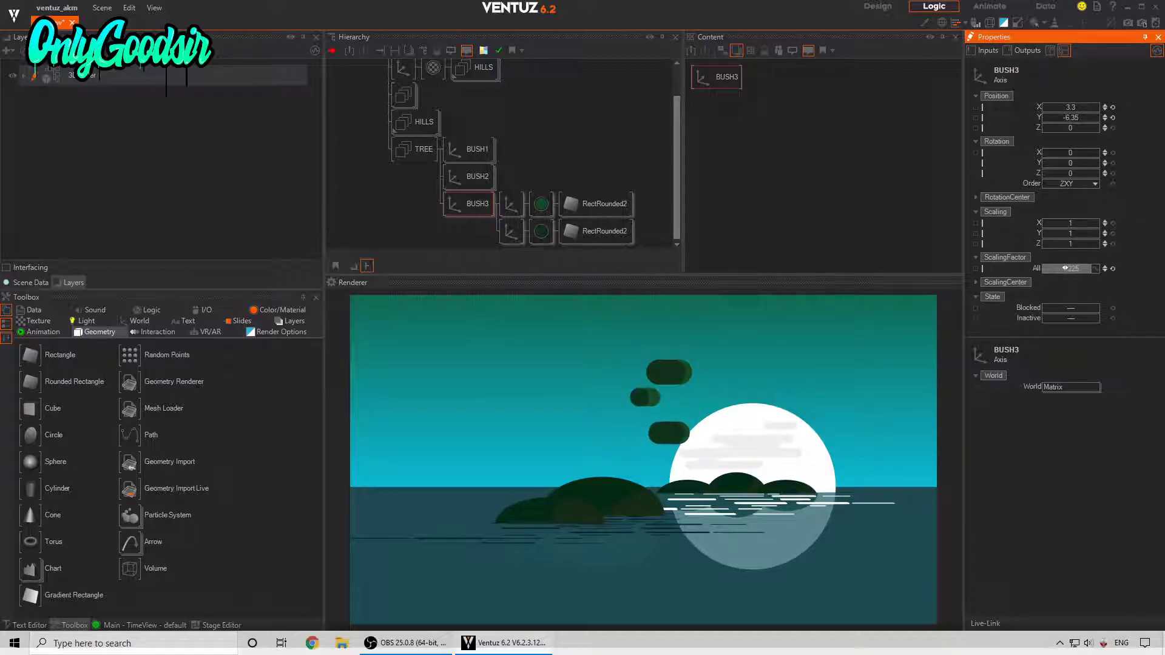
{"action": "left_click_drag", "start_coordinate": [1075, 118], "coordinate": [1096, 118]}
Duplicate BUSH3 as BUSH4, move the copy to X -3.4 and set its overall scaling factor to 1.015.
{"action": "scroll", "coordinate": [601, 179], "scroll_direction": "up", "scroll_amount": 1}
{"action": "left_click", "coordinate": [471, 231]}
{"action": "left_click_drag", "start_coordinate": [465, 231], "coordinate": [468, 242], "text": "ctrl"}
{"action": "middle_click", "coordinate": [486, 204]}
{"action": "left_click", "coordinate": [481, 233]}
{"action": "mouse_move", "coordinate": [1071, 108]}
{"action": "left_mouse_down"}
{"action": "mouse_move", "coordinate": [1050, 110]}
{"action": "mouse_move", "coordinate": [1062, 109]}
{"action": "left_mouse_up"}
{"action": "left_click_drag", "start_coordinate": [1066, 268], "coordinate": [1059, 268]}
Copy BUSH4 as BUSH5 and position the copy at X 8.9, Y -0.77.
{"action": "left_click", "coordinate": [476, 240]}
{"action": "key", "text": "ctrl+c"}
{"action": "key", "text": "ctrl+v"}
{"action": "left_click", "coordinate": [473, 244]}
{"action": "middle_click", "coordinate": [491, 227]}
{"action": "left_click", "coordinate": [489, 232]}
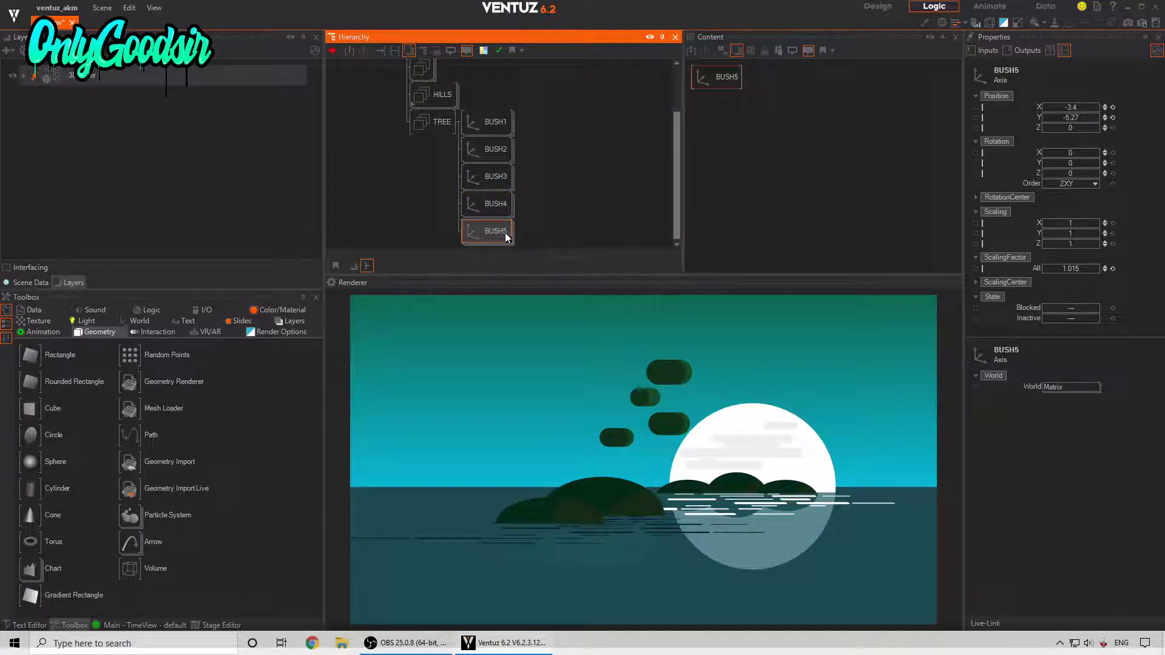
{"action": "left_click_drag", "start_coordinate": [1105, 108], "coordinate": [1092, 122]}
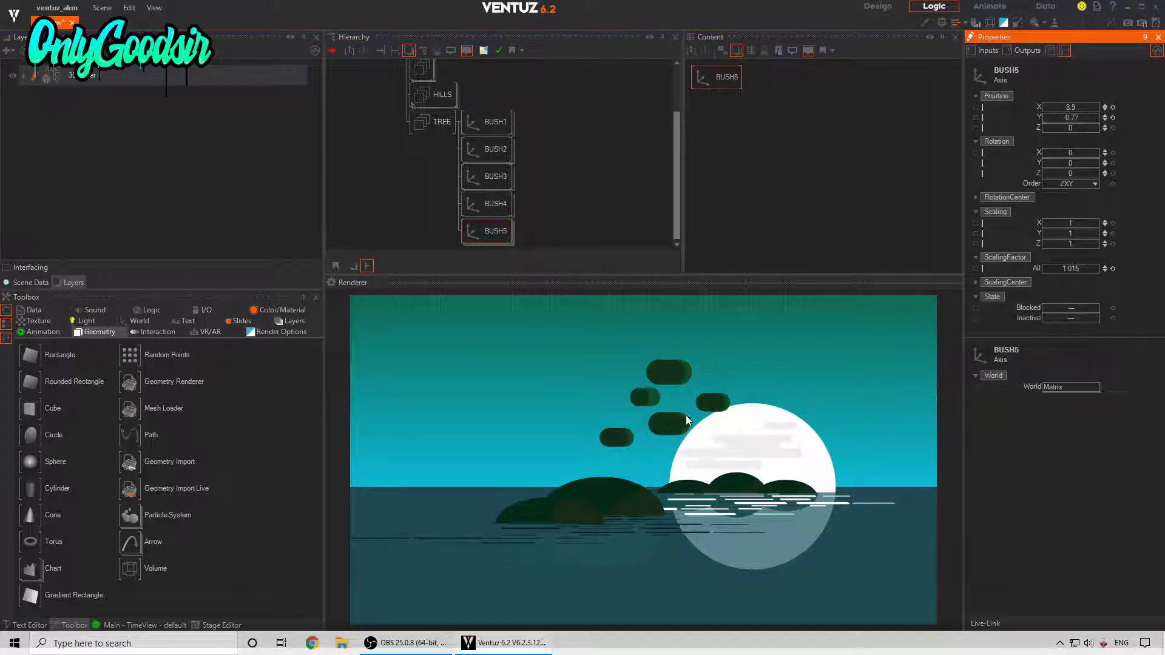
Add a new Axis to the TREE group below BUSH5 and attach a Rounded Rectangle to it for the trunk.
{"action": "left_click", "coordinate": [569, 154]}
{"action": "key", "text": "Tab"}
{"action": "type", "text": "ax"}
{"action": "left_click", "coordinate": [555, 195]}
{"action": "left_click", "coordinate": [494, 231]}
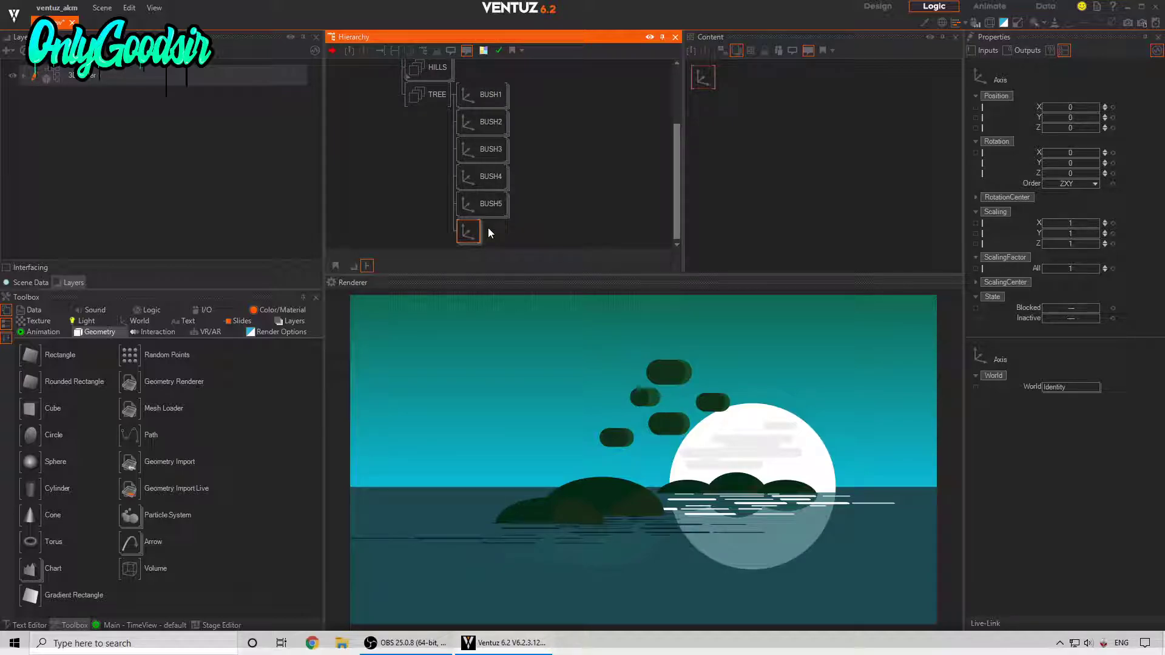
{"action": "key", "text": "Tab"}
{"action": "type", "text": "roun"}
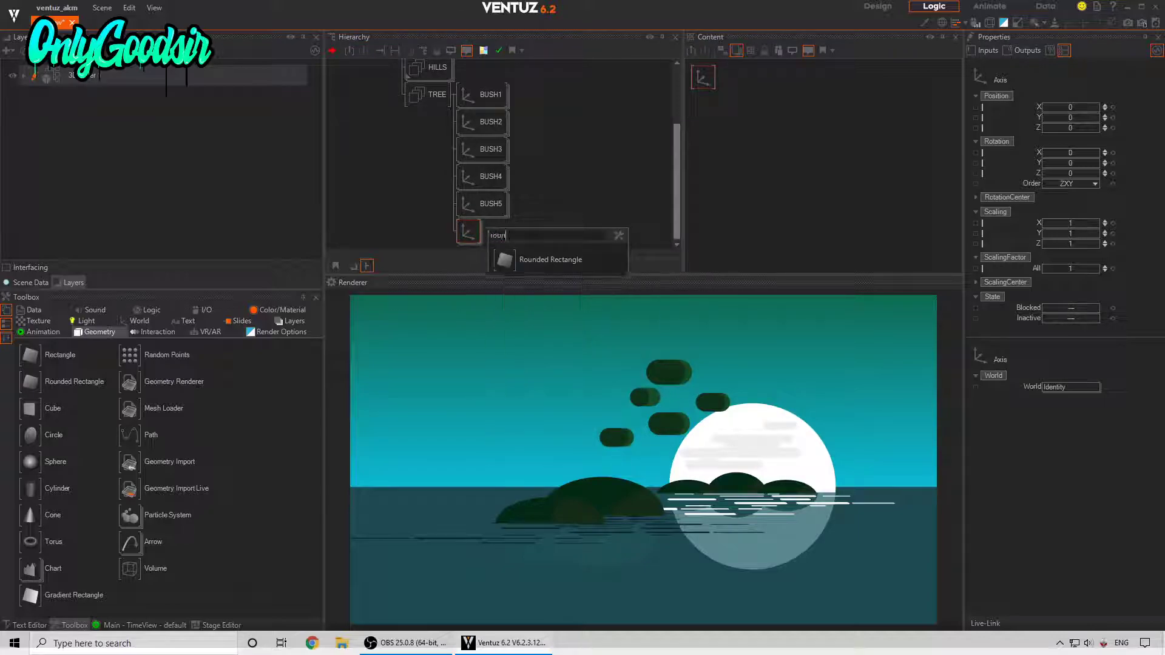
{"action": "left_click", "coordinate": [493, 271]}
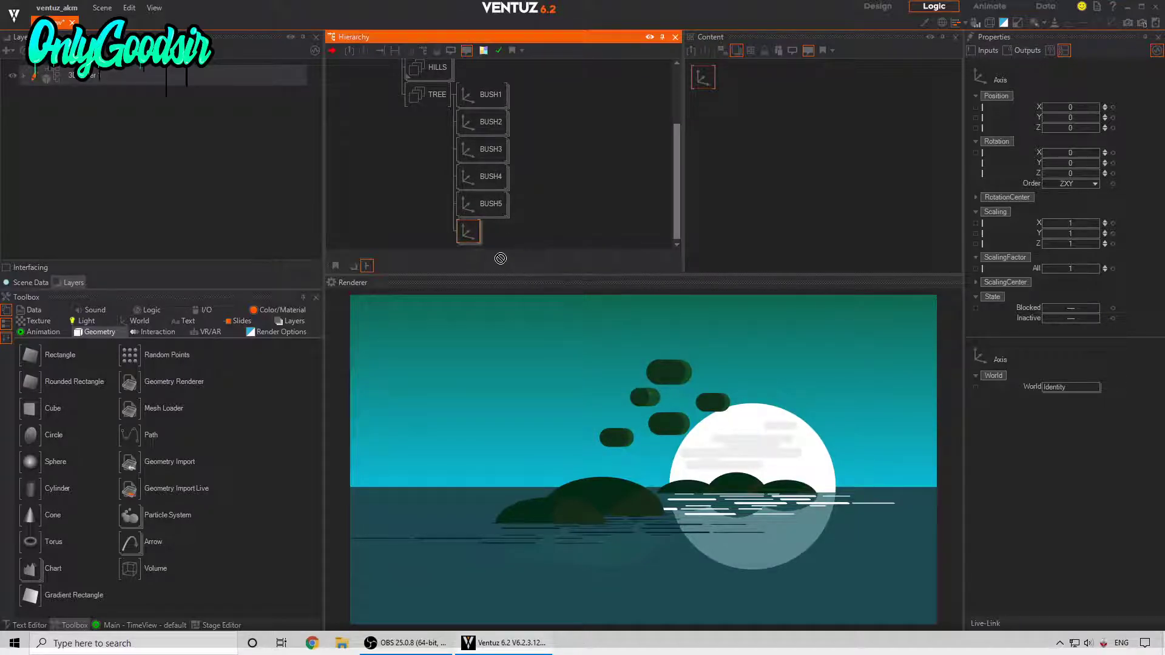
Insert a Color material between the trunk's axis and its rounded rectangle.
{"action": "key", "text": "Tab"}
{"action": "type", "text": "c"}
{"action": "left_click", "coordinate": [565, 259]}
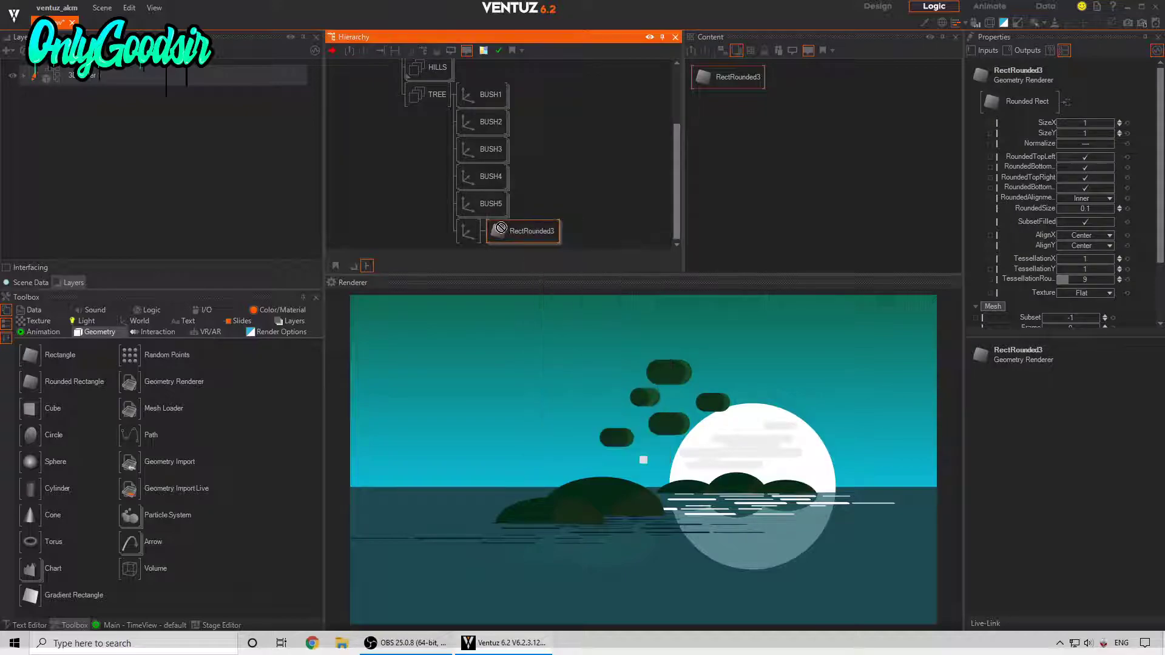
{"action": "left_click", "coordinate": [498, 231]}
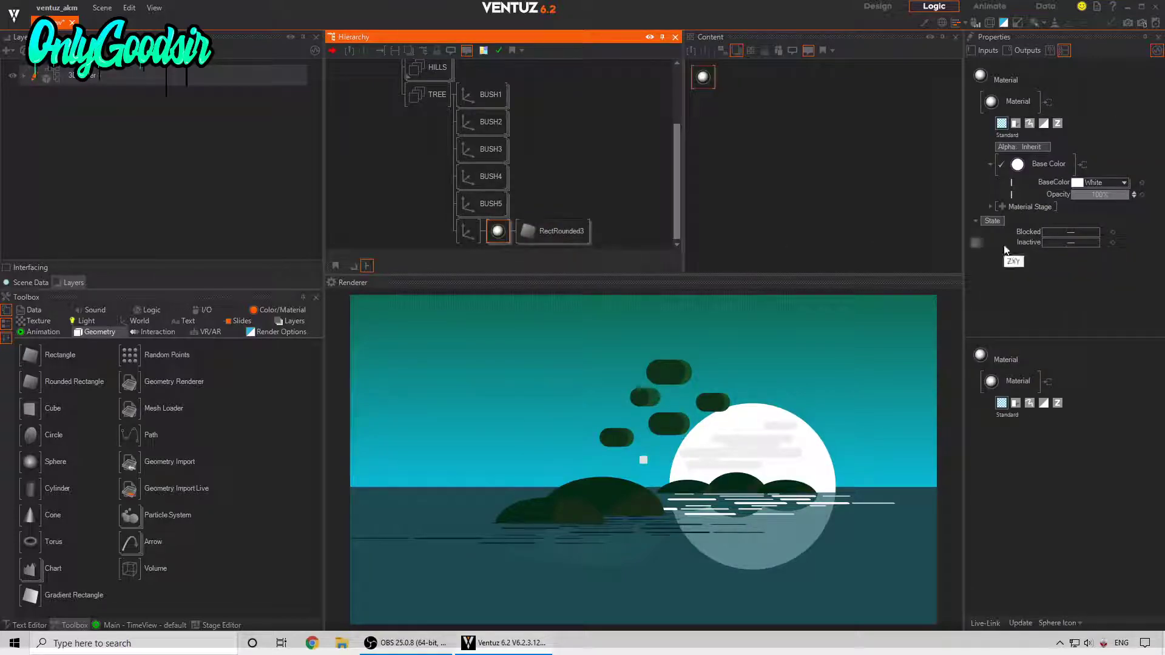
Set the trunk material's base color to dark brown, RGB 51, 14, 0.
{"action": "left_click", "coordinate": [1122, 183]}
{"action": "left_click", "coordinate": [1013, 217]}
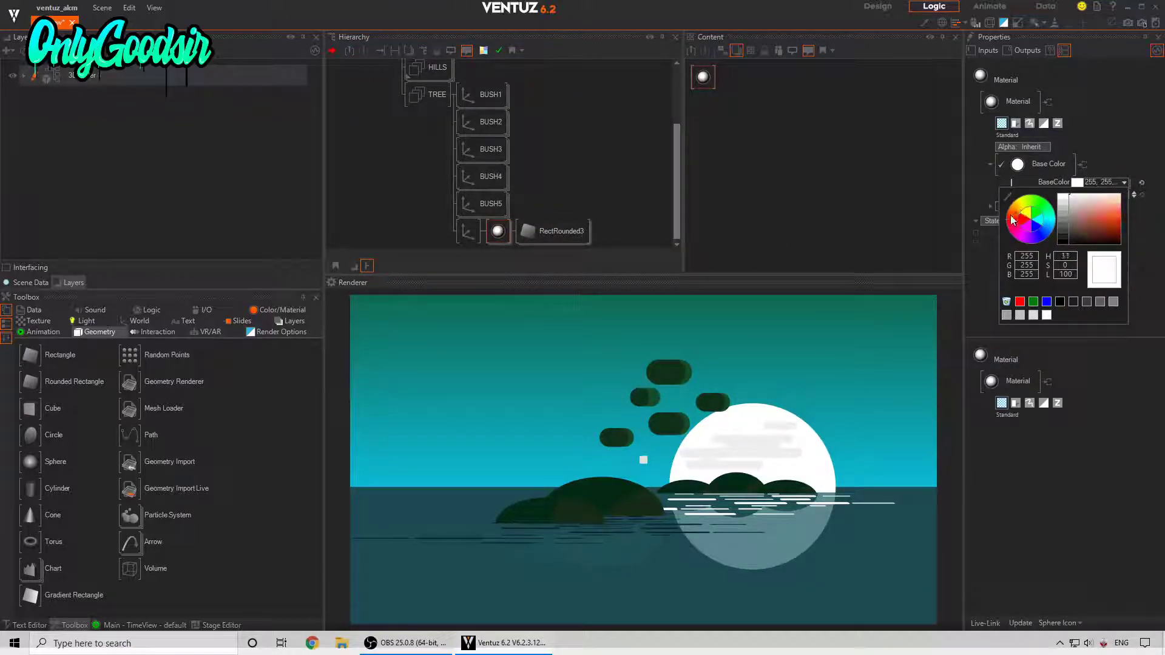
{"action": "left_click", "coordinate": [1120, 214]}
{"action": "left_click", "coordinate": [1017, 213]}
{"action": "left_click", "coordinate": [1024, 208]}
{"action": "left_click", "coordinate": [1116, 223]}
{"action": "left_click", "coordinate": [1010, 213]}
{"action": "left_click", "coordinate": [1112, 231]}
{"action": "left_click_drag", "start_coordinate": [1112, 230], "coordinate": [1123, 237]}
Switch the trunk material's lighting model to No Light.
{"action": "left_click", "coordinate": [554, 231]}
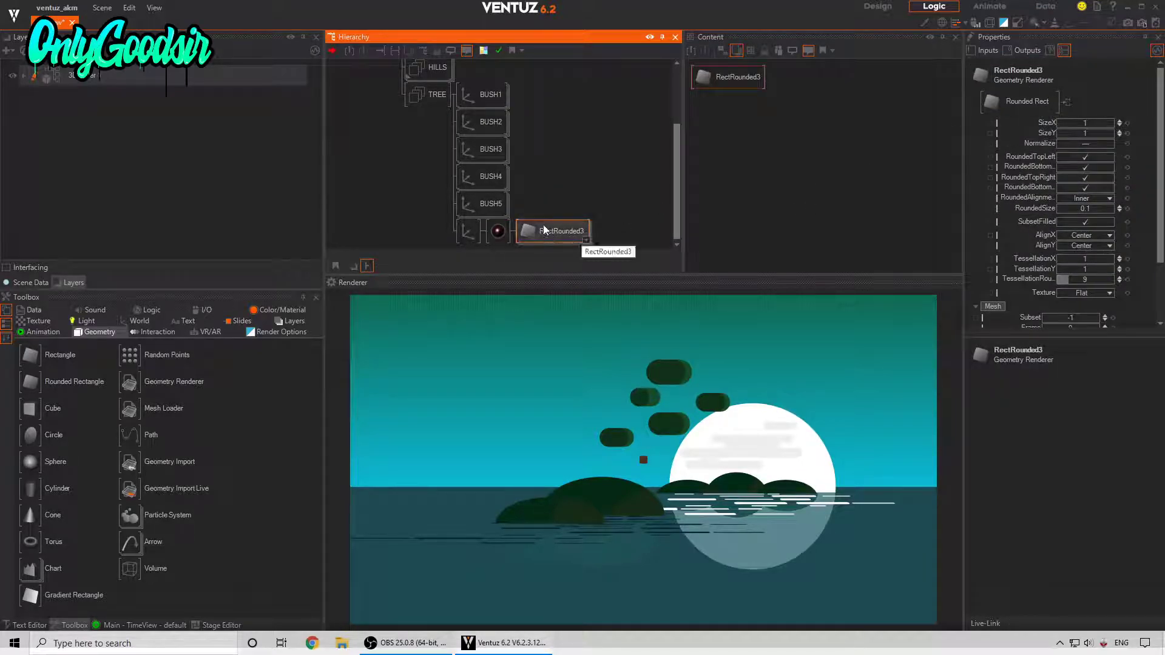
{"action": "left_click", "coordinate": [498, 230]}
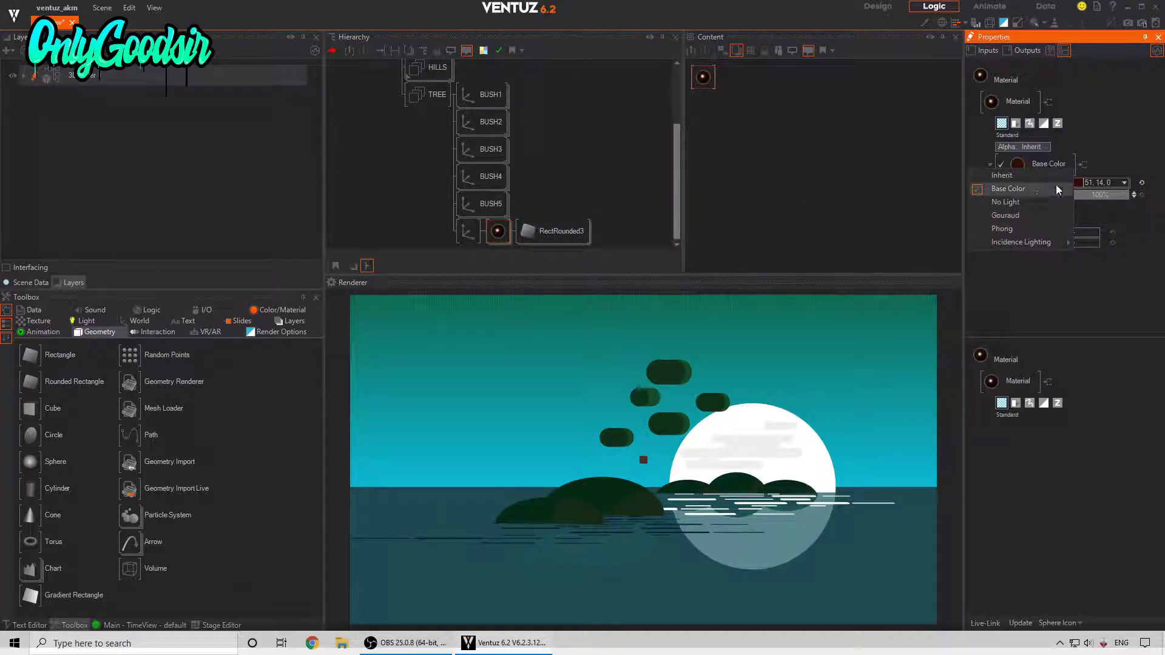
{"action": "left_click", "coordinate": [1021, 203]}
Shape the trunk with SizeX 0.69, SizeY 5.35 and RoundedSize 0.929, and move its axis to X 2.05, Y -1.94.
{"action": "left_click", "coordinate": [559, 226]}
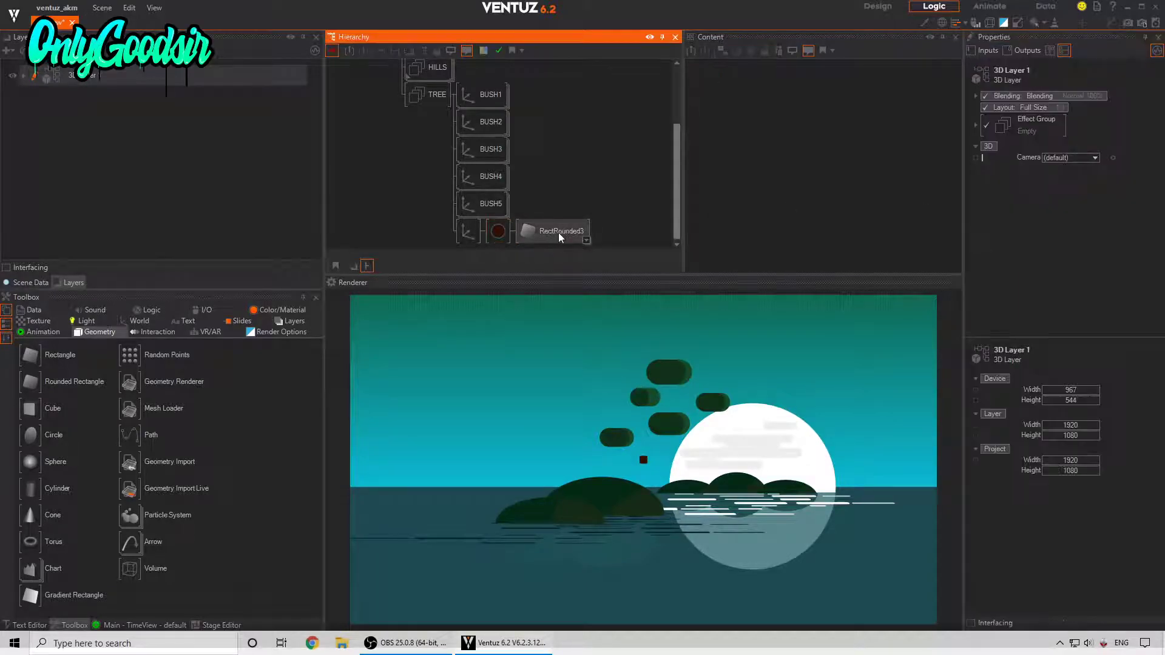
{"action": "left_click_drag", "start_coordinate": [1092, 135], "coordinate": [1116, 128]}
{"action": "left_click_drag", "start_coordinate": [1090, 208], "coordinate": [1113, 206]}
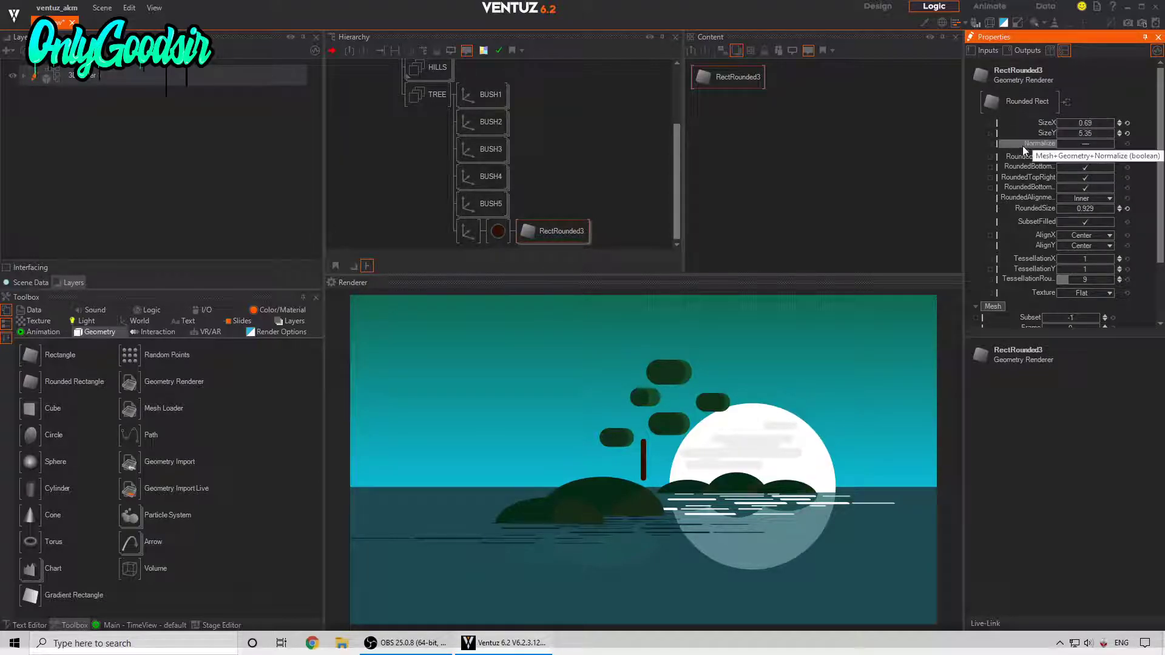
{"action": "left_click", "coordinate": [468, 233]}
{"action": "left_click_drag", "start_coordinate": [1097, 107], "coordinate": [1097, 107]}
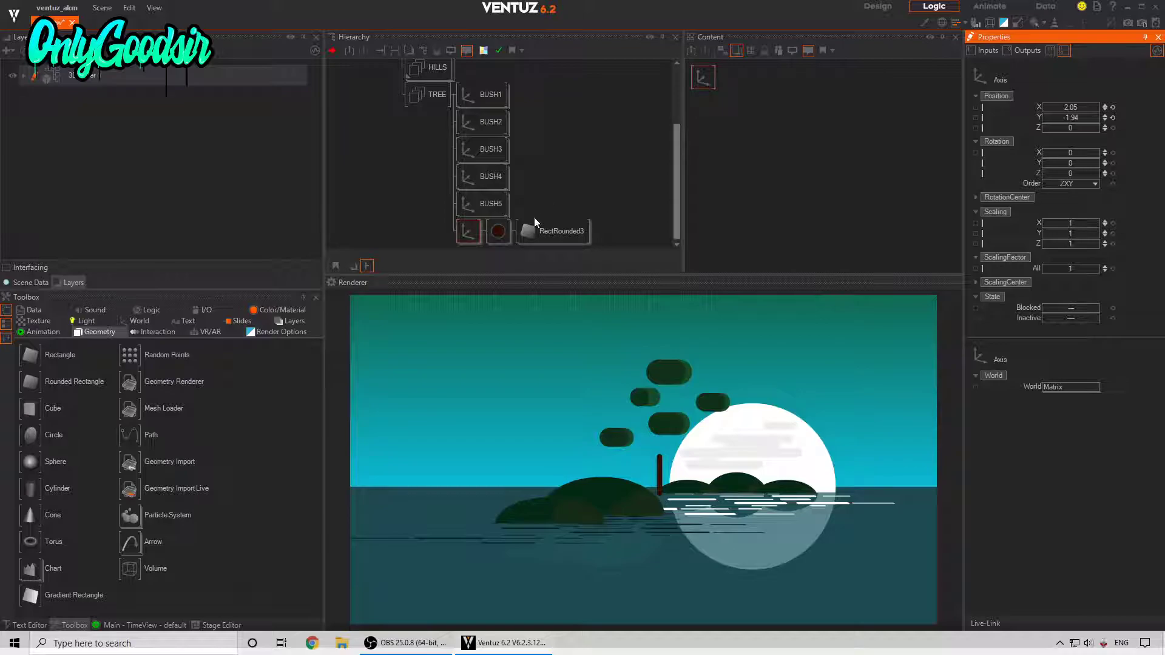
Change the trunk's AlignY so it extends upward from its axis, and lower the axis to Y -3.58.
{"action": "left_click", "coordinate": [542, 237]}
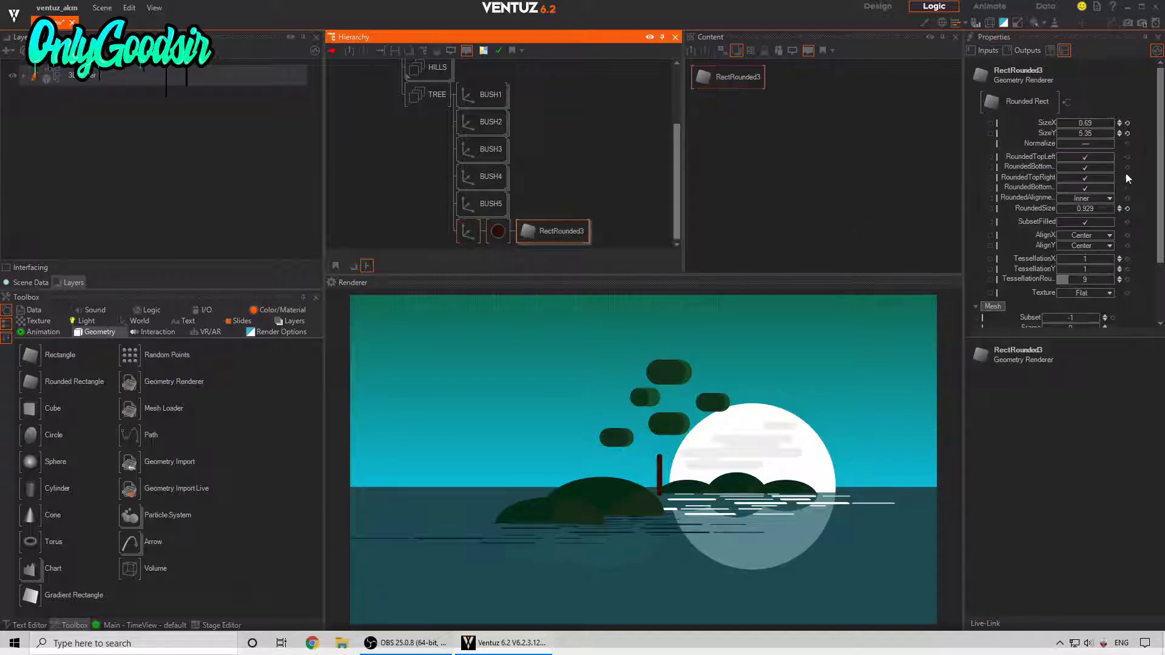
{"action": "left_click", "coordinate": [1098, 243]}
{"action": "left_click", "coordinate": [1084, 258]}
{"action": "left_click", "coordinate": [464, 231]}
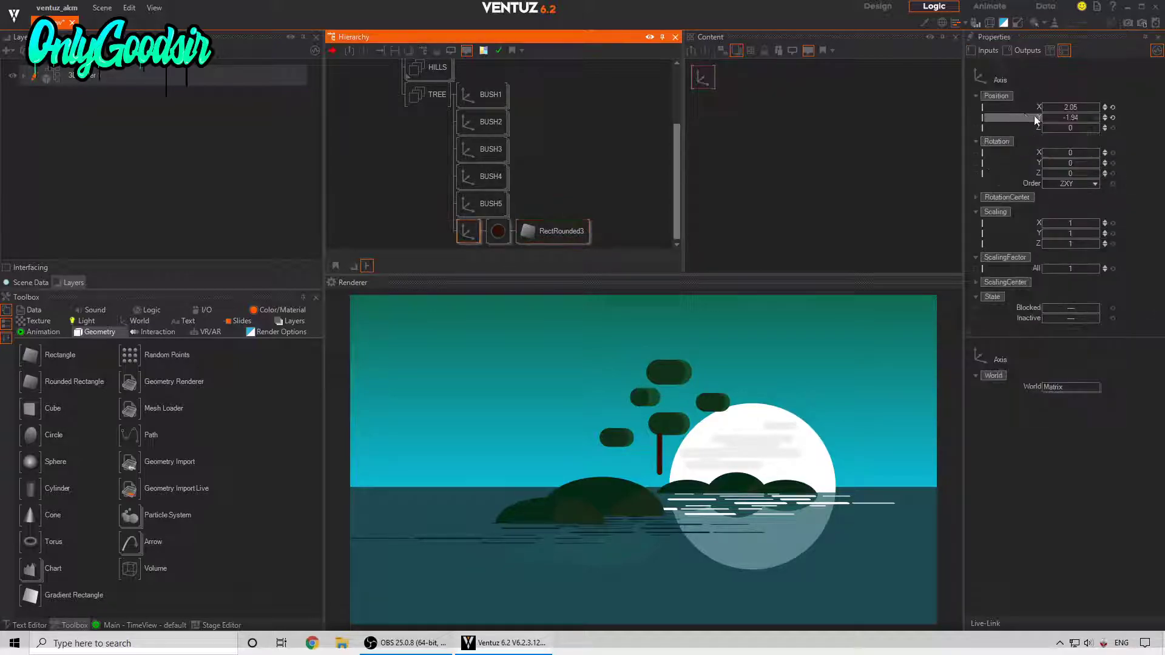
Lengthen the trunk through SizeY so it reaches the upper bushes, and move its axis above BUSH1 in the TREE group.
{"action": "left_click", "coordinate": [549, 229]}
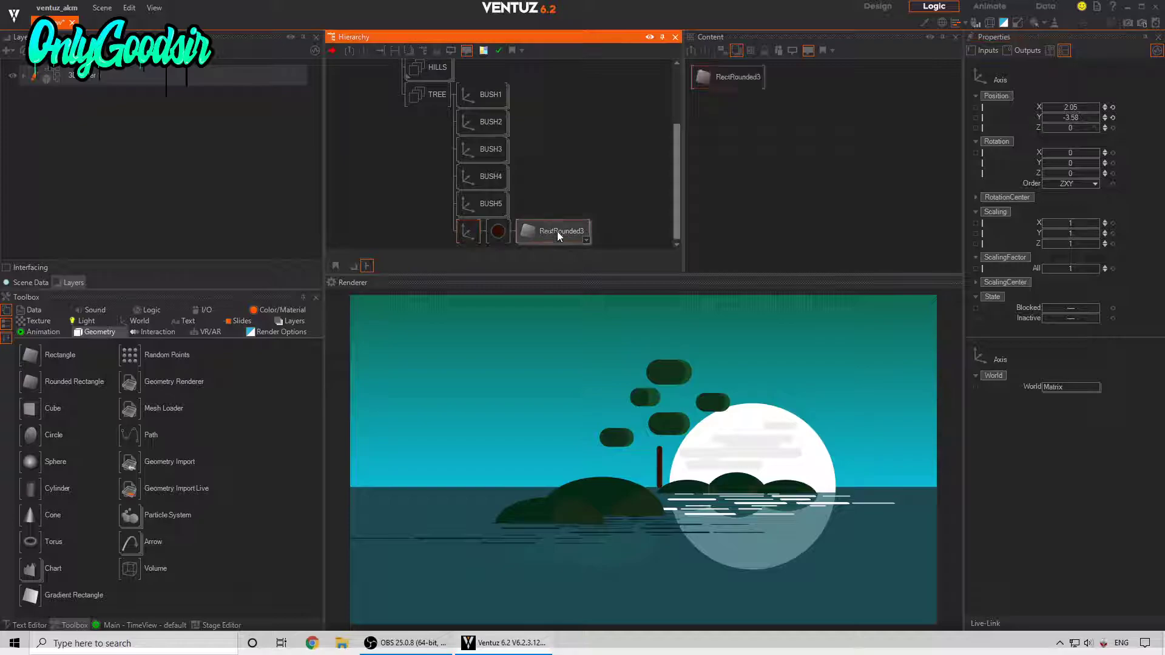
{"action": "left_click_drag", "start_coordinate": [1057, 131], "coordinate": [1116, 128]}
{"action": "left_click", "coordinate": [476, 242]}
{"action": "left_click_drag", "start_coordinate": [466, 231], "coordinate": [470, 94]}
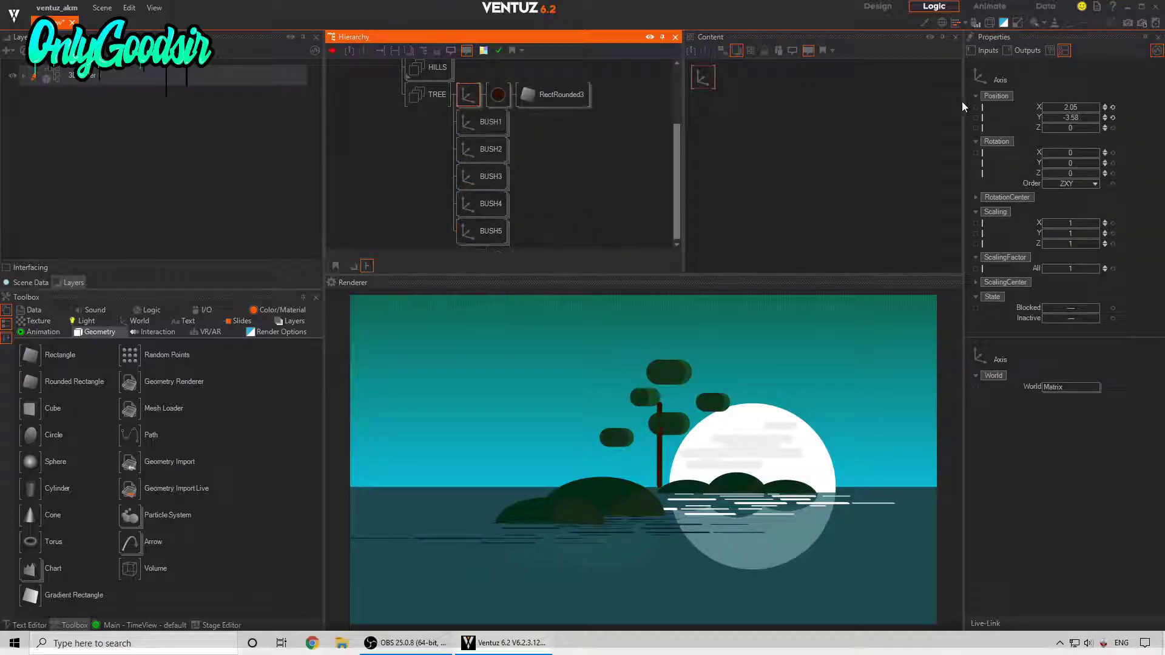
Move the trunk's axis to Z 0.26 and extend the trunk's SizeY to 14.55 so it reaches the top bush.
{"action": "left_click_drag", "start_coordinate": [1067, 129], "coordinate": [1076, 128]}
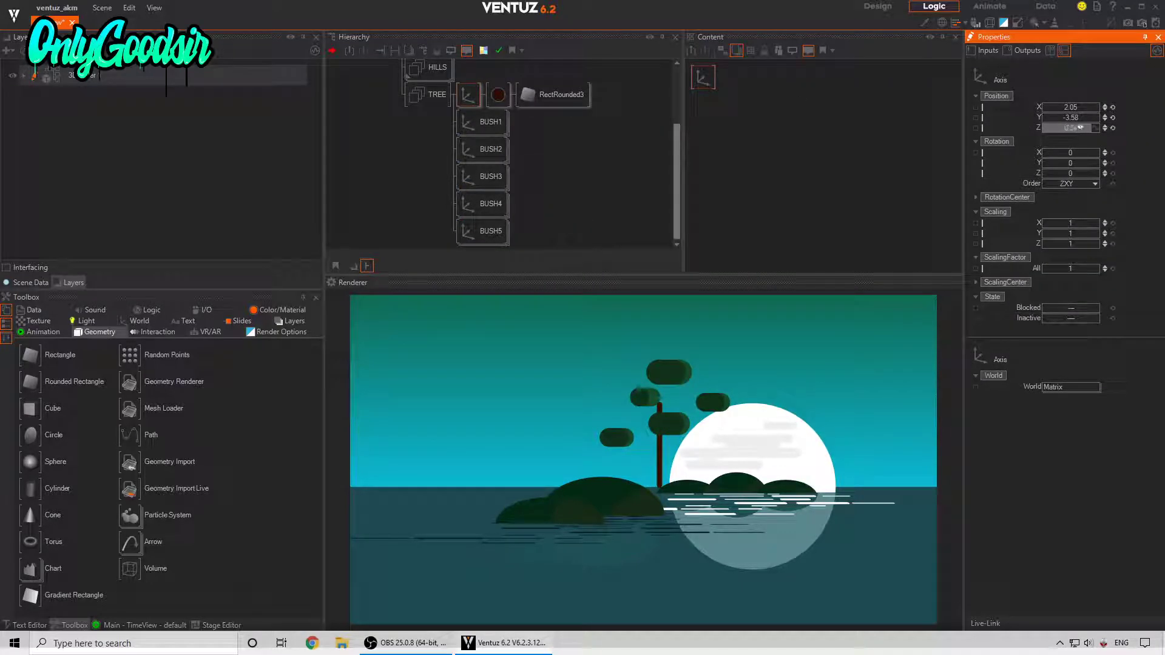
{"action": "left_click", "coordinate": [552, 95]}
{"action": "left_click", "coordinate": [1094, 132]}
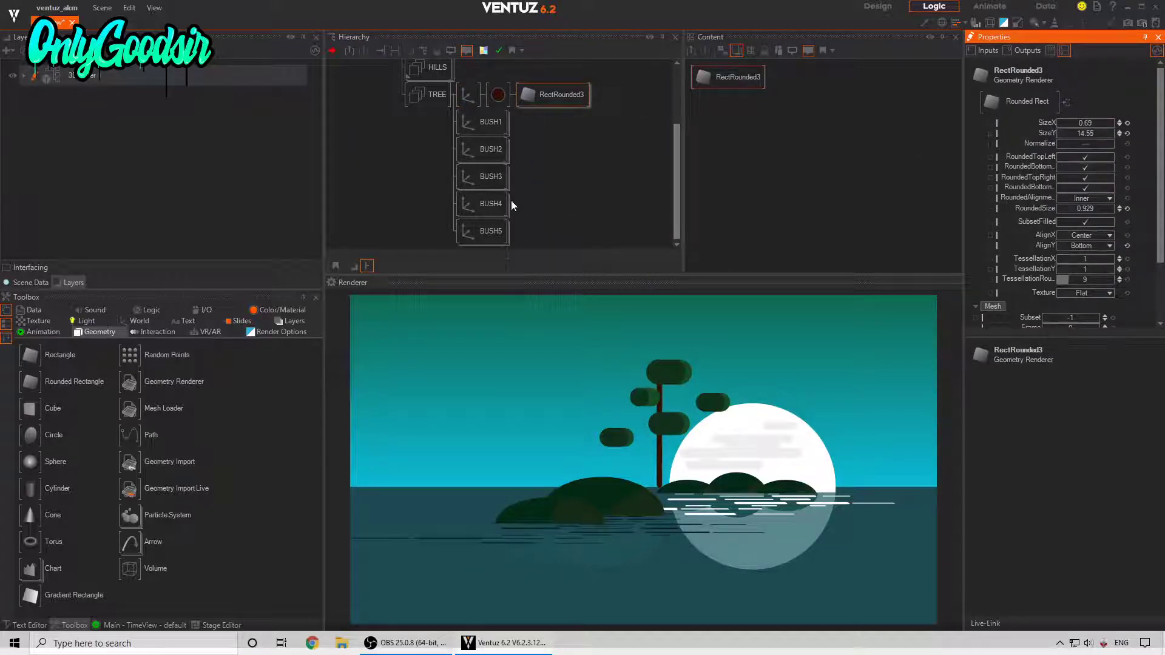
Set the trunk material's BaseColor to the greyish brown 71, 56, 50.
{"action": "left_click", "coordinate": [498, 95]}
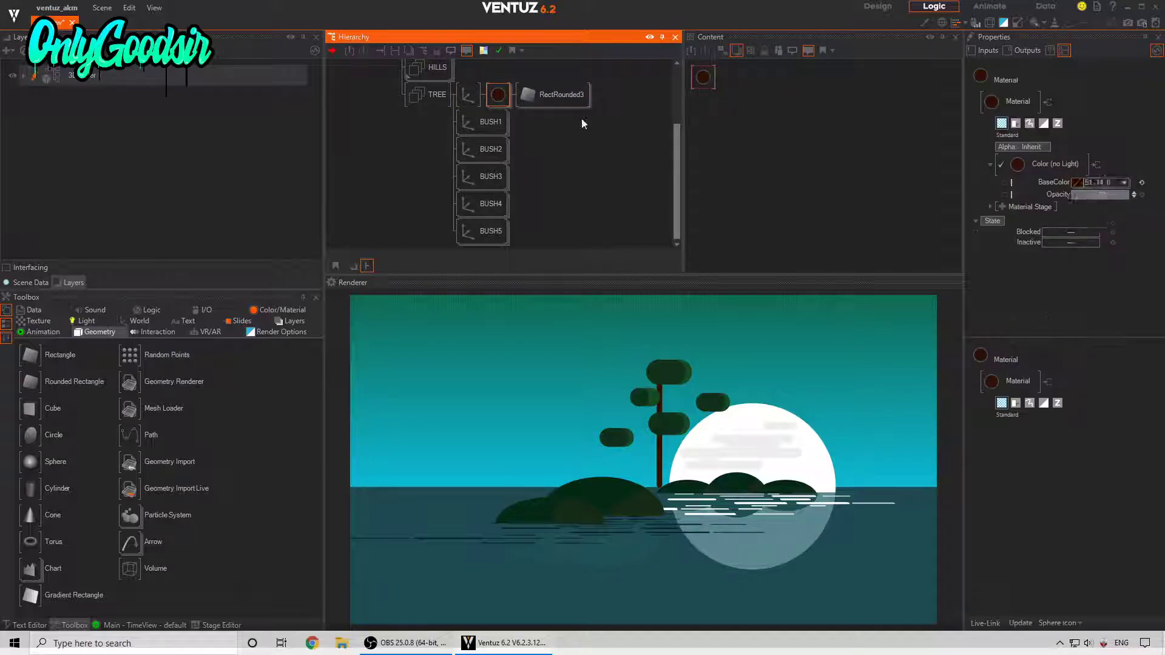
{"action": "left_click", "coordinate": [1124, 183]}
{"action": "left_click_drag", "start_coordinate": [1099, 234], "coordinate": [1078, 232]}
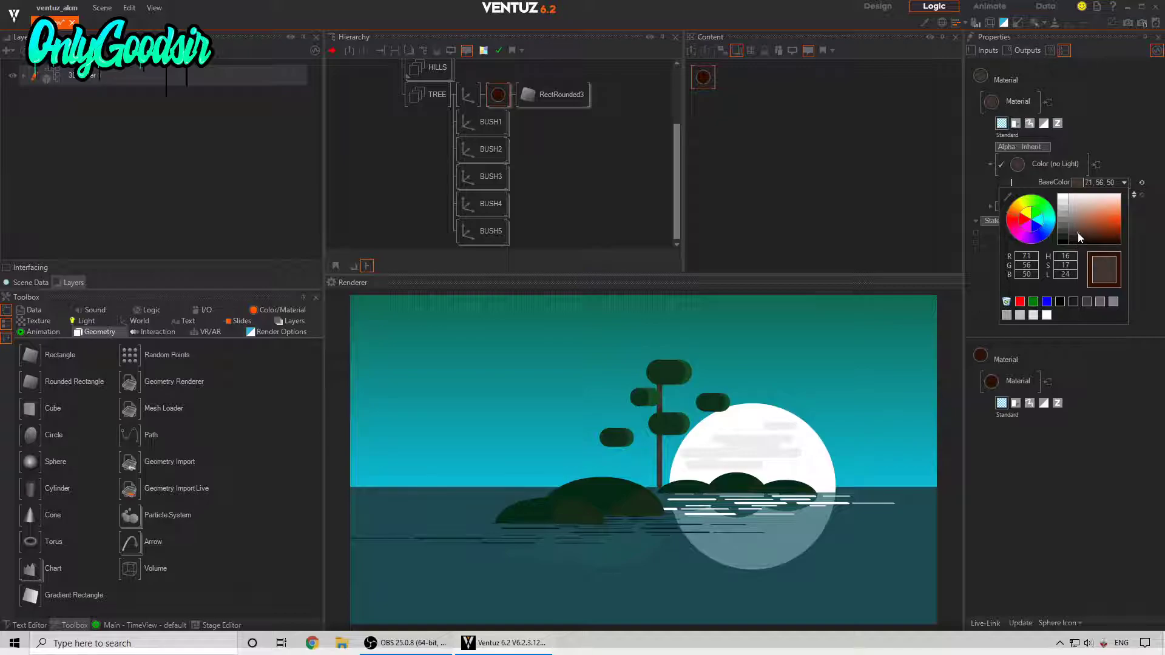
Place the trunk's axis under the trunk material in the TREE group and duplicate it with its rounded rectangle.
{"action": "left_click", "coordinate": [477, 99]}
{"action": "left_click", "coordinate": [497, 96]}
{"action": "left_click", "coordinate": [498, 96]}
{"action": "left_click_drag", "start_coordinate": [497, 94], "coordinate": [497, 121]}
{"action": "left_click", "coordinate": [495, 100]}
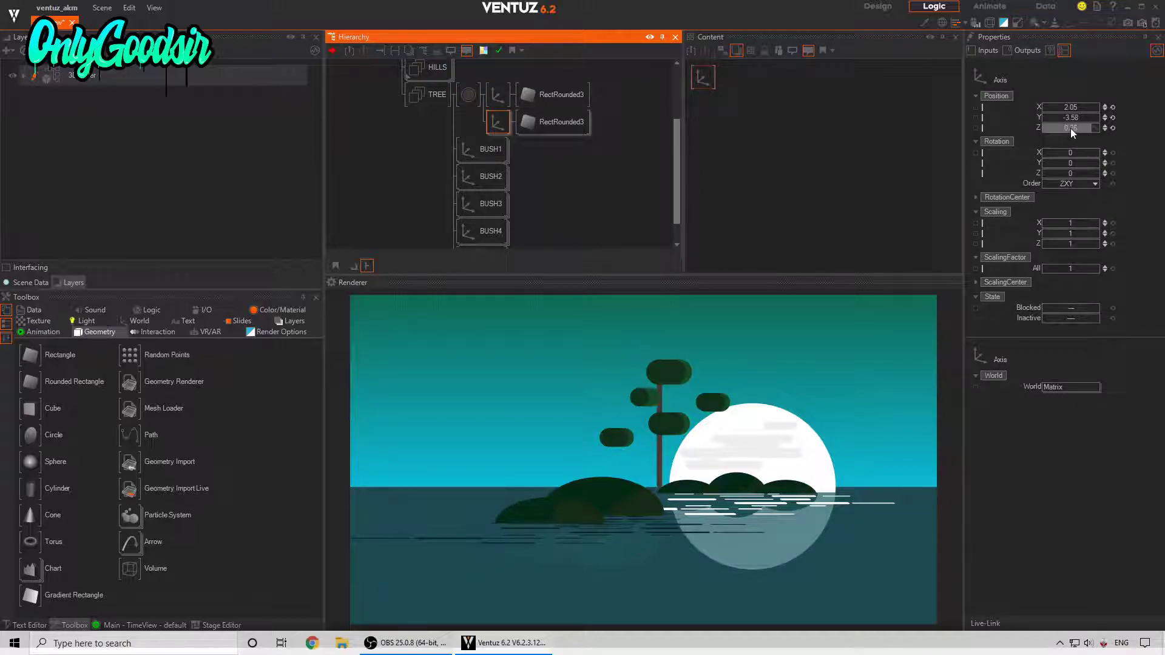
Turn the trunk copy into a horizontal branch with Z rotation -90, Y position 4.12 and SizeY 7.14.
{"action": "left_click_drag", "start_coordinate": [1071, 174], "coordinate": [1048, 171]}
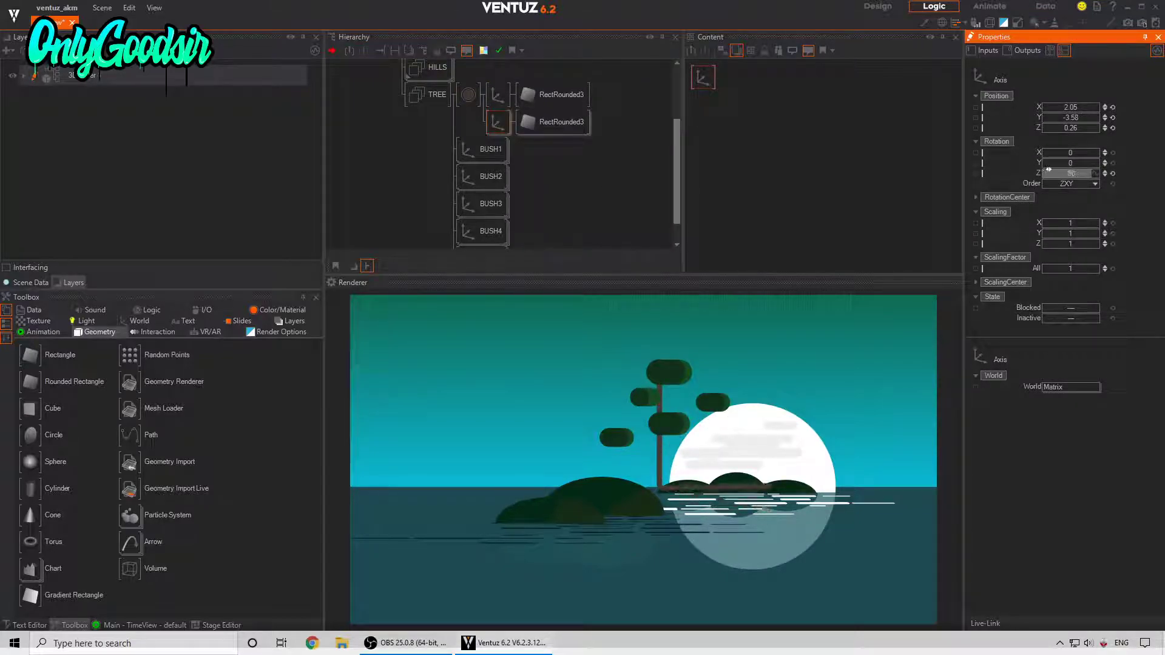
{"action": "mouse_move", "coordinate": [1071, 120]}
{"action": "left_mouse_down"}
{"action": "mouse_move", "coordinate": [1098, 121]}
{"action": "mouse_move", "coordinate": [1098, 132]}
{"action": "mouse_move", "coordinate": [1057, 131]}
{"action": "mouse_move", "coordinate": [1074, 132]}
{"action": "left_mouse_up"}
{"action": "left_click", "coordinate": [553, 121]}
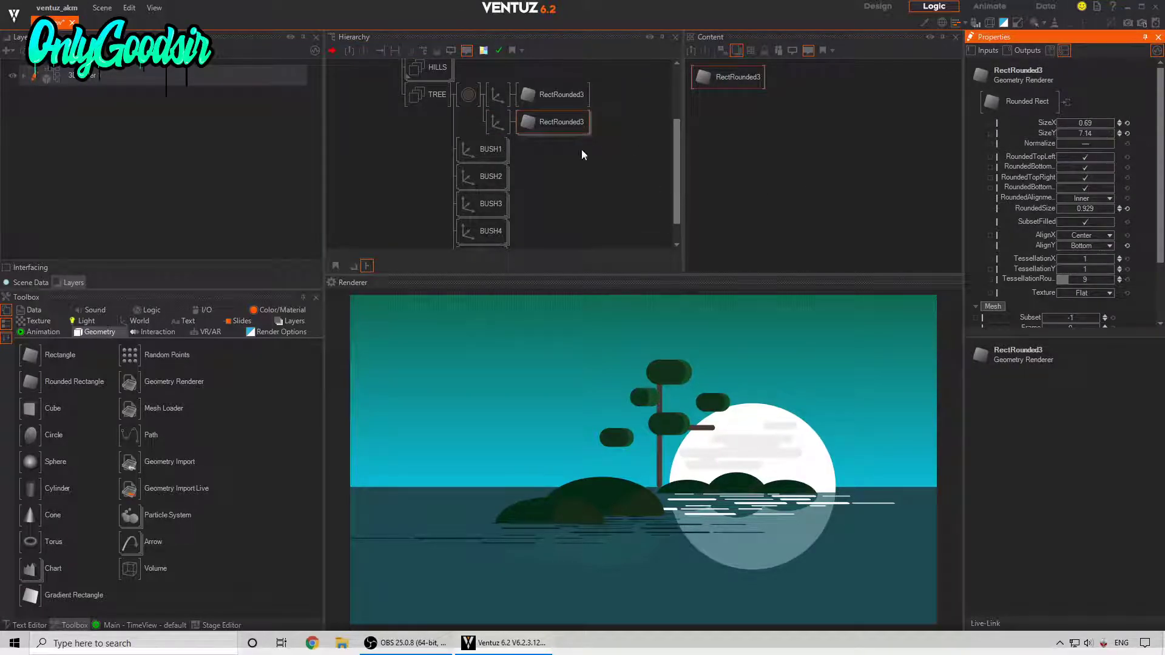
Duplicate the horizontal branch and place the copy at its outer end with X position 8.15 and Z rotation -11.
{"action": "left_click", "coordinate": [494, 116]}
{"action": "key", "text": "ctrl+c"}
{"action": "key", "text": "ctrl+v"}
{"action": "left_click", "coordinate": [498, 146]}
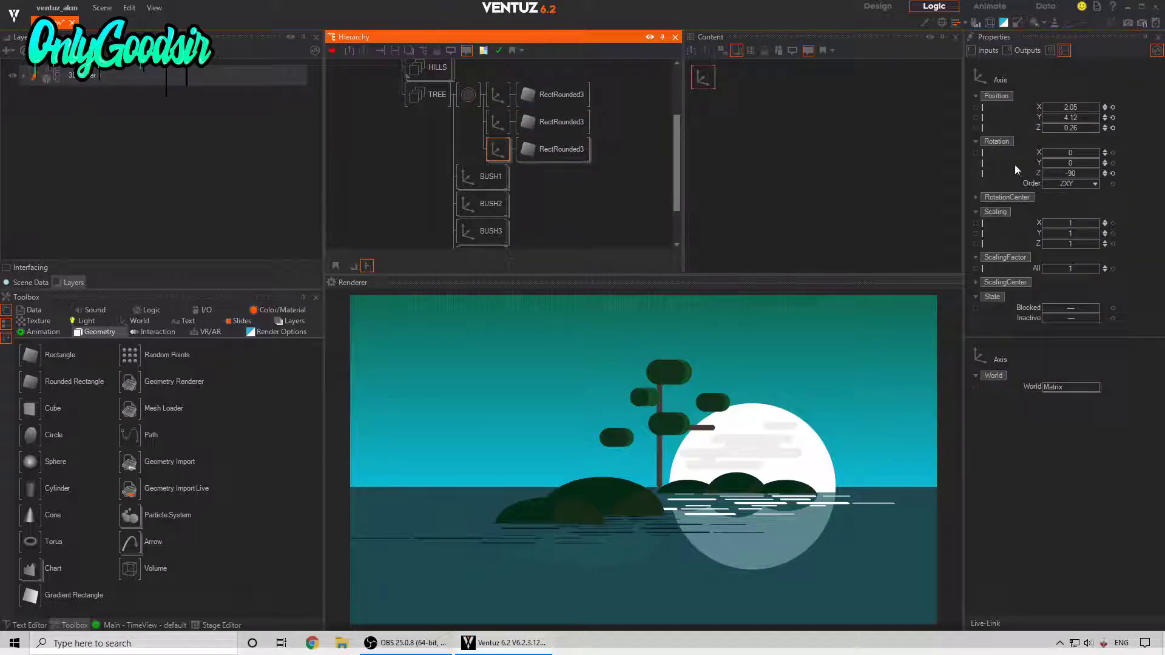
{"action": "left_click_drag", "start_coordinate": [1086, 106], "coordinate": [1091, 108]}
{"action": "left_click", "coordinate": [1069, 173]}
{"action": "left_click_drag", "start_coordinate": [1069, 173], "coordinate": [1095, 170]}
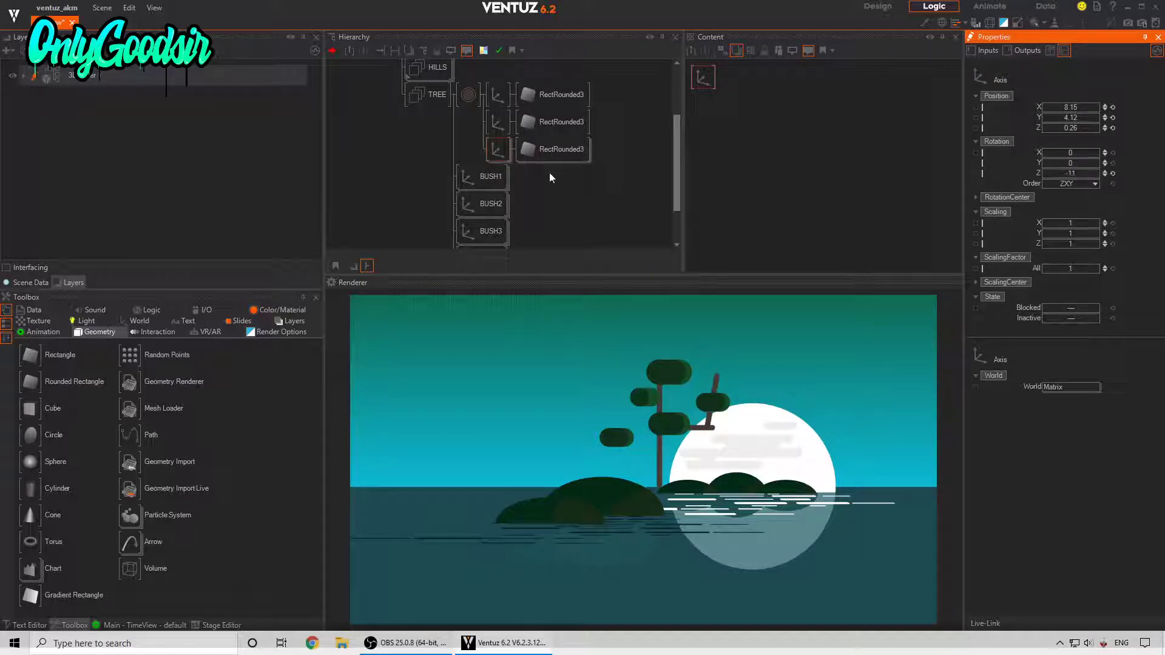
Shorten the upright branch through SizeY so that it ends inside the bush beside the moon.
{"action": "left_click", "coordinate": [550, 152]}
{"action": "left_click", "coordinate": [1058, 132]}
{"action": "left_click_drag", "start_coordinate": [1057, 133], "coordinate": [1058, 132]}
Duplicate the upright branch, set the copy's Z rotation to 13.5 and shift it in X beneath the small bush left of the trunk.
{"action": "left_click", "coordinate": [494, 150]}
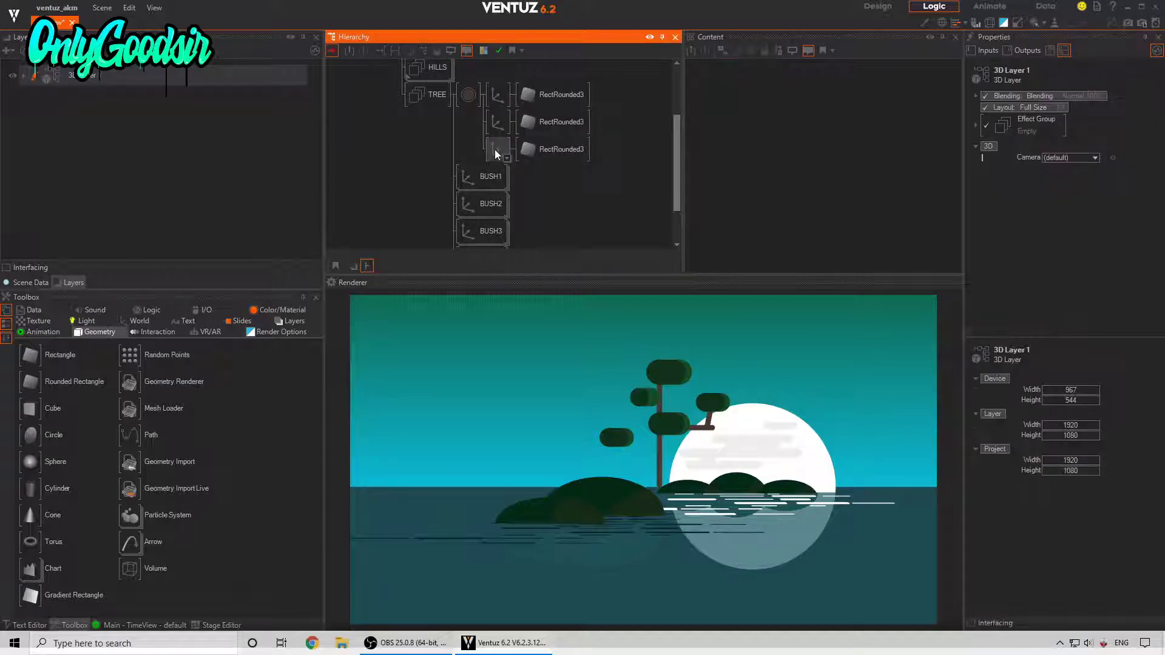
{"action": "left_click_drag", "start_coordinate": [497, 159], "coordinate": [498, 177], "text": "ctrl"}
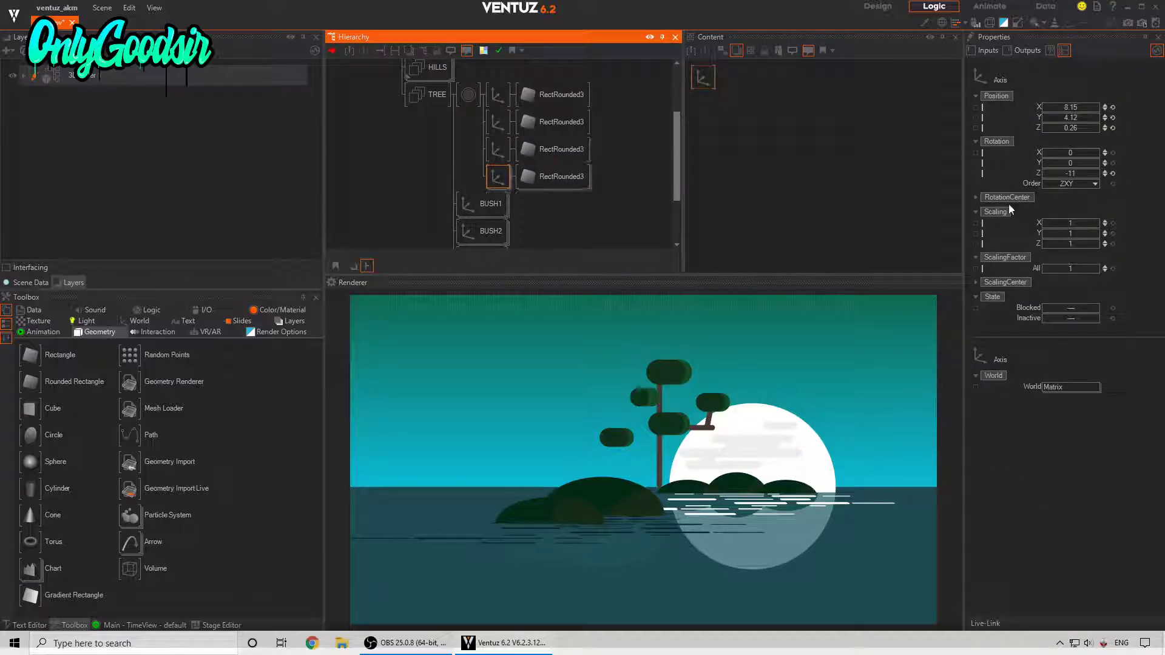
{"action": "left_click_drag", "start_coordinate": [1066, 107], "coordinate": [1047, 108]}
{"action": "left_click", "coordinate": [501, 179]}
{"action": "left_click_drag", "start_coordinate": [1064, 173], "coordinate": [1100, 162]}
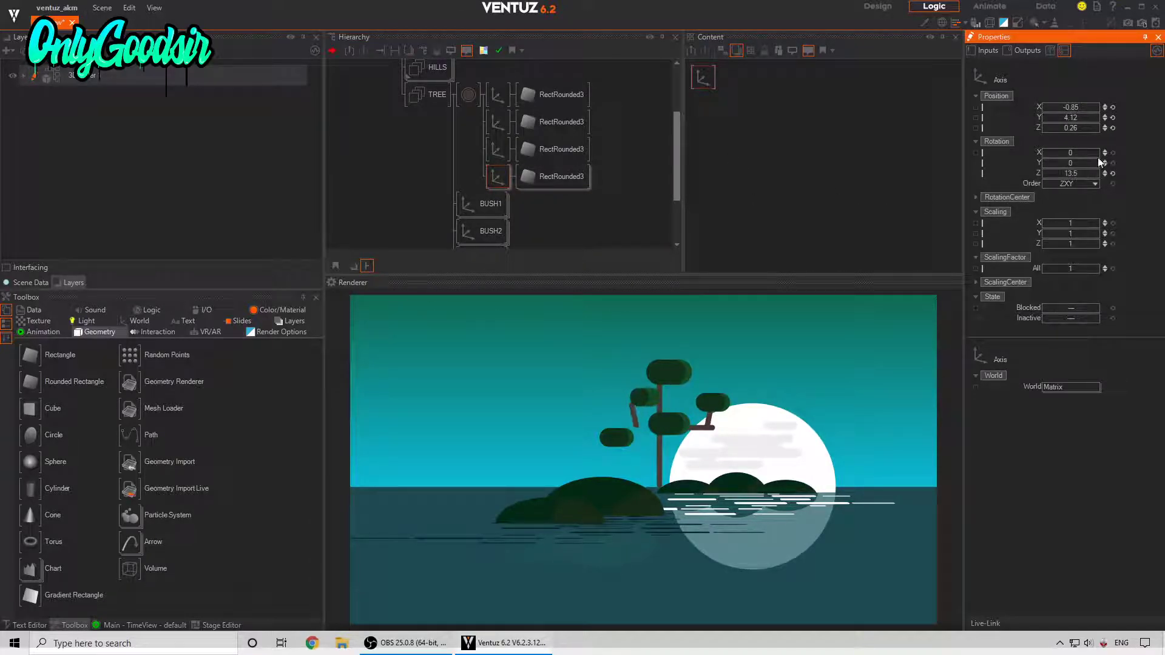
{"action": "mouse_move", "coordinate": [1064, 109]}
{"action": "left_mouse_down"}
{"action": "mouse_move", "coordinate": [1098, 108]}
{"action": "mouse_move", "coordinate": [1077, 106]}
{"action": "left_mouse_up"}
Duplicate the left upright branch, rotate the copy nearly horizontal toward the lowest left bush and move it to X 0.95.
{"action": "left_click", "coordinate": [497, 179]}
{"action": "left_click_drag", "start_coordinate": [497, 189], "coordinate": [497, 200], "text": "ctrl"}
{"action": "left_click_drag", "start_coordinate": [1071, 173], "coordinate": [1098, 170]}
{"action": "left_click_drag", "start_coordinate": [1072, 107], "coordinate": [1076, 107]}
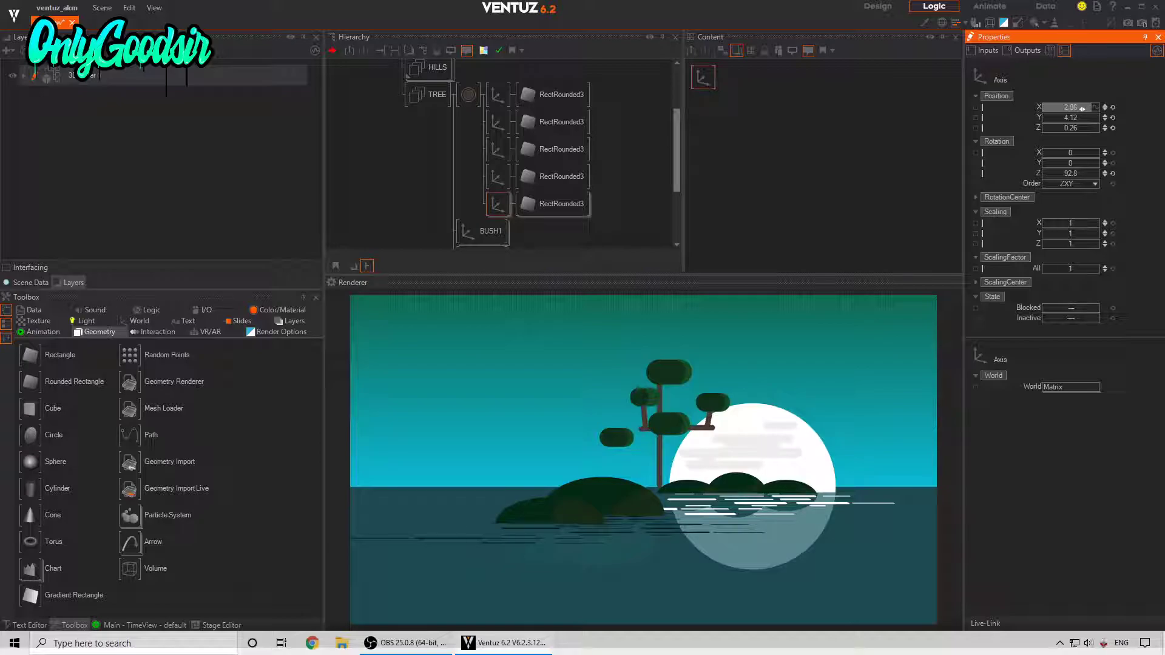
{"action": "left_click_drag", "start_coordinate": [1041, 108], "coordinate": [1042, 109]}
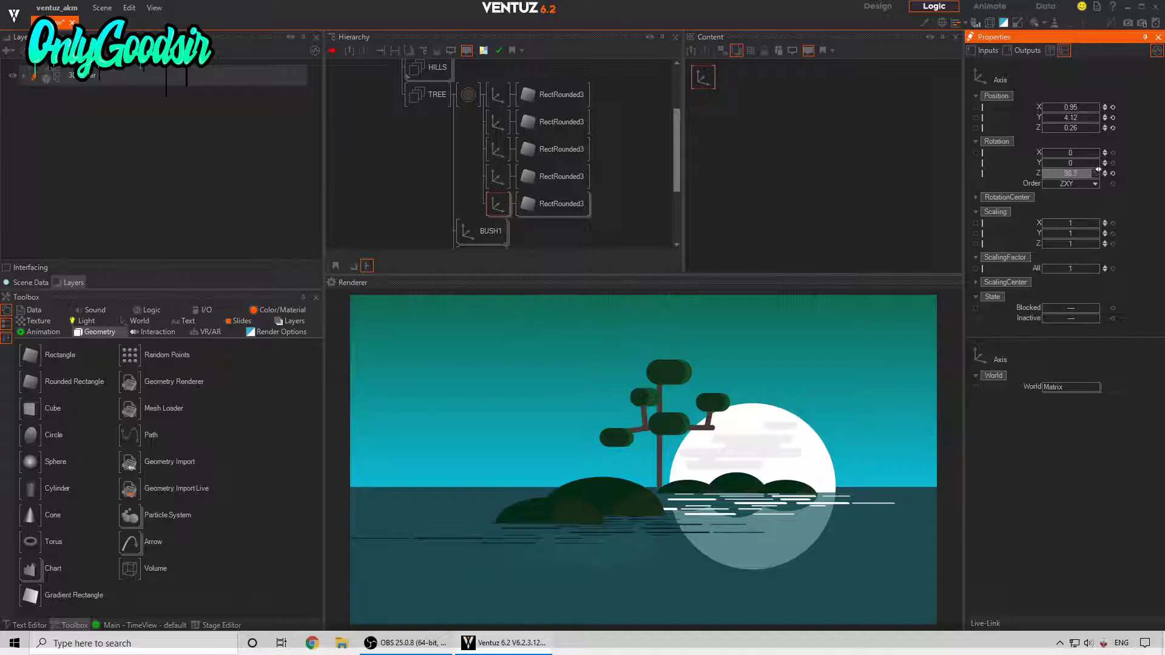
Enlarge BUSH3 to a scaling factor of 1.514 and lower its Y position to keep it over the branches.
{"action": "left_click", "coordinate": [476, 95]}
{"action": "left_click", "coordinate": [486, 178]}
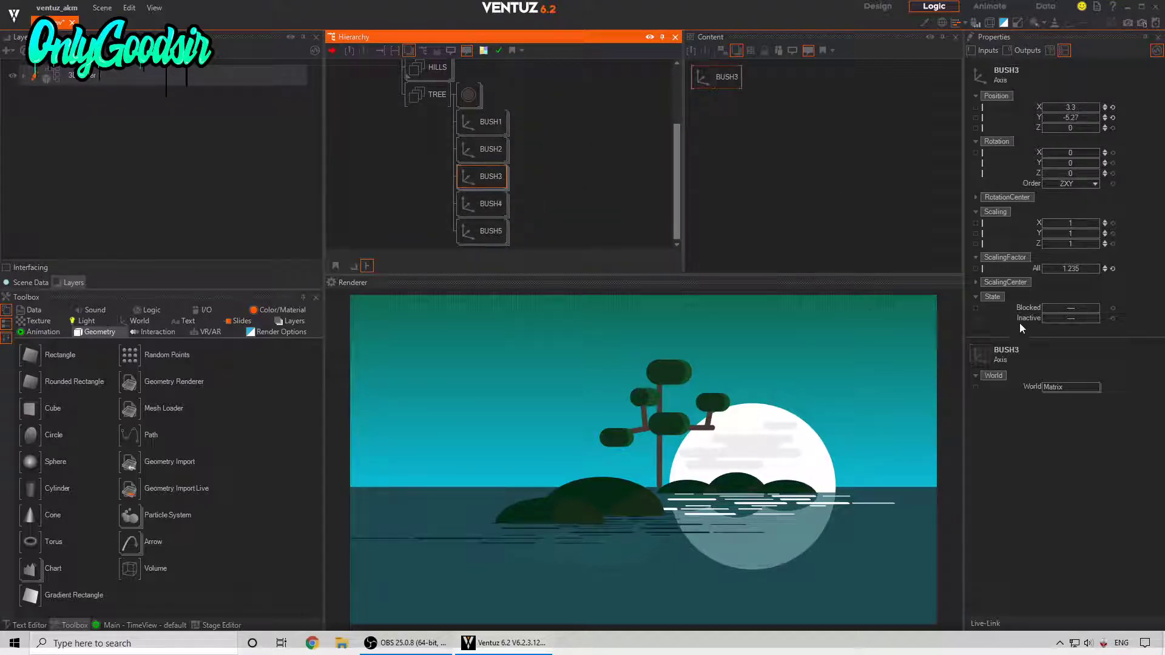
{"action": "left_click_drag", "start_coordinate": [1070, 268], "coordinate": [1075, 267]}
{"action": "mouse_move", "coordinate": [1072, 121]}
{"action": "left_mouse_down"}
{"action": "mouse_move", "coordinate": [1042, 121]}
{"action": "mouse_move", "coordinate": [1057, 118]}
{"action": "left_mouse_up"}
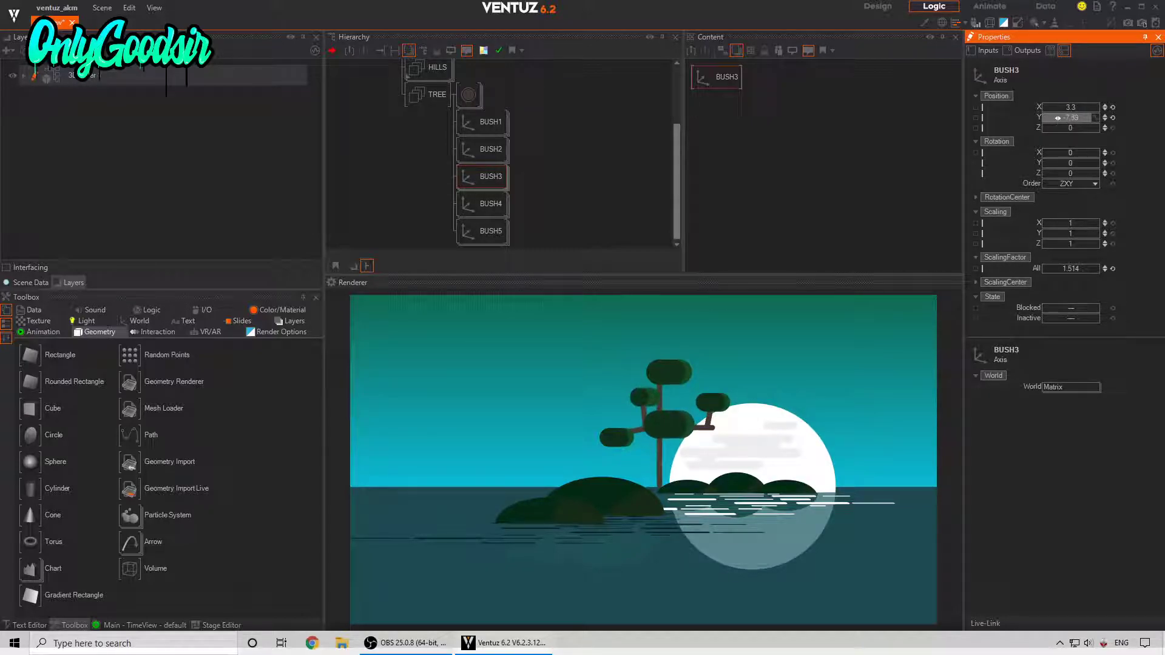
Resize the second RectRounded2 of BUSH3 to SizeX 0.456 and SizeY 0.279.
{"action": "left_click", "coordinate": [501, 168]}
{"action": "left_click", "coordinate": [591, 182]}
{"action": "left_click_drag", "start_coordinate": [1094, 127], "coordinate": [1081, 123]}
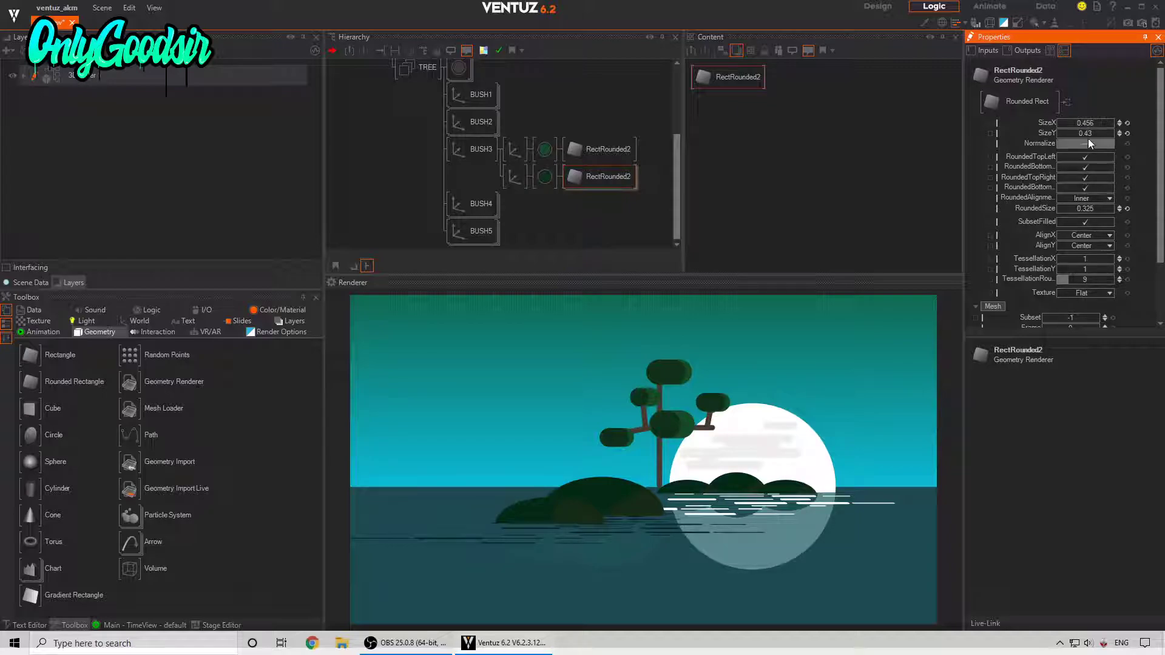
{"action": "left_click_drag", "start_coordinate": [1077, 130], "coordinate": [1067, 131]}
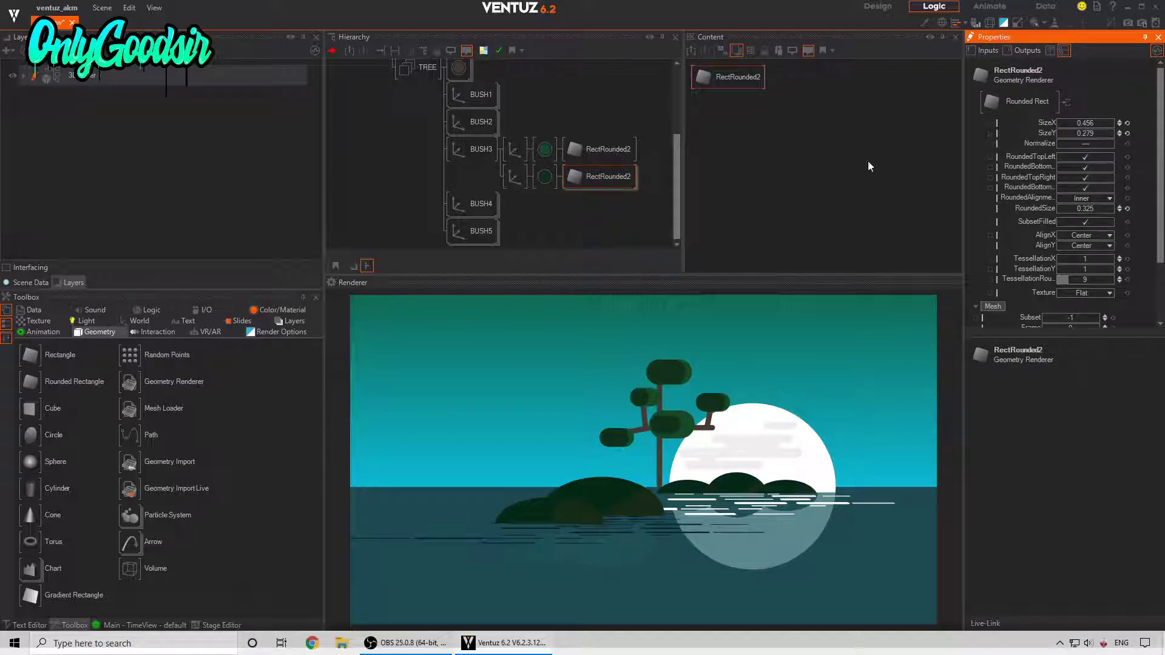
{"action": "left_click", "coordinate": [494, 159]}
Duplicate BUSH1 through BUSH5 together in the TREE group.
{"action": "left_click", "coordinate": [469, 126]}
{"action": "left_click", "coordinate": [464, 155], "text": "ctrl"}
{"action": "left_click", "coordinate": [466, 182], "text": "ctrl"}
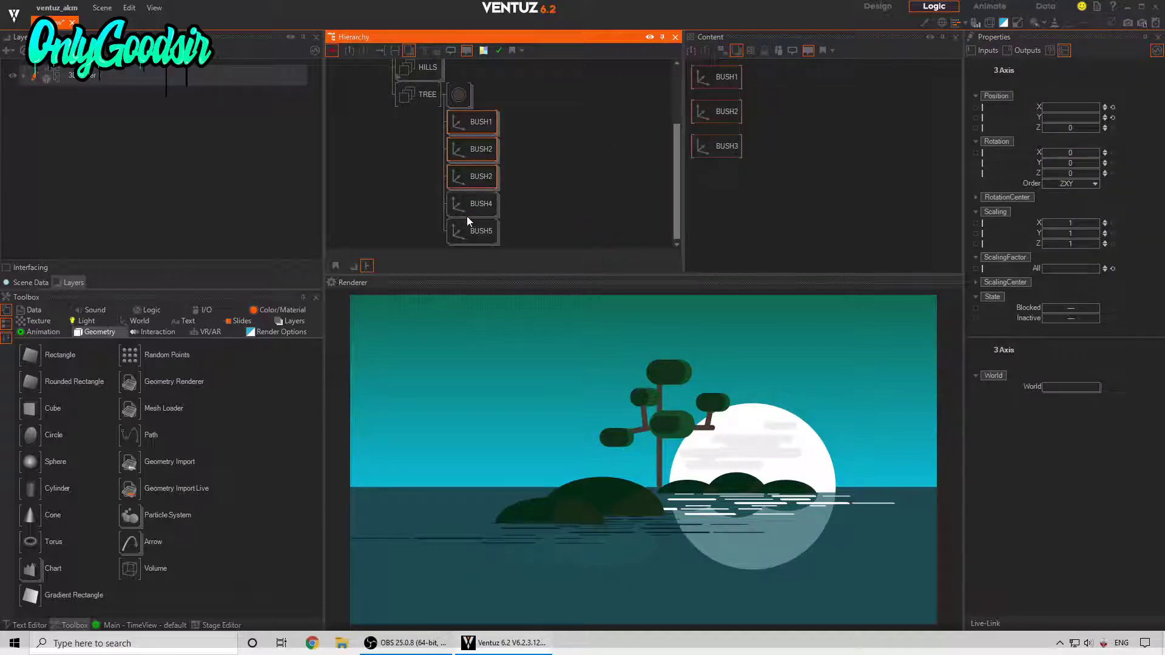
{"action": "left_click", "coordinate": [472, 206], "text": "ctrl"}
{"action": "left_click", "coordinate": [475, 230], "text": "ctrl"}
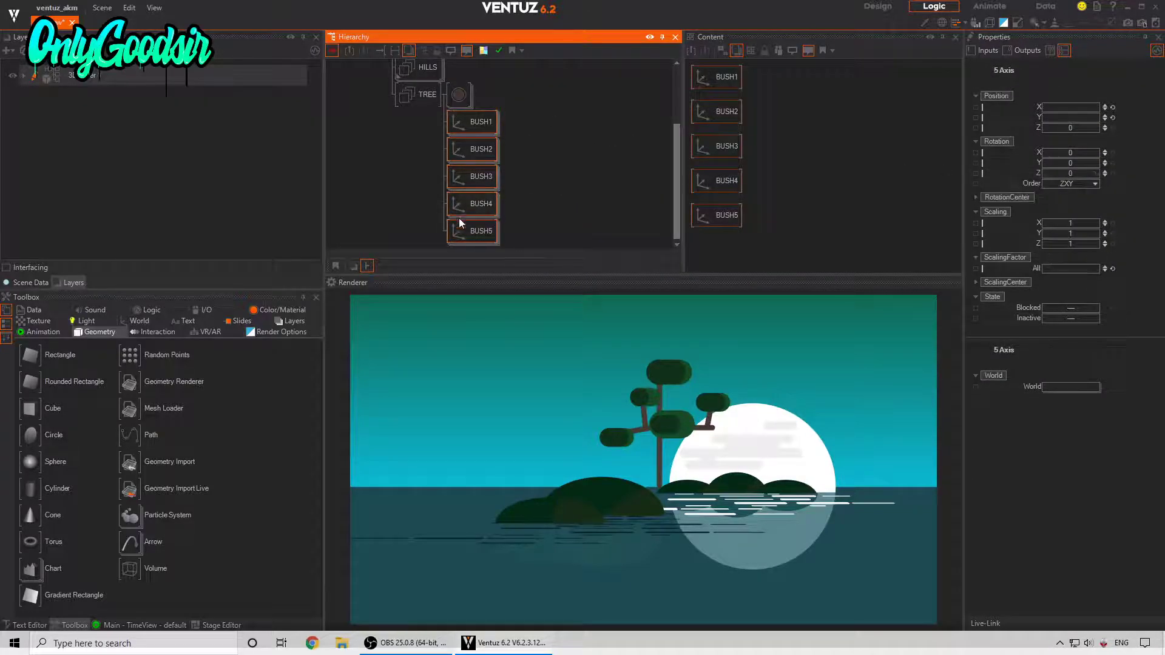
{"action": "scroll", "coordinate": [461, 240], "scroll_direction": "down", "scroll_amount": 3}
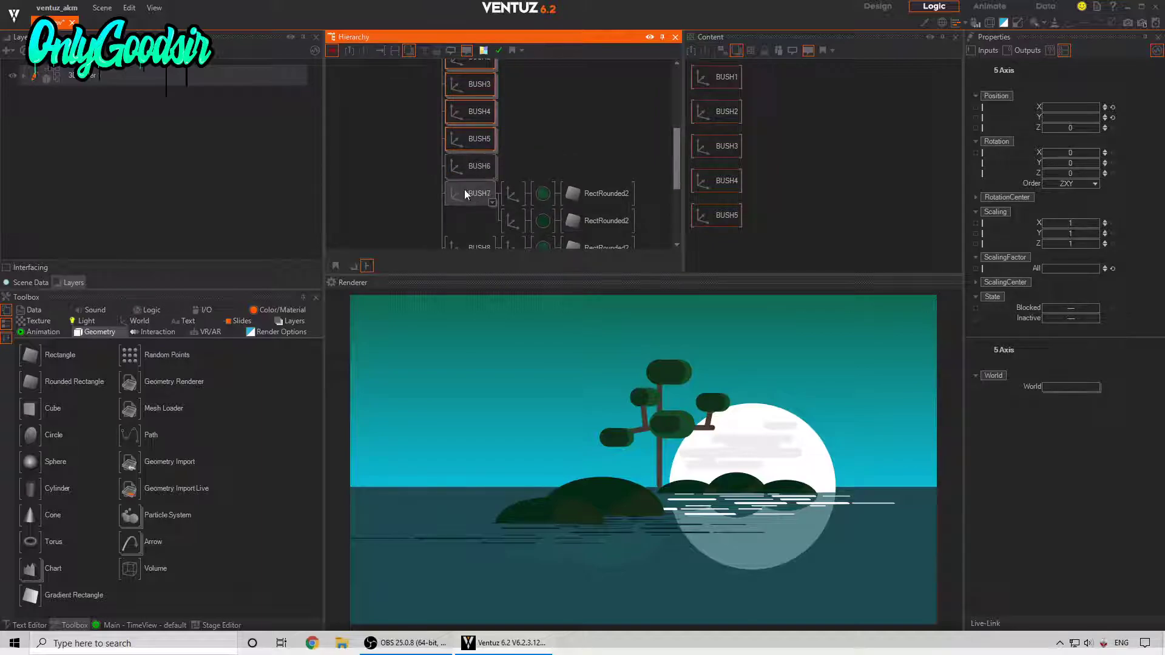
{"action": "scroll", "coordinate": [485, 210], "scroll_direction": "down", "scroll_amount": 2}
Scale down BUSH6 through BUSH10 together and offset them in X and Y, with Z position -1.5, to fill out the foliage.
{"action": "left_click", "coordinate": [486, 184]}
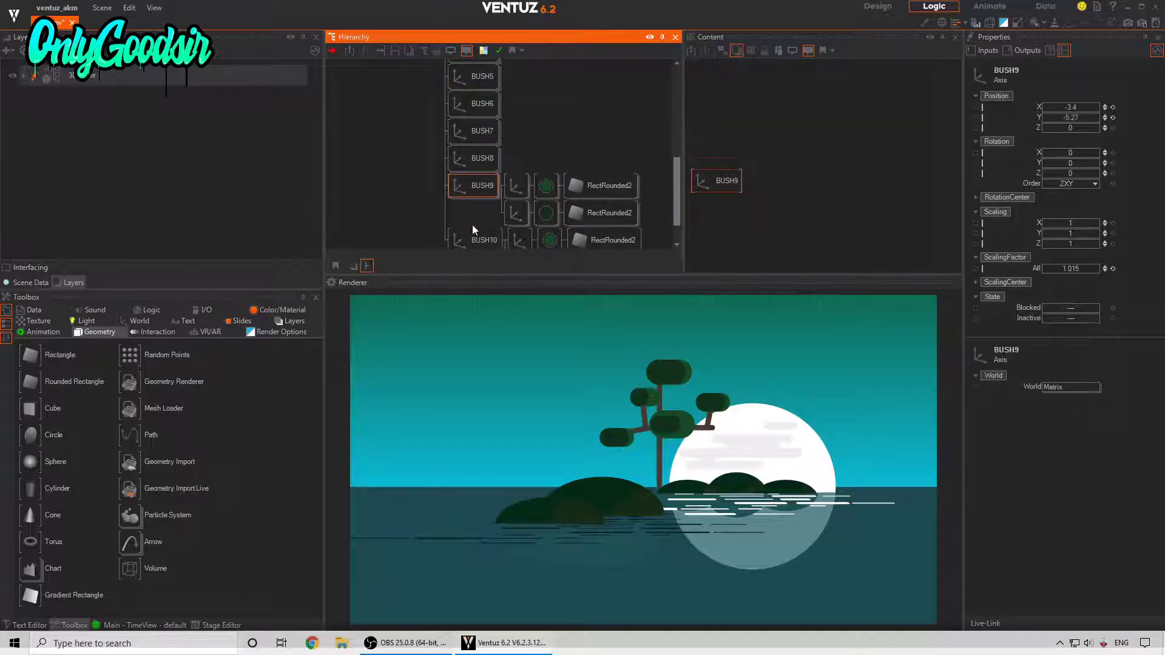
{"action": "left_click", "coordinate": [475, 225]}
{"action": "left_click", "coordinate": [480, 203], "text": "ctrl"}
{"action": "left_click", "coordinate": [480, 176], "text": "ctrl"}
{"action": "left_click", "coordinate": [485, 151], "text": "ctrl"}
{"action": "left_click", "coordinate": [489, 132], "text": "ctrl"}
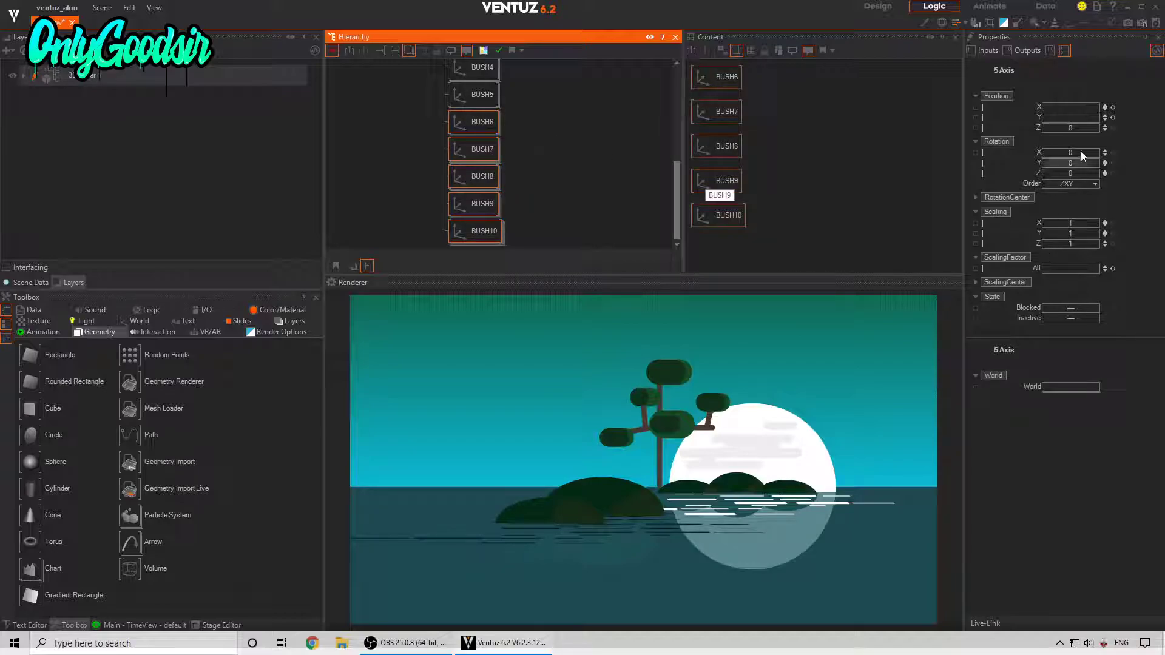
{"action": "left_click_drag", "start_coordinate": [1069, 269], "coordinate": [1072, 268]}
{"action": "mouse_move", "coordinate": [1070, 107]}
{"action": "left_mouse_down"}
{"action": "mouse_move", "coordinate": [1063, 128]}
{"action": "mouse_move", "coordinate": [1061, 115]}
{"action": "left_mouse_up"}
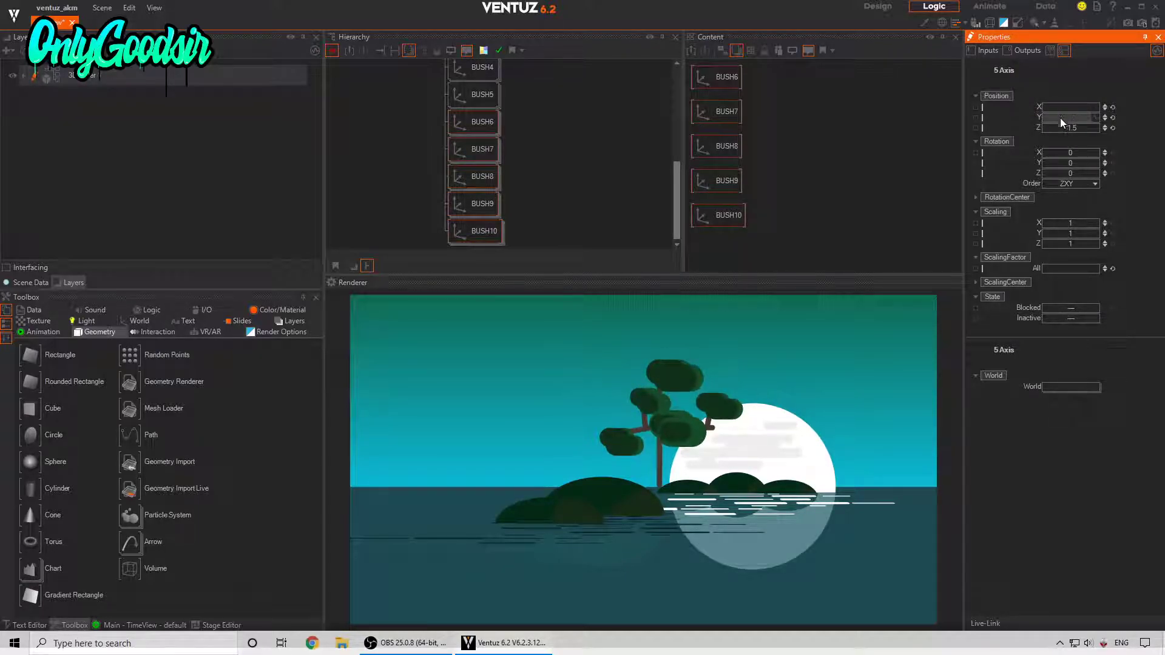
{"action": "left_click_drag", "start_coordinate": [1070, 268], "coordinate": [1060, 265]}
{"action": "mouse_move", "coordinate": [1070, 126]}
{"action": "left_mouse_down"}
{"action": "mouse_move", "coordinate": [1087, 121]}
{"action": "mouse_move", "coordinate": [1076, 107]}
{"action": "left_mouse_up"}
Set the X position of the first axis inside BUSH10 to -0.77.
{"action": "left_click", "coordinate": [474, 226]}
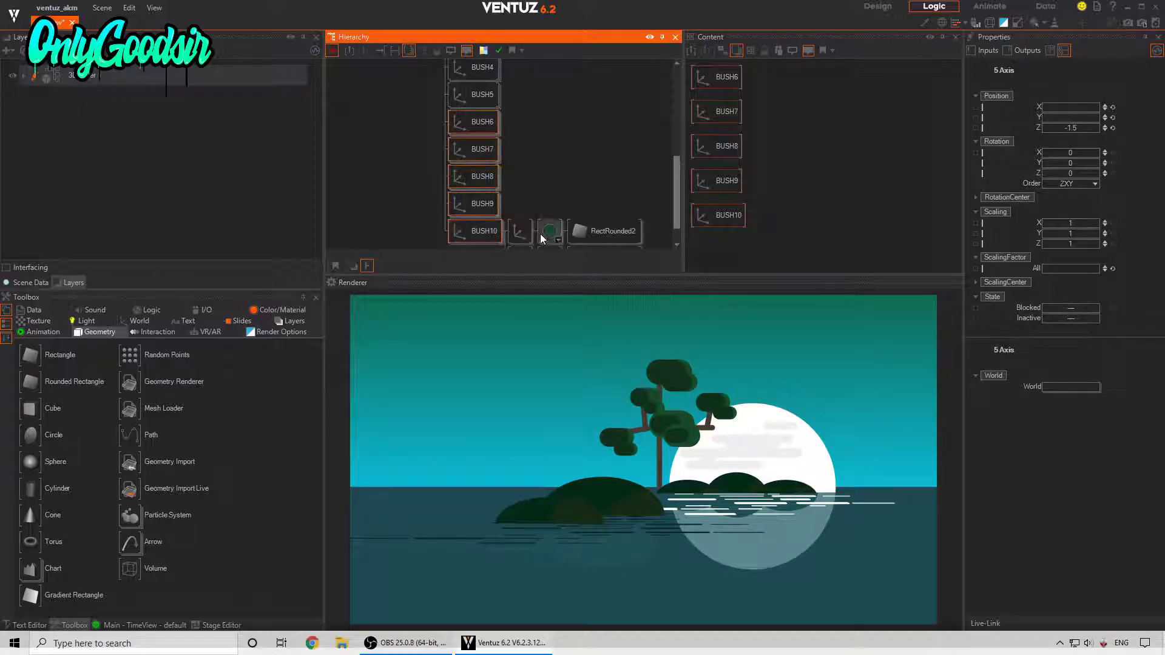
{"action": "left_click", "coordinate": [522, 231]}
{"action": "left_click_drag", "start_coordinate": [1073, 107], "coordinate": [1042, 109]}
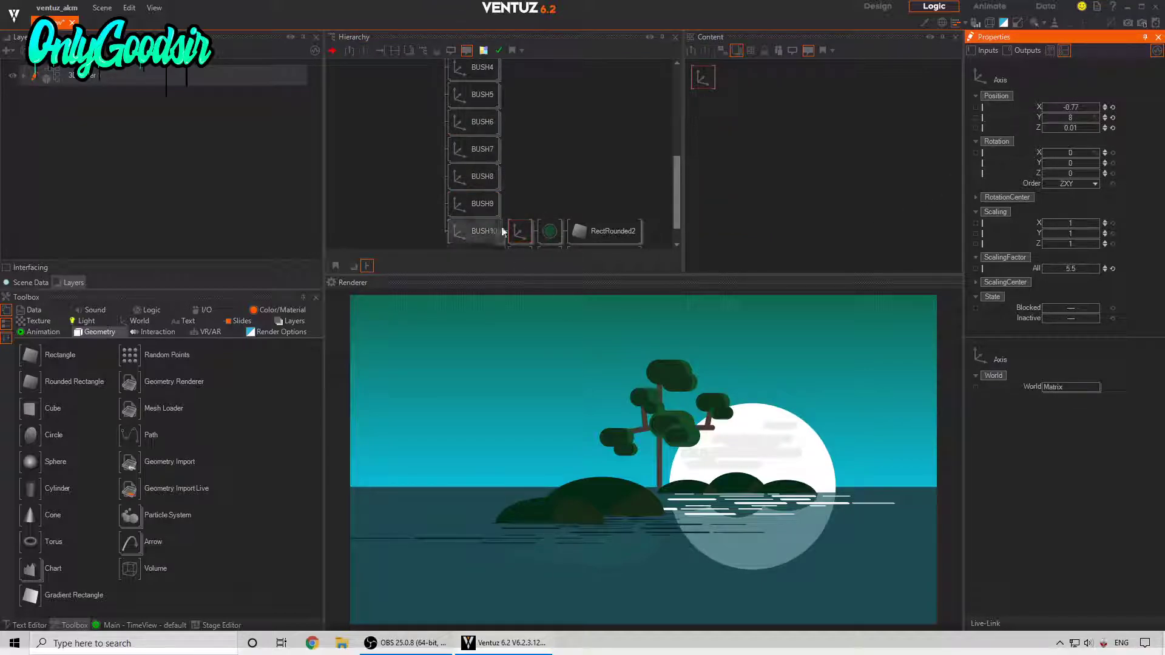
Thicken the trunk by setting its rounded rectangle's SizeX to 1.42.
{"action": "scroll", "coordinate": [528, 187], "scroll_direction": "up", "scroll_amount": 5}
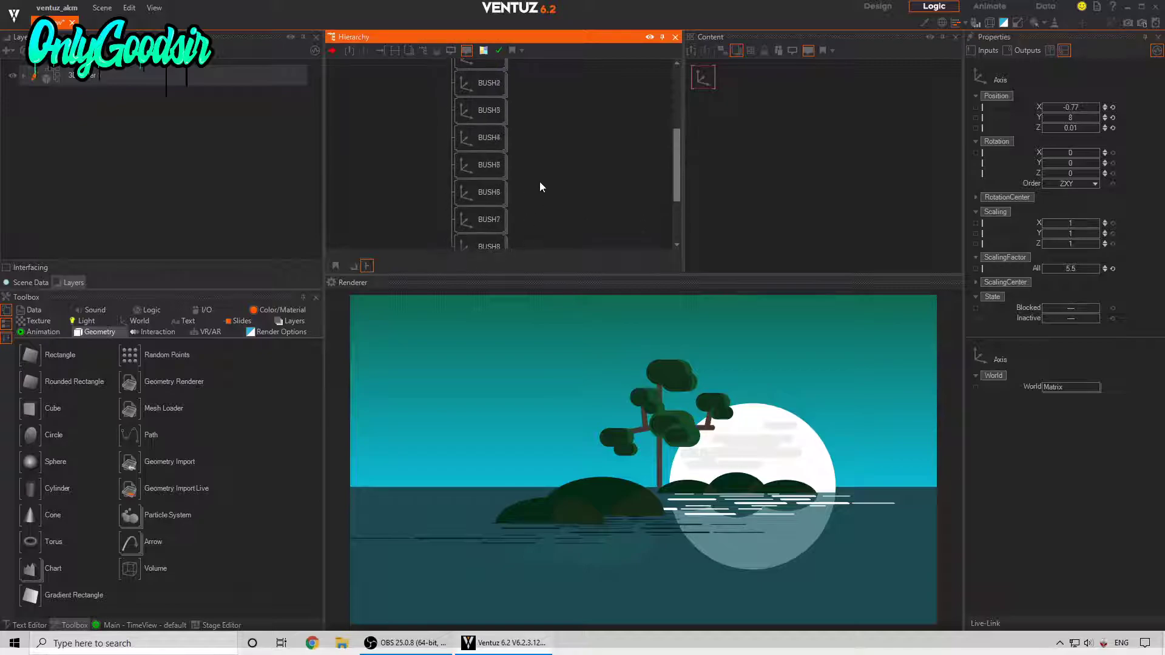
{"action": "left_click", "coordinate": [455, 148]}
{"action": "left_click", "coordinate": [519, 146]}
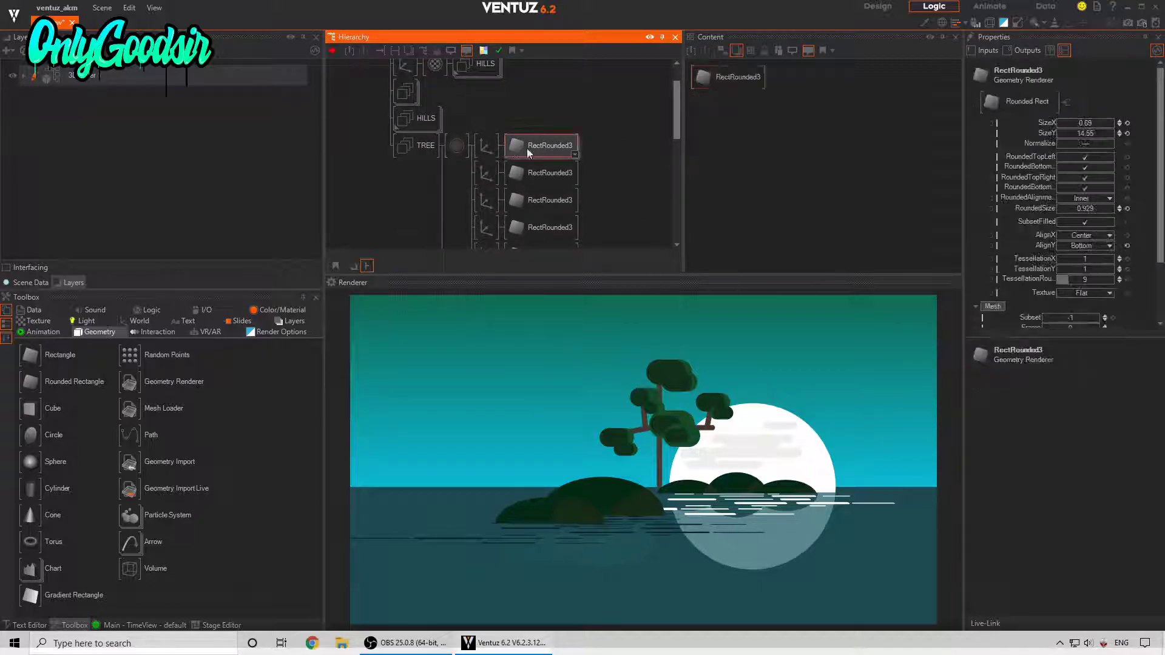
{"action": "left_click_drag", "start_coordinate": [1100, 121], "coordinate": [1106, 123]}
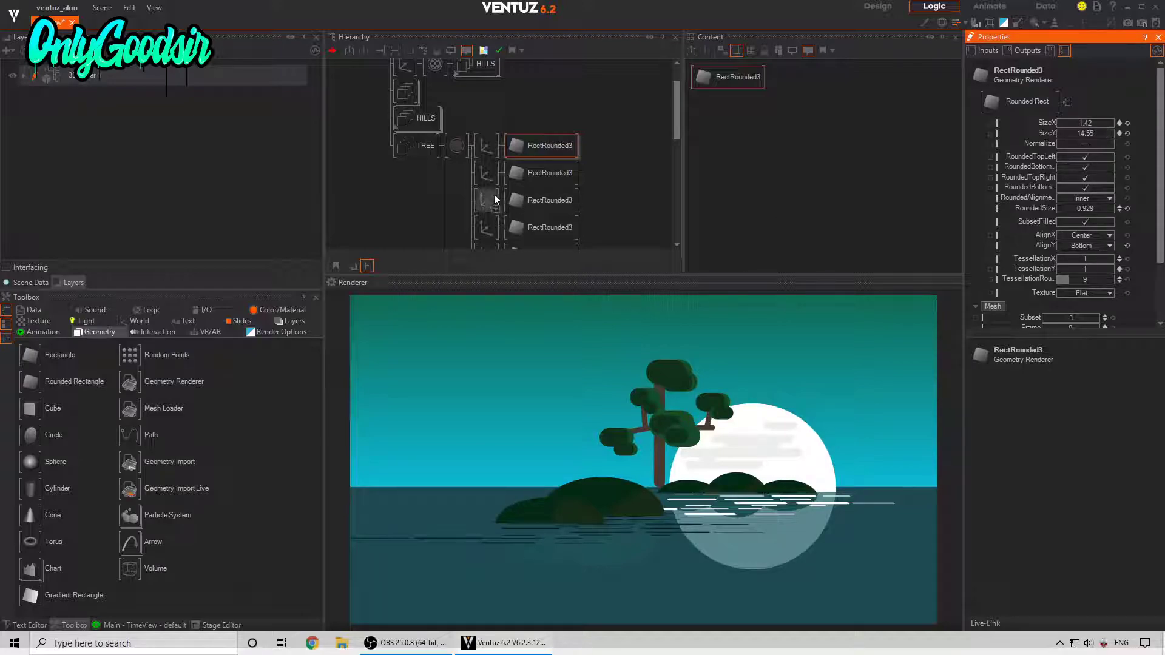
Insert an Axis over the TREE group's contents and move it to X -8.7, Y -1.8, Z 8.1 to stand the tree on the large hill.
{"action": "left_click", "coordinate": [454, 144]}
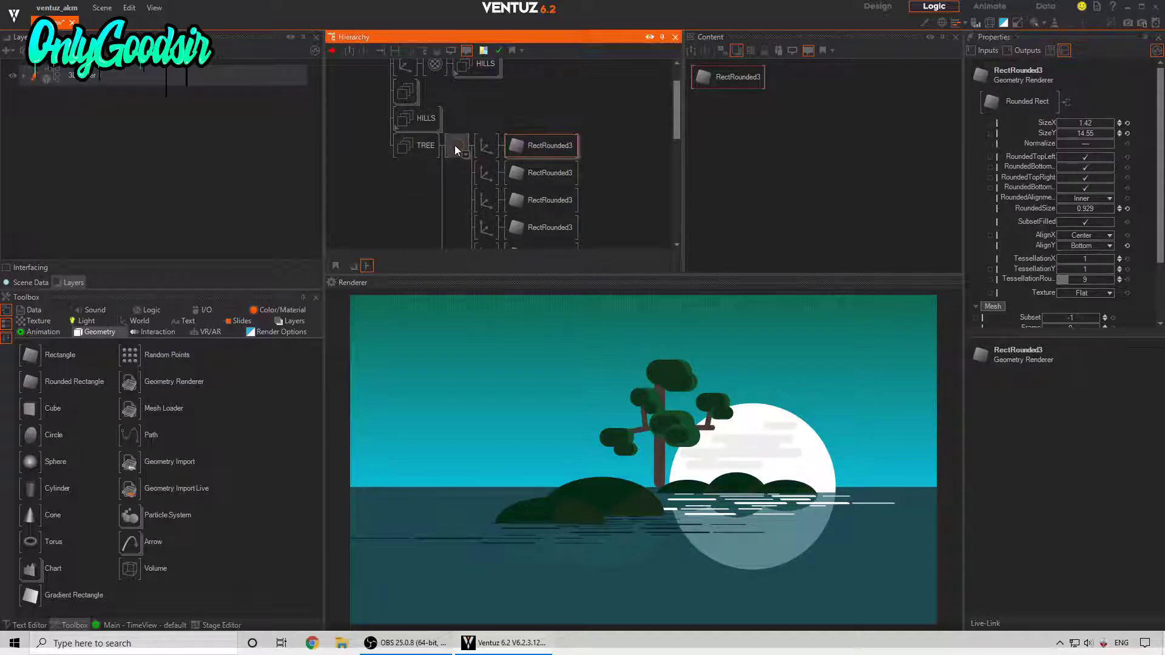
{"action": "type", "text": "ax"}
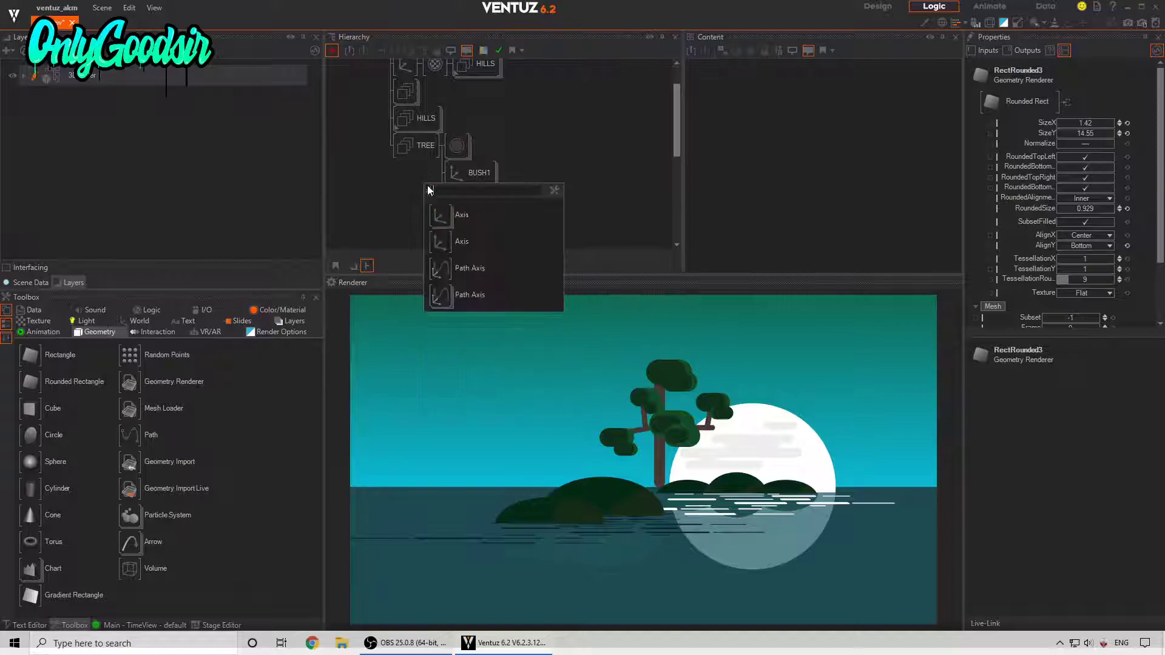
{"action": "key", "text": "Return"}
{"action": "left_click", "coordinate": [448, 149]}
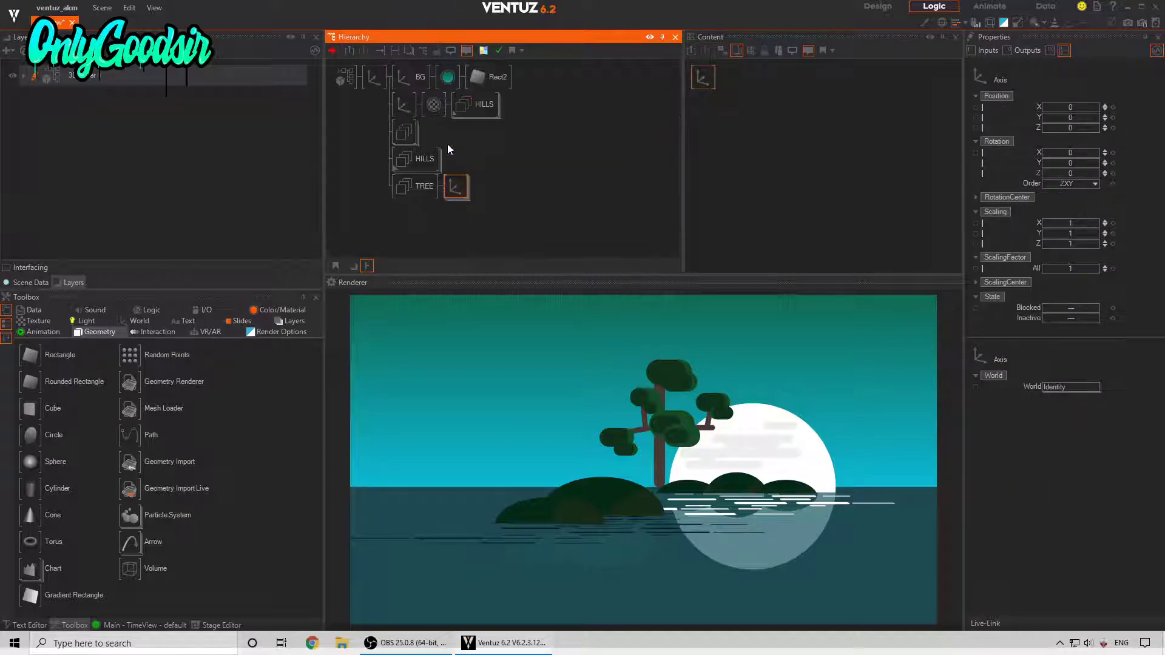
{"action": "left_click_drag", "start_coordinate": [1082, 108], "coordinate": [1052, 116]}
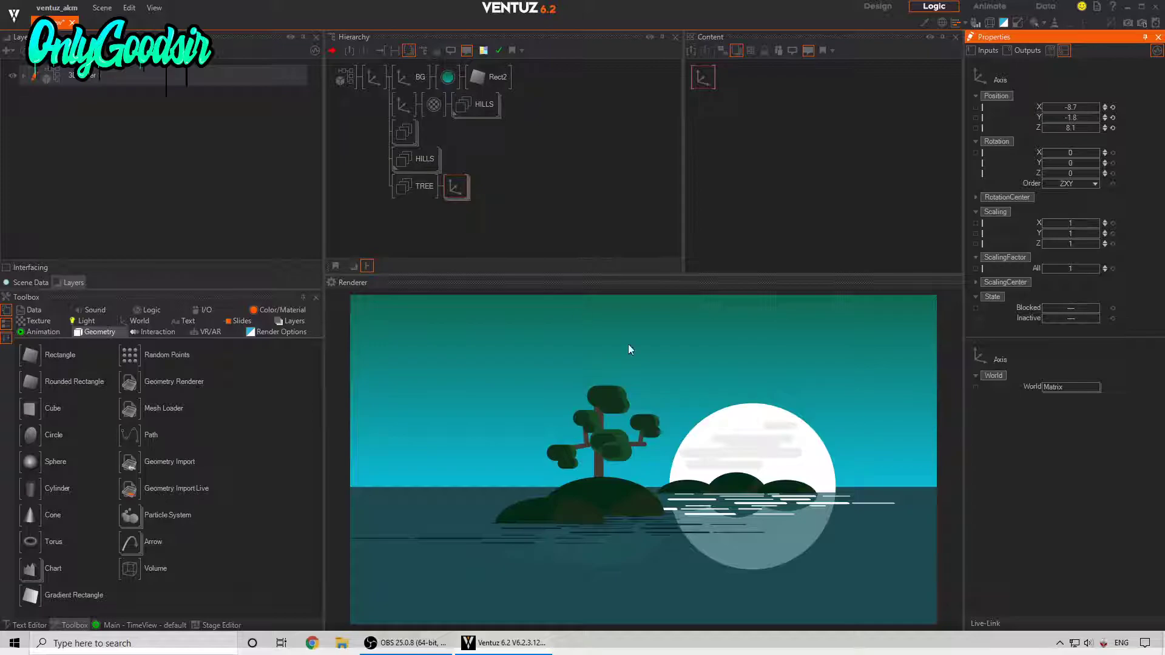
Duplicate the TREE group, then scale the copy's axis to 0.32 and move it to X -1.4, Y -4.88, Z 0 on the hill's right slope.
{"action": "left_click", "coordinate": [420, 184]}
{"action": "left_click_drag", "start_coordinate": [420, 185], "coordinate": [419, 198], "text": "ctrl"}
{"action": "left_click", "coordinate": [412, 213]}
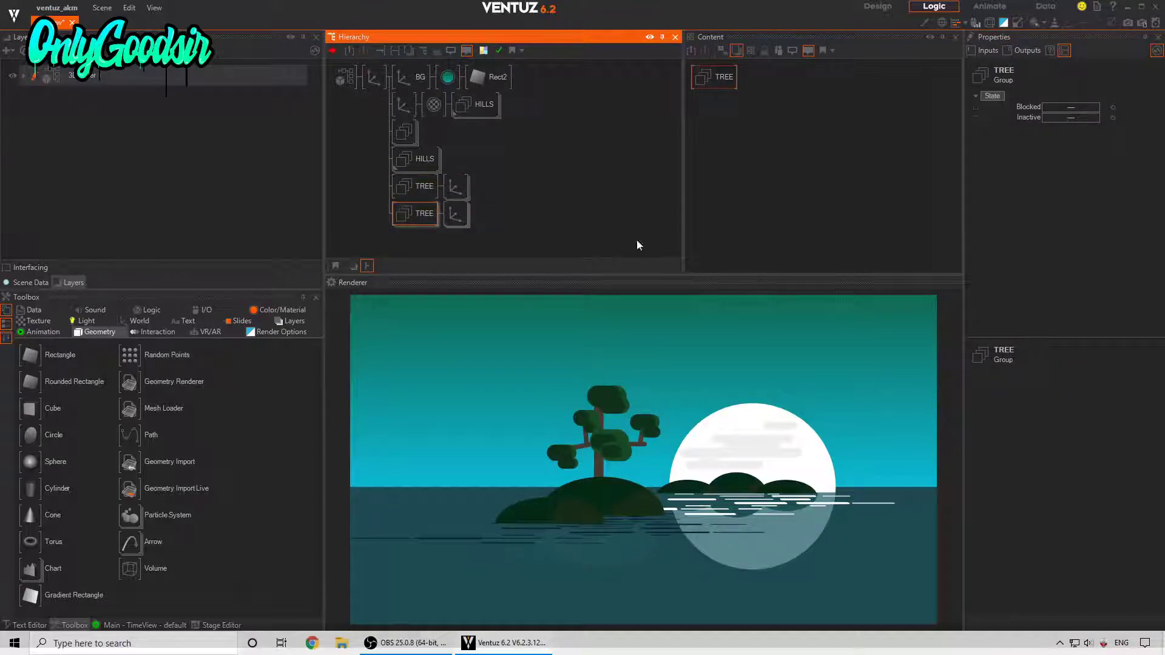
{"action": "left_click", "coordinate": [457, 212]}
{"action": "left_click_drag", "start_coordinate": [1068, 268], "coordinate": [1044, 267]}
{"action": "left_click_drag", "start_coordinate": [1069, 129], "coordinate": [1090, 110]}
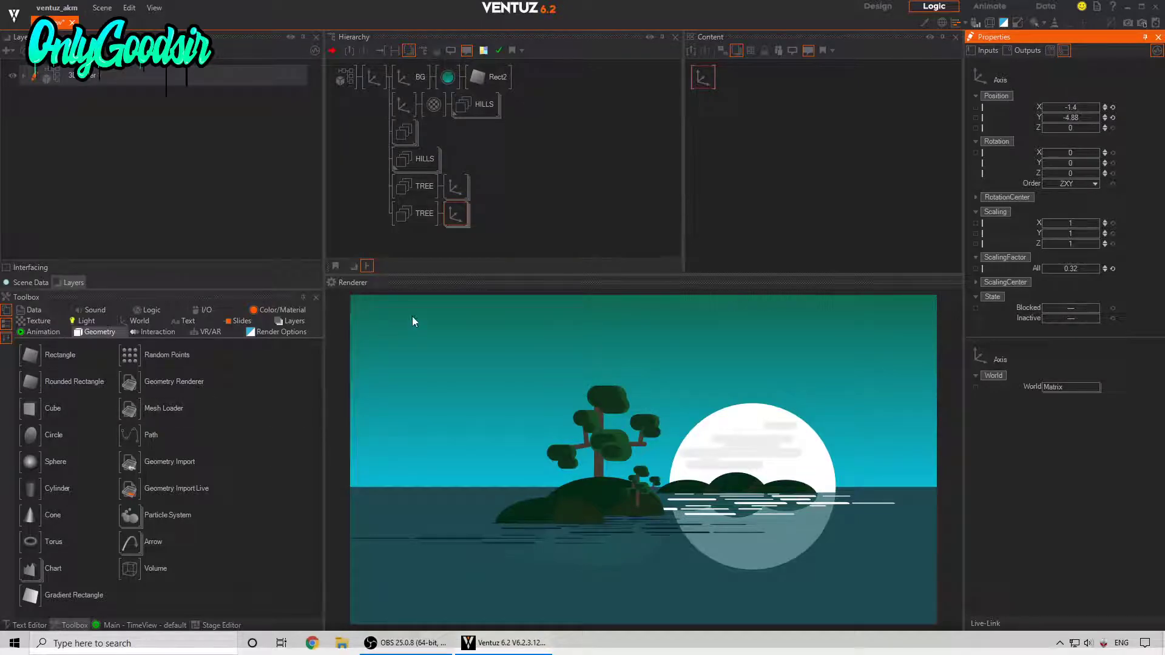
Darken the first stop of the BG sky material's 1D gradient to RGB 4, 21, 16.
{"action": "left_click", "coordinate": [447, 76]}
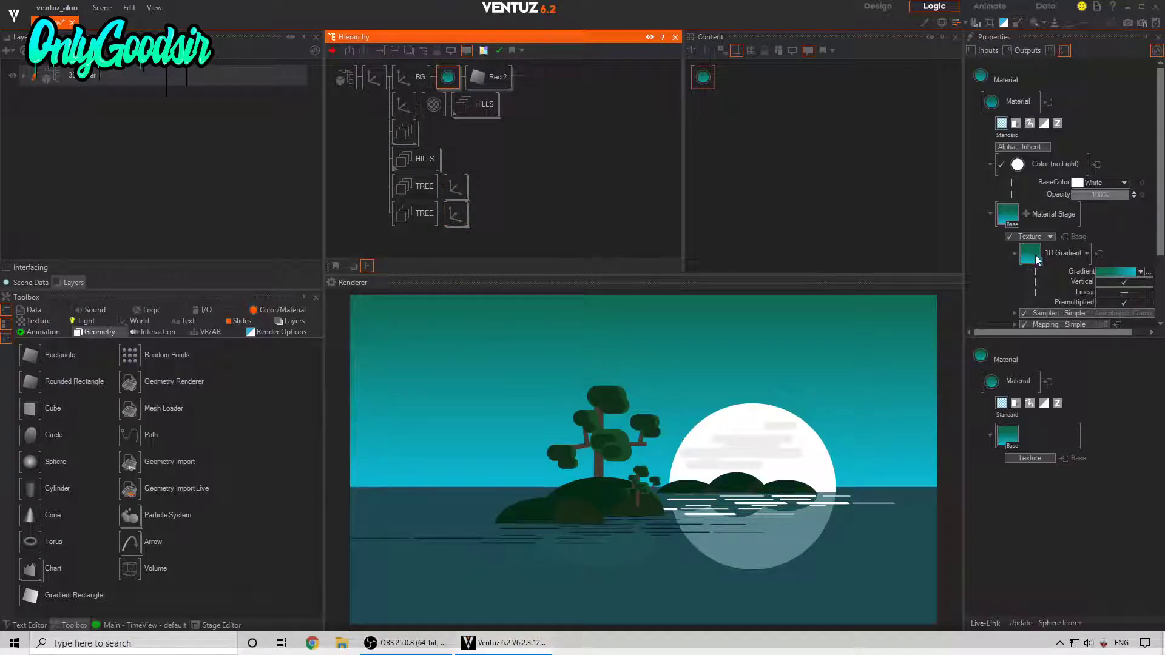
{"action": "left_click", "coordinate": [1141, 272]}
{"action": "left_click", "coordinate": [1149, 272]}
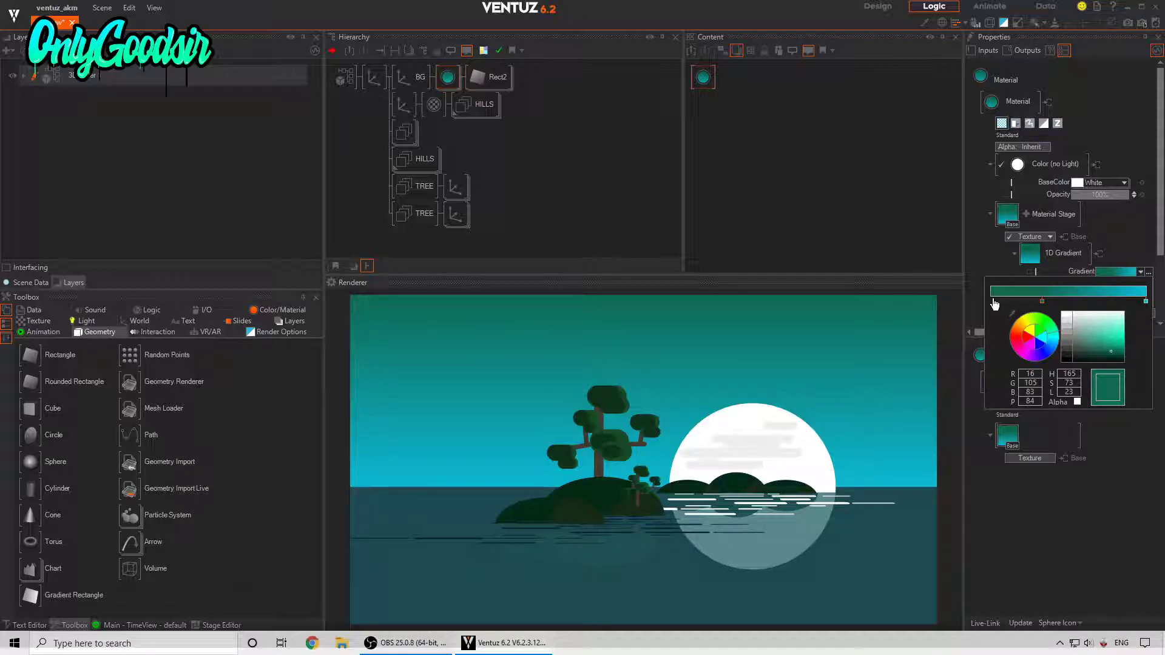
{"action": "left_click_drag", "start_coordinate": [1114, 356], "coordinate": [1108, 364]}
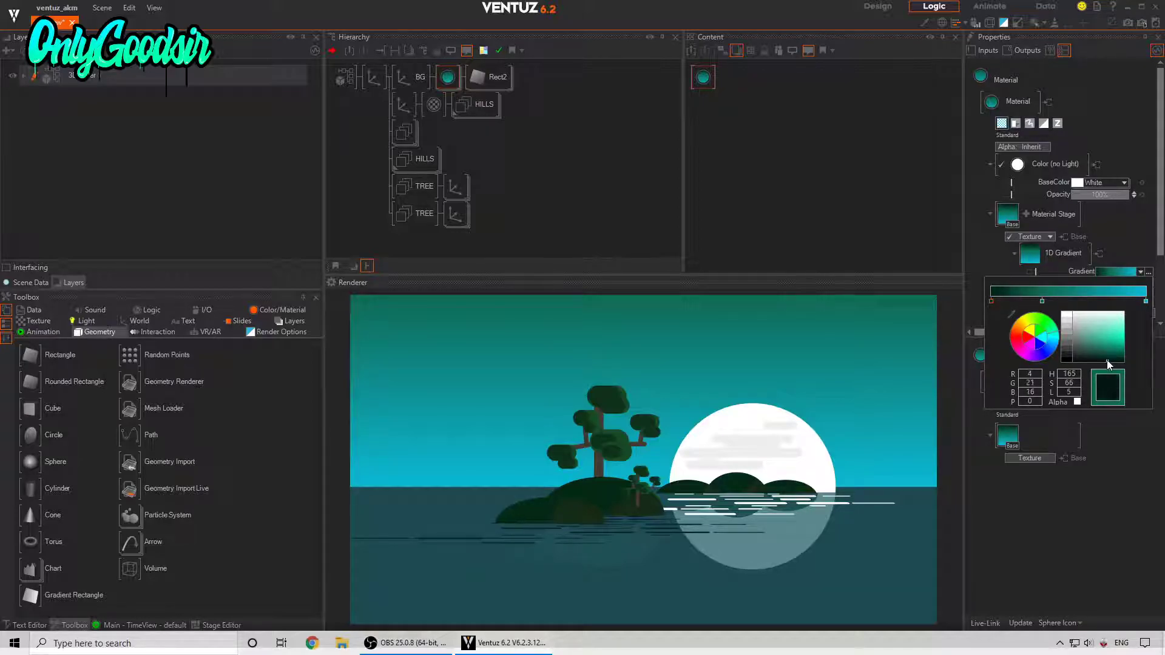
Shift the sky gradient's dark stop inward and its green stop to position 180, keeping the cyan stop at the end.
{"action": "left_click_drag", "start_coordinate": [1043, 306], "coordinate": [1090, 301]}
{"action": "left_click_drag", "start_coordinate": [992, 302], "coordinate": [1103, 306]}
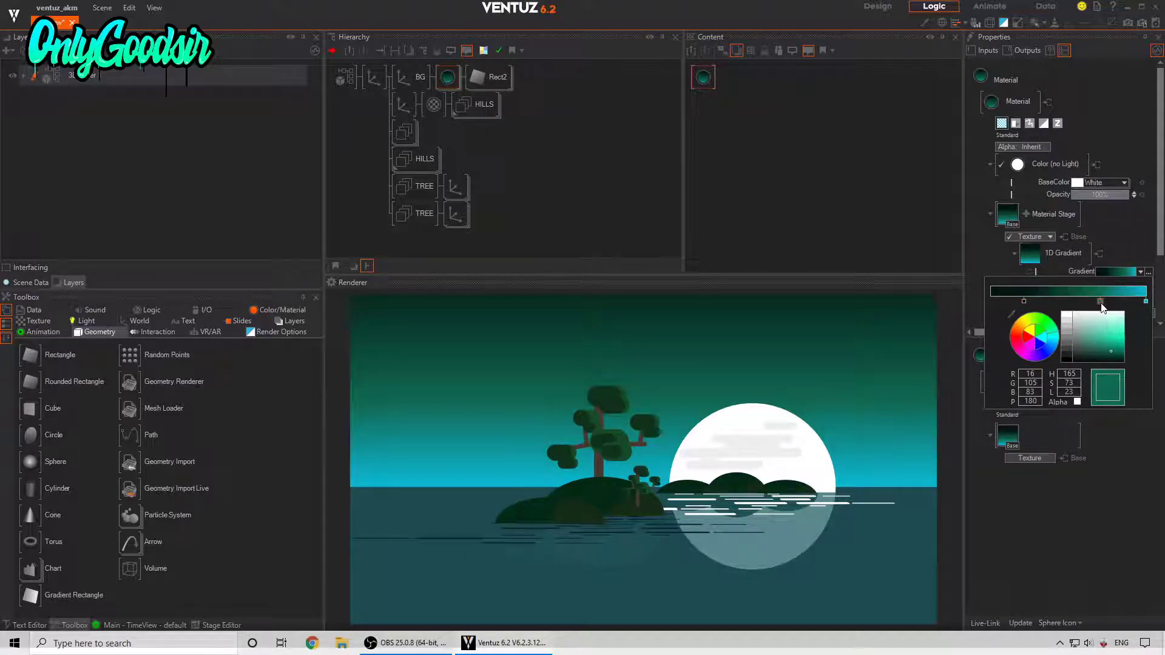
{"action": "left_click", "coordinate": [1145, 301]}
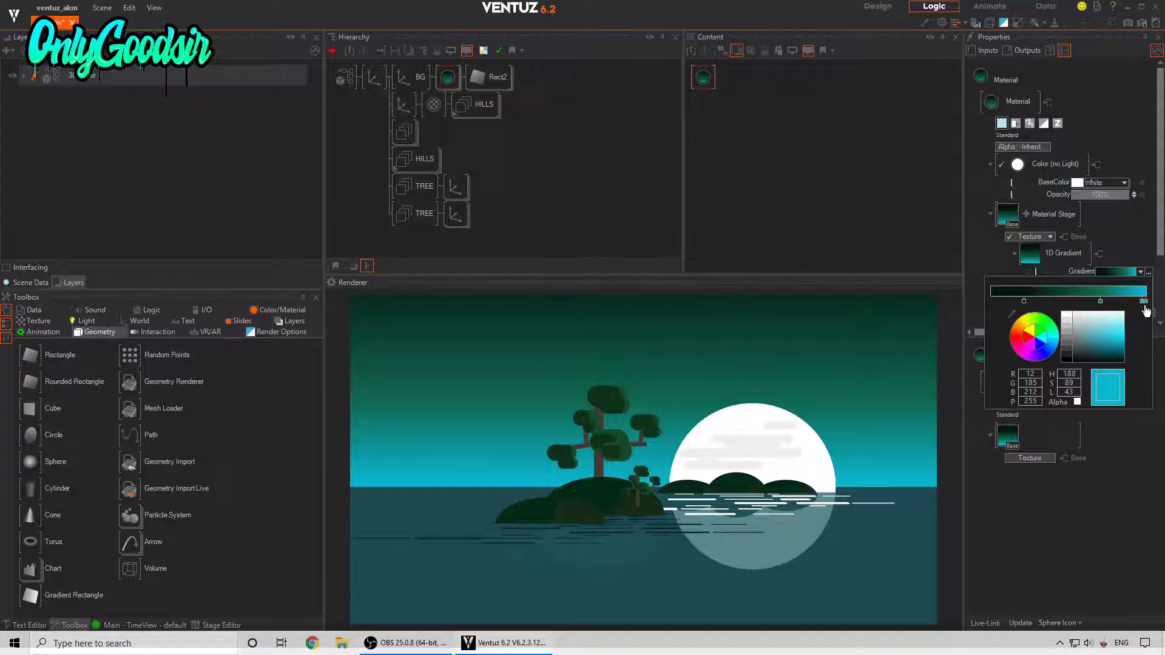
{"action": "mouse_move", "coordinate": [1144, 304]}
{"action": "left_mouse_down"}
{"action": "mouse_move", "coordinate": [1130, 305]}
{"action": "mouse_move", "coordinate": [1146, 308]}
{"action": "left_mouse_up"}
{"action": "left_click", "coordinate": [517, 177]}
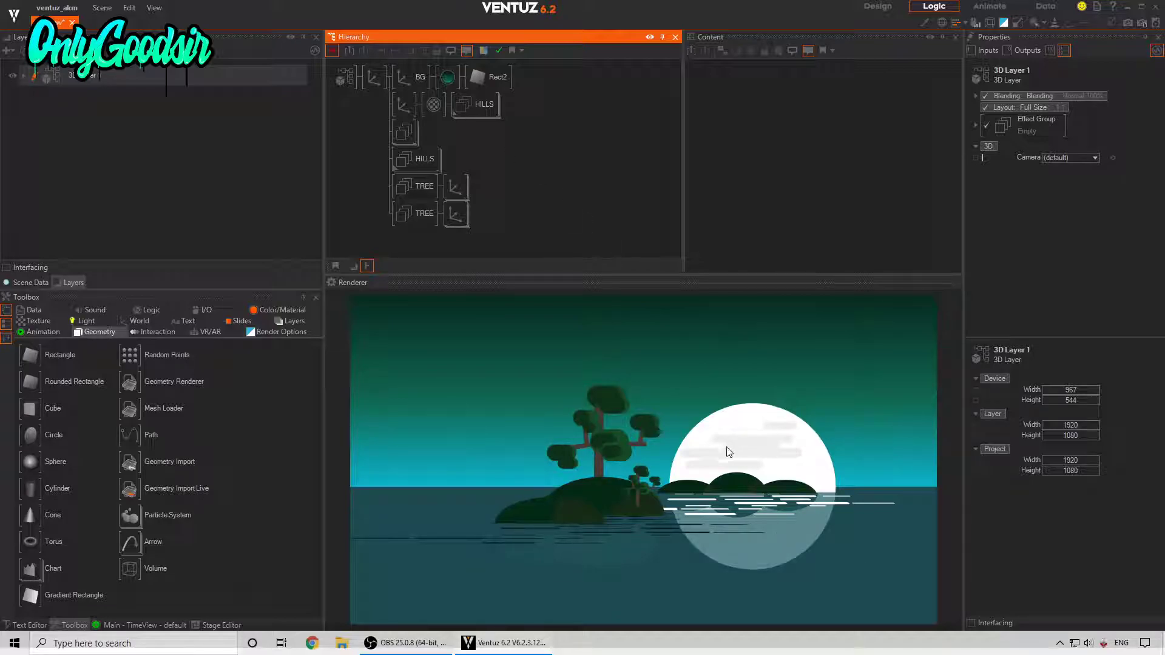
Copy the moon's streak material with its rounded rectangles to the scene's main branch and rename the copy CLOUD.
{"action": "left_click", "coordinate": [403, 137]}
{"action": "left_click", "coordinate": [450, 136]}
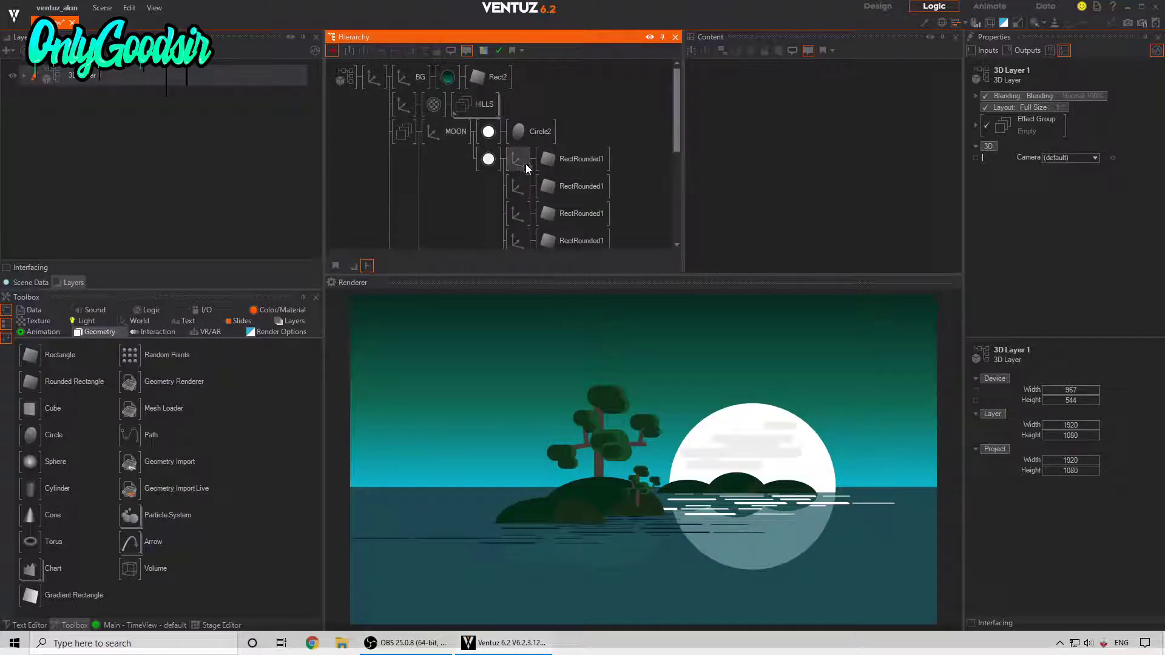
{"action": "left_click", "coordinate": [489, 160]}
{"action": "left_click", "coordinate": [489, 160]}
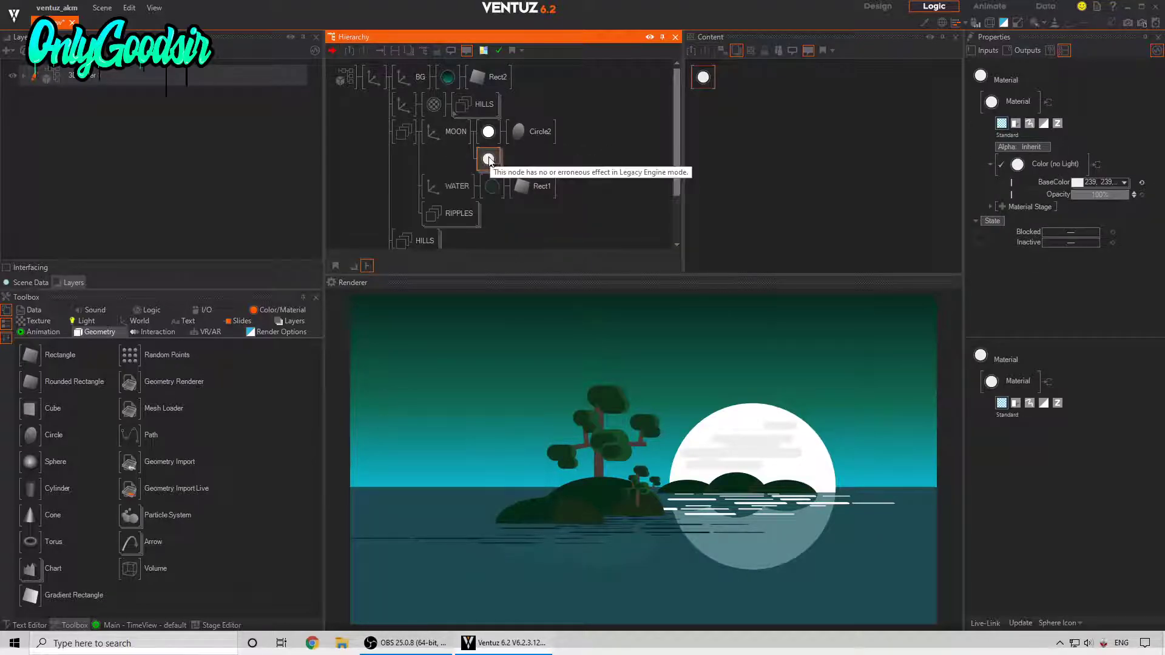
{"action": "left_click", "coordinate": [404, 134]}
{"action": "left_click", "coordinate": [407, 135]}
{"action": "left_click", "coordinate": [407, 163]}
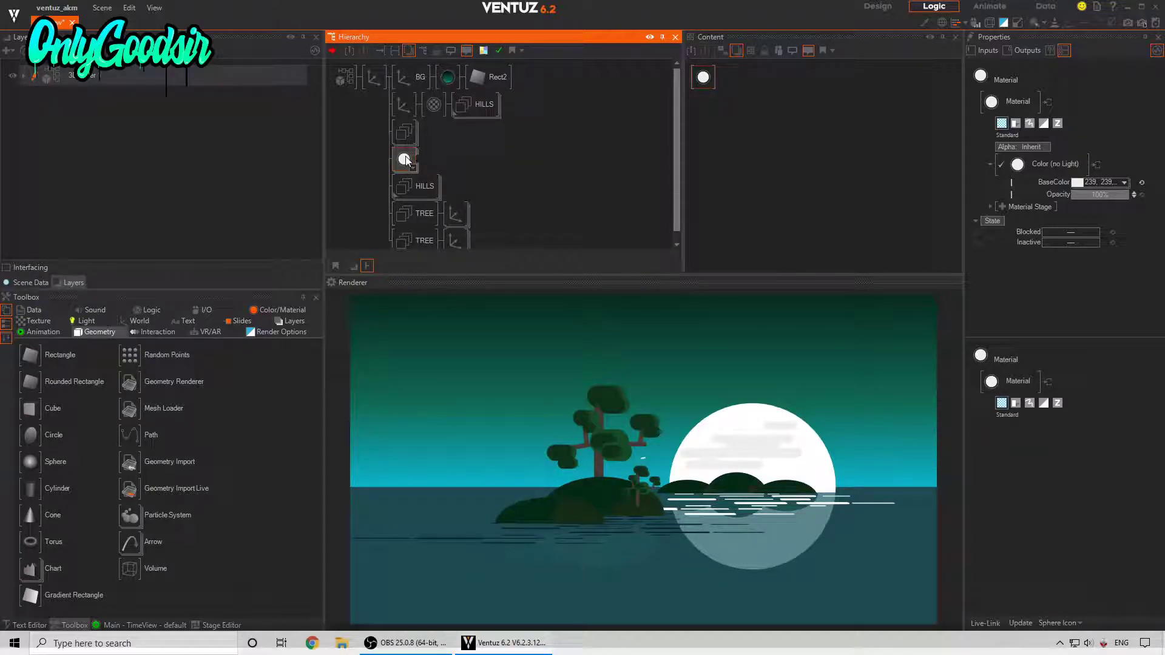
{"action": "type", "text": "CLOUD"}
{"action": "key", "text": "Return"}
Insert an Axis over CLOUD, enlarge its overall scale and move it to X 4.74, Y 9.02 in the sky.
{"action": "key", "text": "space"}
{"action": "type", "text": "ax"}
{"action": "left_click", "coordinate": [423, 185]}
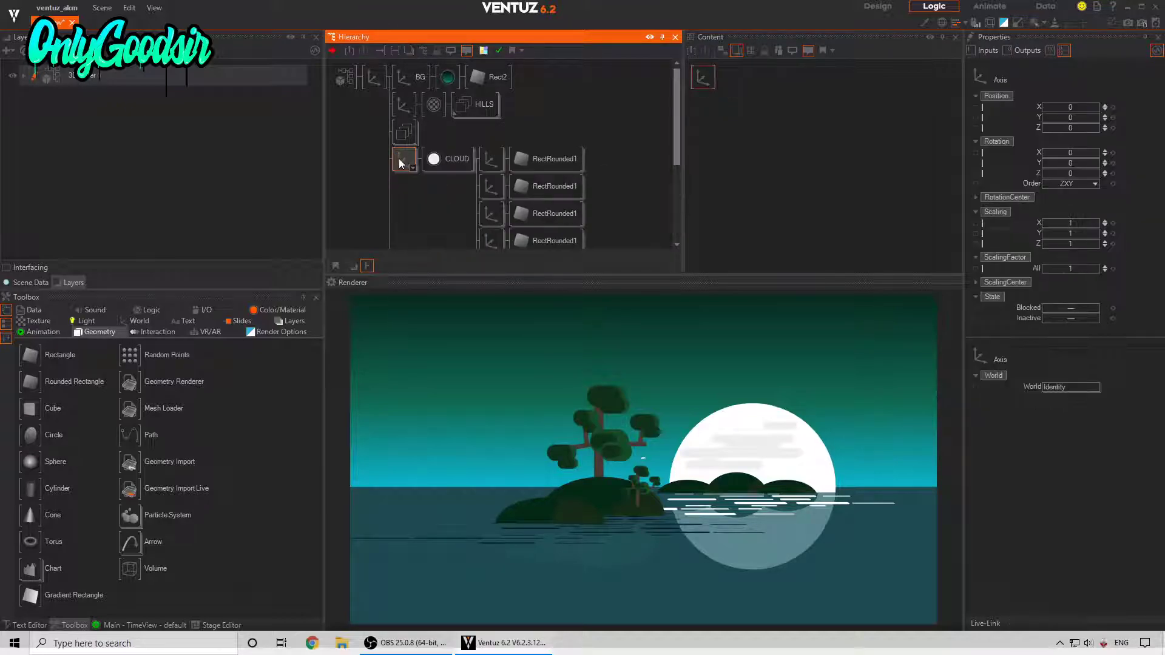
{"action": "left_click_drag", "start_coordinate": [1073, 118], "coordinate": [1098, 269]}
{"action": "mouse_move", "coordinate": [1078, 117]}
{"action": "left_mouse_down"}
{"action": "mouse_move", "coordinate": [1046, 116]}
{"action": "mouse_move", "coordinate": [1092, 107]}
{"action": "left_mouse_up"}
Try a lower opacity and a grey base color of RGB 159, 159, 159 on the CLOUD material.
{"action": "left_click", "coordinate": [449, 158]}
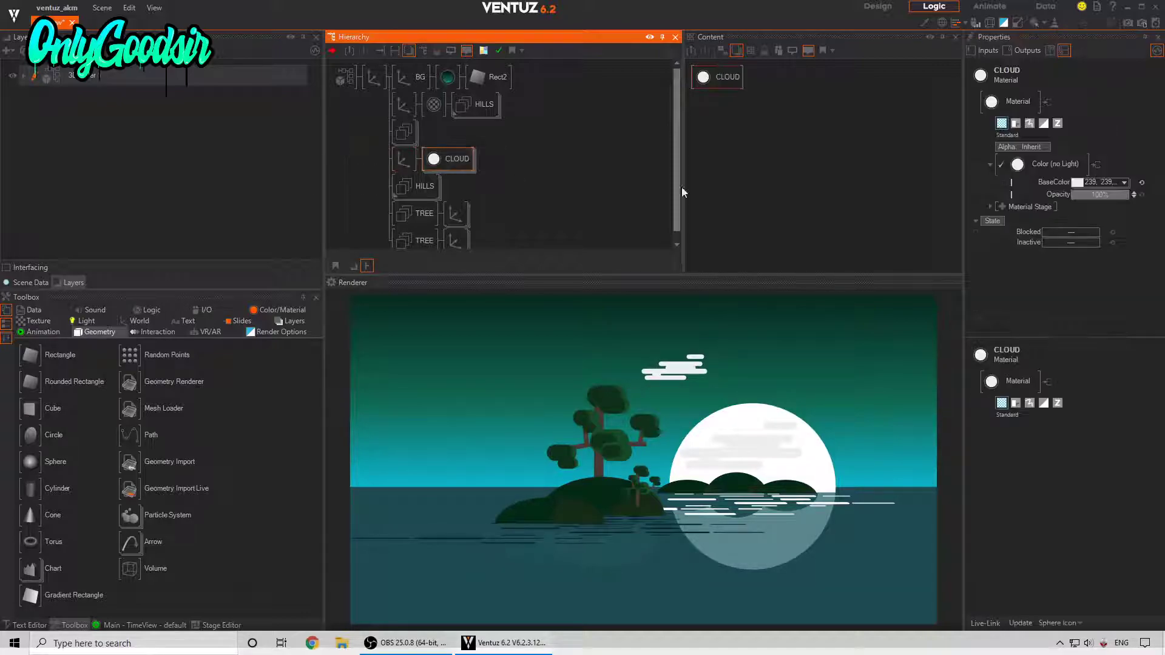
{"action": "right_click", "coordinate": [1121, 194]}
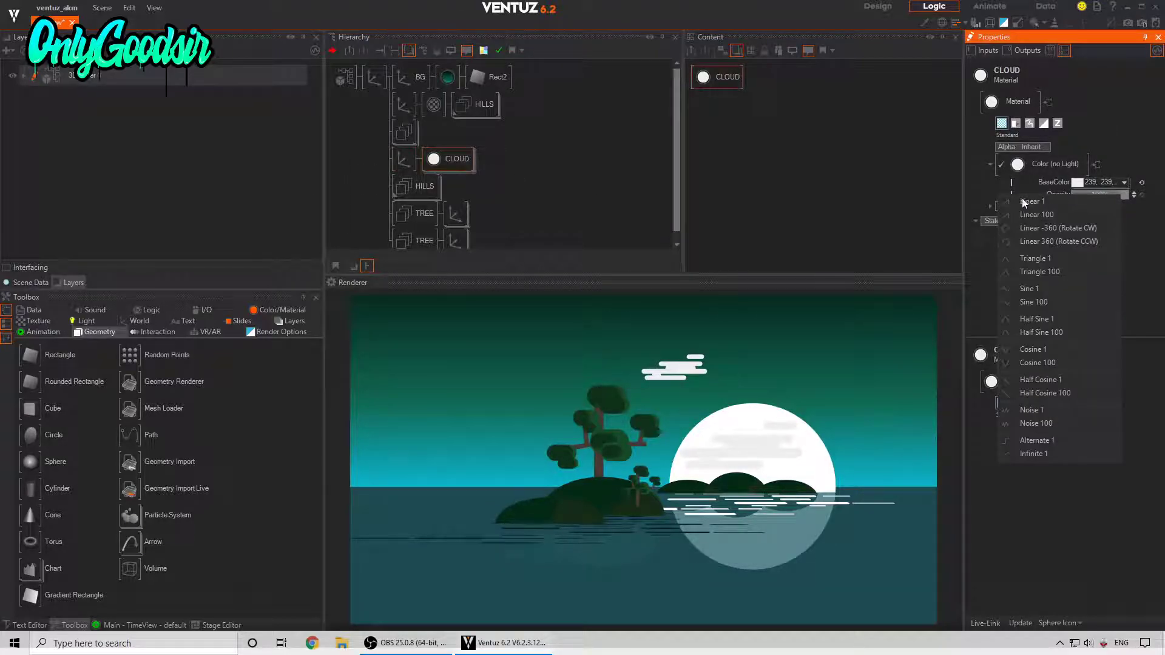
{"action": "left_click", "coordinate": [1089, 171]}
{"action": "left_click_drag", "start_coordinate": [1115, 195], "coordinate": [1047, 220]}
{"action": "left_click", "coordinate": [1125, 182]}
{"action": "left_click", "coordinate": [1070, 210]}
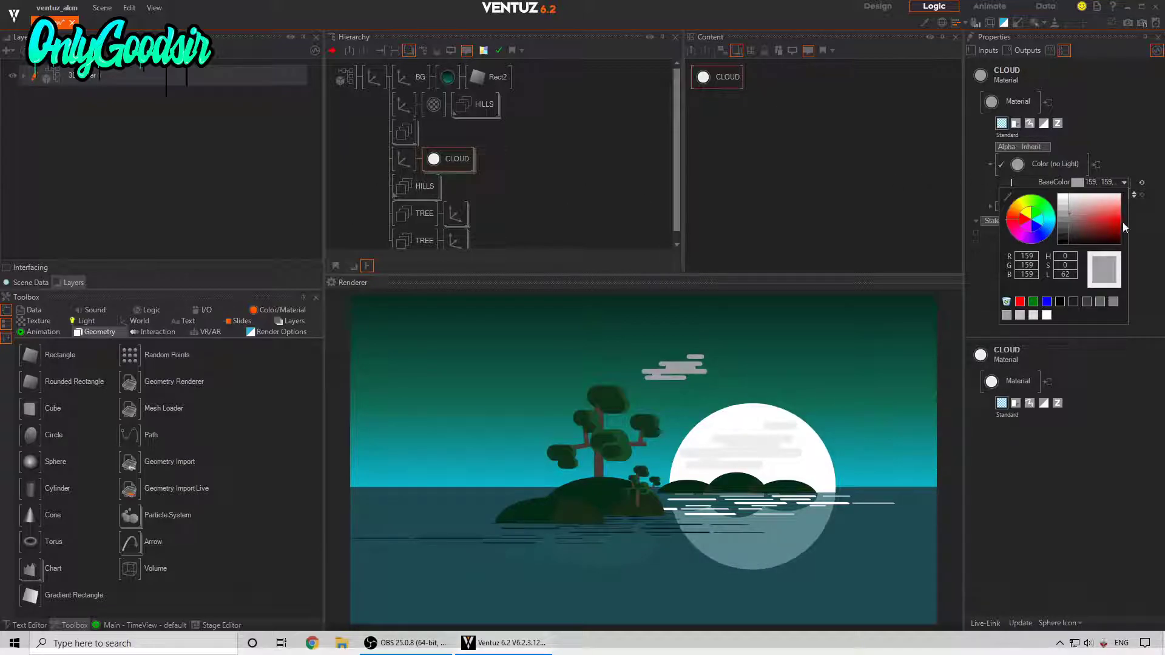
Sample the sky's green as the CLOUD material's base color and adjust it to a lighter, muted green.
{"action": "left_click", "coordinate": [1073, 183]}
{"action": "left_click_drag", "start_coordinate": [1073, 183], "coordinate": [741, 374]}
{"action": "left_click", "coordinate": [1124, 182]}
{"action": "left_click", "coordinate": [1104, 237]}
{"action": "left_click_drag", "start_coordinate": [1105, 237], "coordinate": [1081, 224]}
{"action": "left_click", "coordinate": [1131, 118]}
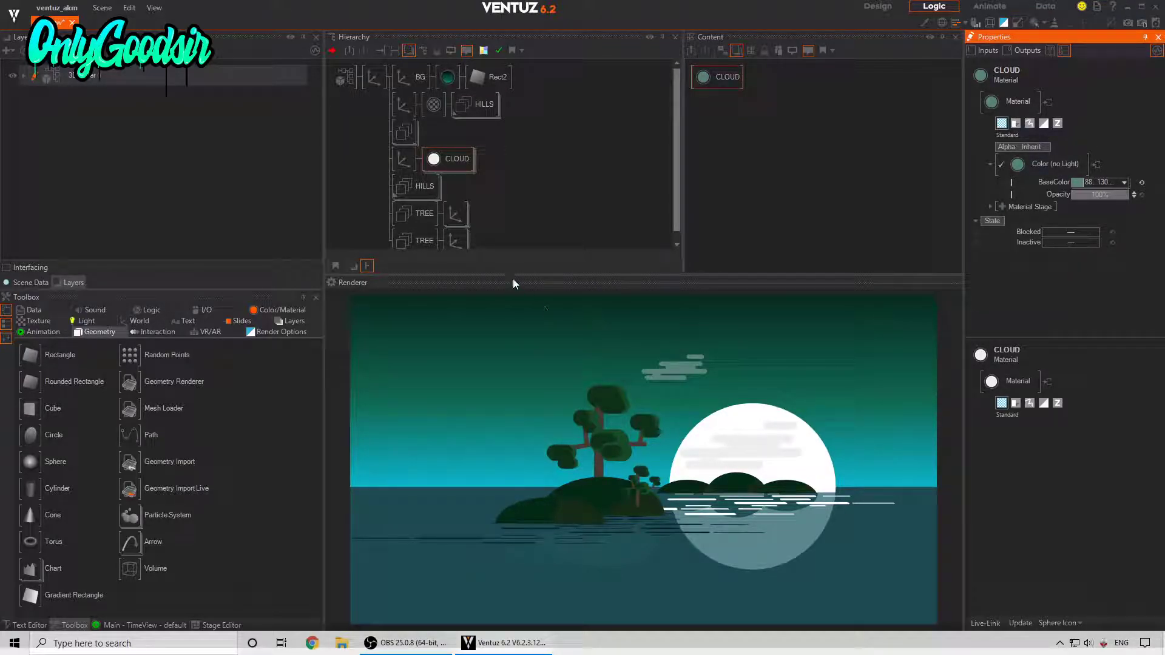
Set the CLOUD axis's overall scale to 10.25 and move the whole scene's root axis to X -3.21, Z 15.51.
{"action": "left_click", "coordinate": [414, 164]}
{"action": "left_click_drag", "start_coordinate": [1079, 268], "coordinate": [1045, 267]}
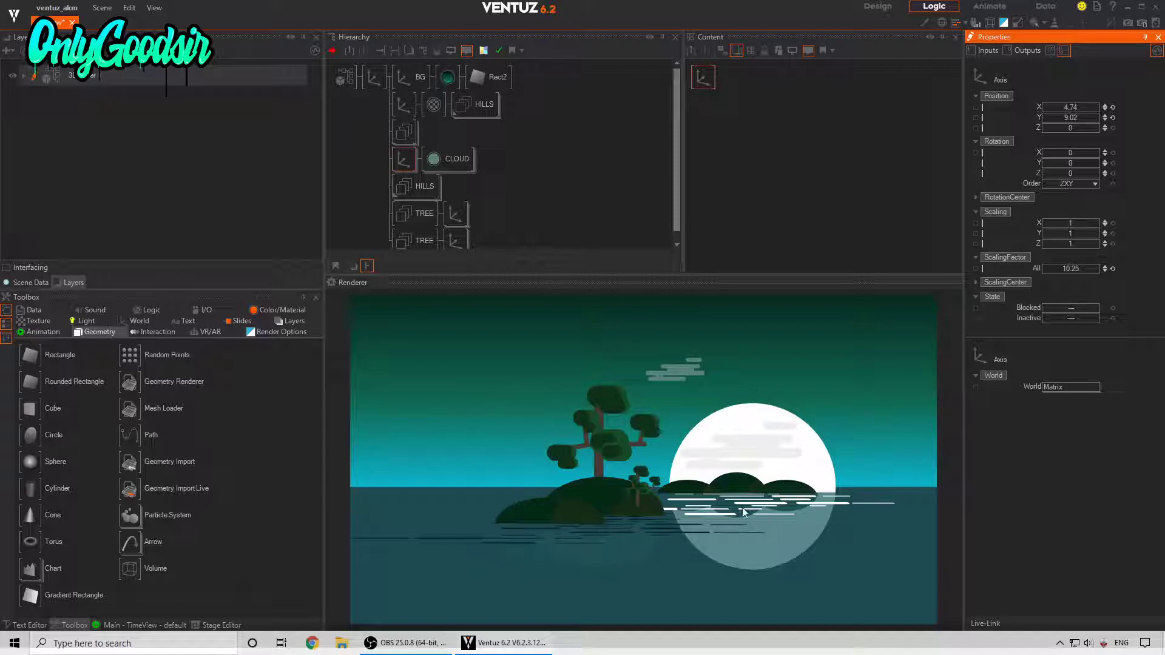
{"action": "left_click", "coordinate": [374, 77]}
{"action": "mouse_move", "coordinate": [1078, 111]}
{"action": "left_mouse_down"}
{"action": "mouse_move", "coordinate": [1065, 109]}
{"action": "mouse_move", "coordinate": [1084, 110]}
{"action": "left_mouse_up"}
{"action": "mouse_move", "coordinate": [1085, 127]}
{"action": "left_mouse_down"}
{"action": "mouse_move", "coordinate": [1045, 124]}
{"action": "mouse_move", "coordinate": [1099, 130]}
{"action": "mouse_move", "coordinate": [1042, 127]}
{"action": "mouse_move", "coordinate": [1073, 130]}
{"action": "left_mouse_up"}
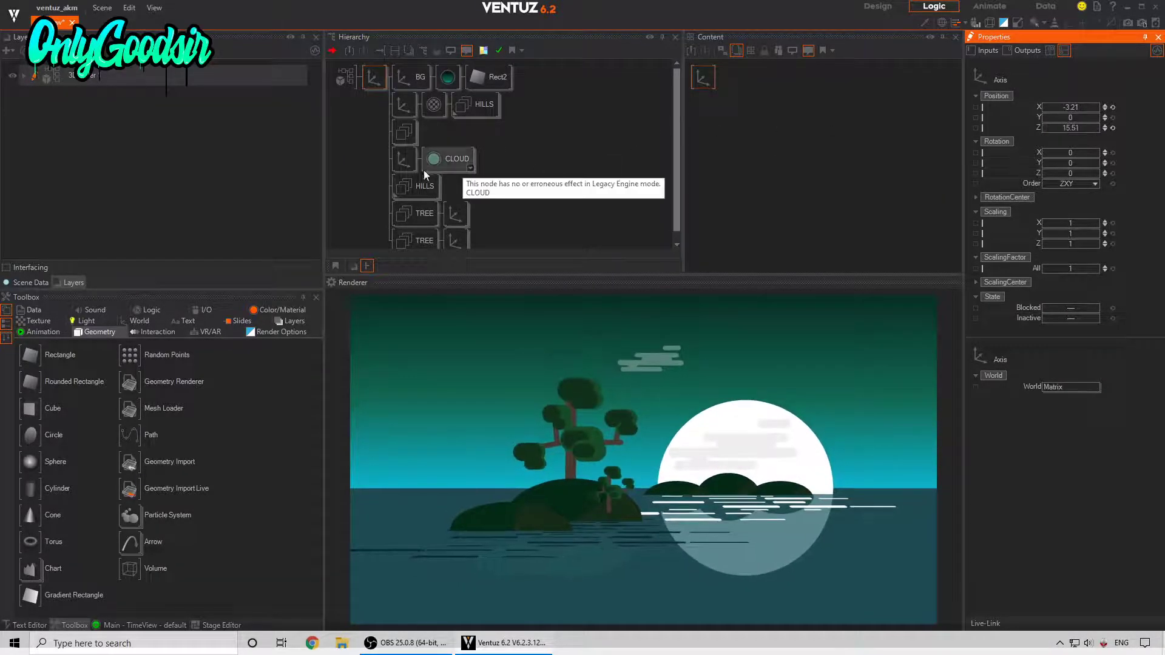
Insert a Spread between the cloud's axis and CLOUD with count 5 and position offsets X 0.75, Y -0.24, Z -1.32.
{"action": "left_click", "coordinate": [405, 160]}
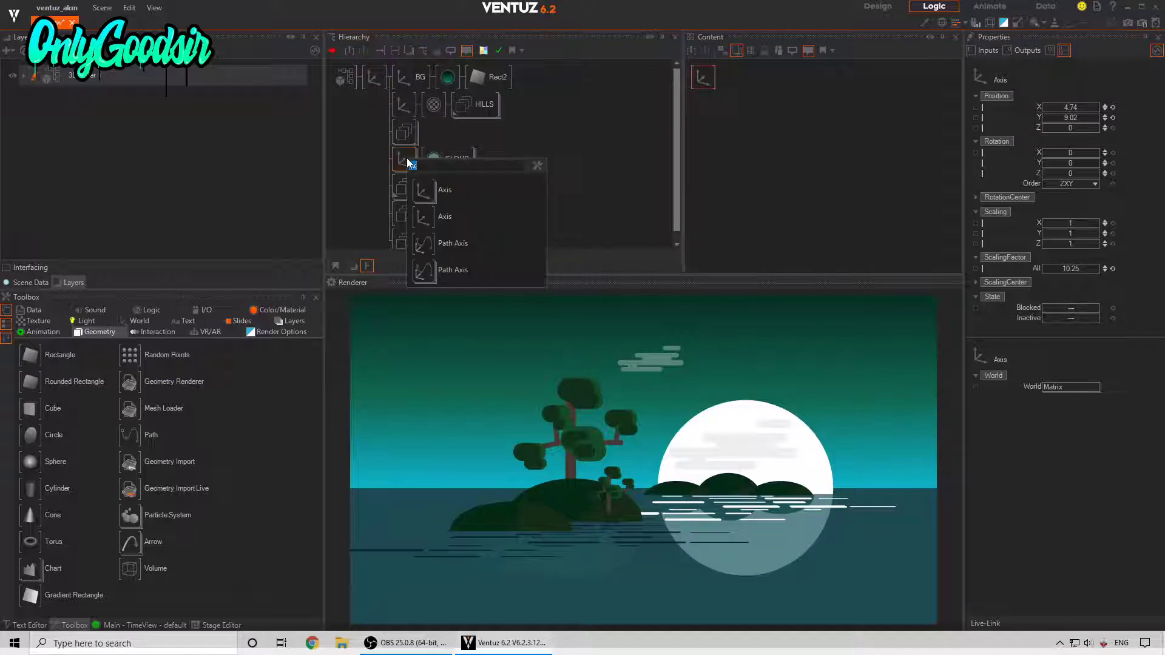
{"action": "type", "text": "spre"}
{"action": "left_click_drag", "start_coordinate": [424, 189], "coordinate": [427, 162]}
{"action": "left_click", "coordinate": [673, 365]}
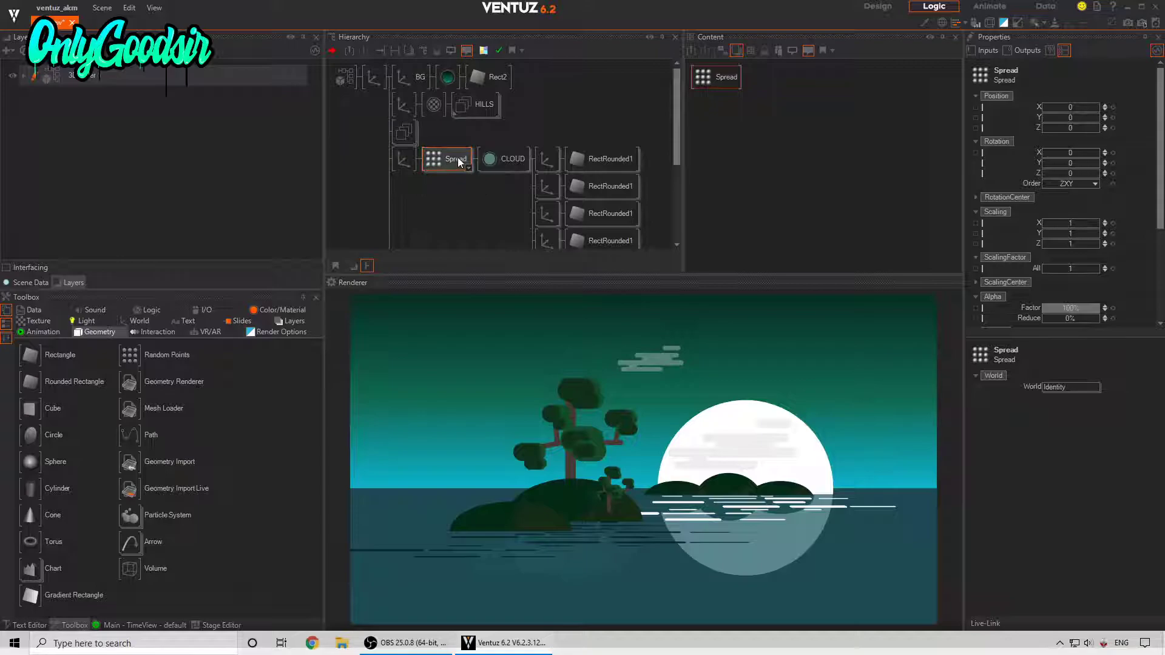
{"action": "mouse_move", "coordinate": [1050, 128]}
{"action": "left_mouse_down"}
{"action": "mouse_move", "coordinate": [1076, 108]}
{"action": "mouse_move", "coordinate": [1054, 117]}
{"action": "left_mouse_up"}
{"action": "scroll", "coordinate": [1079, 319], "scroll_direction": "down", "scroll_amount": 2}
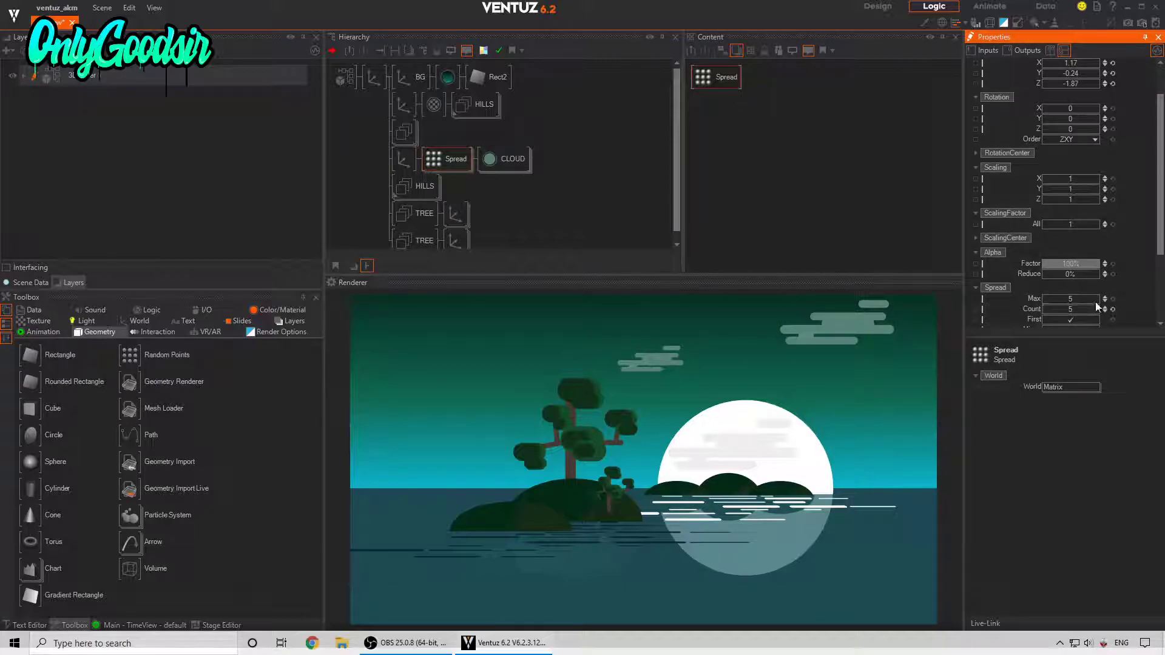
{"action": "scroll", "coordinate": [1072, 83], "scroll_direction": "up", "scroll_amount": 2}
{"action": "left_click_drag", "start_coordinate": [1074, 92], "coordinate": [1053, 113]}
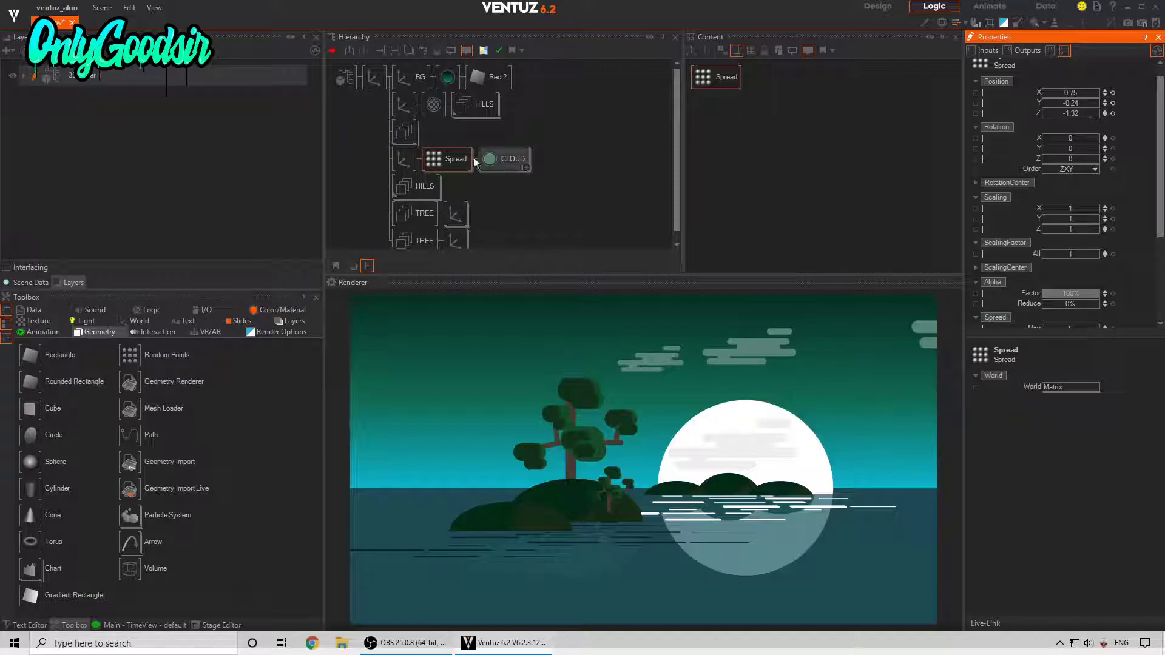
Set the cloud Spread's X offset to -1.02 and slightly lower its alpha factor.
{"action": "left_click", "coordinate": [374, 77]}
{"action": "left_click_drag", "start_coordinate": [1072, 128], "coordinate": [1047, 107]}
{"action": "left_click", "coordinate": [450, 158]}
{"action": "scroll", "coordinate": [1071, 285], "scroll_direction": "down", "scroll_amount": 3}
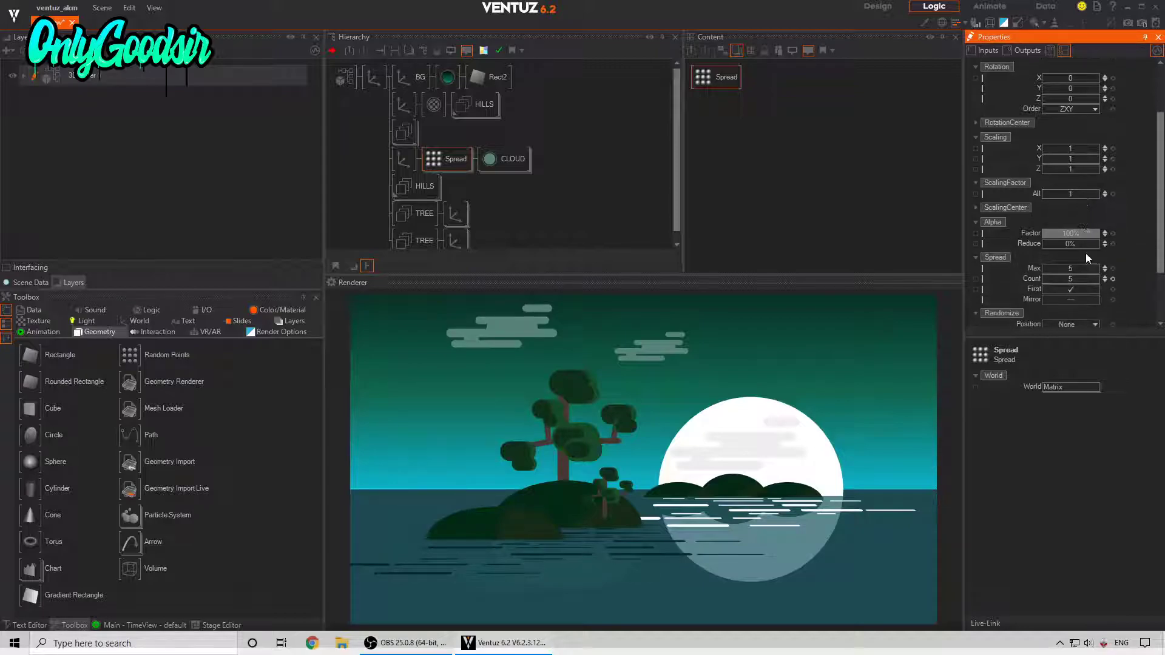
{"action": "left_click", "coordinate": [1071, 299]}
{"action": "left_click", "coordinate": [1073, 299]}
{"action": "scroll", "coordinate": [1106, 254], "scroll_direction": "up", "scroll_amount": 1}
{"action": "left_click_drag", "start_coordinate": [1071, 265], "coordinate": [1066, 269]}
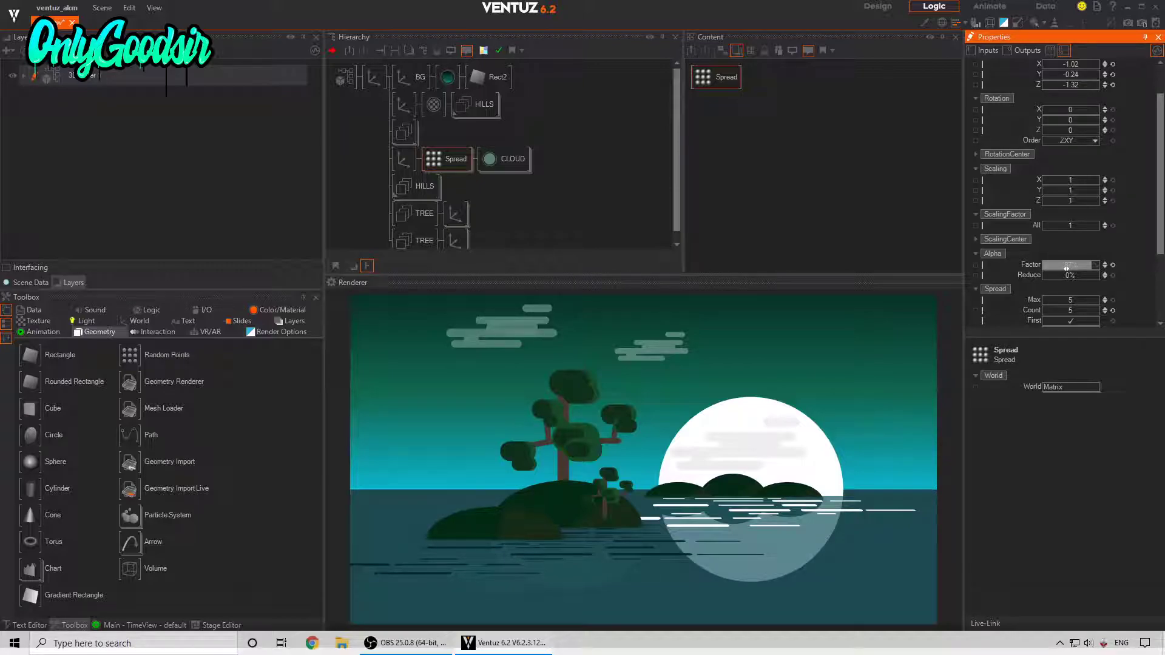
Move the whole scene's root axis to Z 19.41.
{"action": "left_click", "coordinate": [377, 73]}
{"action": "mouse_move", "coordinate": [1059, 128]}
{"action": "left_mouse_down"}
{"action": "mouse_move", "coordinate": [1042, 130]}
{"action": "mouse_move", "coordinate": [1081, 126]}
{"action": "mouse_move", "coordinate": [1066, 127]}
{"action": "left_mouse_up"}
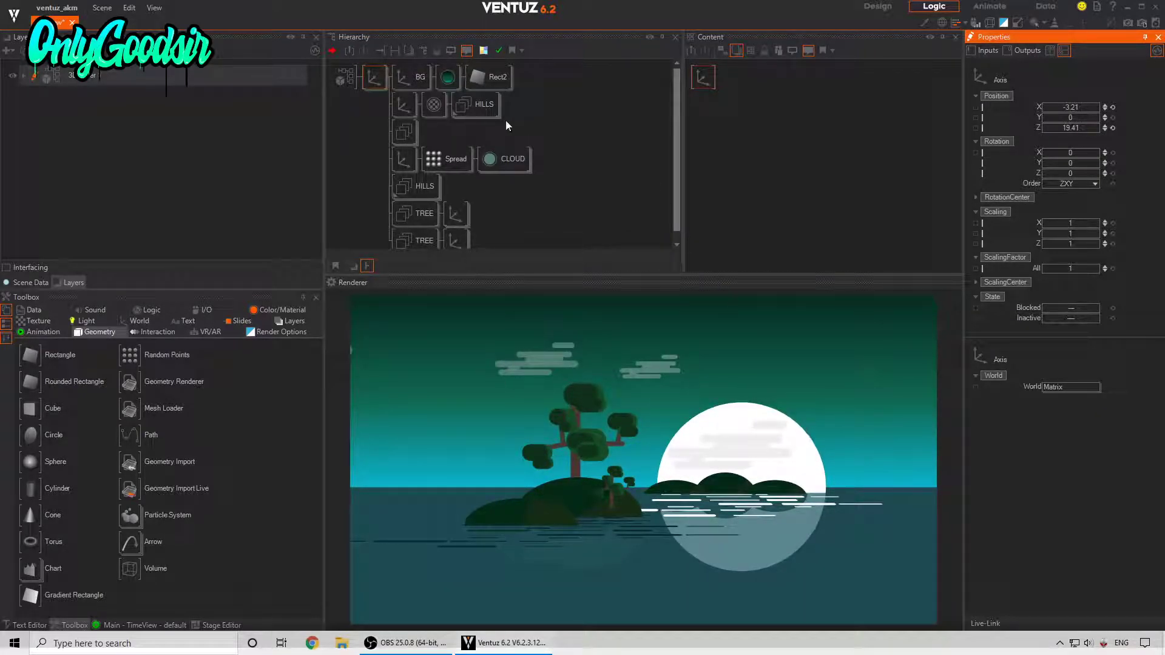
Collapse the scene's root axis and insert a Stencil Set in front of it.
{"action": "double_click", "coordinate": [368, 74]}
{"action": "double_click", "coordinate": [366, 107]}
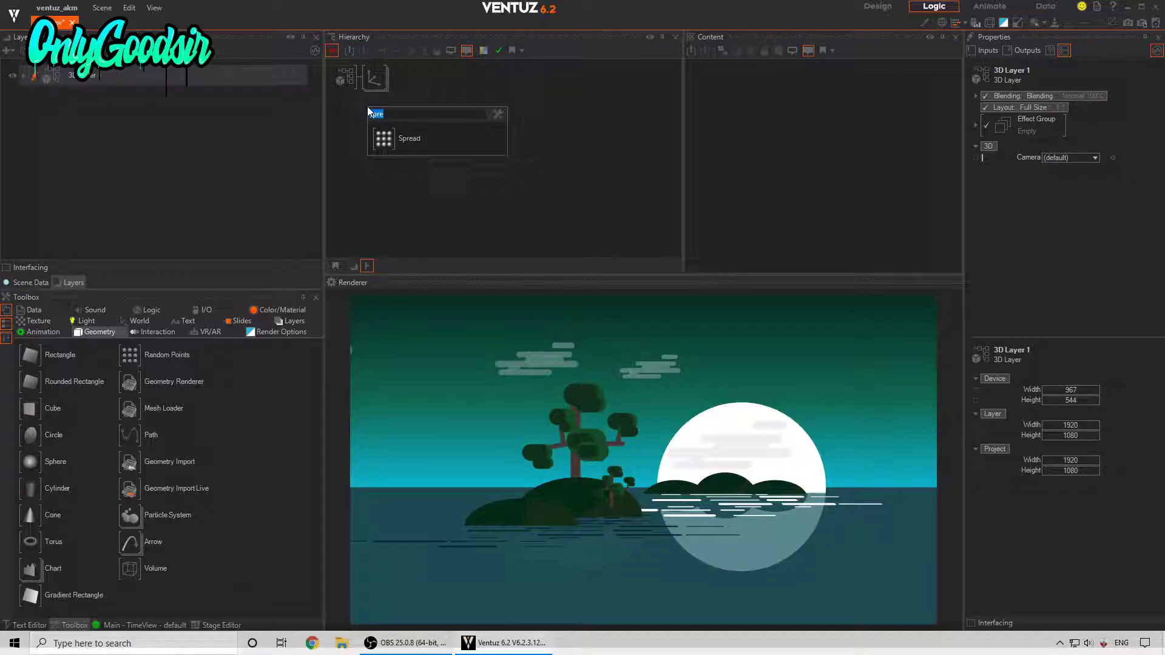
{"action": "type", "text": "ste"}
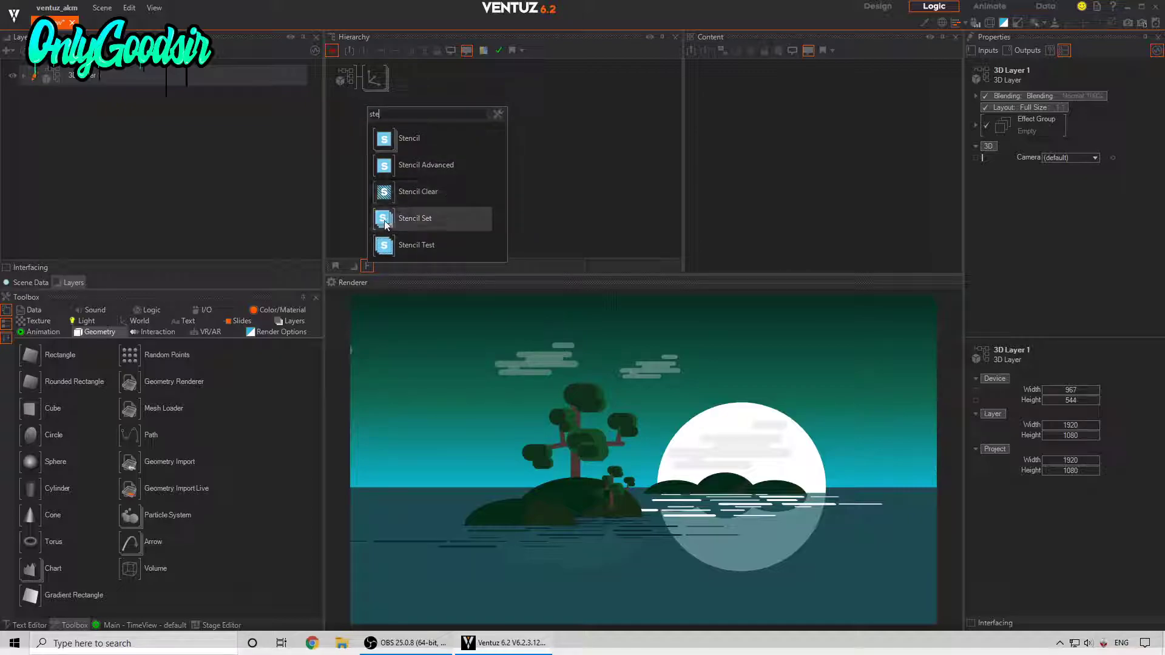
{"action": "left_click_drag", "start_coordinate": [385, 224], "coordinate": [370, 80]}
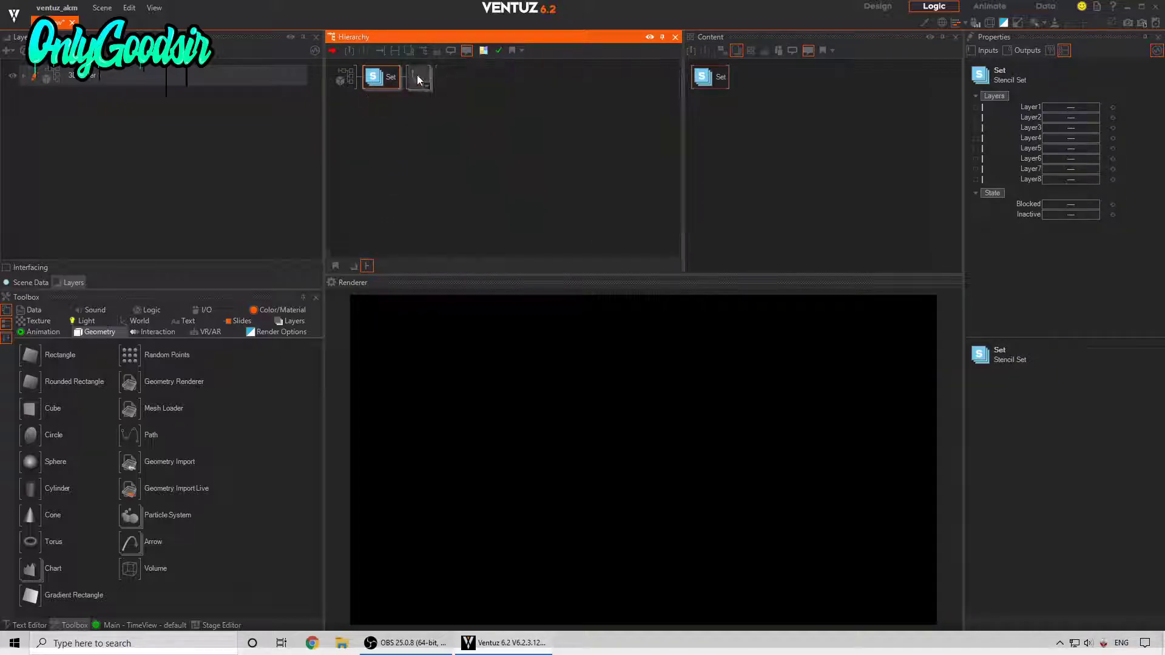
Add a Stencil Test as a second branch of the layer and attach an Axis to it.
{"action": "double_click", "coordinate": [398, 110]}
{"action": "left_click_drag", "start_coordinate": [442, 243], "coordinate": [410, 104]}
{"action": "key", "text": "space"}
{"action": "type", "text": "axi"}
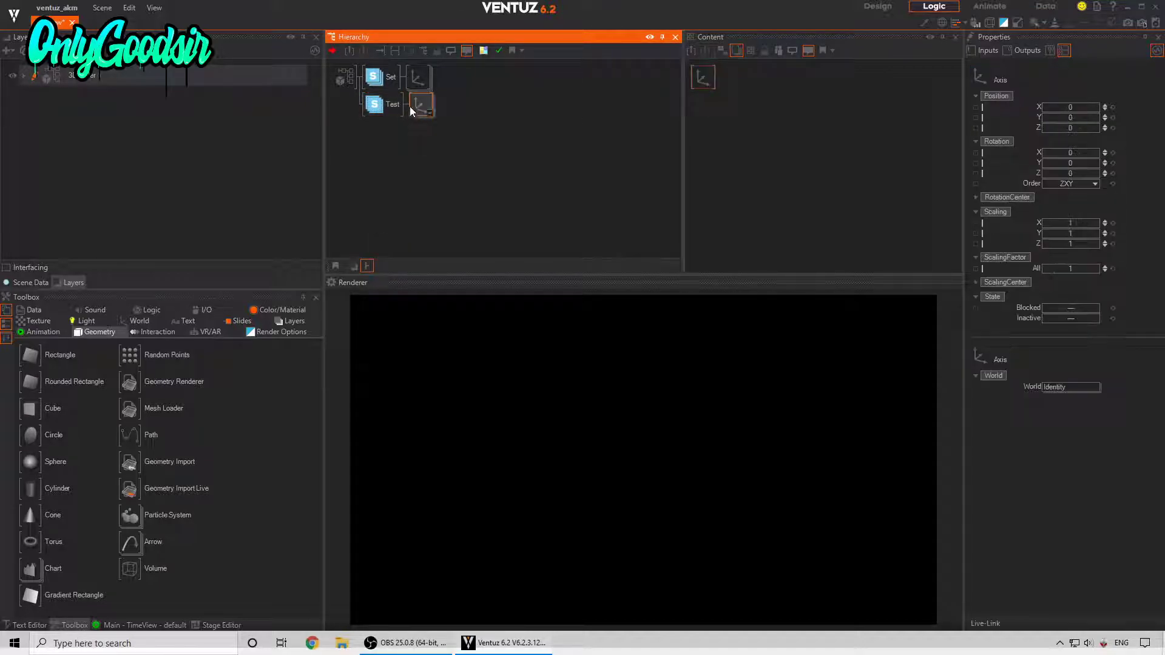
Add a rounded rectangle under the new axis, widen it into a long bar and increase its RoundedSize for round ends.
{"action": "key", "text": "space"}
{"action": "type", "text": "round"}
{"action": "left_click_drag", "start_coordinate": [449, 141], "coordinate": [438, 111]}
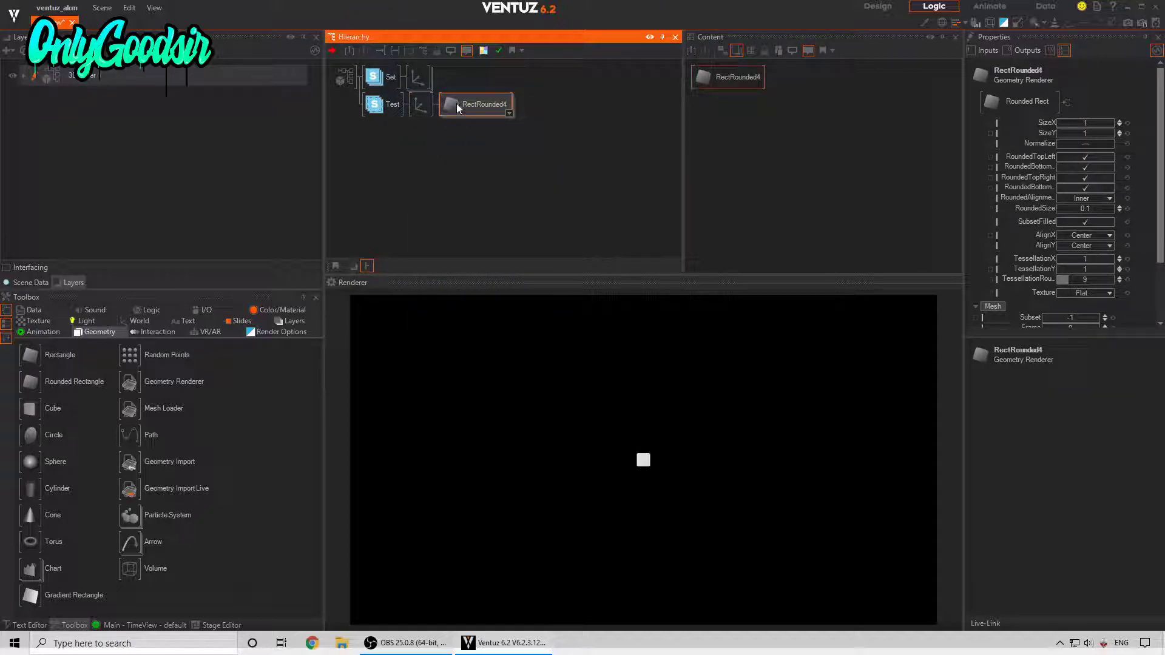
{"action": "left_click_drag", "start_coordinate": [1086, 123], "coordinate": [1116, 123]}
{"action": "left_click_drag", "start_coordinate": [1088, 215], "coordinate": [1099, 216]}
Rearrange the branches so the scene's root axis sits under Stencil Test and the rounded rectangle's axis under Stencil Set.
{"action": "left_click_drag", "start_coordinate": [382, 74], "coordinate": [379, 106]}
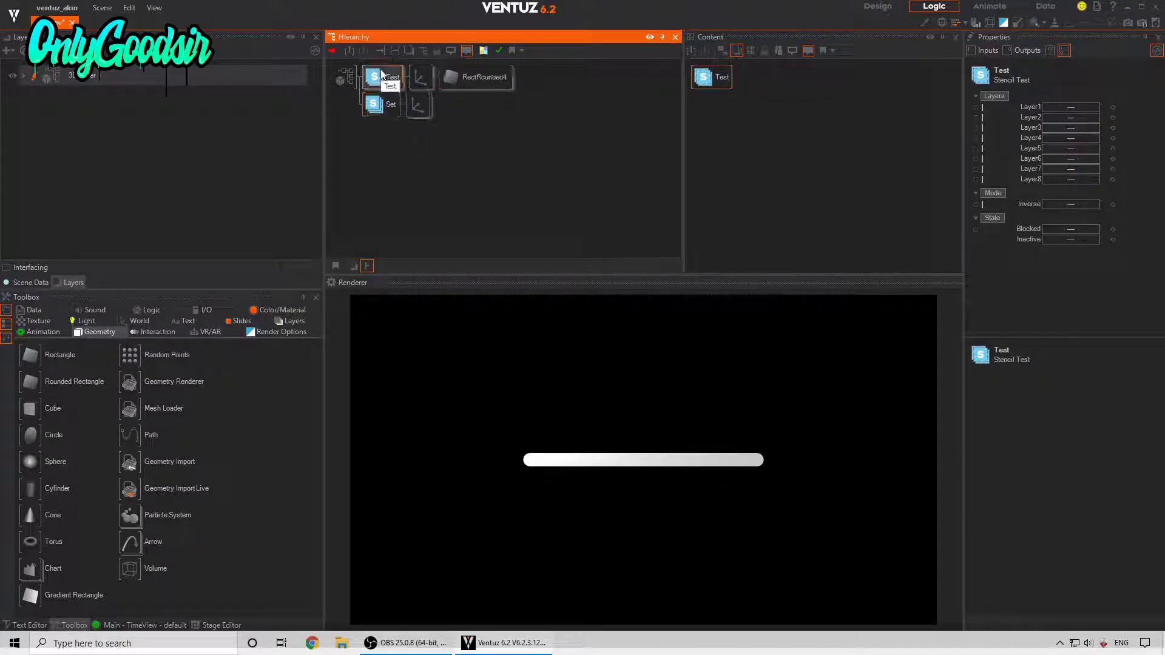
{"action": "left_click", "coordinate": [377, 108]}
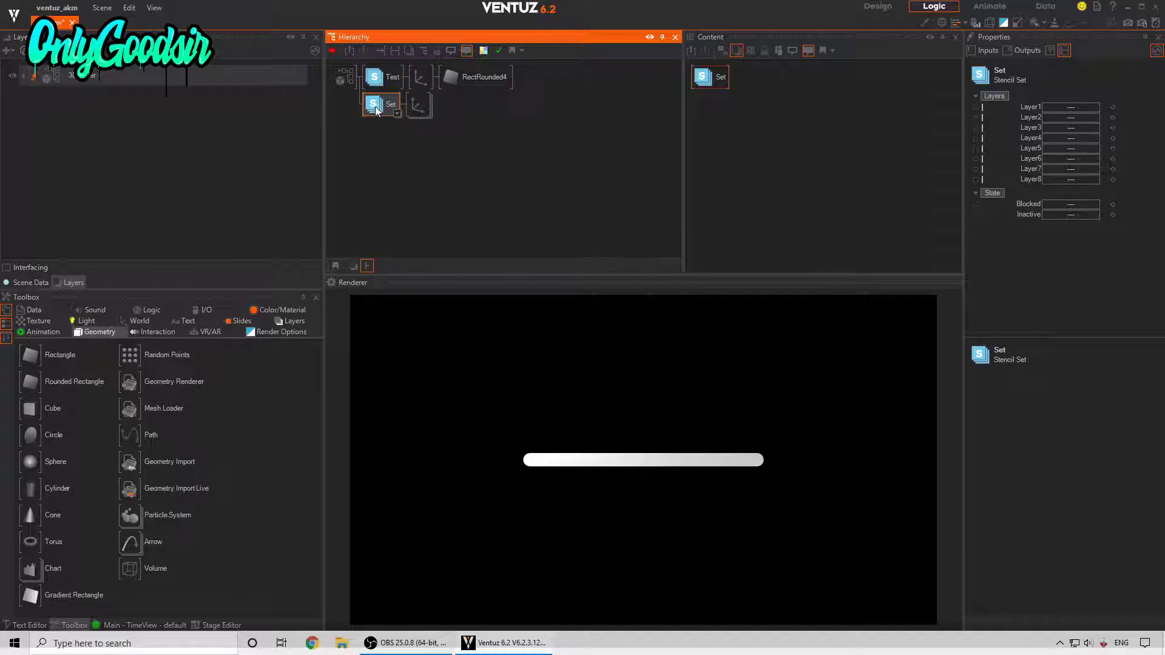
{"action": "left_click_drag", "start_coordinate": [413, 79], "coordinate": [382, 79]}
{"action": "left_click", "coordinate": [386, 78]}
{"action": "left_click", "coordinate": [429, 113]}
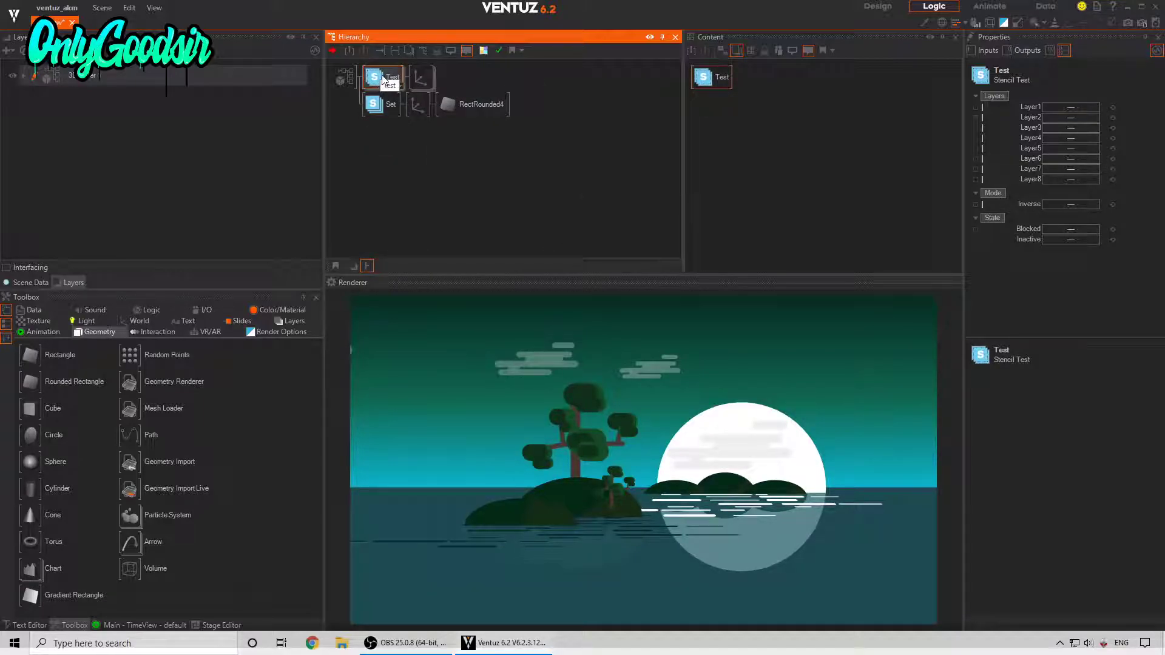
Enable Layer1 on both the Stencil Test and the Stencil Set.
{"action": "left_click", "coordinate": [375, 104], "text": "ctrl"}
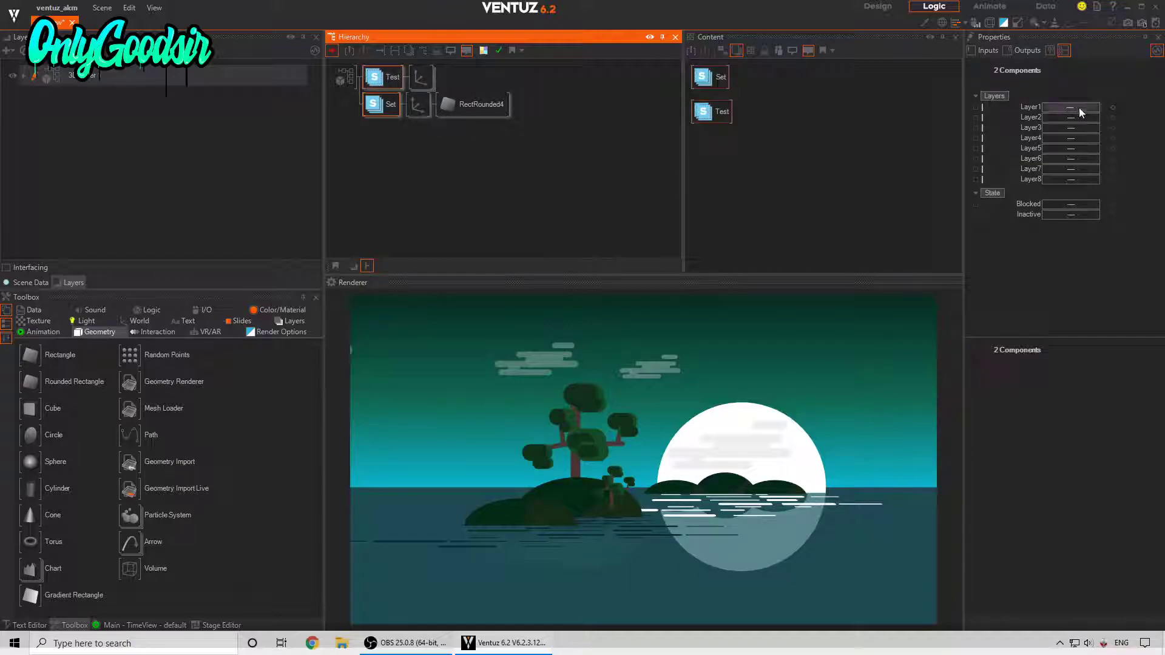
{"action": "left_click", "coordinate": [1080, 107]}
{"action": "left_click", "coordinate": [725, 111]}
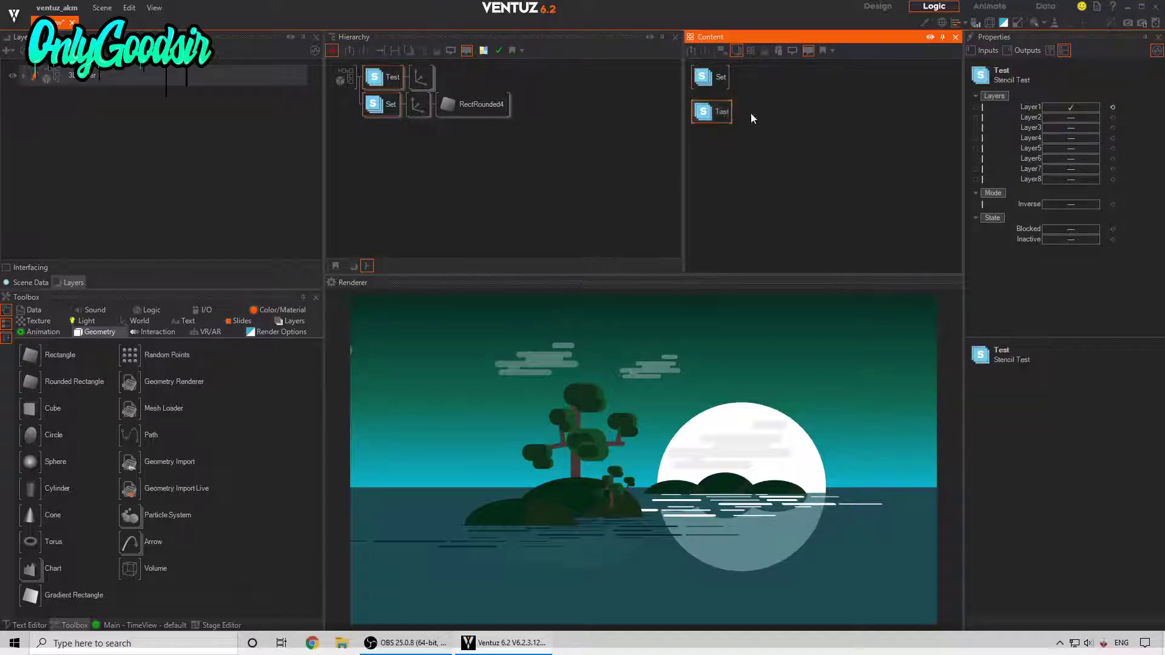
Enable Inverse on the Stencil Test and move the Stencil Set branch above it in the hierarchy.
{"action": "left_click", "coordinate": [1069, 204]}
{"action": "left_click", "coordinate": [380, 105]}
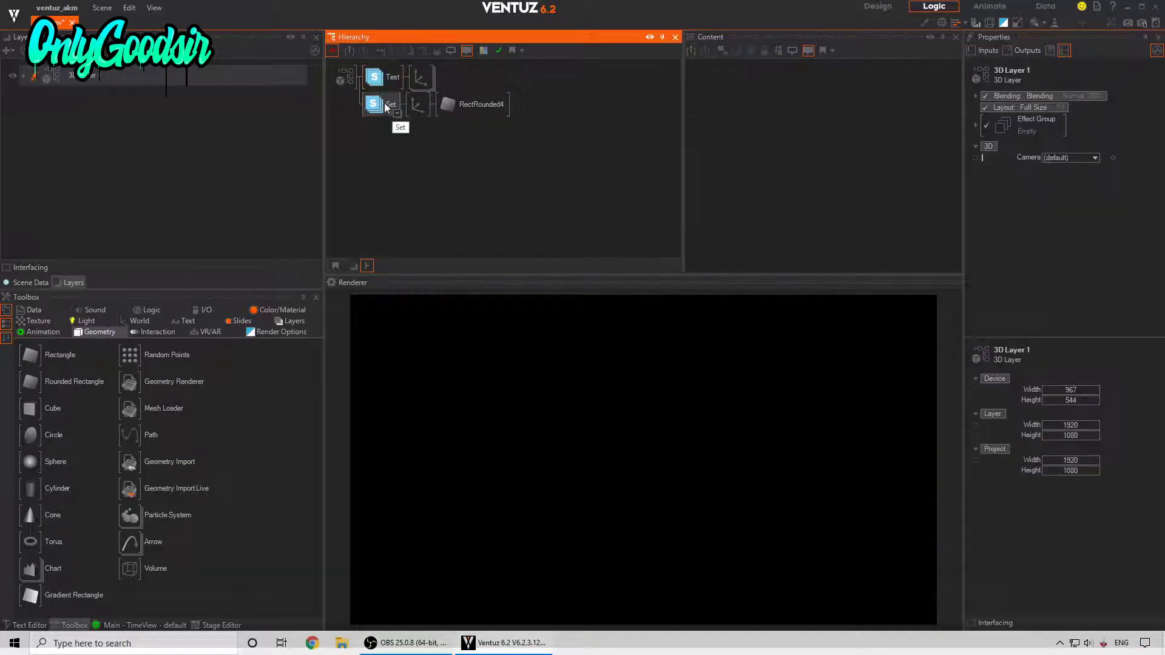
{"action": "left_click_drag", "start_coordinate": [381, 105], "coordinate": [383, 78]}
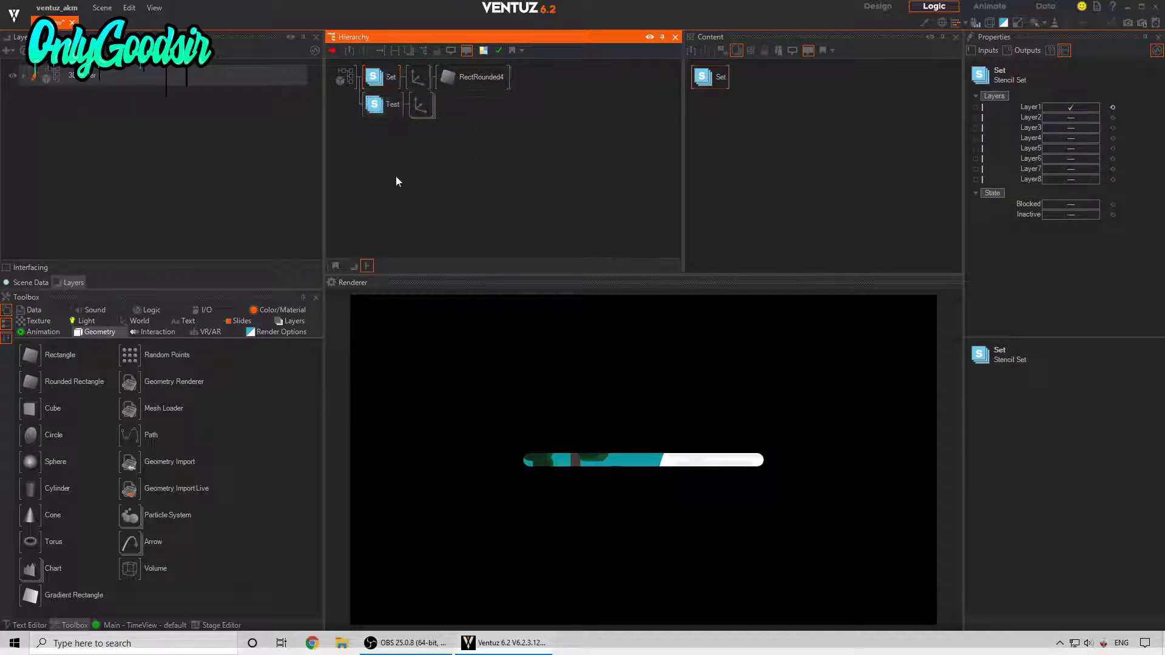
Raise the Stencil Set bar's axis to the upper edge of the render and set the bar's SizeX to 9.6.
{"action": "left_click", "coordinate": [437, 83]}
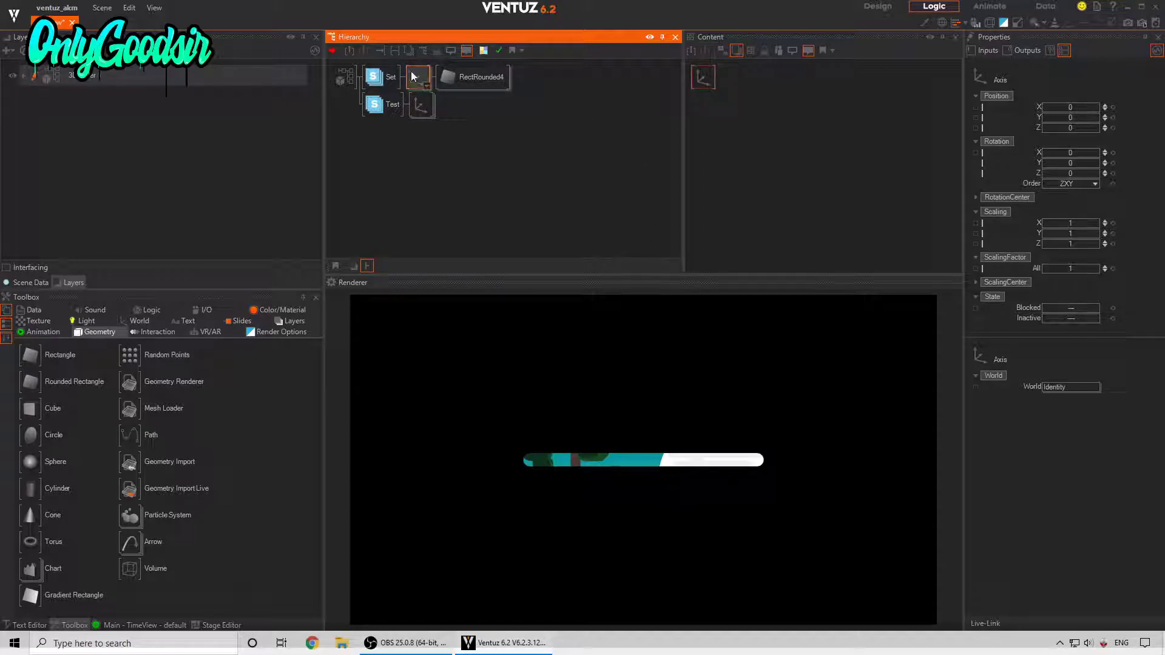
{"action": "left_click_drag", "start_coordinate": [1072, 116], "coordinate": [1104, 135]}
{"action": "left_click", "coordinate": [487, 80]}
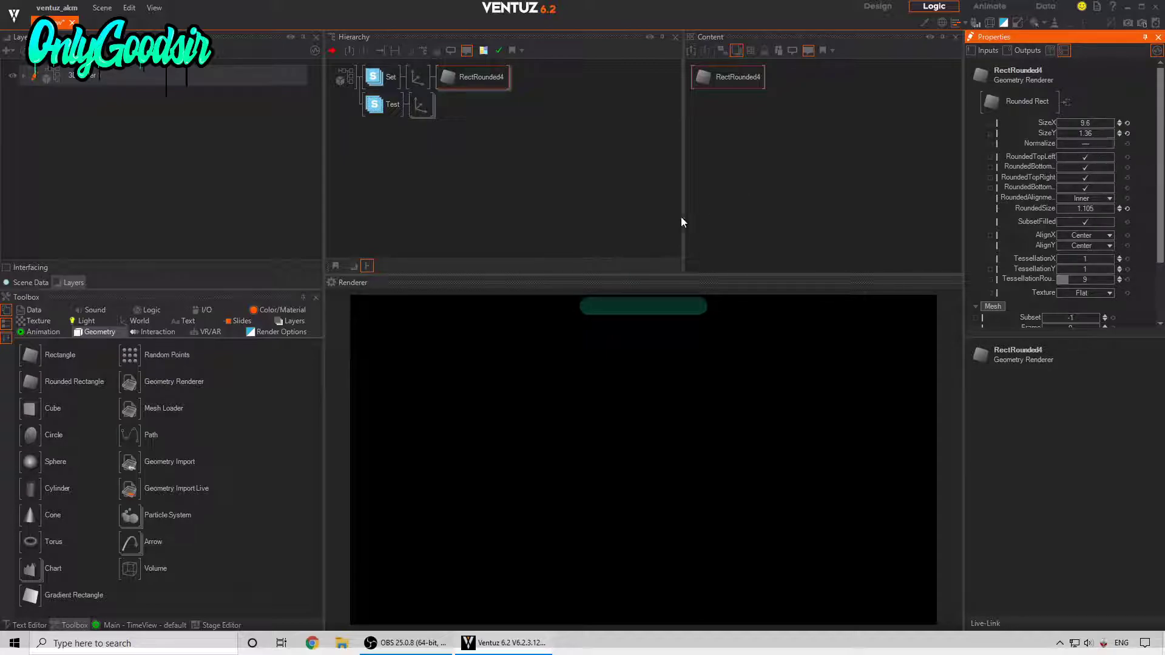
Duplicate the bar together with its axis and lower the copy to Y 10.28, just below the original.
{"action": "left_click", "coordinate": [418, 107]}
{"action": "left_click_drag", "start_coordinate": [411, 77], "coordinate": [416, 97]}
{"action": "mouse_move", "coordinate": [1056, 118]}
{"action": "left_mouse_down"}
{"action": "mouse_move", "coordinate": [1043, 113]}
{"action": "mouse_move", "coordinate": [1063, 114]}
{"action": "left_mouse_up"}
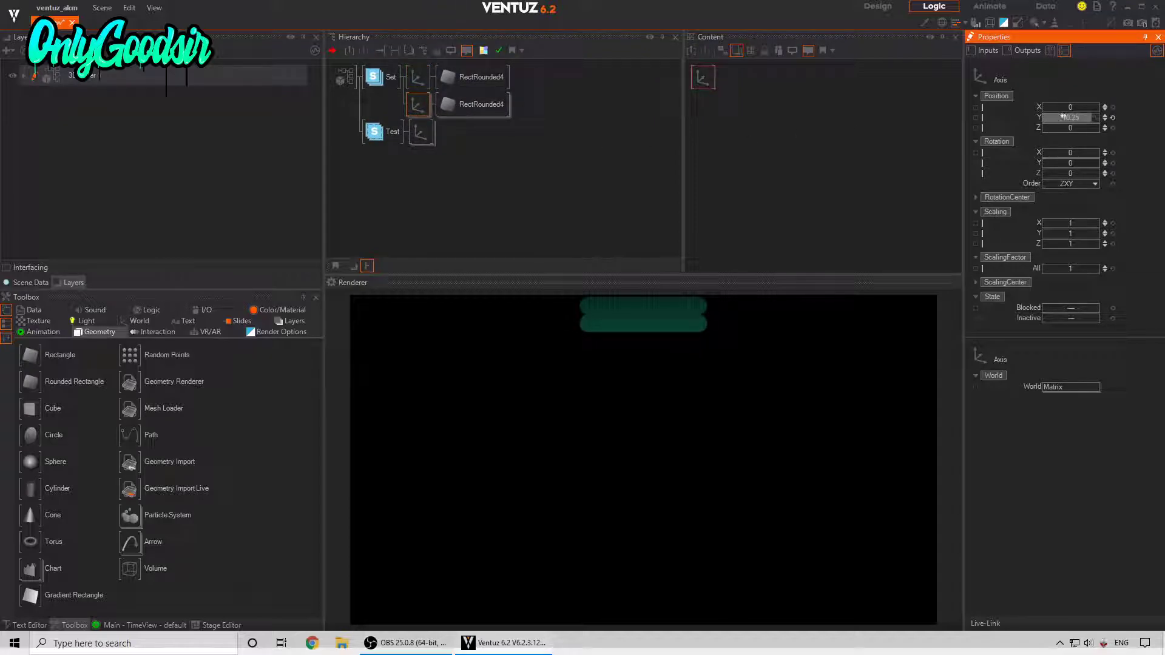
Replicate the second bar's axis as 15 copied instances.
{"action": "left_click", "coordinate": [419, 113]}
{"action": "right_click_drag", "start_coordinate": [416, 108], "coordinate": [417, 111]}
{"action": "left_click", "coordinate": [448, 162]}
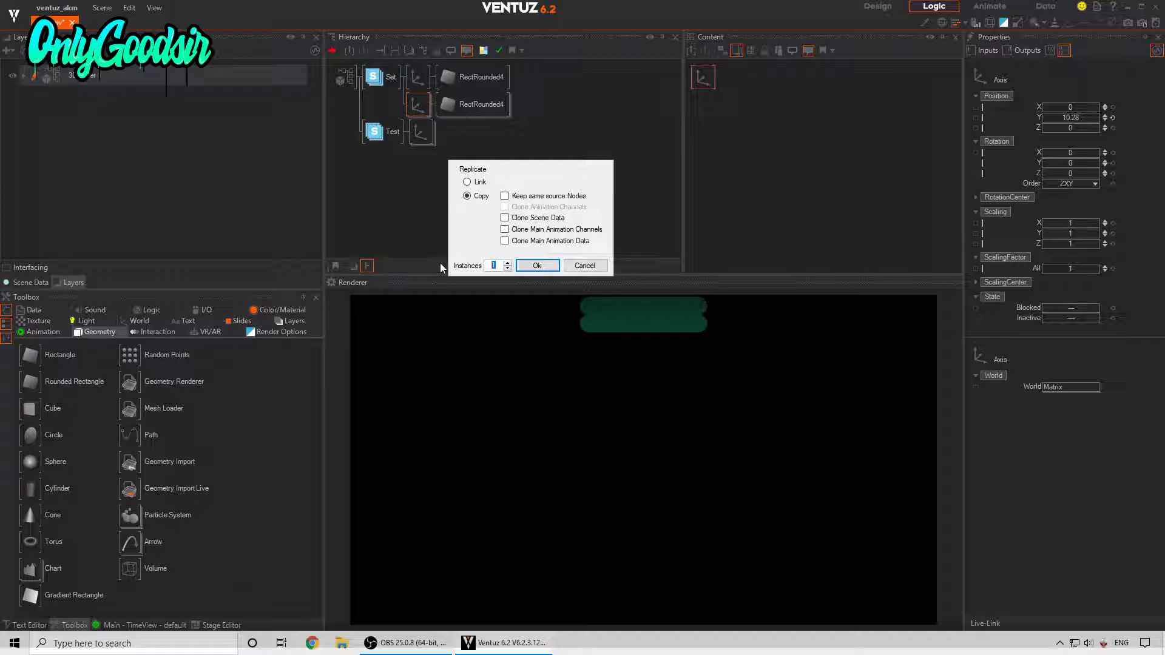
{"action": "type", "text": "15"}
{"action": "left_click", "coordinate": [533, 265]}
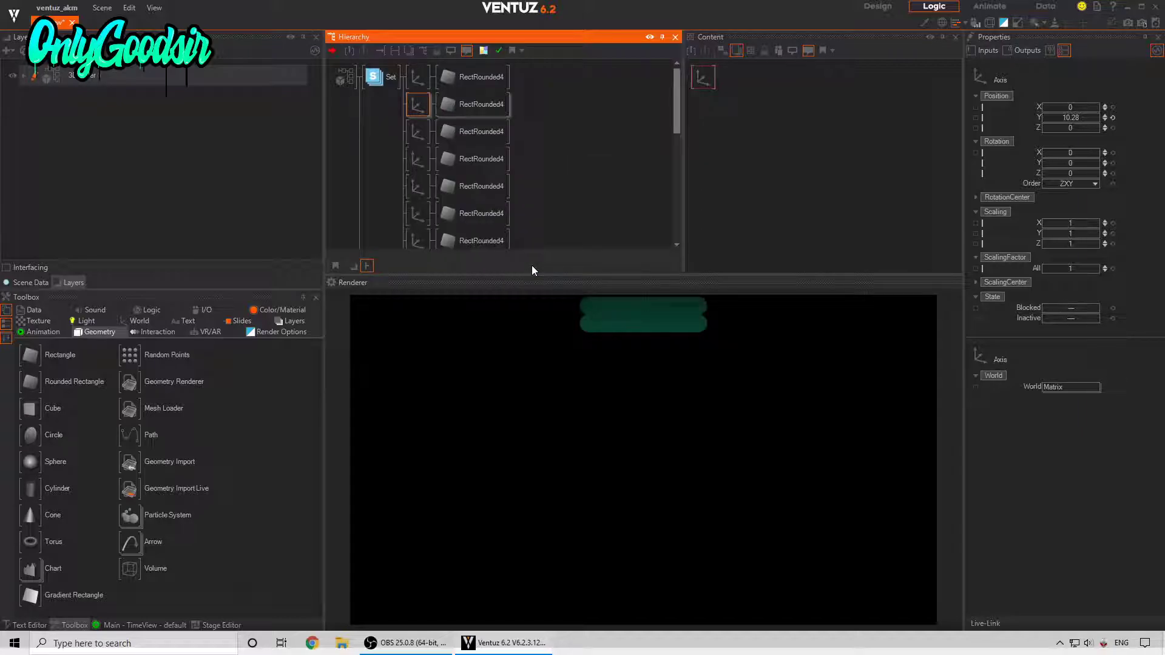
Insert an Arrange node between the Stencil Set and the bar axes, with its Y alignment set to TopChain.
{"action": "double_click", "coordinate": [383, 124]}
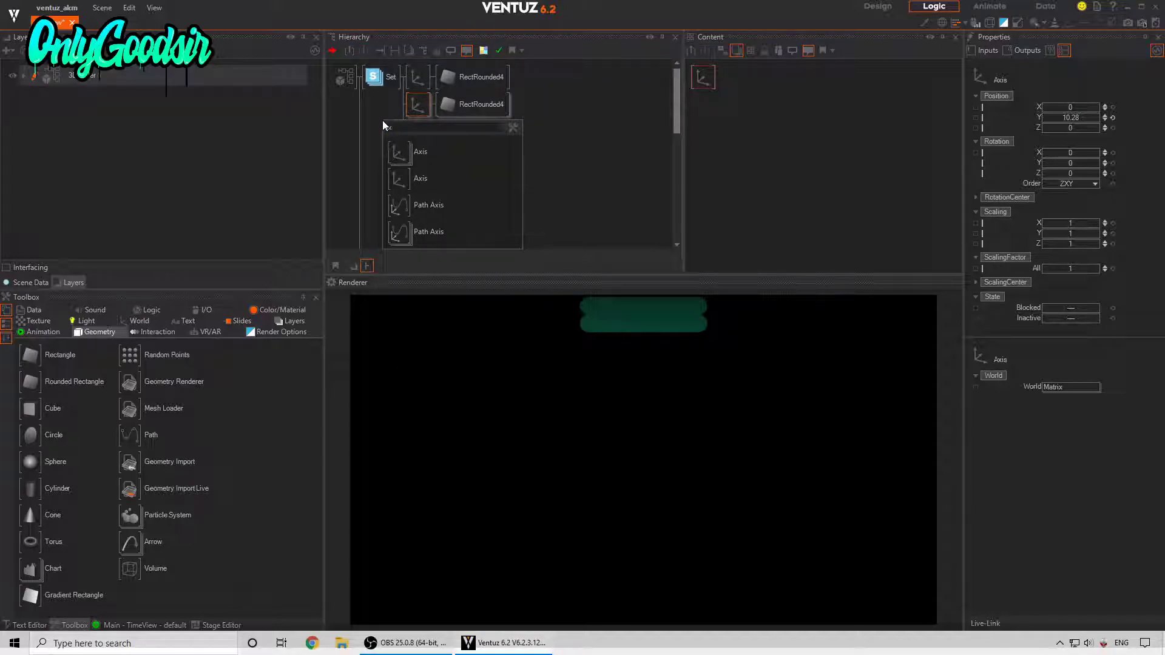
{"action": "left_click", "coordinate": [370, 136]}
{"action": "double_click", "coordinate": [373, 135]}
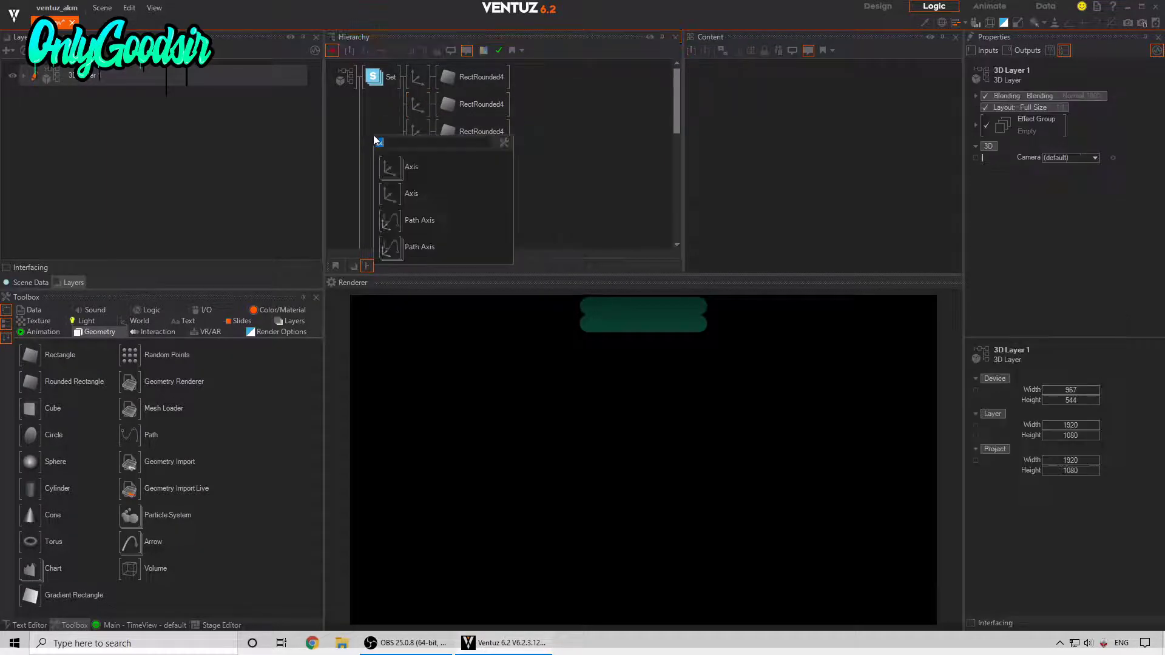
{"action": "type", "text": "ar"}
{"action": "mouse_move", "coordinate": [396, 199]}
{"action": "left_mouse_down"}
{"action": "mouse_move", "coordinate": [419, 126]}
{"action": "mouse_move", "coordinate": [417, 82]}
{"action": "left_mouse_up"}
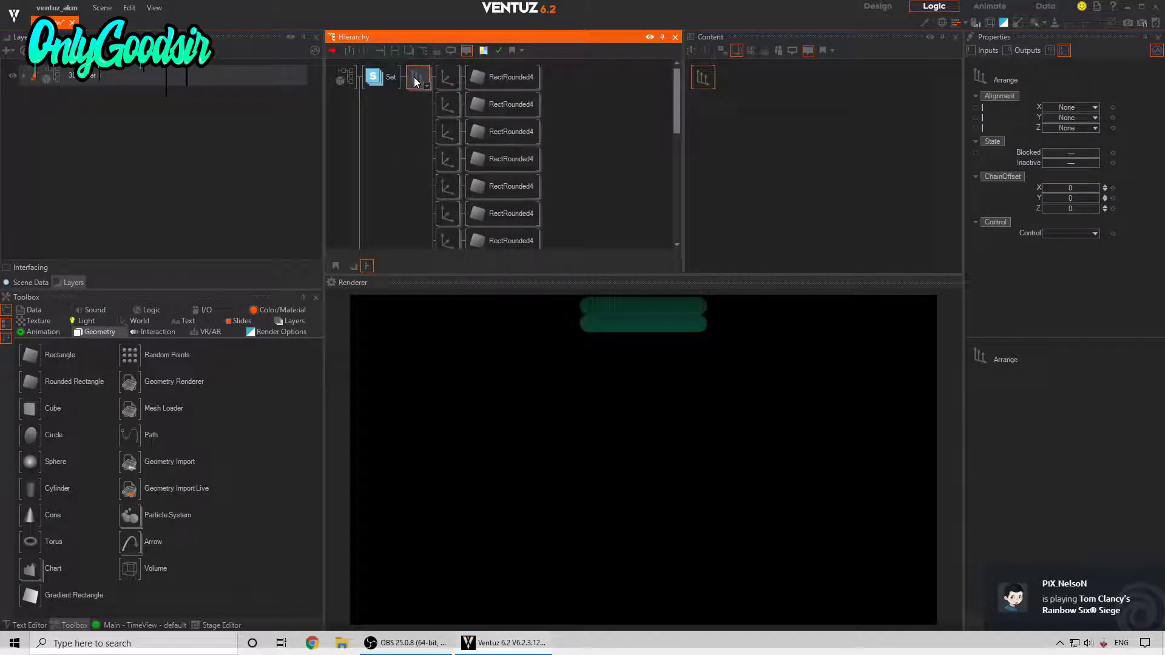
{"action": "left_click", "coordinate": [1094, 117]}
{"action": "left_click", "coordinate": [1061, 206]}
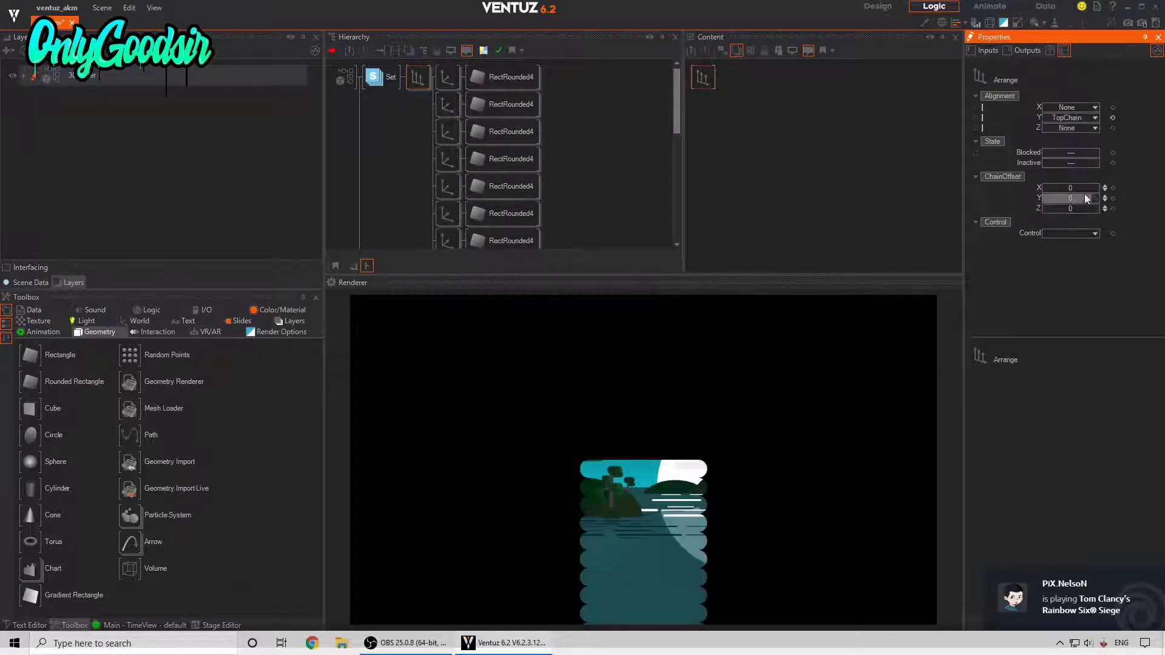
Insert an Axis between the Stencil Set and the Arrange node and raise it to Y 12.48.
{"action": "double_click", "coordinate": [419, 103]}
{"action": "type", "text": "ax"}
{"action": "left_click_drag", "start_coordinate": [432, 136], "coordinate": [410, 81]}
{"action": "mouse_move", "coordinate": [1095, 121]}
{"action": "left_mouse_down"}
{"action": "mouse_move", "coordinate": [1064, 115]}
{"action": "mouse_move", "coordinate": [1084, 117]}
{"action": "left_mouse_up"}
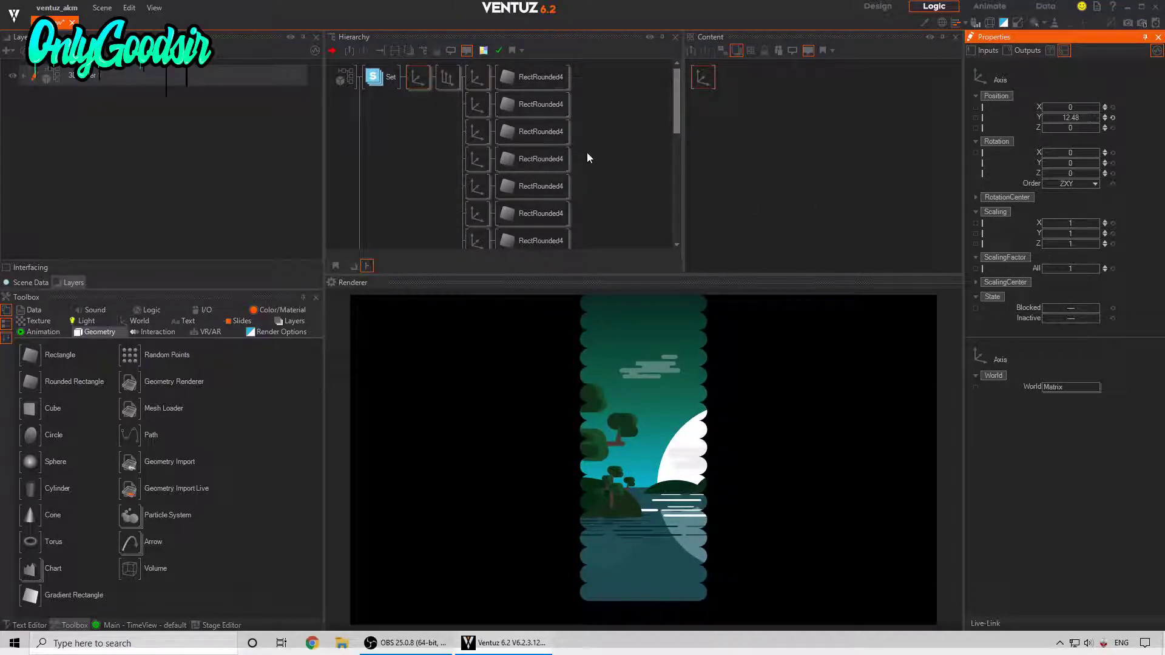
Duplicate the last bar's axis to extend the stack downward by one more bar.
{"action": "scroll", "coordinate": [604, 173], "scroll_direction": "down", "scroll_amount": 5}
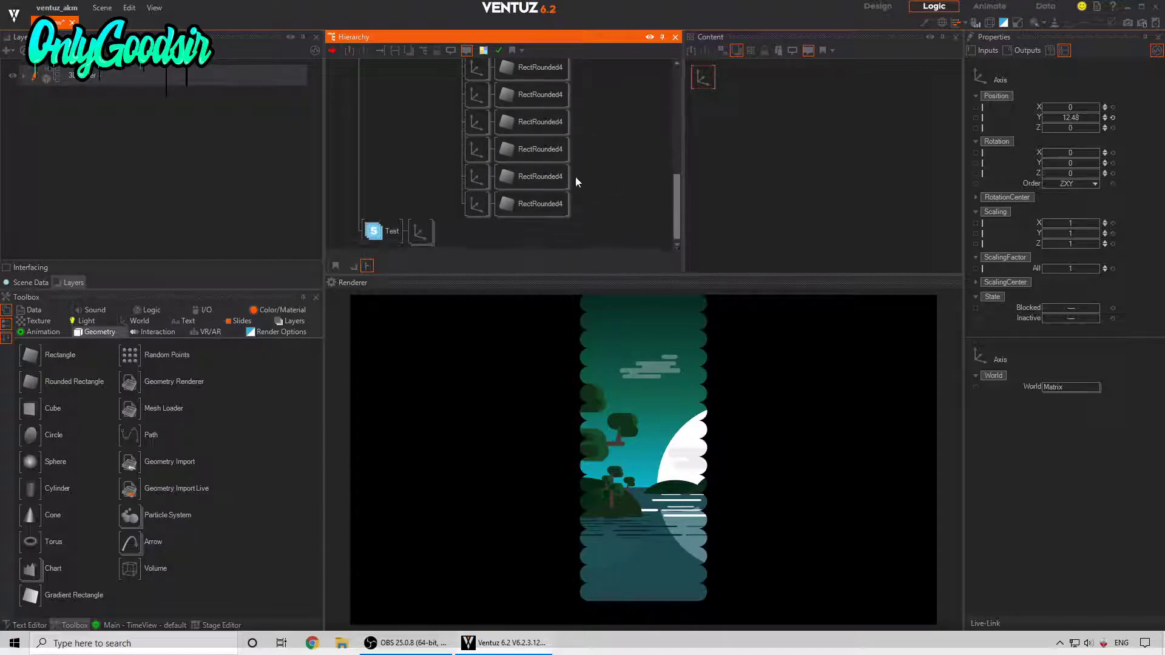
{"action": "left_click_drag", "start_coordinate": [474, 204], "coordinate": [477, 223], "text": "ctrl"}
{"action": "left_click", "coordinate": [477, 231]}
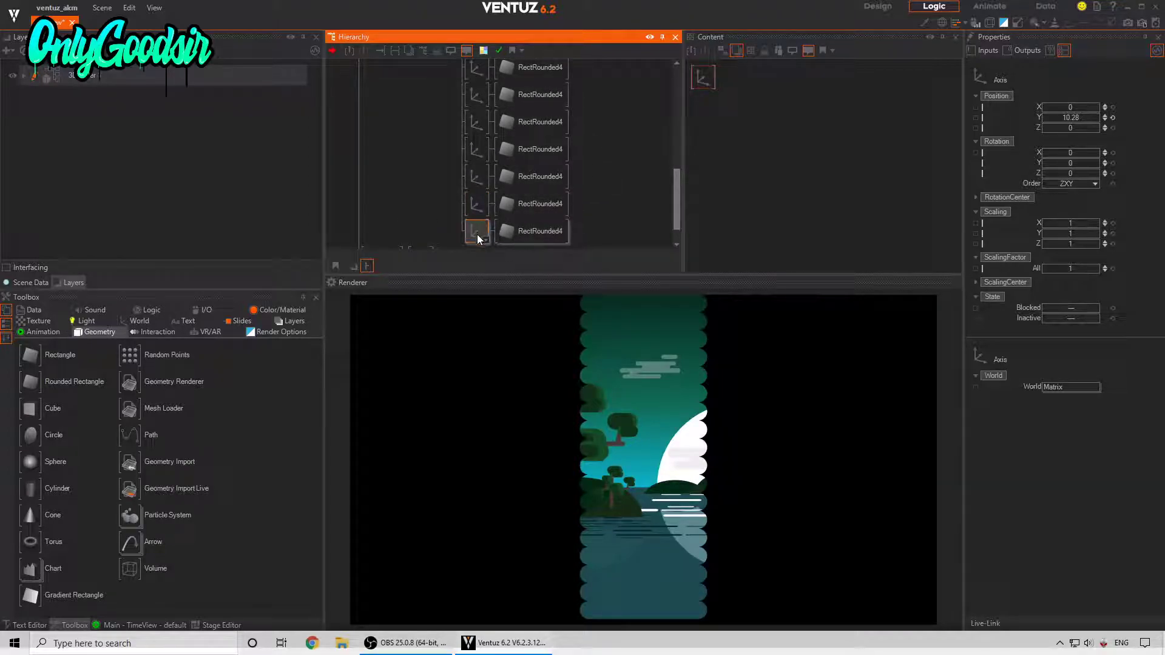
Widen the upper nine stencil bars to irregular lengths by varying SizeX, with the ninth bar at 39.9.
{"action": "scroll", "coordinate": [612, 176], "scroll_direction": "up", "scroll_amount": 3}
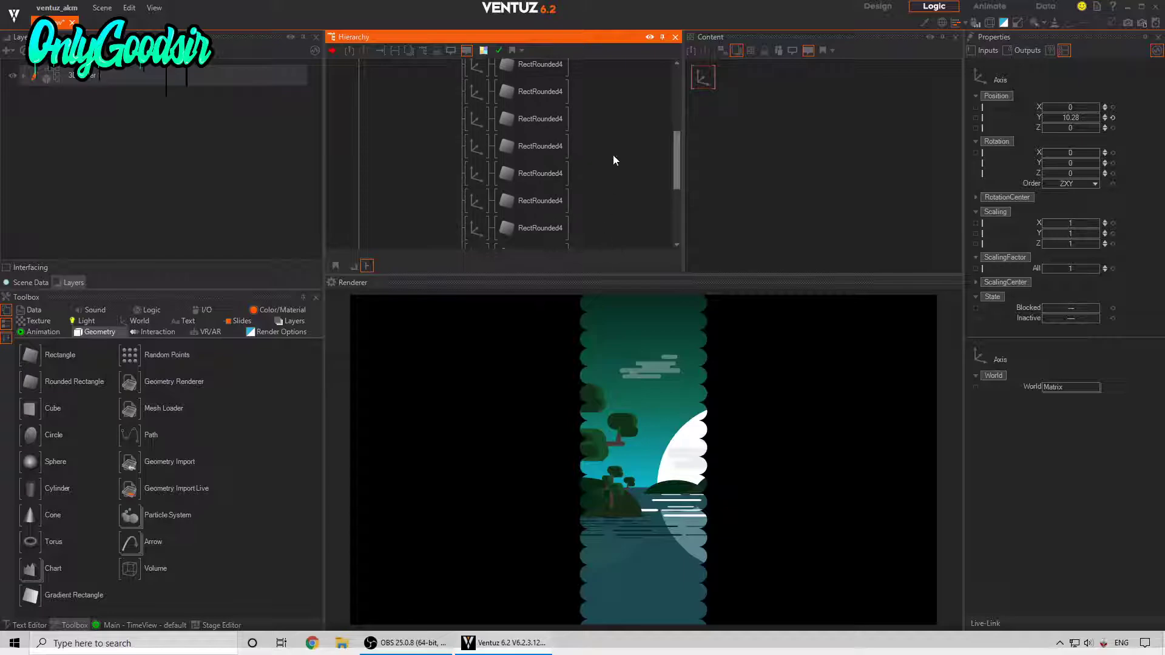
{"action": "scroll", "coordinate": [611, 236], "scroll_direction": "up", "scroll_amount": 2}
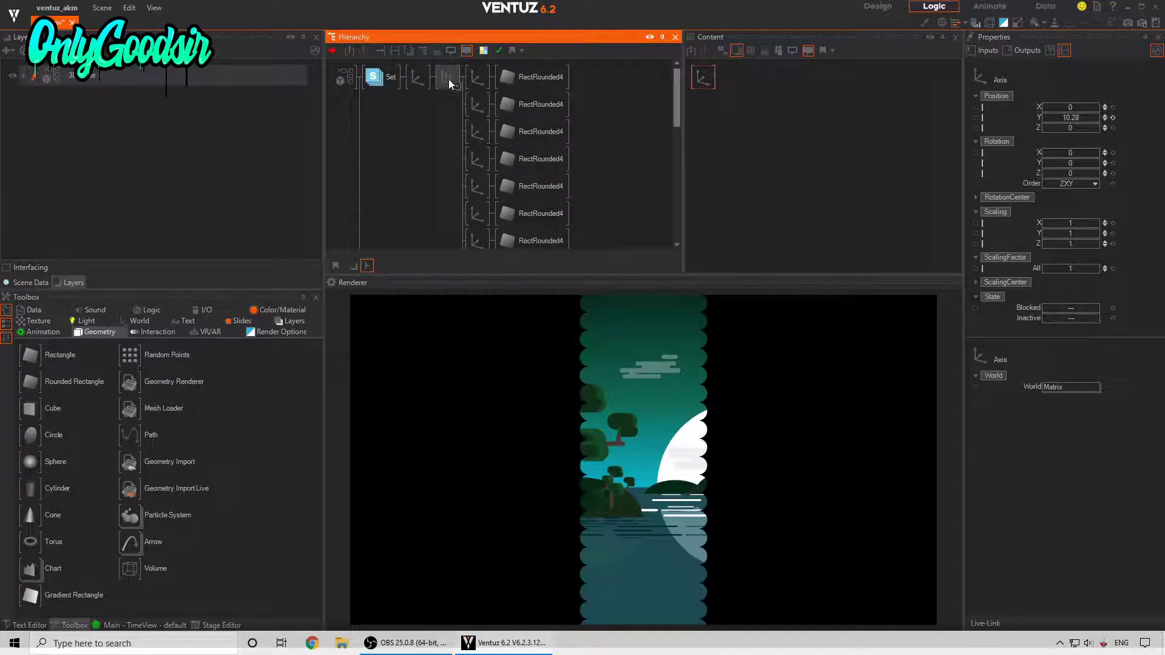
{"action": "left_click", "coordinate": [525, 80]}
{"action": "left_click_drag", "start_coordinate": [1087, 122], "coordinate": [1113, 126]}
{"action": "left_click", "coordinate": [534, 109]}
{"action": "left_click", "coordinate": [545, 129]}
{"action": "left_click", "coordinate": [528, 152]}
{"action": "left_click", "coordinate": [544, 185]}
{"action": "left_click", "coordinate": [525, 206]}
{"action": "left_click", "coordinate": [520, 238]}
{"action": "scroll", "coordinate": [589, 224], "scroll_direction": "down", "scroll_amount": 2}
{"action": "left_click", "coordinate": [510, 205]}
{"action": "scroll", "coordinate": [571, 169], "scroll_direction": "down", "scroll_amount": 2}
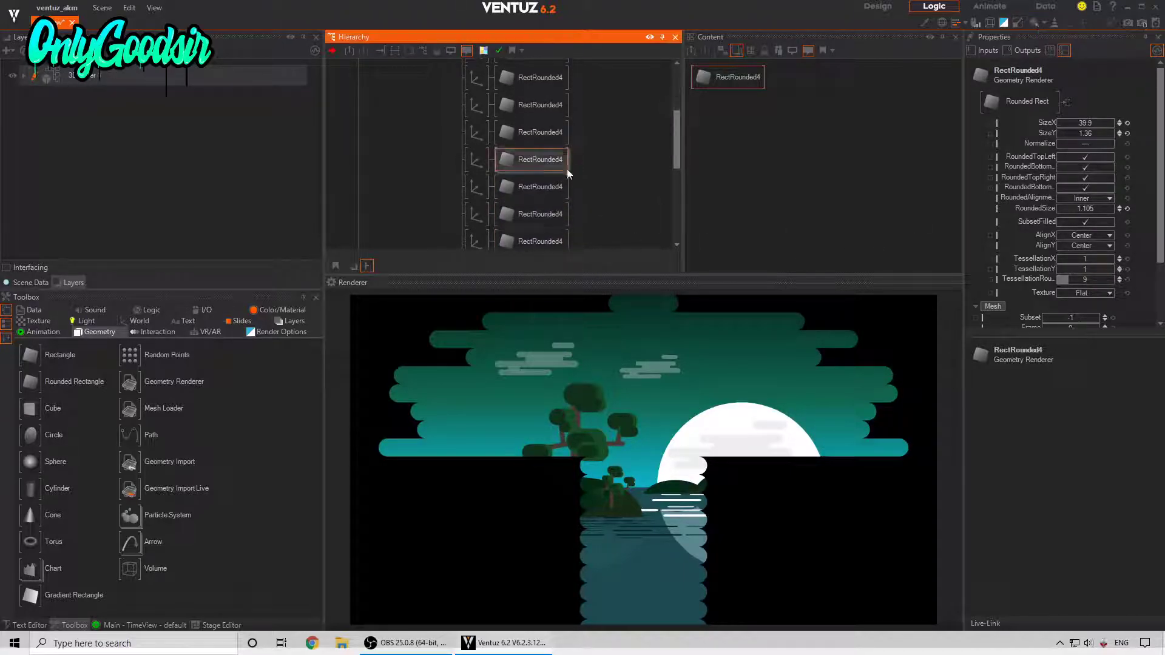
Widen the next three bars around the horizon to differing lengths, with the lowest of them at SizeX 30.6.
{"action": "left_click_drag", "start_coordinate": [1075, 126], "coordinate": [1112, 131]}
{"action": "left_click", "coordinate": [533, 217]}
{"action": "left_click", "coordinate": [534, 242]}
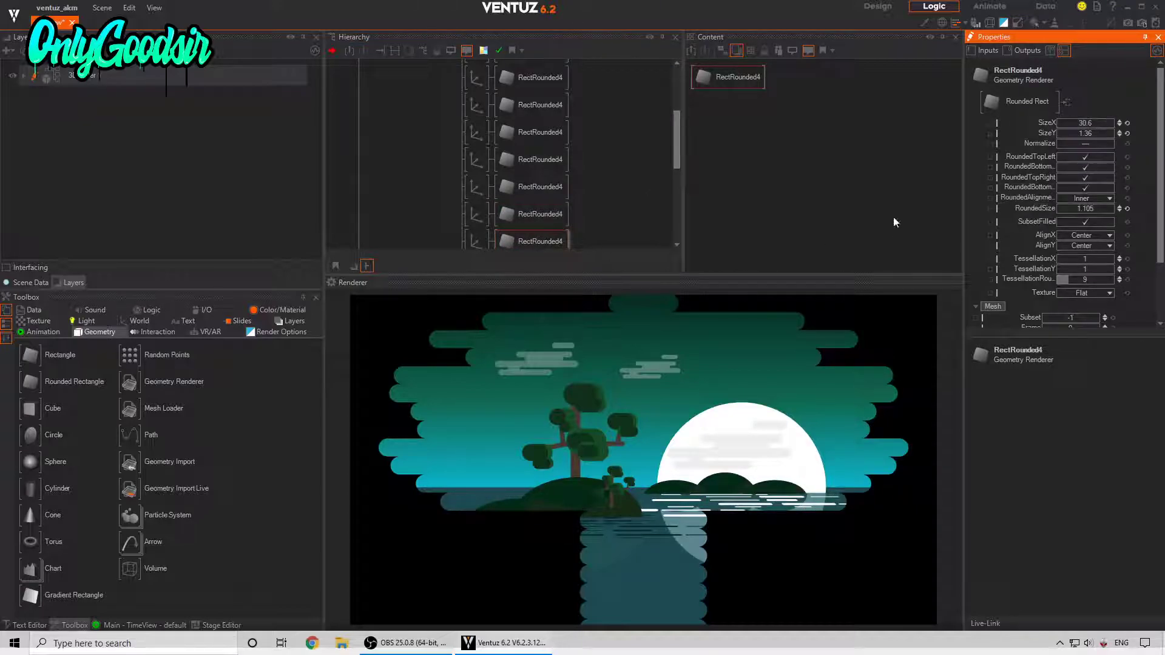
Widen the following bars over the moon's reflection to differing lengths, with the lowest of them at SizeX 35.2.
{"action": "scroll", "coordinate": [554, 227], "scroll_direction": "down", "scroll_amount": 1}
{"action": "left_click", "coordinate": [541, 205]}
{"action": "left_click_drag", "start_coordinate": [1084, 123], "coordinate": [1117, 123]}
{"action": "left_click", "coordinate": [546, 235]}
{"action": "scroll", "coordinate": [597, 221], "scroll_direction": "down", "scroll_amount": 1}
{"action": "left_click", "coordinate": [549, 237]}
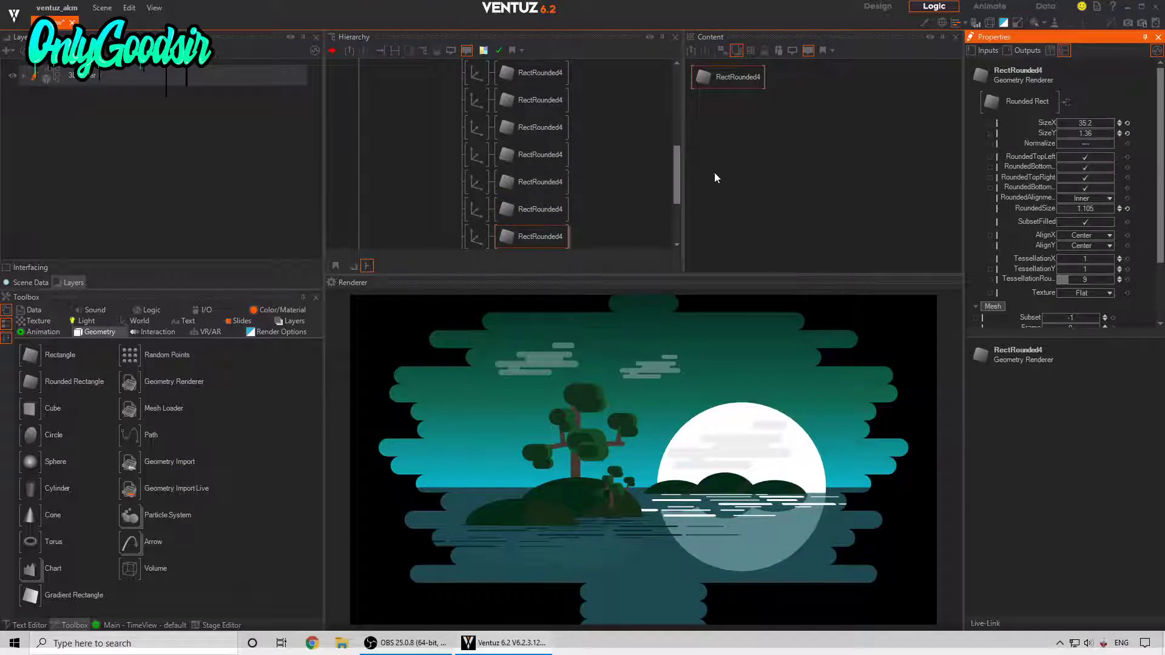
Adjust the lengths of the remaining lower bars so the mask tapers, setting the last bar's SizeX to 16.7.
{"action": "middle_click_drag", "start_coordinate": [541, 242], "coordinate": [553, 159]}
{"action": "left_click", "coordinate": [545, 178]}
{"action": "left_click_drag", "start_coordinate": [1087, 124], "coordinate": [1108, 123]}
{"action": "left_click", "coordinate": [534, 211]}
{"action": "left_click", "coordinate": [531, 239]}
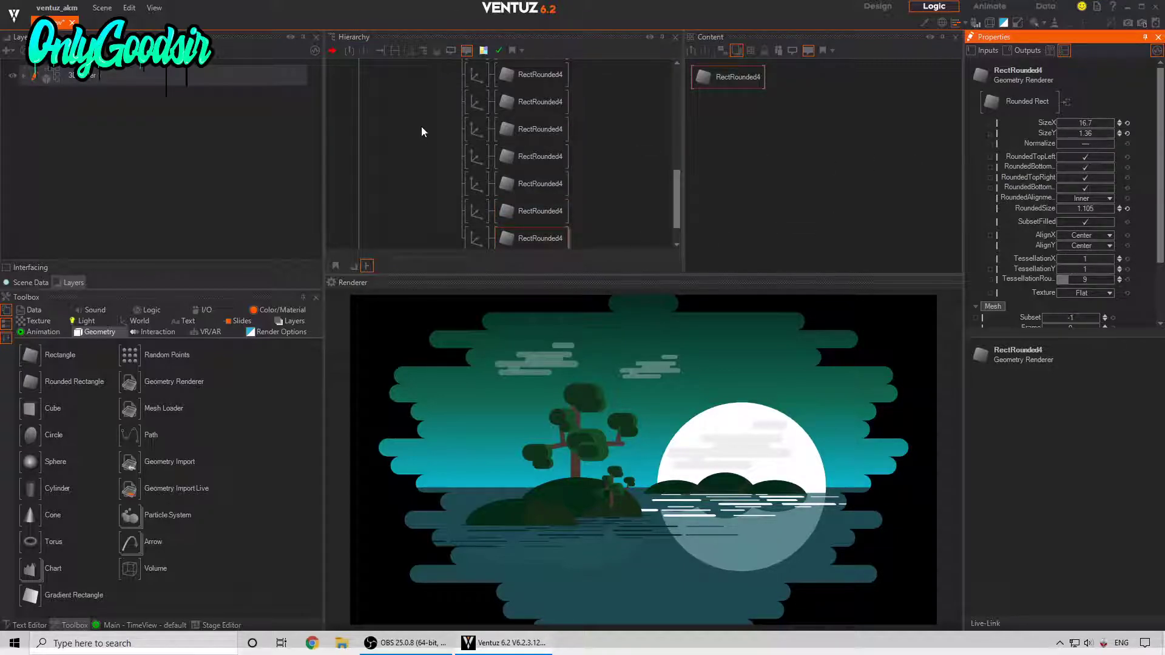
Collapse the Arrange branch, then add a 2D gradient layer and place it behind 3D Layer 1 as the background.
{"action": "scroll", "coordinate": [425, 116], "scroll_direction": "up", "scroll_amount": 10}
{"action": "double_click", "coordinate": [443, 85]}
{"action": "left_click", "coordinate": [7, 52]}
{"action": "mouse_move", "coordinate": [66, 108]}
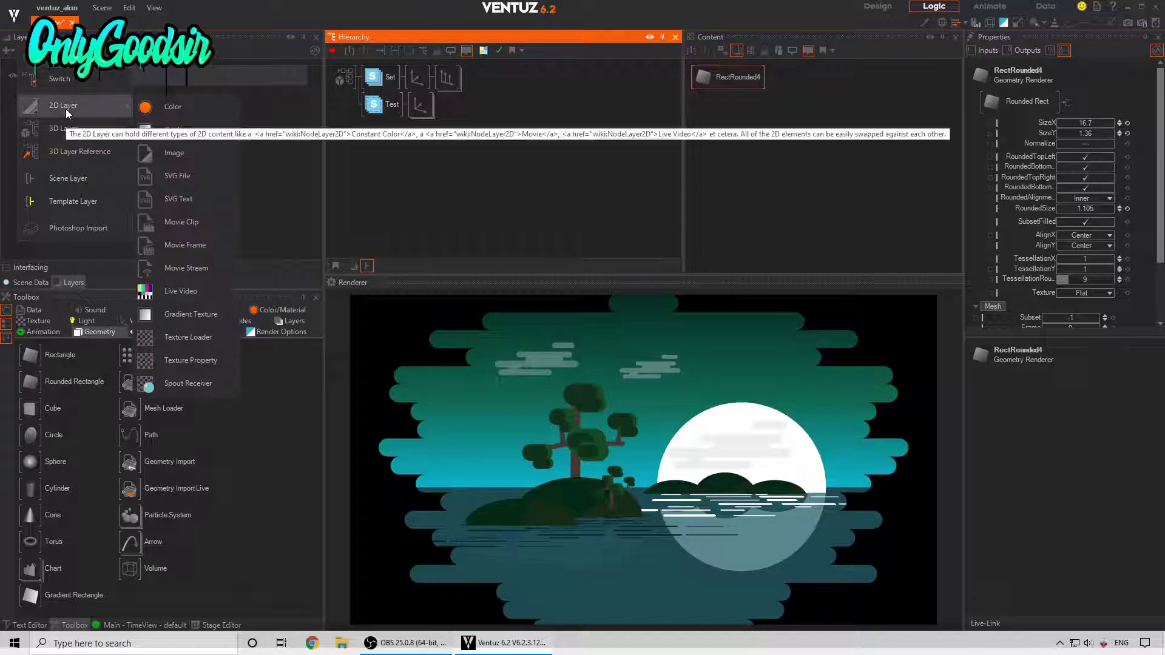
{"action": "left_click", "coordinate": [162, 127]}
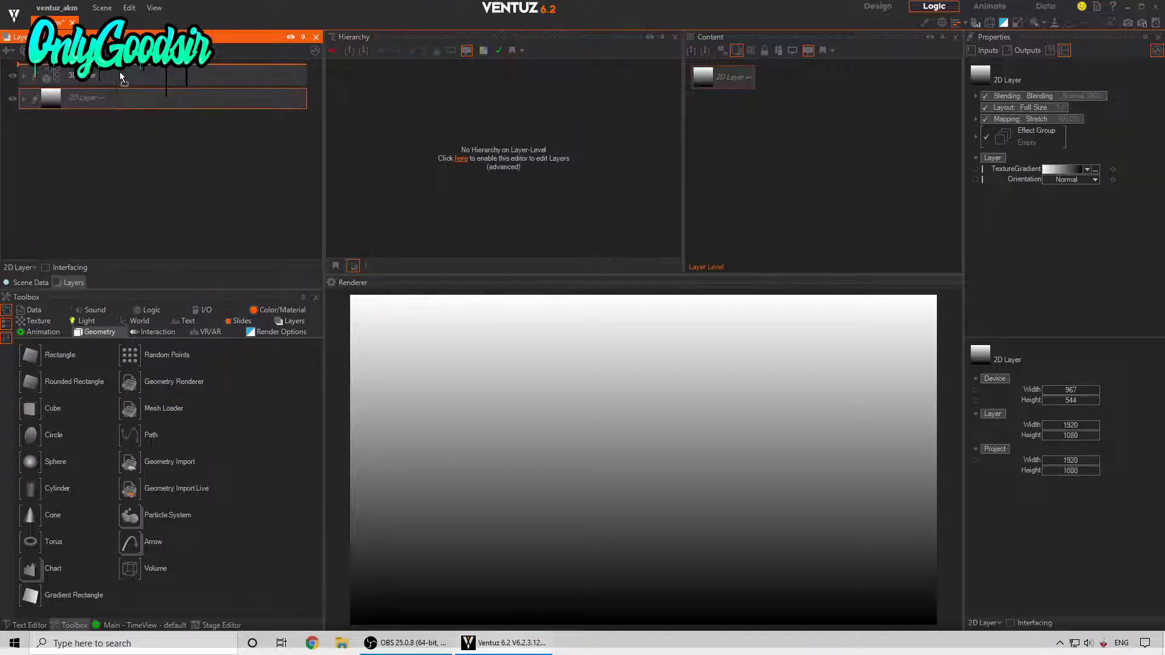
{"action": "left_click_drag", "start_coordinate": [120, 73], "coordinate": [120, 72]}
Recolour both ends of the background layer's gradient to a light warm grey.
{"action": "left_click", "coordinate": [52, 73]}
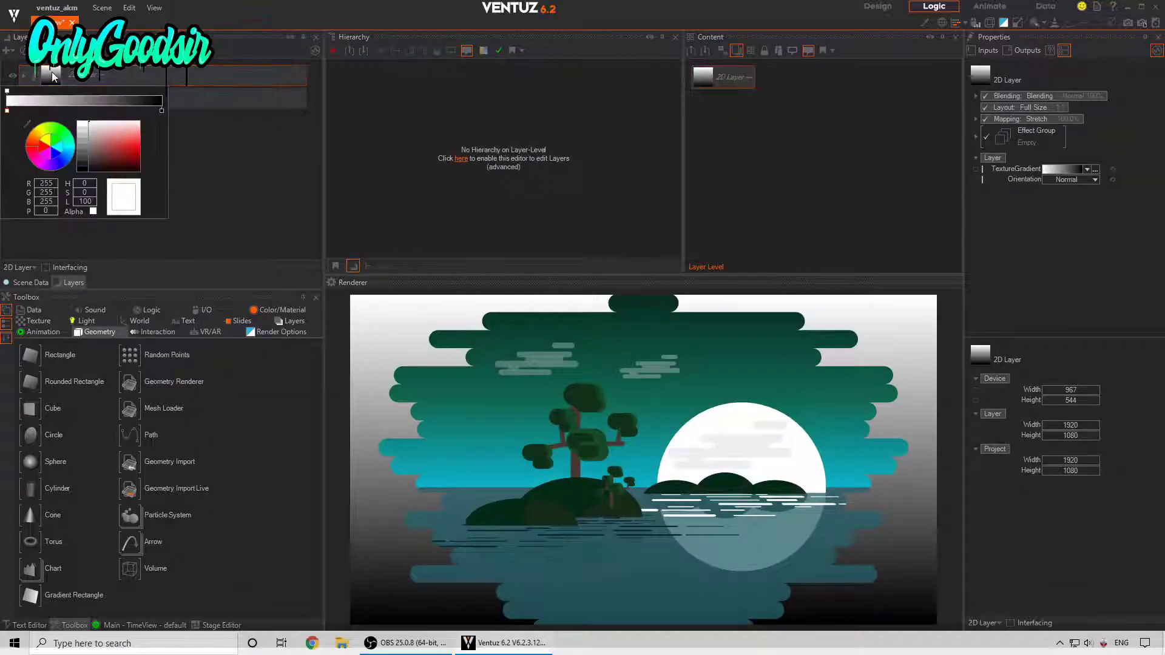
{"action": "left_click", "coordinate": [161, 111]}
{"action": "left_click_drag", "start_coordinate": [83, 161], "coordinate": [82, 138]}
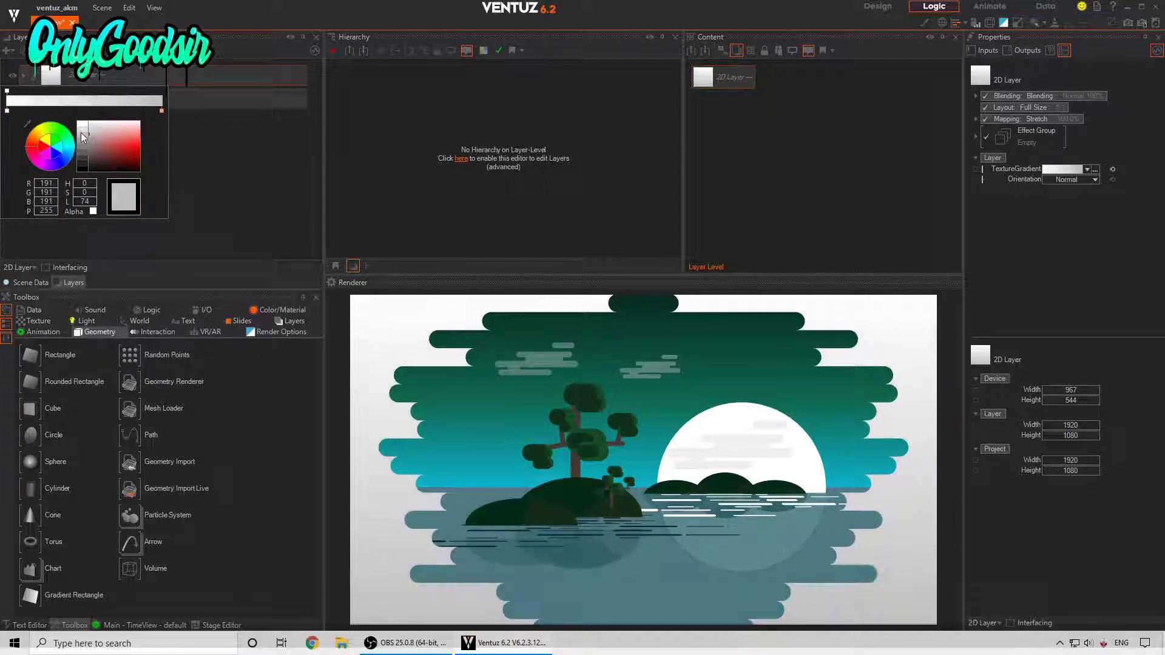
{"action": "left_click", "coordinate": [37, 143]}
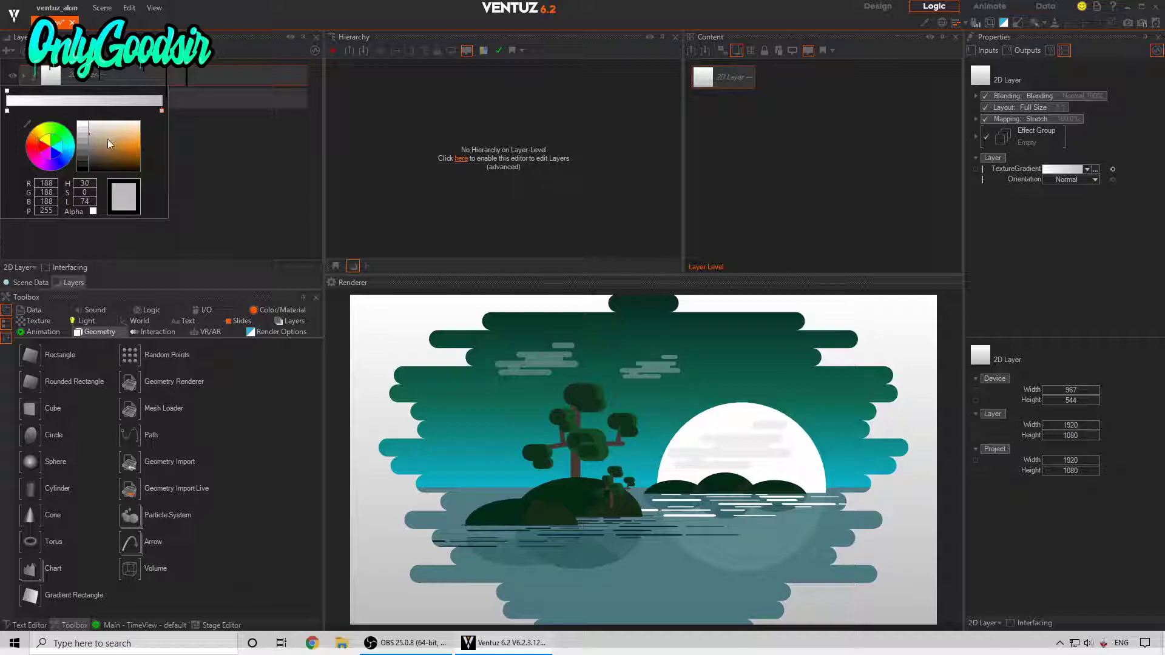
{"action": "left_click", "coordinate": [88, 132]}
{"action": "left_click_drag", "start_coordinate": [88, 132], "coordinate": [100, 133]}
{"action": "left_click", "coordinate": [7, 111]}
{"action": "left_click_drag", "start_coordinate": [89, 130], "coordinate": [86, 138]}
{"action": "left_click", "coordinate": [458, 64]}
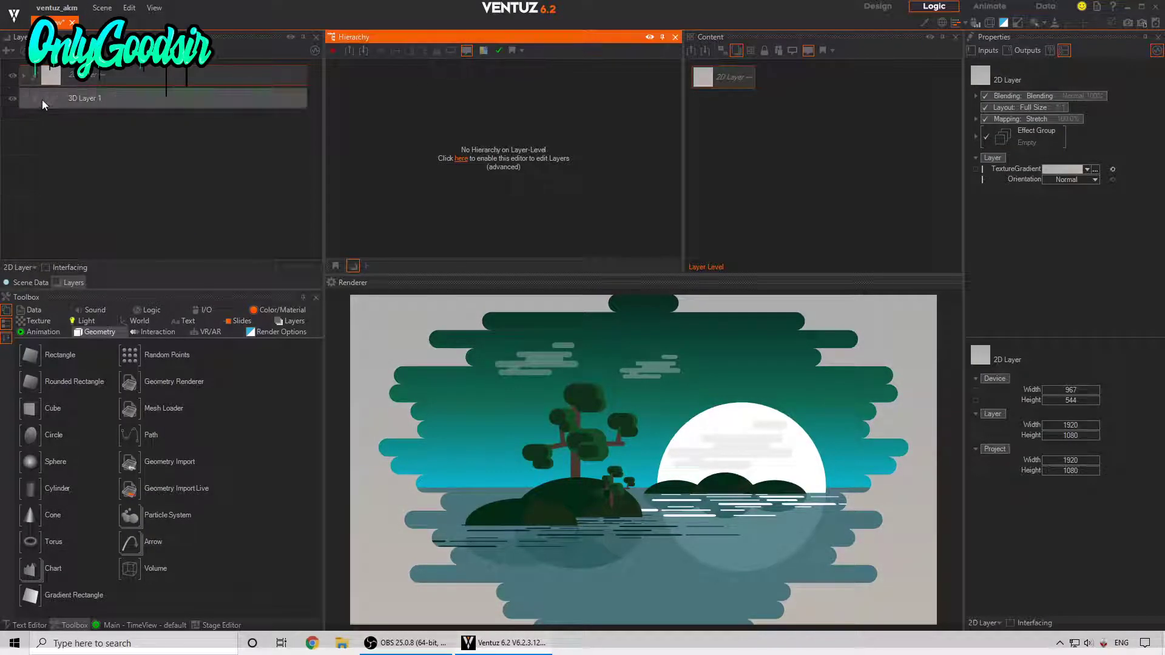
Shift the top stencil bar's axis to the left and the second bar's axis to the right along X.
{"action": "left_click", "coordinate": [37, 98]}
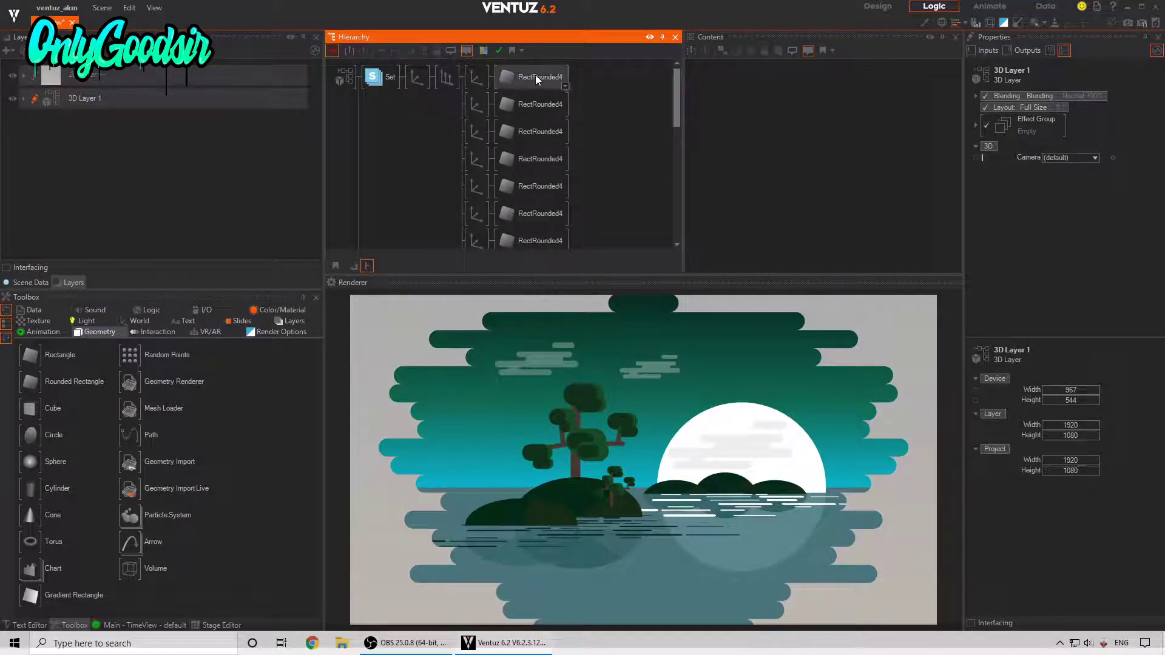
{"action": "left_click", "coordinate": [537, 78]}
{"action": "left_click", "coordinate": [476, 77]}
{"action": "left_click_drag", "start_coordinate": [1077, 107], "coordinate": [892, 165]}
{"action": "left_click", "coordinate": [476, 105]}
Set the Arrange node's Y ChainOffset to -0.049 so the bars overlap slightly.
{"action": "left_click", "coordinate": [447, 77]}
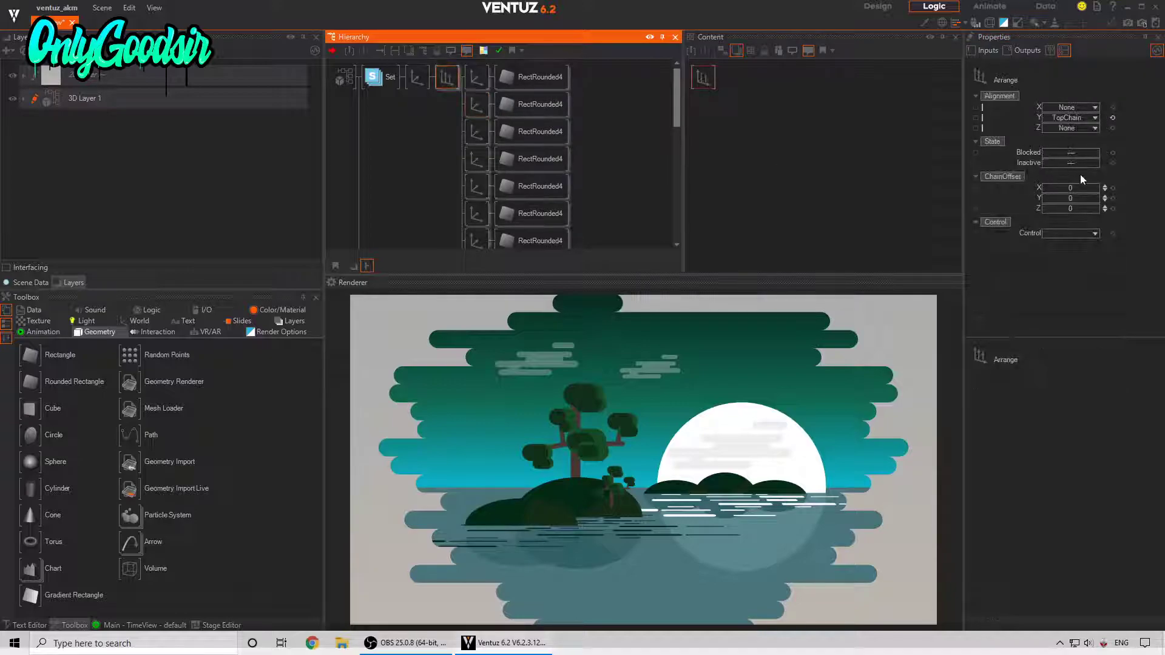
{"action": "left_click_drag", "start_coordinate": [1079, 197], "coordinate": [893, 194]}
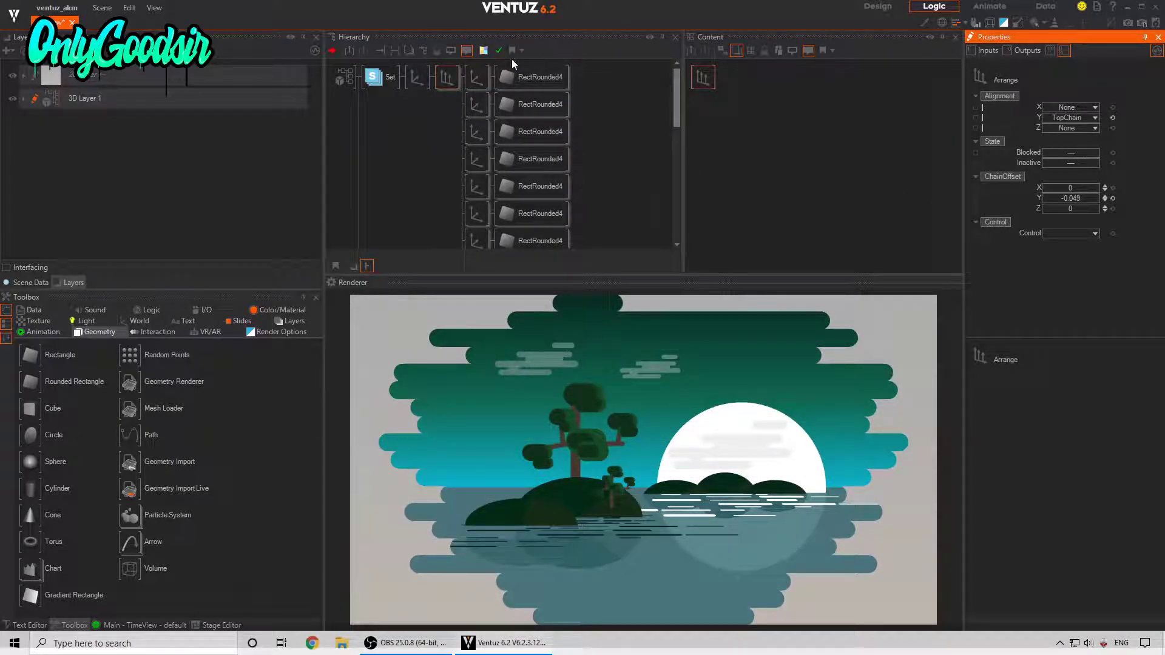
Widen the top stencil bar and move its axis to X 0.3.
{"action": "left_click", "coordinate": [542, 77]}
{"action": "left_click_drag", "start_coordinate": [1091, 211], "coordinate": [1116, 206]}
{"action": "mouse_move", "coordinate": [1087, 125]}
{"action": "left_mouse_down"}
{"action": "mouse_move", "coordinate": [1119, 122]}
{"action": "mouse_move", "coordinate": [1071, 106]}
{"action": "mouse_move", "coordinate": [1086, 105]}
{"action": "left_mouse_up"}
{"action": "left_click", "coordinate": [473, 84]}
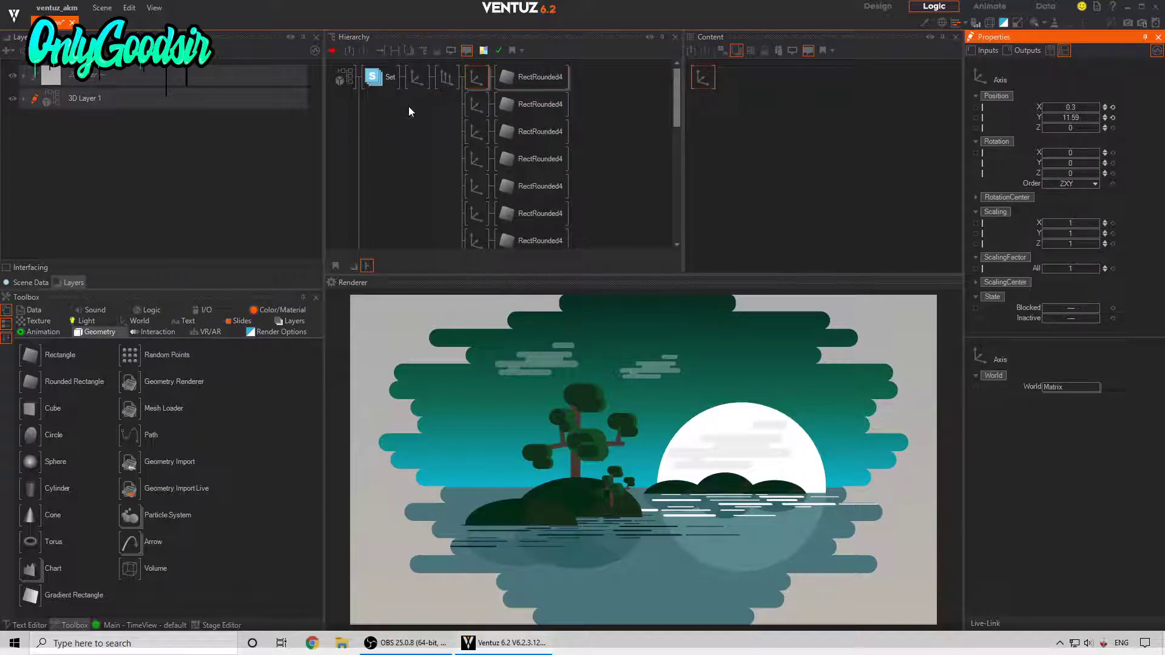
Collapse the Arrange branch and move the Stencil Test's scene axis to X -3.21 and Z 1.11.
{"action": "left_click", "coordinate": [450, 84]}
{"action": "mouse_move", "coordinate": [1056, 128]}
{"action": "left_mouse_down"}
{"action": "mouse_move", "coordinate": [1042, 129]}
{"action": "mouse_move", "coordinate": [1100, 123]}
{"action": "mouse_move", "coordinate": [1078, 138]}
{"action": "mouse_move", "coordinate": [1043, 130]}
{"action": "mouse_move", "coordinate": [1098, 124]}
{"action": "mouse_move", "coordinate": [1049, 127]}
{"action": "mouse_move", "coordinate": [1073, 128]}
{"action": "left_mouse_up"}
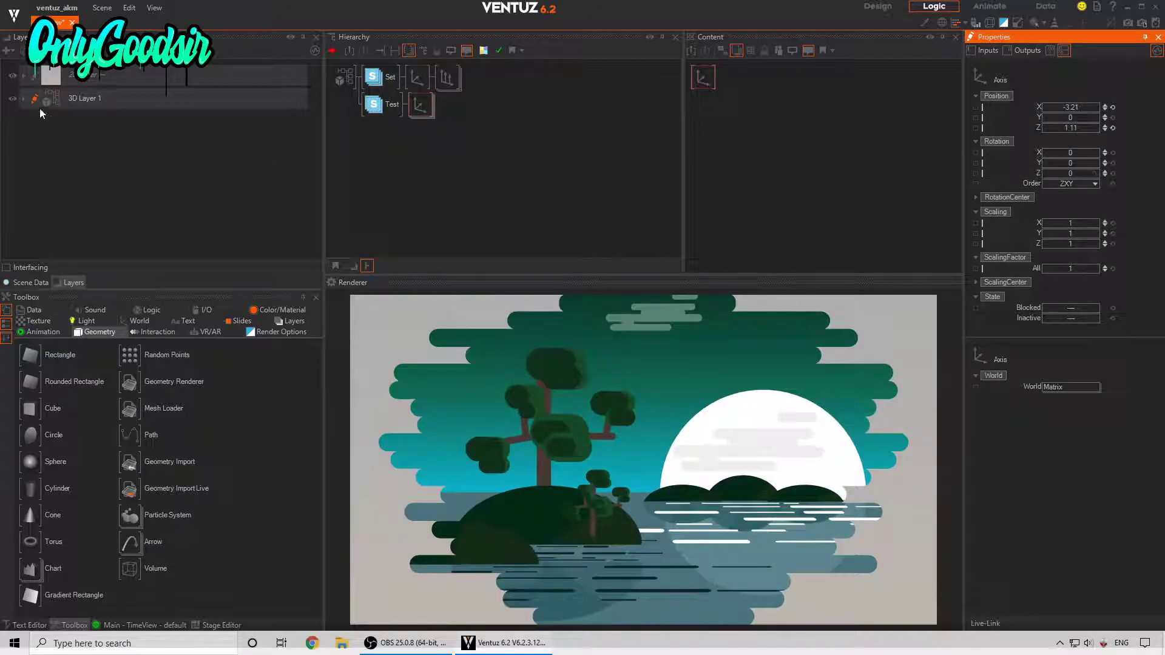
Add a Glare effect to the Effect Group of 3D Layer 1.
{"action": "left_click", "coordinate": [26, 100]}
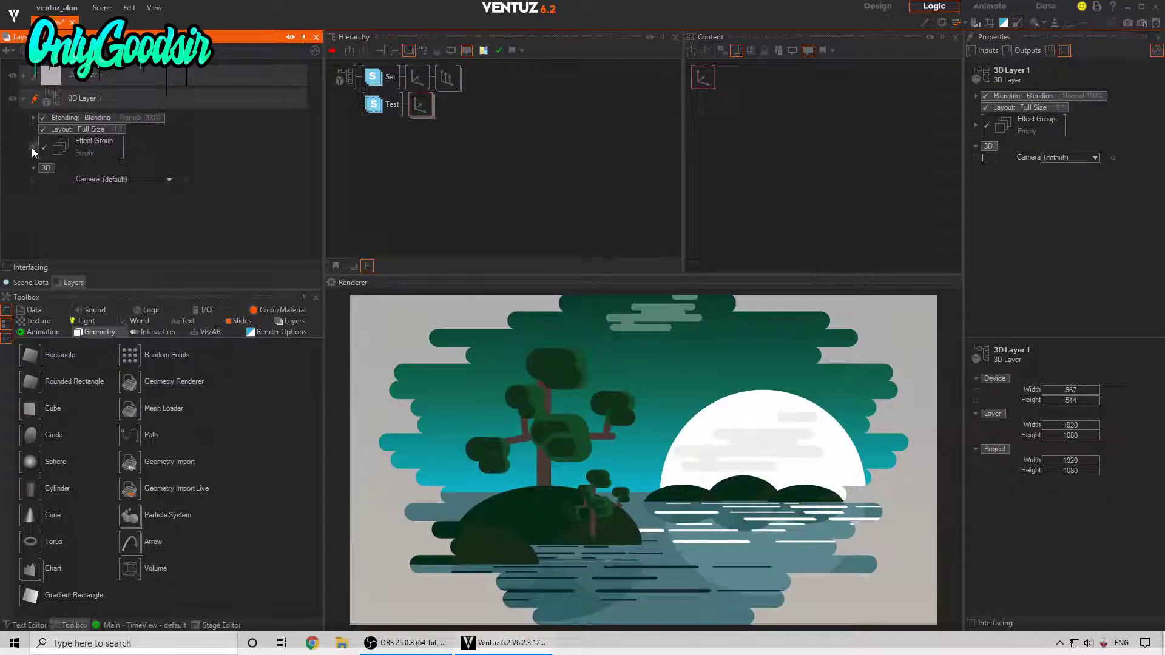
{"action": "left_click", "coordinate": [33, 147]}
{"action": "left_click", "coordinate": [59, 203]}
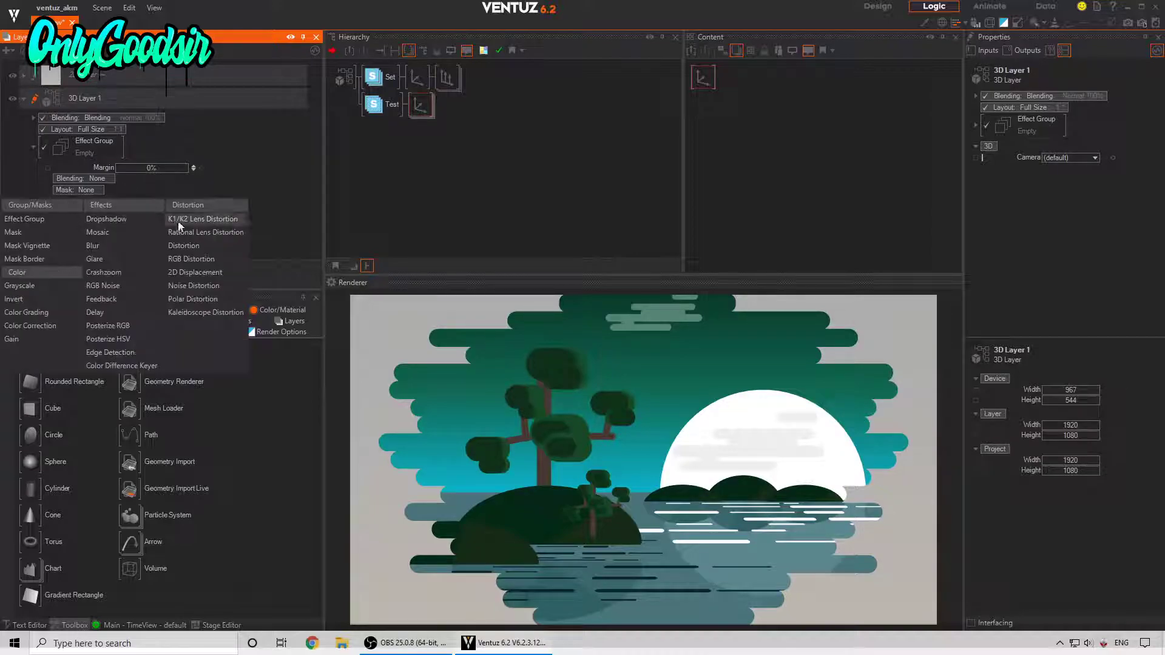
{"action": "left_click", "coordinate": [98, 260]}
Set the Glare effect's Threshold to 0.41 and increase its Diameter for a wide, soft glow around the moon.
{"action": "middle_click_drag", "start_coordinate": [199, 200], "coordinate": [199, 143]}
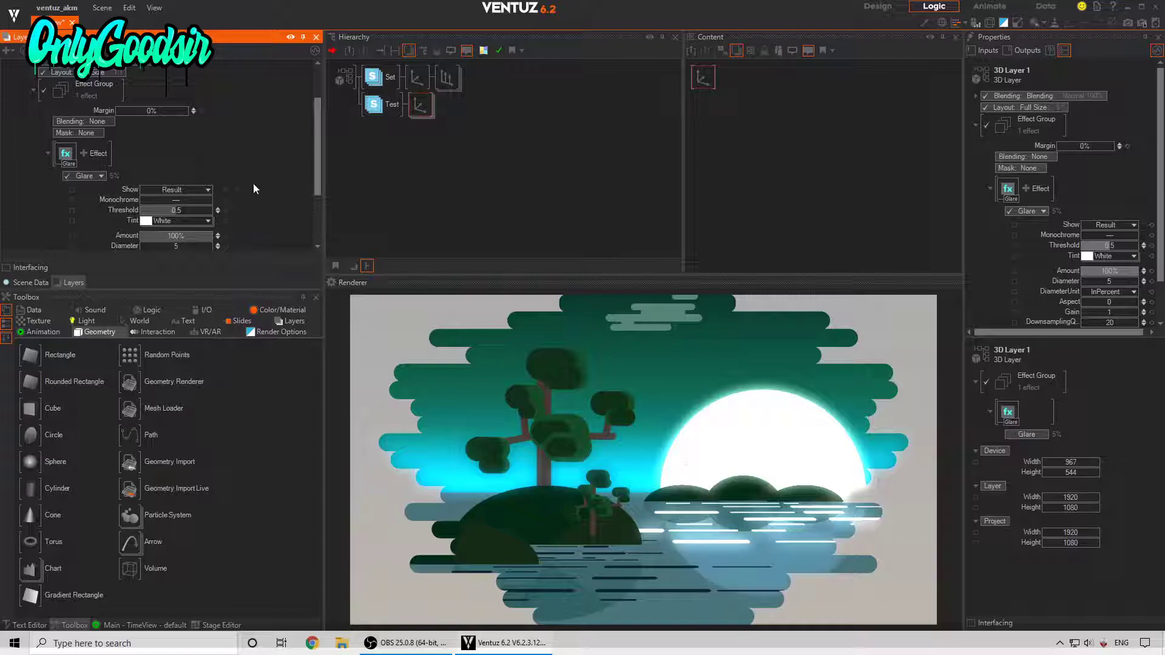
{"action": "scroll", "coordinate": [209, 231], "scroll_direction": "down", "scroll_amount": 2}
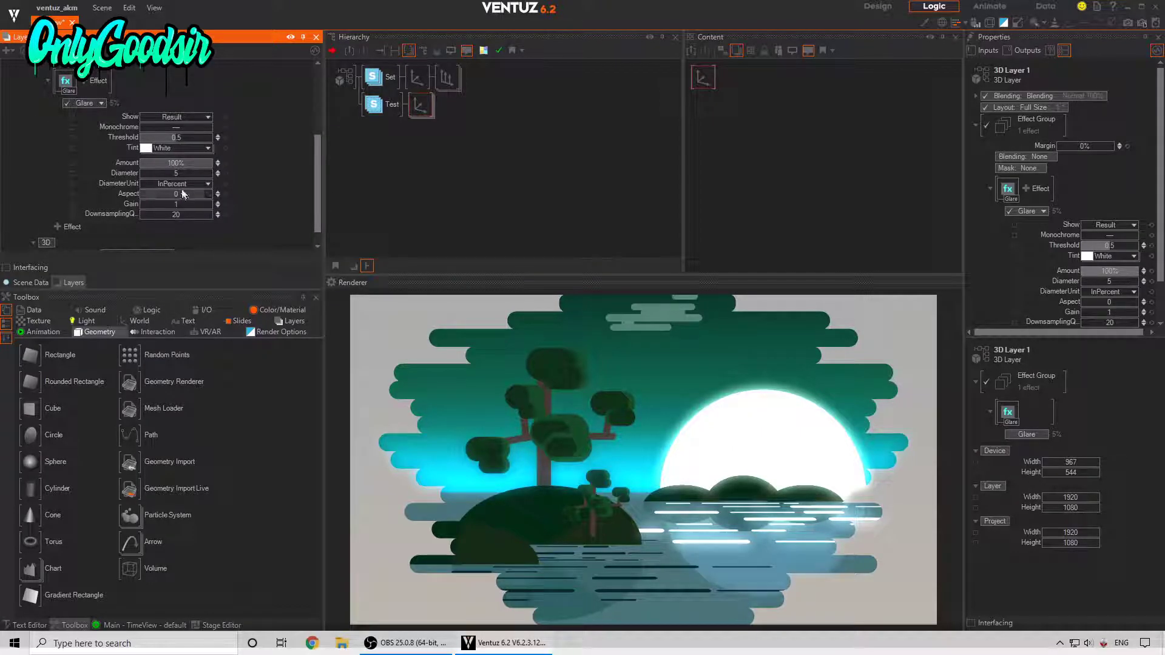
{"action": "left_click_drag", "start_coordinate": [191, 170], "coordinate": [147, 138]}
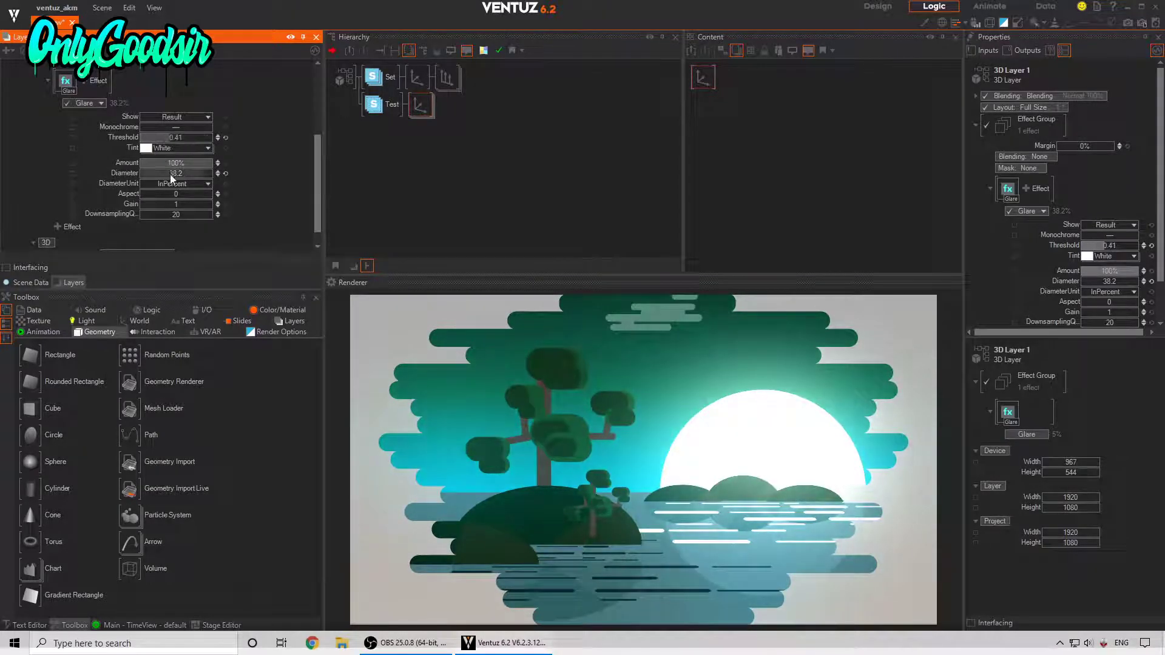
{"action": "left_click_drag", "start_coordinate": [173, 173], "coordinate": [202, 176]}
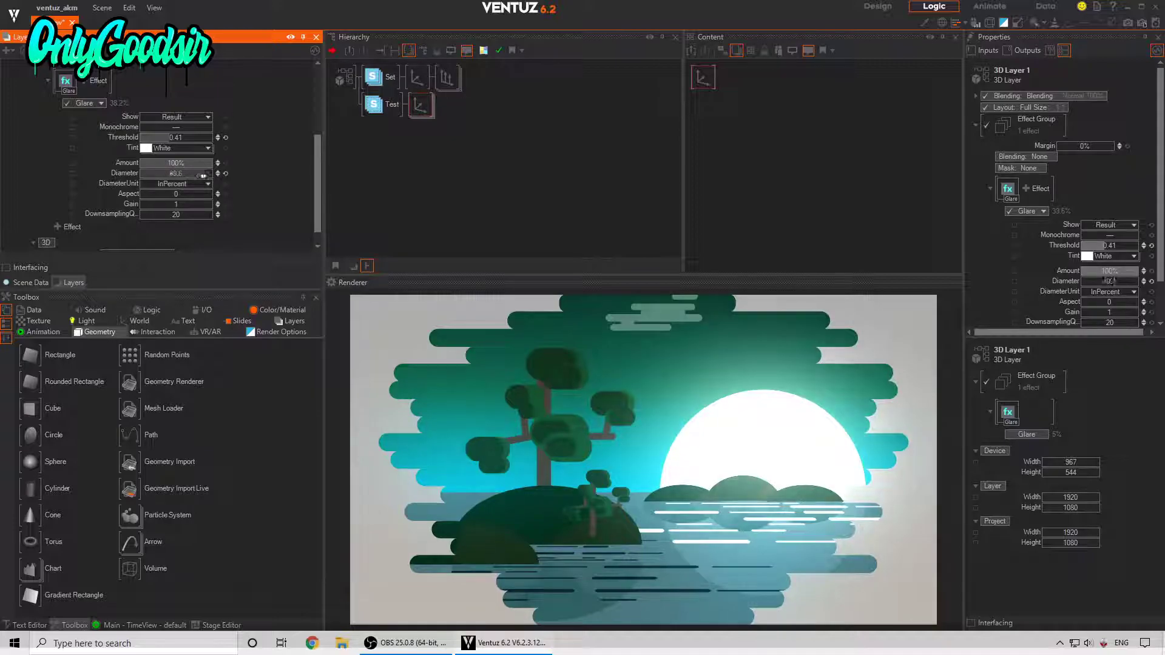
Move the Stencil Test's scene axis to Z 13.81.
{"action": "left_click", "coordinate": [419, 105]}
{"action": "left_click_drag", "start_coordinate": [1092, 128], "coordinate": [1046, 129]}
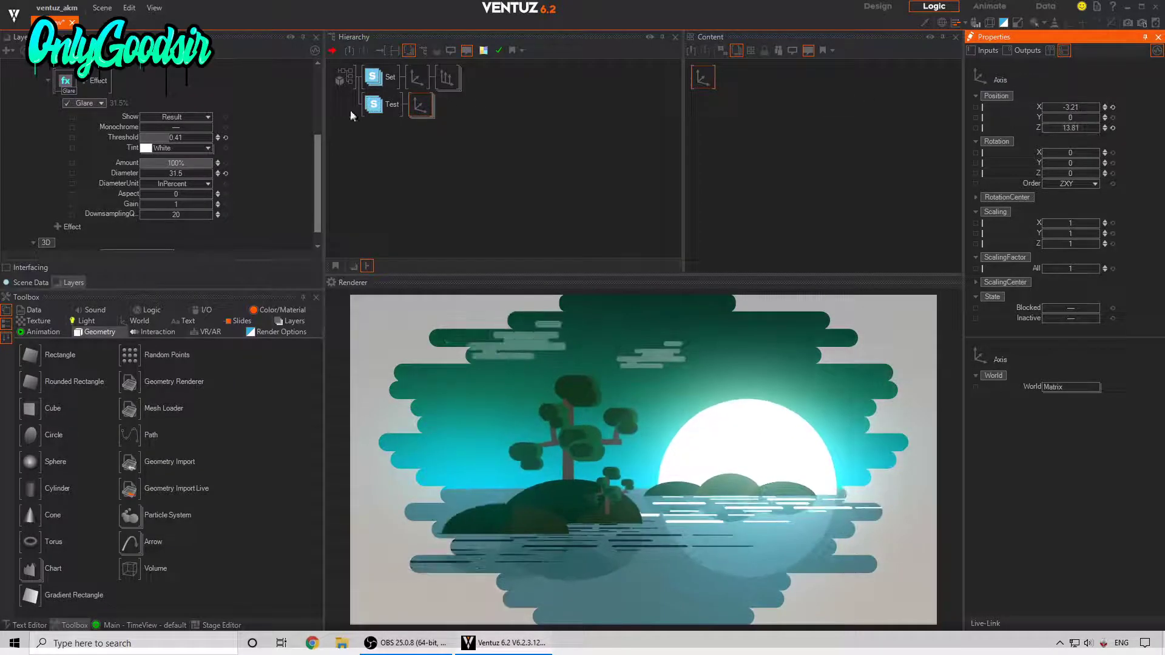
Change the starting colour of the background layer's gradient to pure white, RGB 255, 255, 255.
{"action": "left_click", "coordinate": [63, 98]}
{"action": "scroll", "coordinate": [68, 113], "scroll_direction": "up", "scroll_amount": 3}
{"action": "scroll", "coordinate": [66, 146], "scroll_direction": "up", "scroll_amount": 1}
{"action": "left_click", "coordinate": [53, 69]}
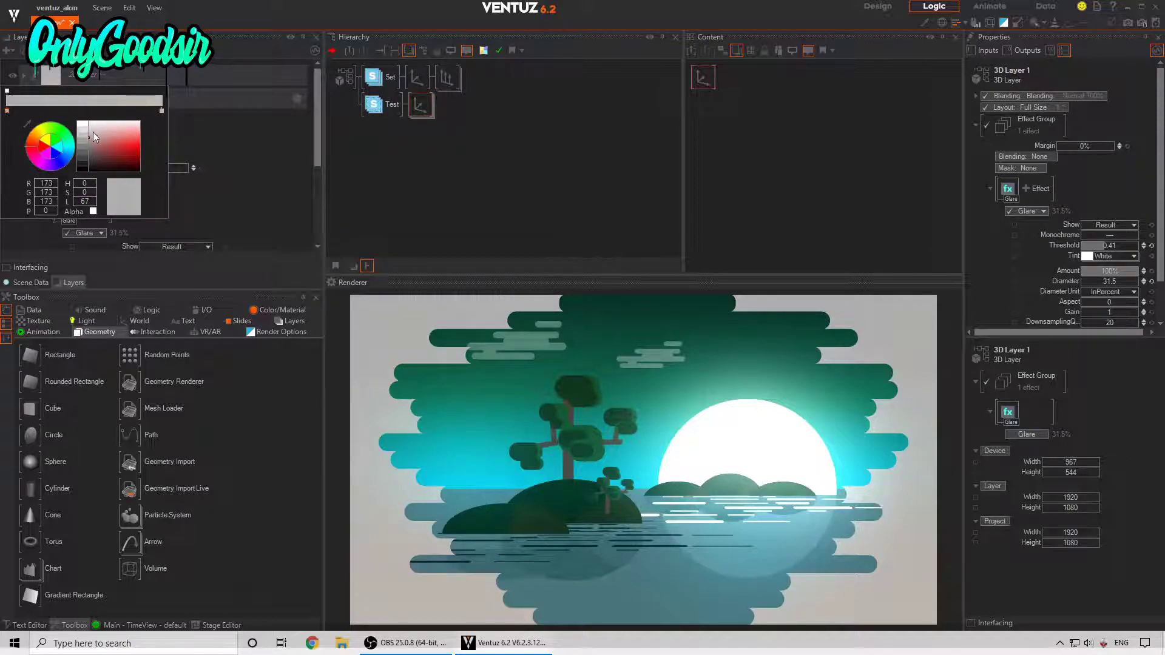
{"action": "left_click_drag", "start_coordinate": [93, 131], "coordinate": [68, 104]}
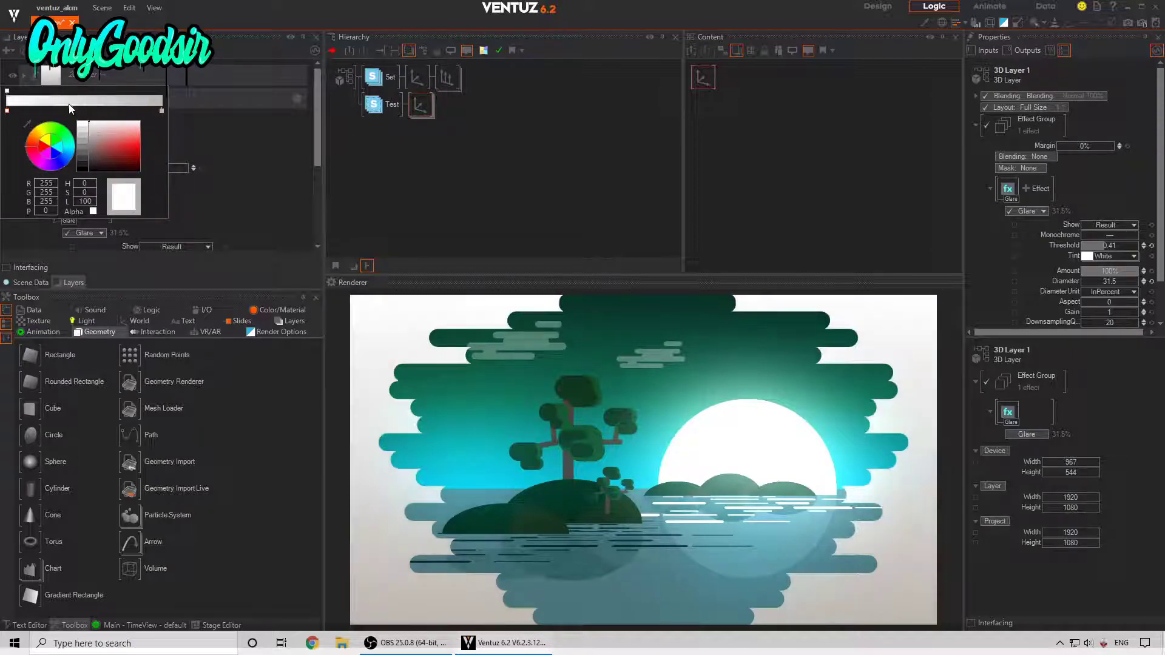
{"action": "left_click", "coordinate": [153, 111]}
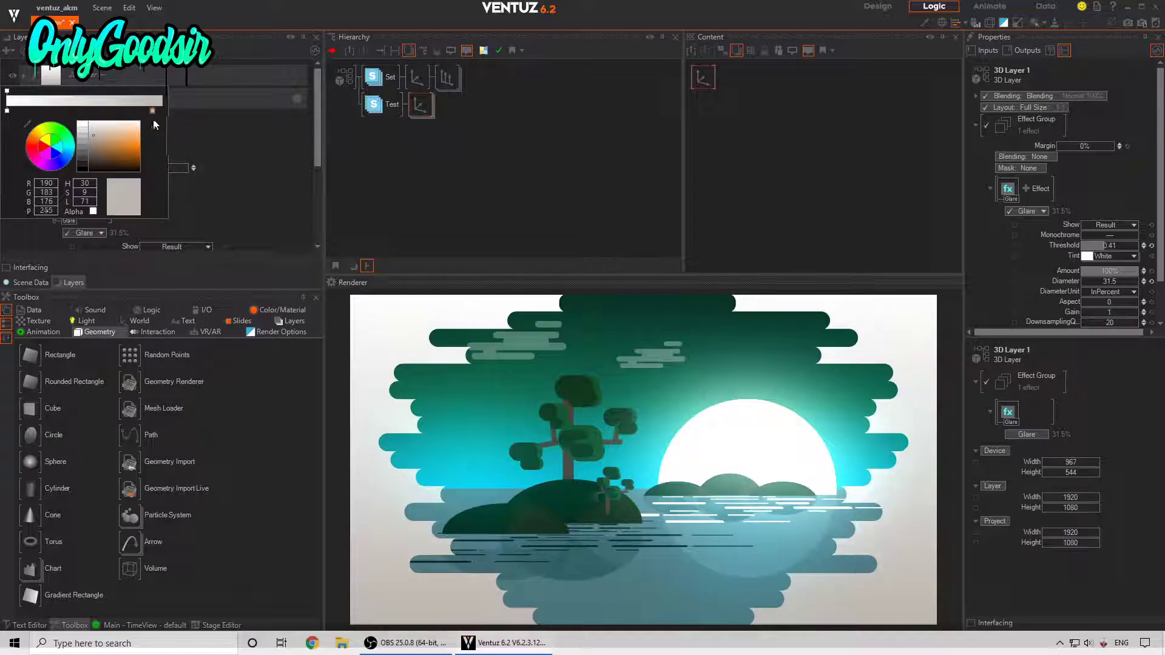
{"action": "left_click", "coordinate": [209, 130]}
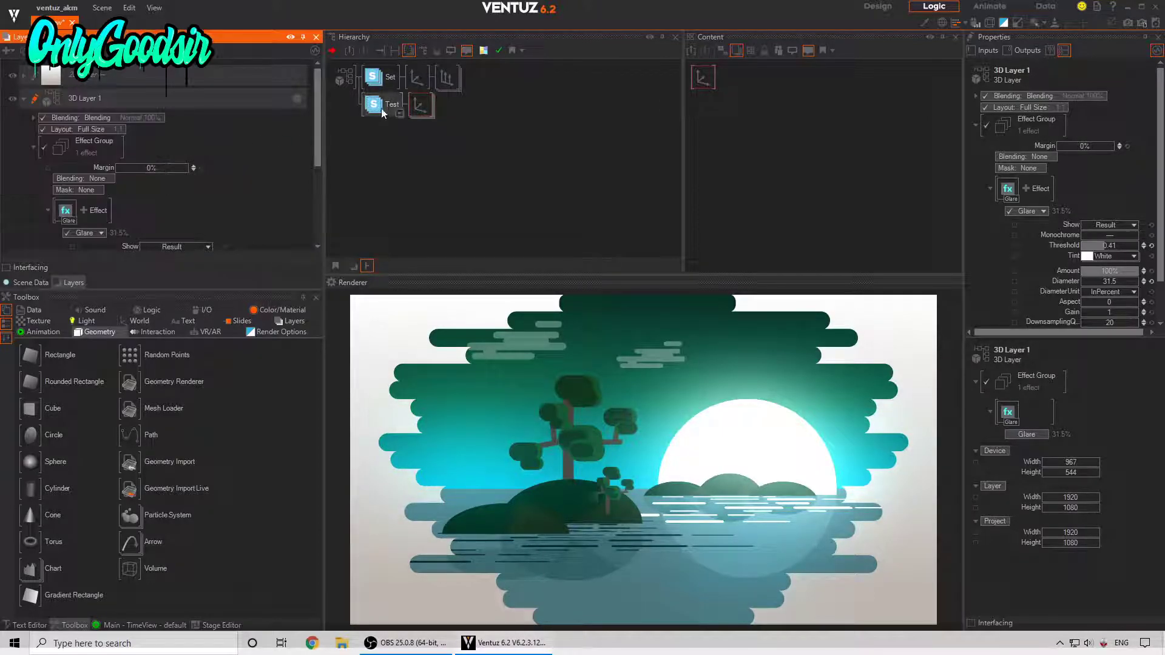
Push the Stencil Test's scene axis farther back to Z 20.81.
{"action": "left_click", "coordinate": [422, 110]}
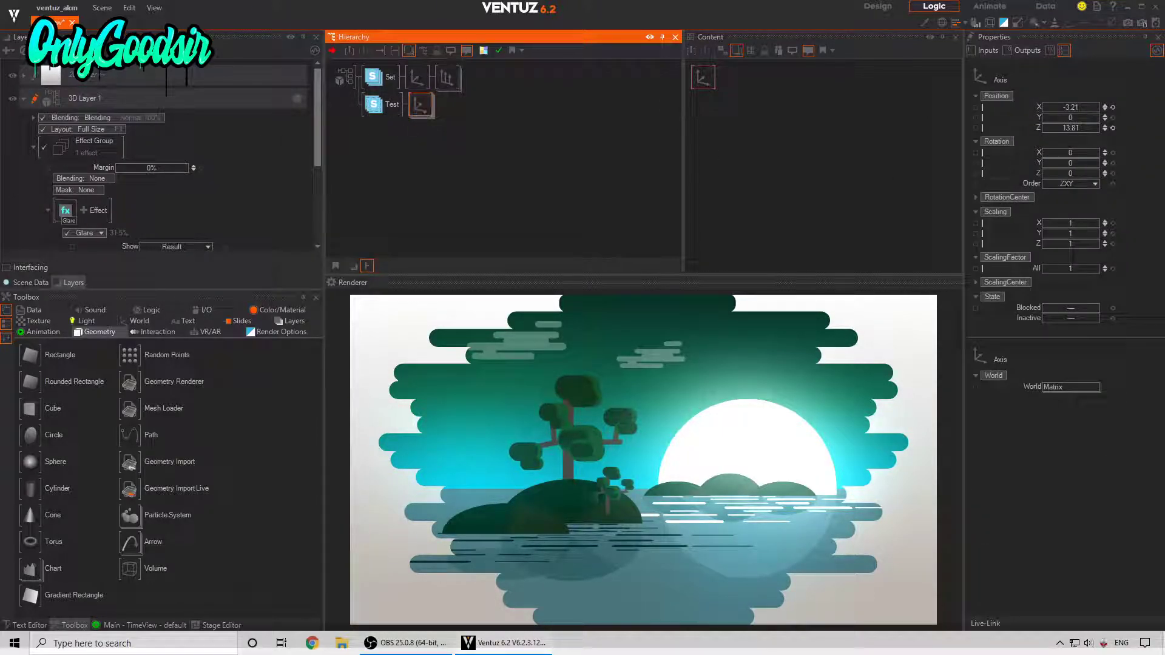
{"action": "mouse_move", "coordinate": [1076, 130]}
{"action": "left_mouse_down"}
{"action": "mouse_move", "coordinate": [1042, 131]}
{"action": "mouse_move", "coordinate": [1098, 131]}
{"action": "left_mouse_up"}
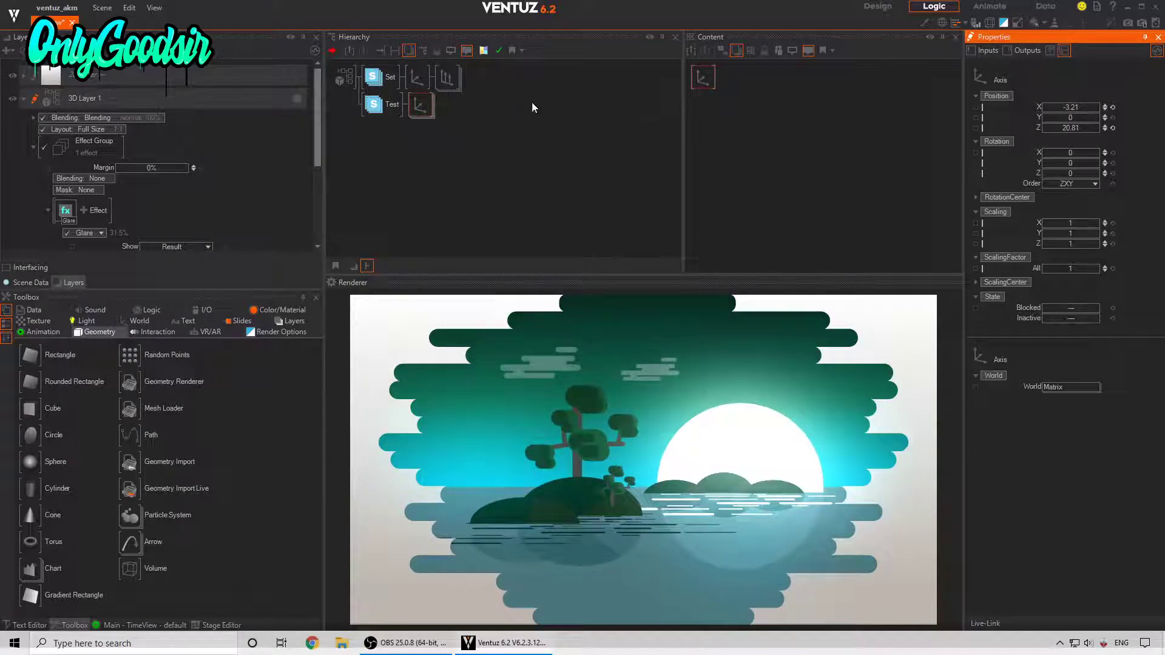
Expand the Arrange branch and check its Y alignment options and the first bar's axis.
{"action": "left_click", "coordinate": [446, 75]}
{"action": "left_click", "coordinate": [444, 73]}
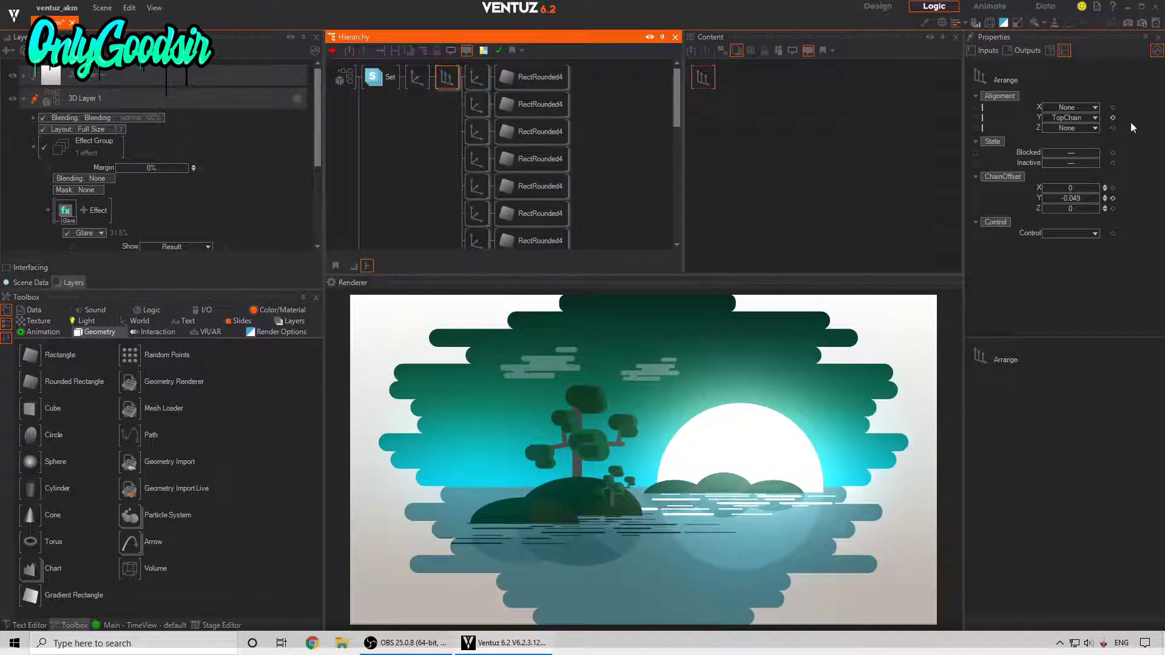
{"action": "left_click", "coordinate": [1087, 117]}
{"action": "left_click", "coordinate": [895, 110]}
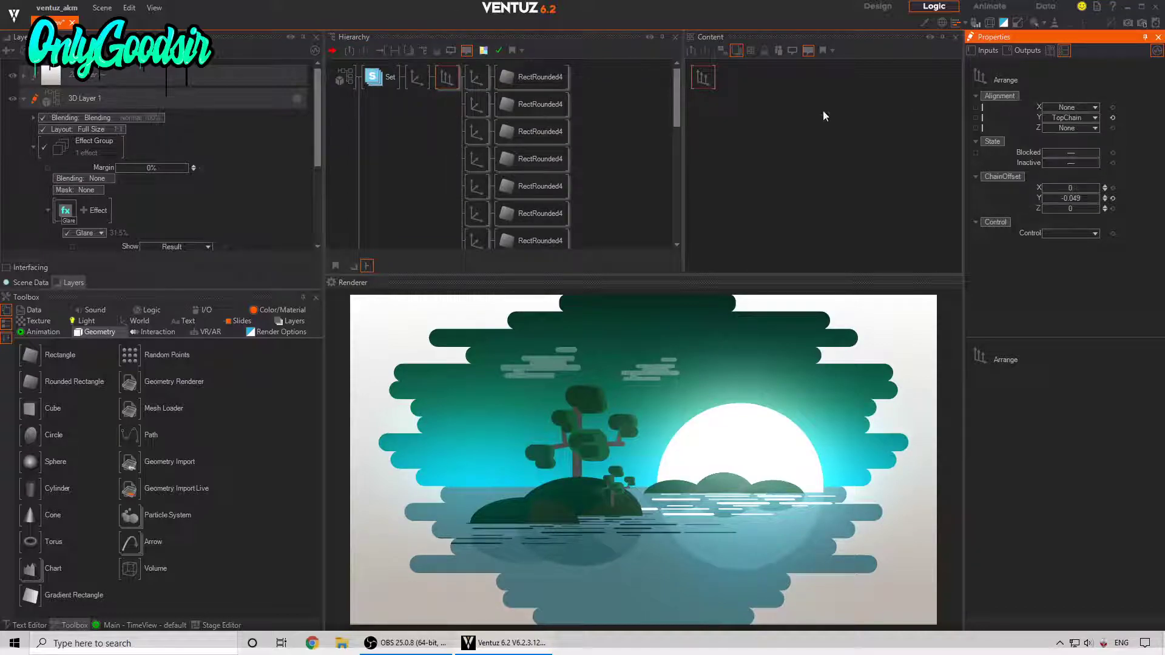
{"action": "left_click", "coordinate": [475, 85]}
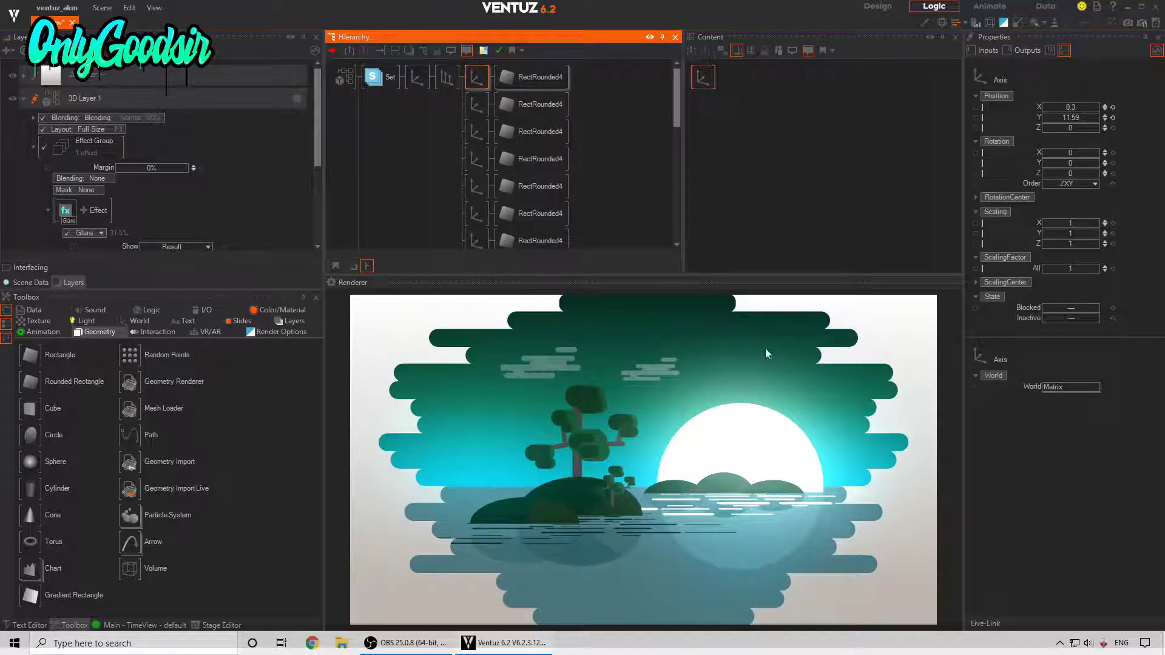
Reduce the SizeY of several scattered rounded bars in the stencil stack to vary their thickness.
{"action": "left_click", "coordinate": [525, 110]}
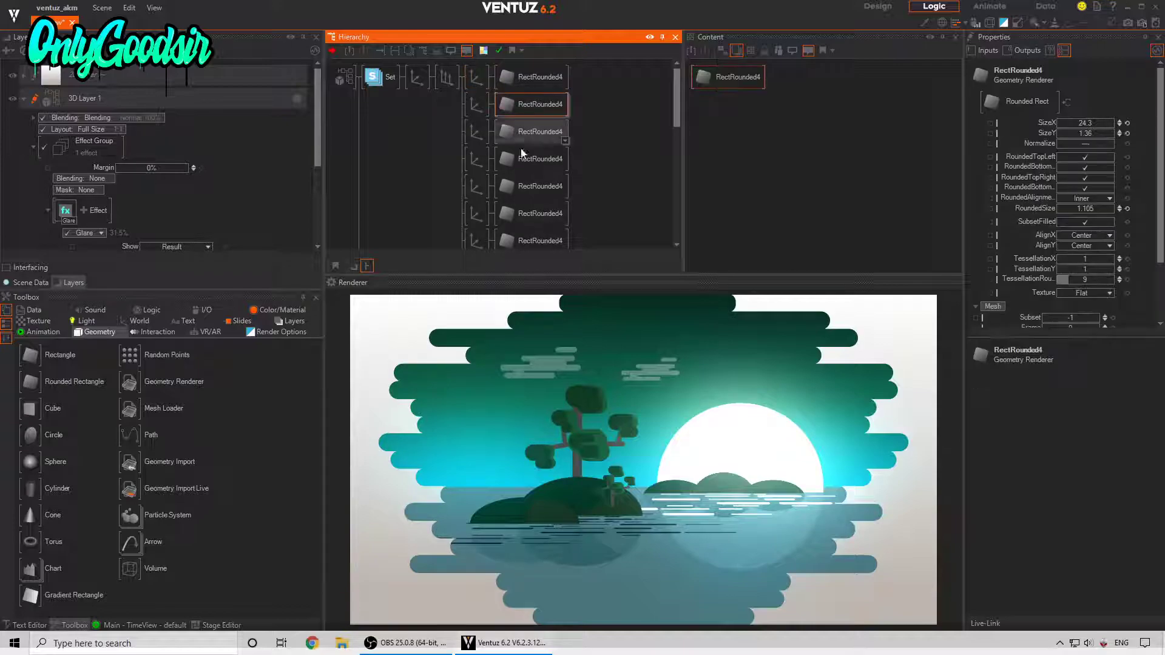
{"action": "left_click", "coordinate": [547, 192], "text": "ctrl"}
{"action": "scroll", "coordinate": [563, 167], "scroll_direction": "down", "scroll_amount": 2}
{"action": "left_click", "coordinate": [535, 210], "text": "ctrl"}
{"action": "left_click", "coordinate": [545, 238], "text": "ctrl"}
{"action": "scroll", "coordinate": [613, 206], "scroll_direction": "down", "scroll_amount": 3}
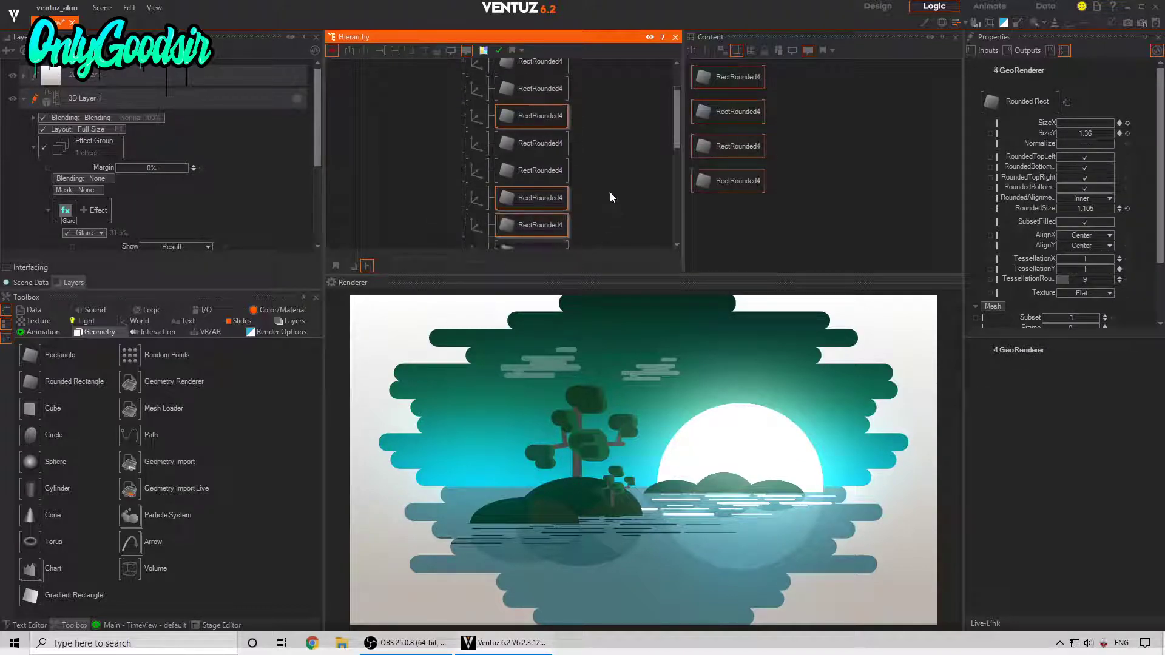
{"action": "left_click", "coordinate": [553, 200], "text": "ctrl"}
{"action": "left_click", "coordinate": [538, 174], "text": "ctrl"}
{"action": "left_click", "coordinate": [546, 145], "text": "ctrl"}
{"action": "left_click", "coordinate": [1089, 133]}
{"action": "left_click_drag", "start_coordinate": [1090, 133], "coordinate": [1069, 133]}
Duplicate the last six bar axes with their rectangles in the Arrange branch to extend the stencil stack downwards.
{"action": "left_click", "coordinate": [539, 191]}
{"action": "scroll", "coordinate": [535, 223], "scroll_direction": "down", "scroll_amount": 4}
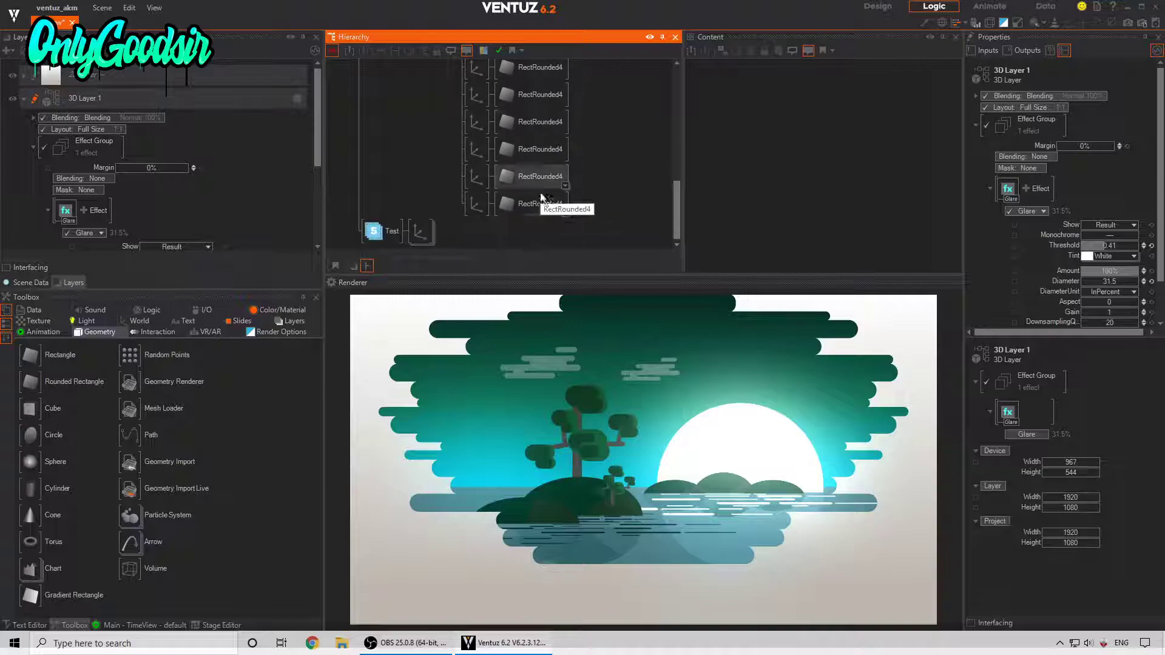
{"action": "left_click_drag", "start_coordinate": [478, 206], "coordinate": [475, 120]}
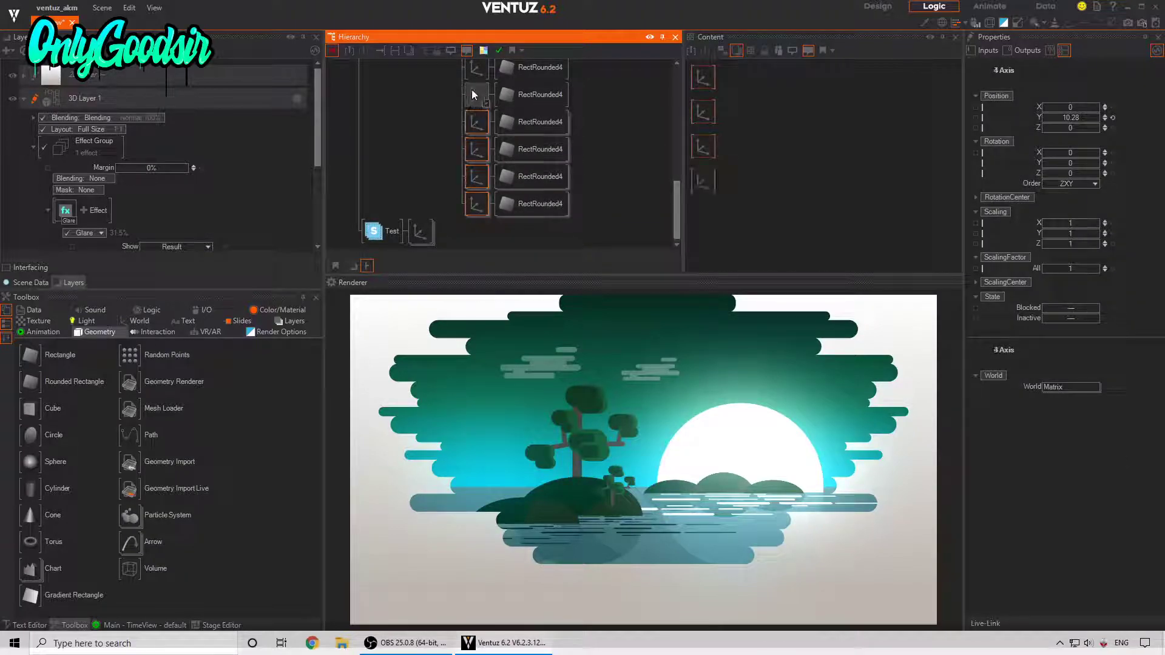
{"action": "left_click_drag", "start_coordinate": [478, 207], "coordinate": [477, 214], "text": "ctrl"}
{"action": "scroll", "coordinate": [490, 176], "scroll_direction": "down", "scroll_amount": 2}
{"action": "scroll", "coordinate": [480, 164], "scroll_direction": "down", "scroll_amount": 2}
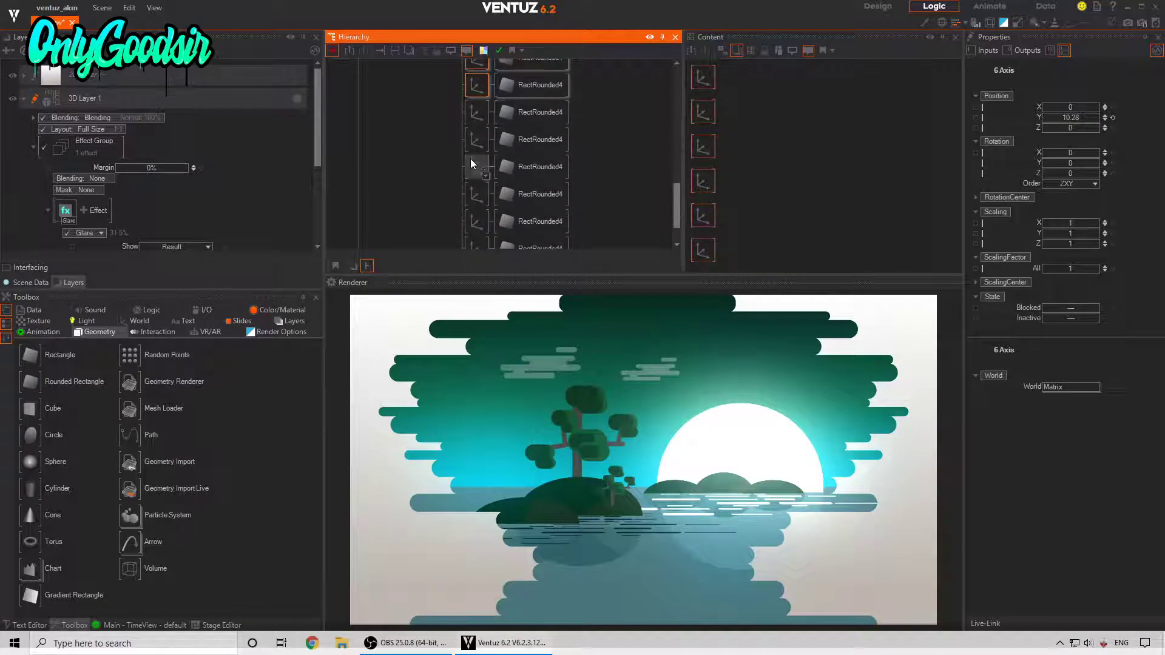
Reduce the SizeX of four of the duplicated stencil bars near the end of the stack together.
{"action": "left_click", "coordinate": [540, 139]}
{"action": "left_click", "coordinate": [546, 221], "text": "ctrl"}
{"action": "scroll", "coordinate": [576, 182], "scroll_direction": "down", "scroll_amount": 2}
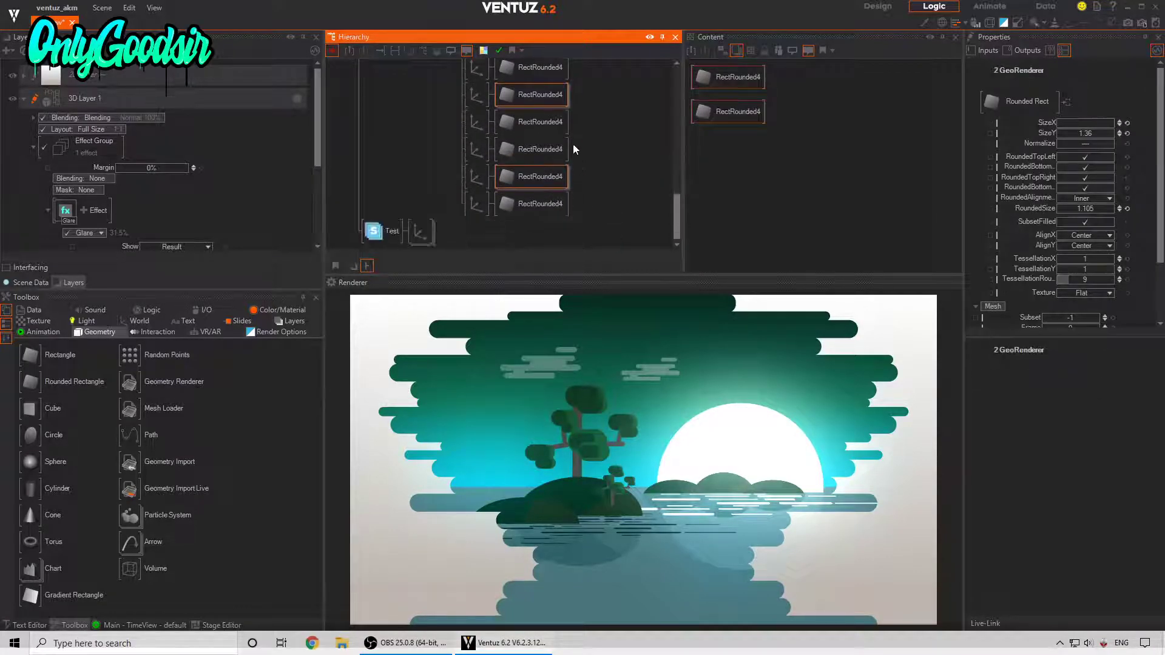
{"action": "left_click", "coordinate": [536, 148], "text": "ctrl"}
{"action": "left_click", "coordinate": [537, 122], "text": "ctrl"}
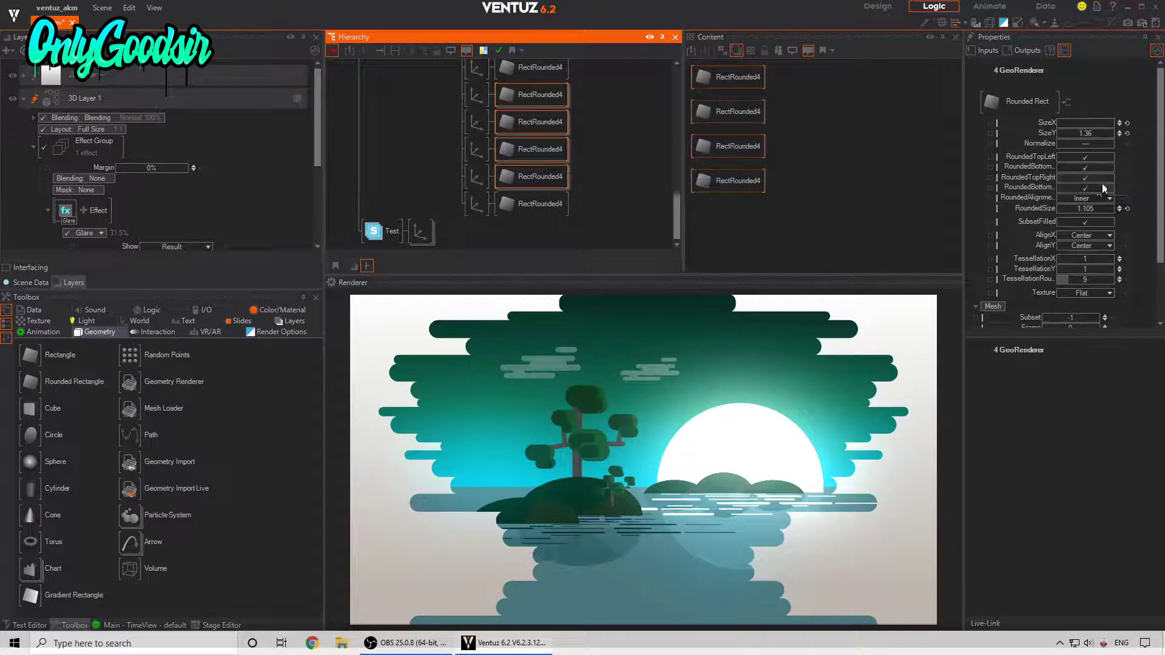
{"action": "left_click", "coordinate": [1081, 124]}
{"action": "left_click_drag", "start_coordinate": [1081, 124], "coordinate": [1057, 124]}
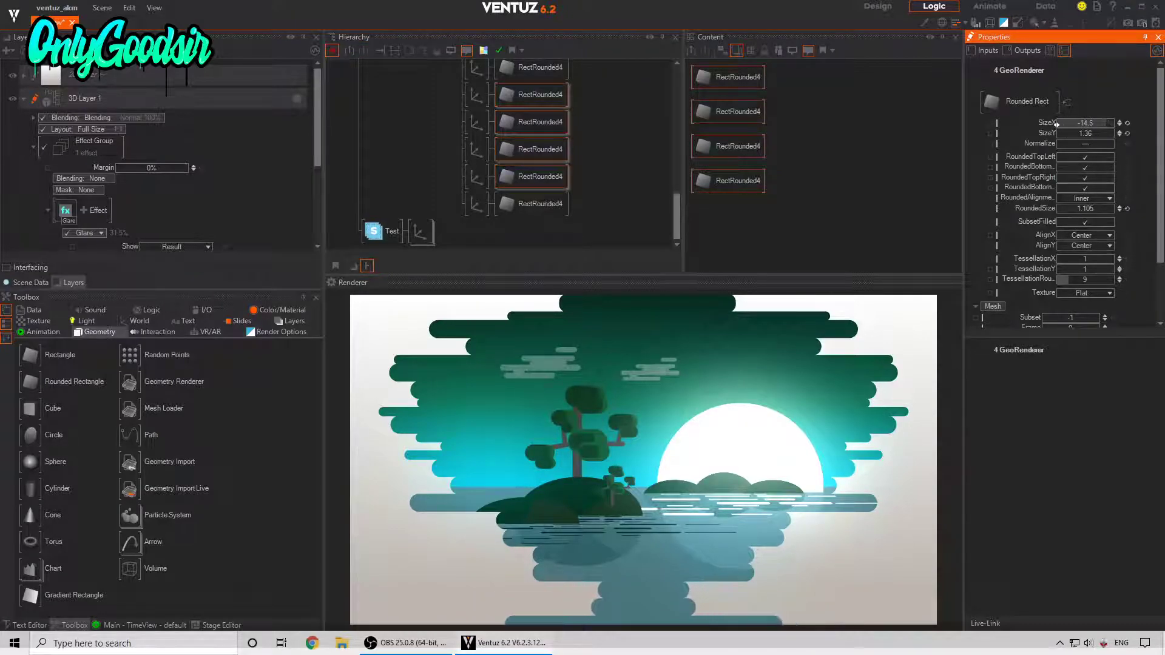
Select the three stencil bars just above the narrowed ones and widen them through SizeX.
{"action": "scroll", "coordinate": [541, 135], "scroll_direction": "up", "scroll_amount": 2}
{"action": "left_click", "coordinate": [538, 157]}
{"action": "left_click", "coordinate": [534, 136], "text": "ctrl"}
{"action": "left_click", "coordinate": [535, 109], "text": "ctrl"}
{"action": "mouse_move", "coordinate": [1081, 123]}
{"action": "left_mouse_down"}
{"action": "mouse_move", "coordinate": [1094, 126]}
{"action": "mouse_move", "coordinate": [1062, 126]}
{"action": "left_mouse_up"}
Adjust the SizeX of the middle one of those bars and move its axis to X 5.7.
{"action": "left_click", "coordinate": [539, 137]}
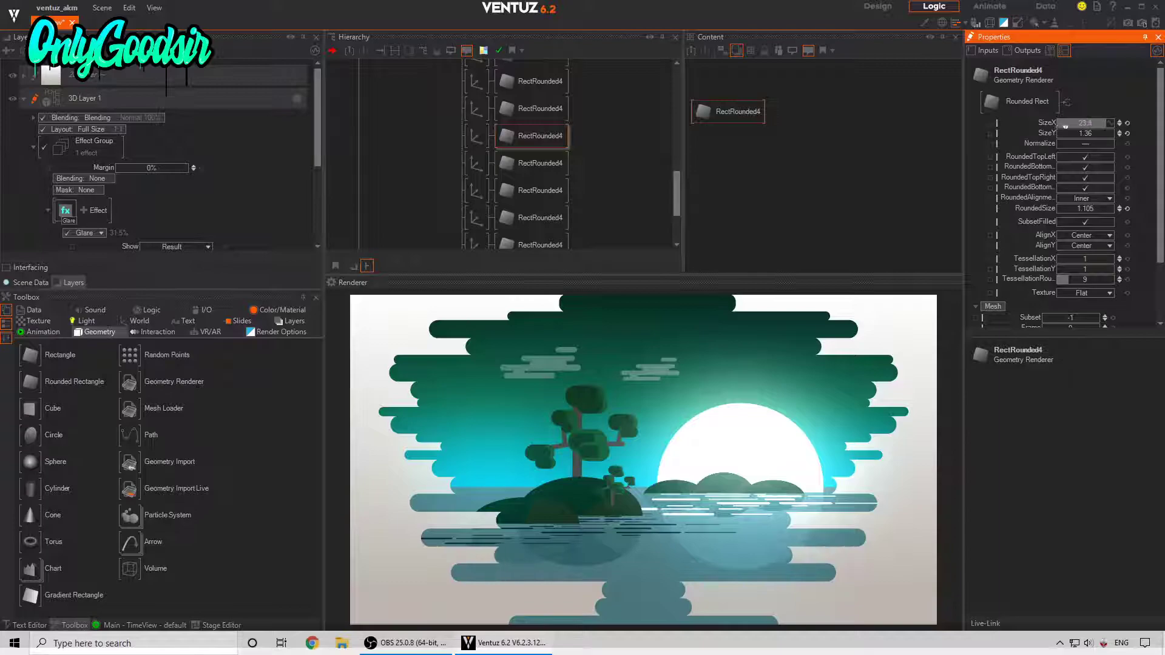
{"action": "left_click", "coordinate": [477, 137]}
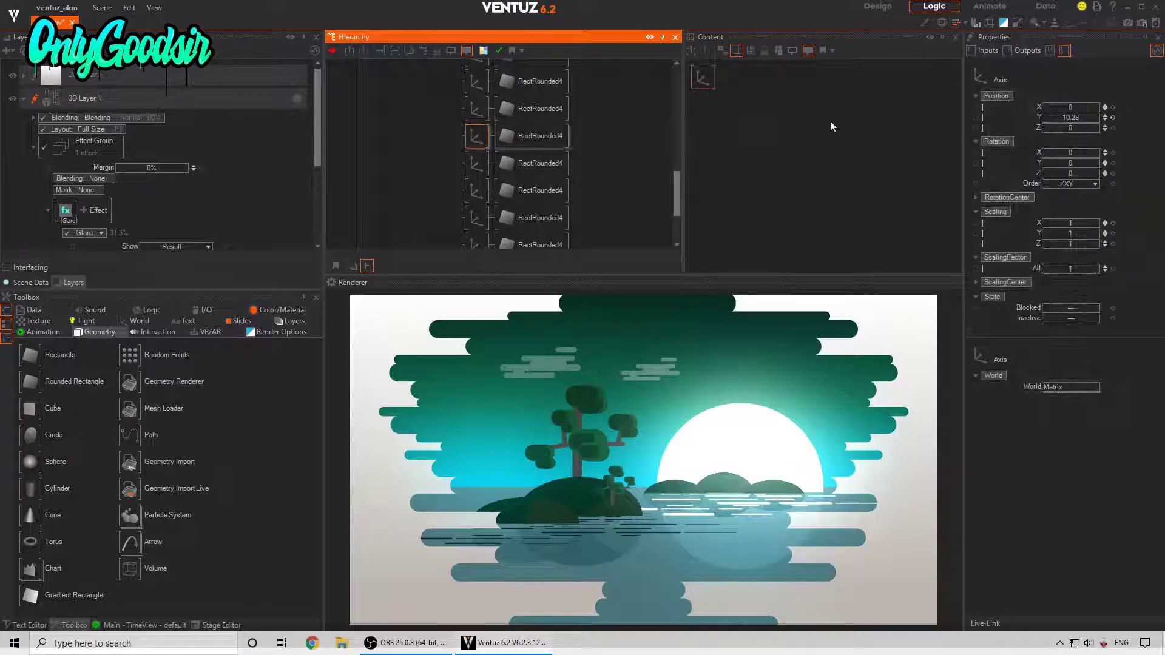
{"action": "mouse_move", "coordinate": [1076, 108]}
{"action": "left_mouse_down"}
{"action": "mouse_move", "coordinate": [1054, 110]}
{"action": "mouse_move", "coordinate": [1089, 106]}
{"action": "left_mouse_up"}
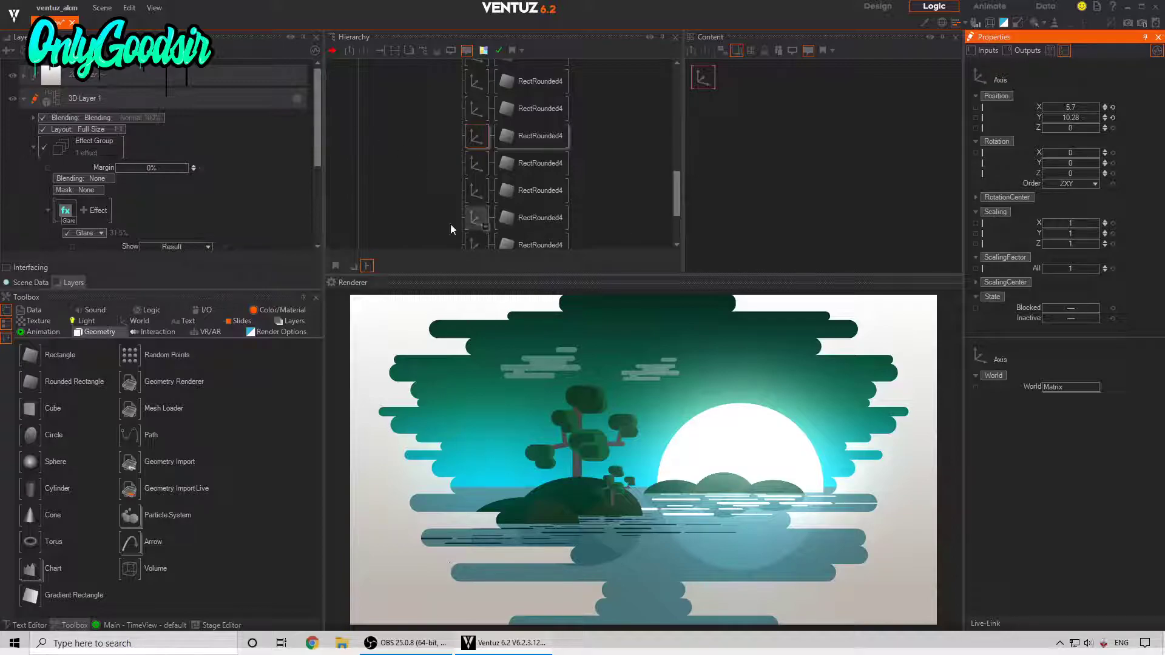
Collapse the Arrange branch and try a different Z position for the Stencil Test's scene axis.
{"action": "scroll", "coordinate": [430, 116], "scroll_direction": "up", "scroll_amount": 6}
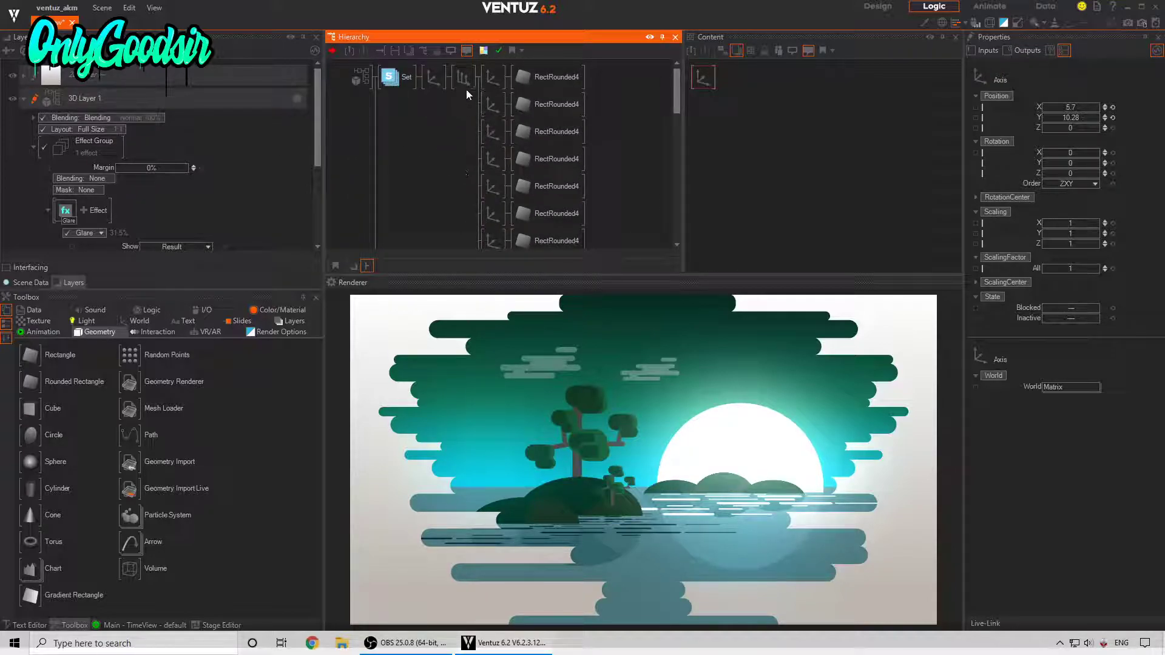
{"action": "left_click", "coordinate": [437, 88]}
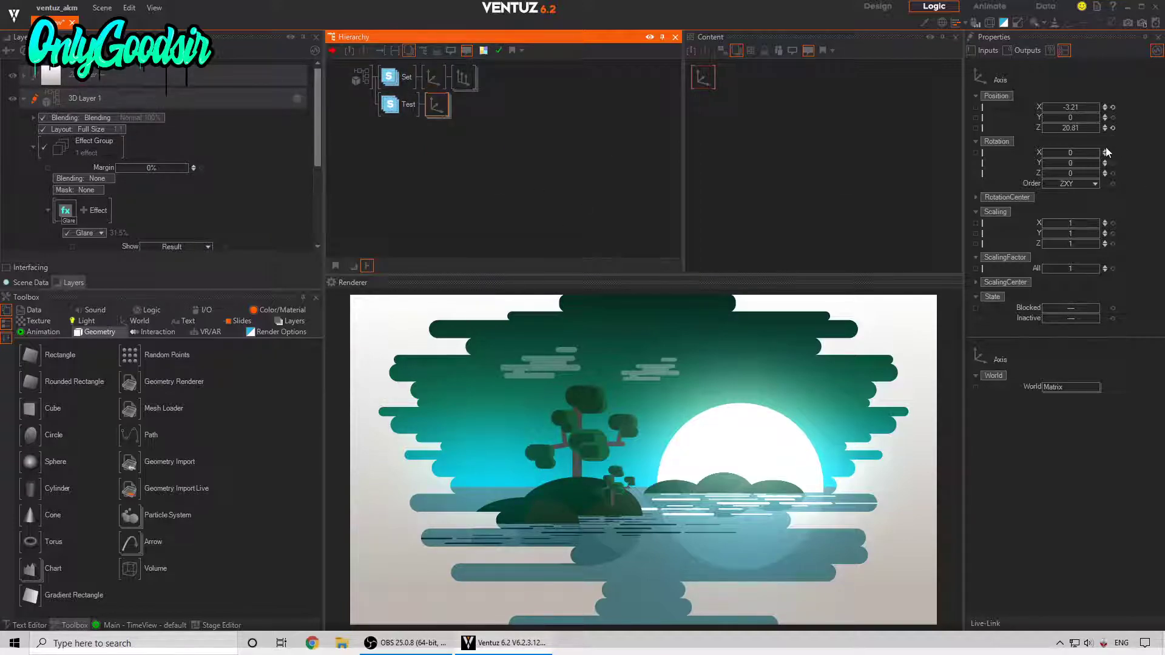
{"action": "left_click_drag", "start_coordinate": [1074, 127], "coordinate": [1099, 128]}
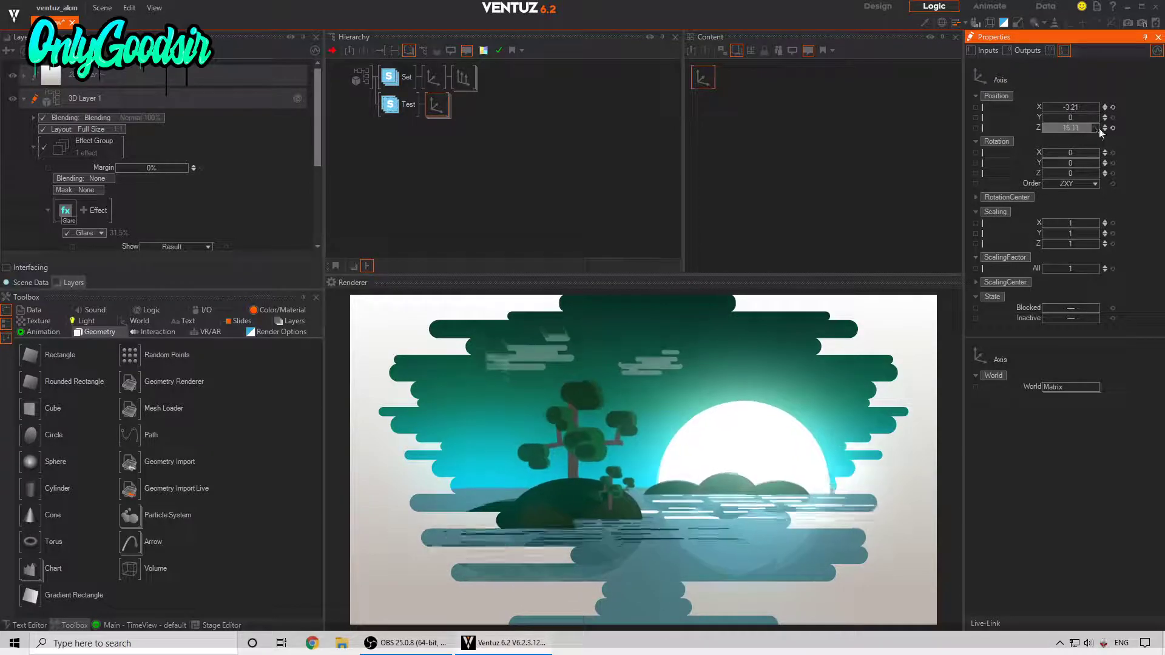
Try a Z chain offset and the CenterChain Z alignment on the Arrange node.
{"action": "left_click", "coordinate": [470, 82]}
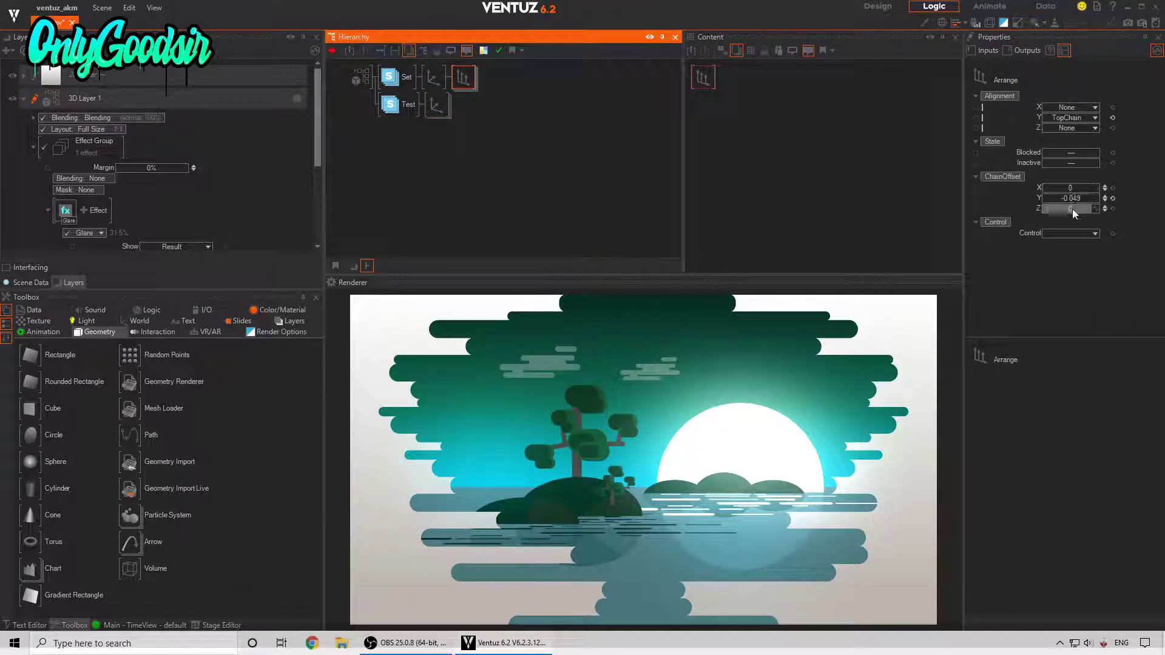
{"action": "left_click_drag", "start_coordinate": [1073, 209], "coordinate": [1109, 210]}
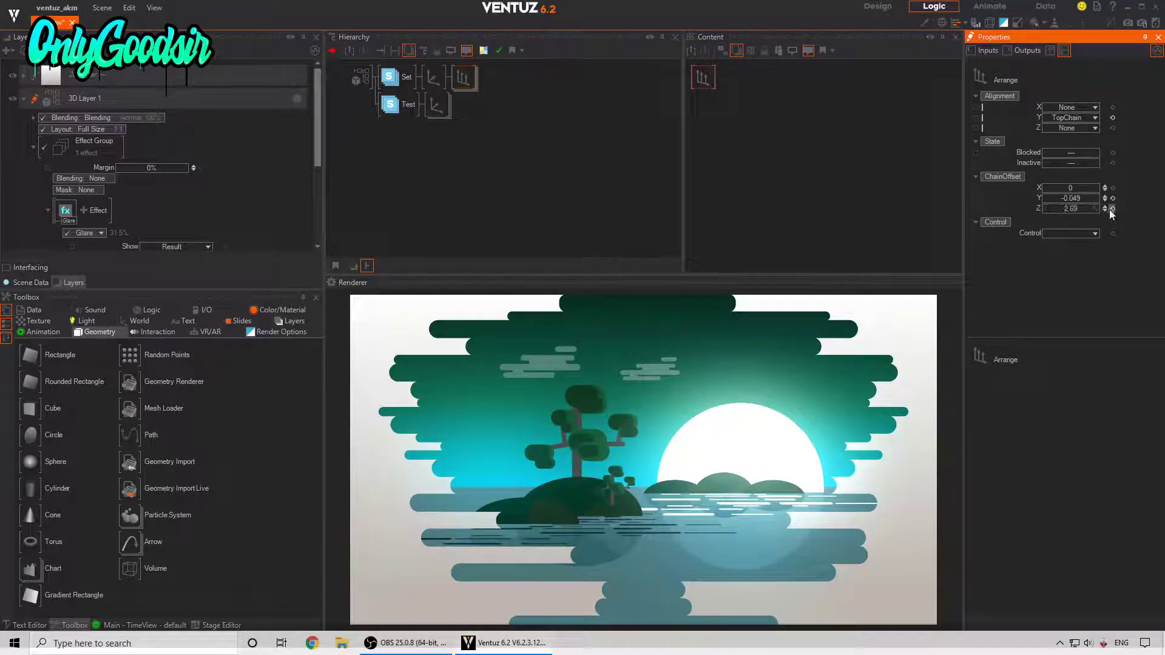
{"action": "left_click", "coordinate": [1095, 128]}
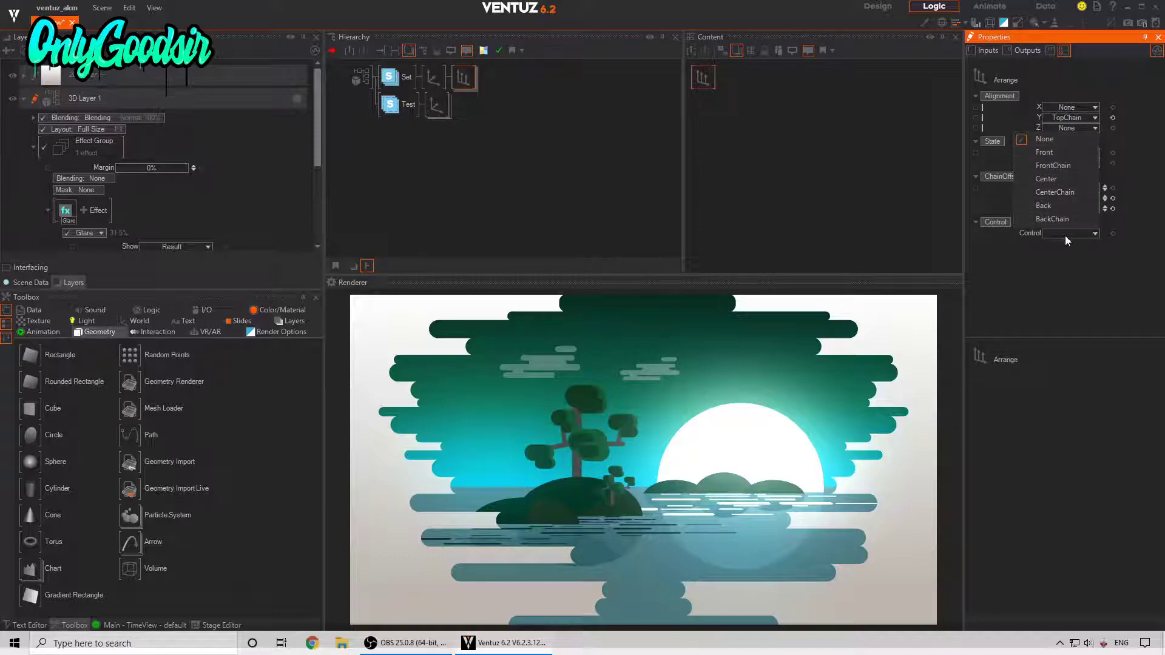
{"action": "left_click", "coordinate": [1055, 193]}
{"action": "mouse_move", "coordinate": [1086, 209]}
{"action": "left_mouse_down"}
{"action": "mouse_move", "coordinate": [1059, 217]}
{"action": "mouse_move", "coordinate": [1098, 211]}
{"action": "mouse_move", "coordinate": [1041, 206]}
{"action": "mouse_move", "coordinate": [1095, 206]}
{"action": "left_mouse_up"}
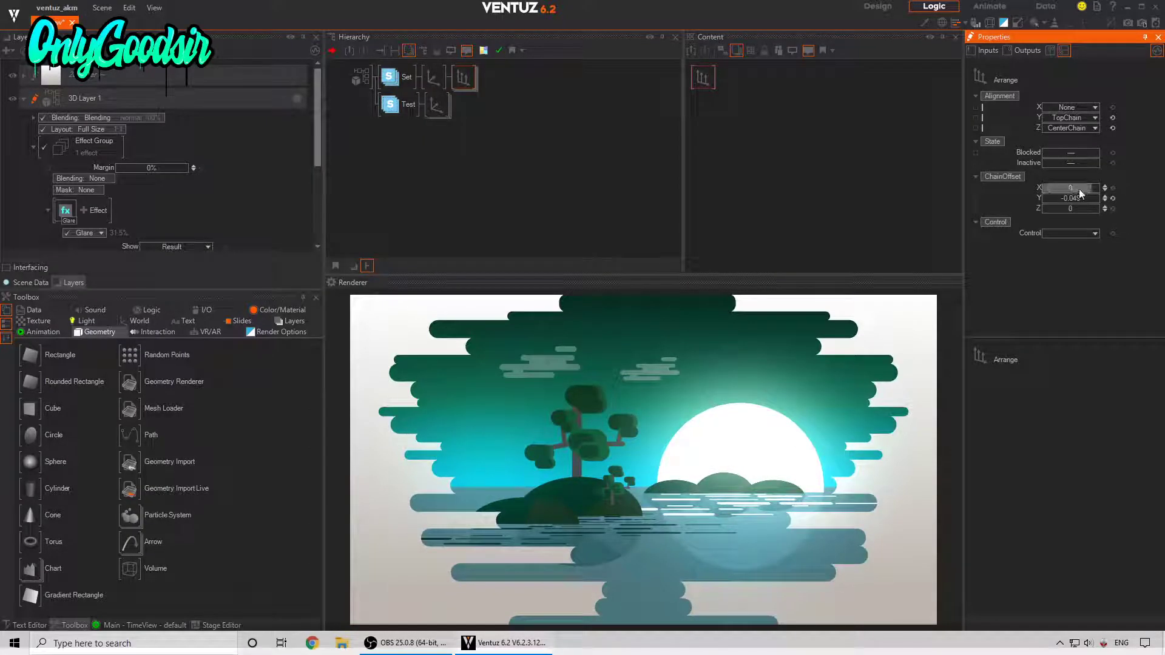
Set the Arrange node's Z alignment to FrontChain, with ChainOffset Y at about -0.19 and Z at -0.29.
{"action": "left_click", "coordinate": [1079, 126]}
{"action": "left_click", "coordinate": [1061, 168]}
{"action": "mouse_move", "coordinate": [1076, 210]}
{"action": "left_mouse_down"}
{"action": "mouse_move", "coordinate": [1042, 206]}
{"action": "mouse_move", "coordinate": [1082, 201]}
{"action": "left_mouse_up"}
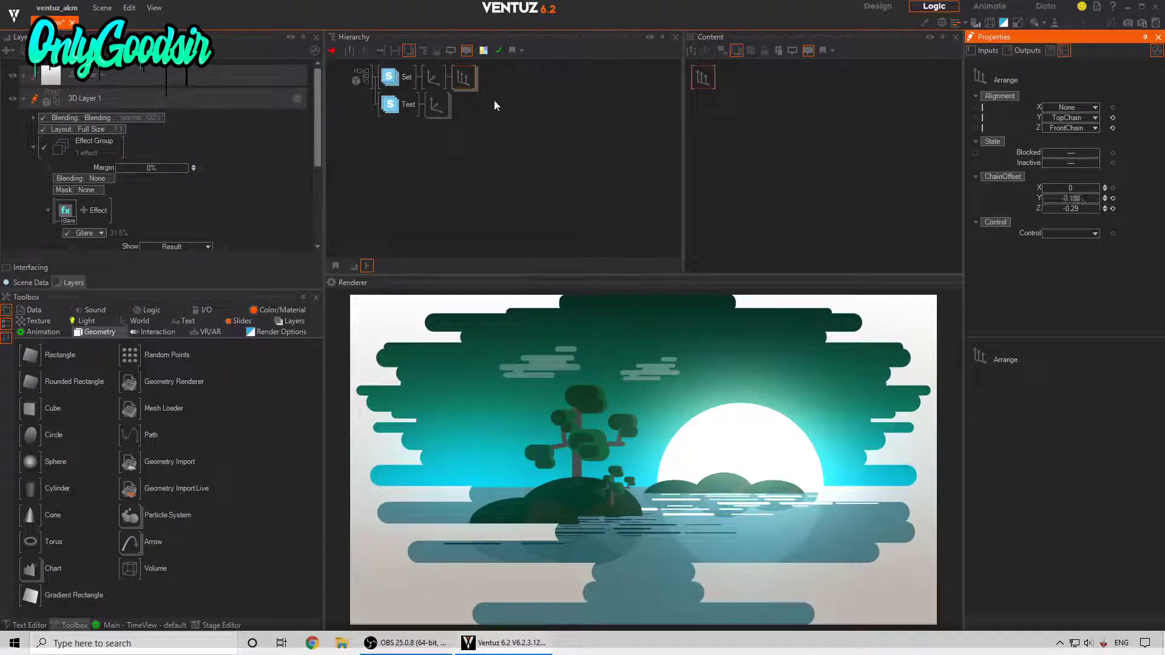
Expand the Arrange branch and set the SizeX of the wide bar in the lower water area to 27.27.
{"action": "double_click", "coordinate": [457, 76]}
{"action": "scroll", "coordinate": [528, 102], "scroll_direction": "down", "scroll_amount": 3}
{"action": "scroll", "coordinate": [522, 133], "scroll_direction": "up", "scroll_amount": 1}
{"action": "left_click", "coordinate": [510, 185]}
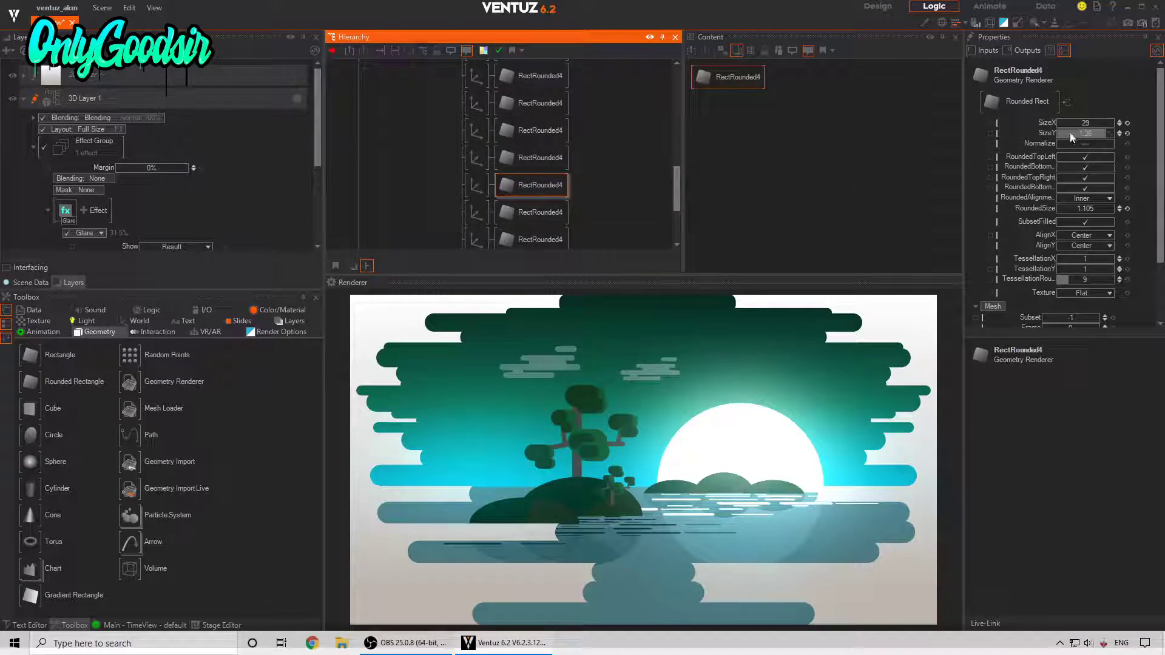
{"action": "left_click", "coordinate": [1092, 123]}
Widen the narrow stencil bars below it, using a SizeX of 19.92 for the last one selected.
{"action": "left_click", "coordinate": [531, 212]}
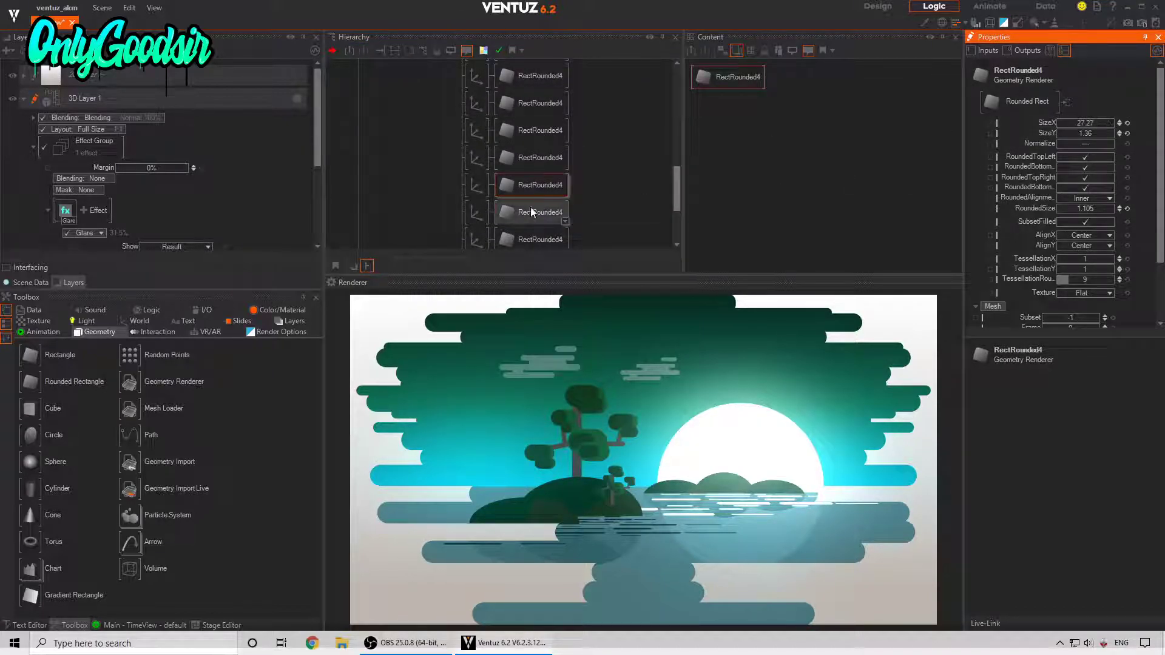
{"action": "left_click", "coordinate": [1095, 124]}
{"action": "left_click_drag", "start_coordinate": [1095, 125], "coordinate": [1113, 120]}
{"action": "left_click", "coordinate": [534, 239]}
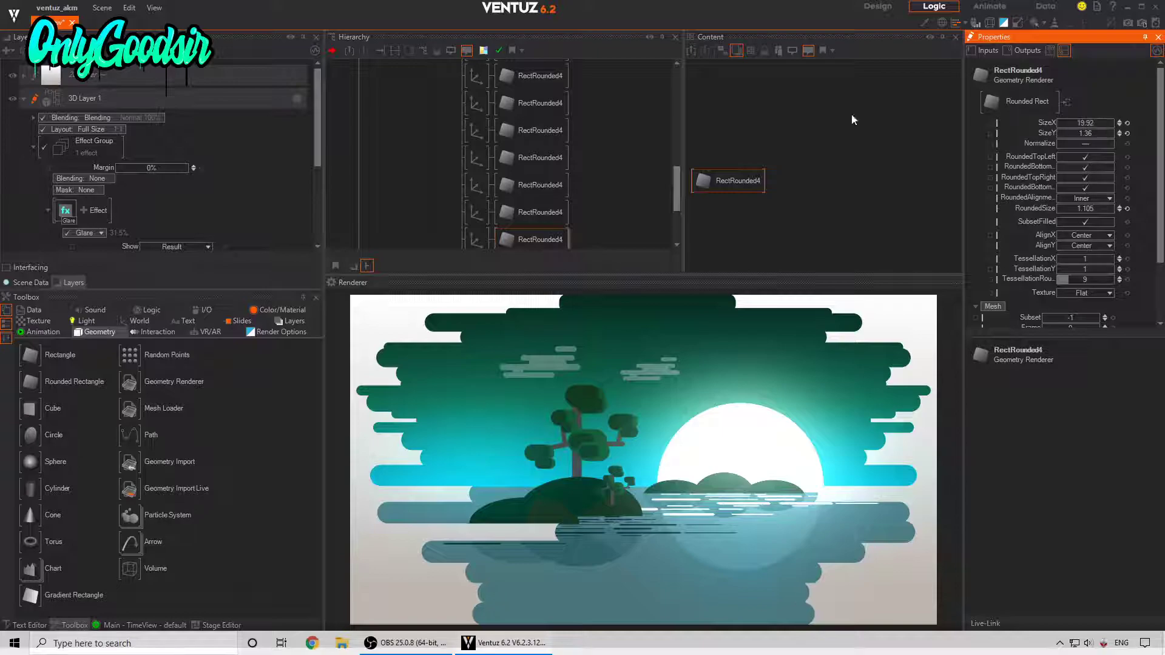
Collapse the Arrange branch and bring the Stencil Test's scene axis closer to Z 8.41.
{"action": "scroll", "coordinate": [467, 153], "scroll_direction": "up", "scroll_amount": 8}
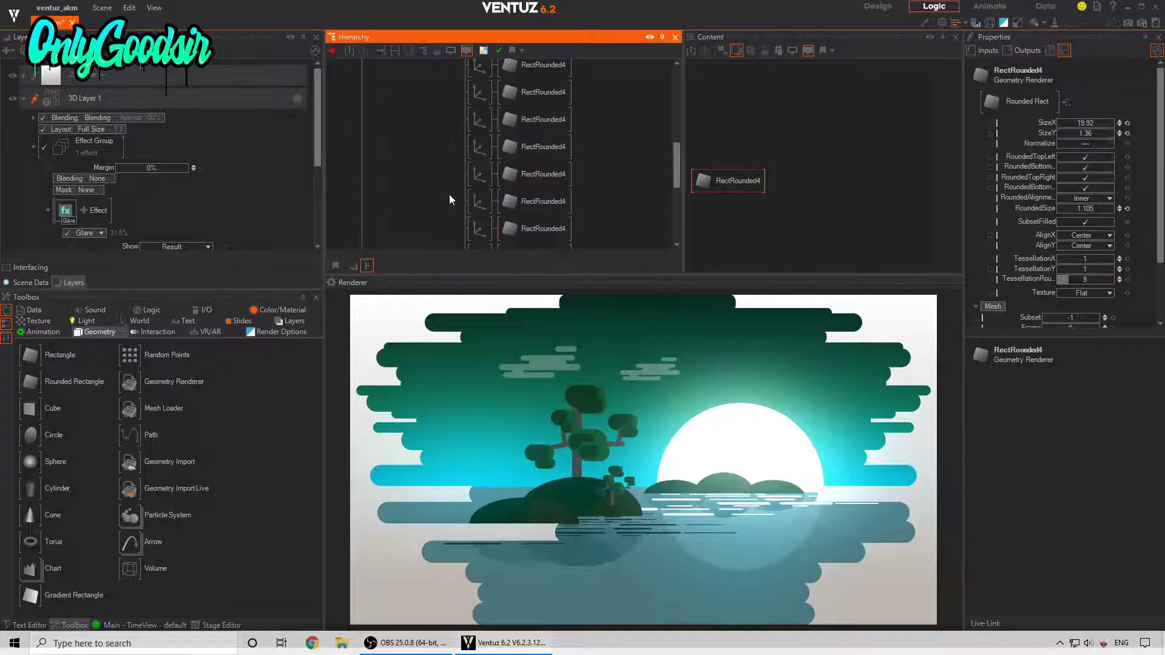
{"action": "left_click", "coordinate": [449, 79]}
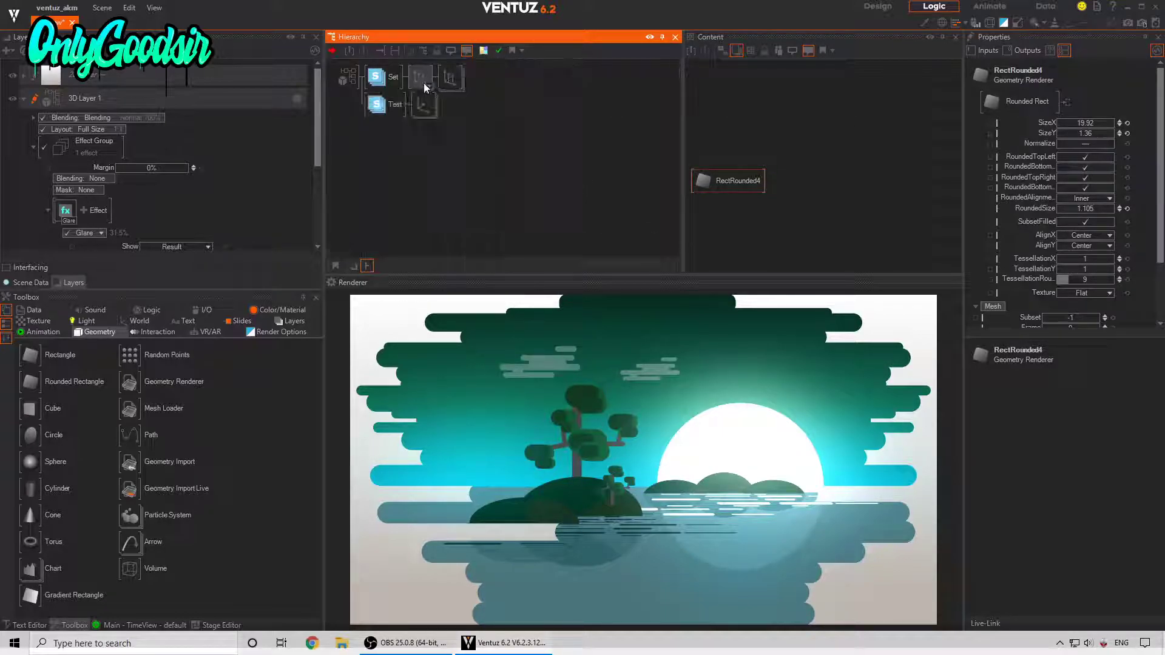
{"action": "left_click", "coordinate": [423, 106]}
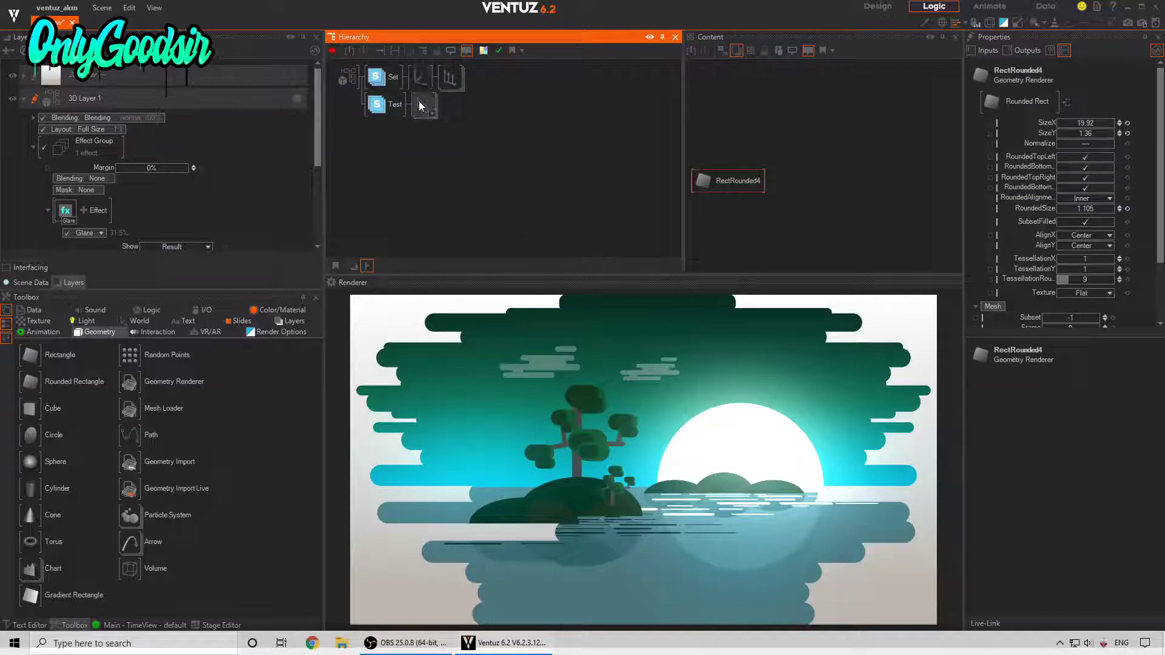
{"action": "left_click_drag", "start_coordinate": [1074, 128], "coordinate": [1042, 131]}
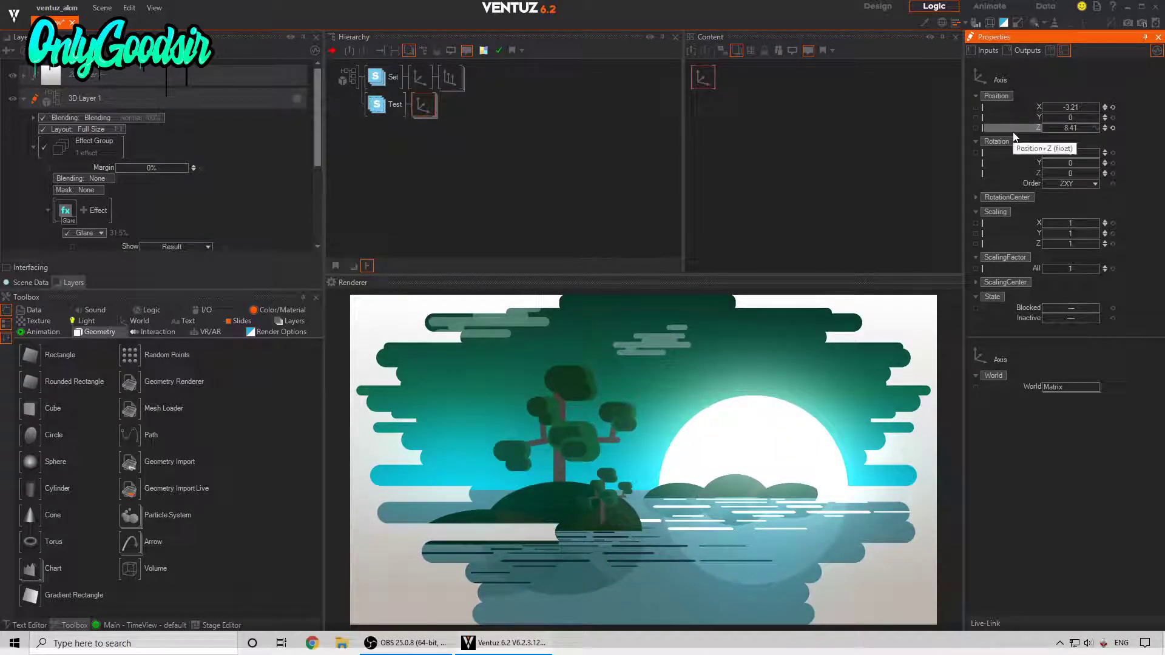
{"action": "left_click", "coordinate": [430, 651]}
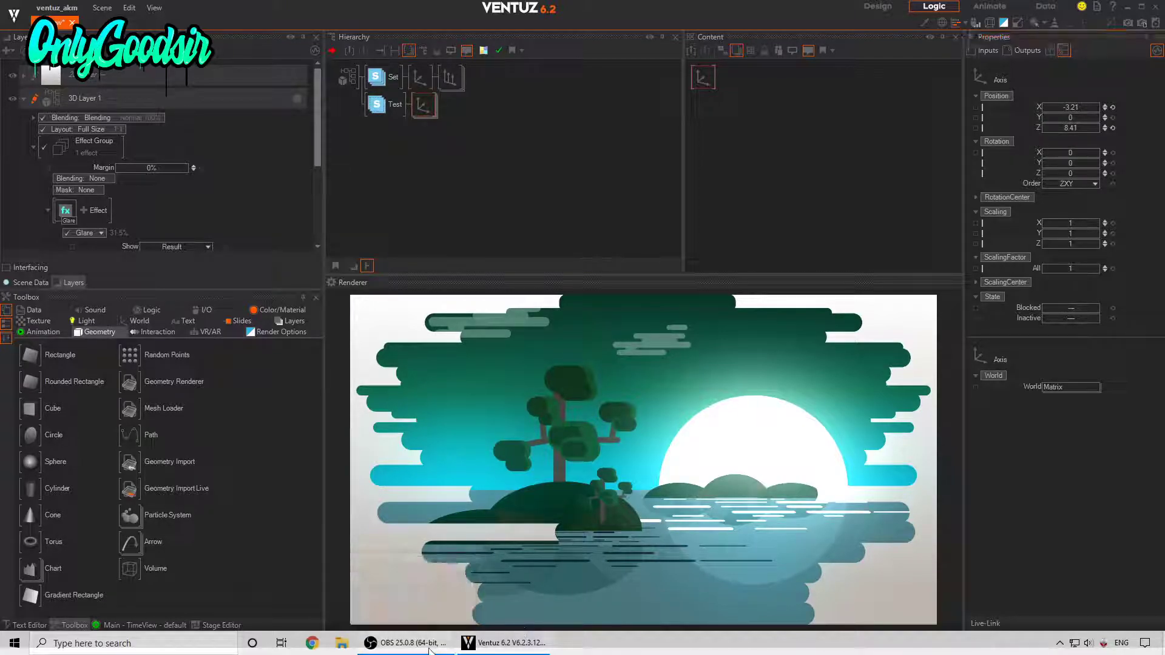